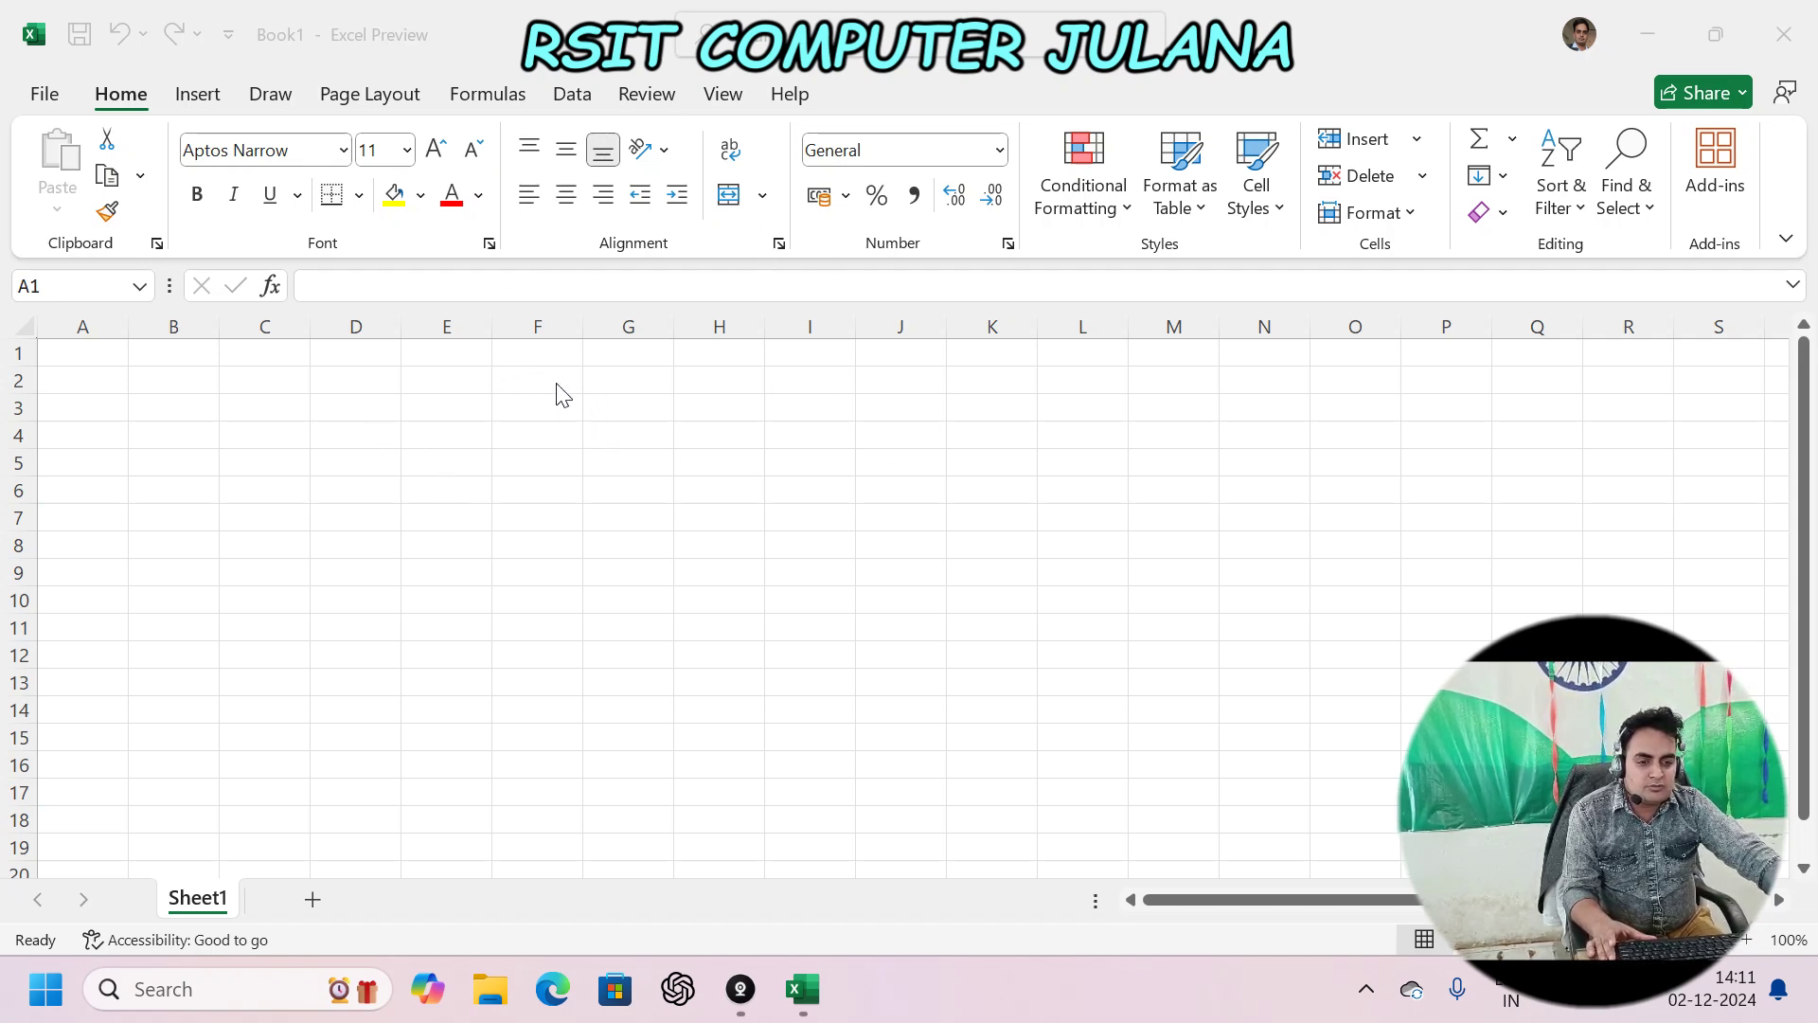
# - Make row 3 much taller and column G much wider around cell G3
pyautogui.click(609, 406)
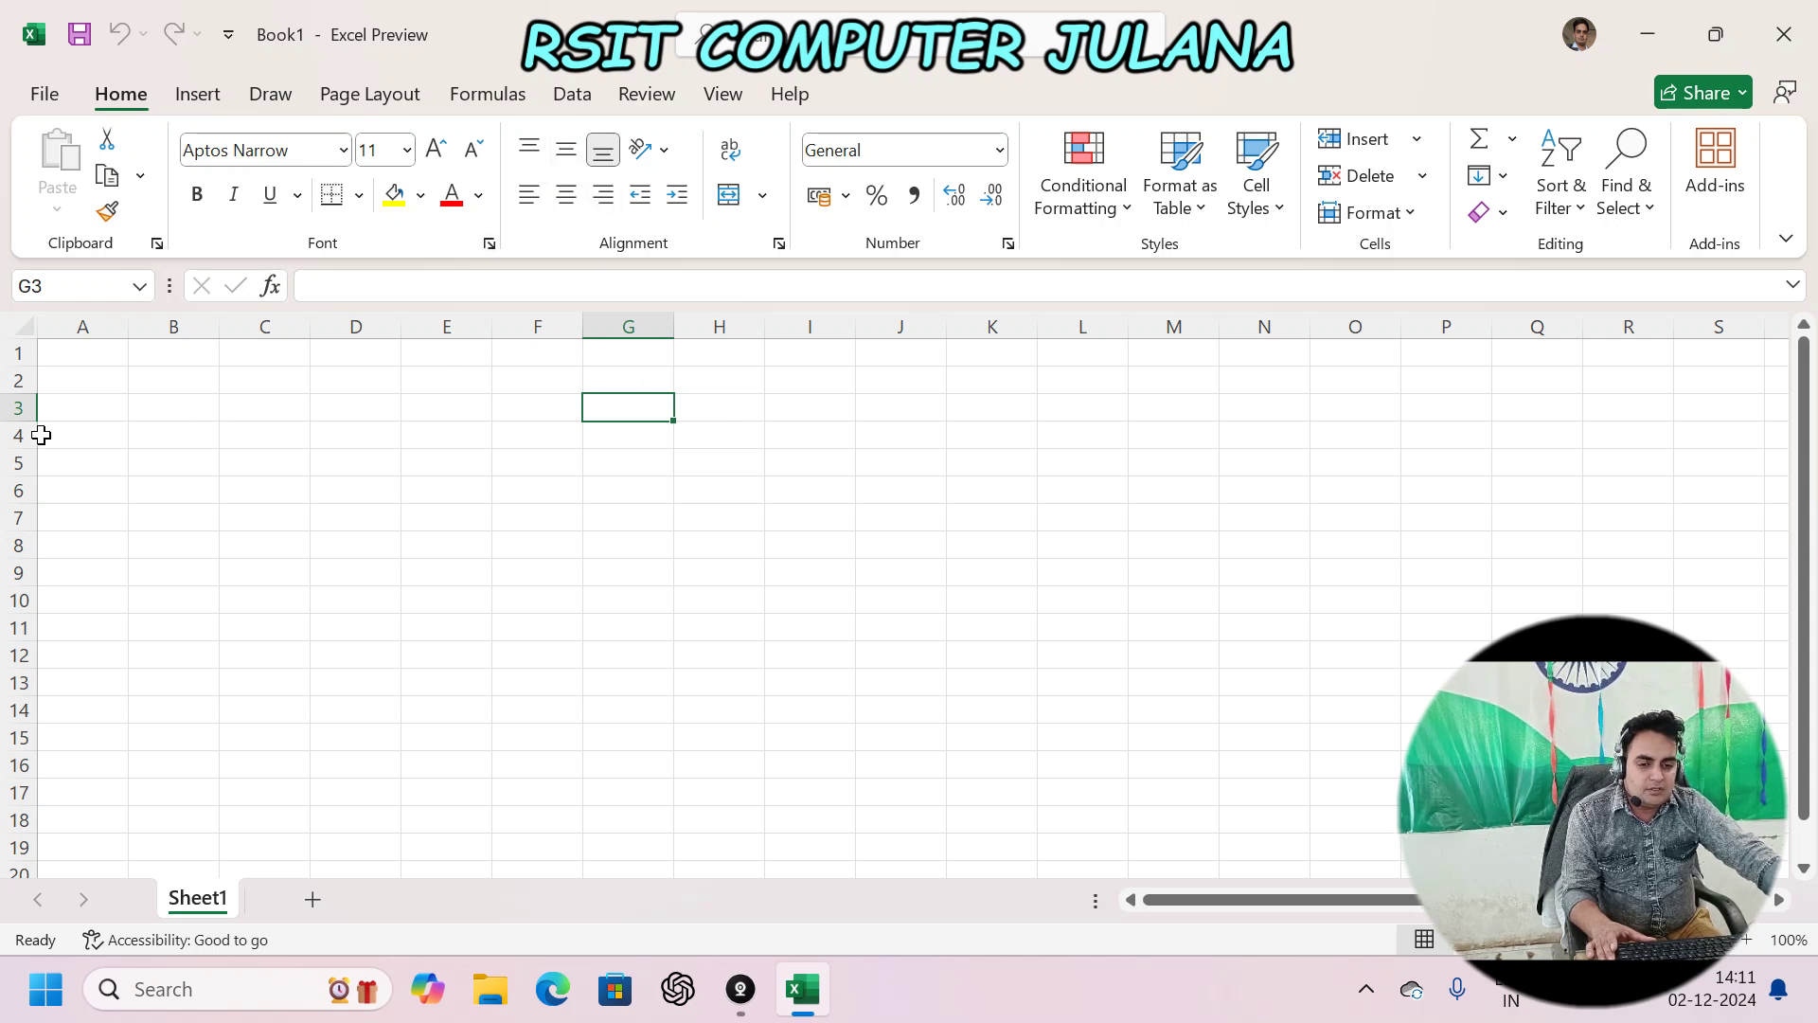
pyautogui.moveTo(20, 420); pyautogui.dragTo(60, 578)
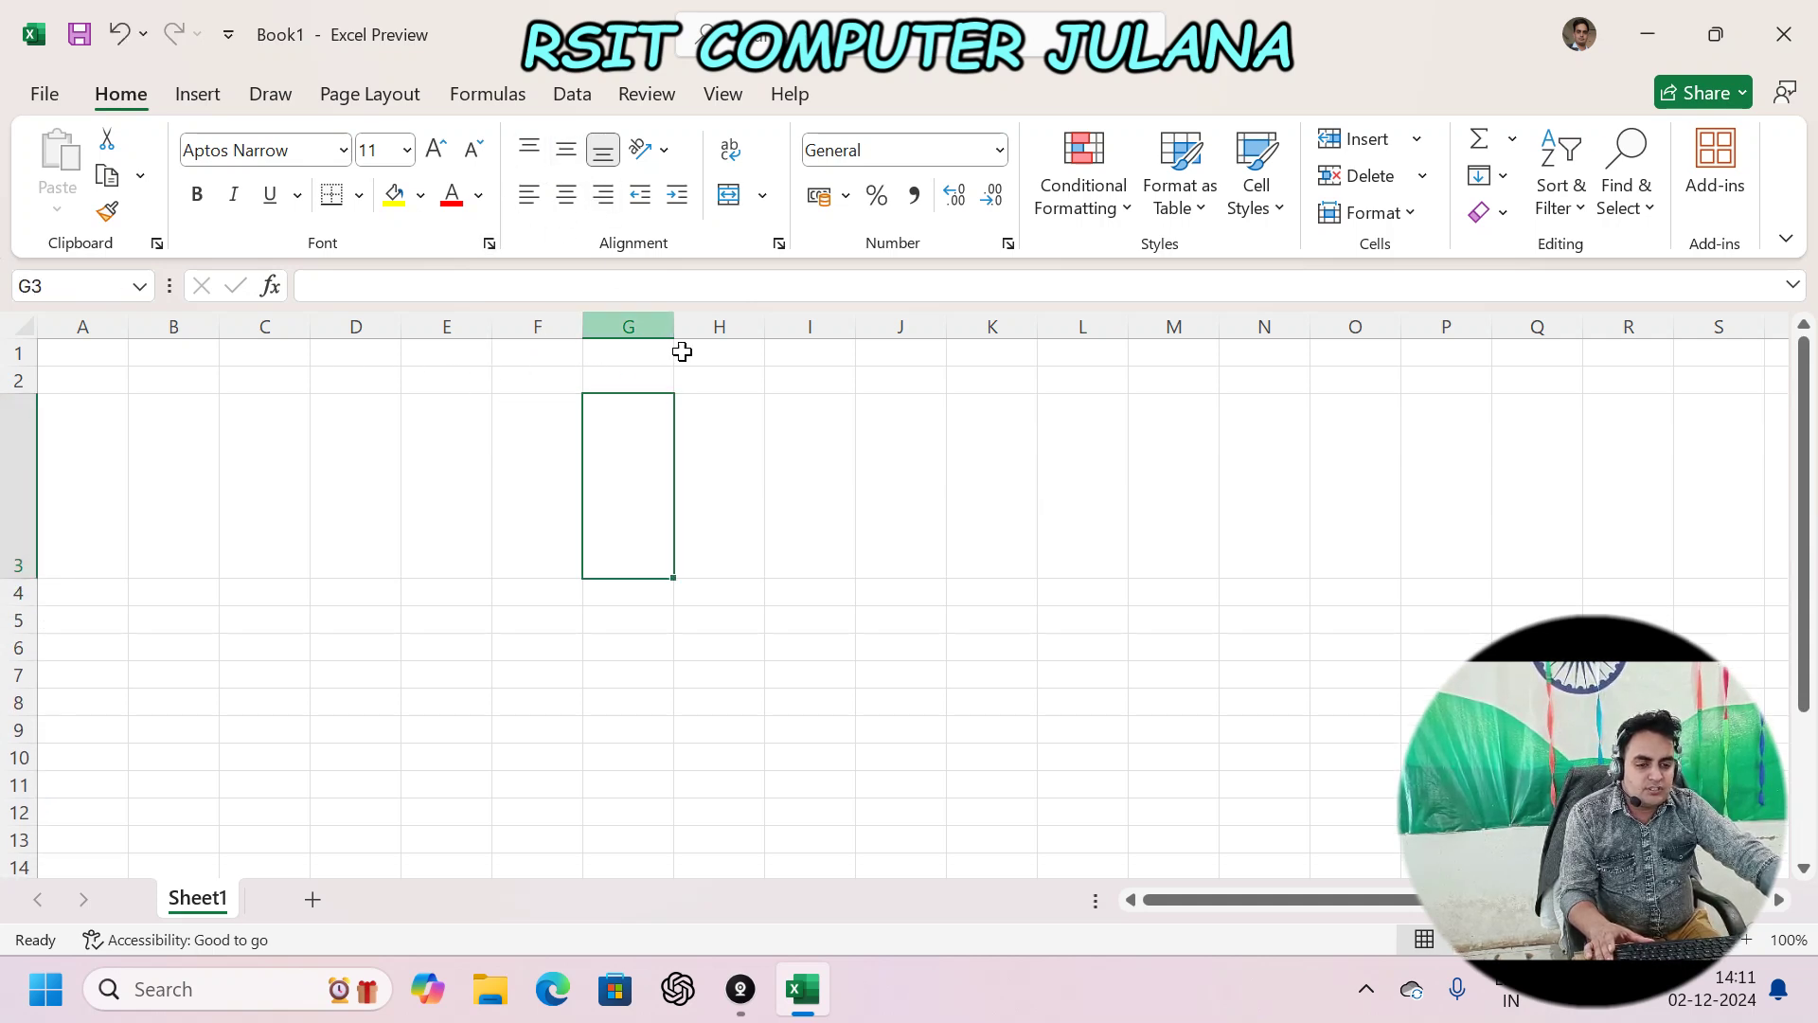
pyautogui.moveTo(674, 326); pyautogui.dragTo(916, 328)
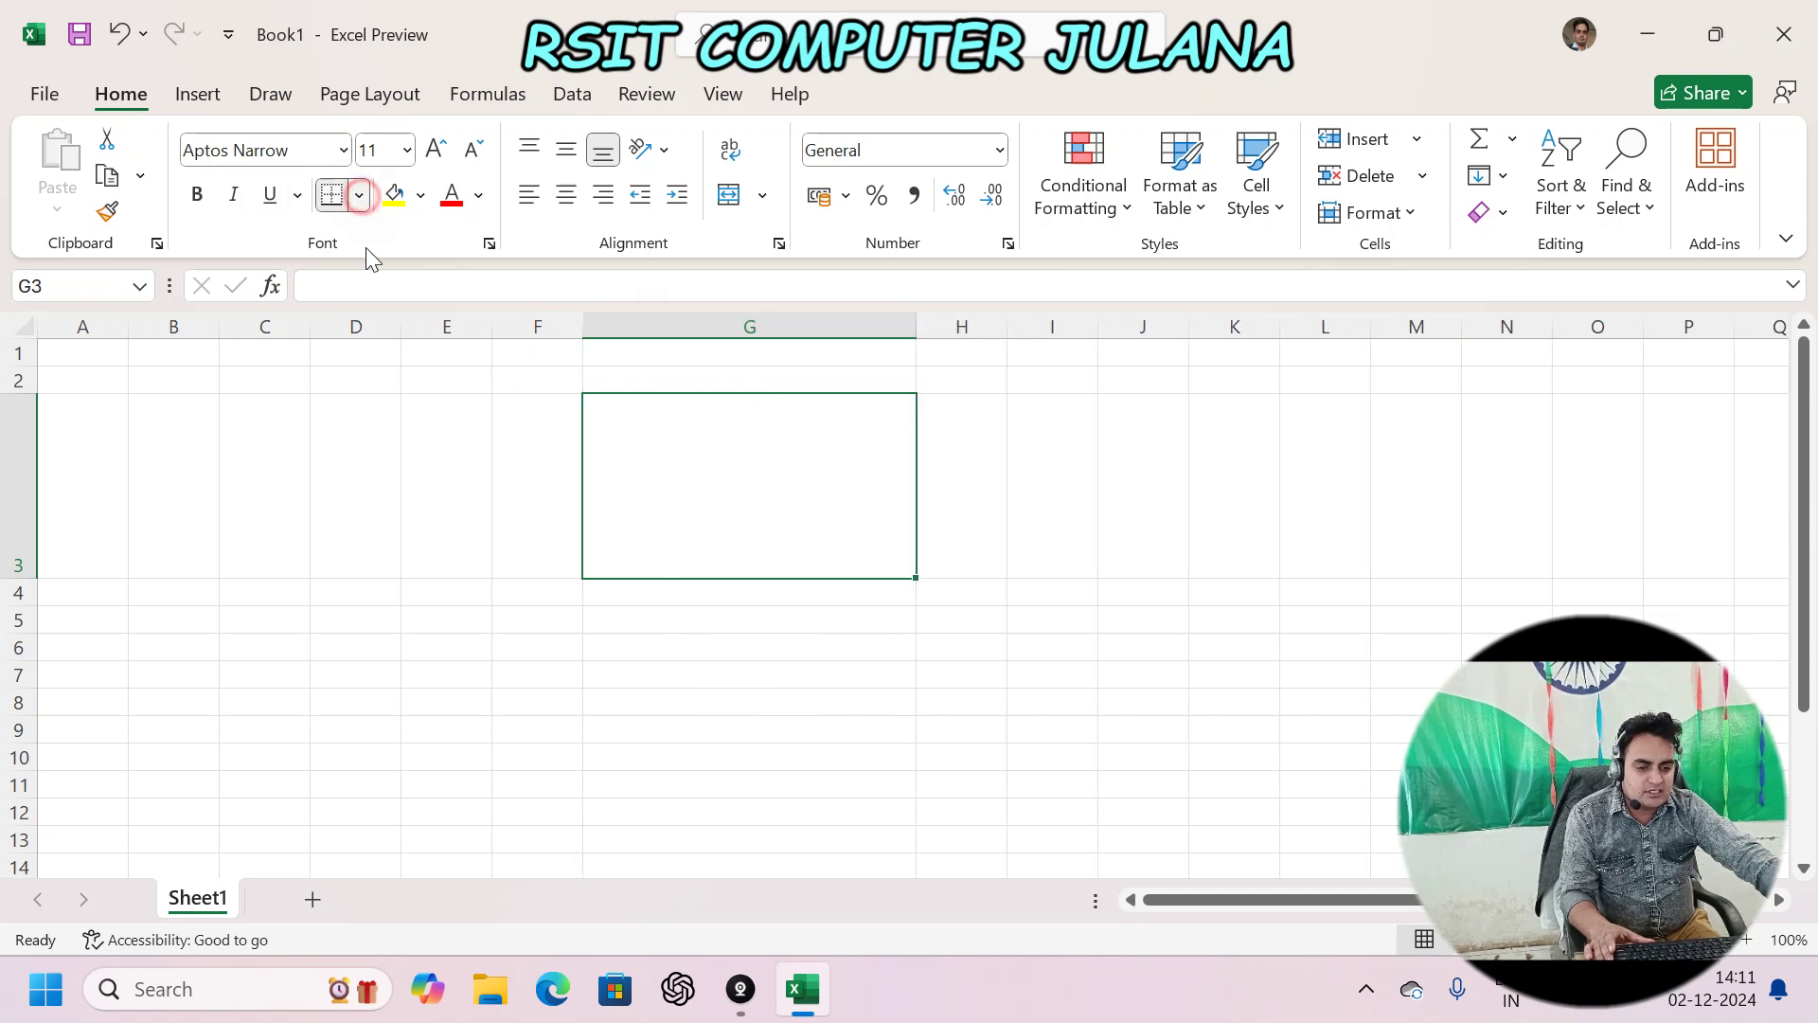
# - Give cell G3 a thick outside border
pyautogui.click(359, 195)
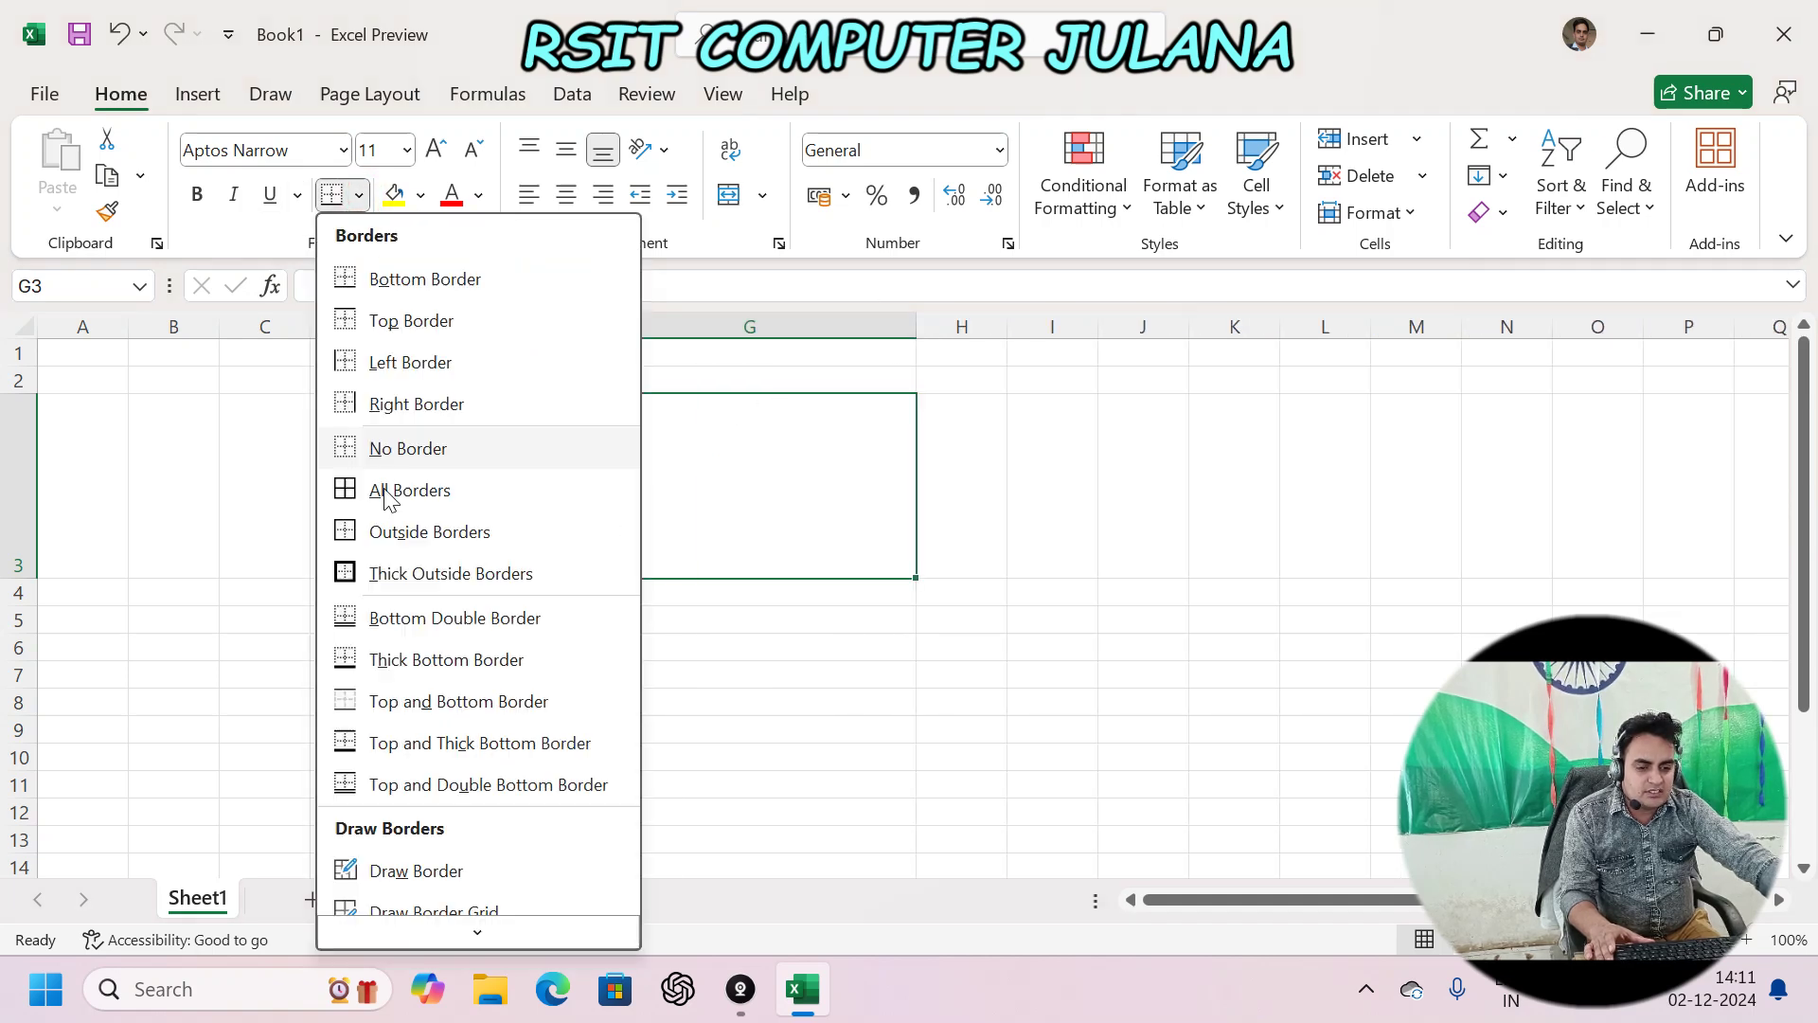
pyautogui.click(508, 572)
pyautogui.click(678, 632)
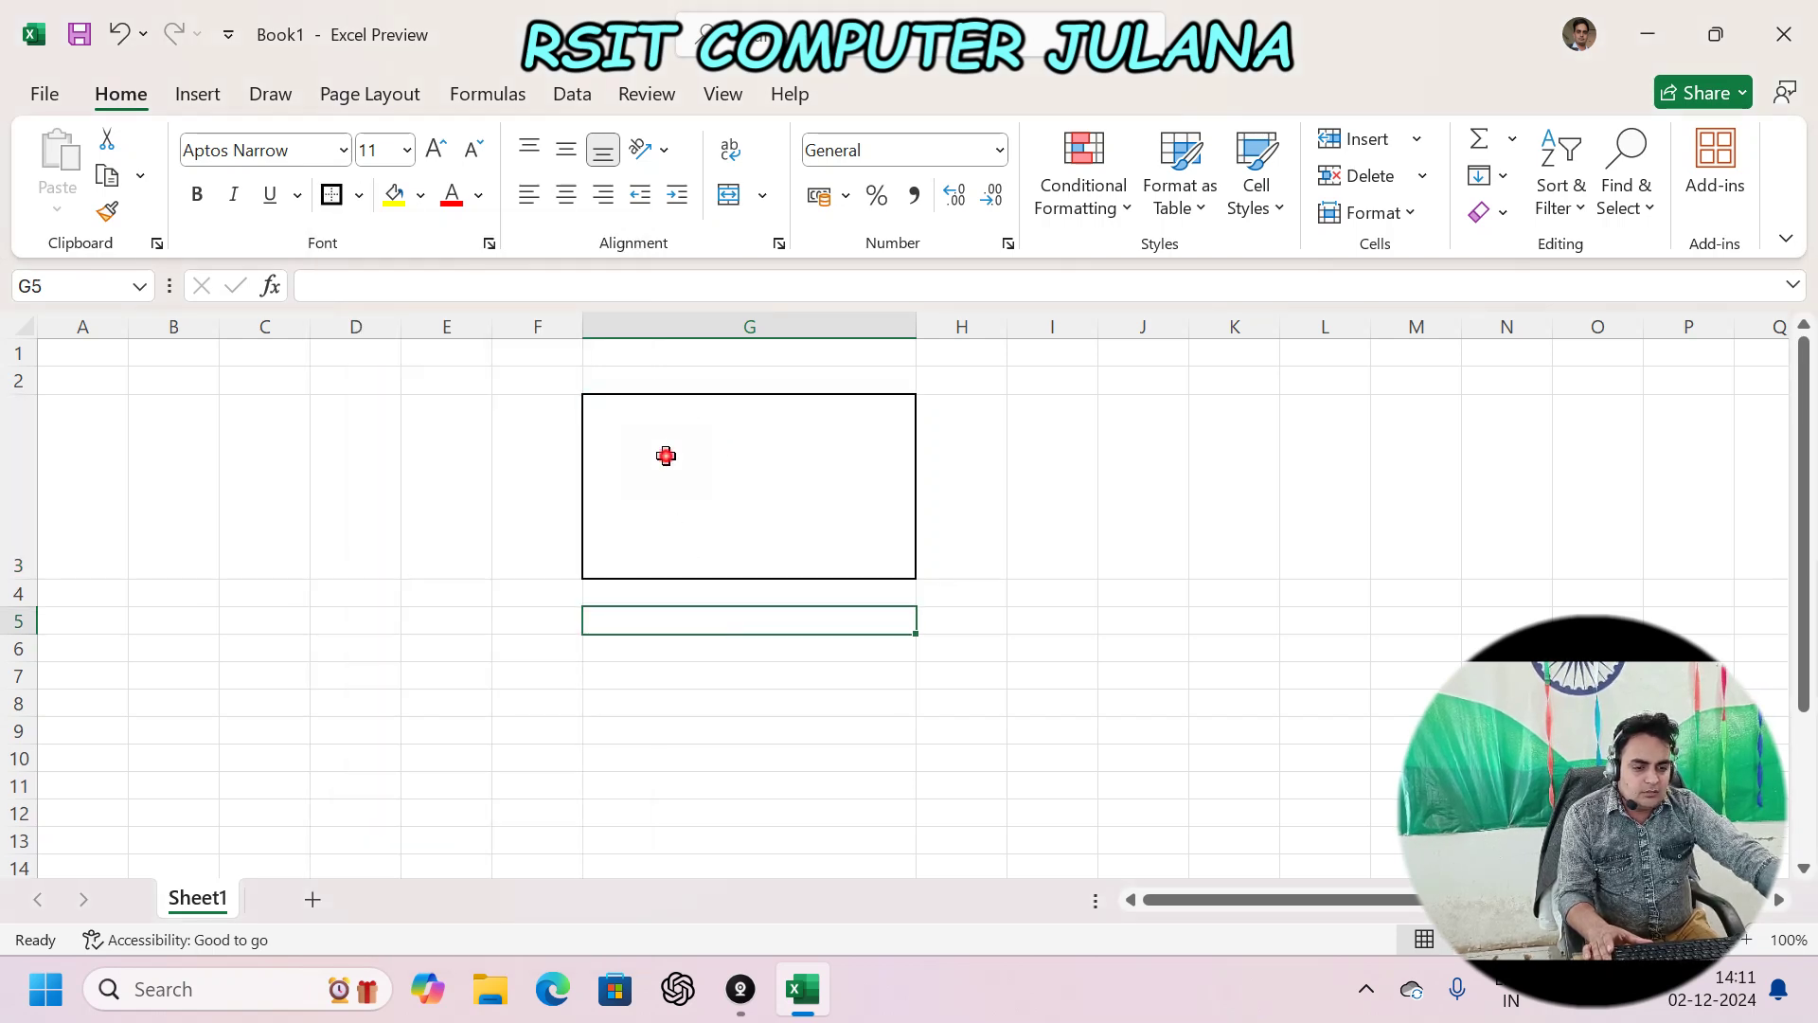
pyautogui.click(666, 457)
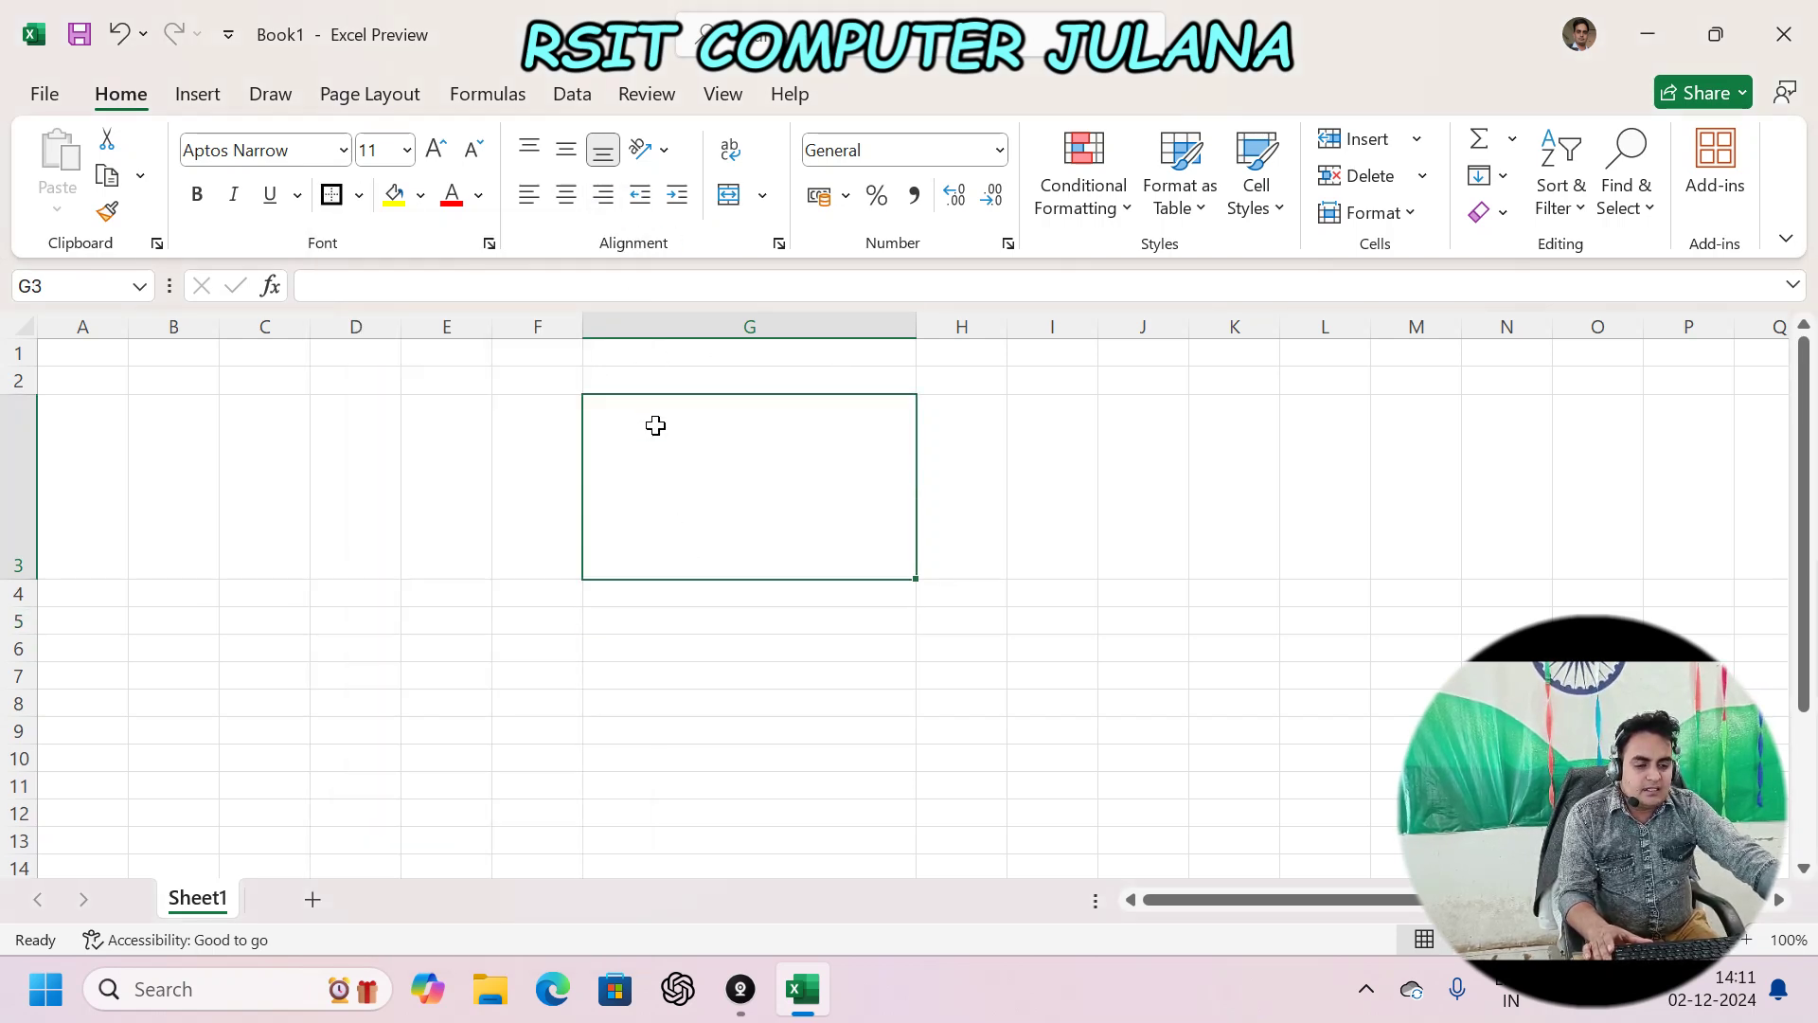
pyautogui.scroll(3, 674, 478)
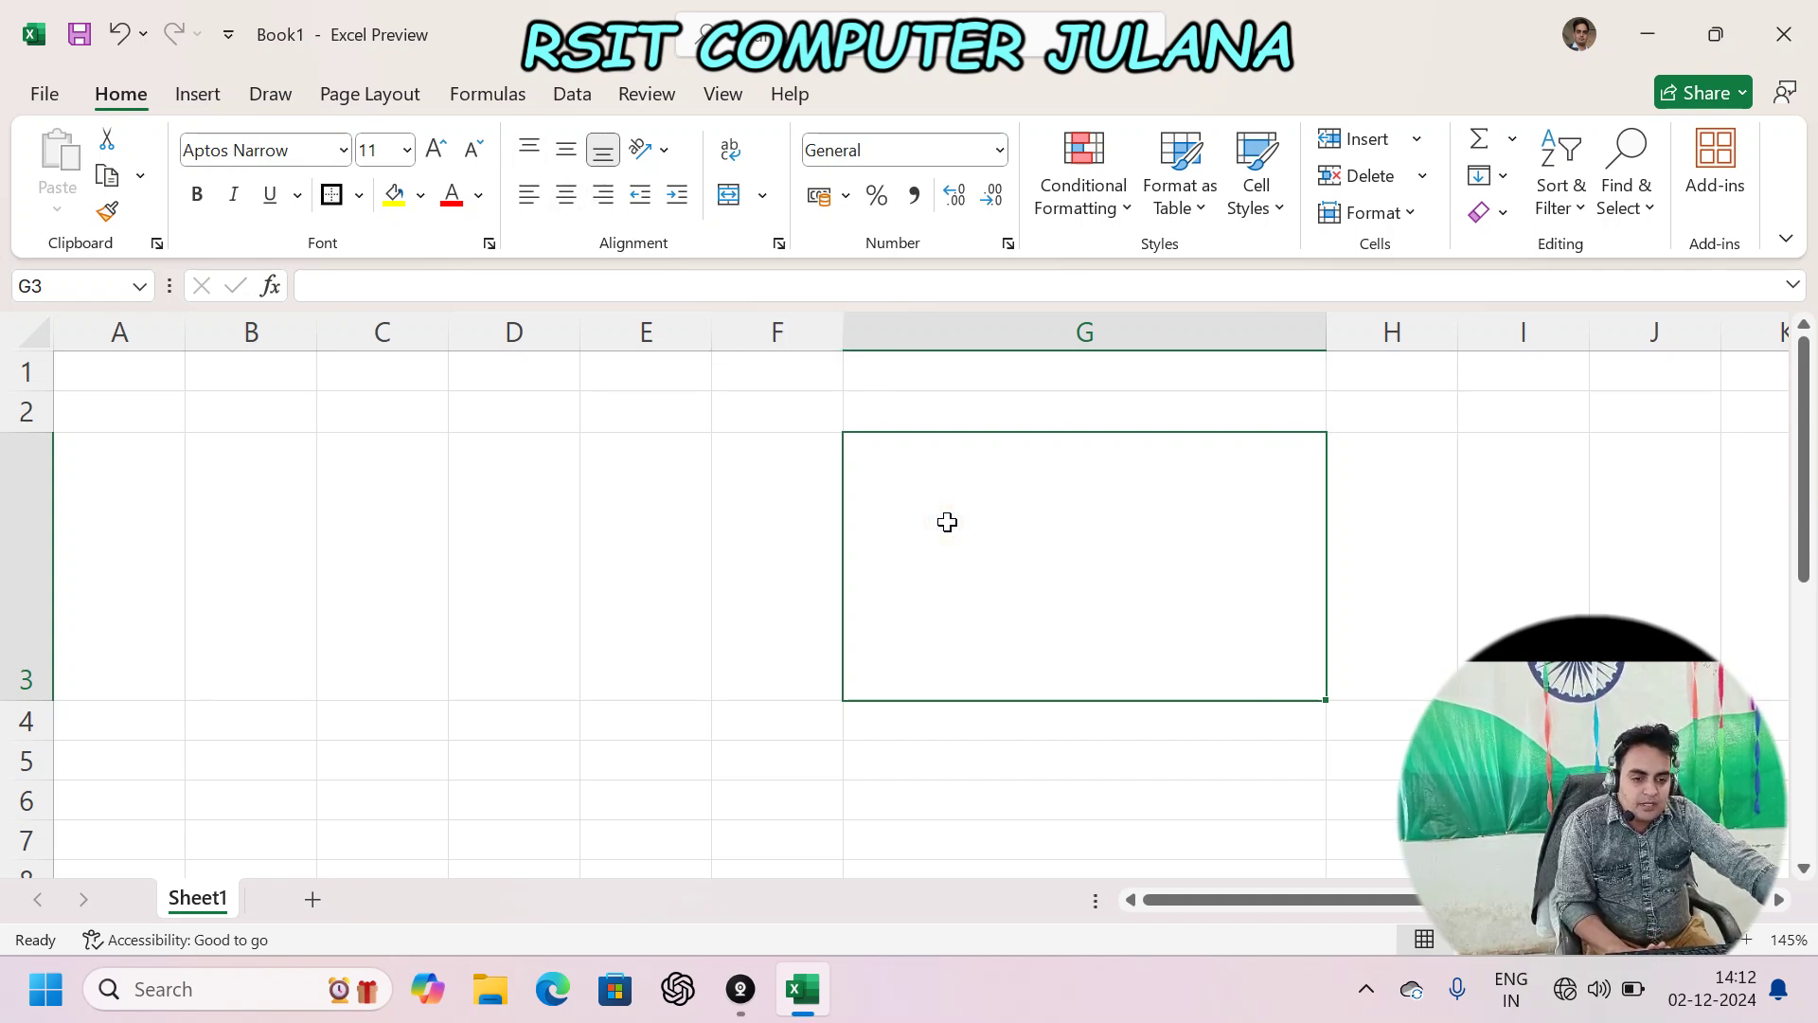
# - Enter 'rsit' in G3 and try top, middle and bottom vertical alignment
pyautogui.write('rsit')
pyautogui.press('Return')
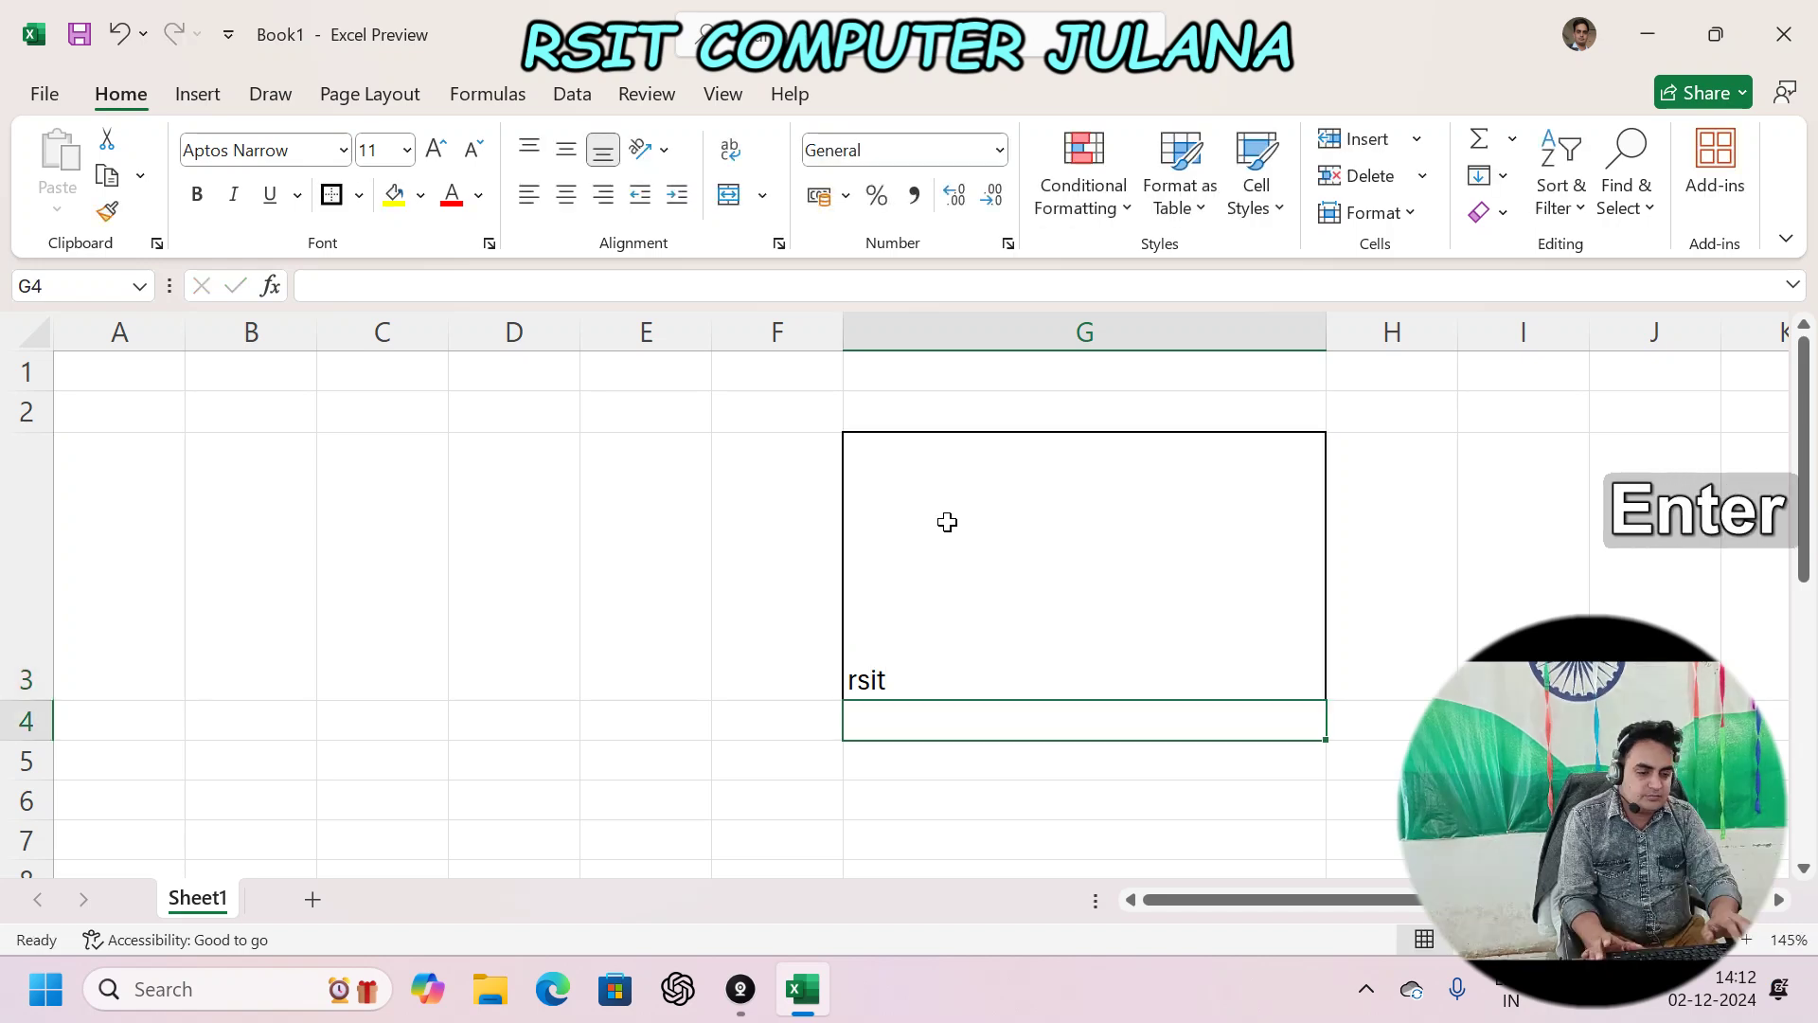
pyautogui.press('Up')
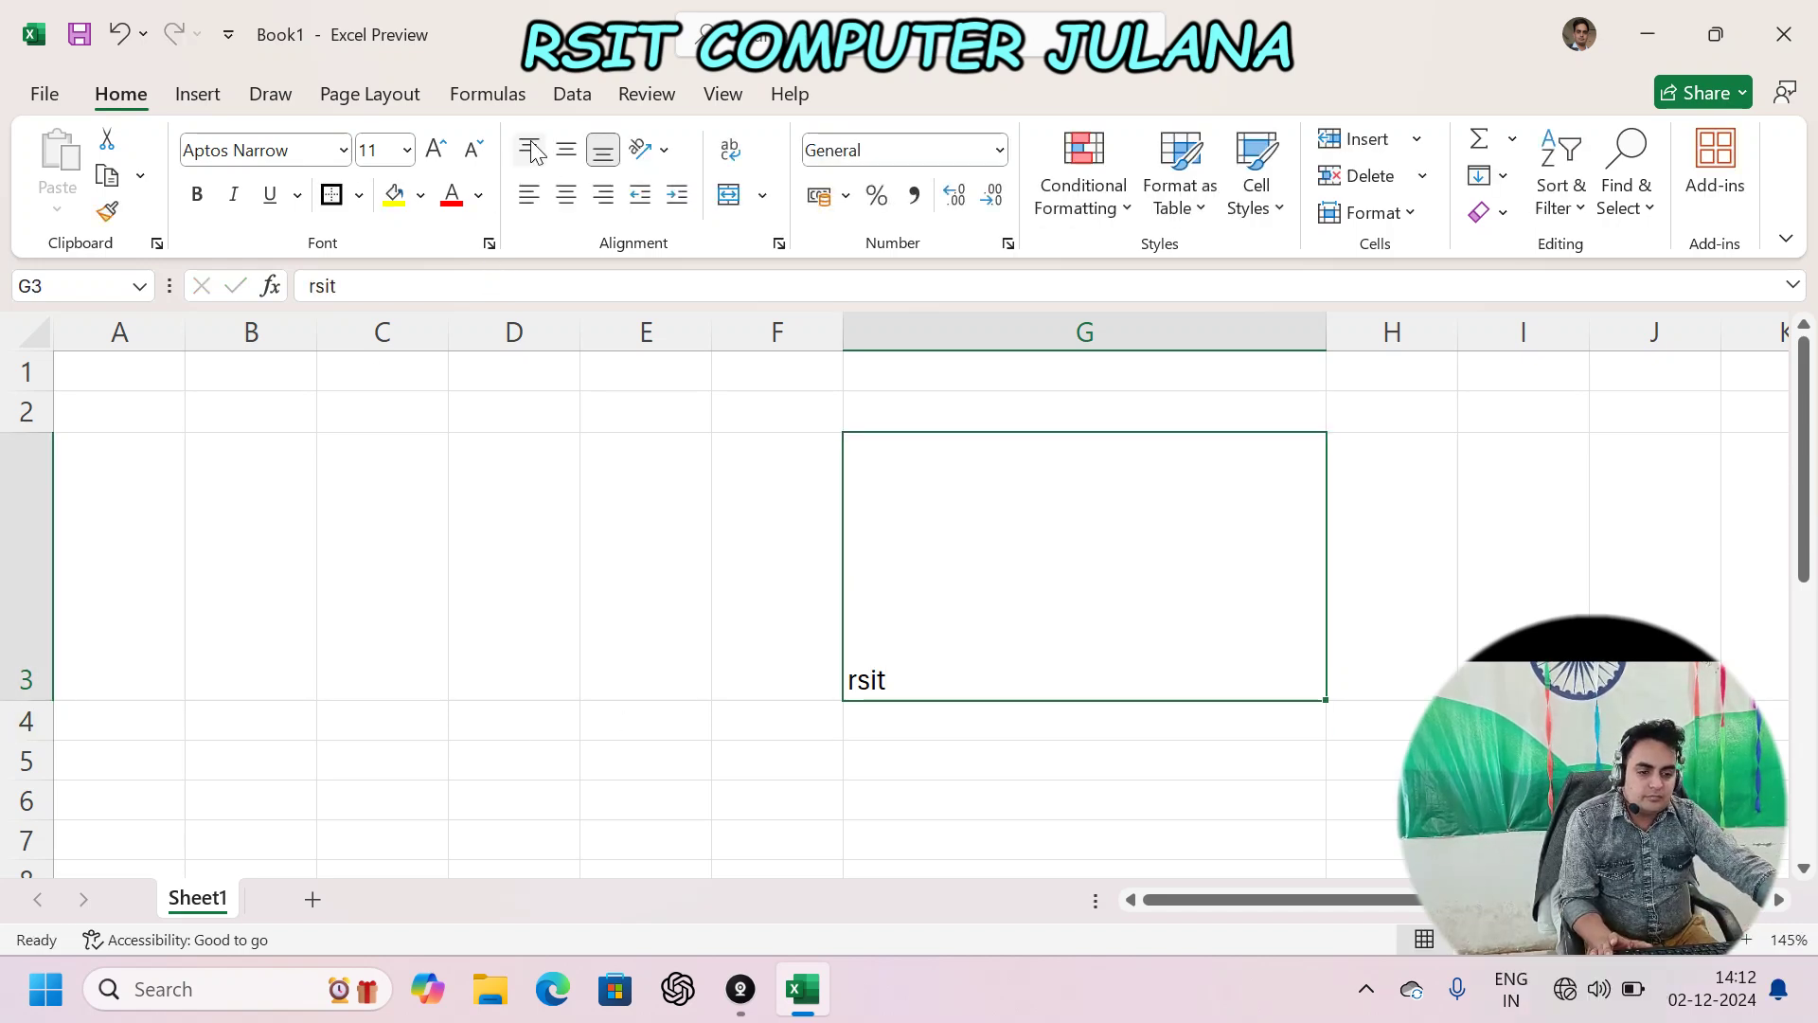
pyautogui.click(530, 150)
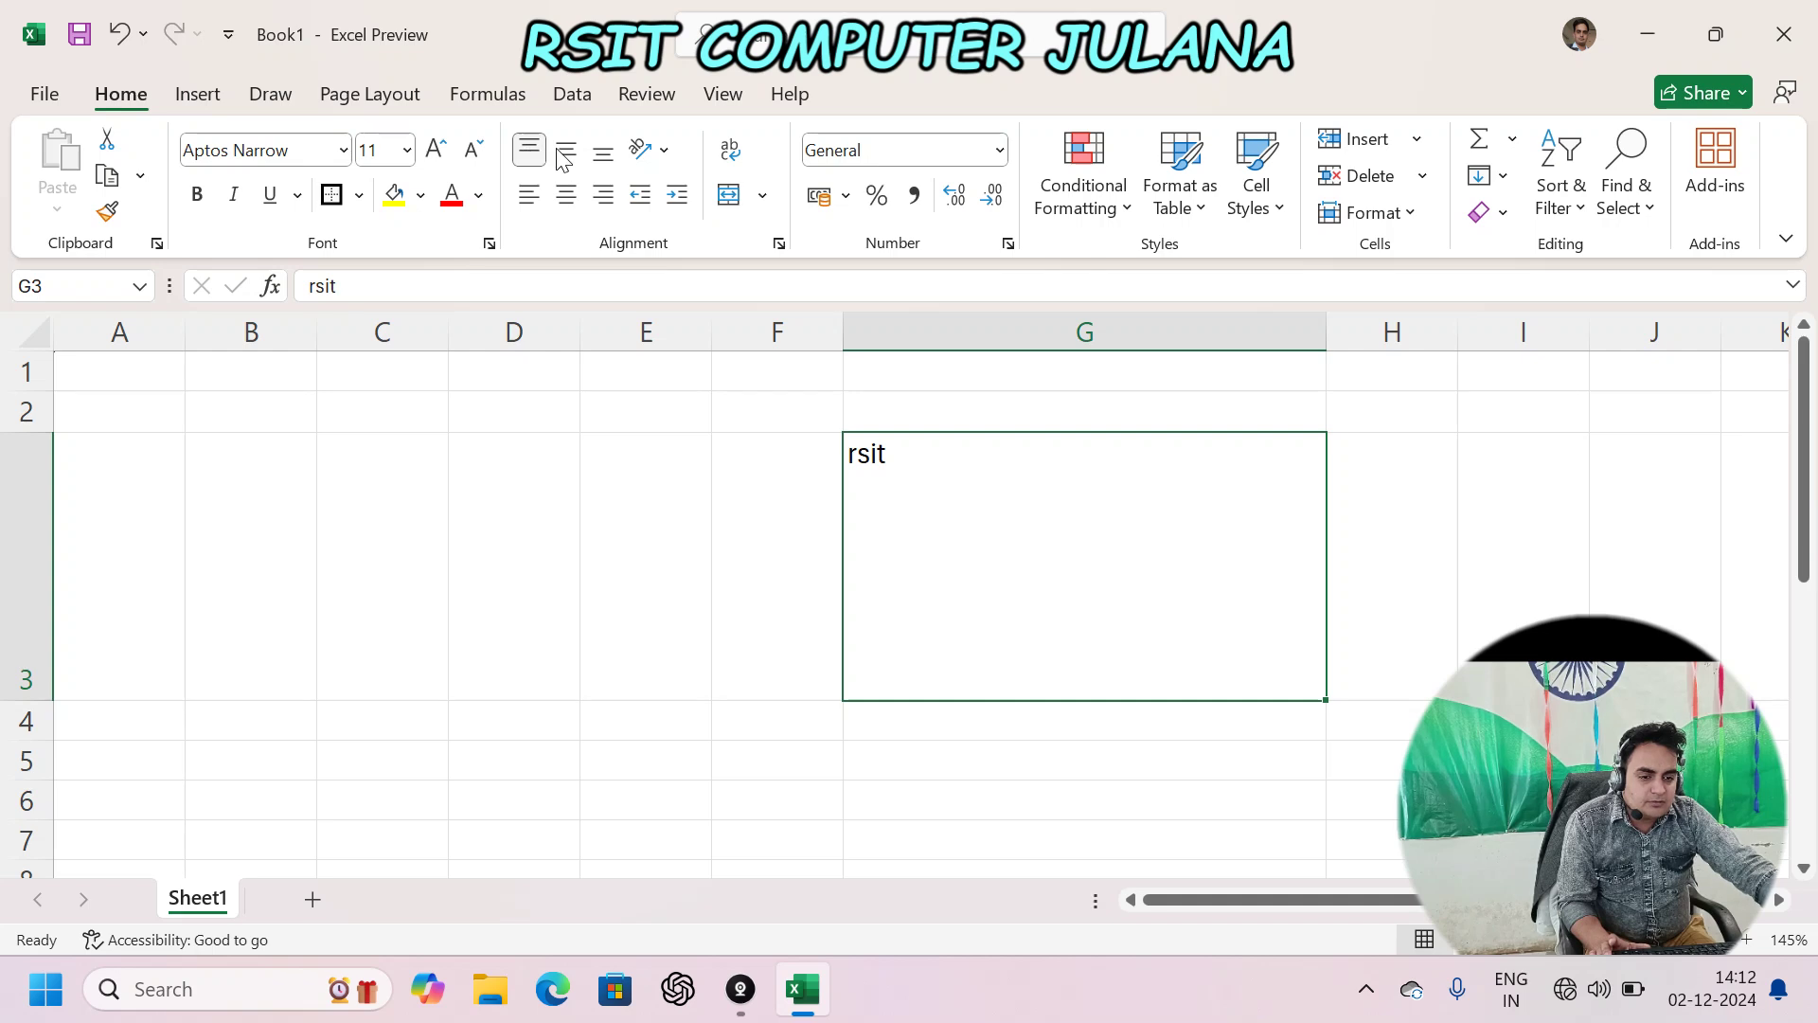
pyautogui.click(565, 153)
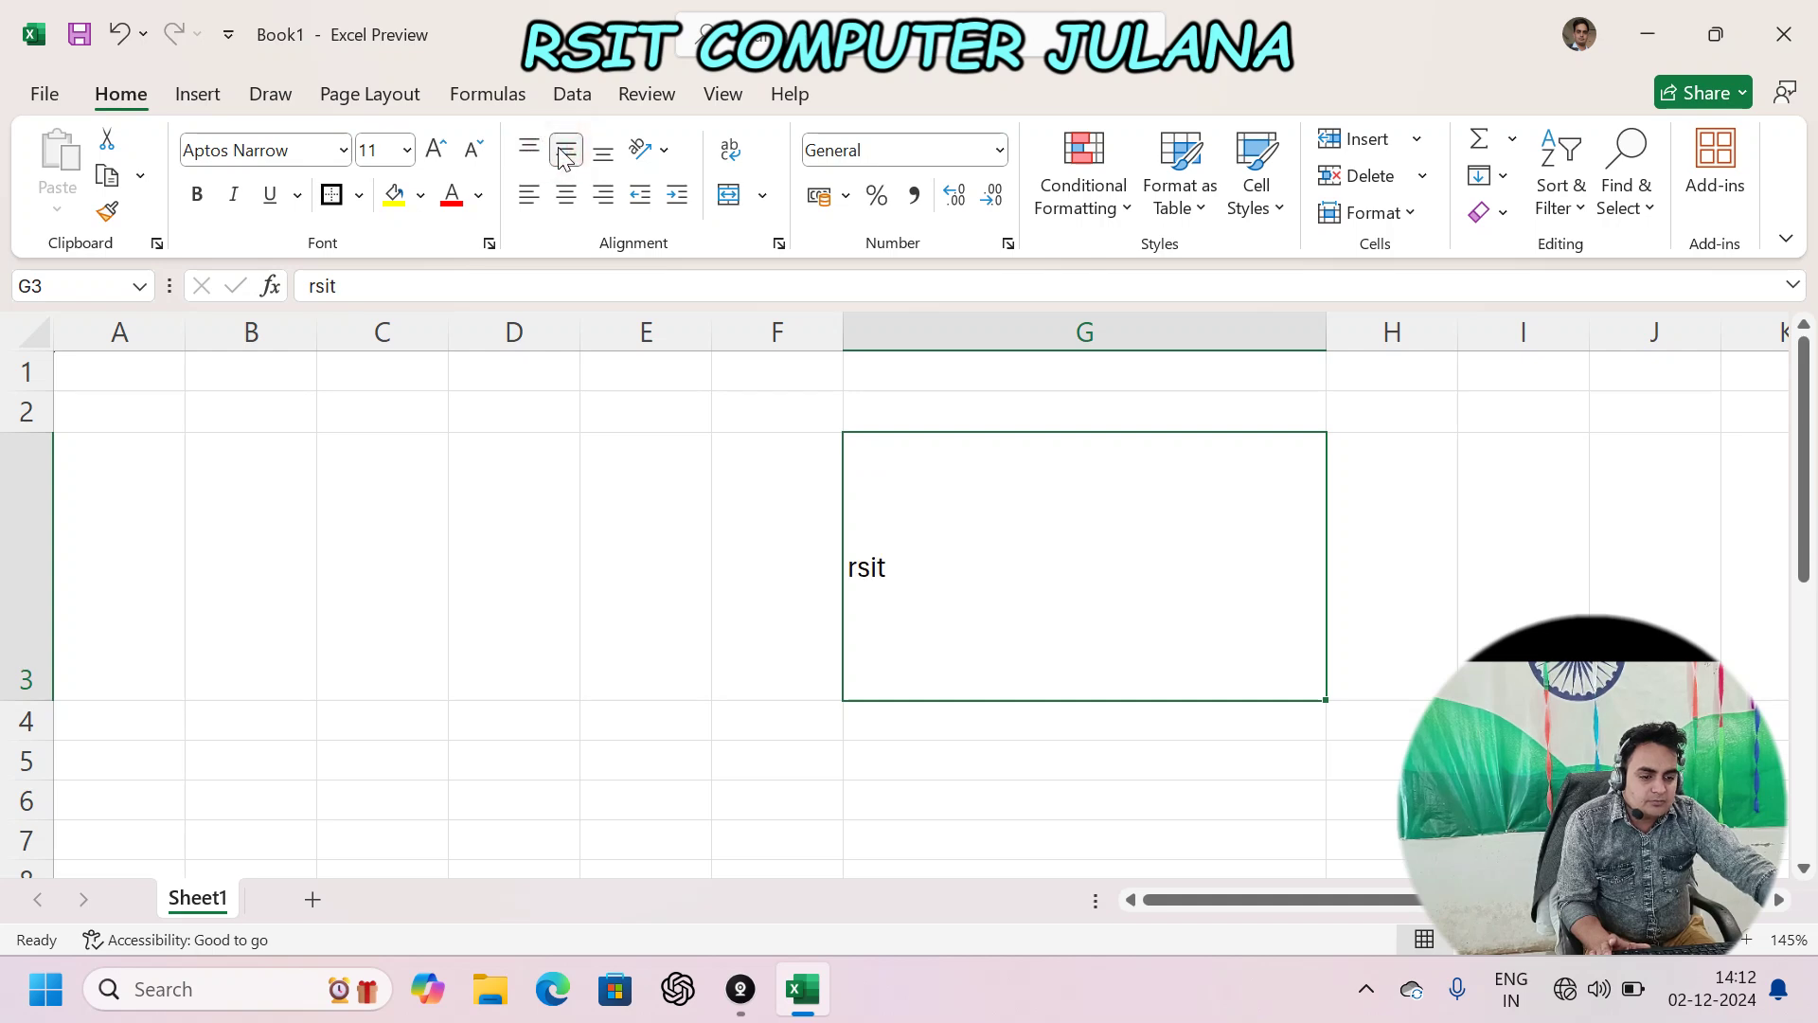
pyautogui.click(604, 153)
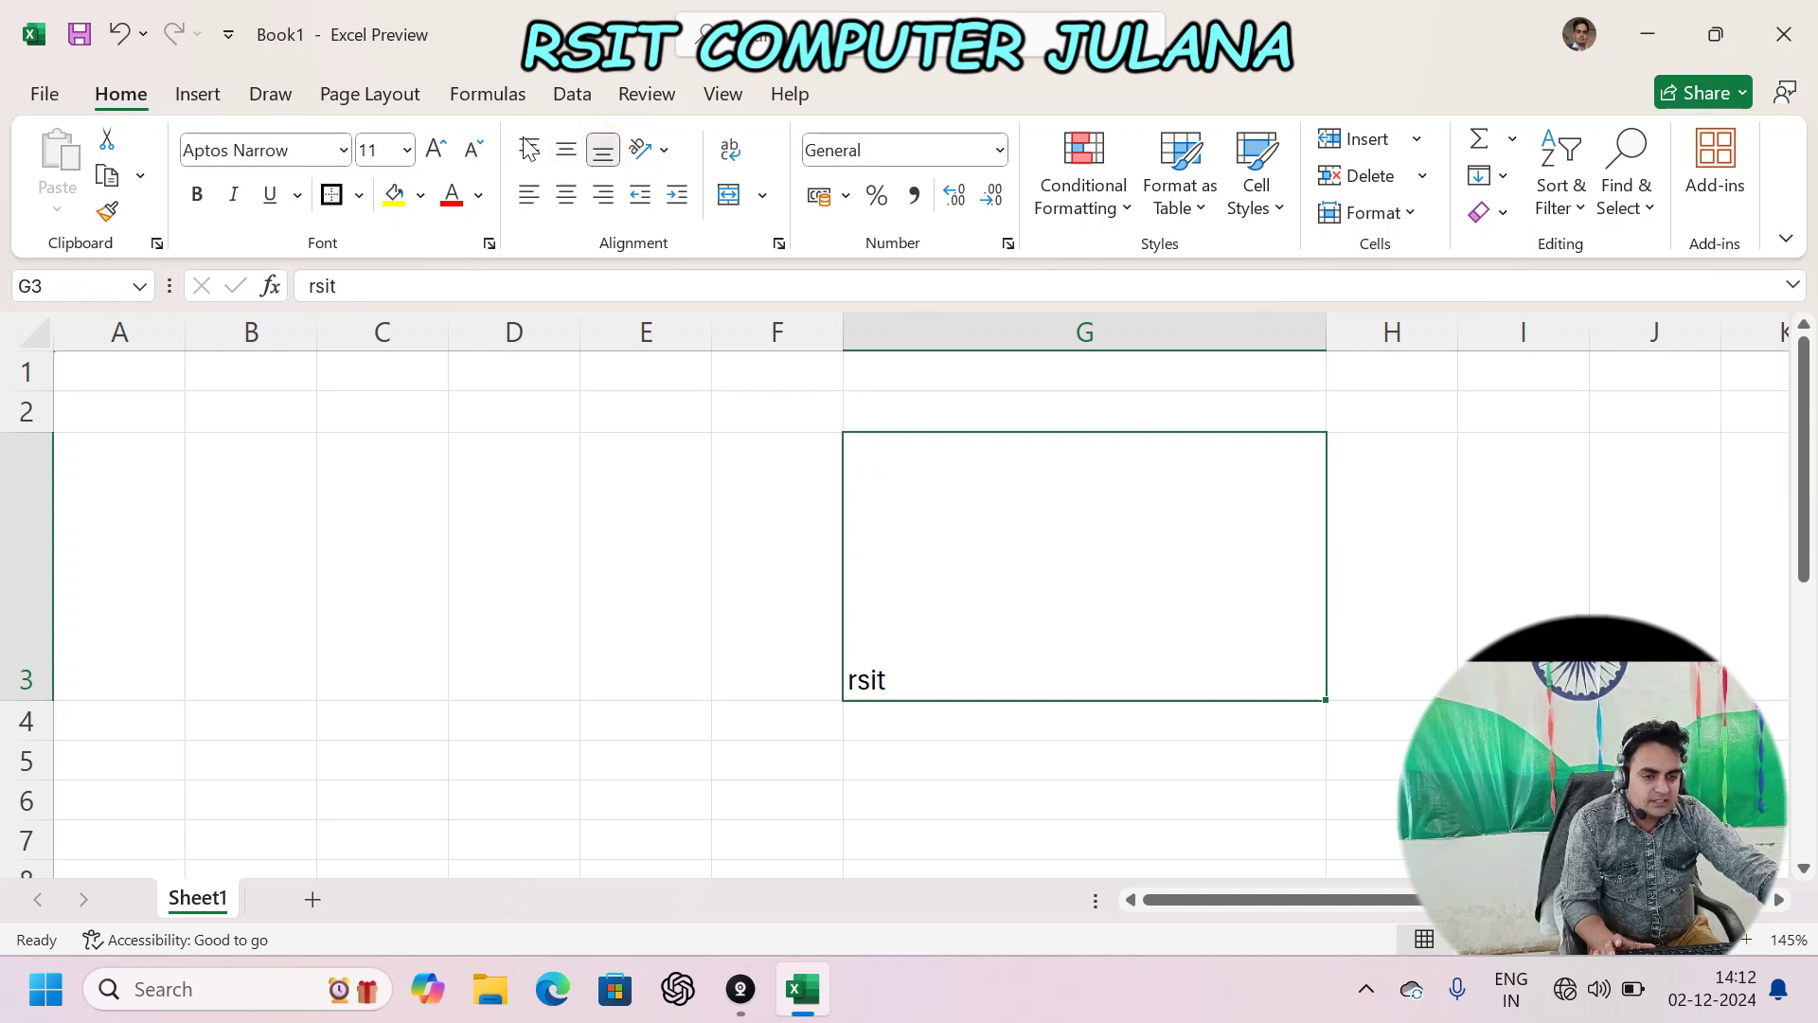
pyautogui.click(528, 149)
pyautogui.click(566, 148)
pyautogui.click(603, 149)
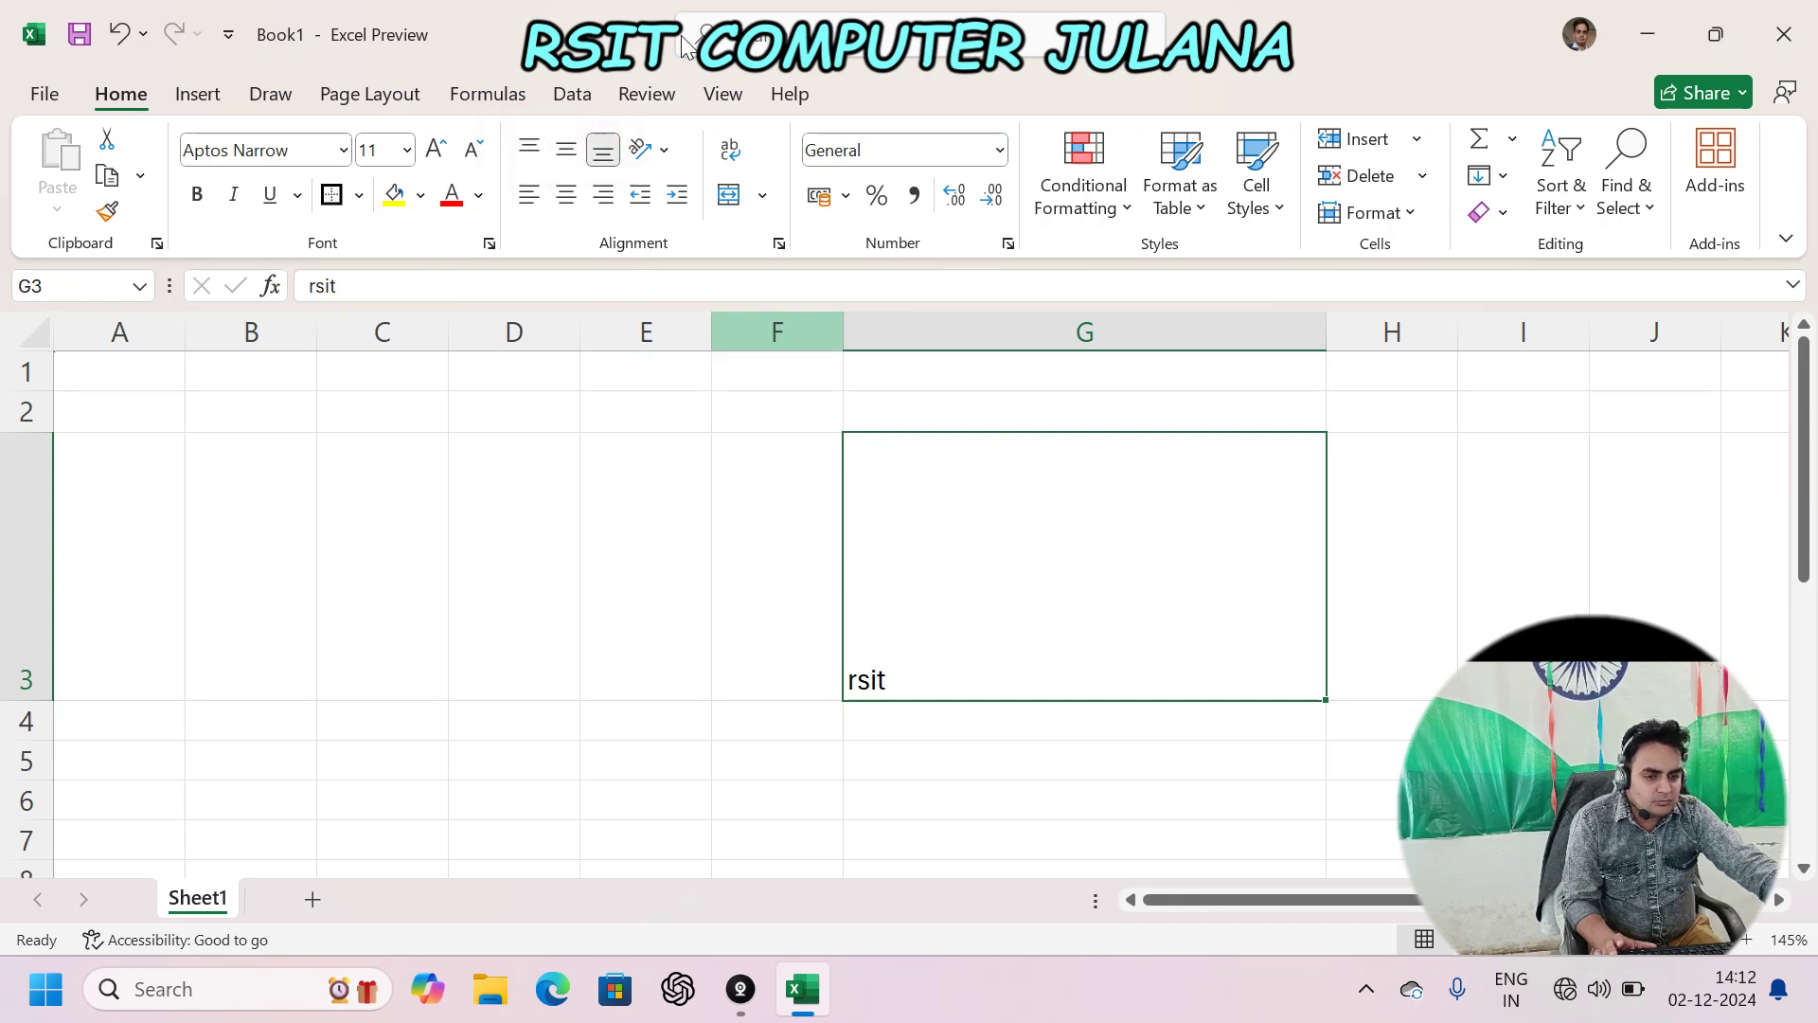
# - Try left, center and right alignment, finishing with 'rsit' at top-left of G3
pyautogui.click(531, 194)
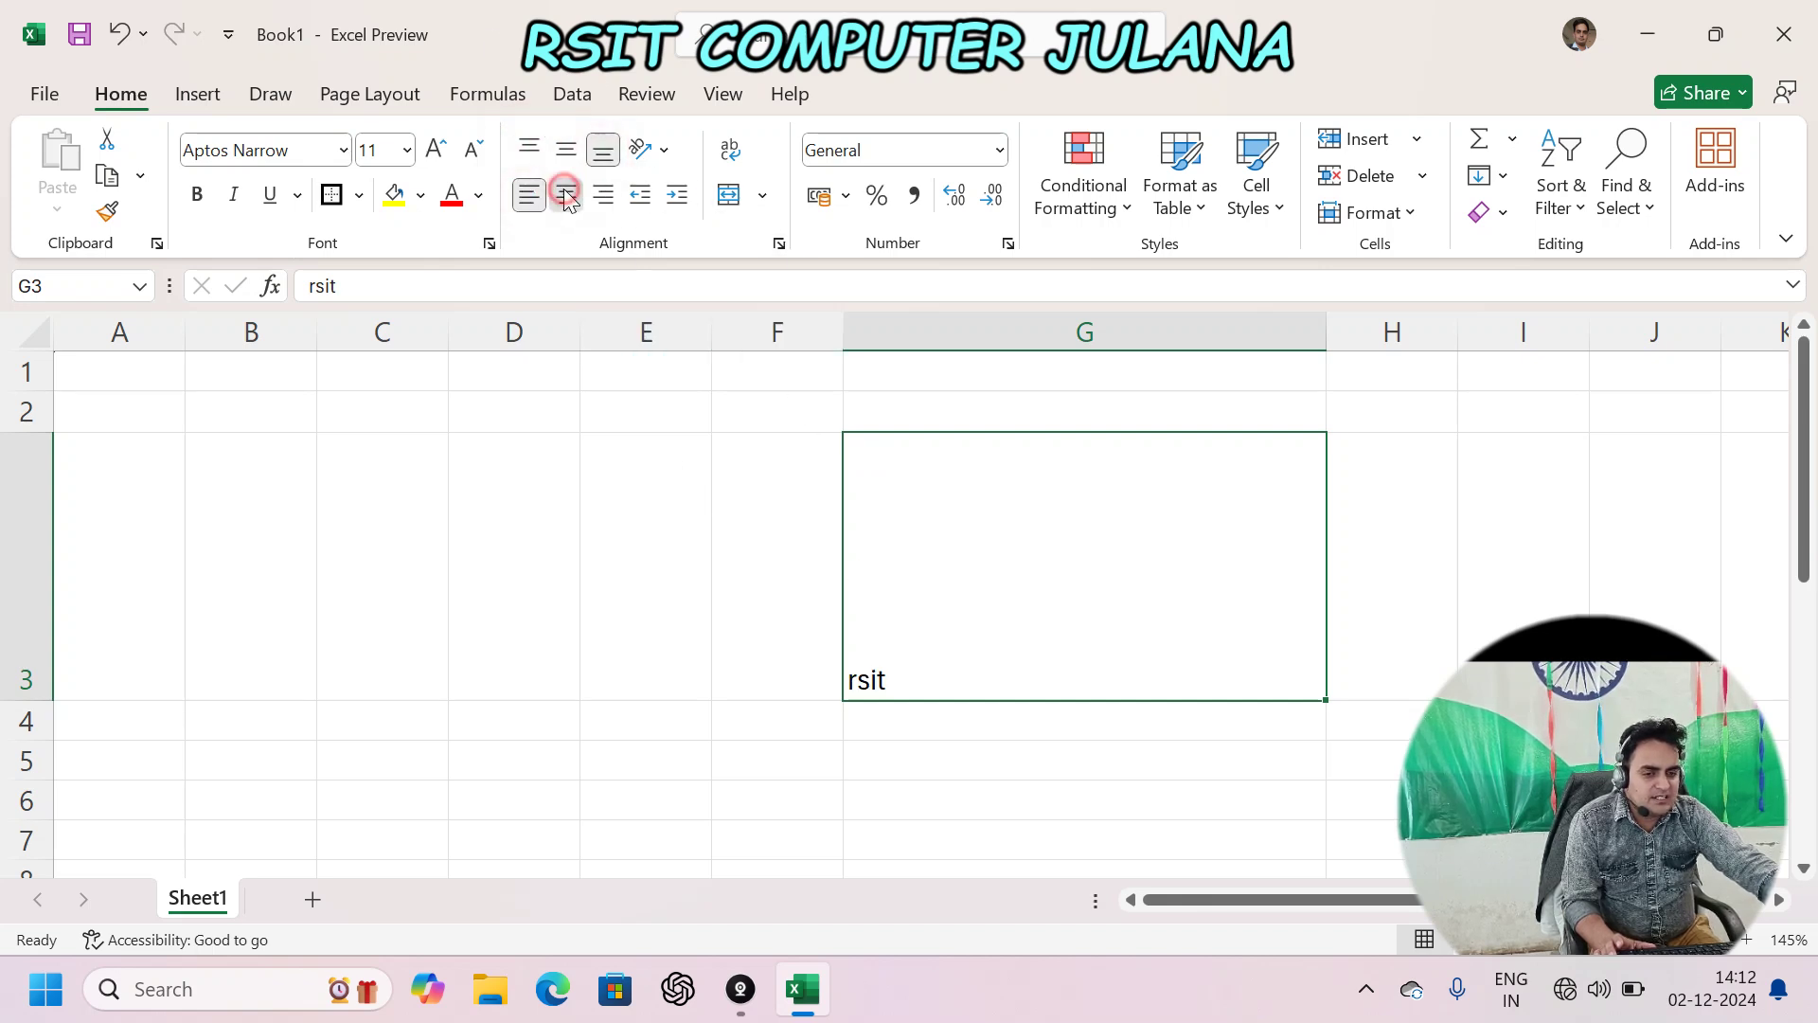
pyautogui.click(565, 194)
pyautogui.click(603, 194)
pyautogui.click(529, 149)
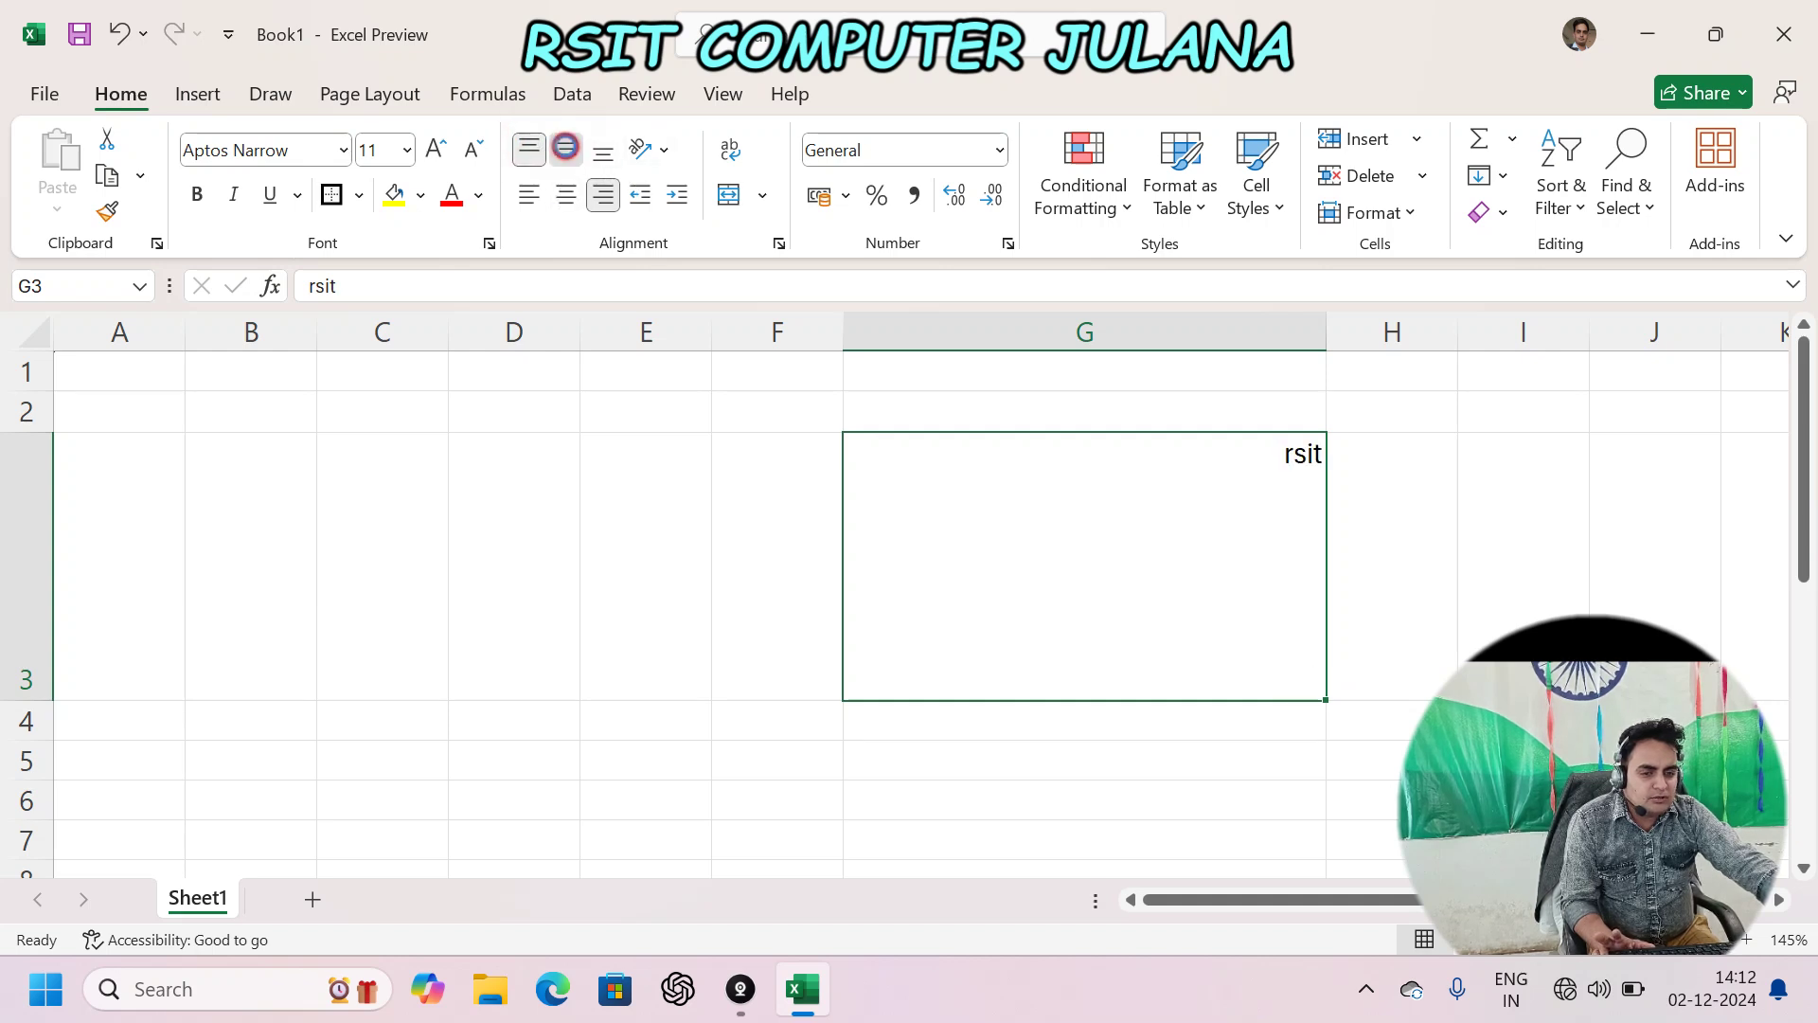
pyautogui.click(566, 151)
pyautogui.click(568, 196)
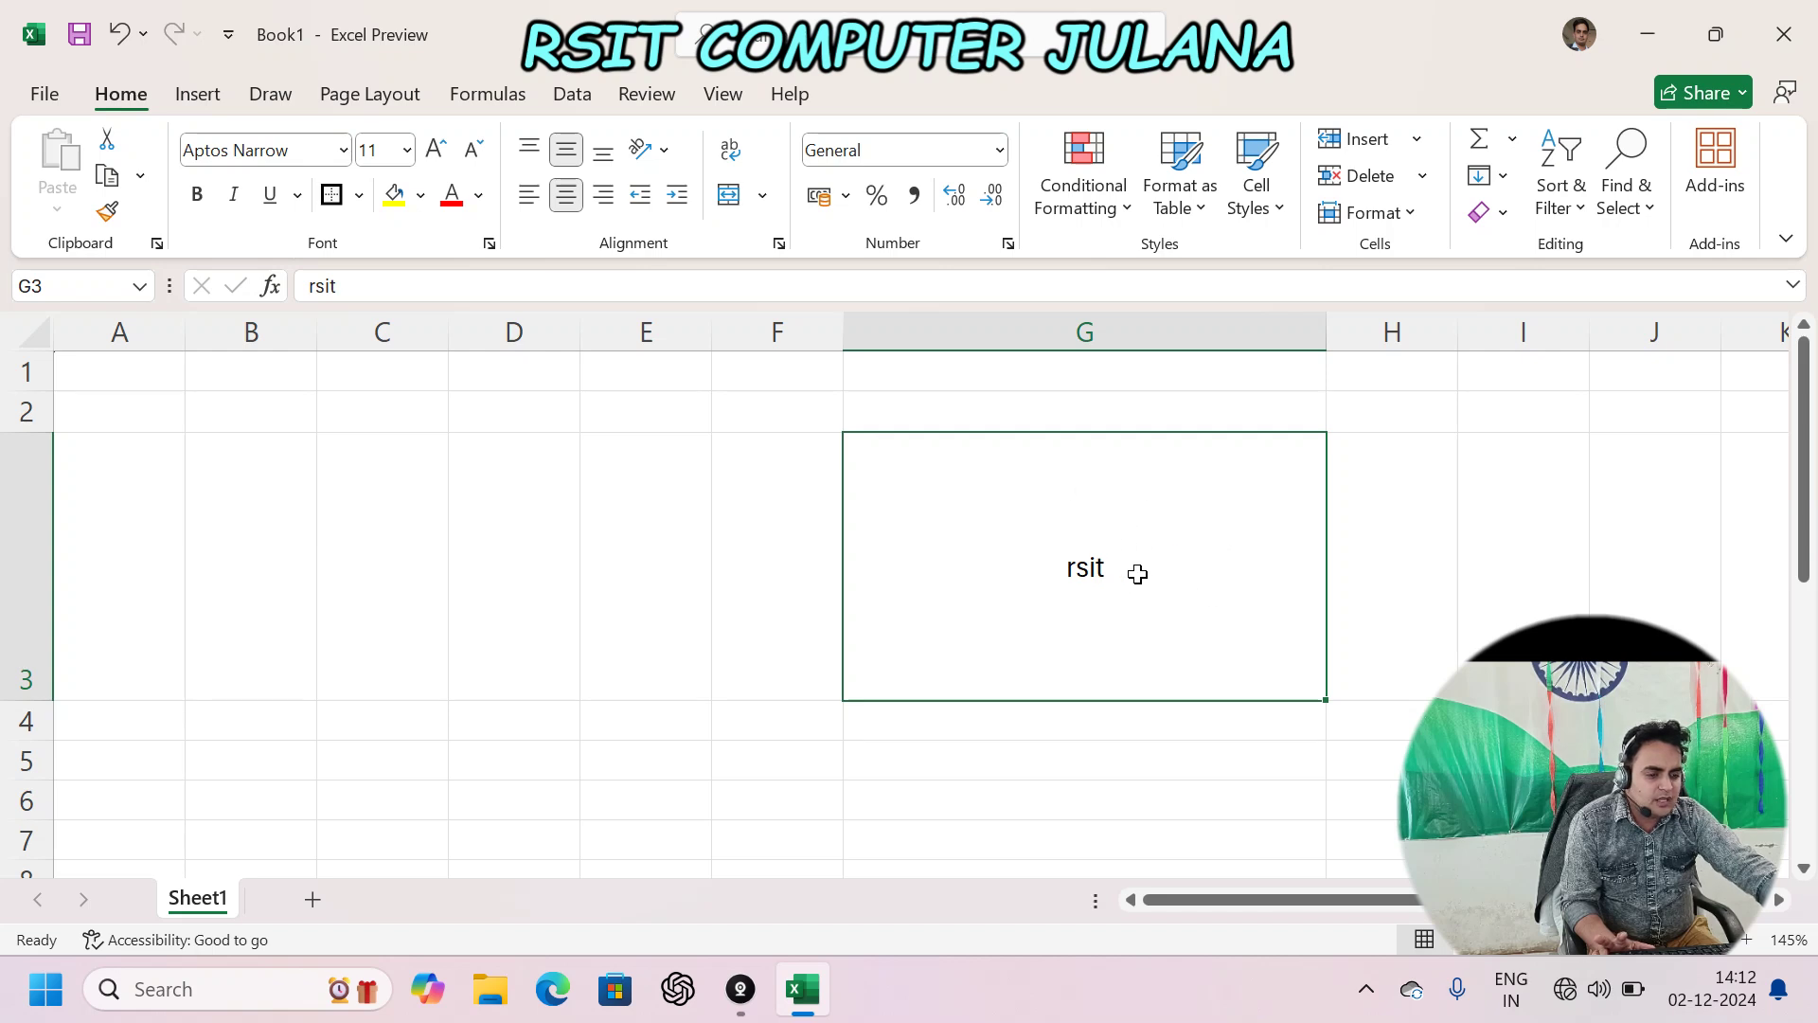
pyautogui.click(603, 195)
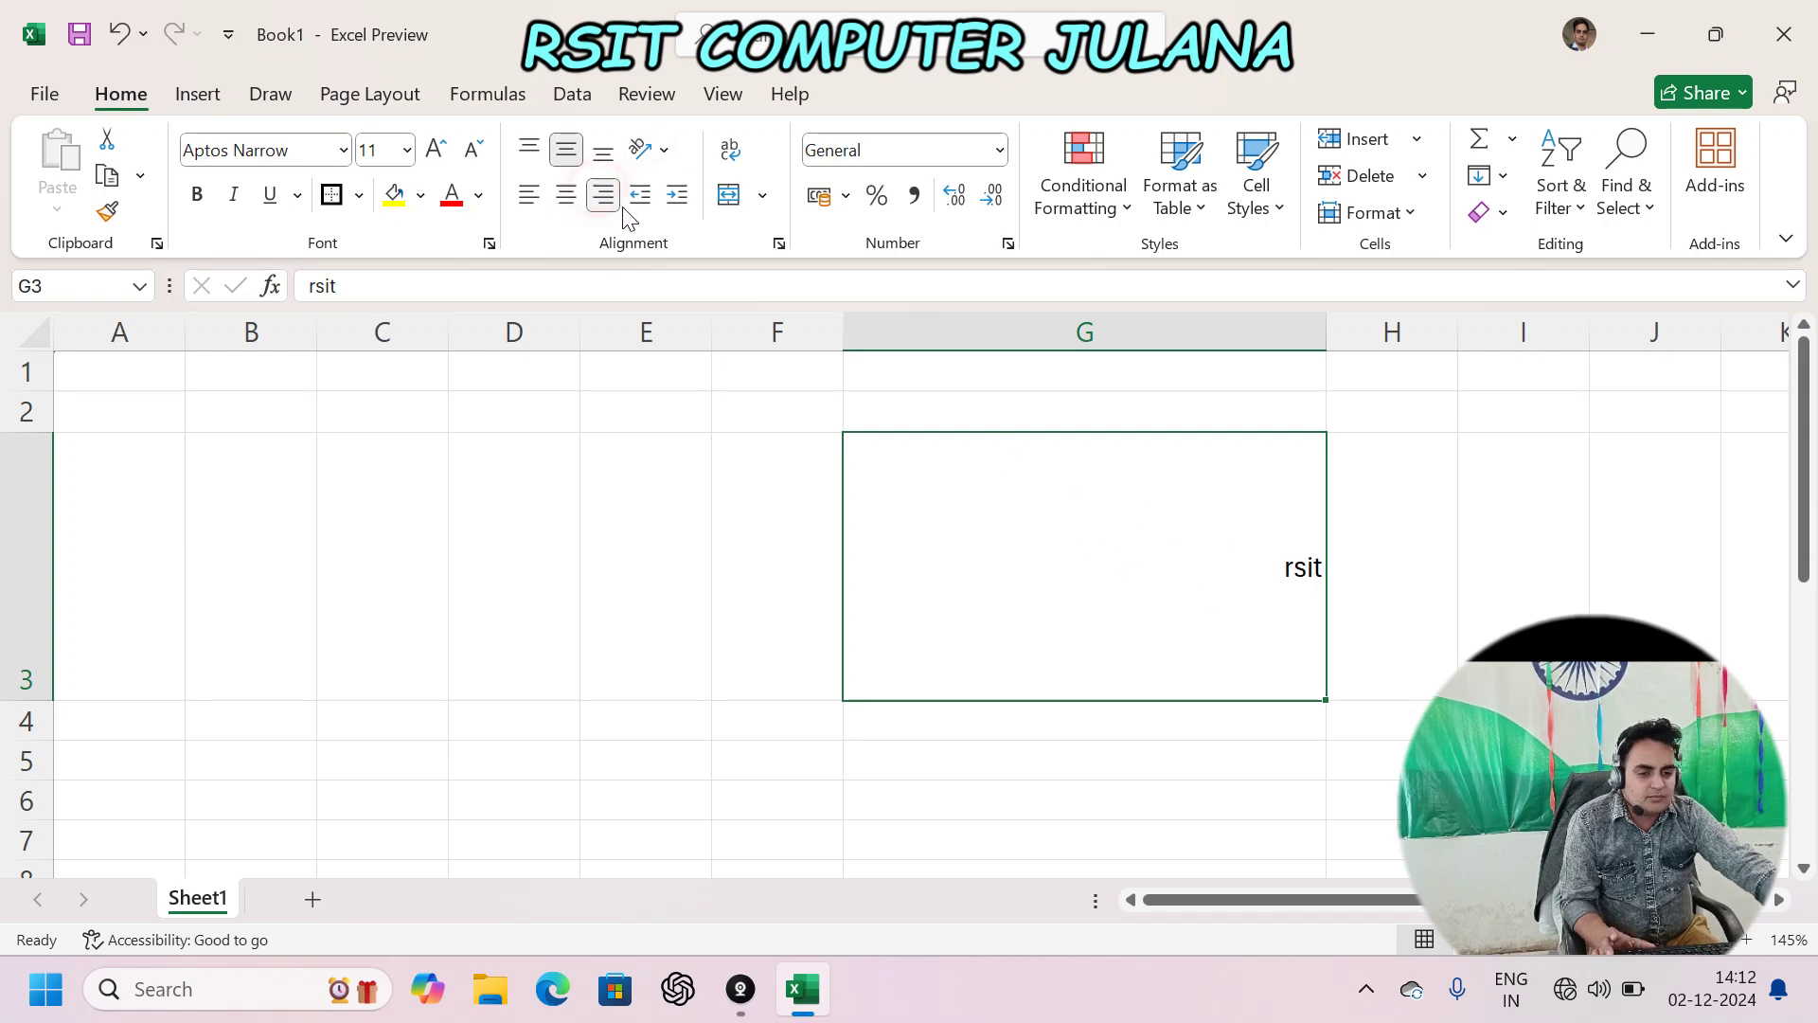
pyautogui.click(528, 195)
pyautogui.click(530, 151)
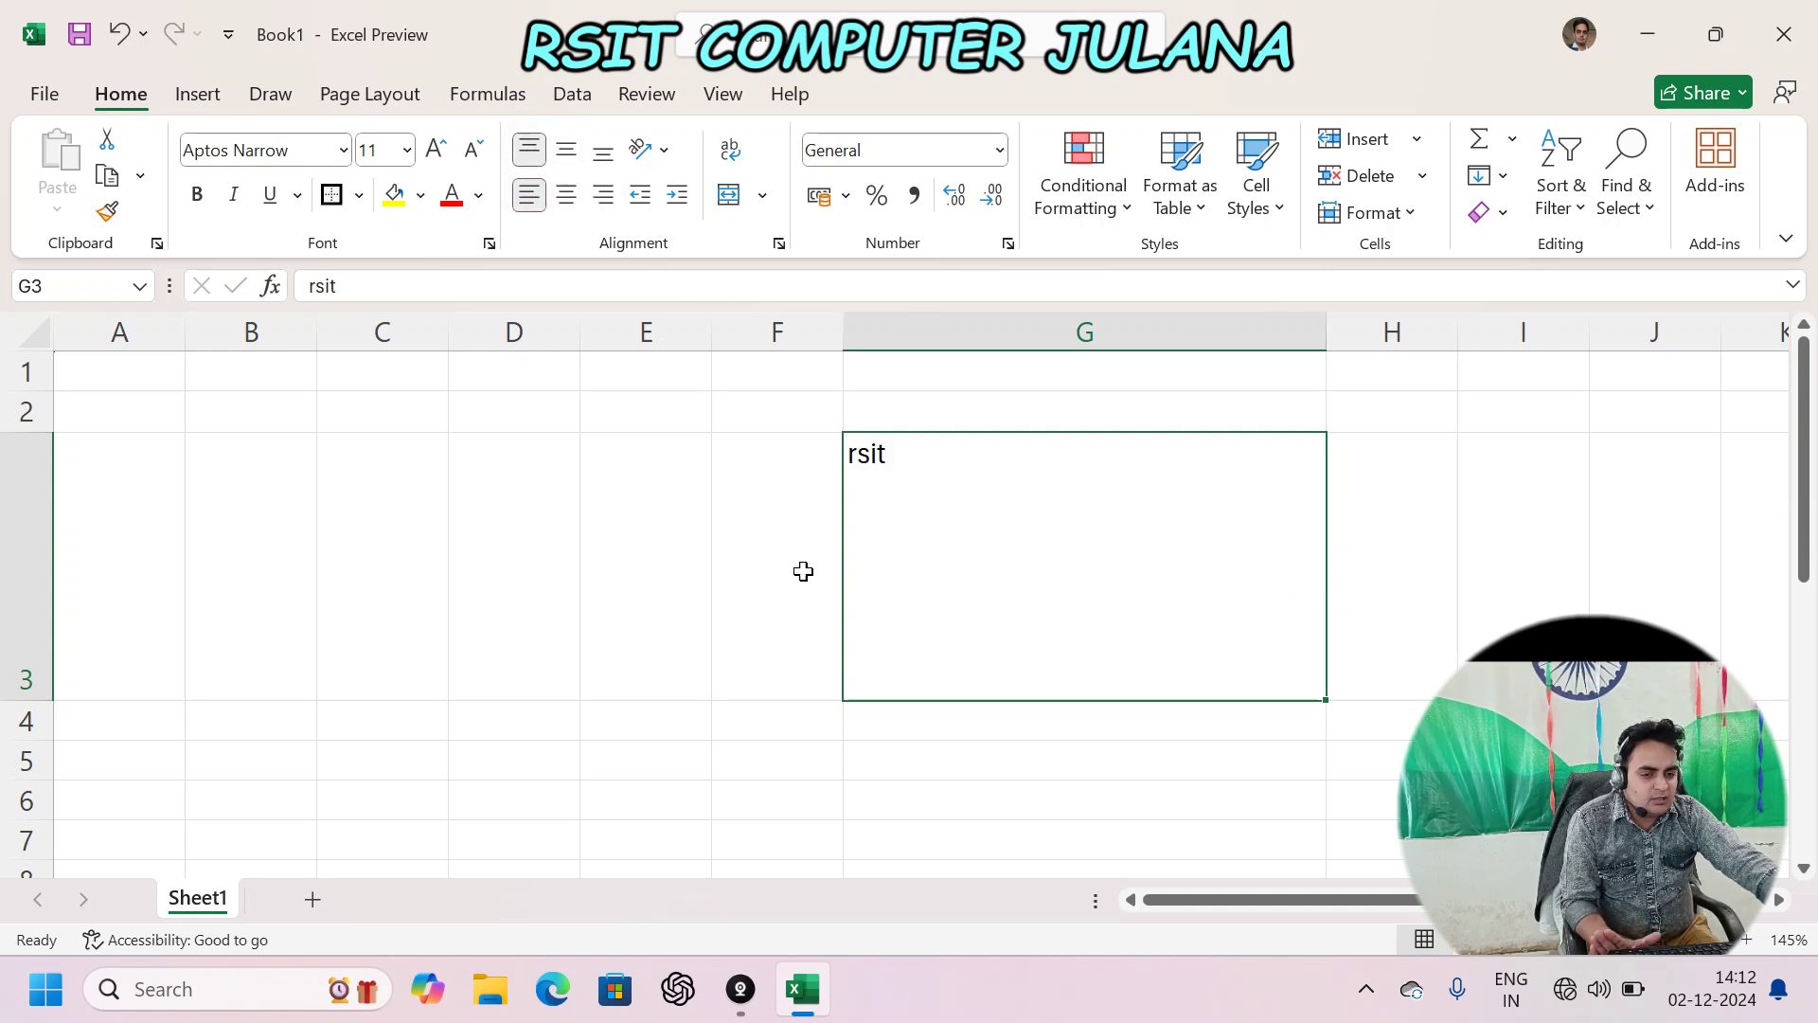
pyautogui.click(946, 727)
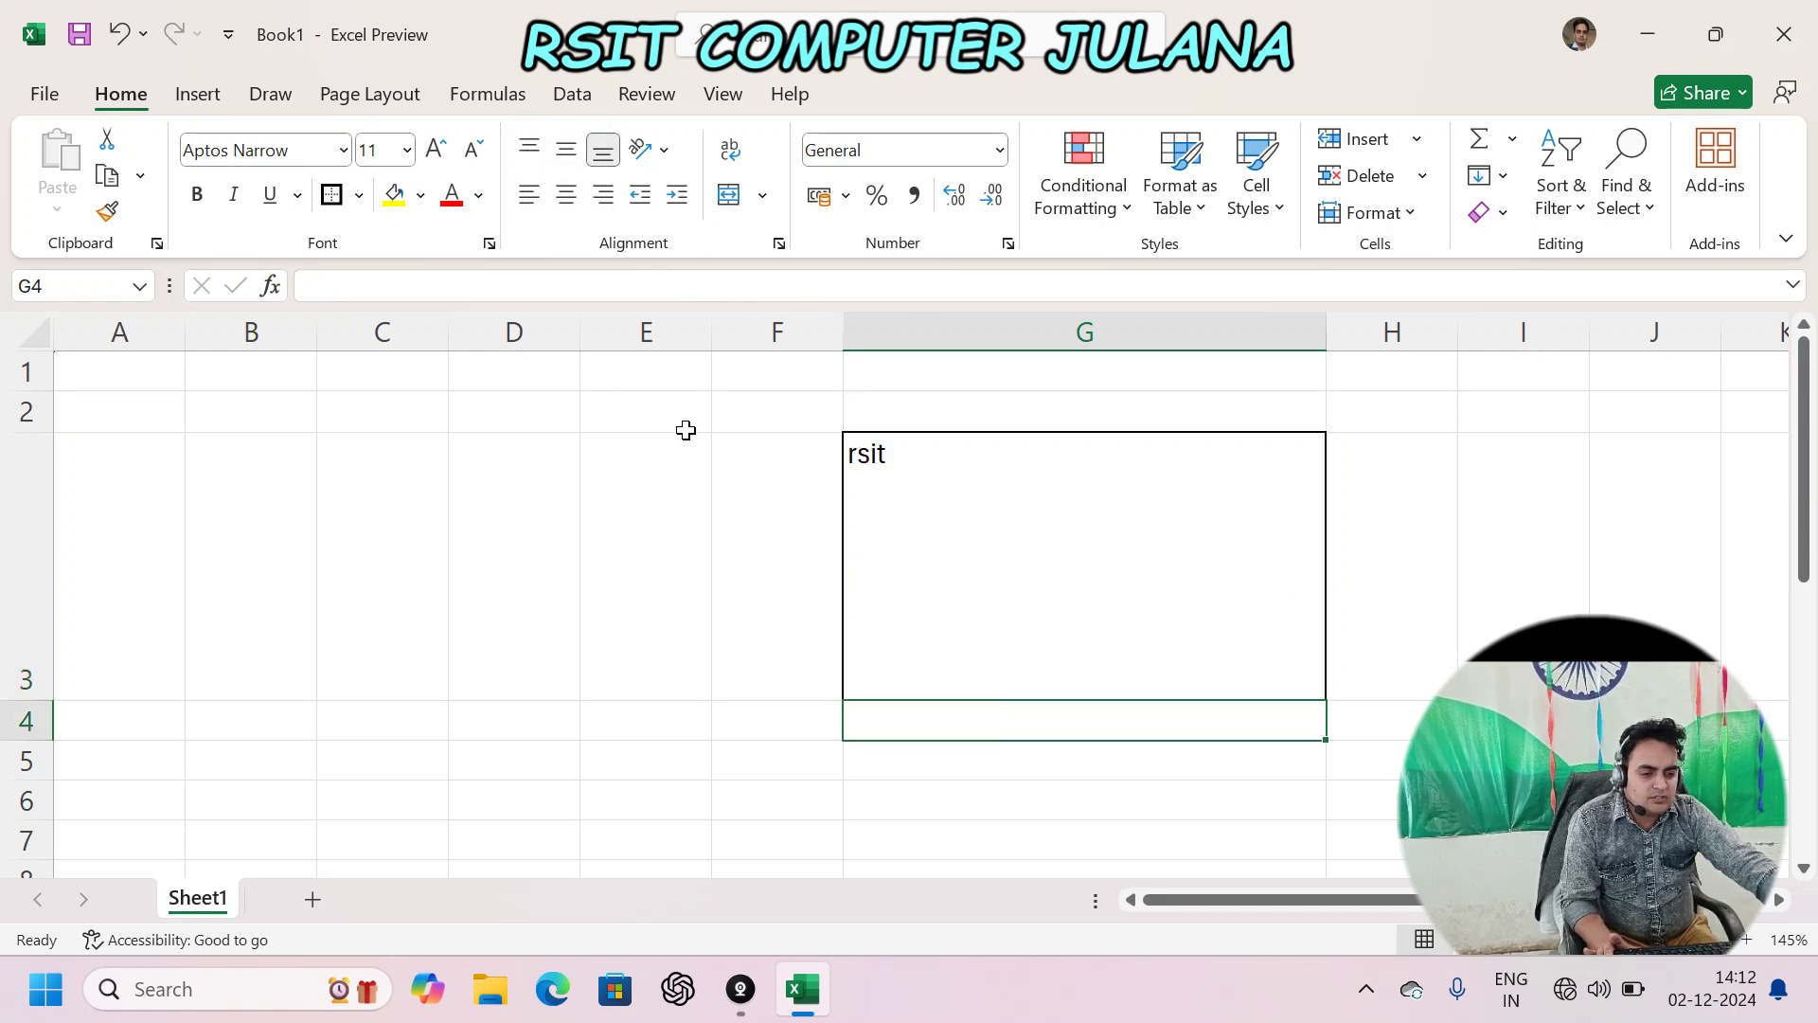
# - Enter the word 'name' in cell E9
pyautogui.scroll(-2, 892, 546)
pyautogui.scroll(-4, 881, 538)
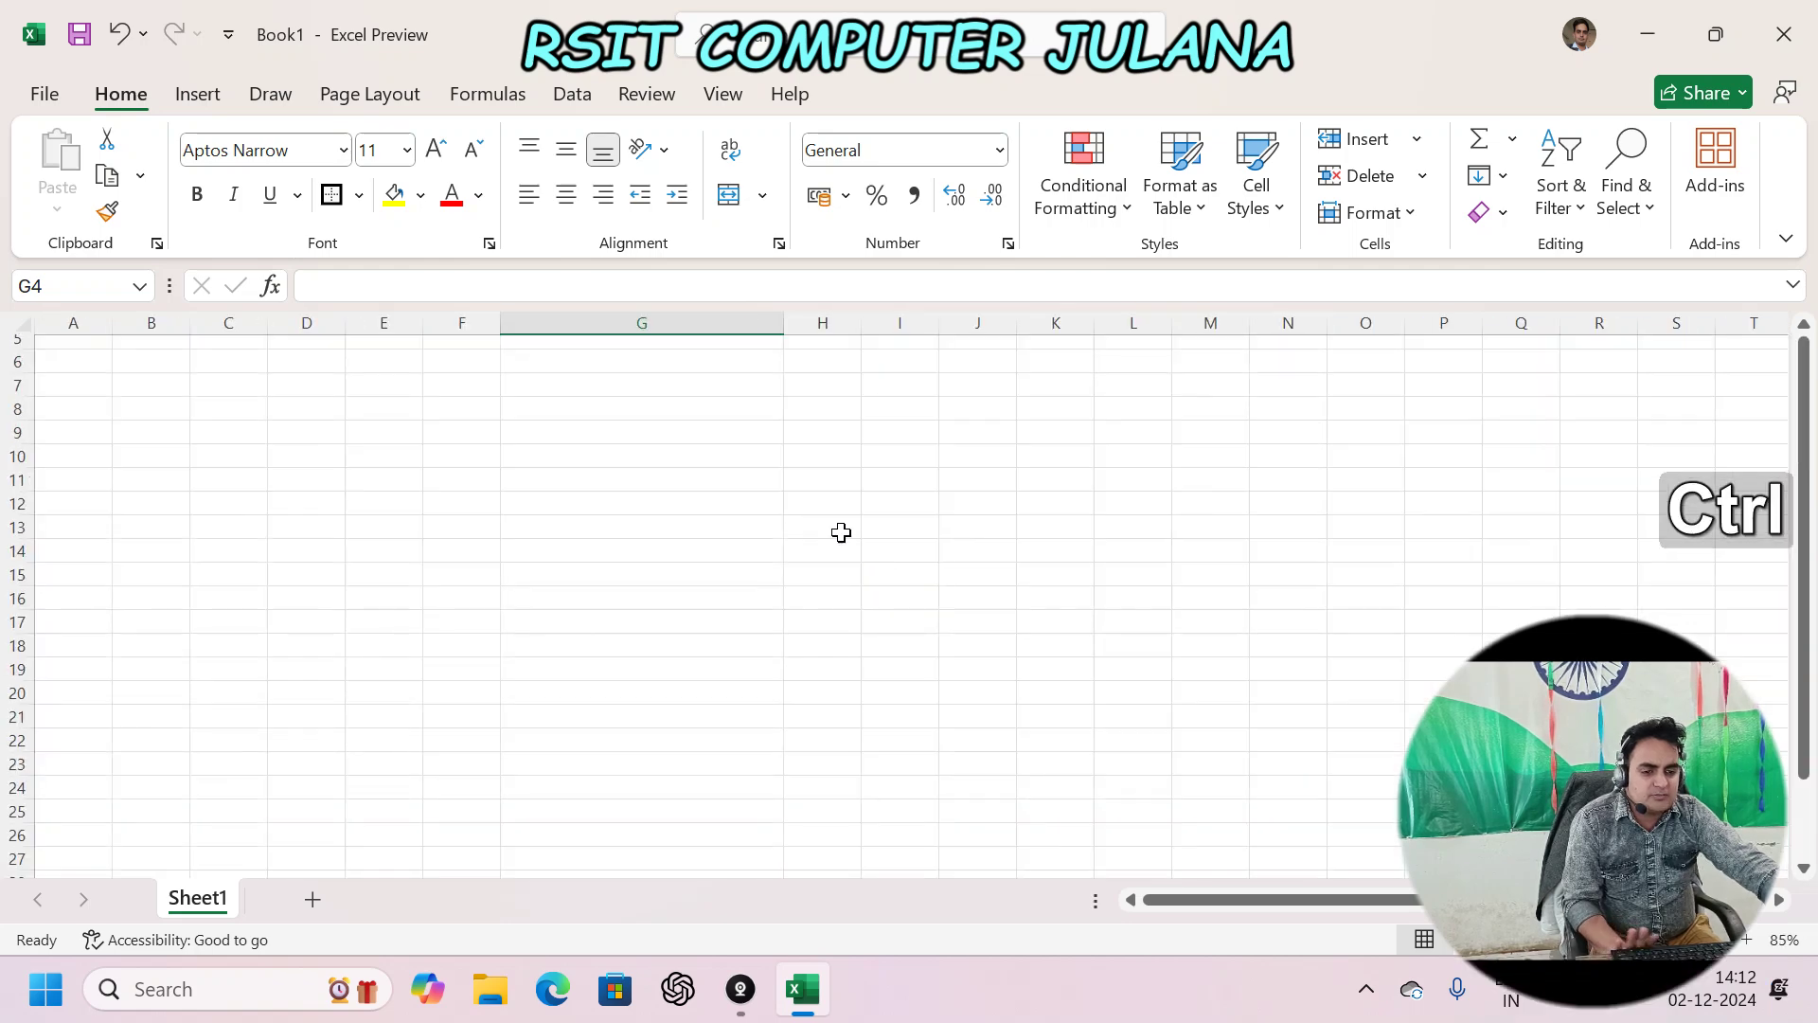
pyautogui.click(827, 520)
pyautogui.scroll(4, 893, 435)
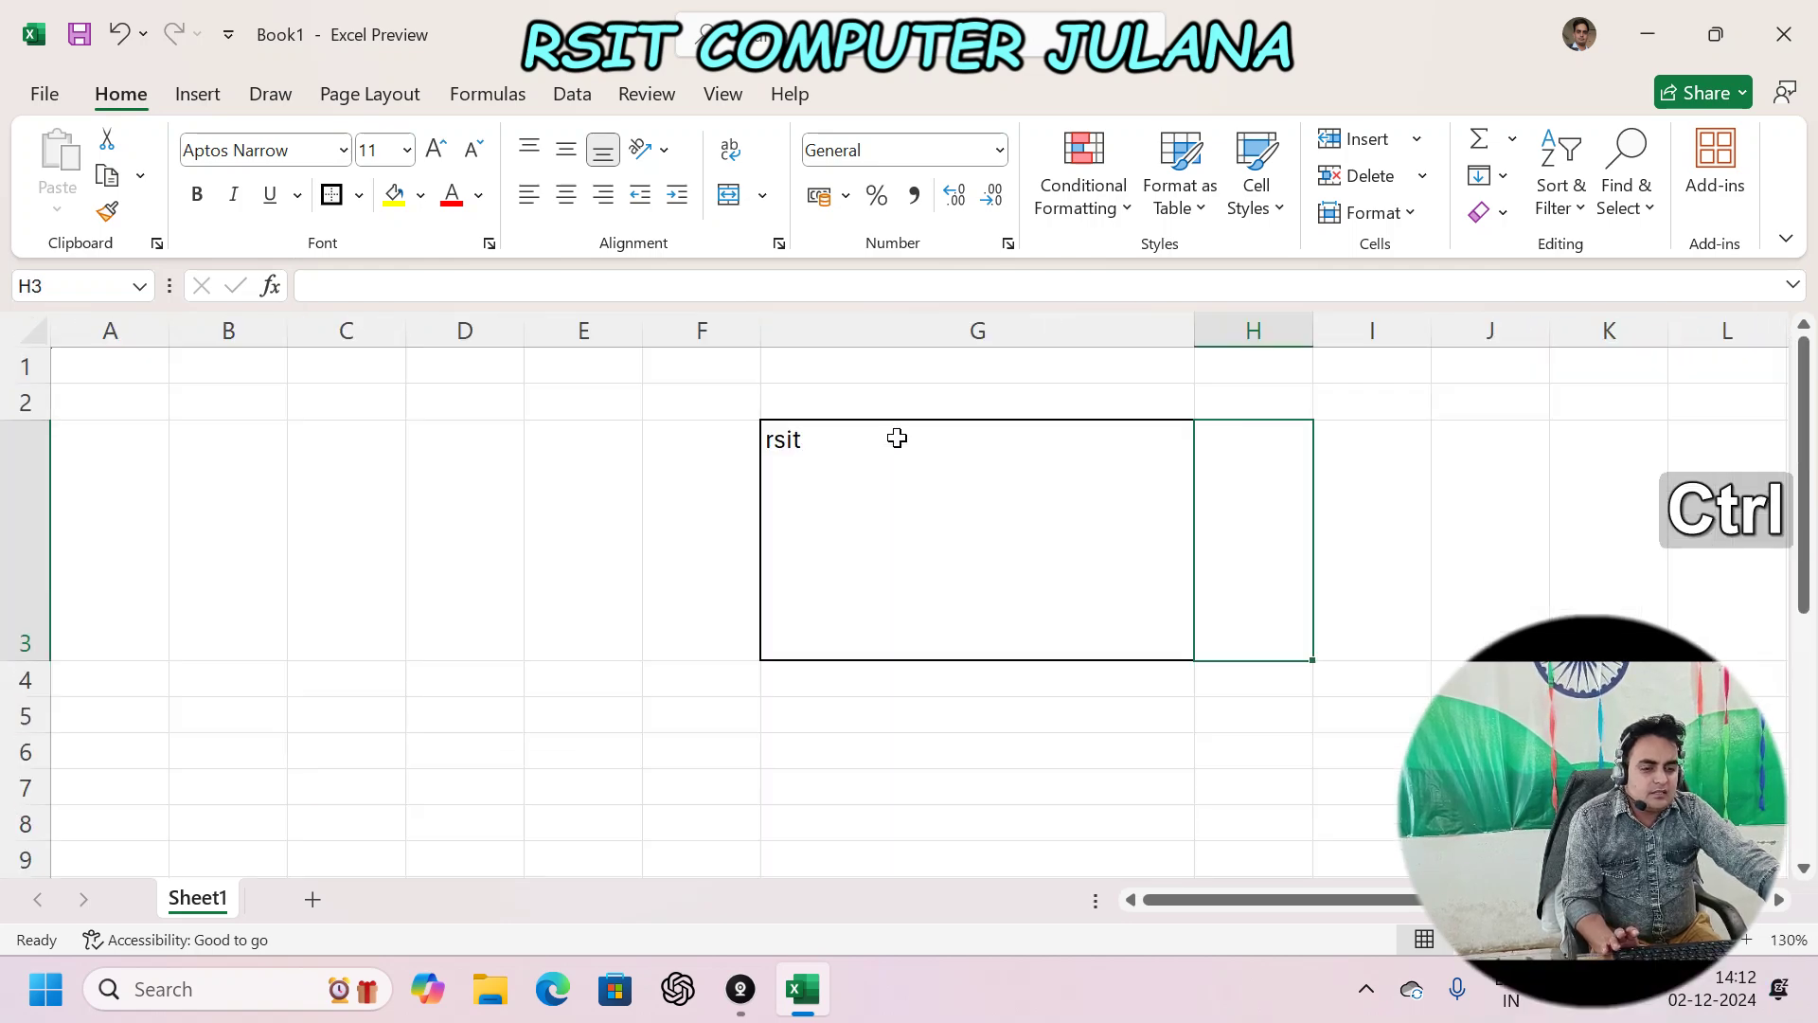
pyautogui.scroll(-2, 548, 663)
pyautogui.click(542, 632)
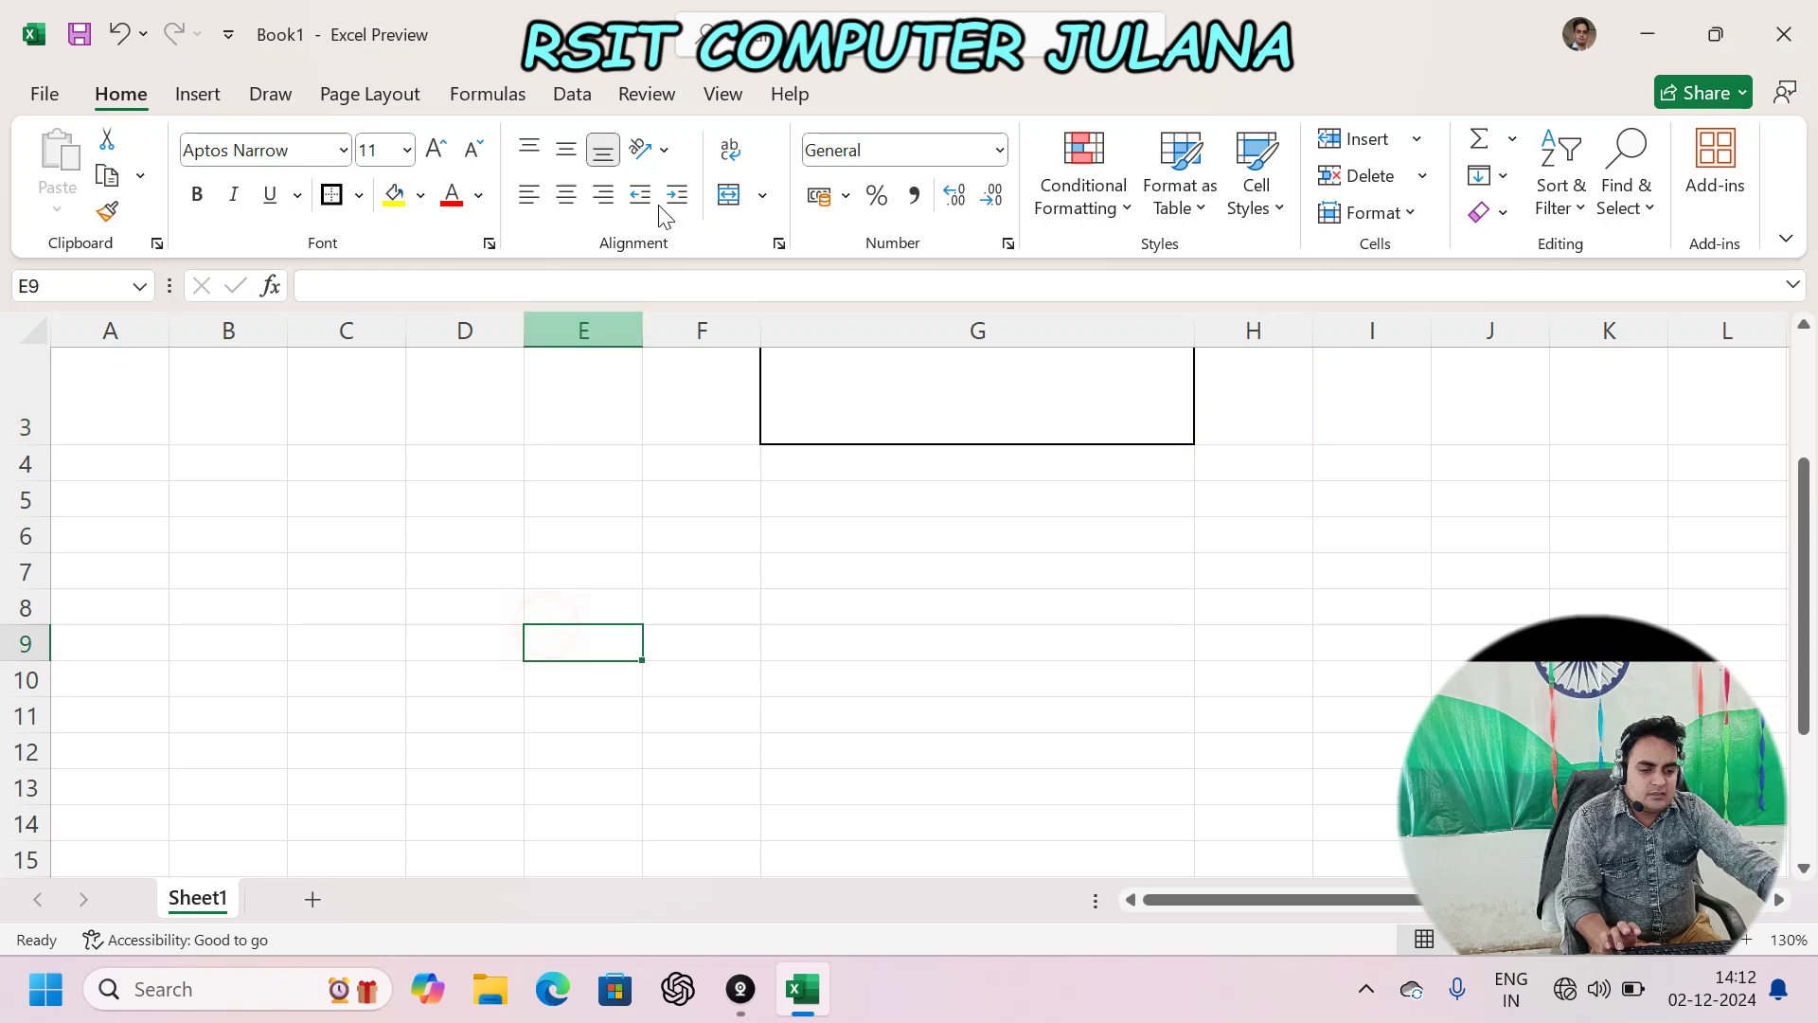
pyautogui.click(663, 149)
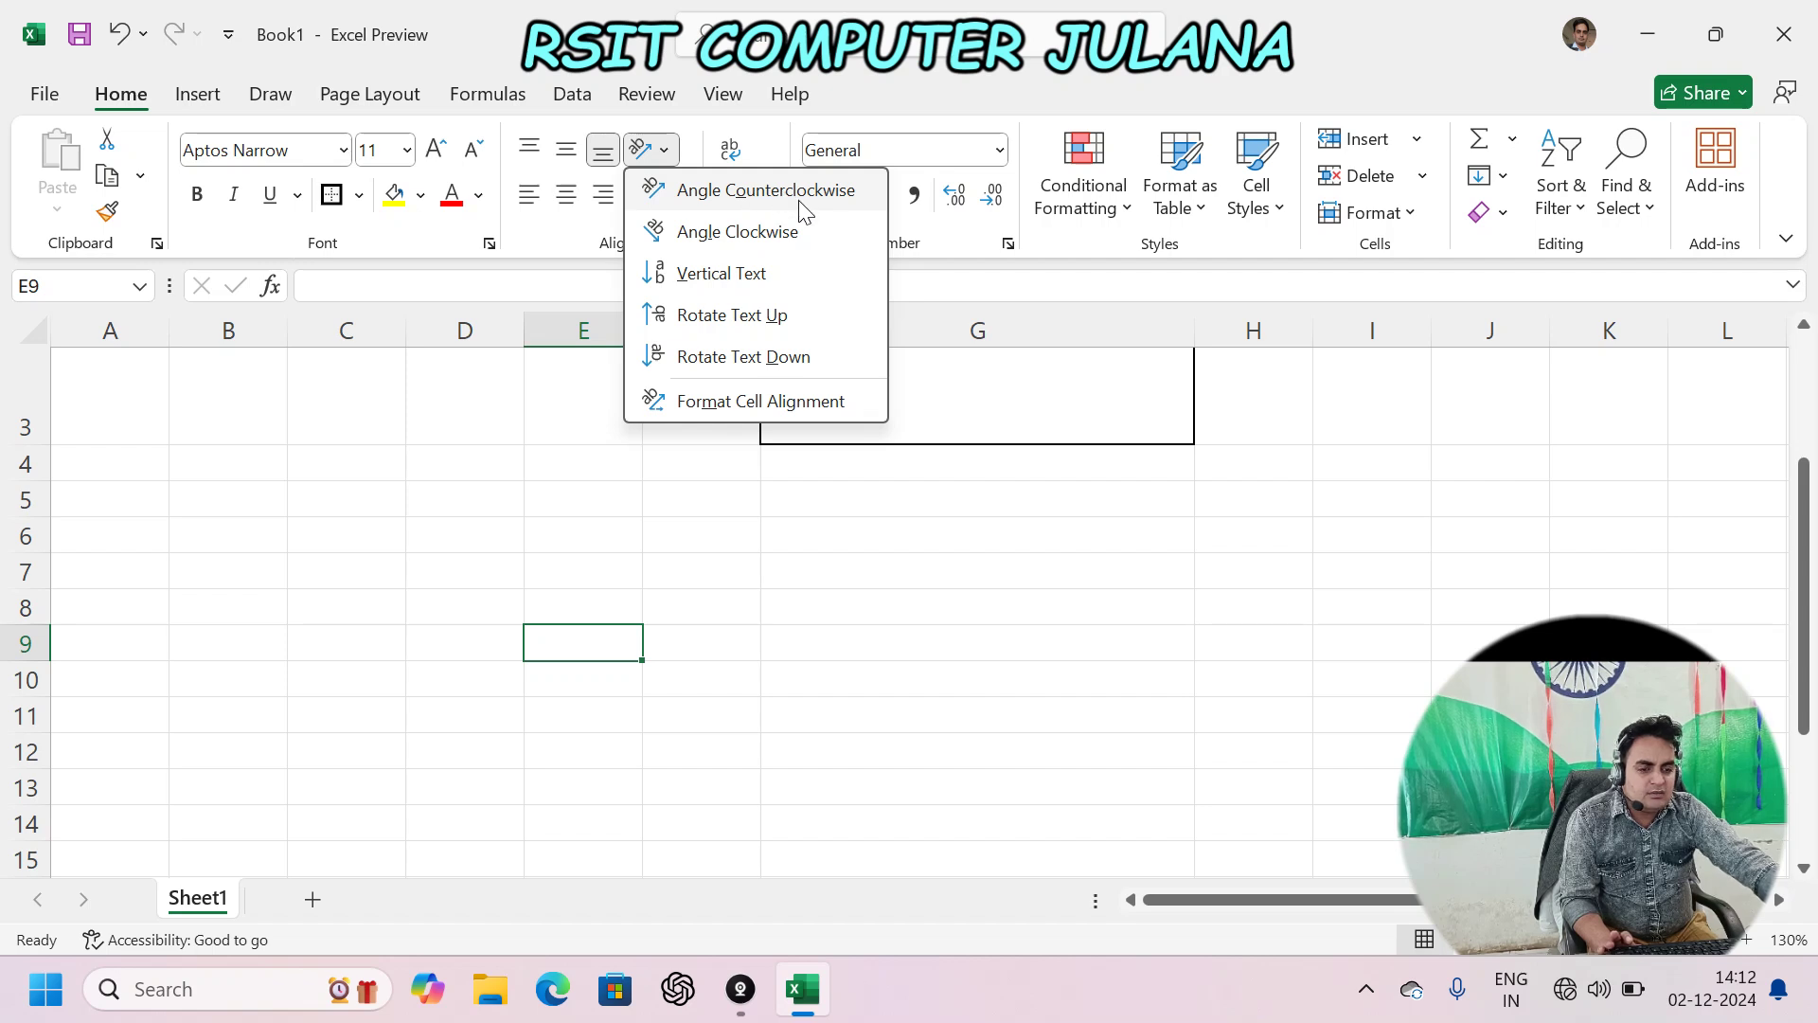
pyautogui.click(573, 634)
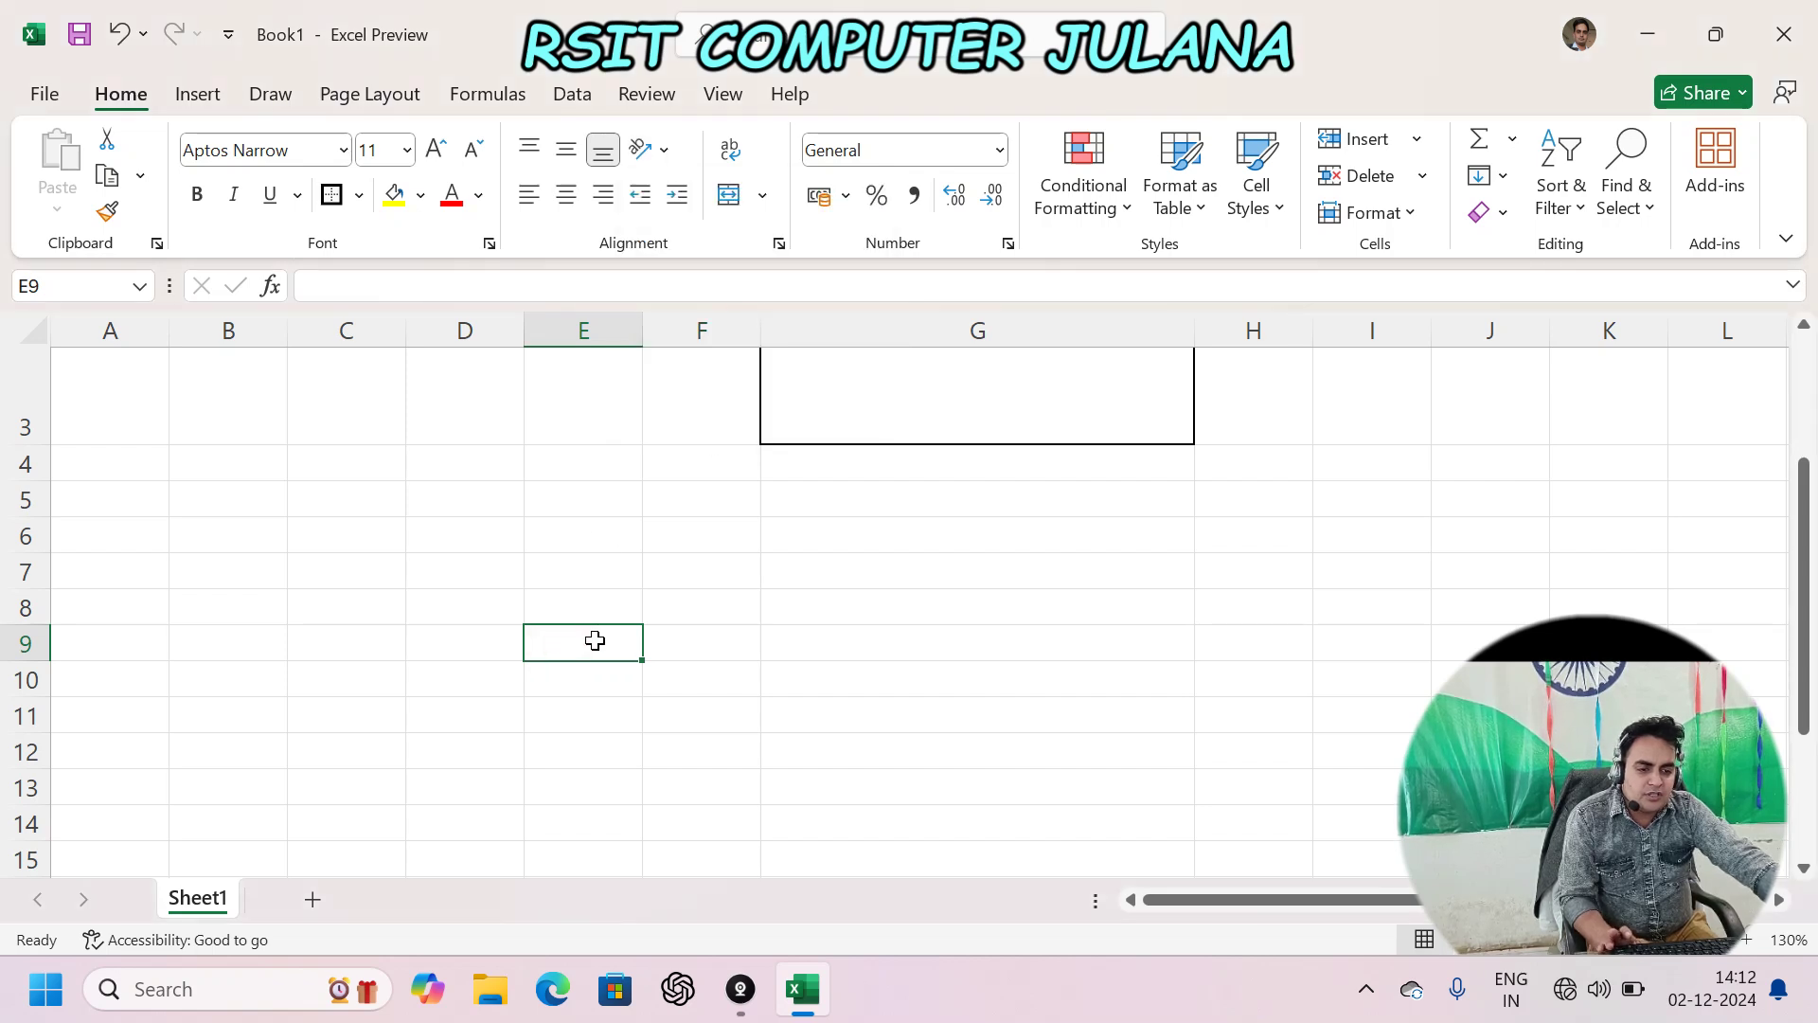
pyautogui.write('name')
pyautogui.press('Return')
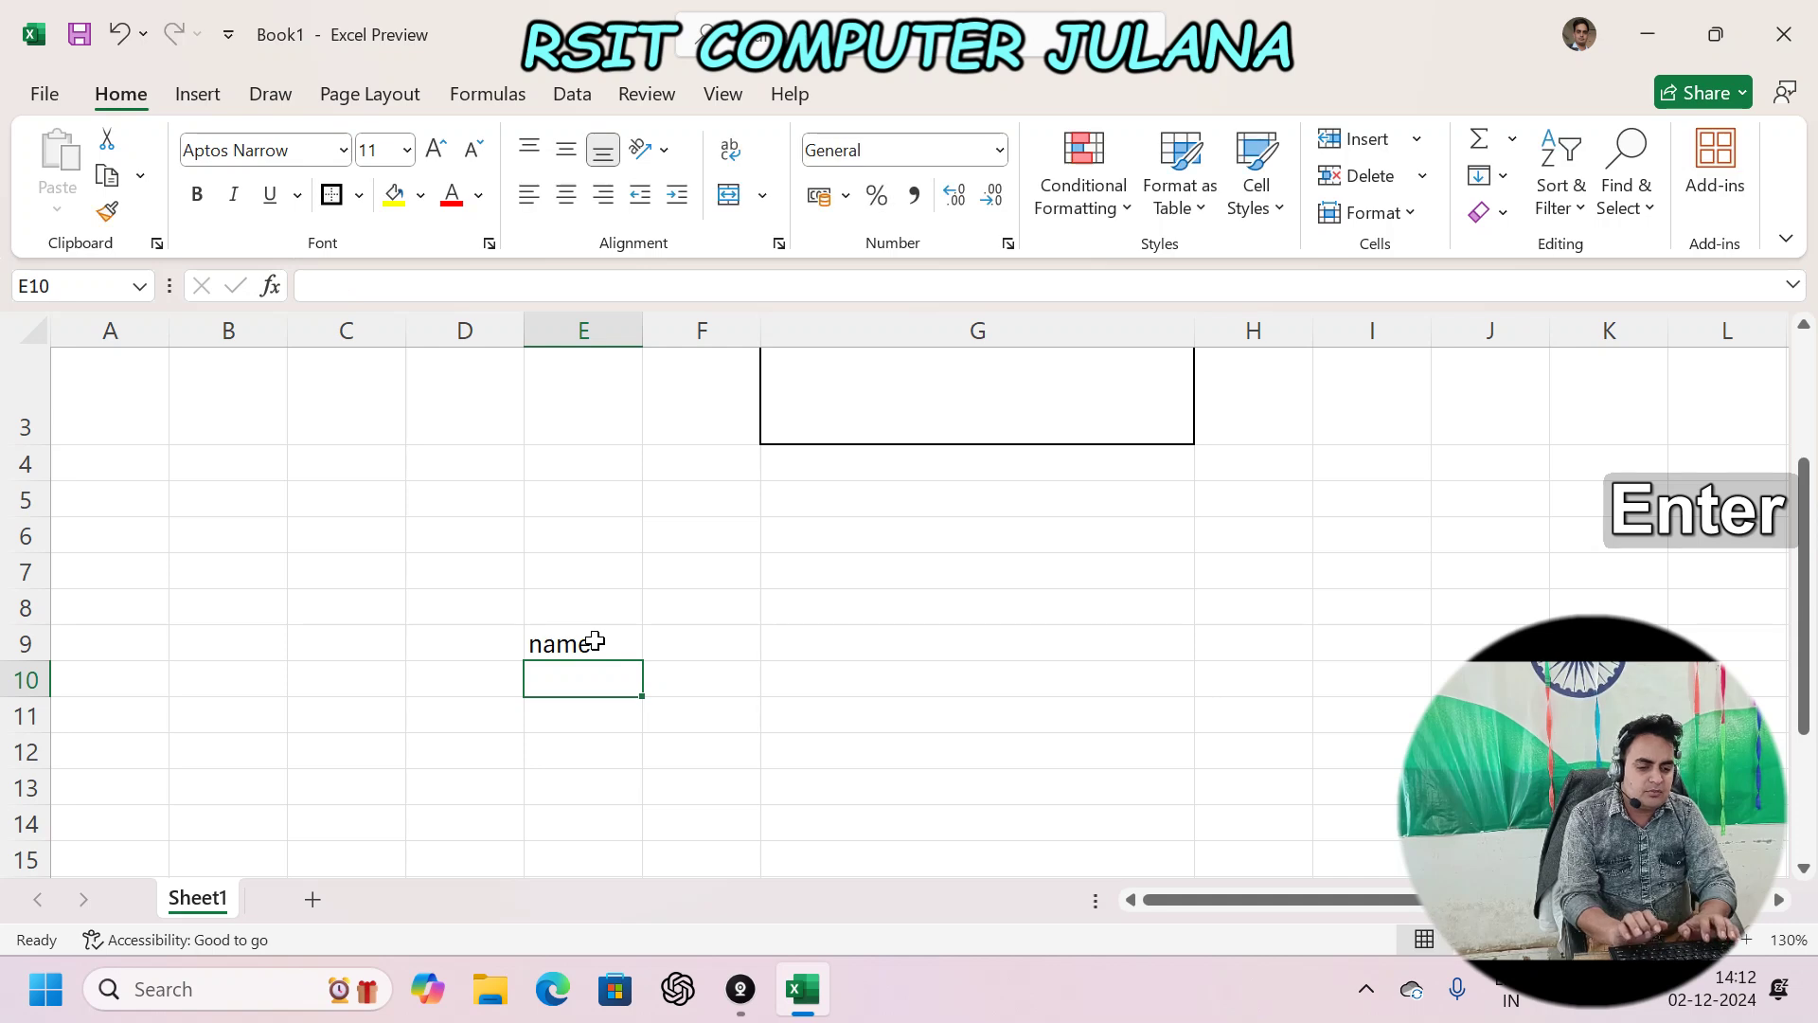
pyautogui.press('Up')
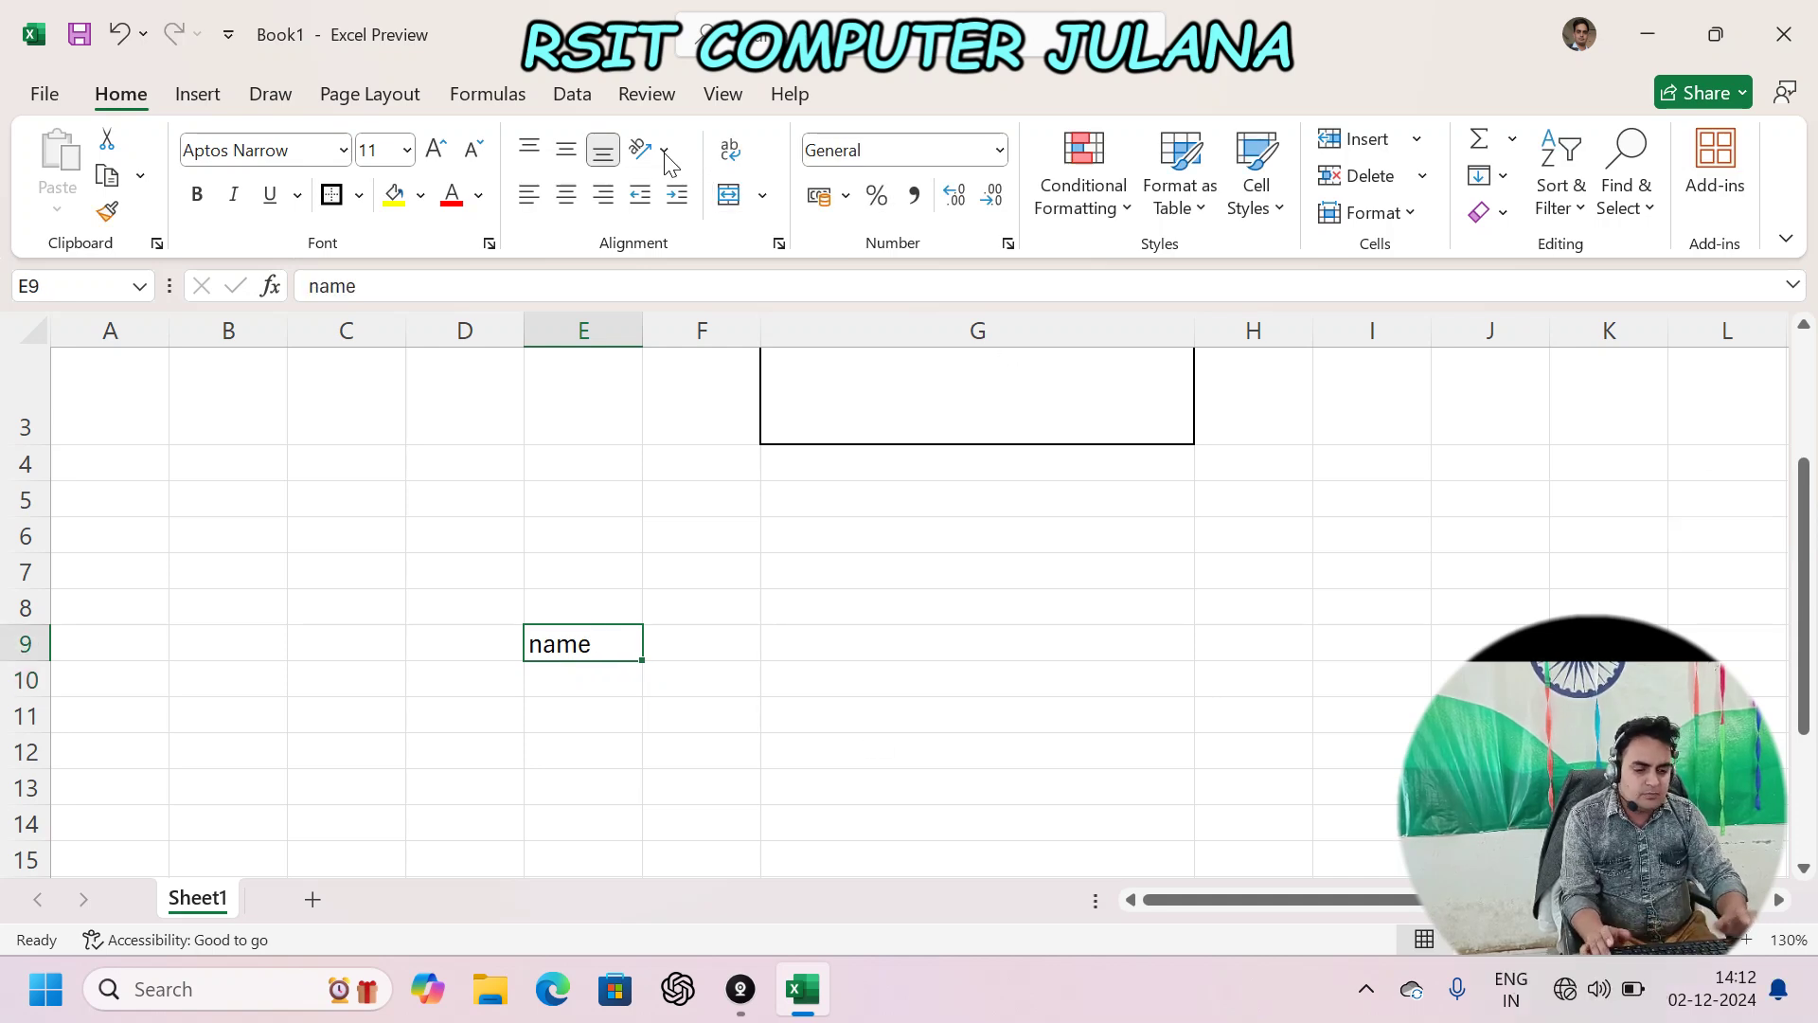
# - Try counterclockwise and clockwise angles, then set 'name' in E9 to Vertical Text
pyautogui.click(654, 150)
pyautogui.click(761, 199)
pyautogui.hotkey('shift', 'Down')
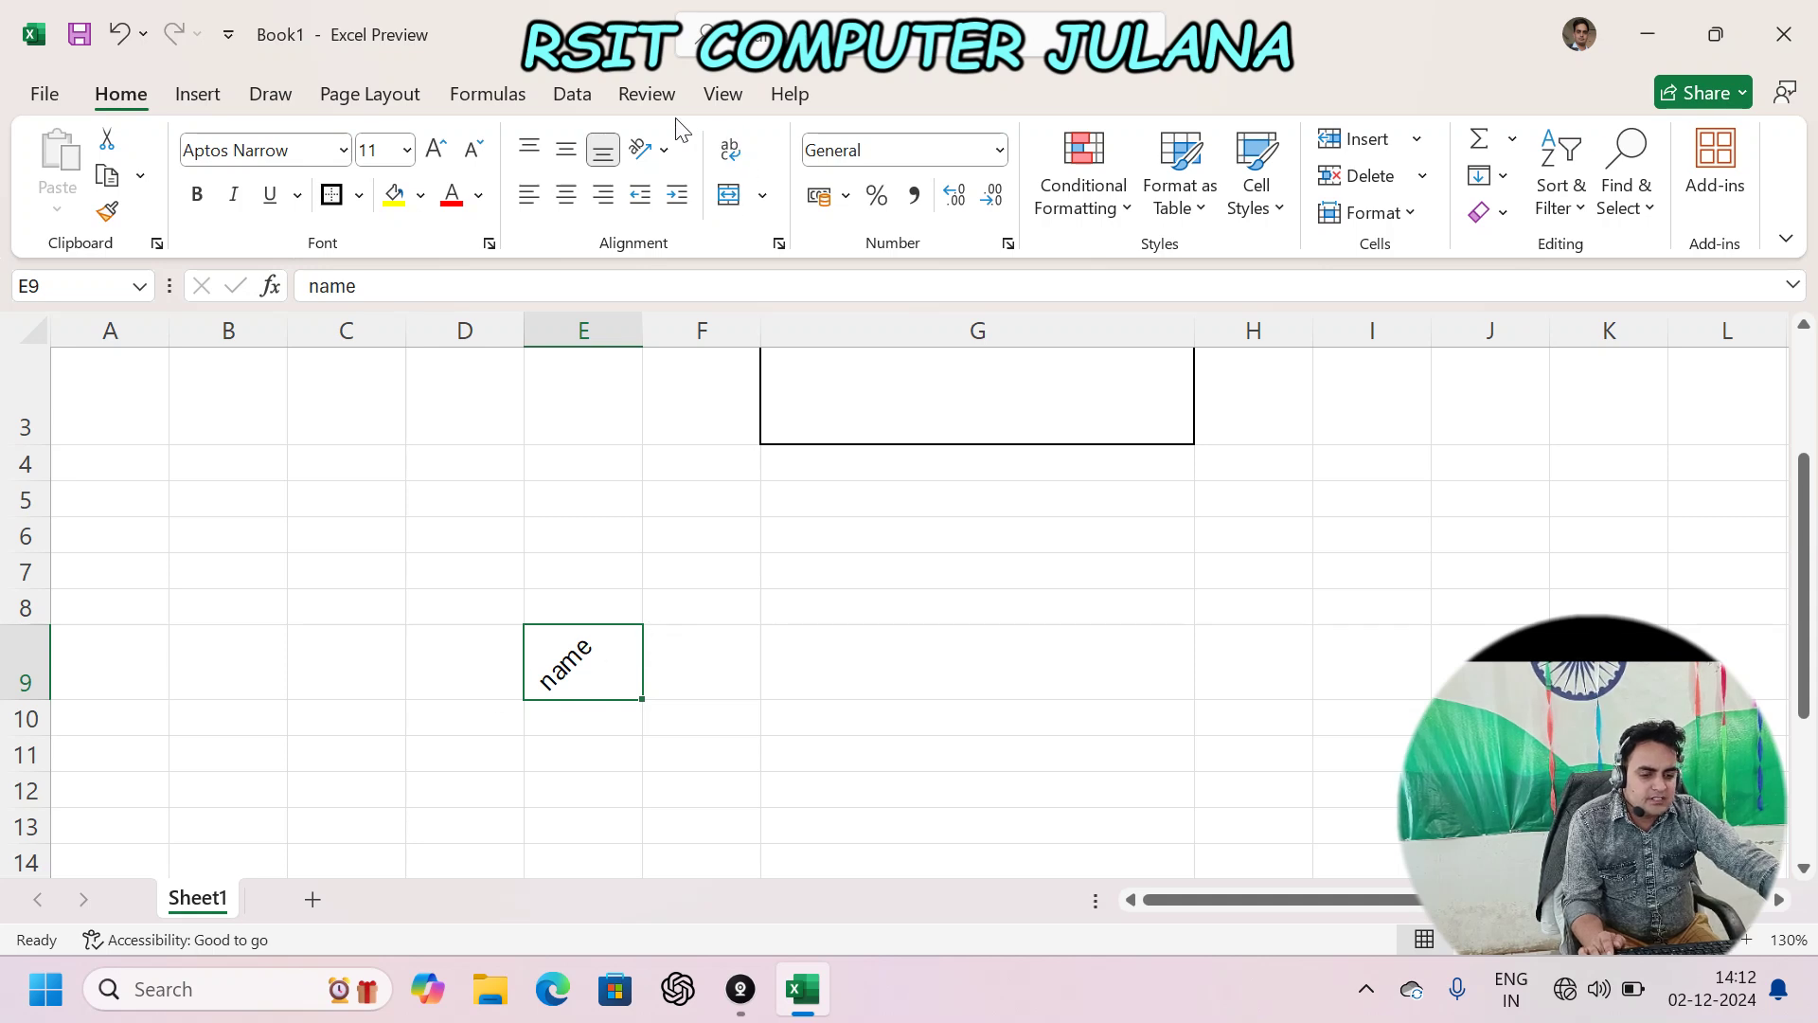
pyautogui.click(651, 149)
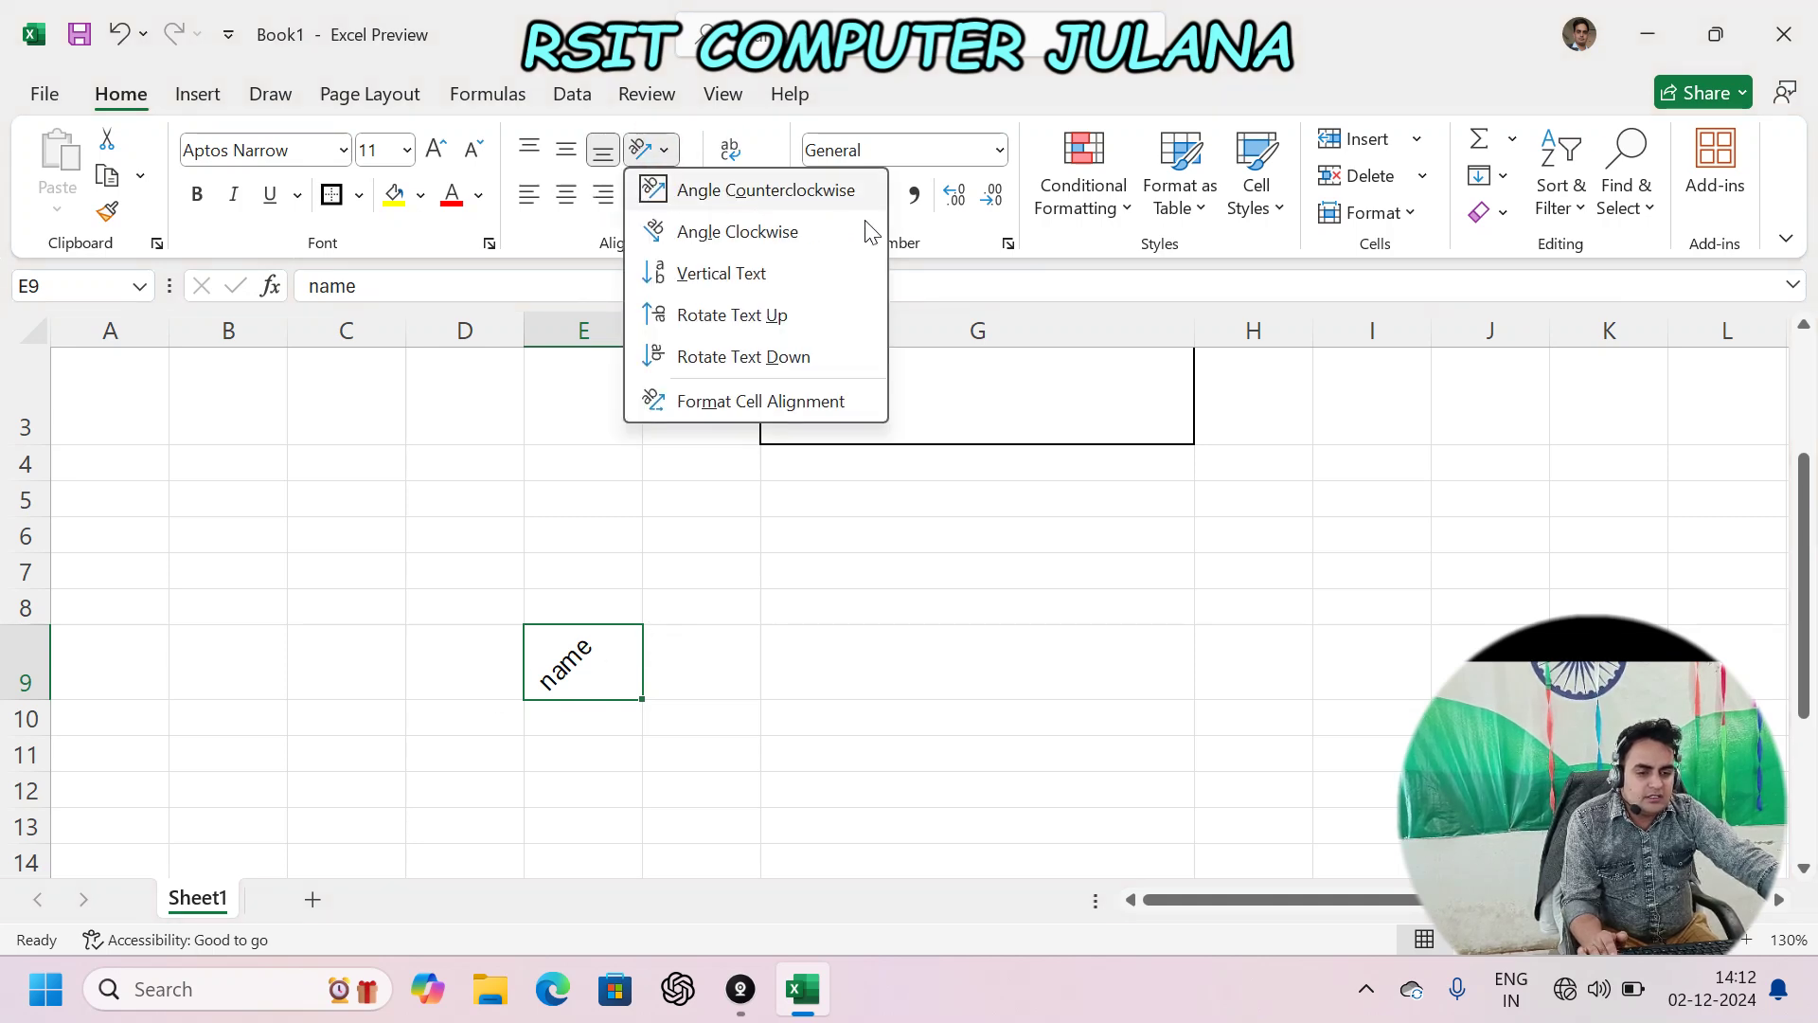
pyautogui.click(762, 234)
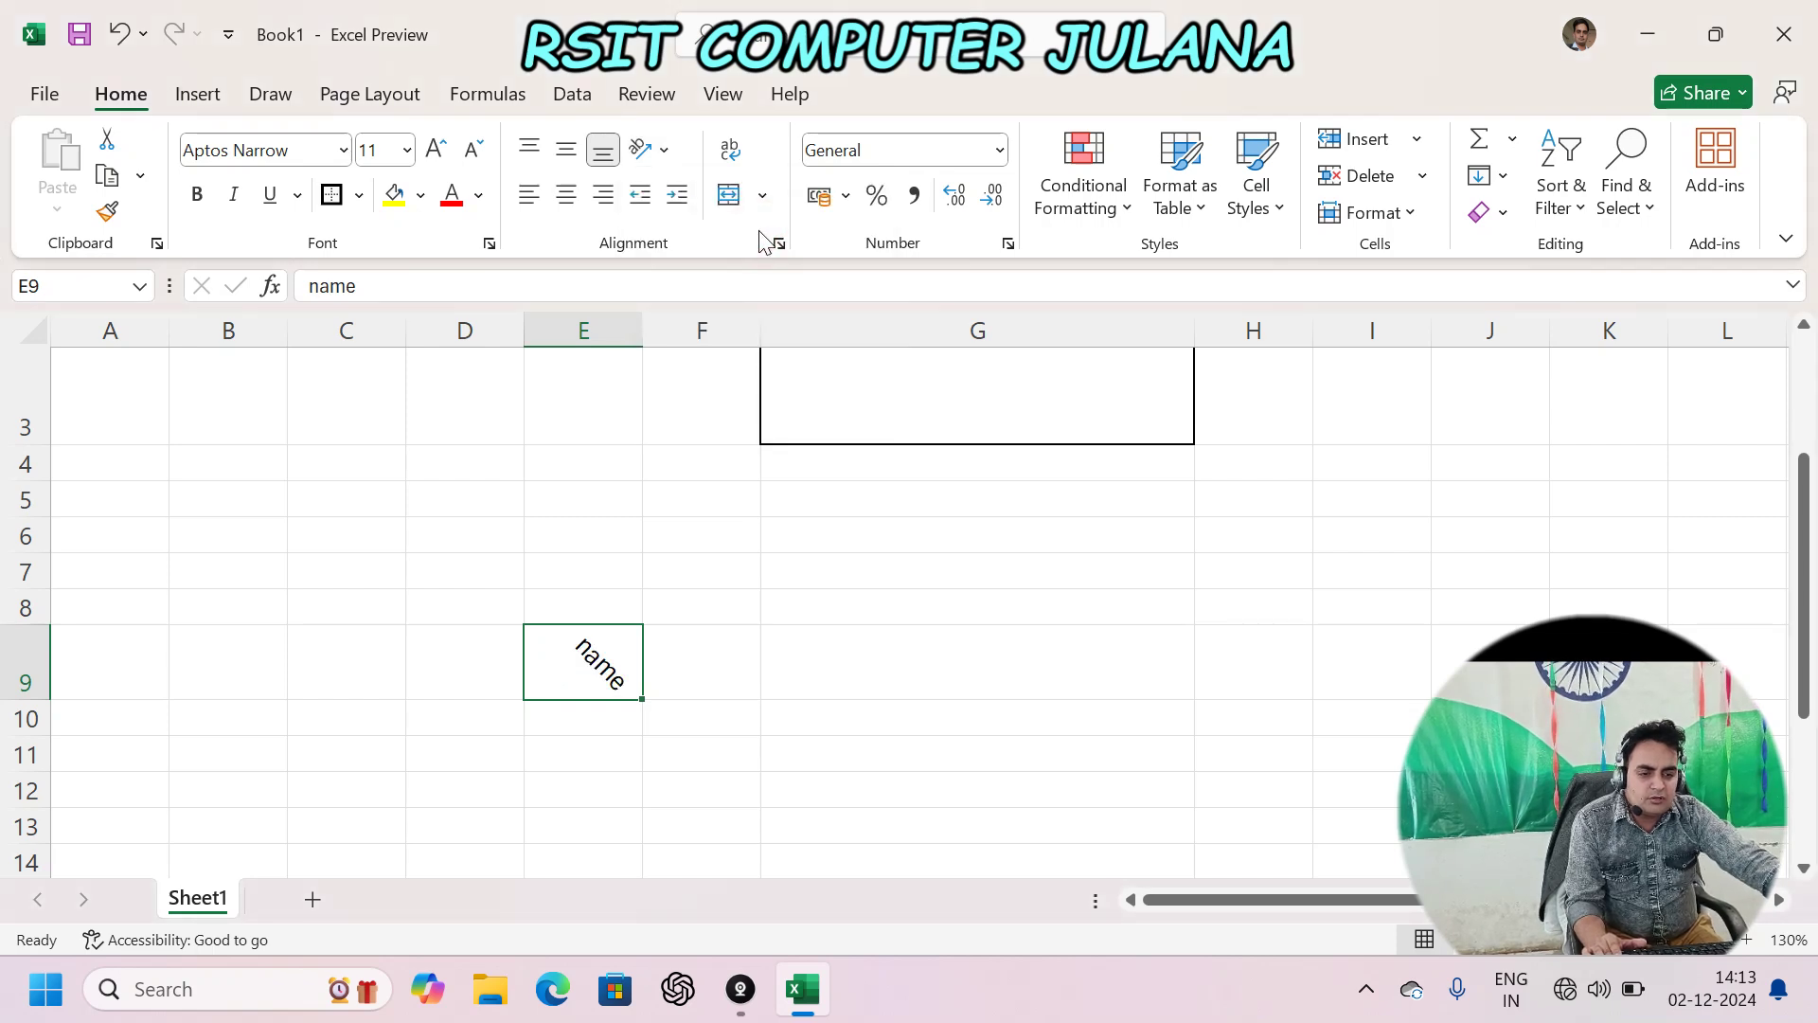
pyautogui.click(665, 152)
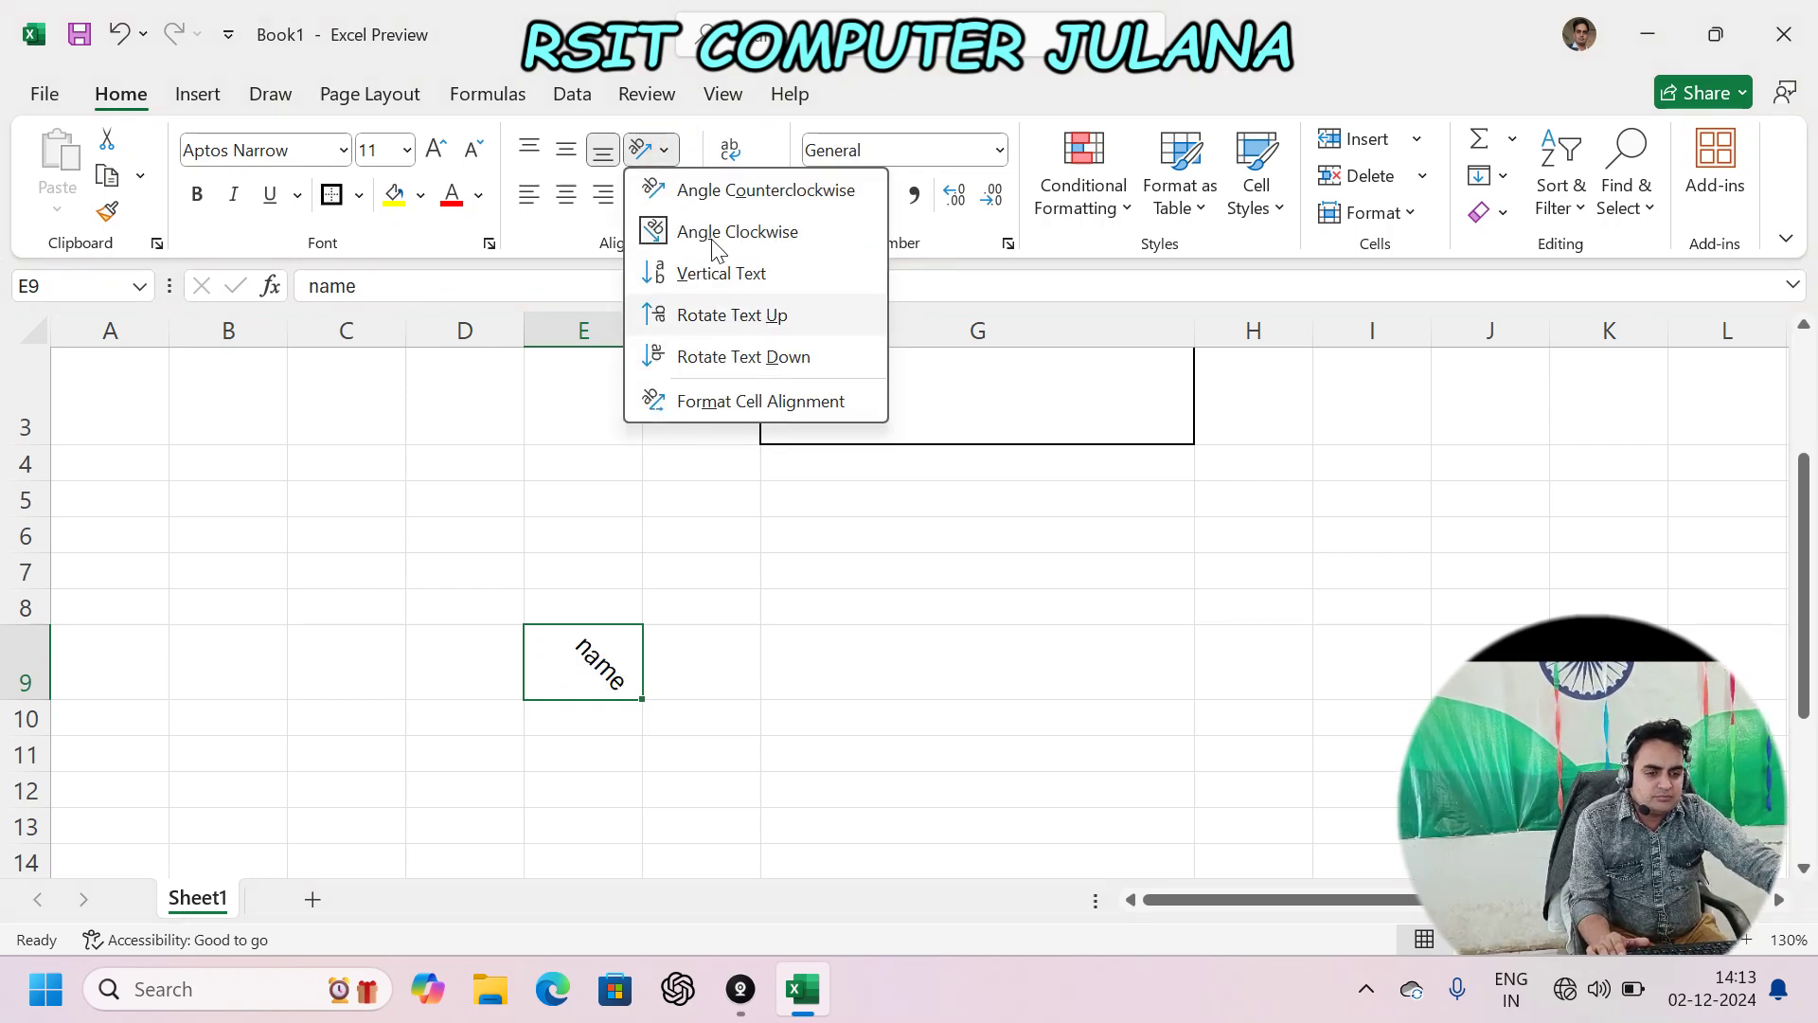
pyautogui.click(730, 275)
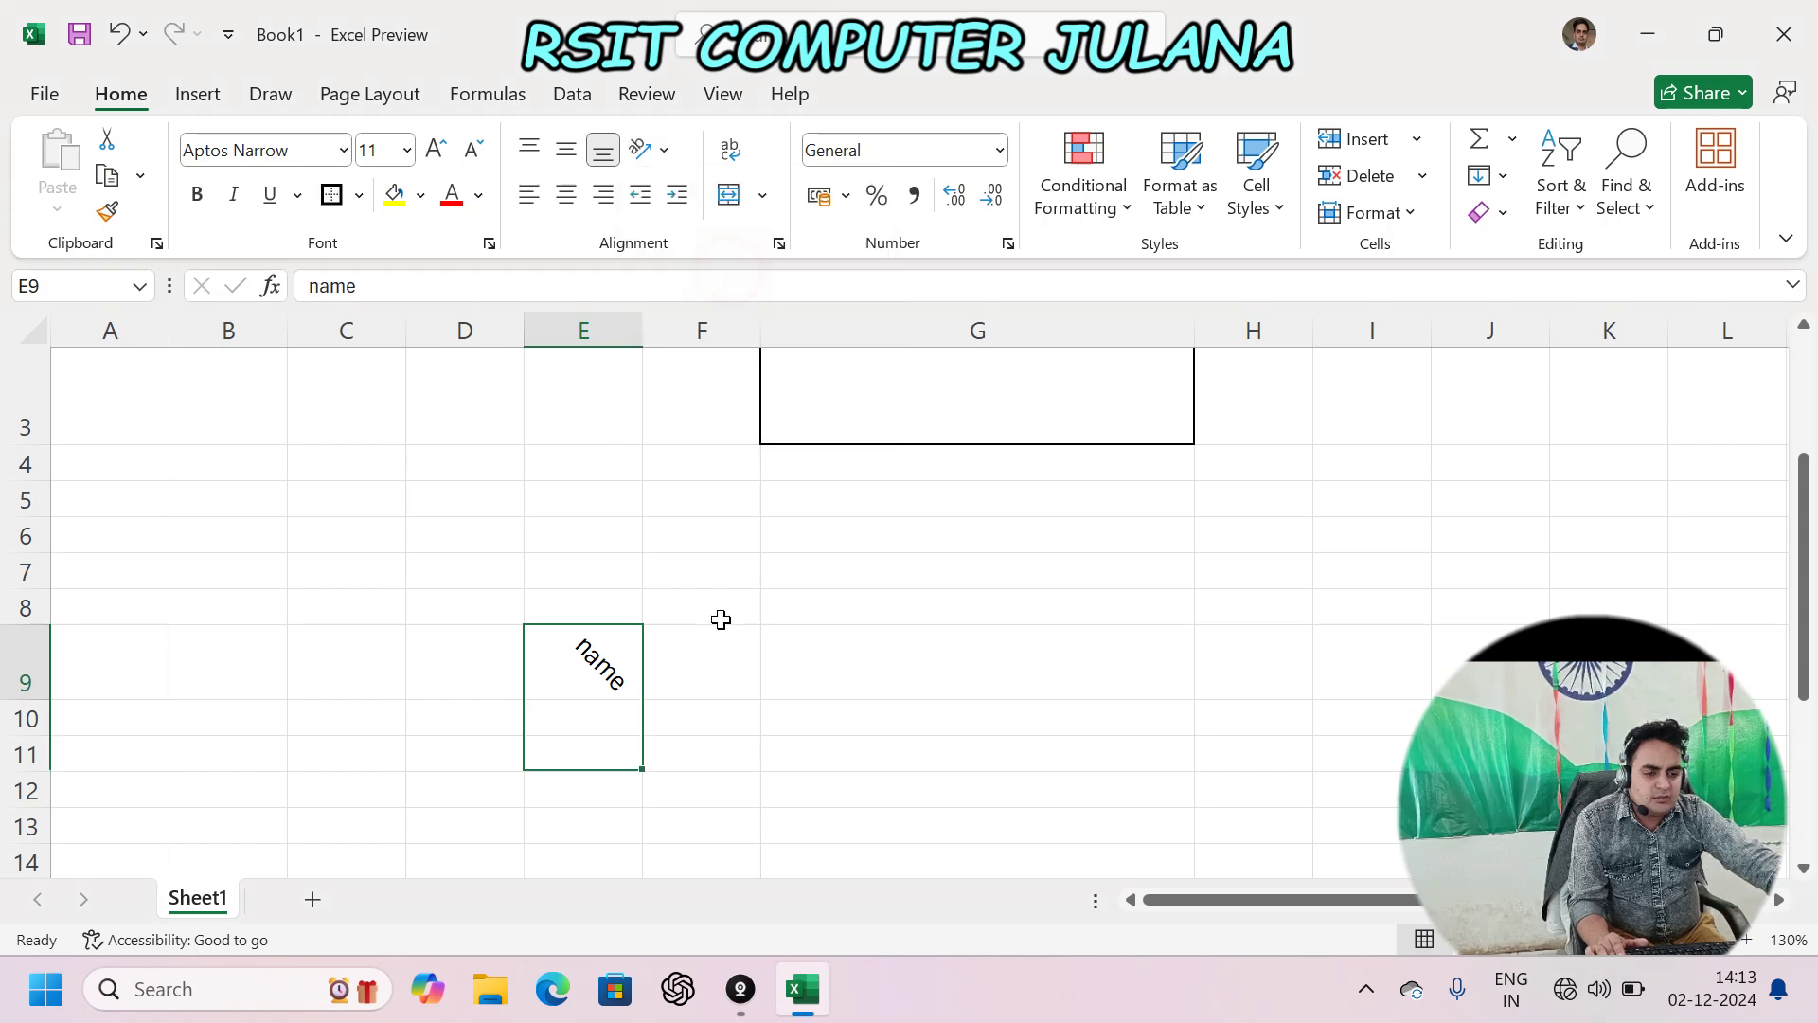
pyautogui.scroll(-3, 693, 554)
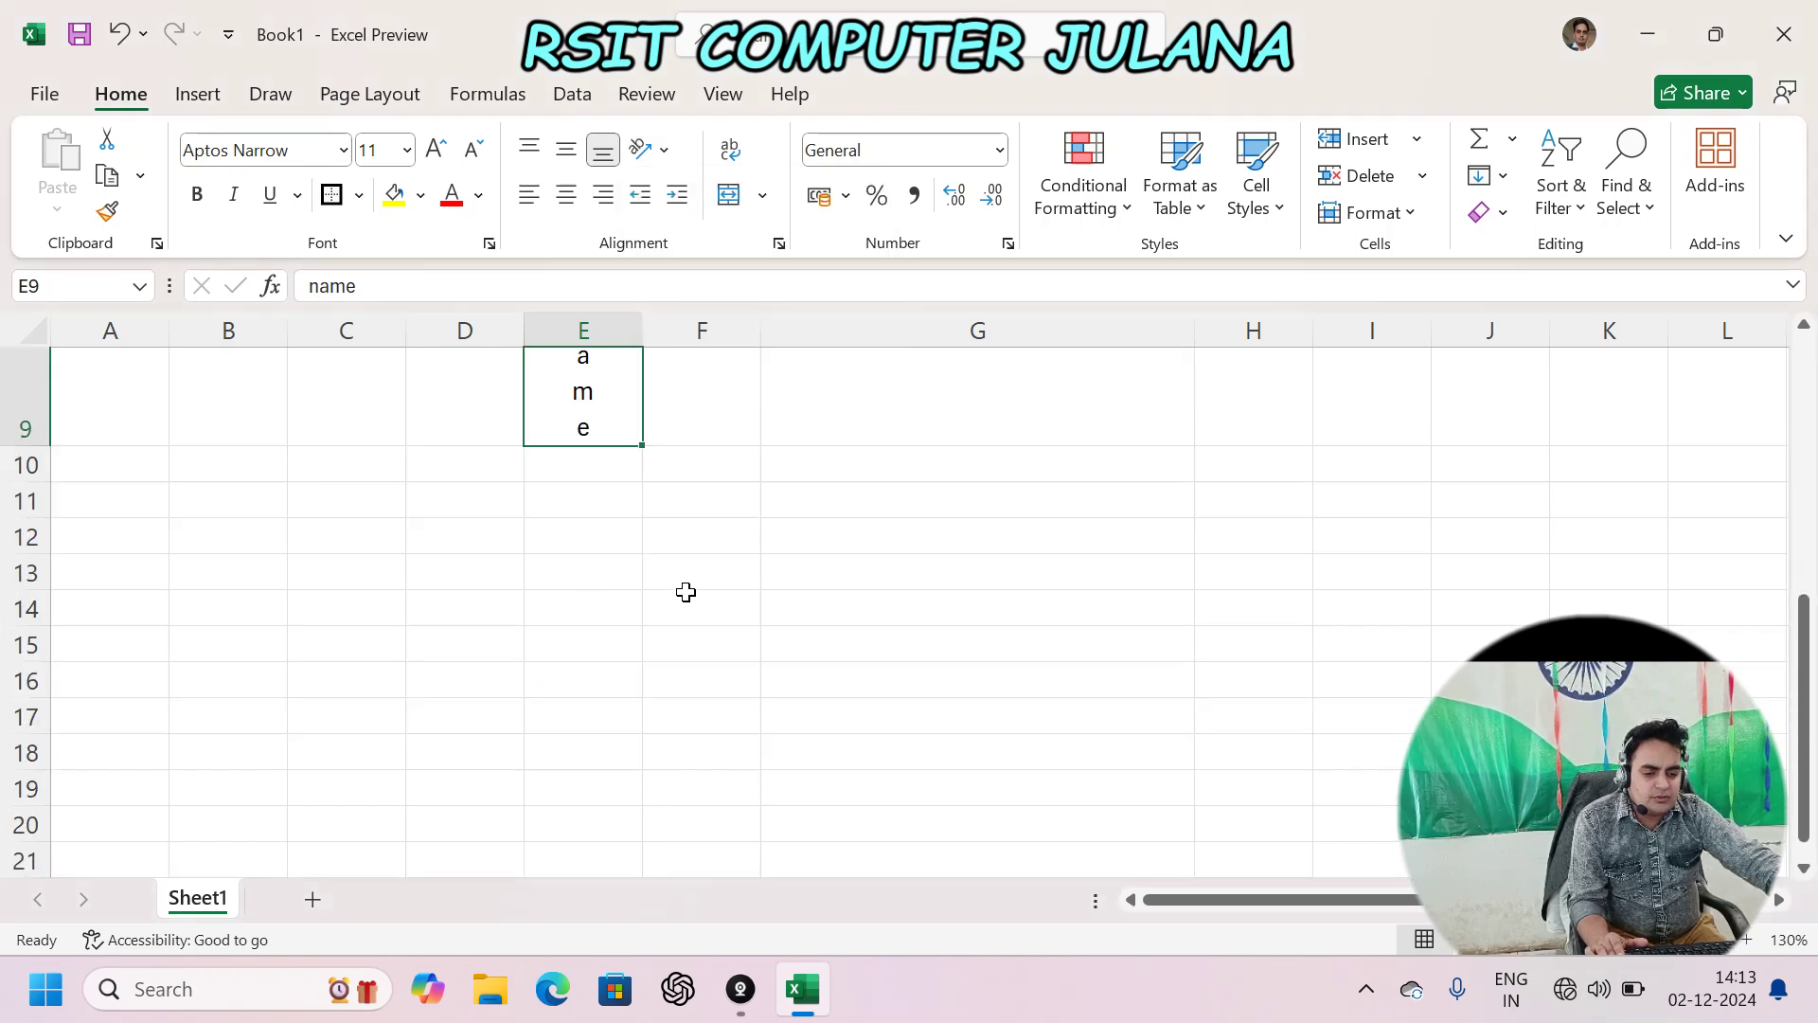
pyautogui.keyDown('ctrl'); pyautogui.scroll(-3, 776, 517); pyautogui.keyUp('ctrl')
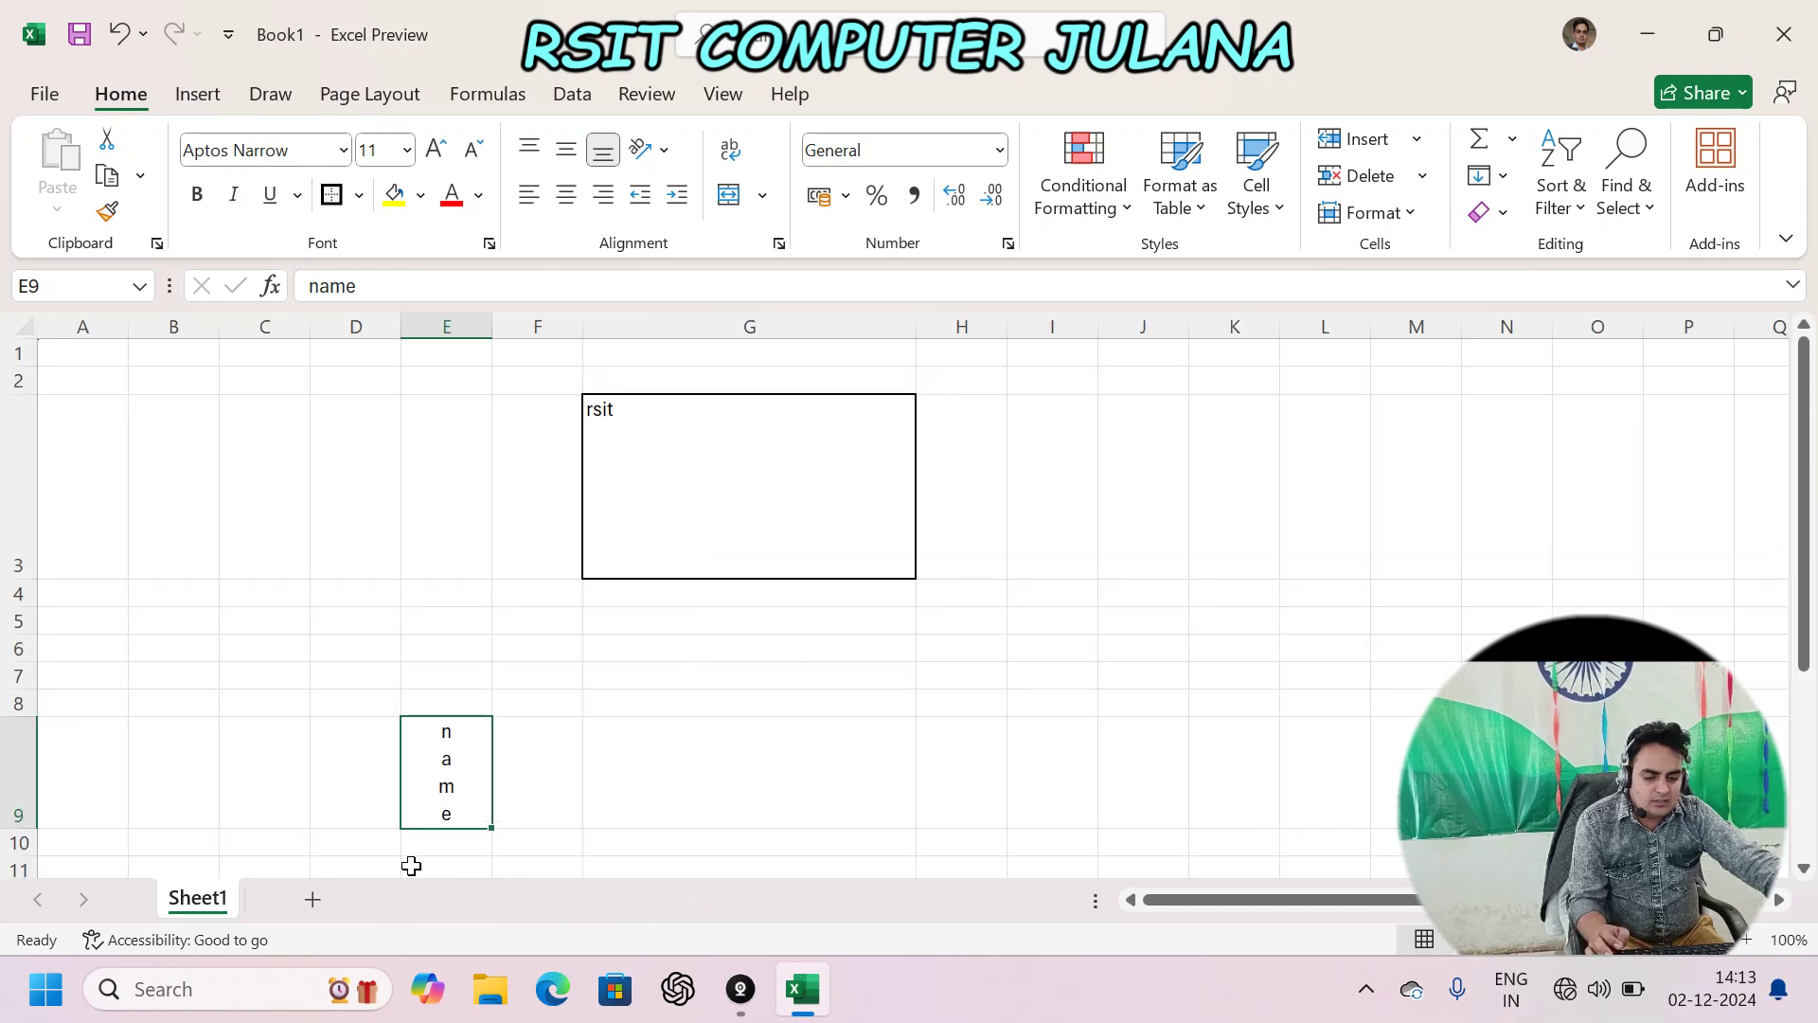
# - Insert a new worksheet and list five first names down G3:G7
pyautogui.hotkey('shift', 'F11')
pyautogui.click(632, 418)
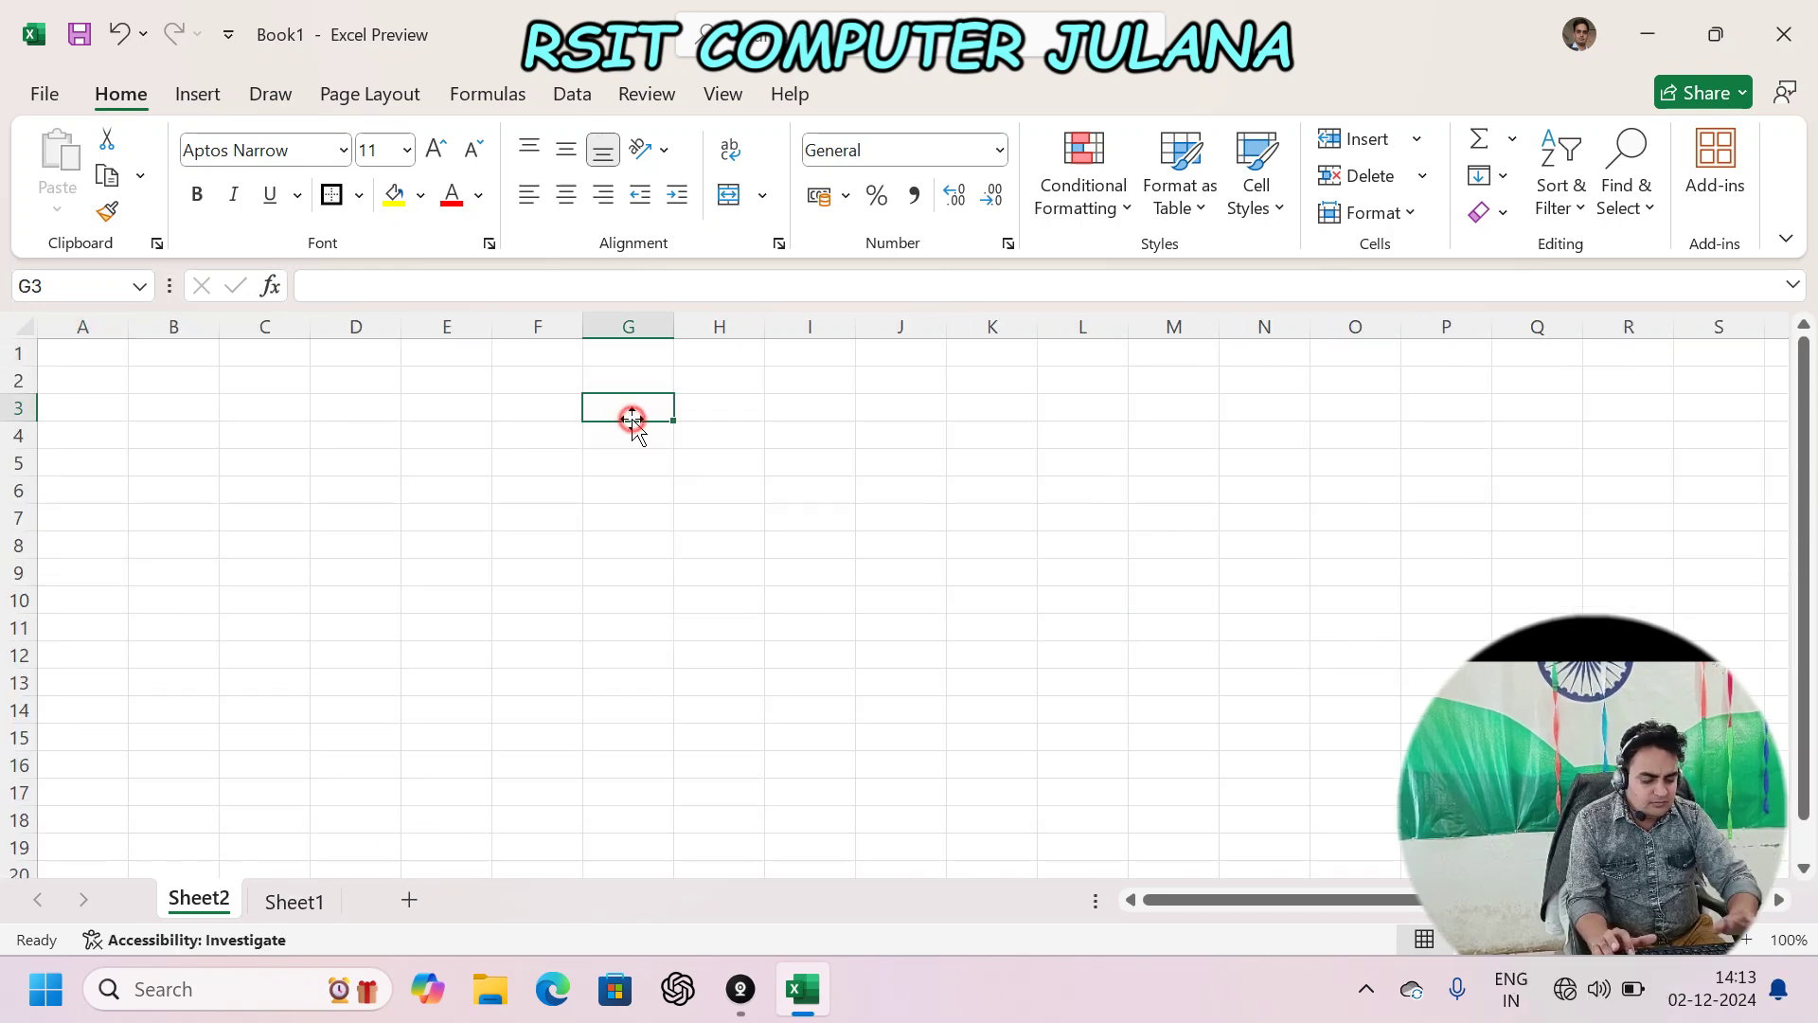
pyautogui.write('name')
pyautogui.press('Return')
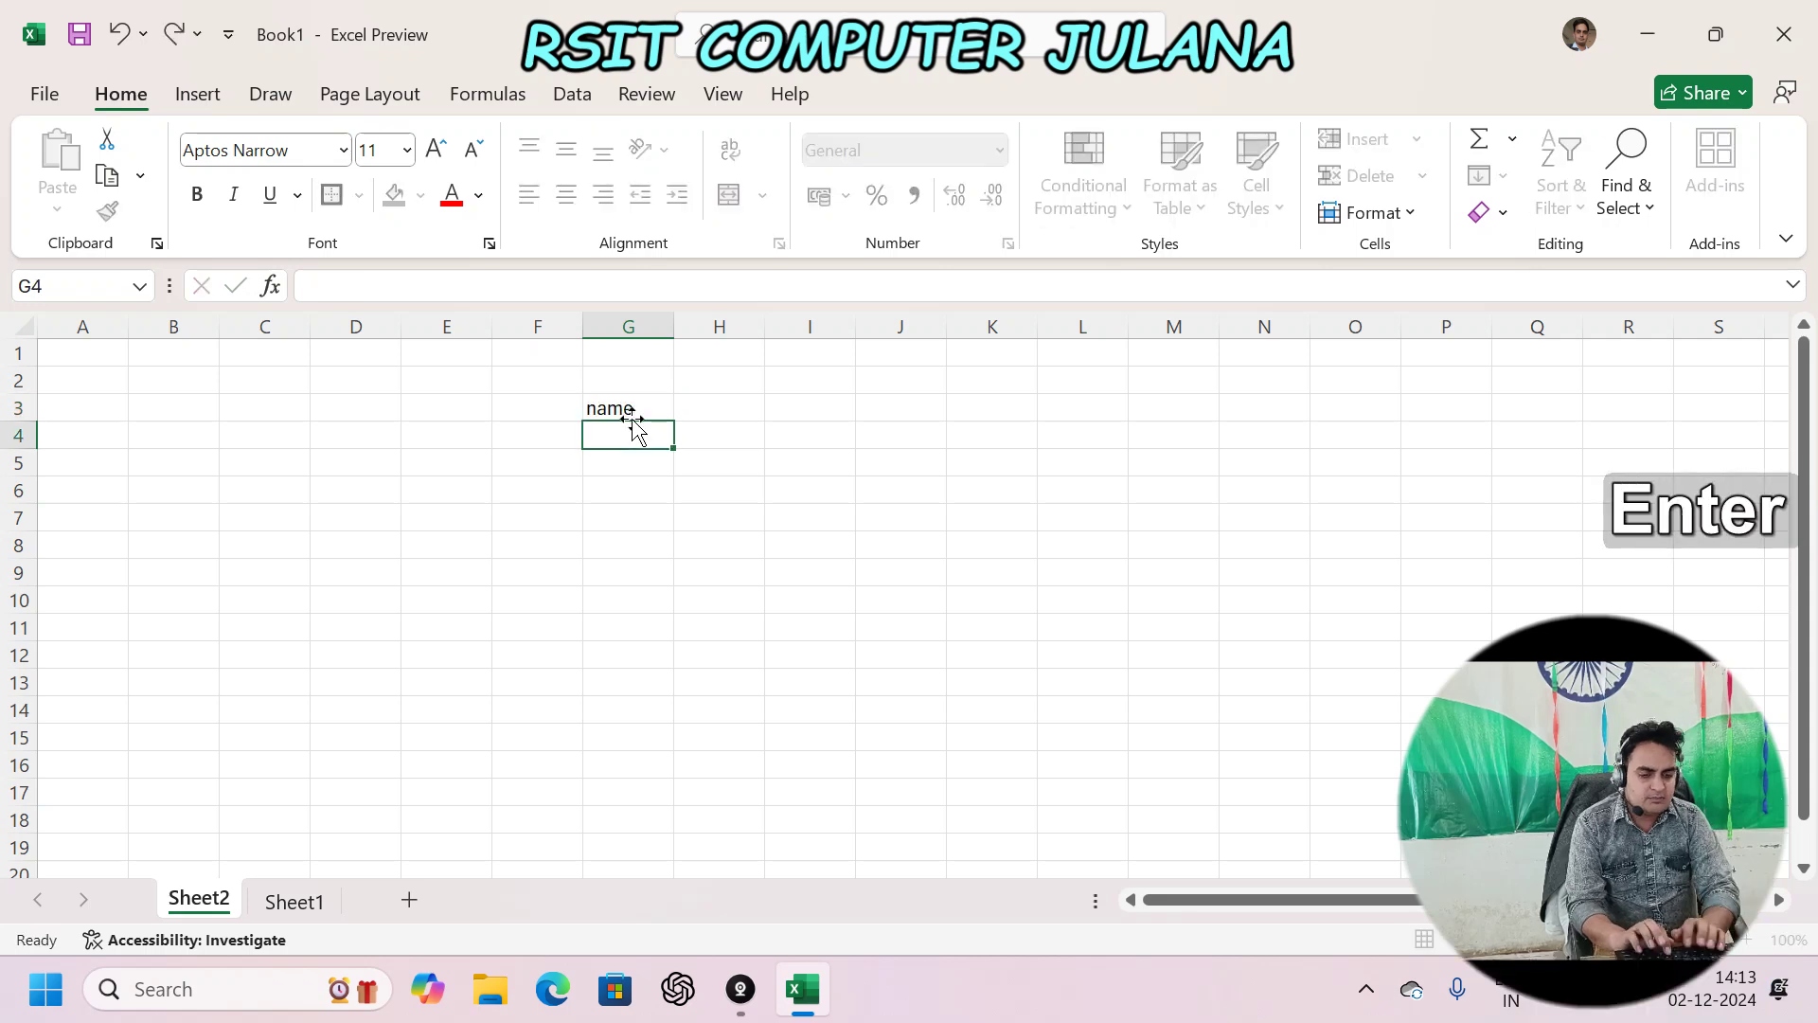
pyautogui.press('Up')
pyautogui.write('rahul')
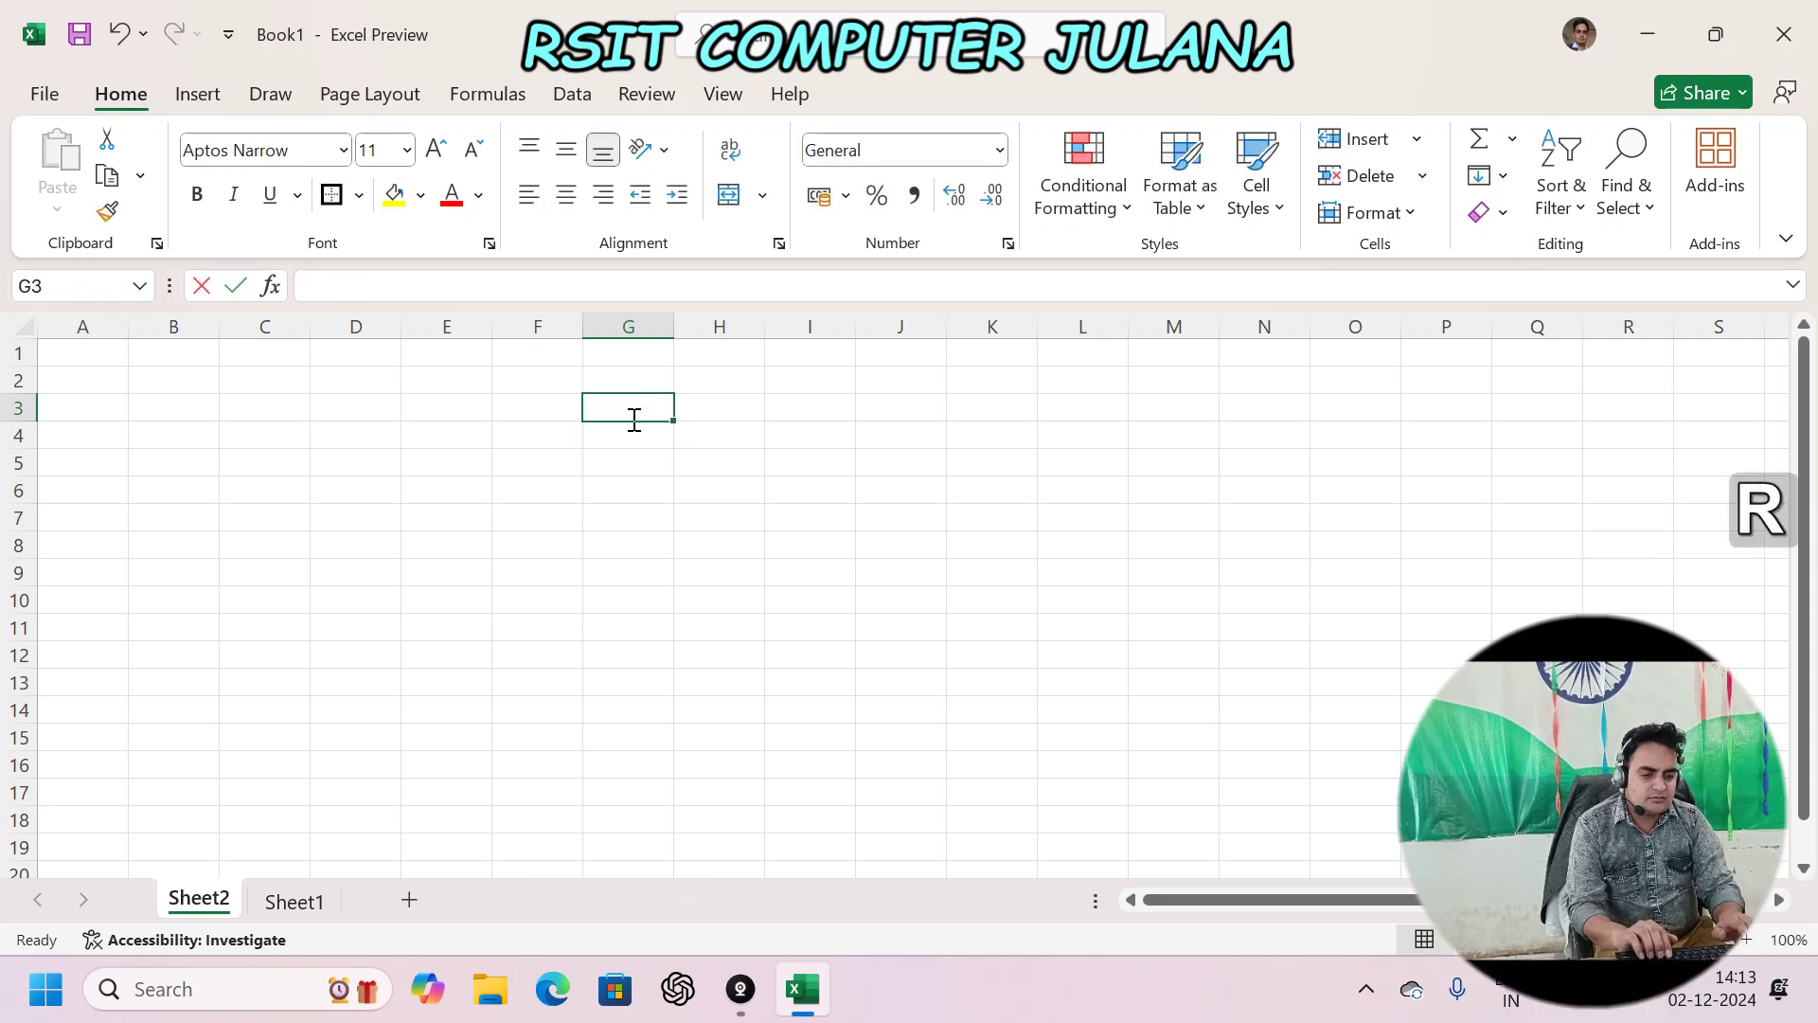
pyautogui.press('Return')
pyautogui.write('sonu')
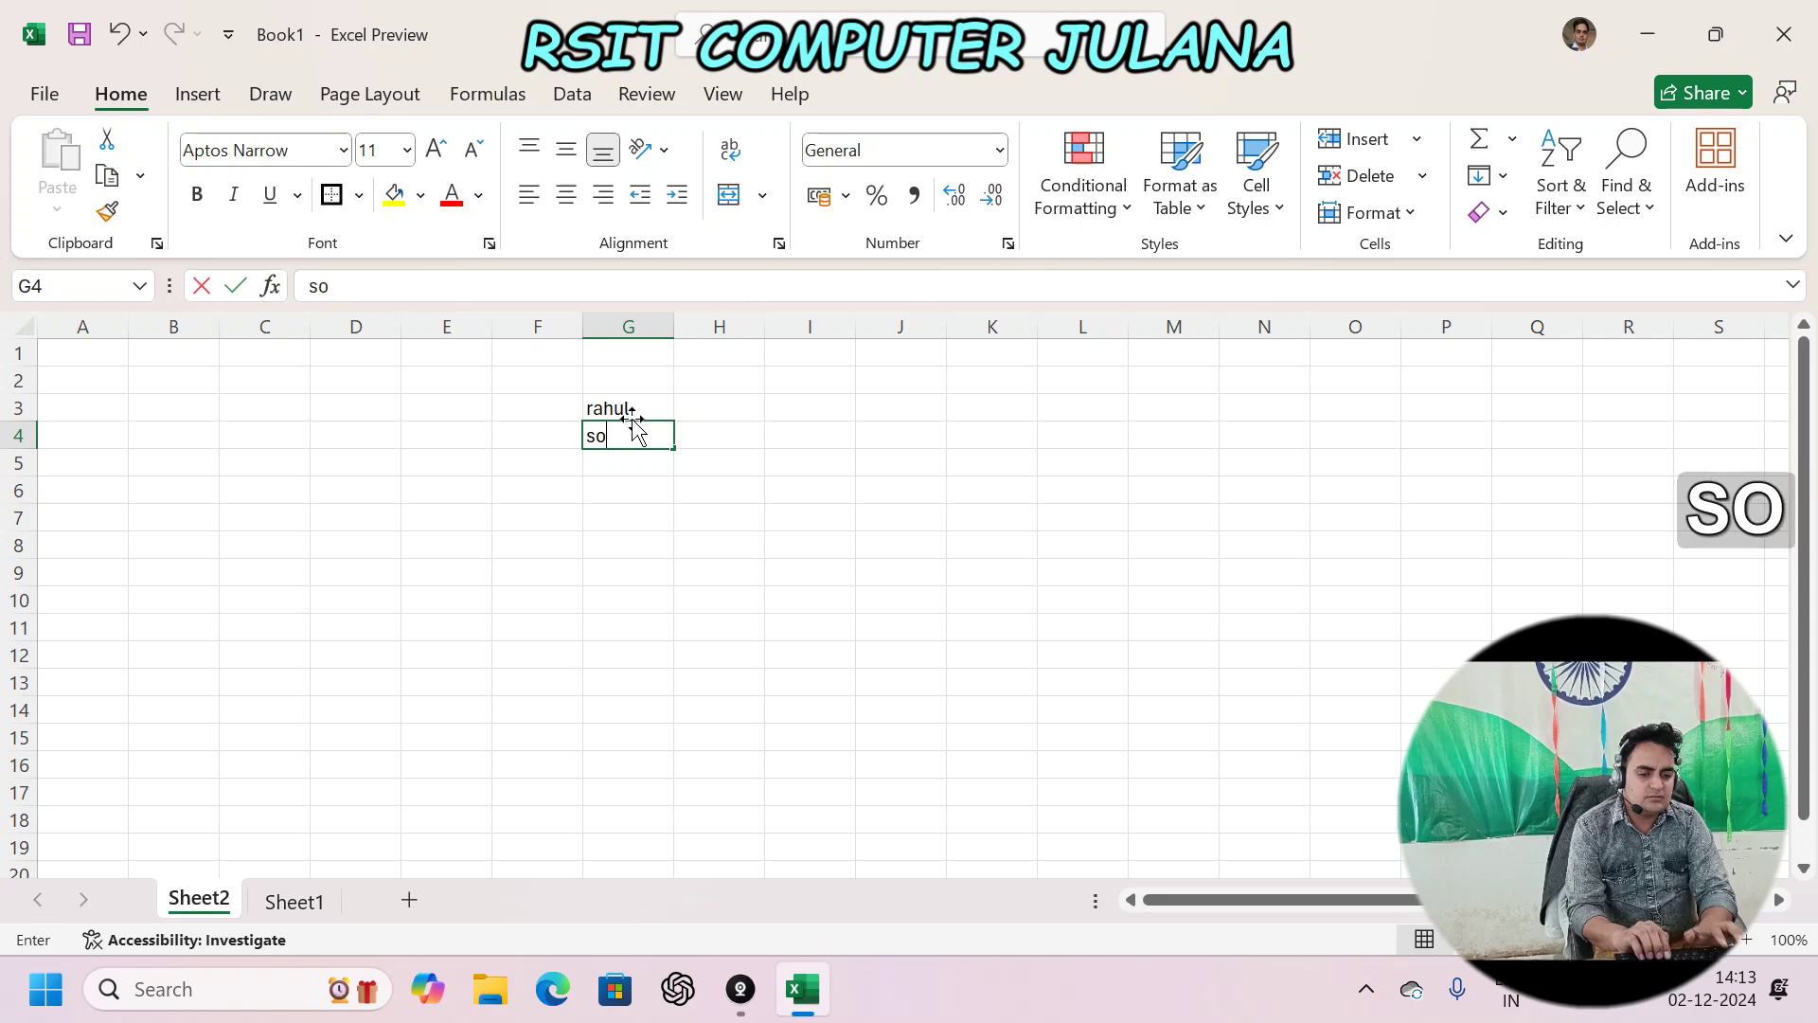
pyautogui.press('Return')
pyautogui.write('muskan')
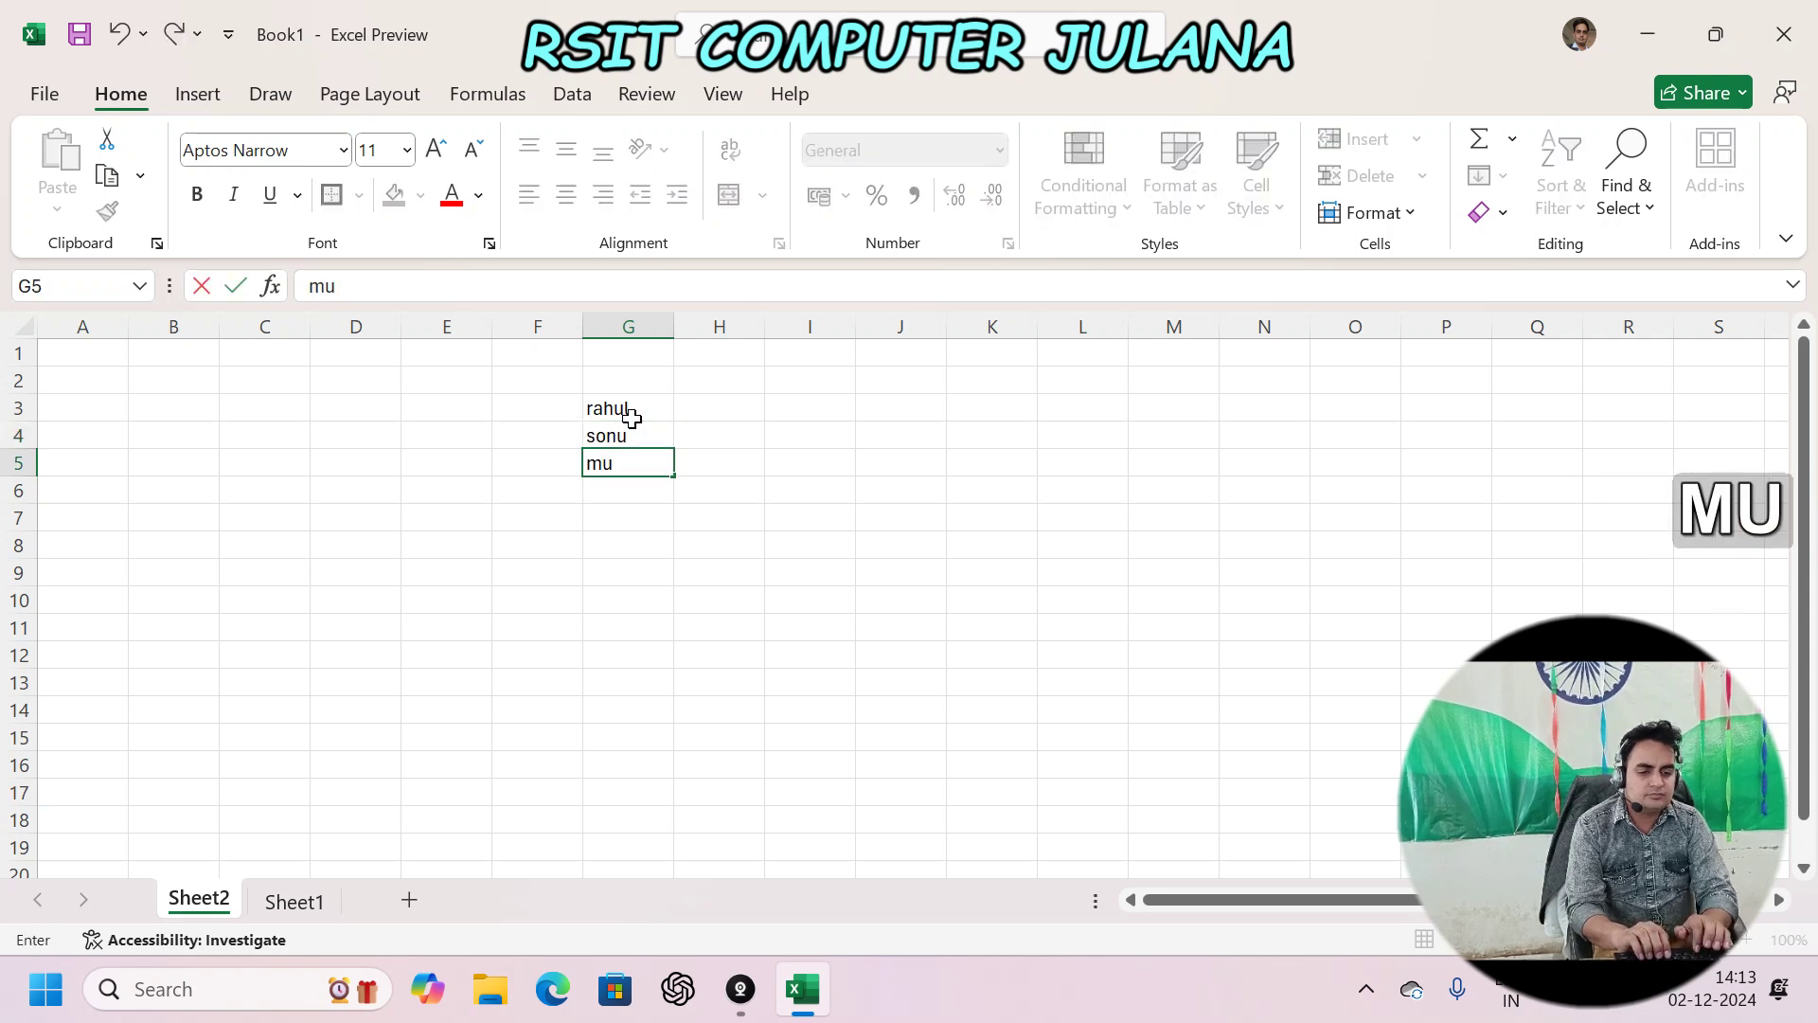
pyautogui.press('Return')
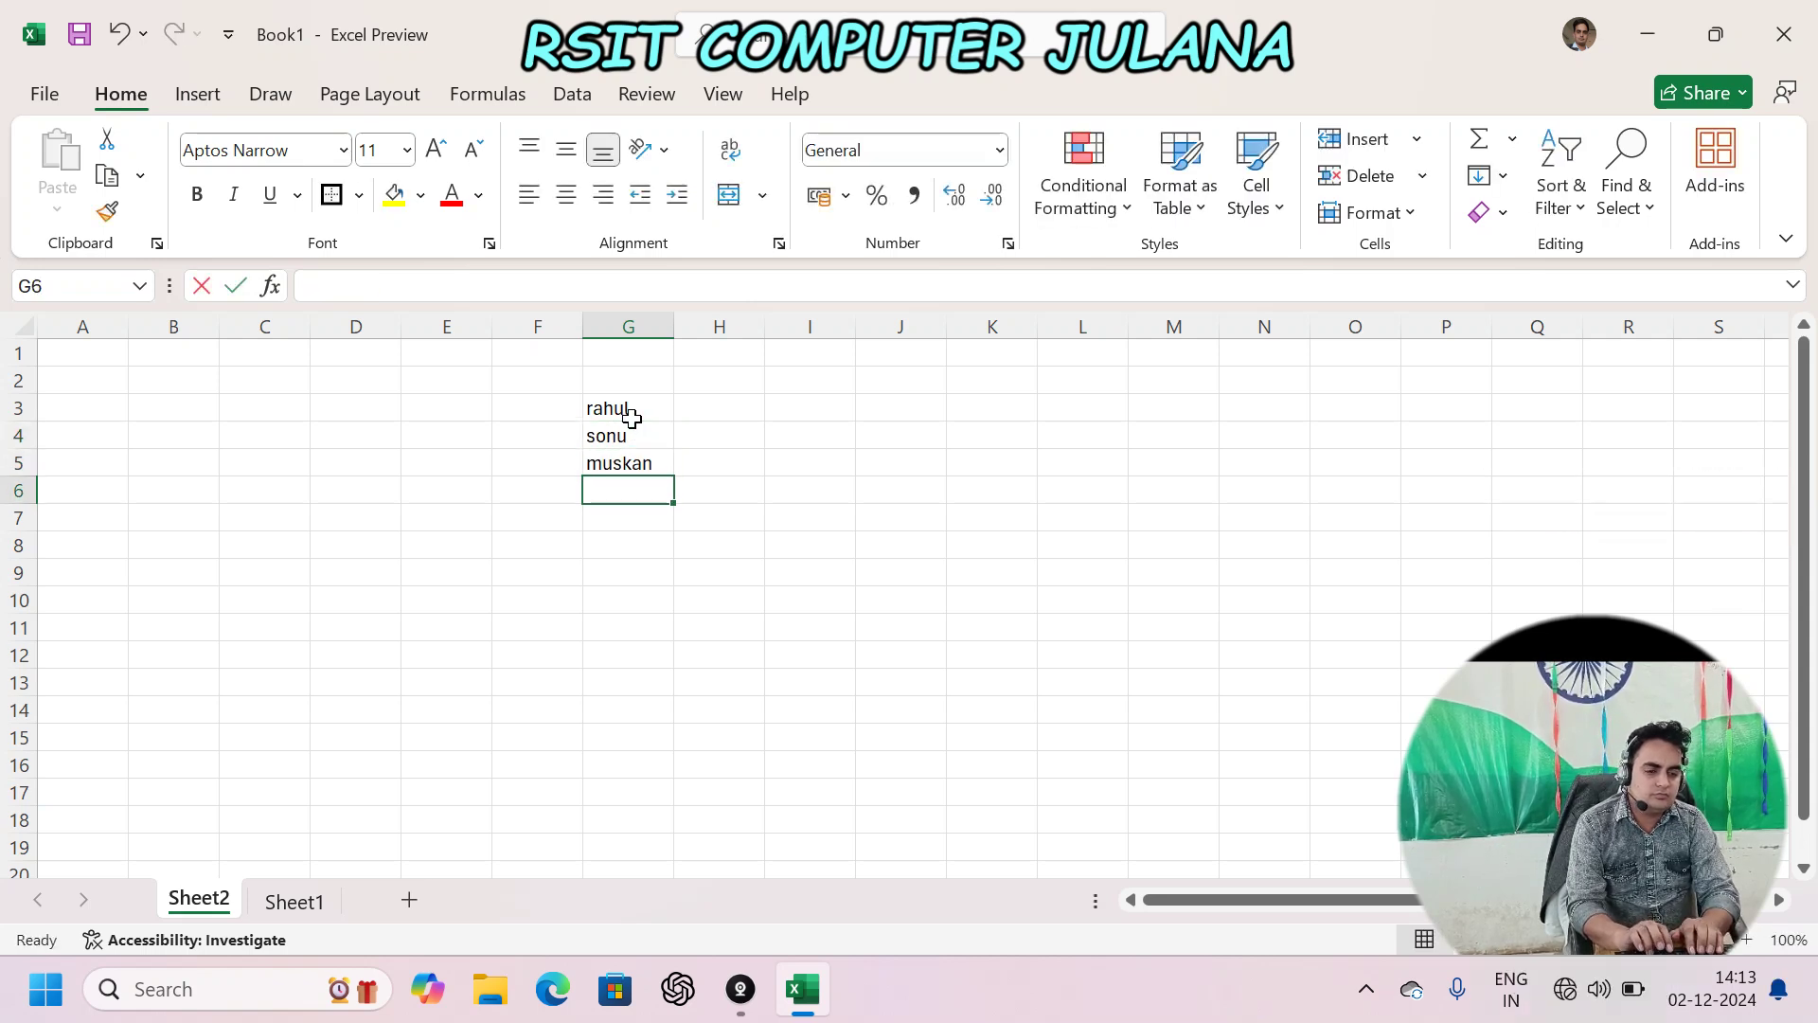
pyautogui.write('suresh')
pyautogui.press('Return')
pyautogui.write('rajesh')
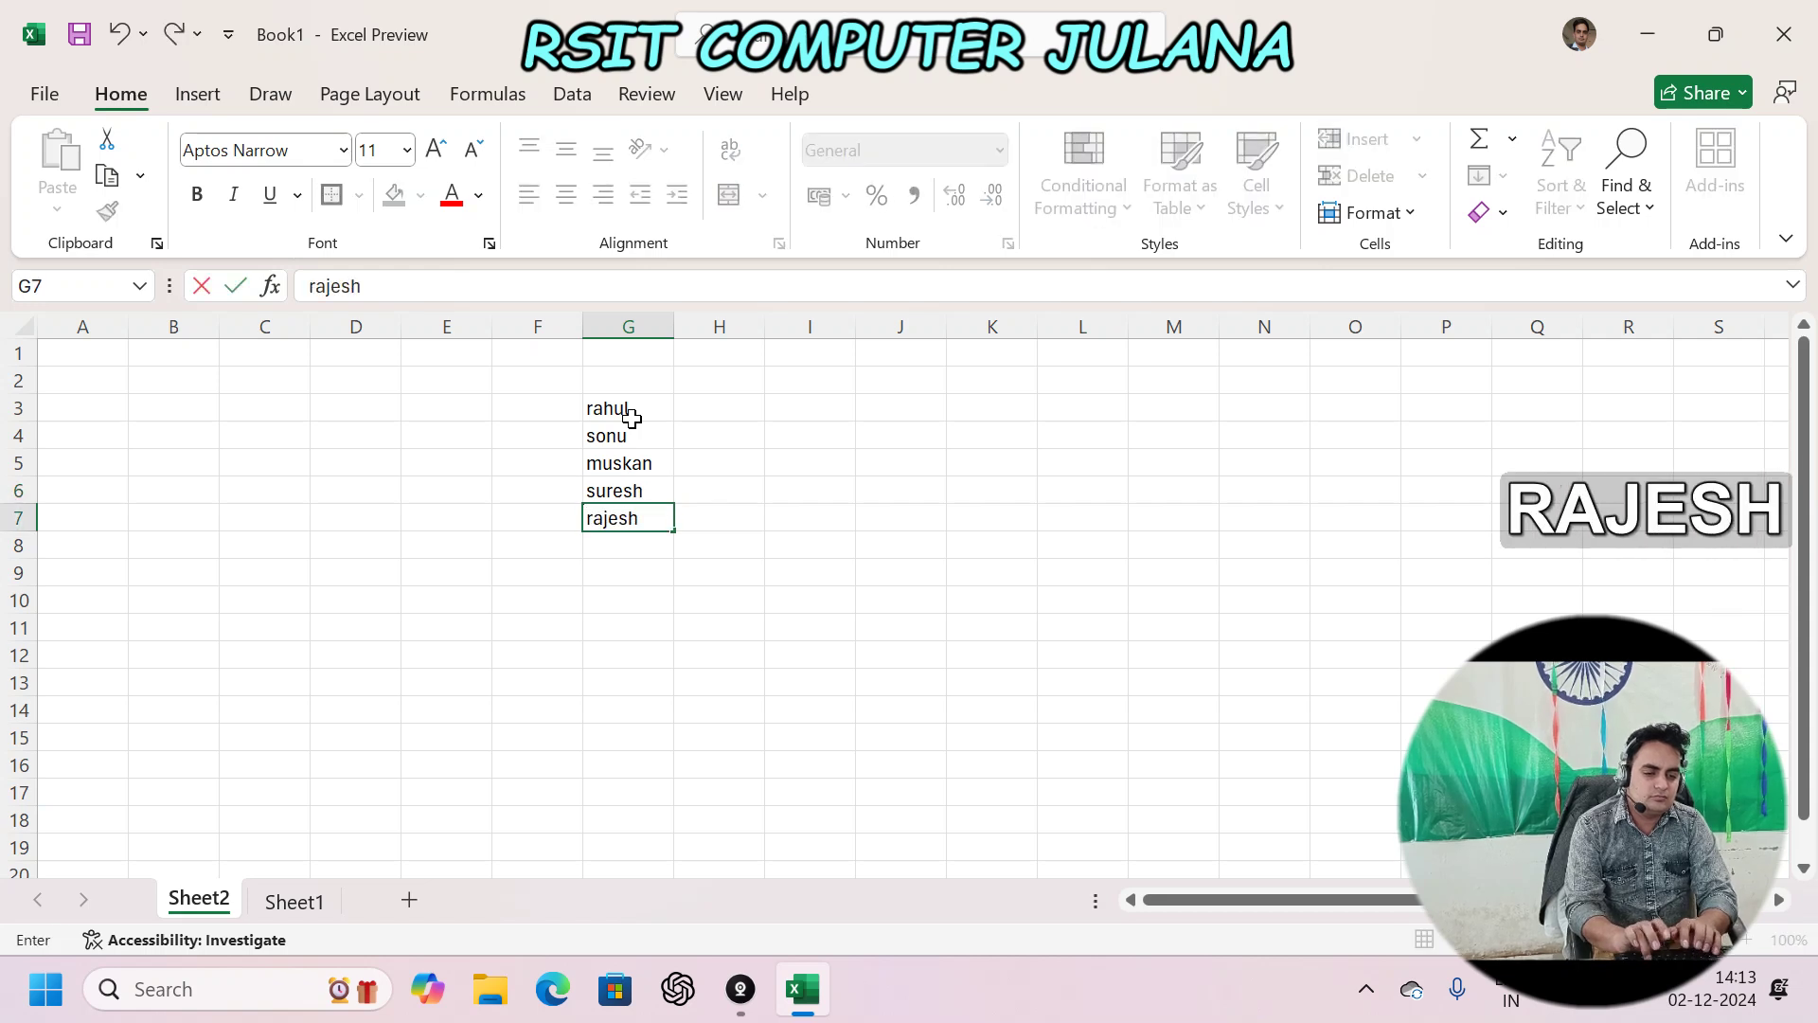
pyautogui.press('Return')
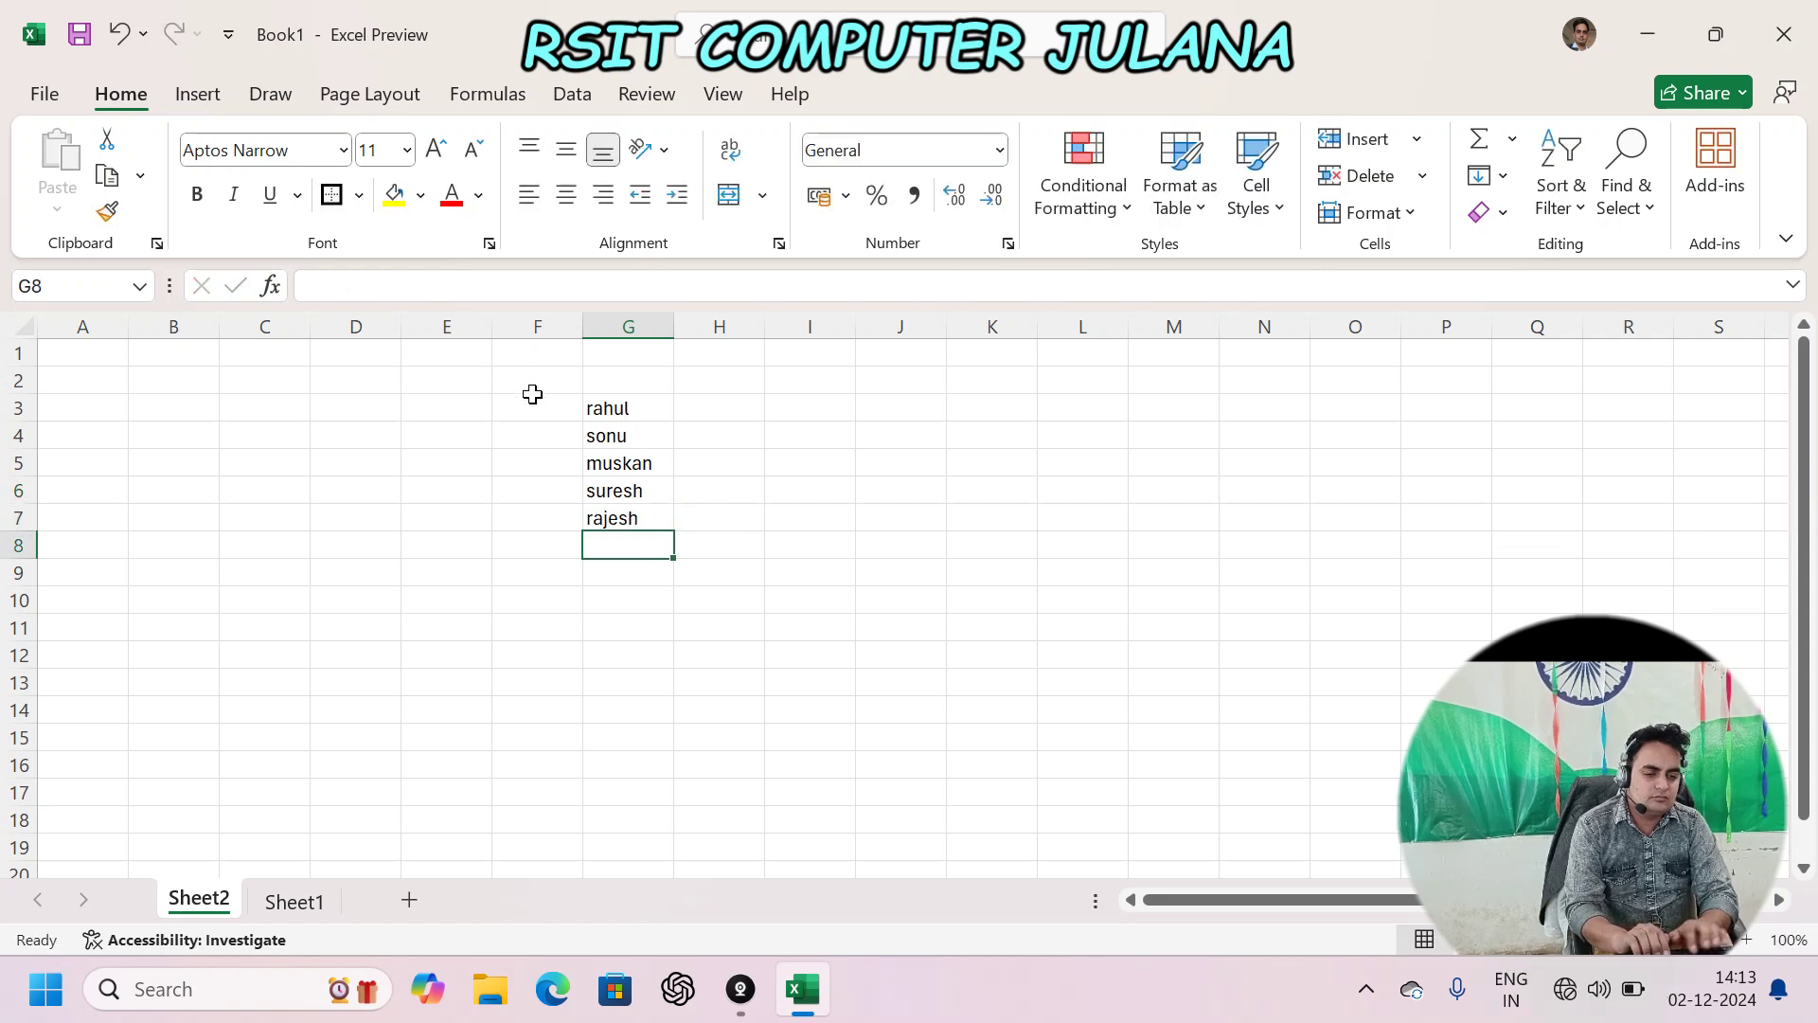
# - Merge and centre F3:F7 and enter the label 'name' in it
pyautogui.moveTo(541, 409); pyautogui.dragTo(536, 511)
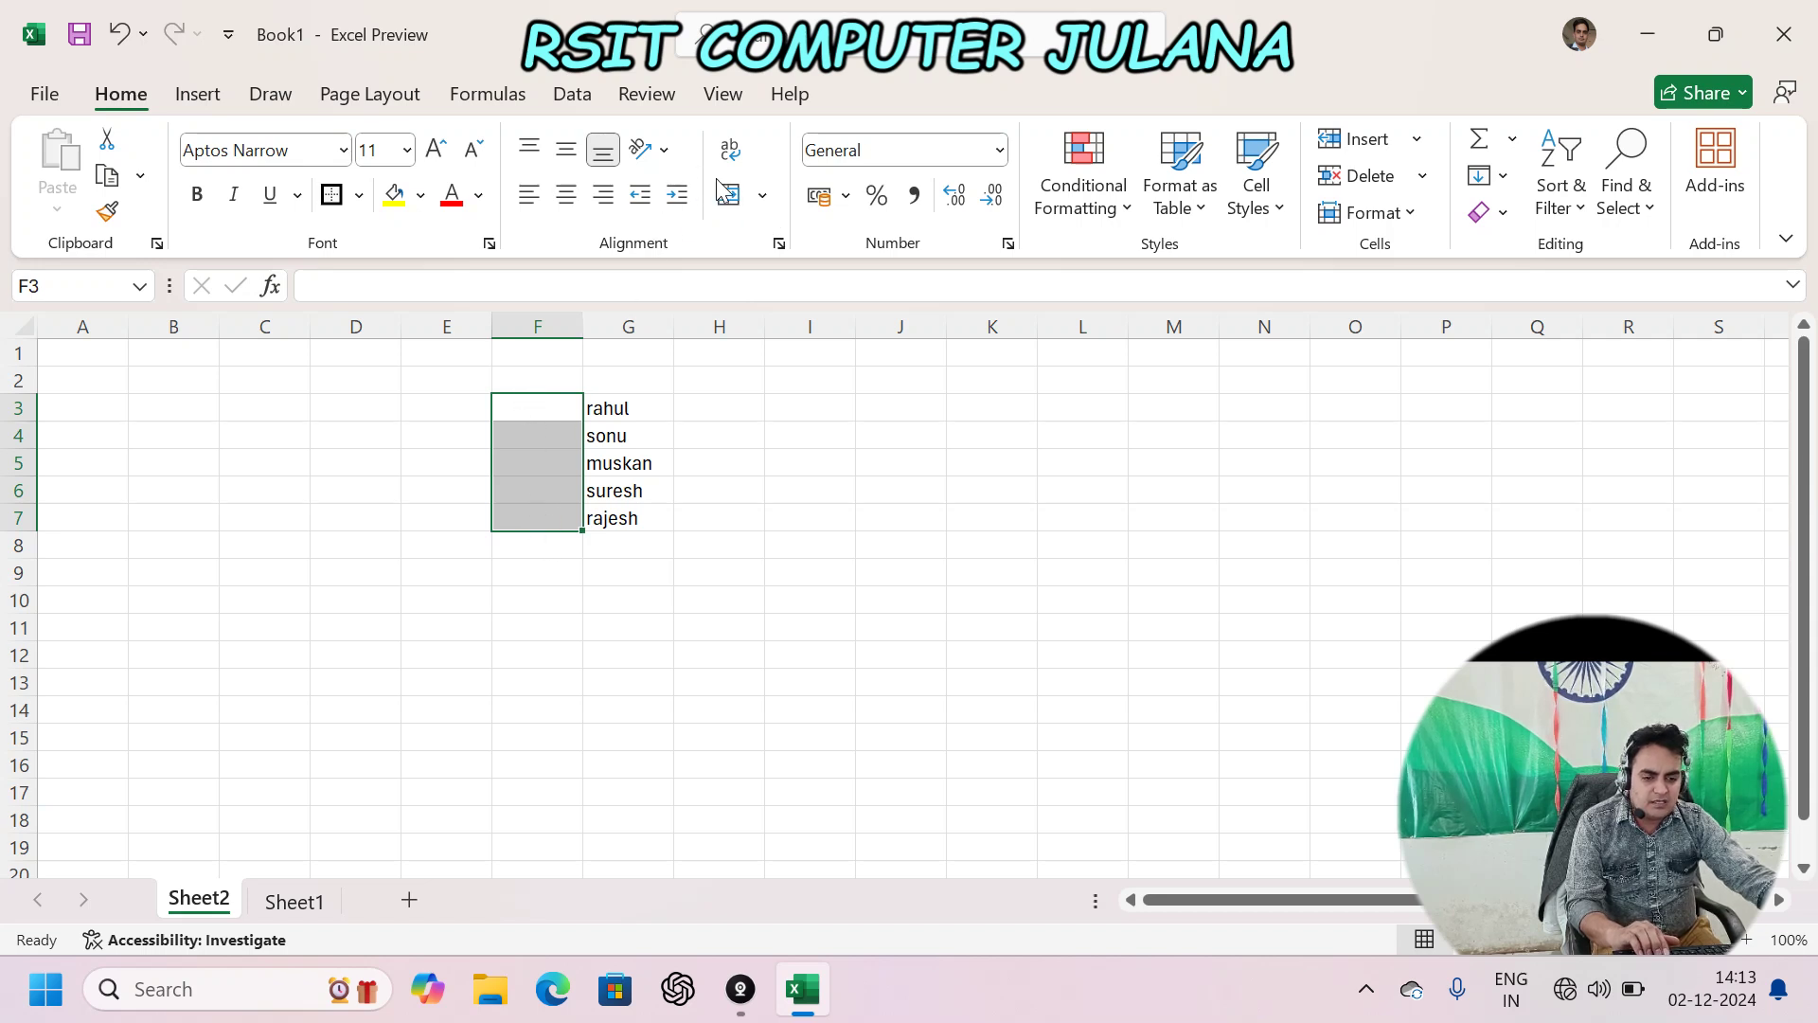
pyautogui.click(762, 195)
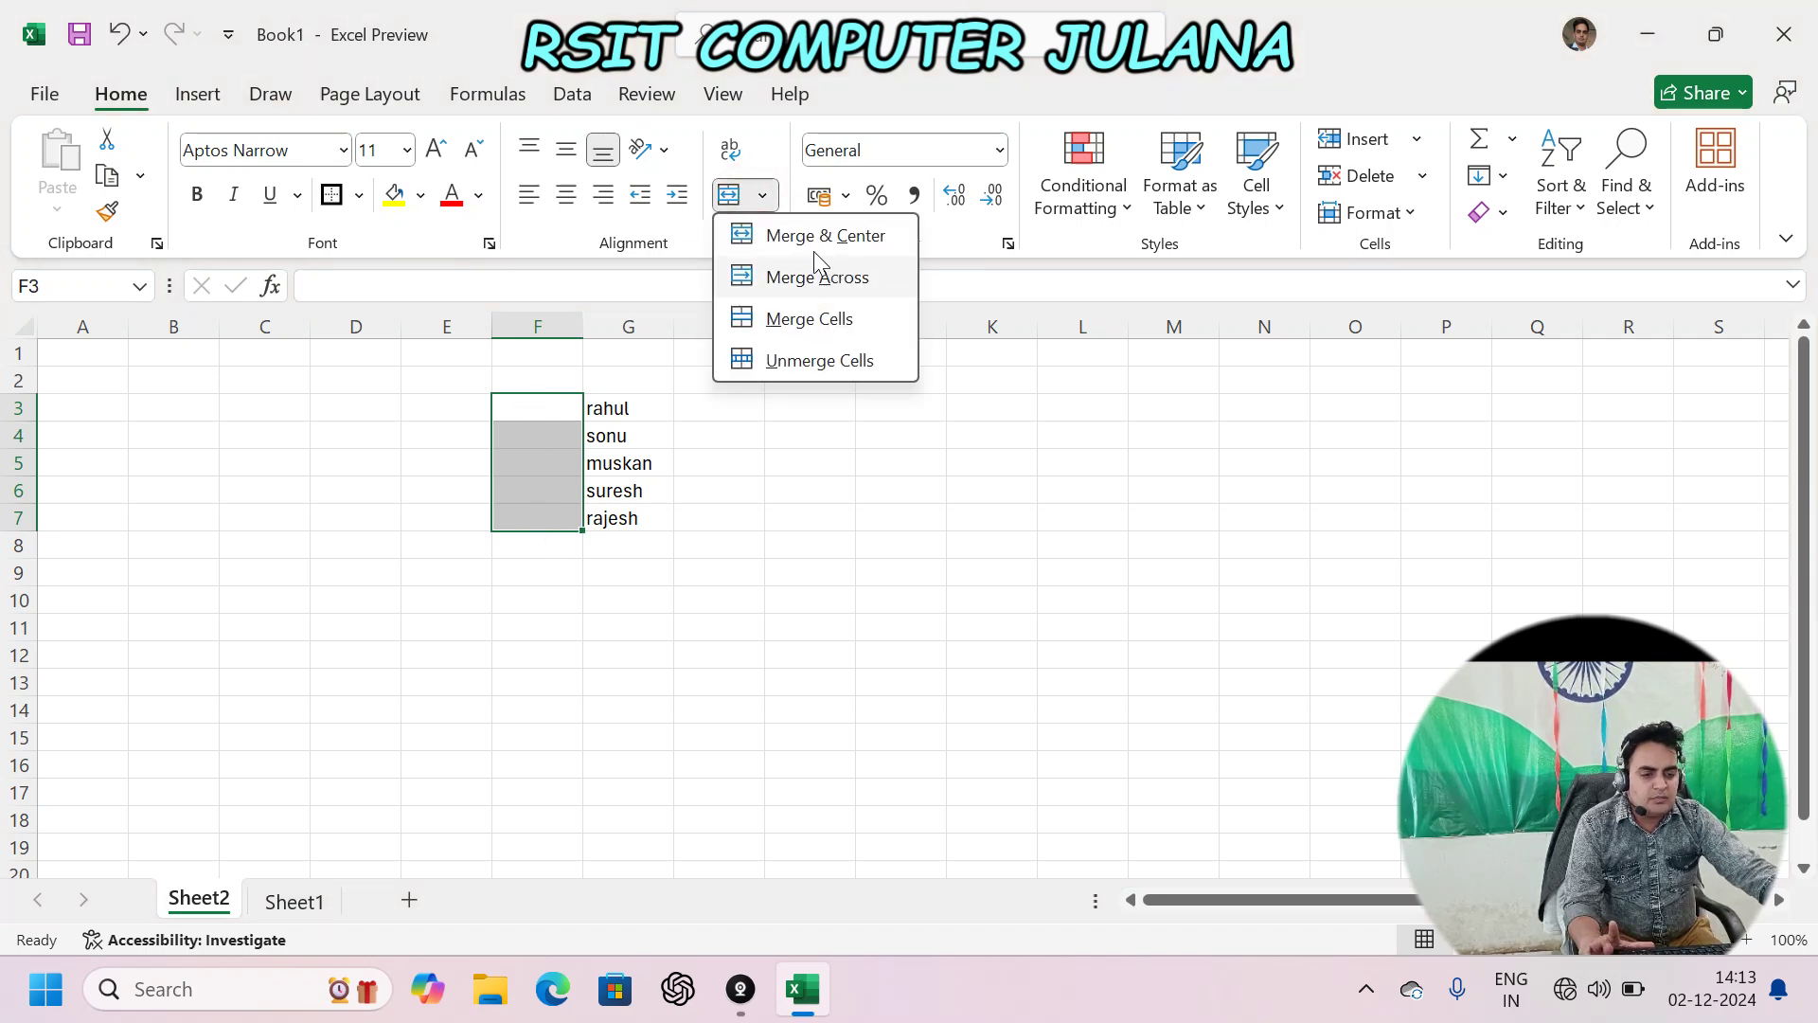
pyautogui.click(830, 235)
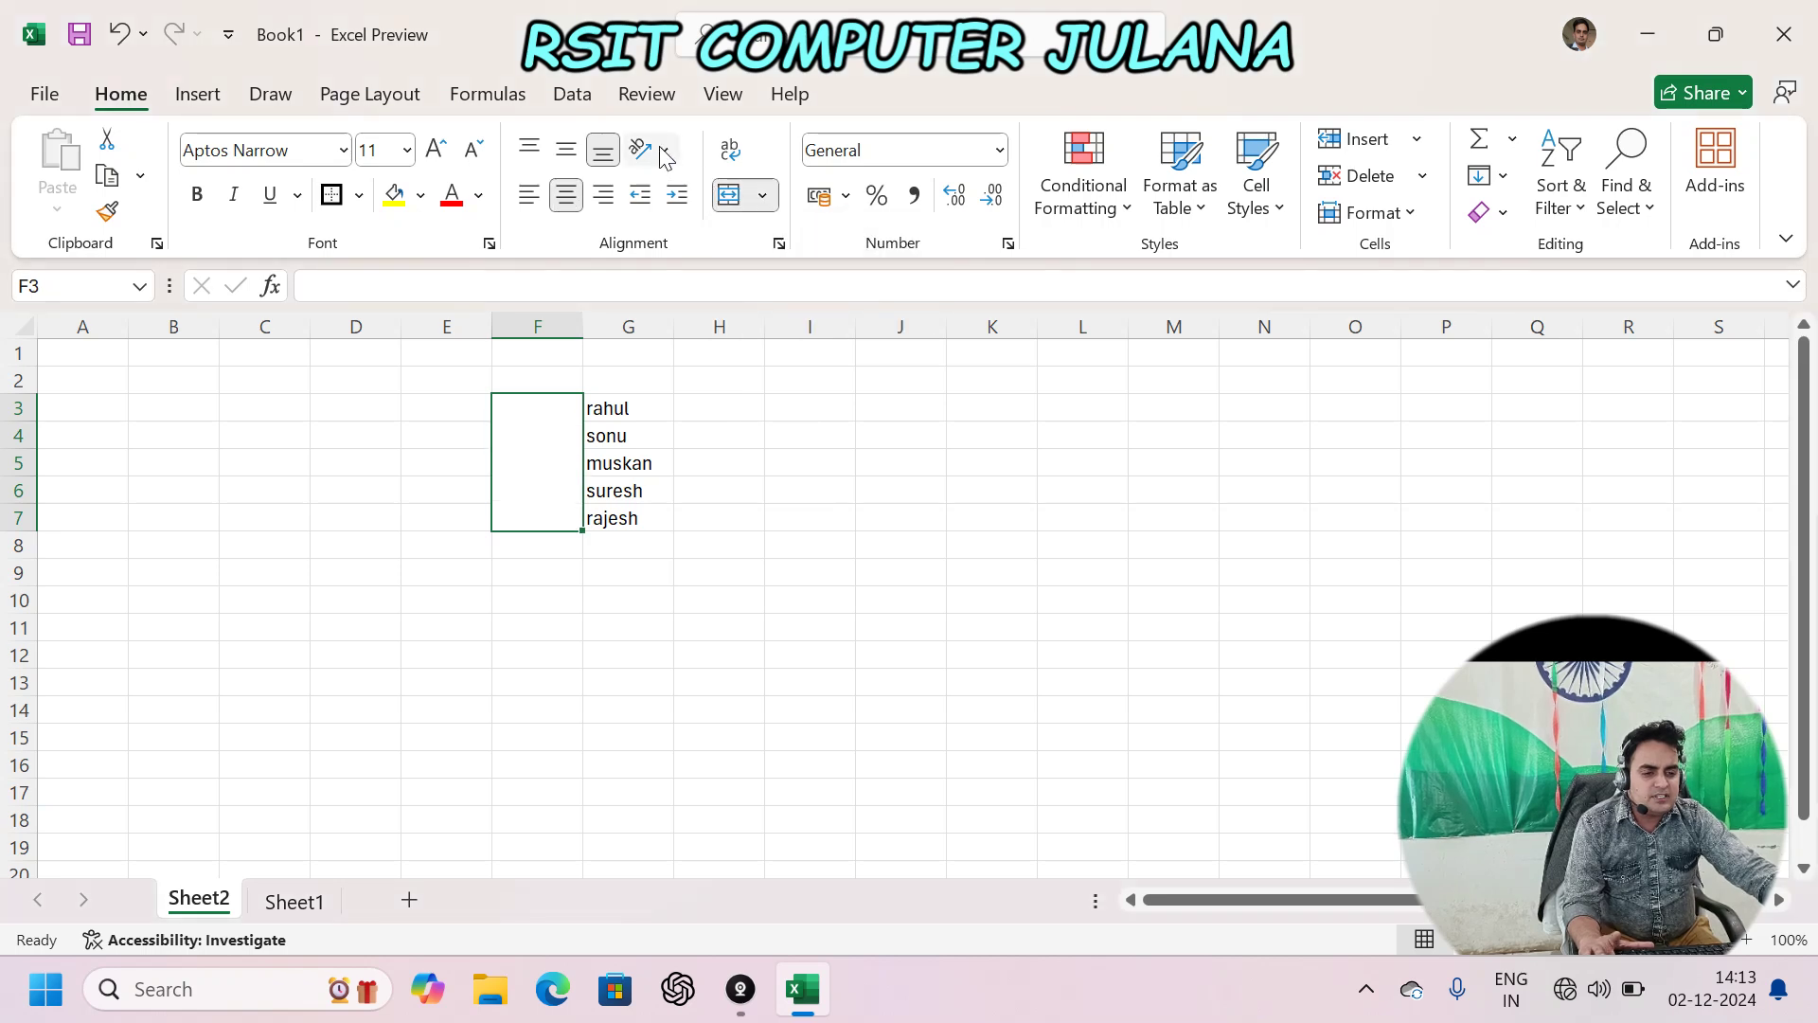
pyautogui.click(664, 151)
pyautogui.click(701, 268)
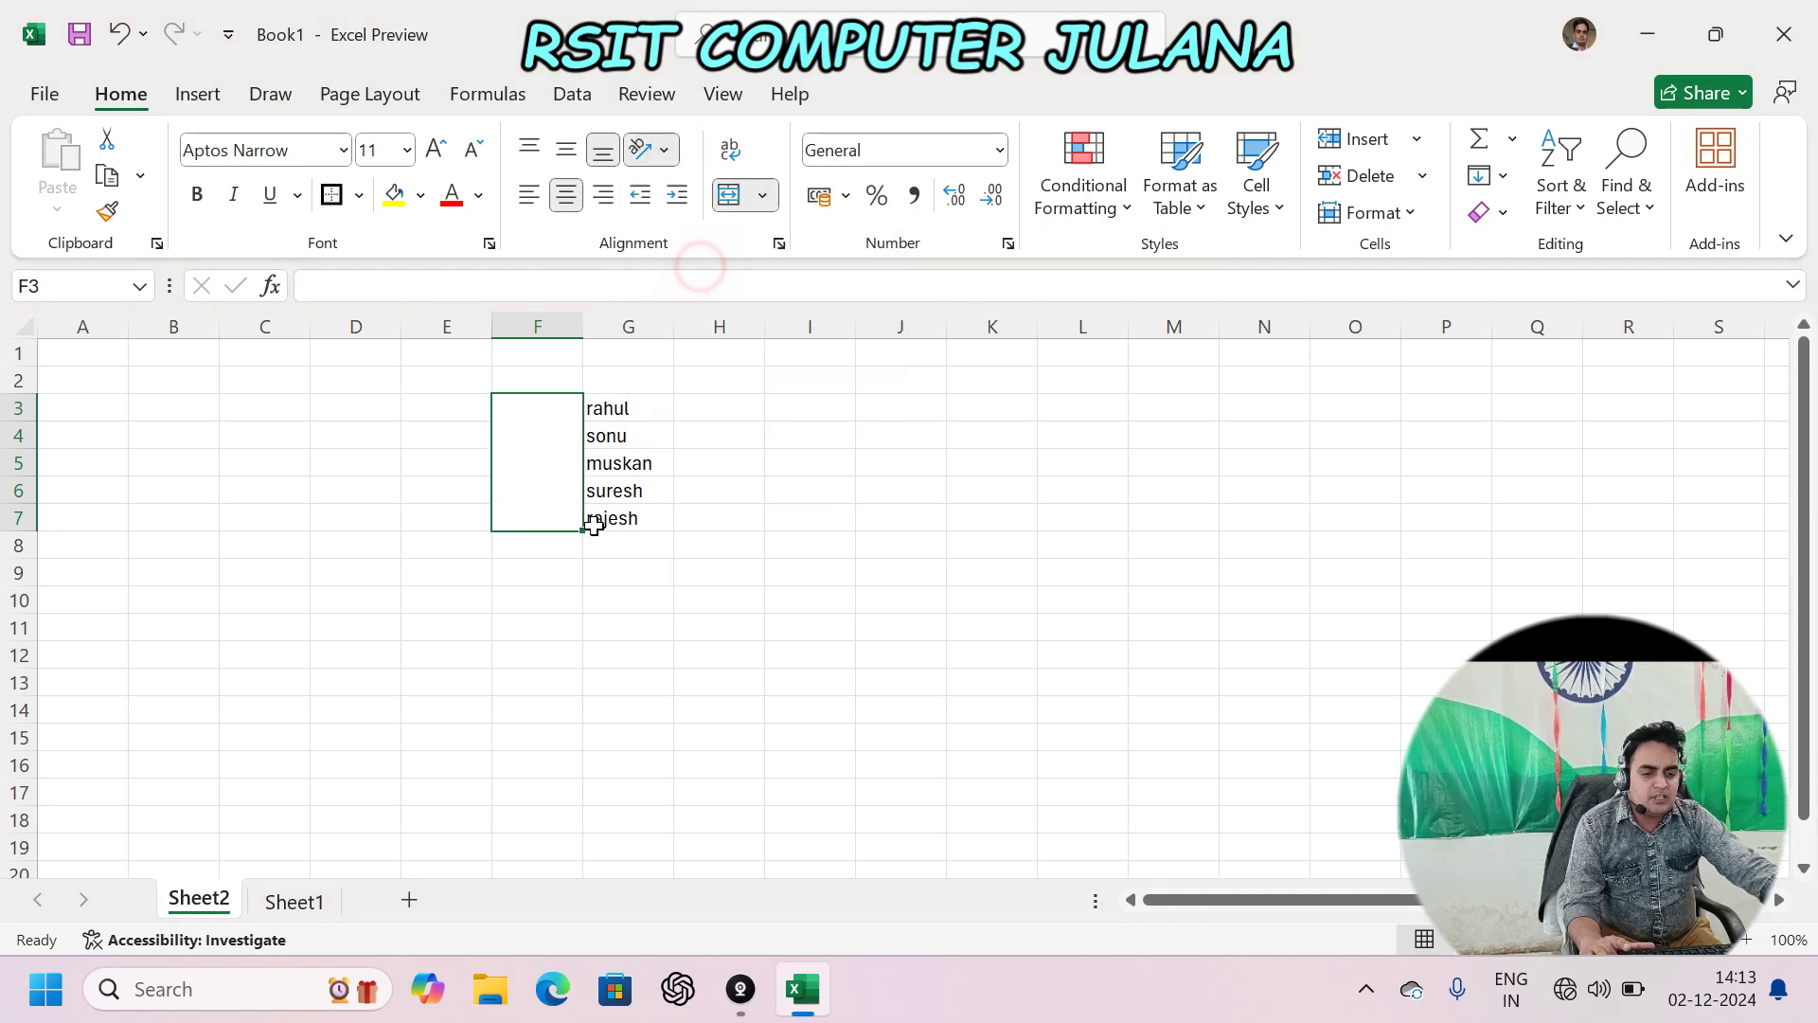
pyautogui.click(549, 435)
pyautogui.write('name')
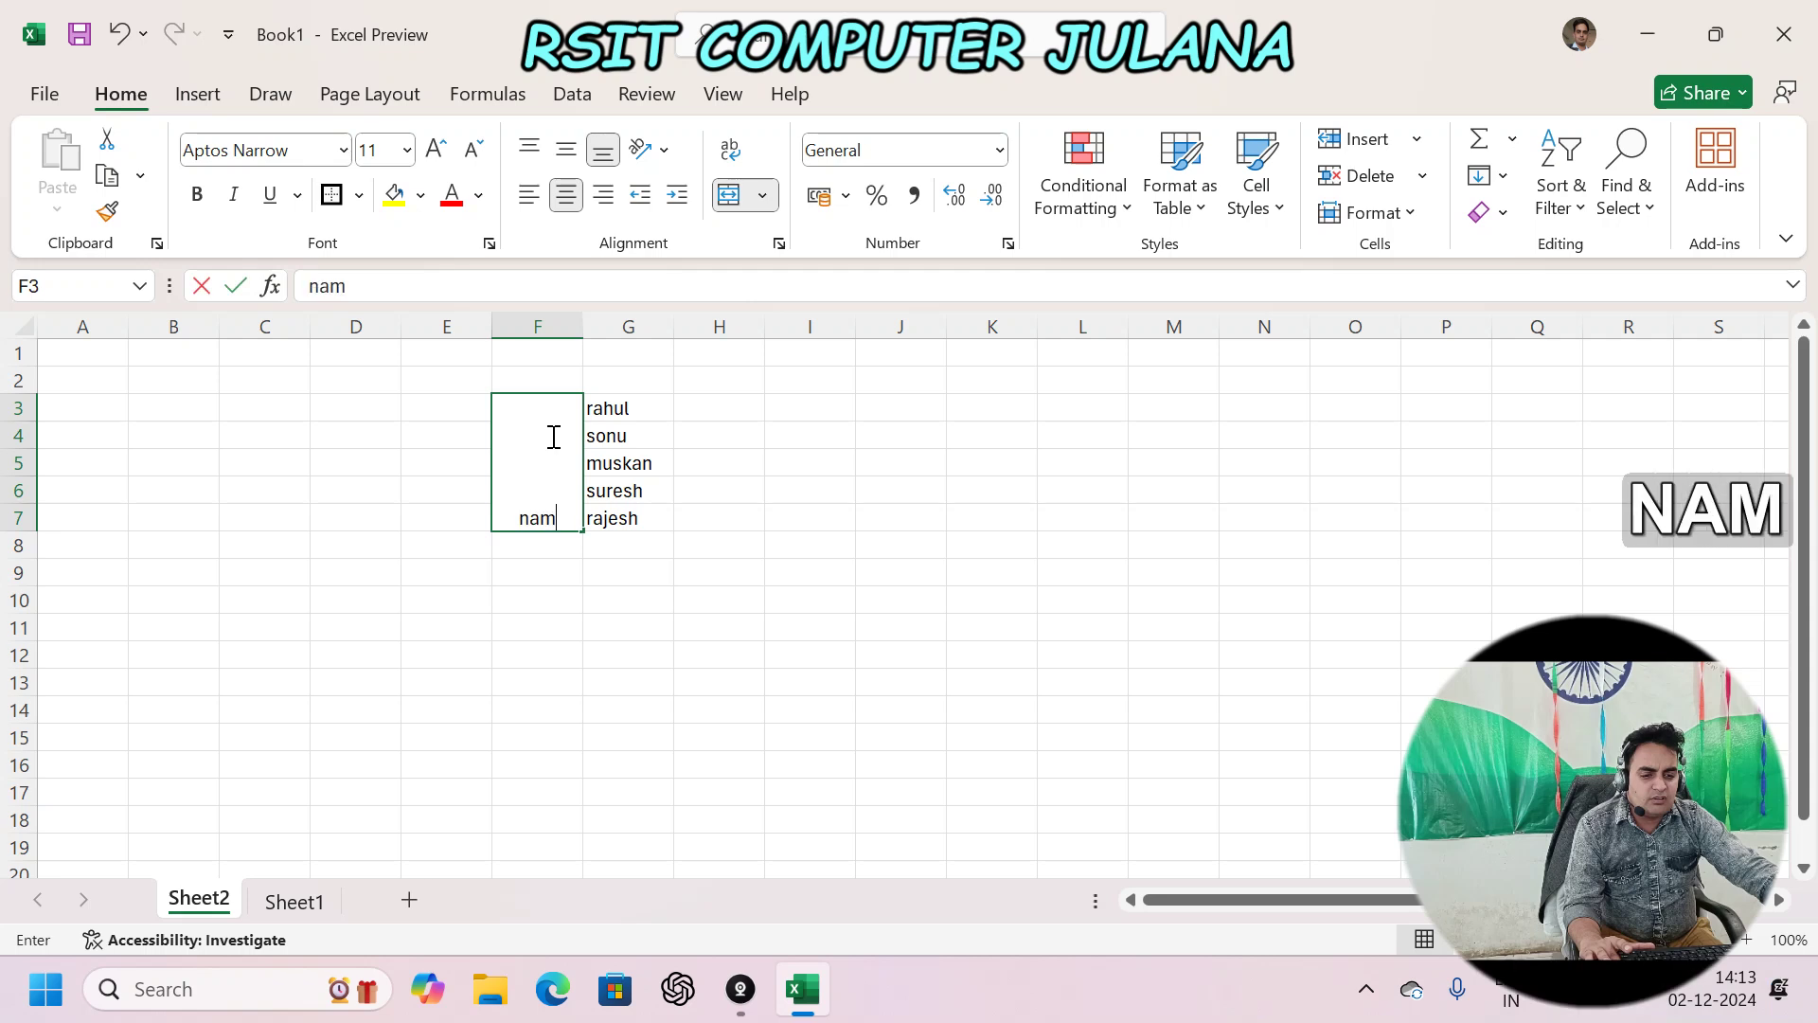
pyautogui.press('Return')
pyautogui.click(550, 434)
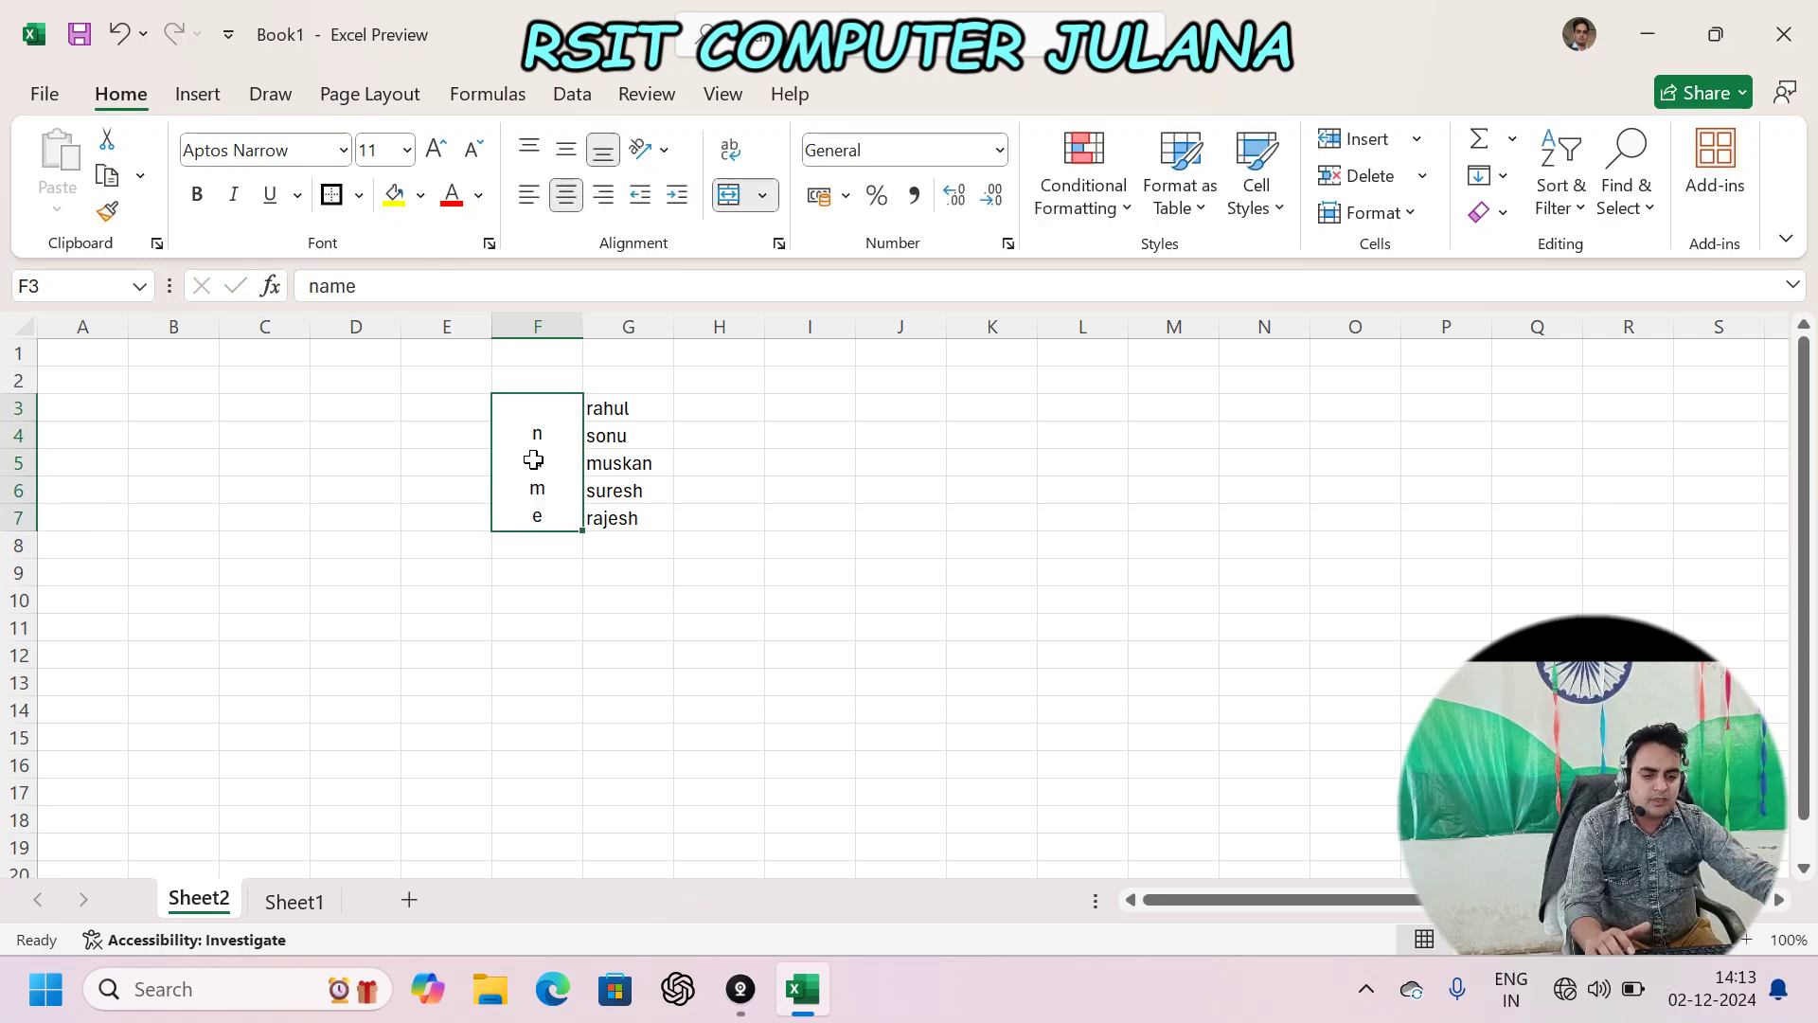
# - Rotate the 'name' label to read downward (Rotate Text Down) after trying Rotate Text Up
pyautogui.click(652, 150)
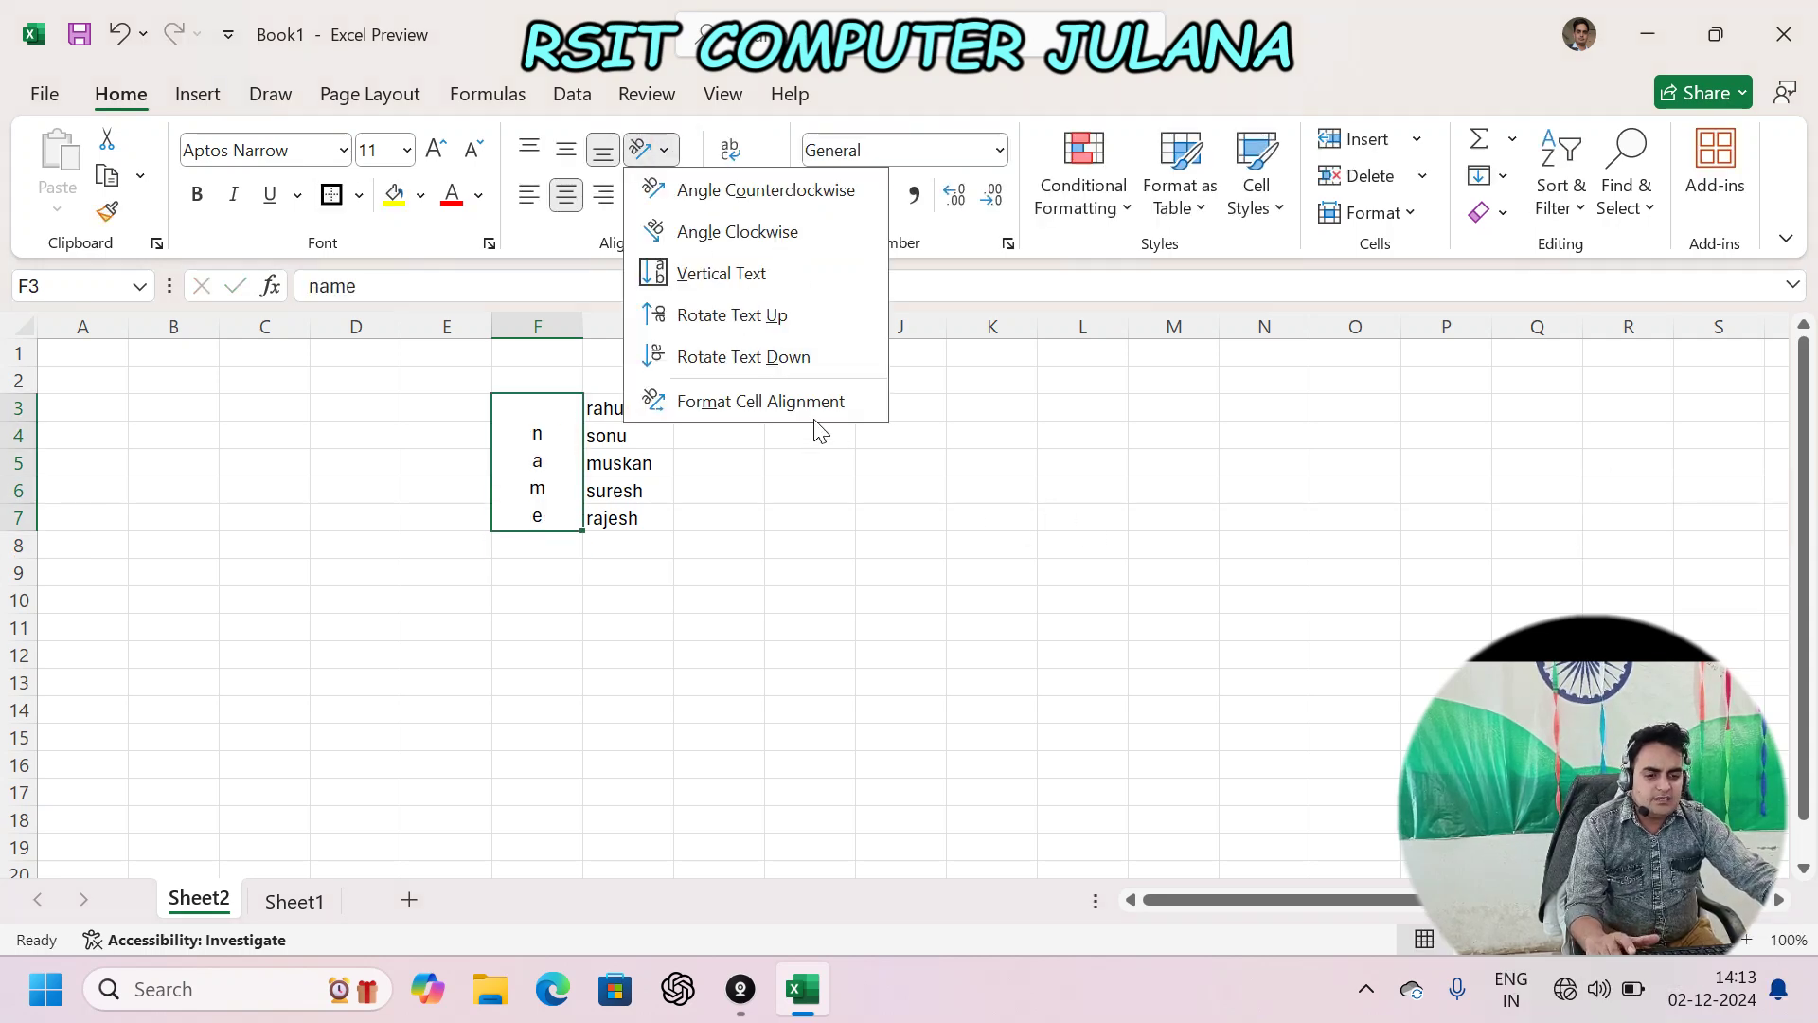
pyautogui.click(772, 321)
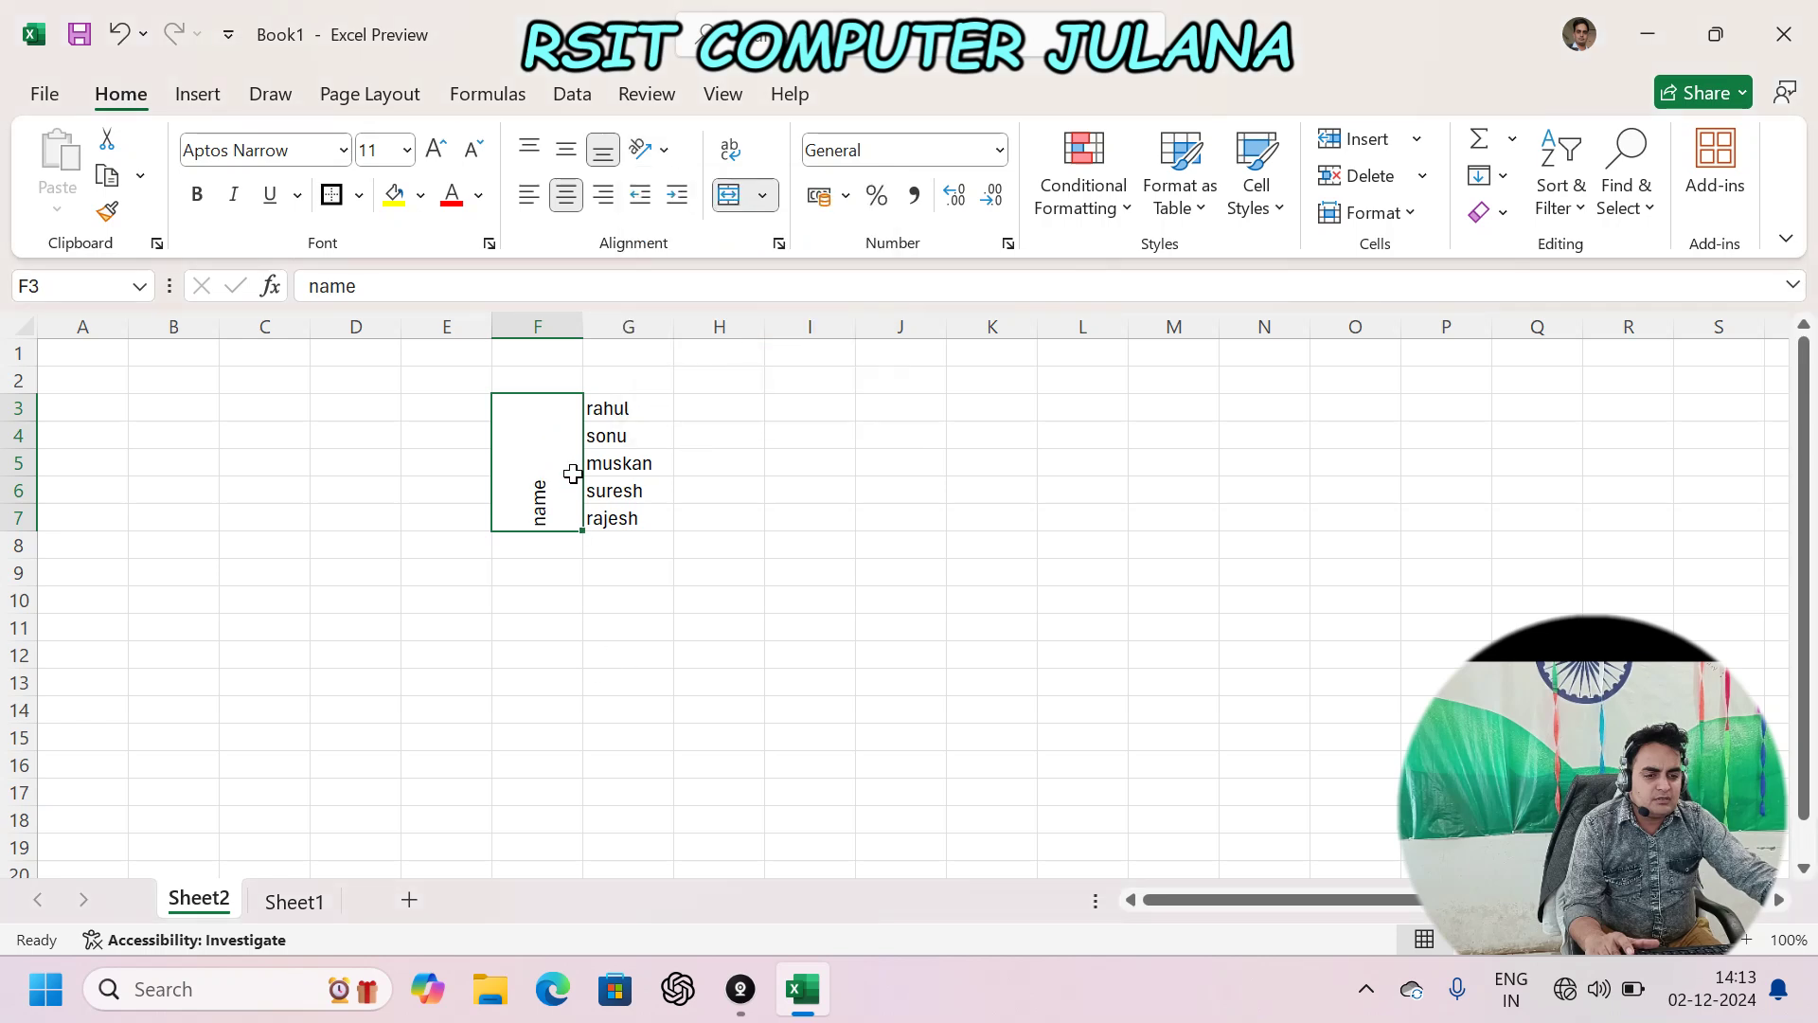
pyautogui.click(663, 149)
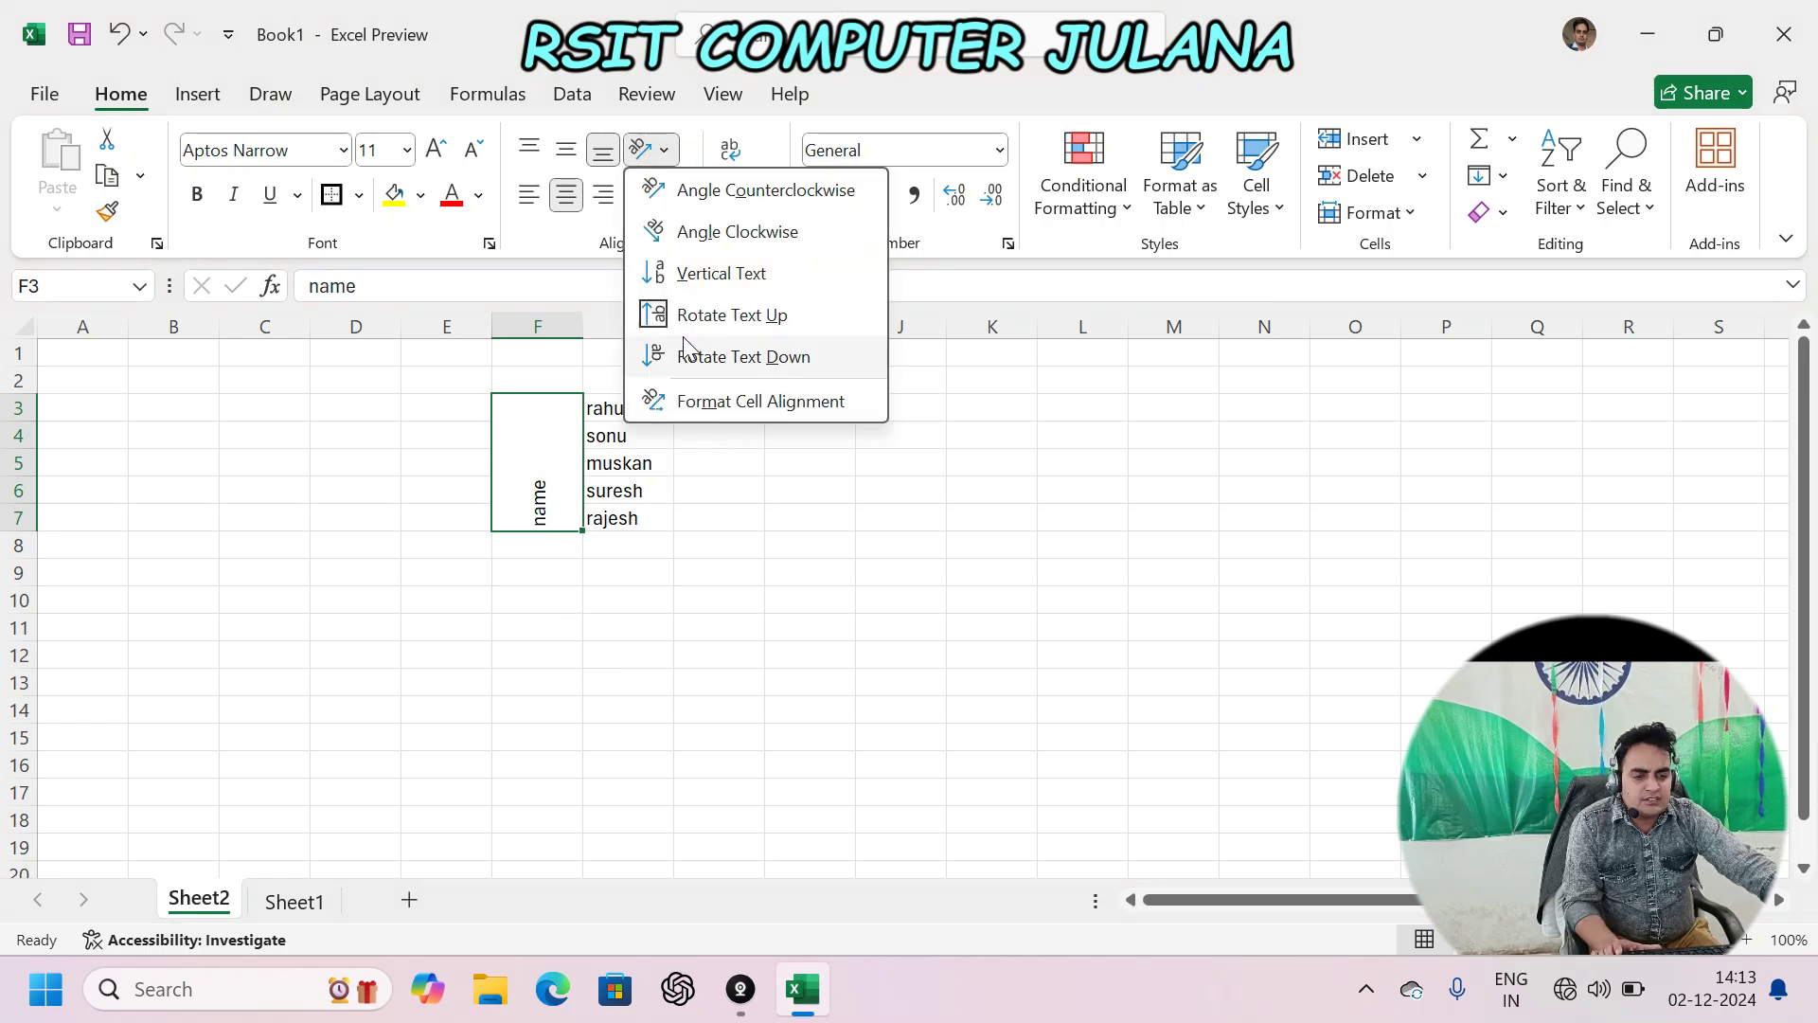
pyautogui.click(748, 358)
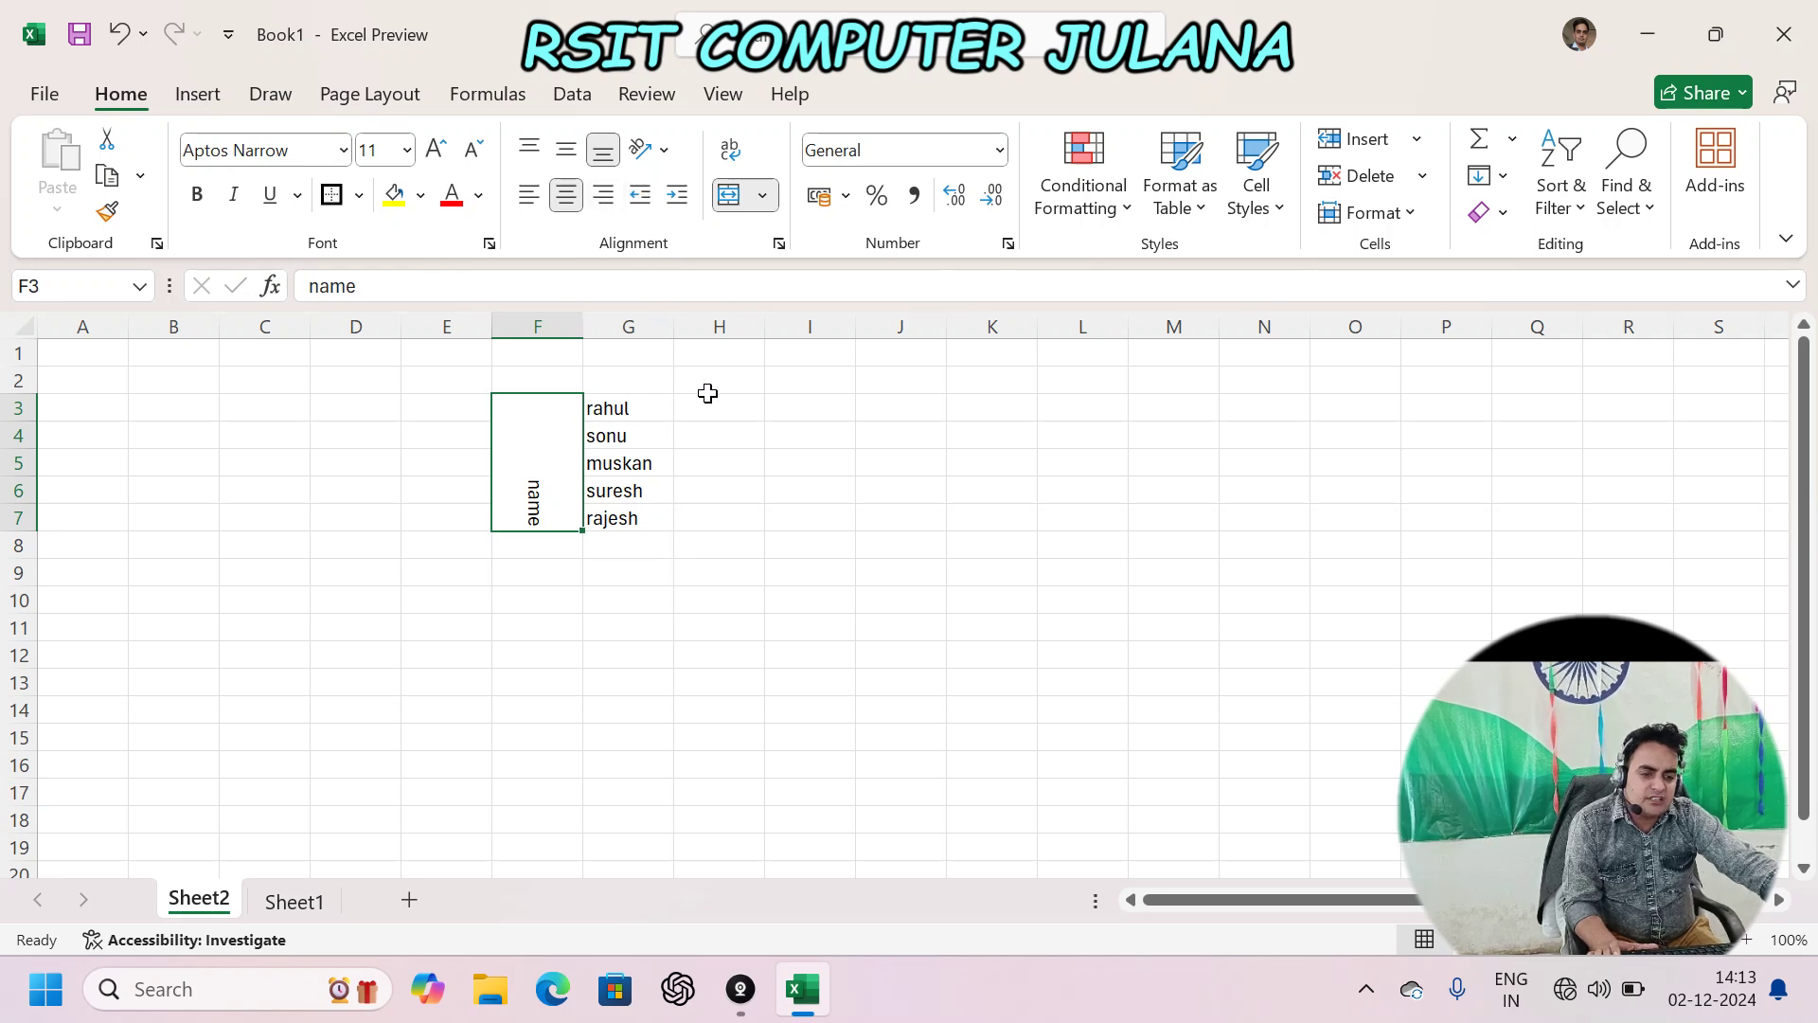
pyautogui.click(662, 149)
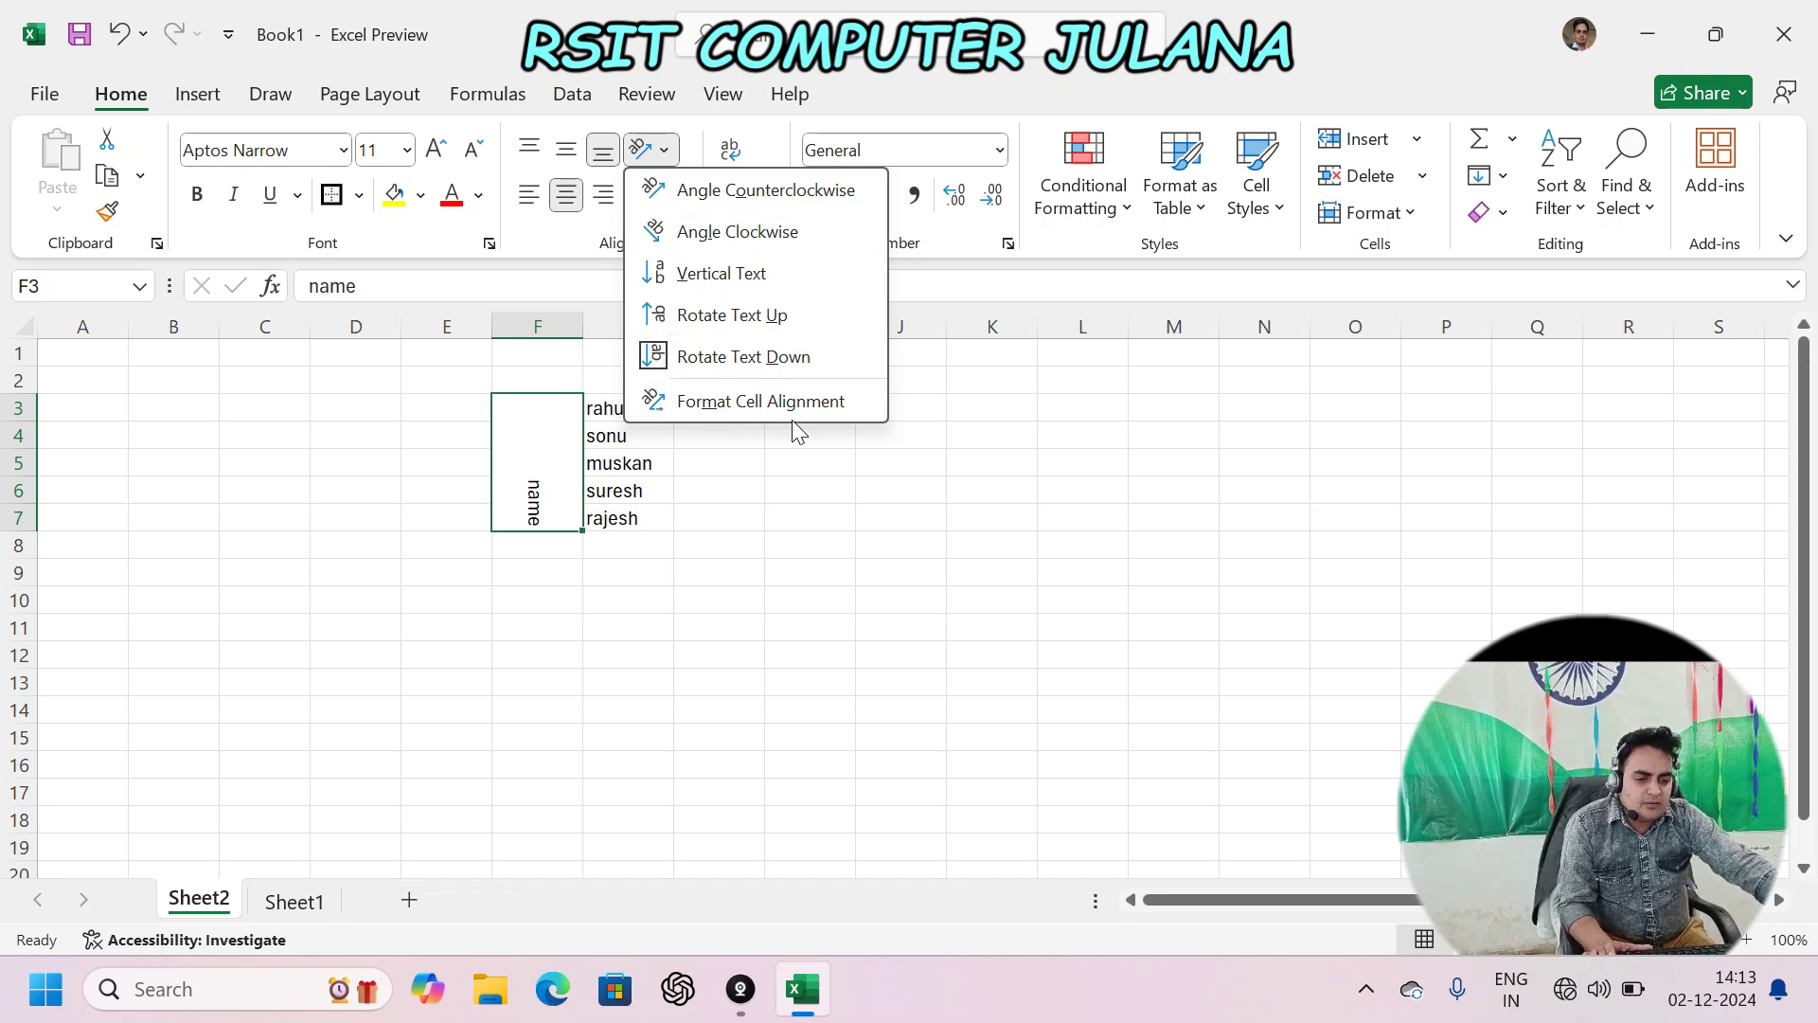
pyautogui.click(729, 402)
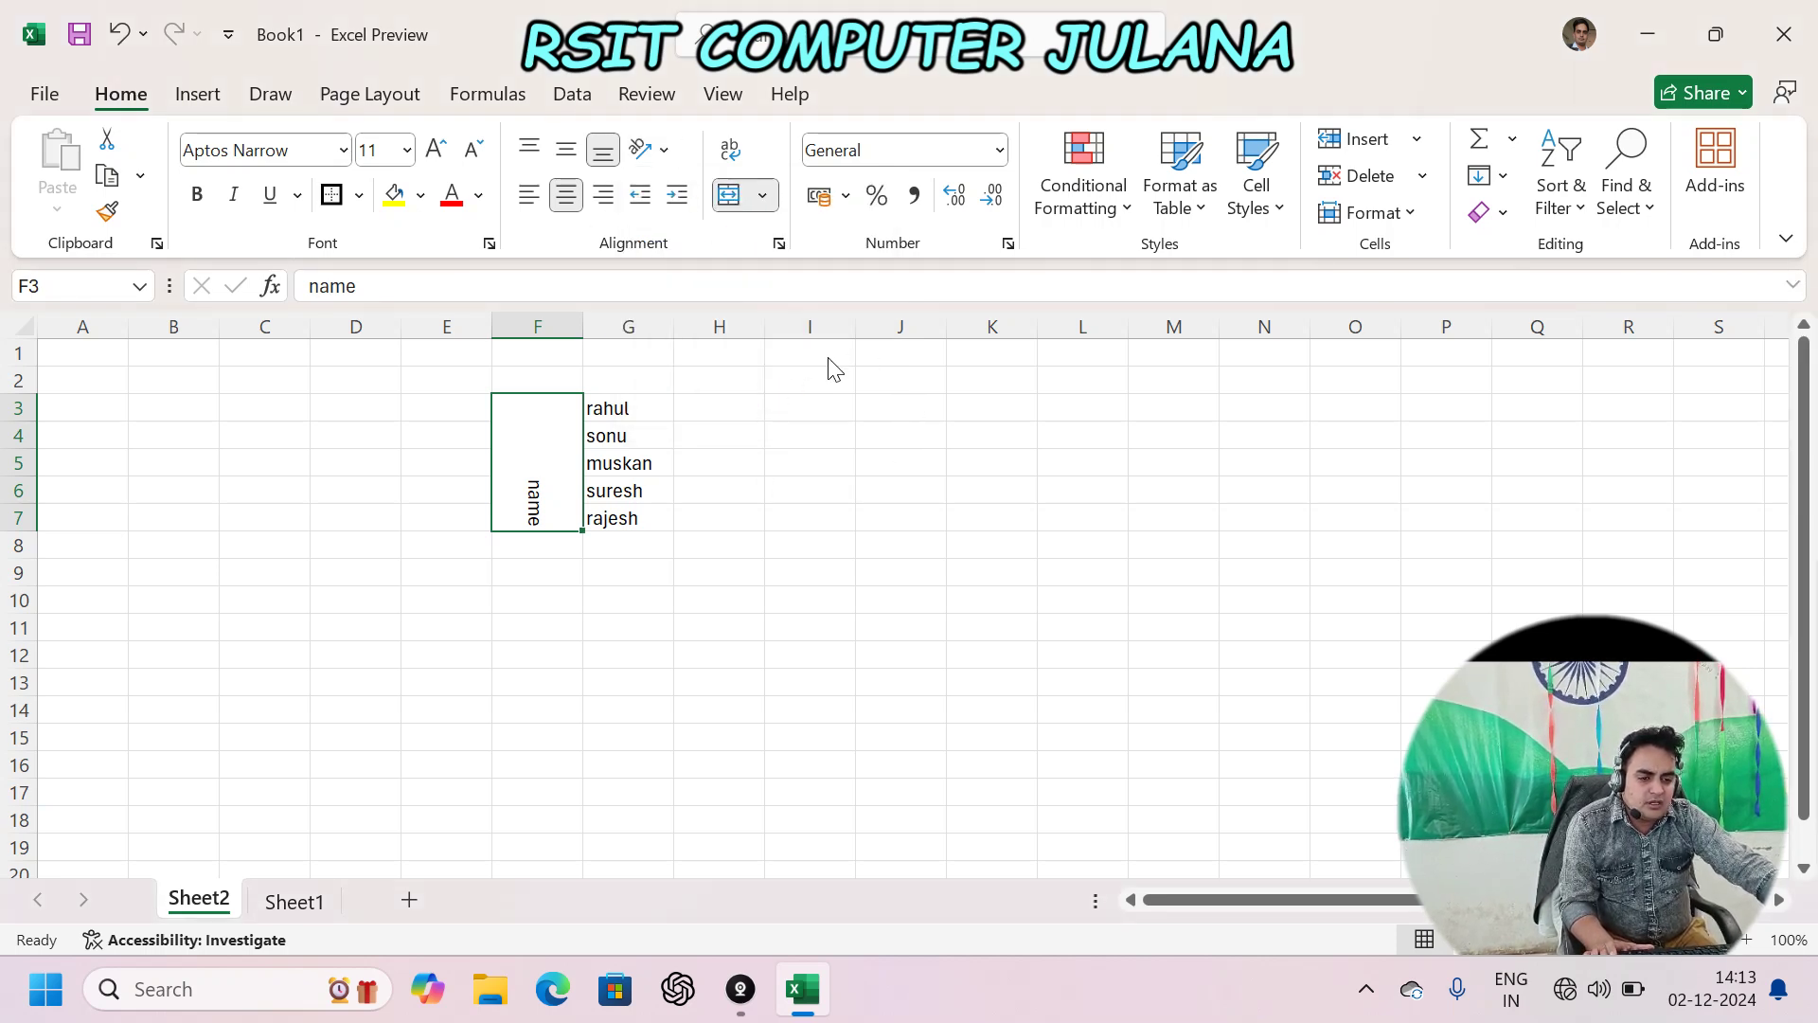
pyautogui.click(778, 245)
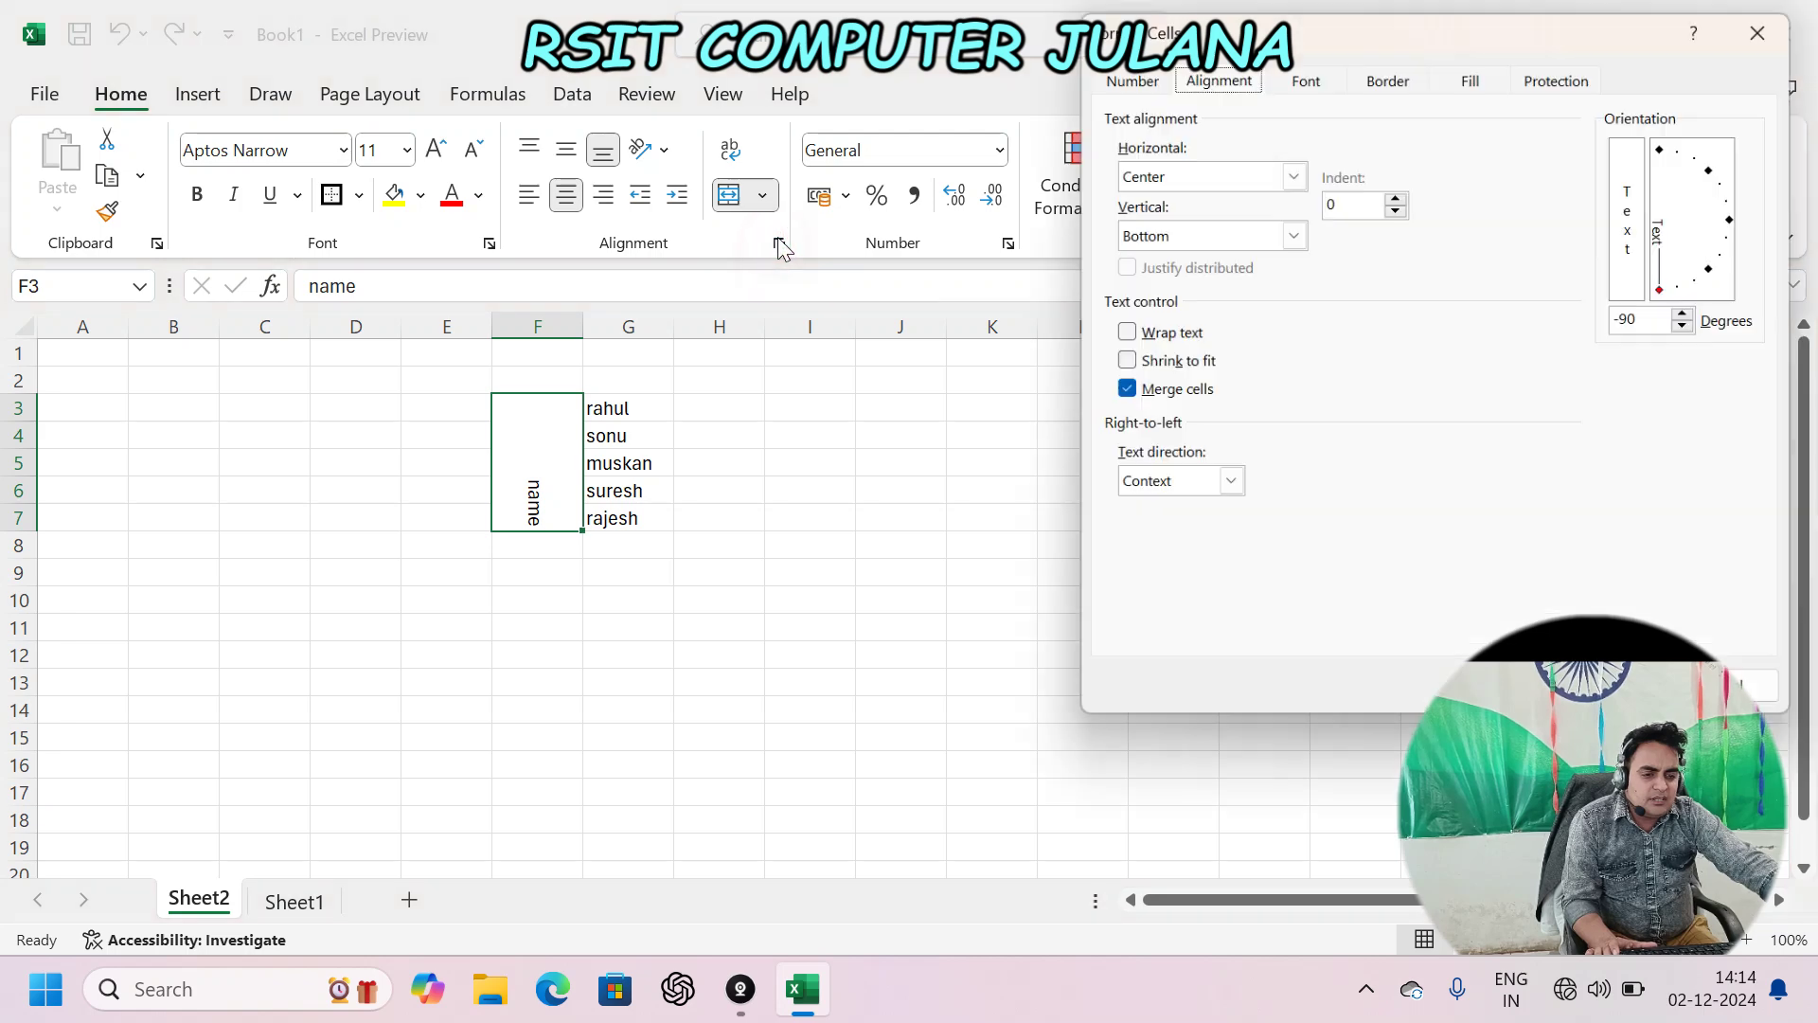
pyautogui.moveTo(1224, 23); pyautogui.dragTo(1038, 166)
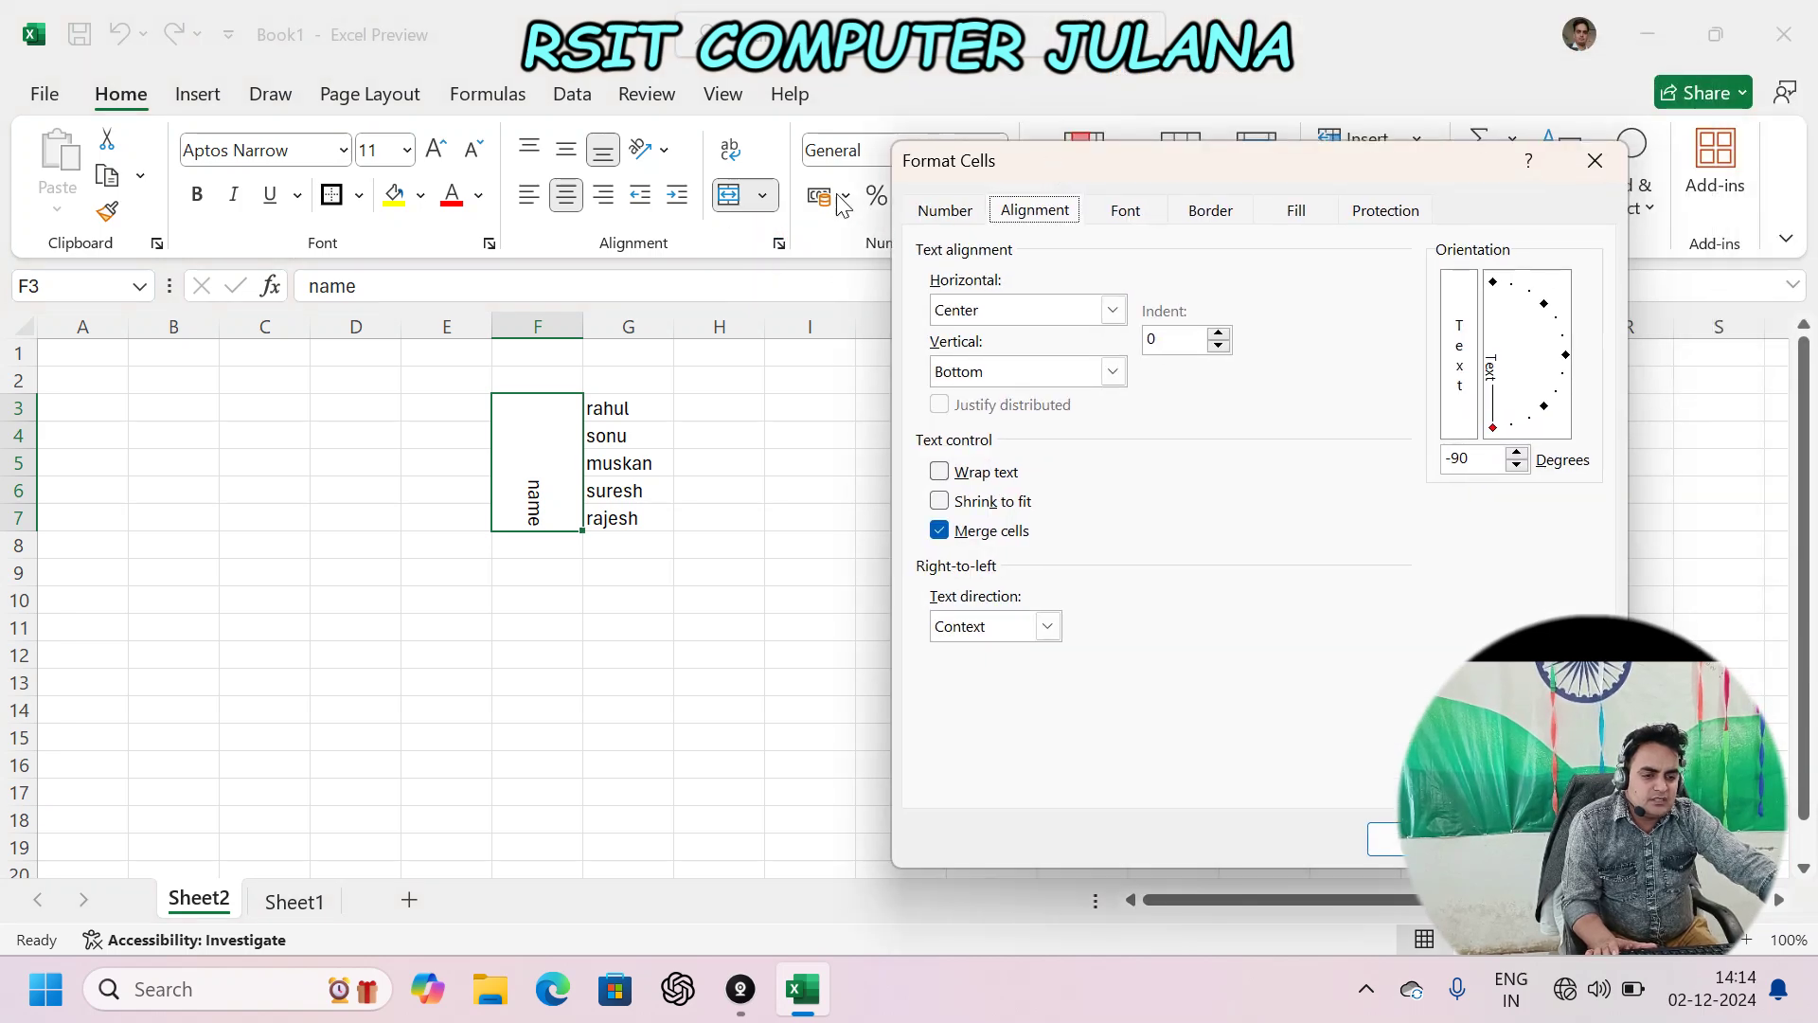
pyautogui.click(1593, 156)
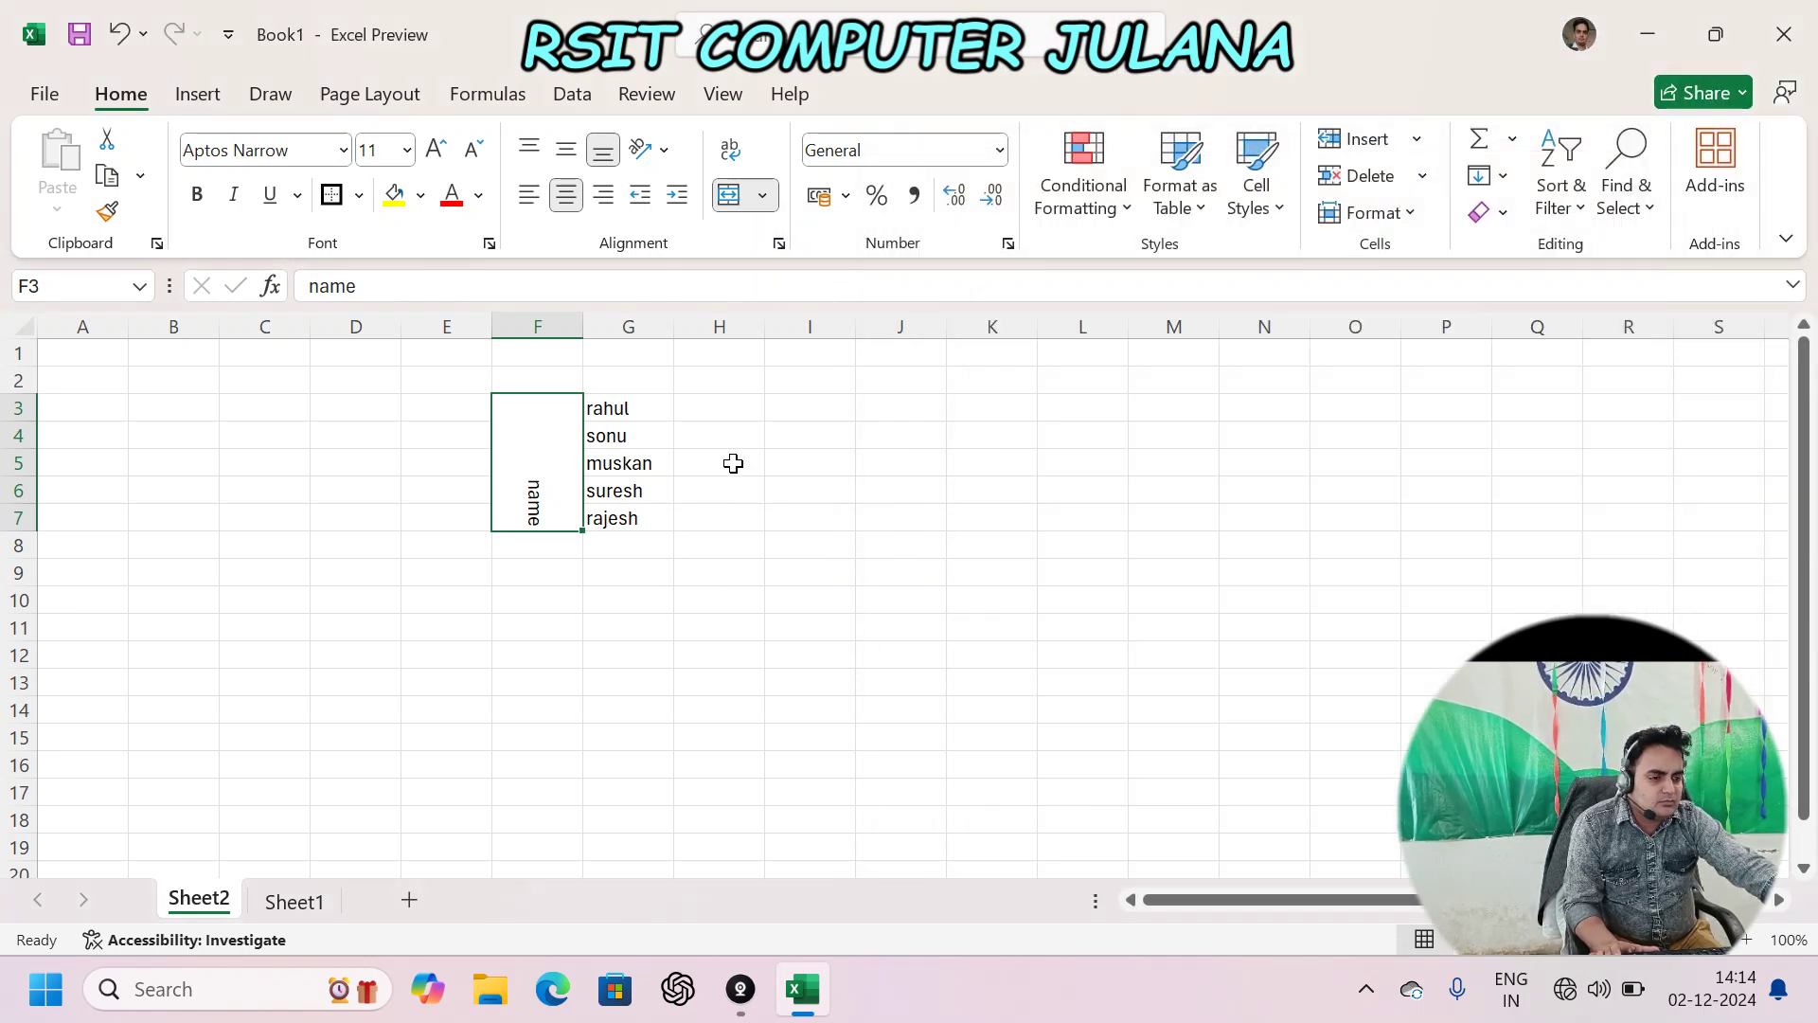
# - Enter a first name in cell I4
pyautogui.click(726, 433)
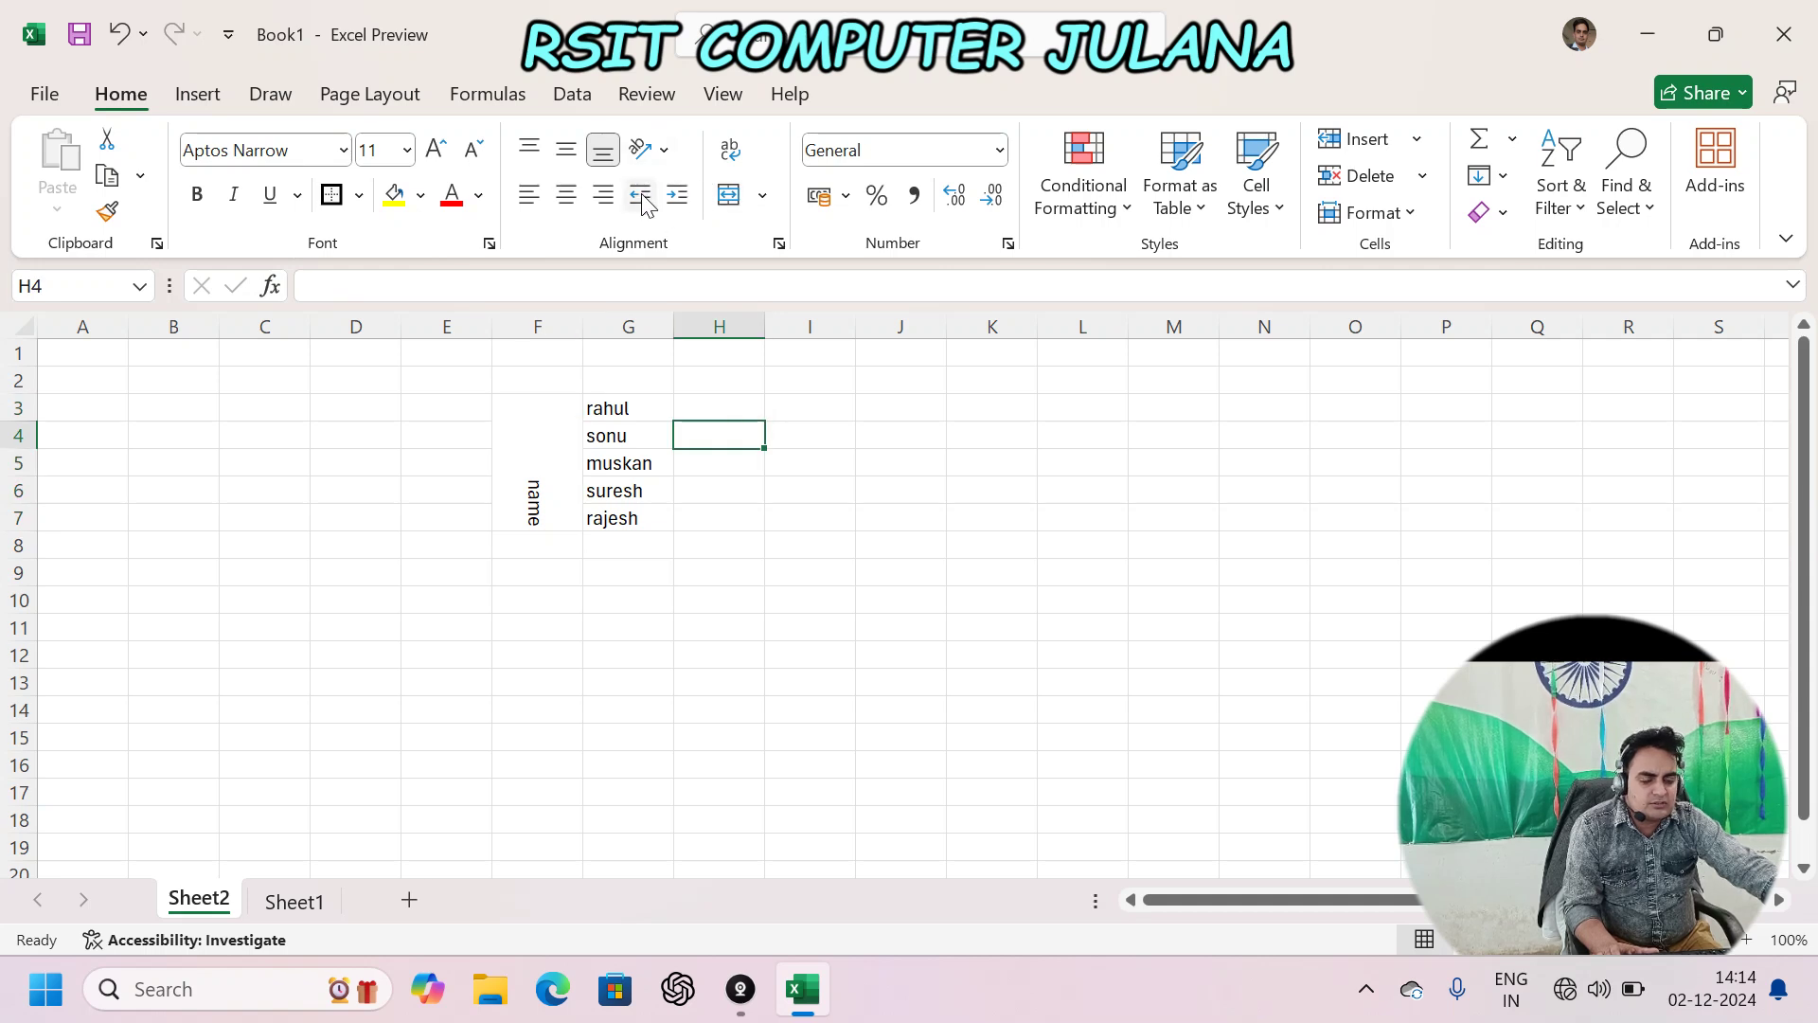
pyautogui.click(845, 431)
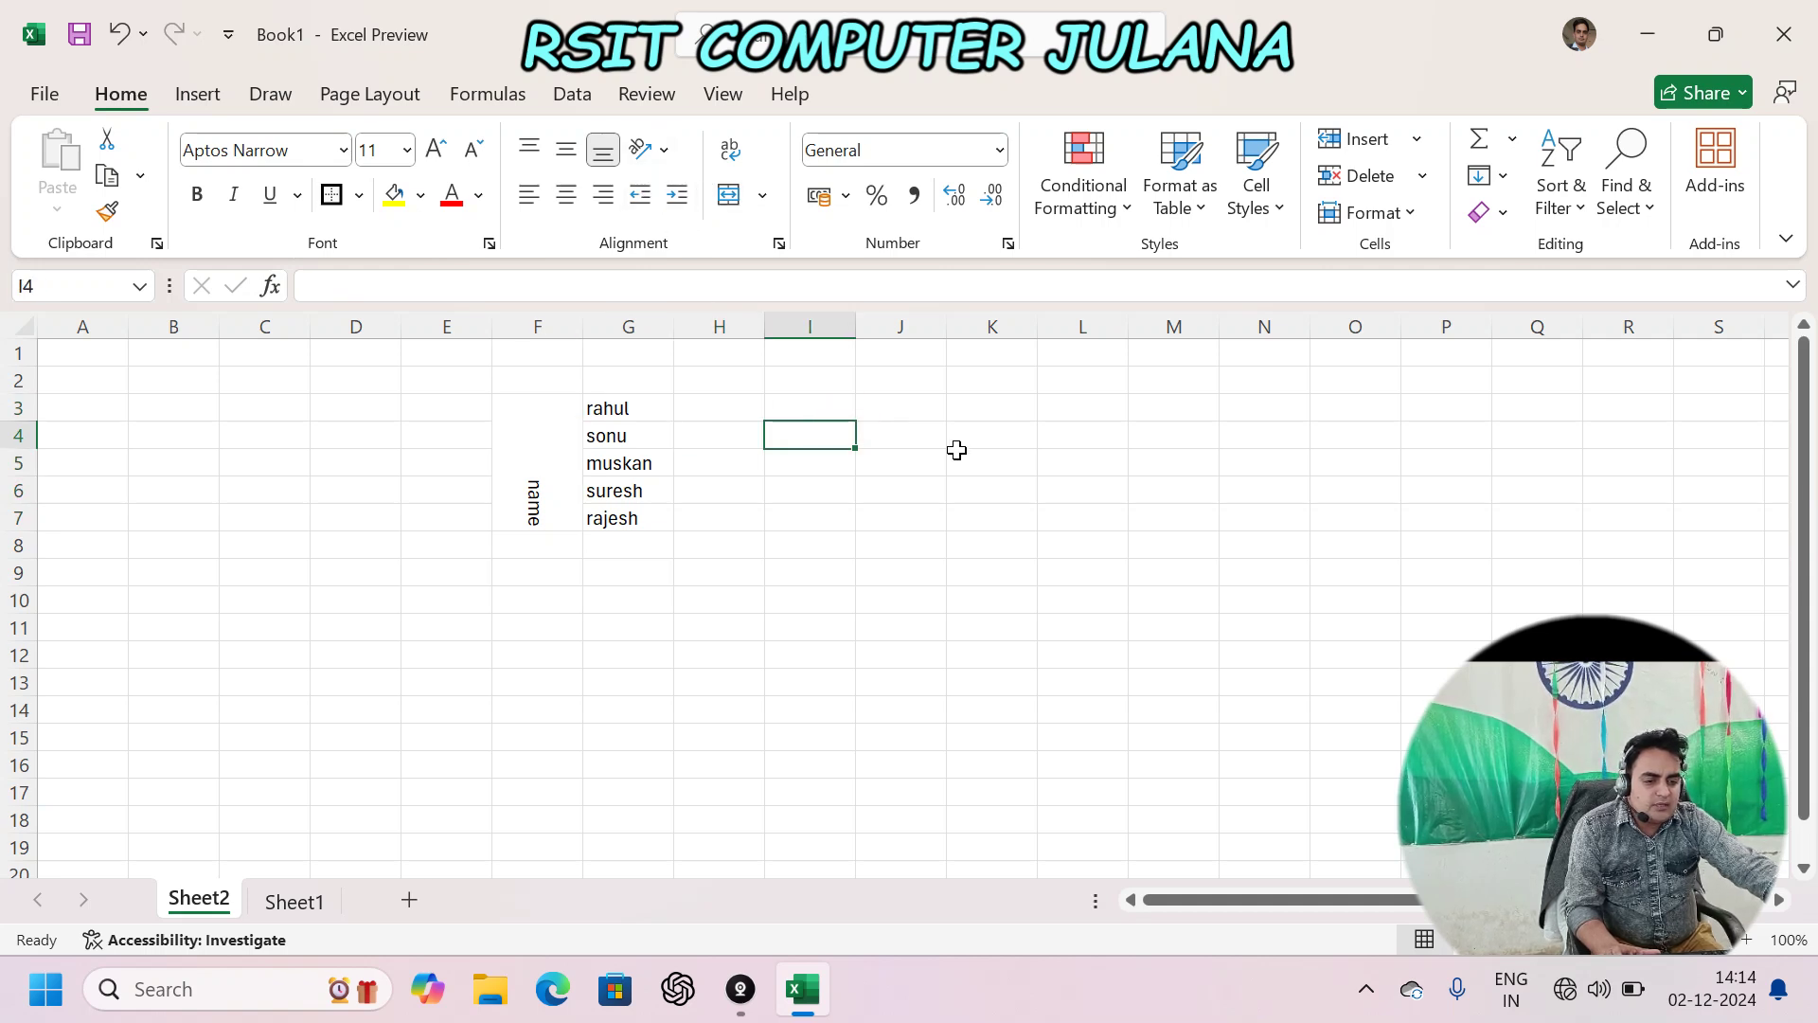
pyautogui.write('n')
pyautogui.press('BackSpace')
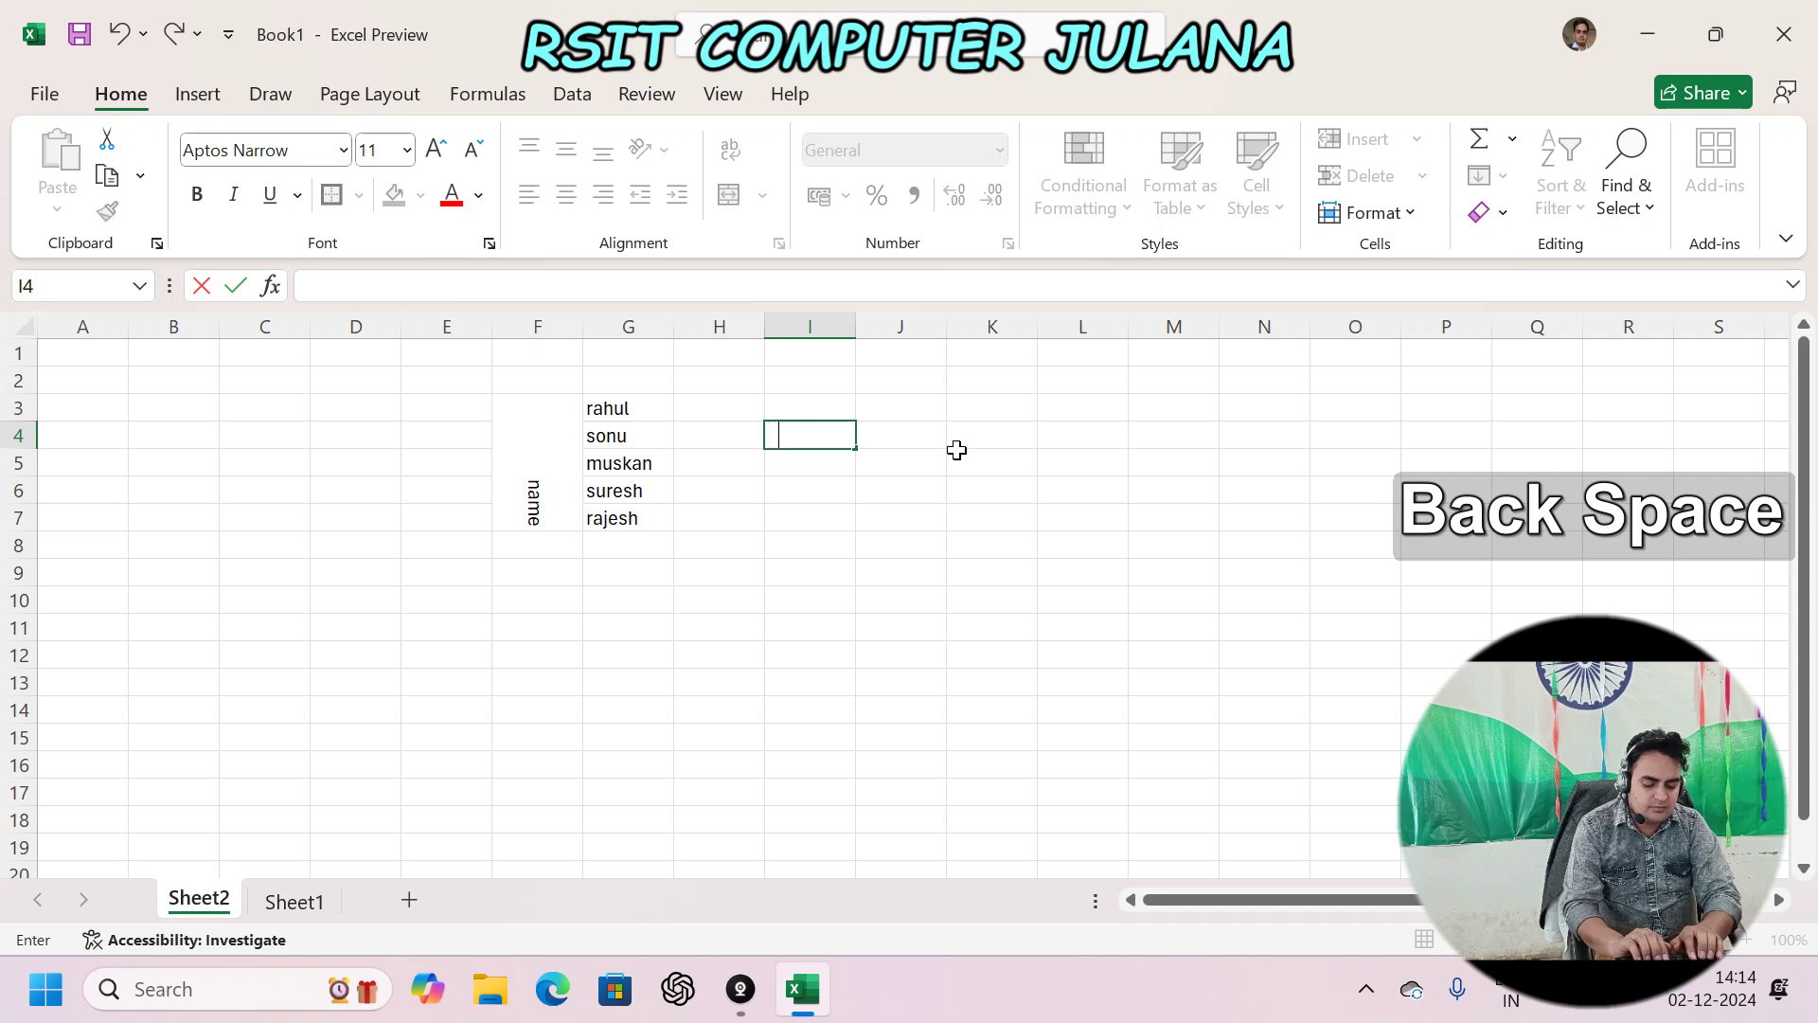
pyautogui.write('naveen')
pyautogui.press('Return')
pyautogui.press('Up')
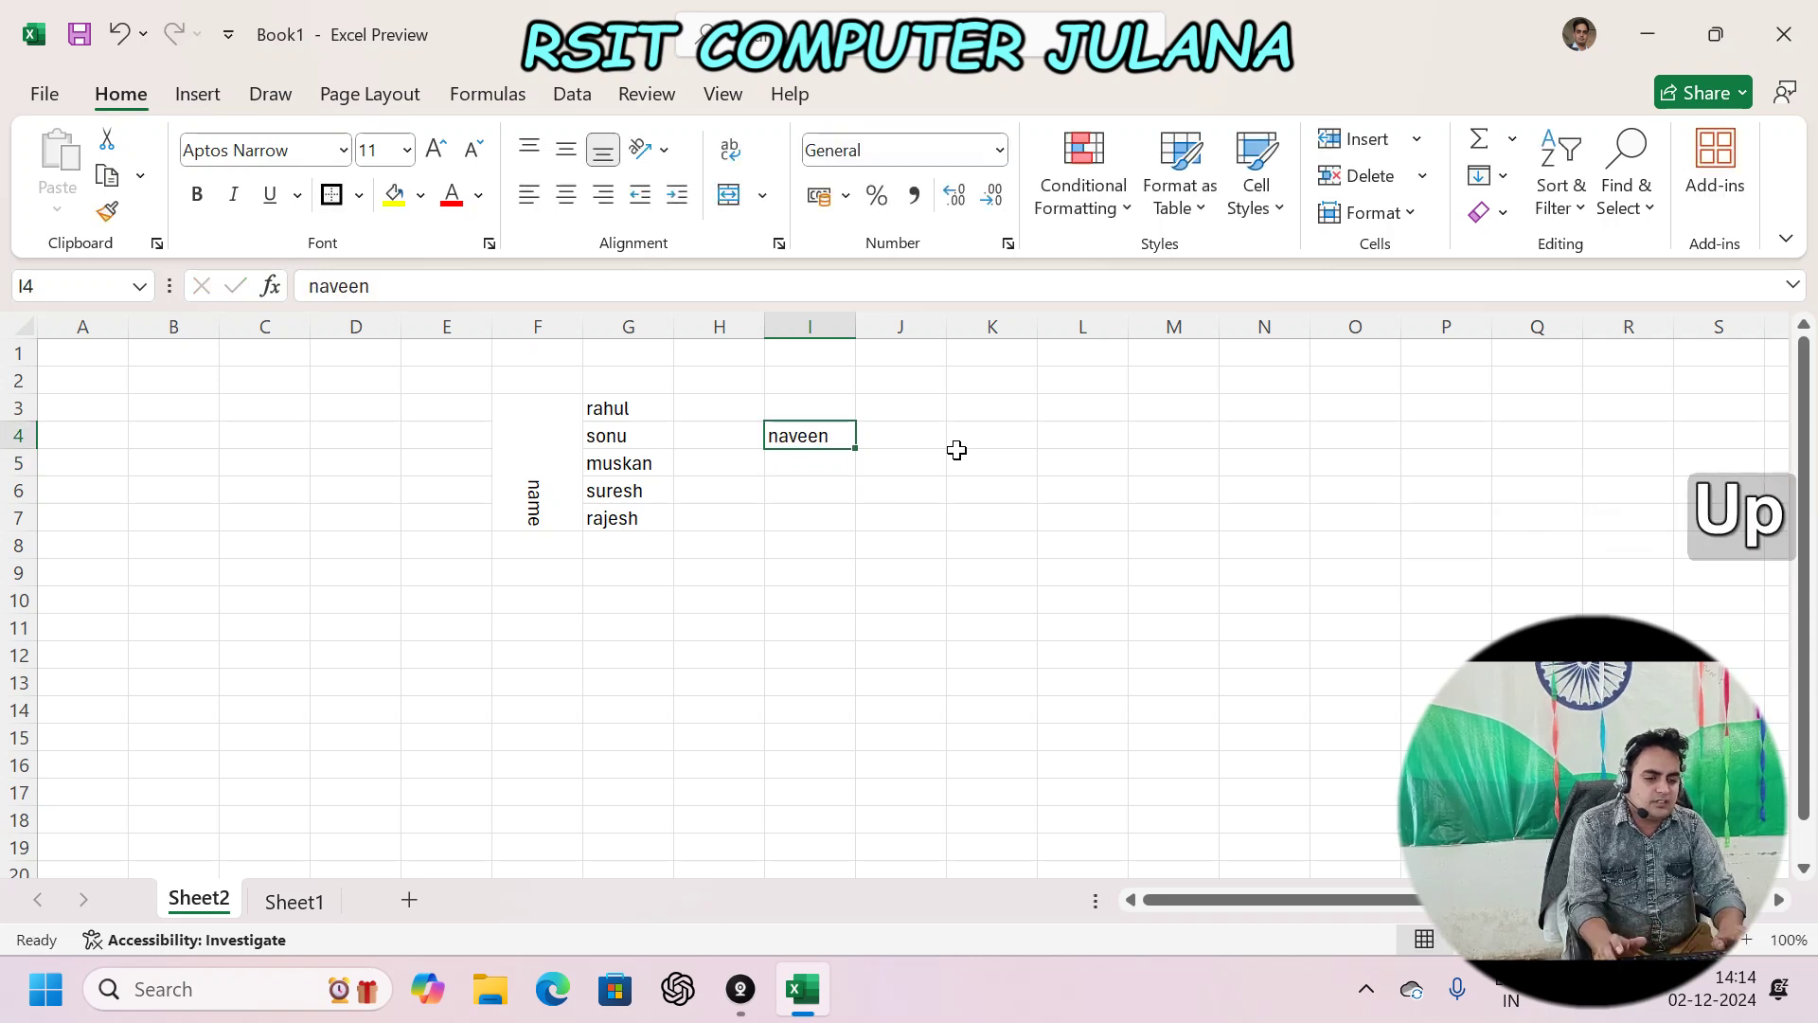
# - Indent the I4 name five levels, then decrease the indent back to the left edge
pyautogui.click(678, 195)
pyautogui.click(678, 195)
pyautogui.click(677, 195)
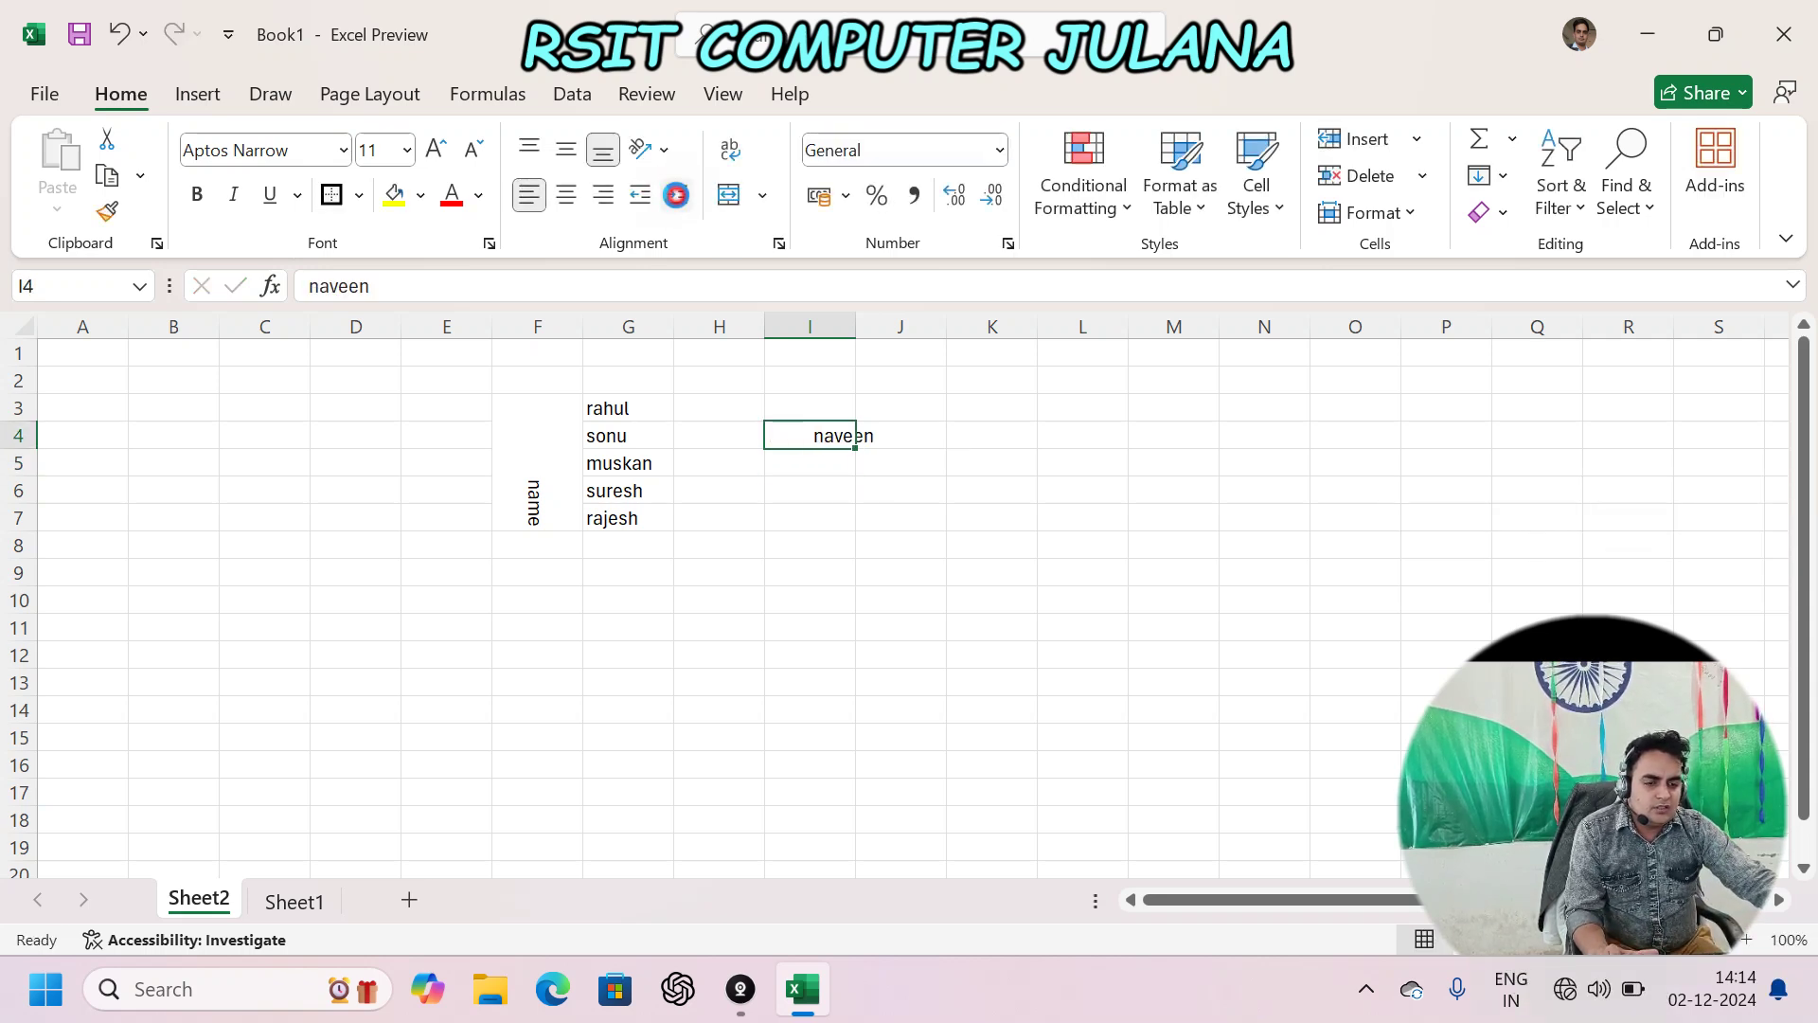
pyautogui.click(677, 195)
pyautogui.click(677, 195)
pyautogui.click(677, 195)
pyautogui.click(677, 195)
pyautogui.click(677, 195)
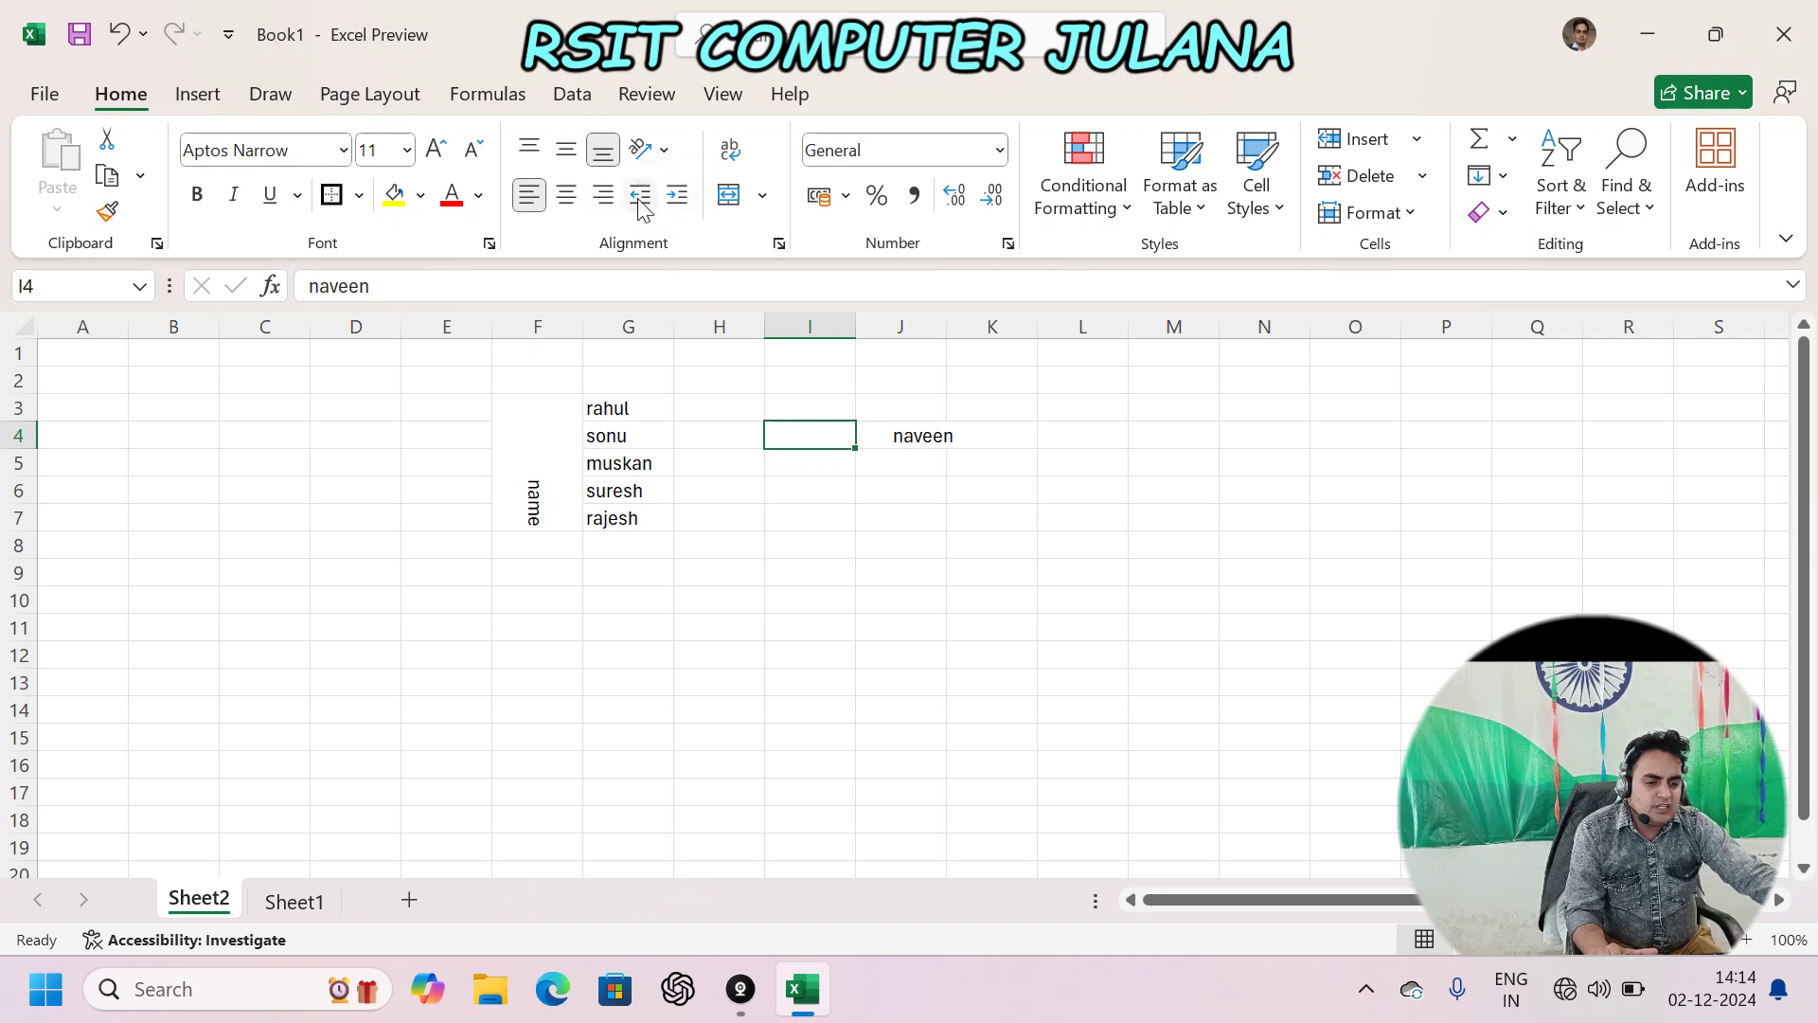
pyautogui.click(638, 196)
pyautogui.click(640, 196)
pyautogui.click(639, 196)
pyautogui.click(639, 196)
pyautogui.click(639, 196)
pyautogui.click(639, 196)
pyautogui.click(639, 196)
pyautogui.click(639, 196)
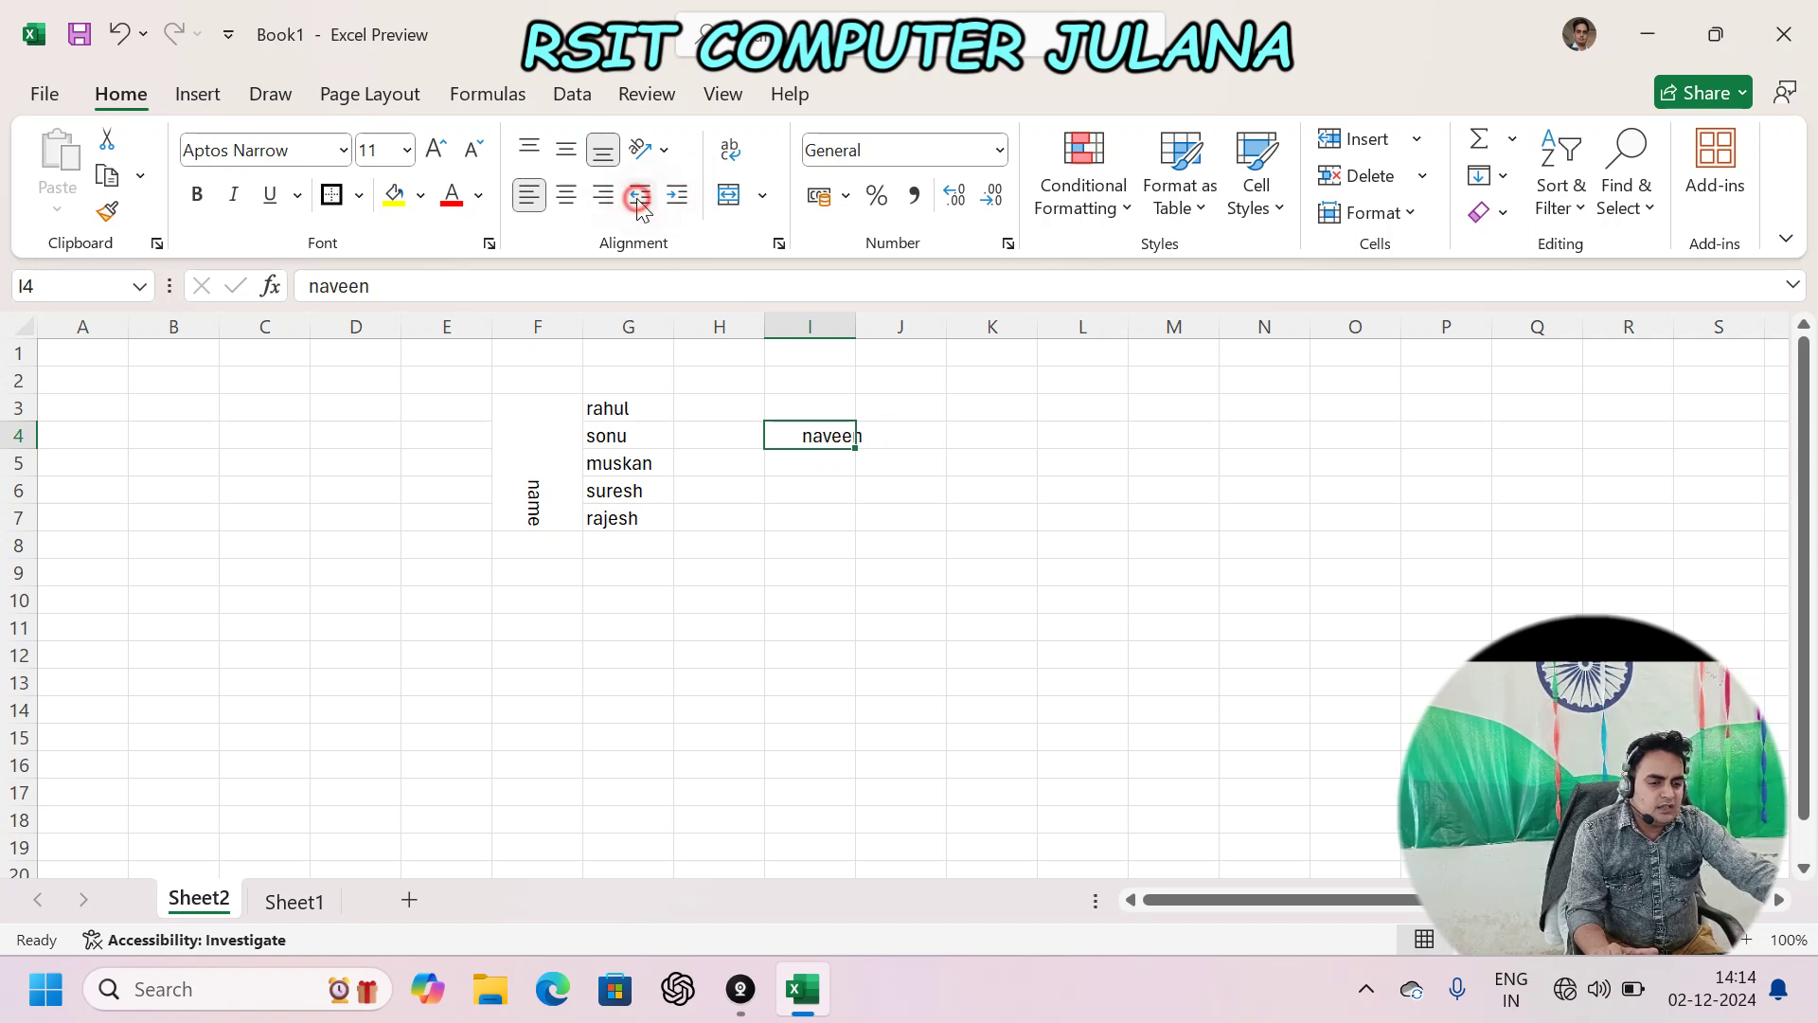
pyautogui.click(639, 196)
pyautogui.click(639, 196)
pyautogui.click(639, 196)
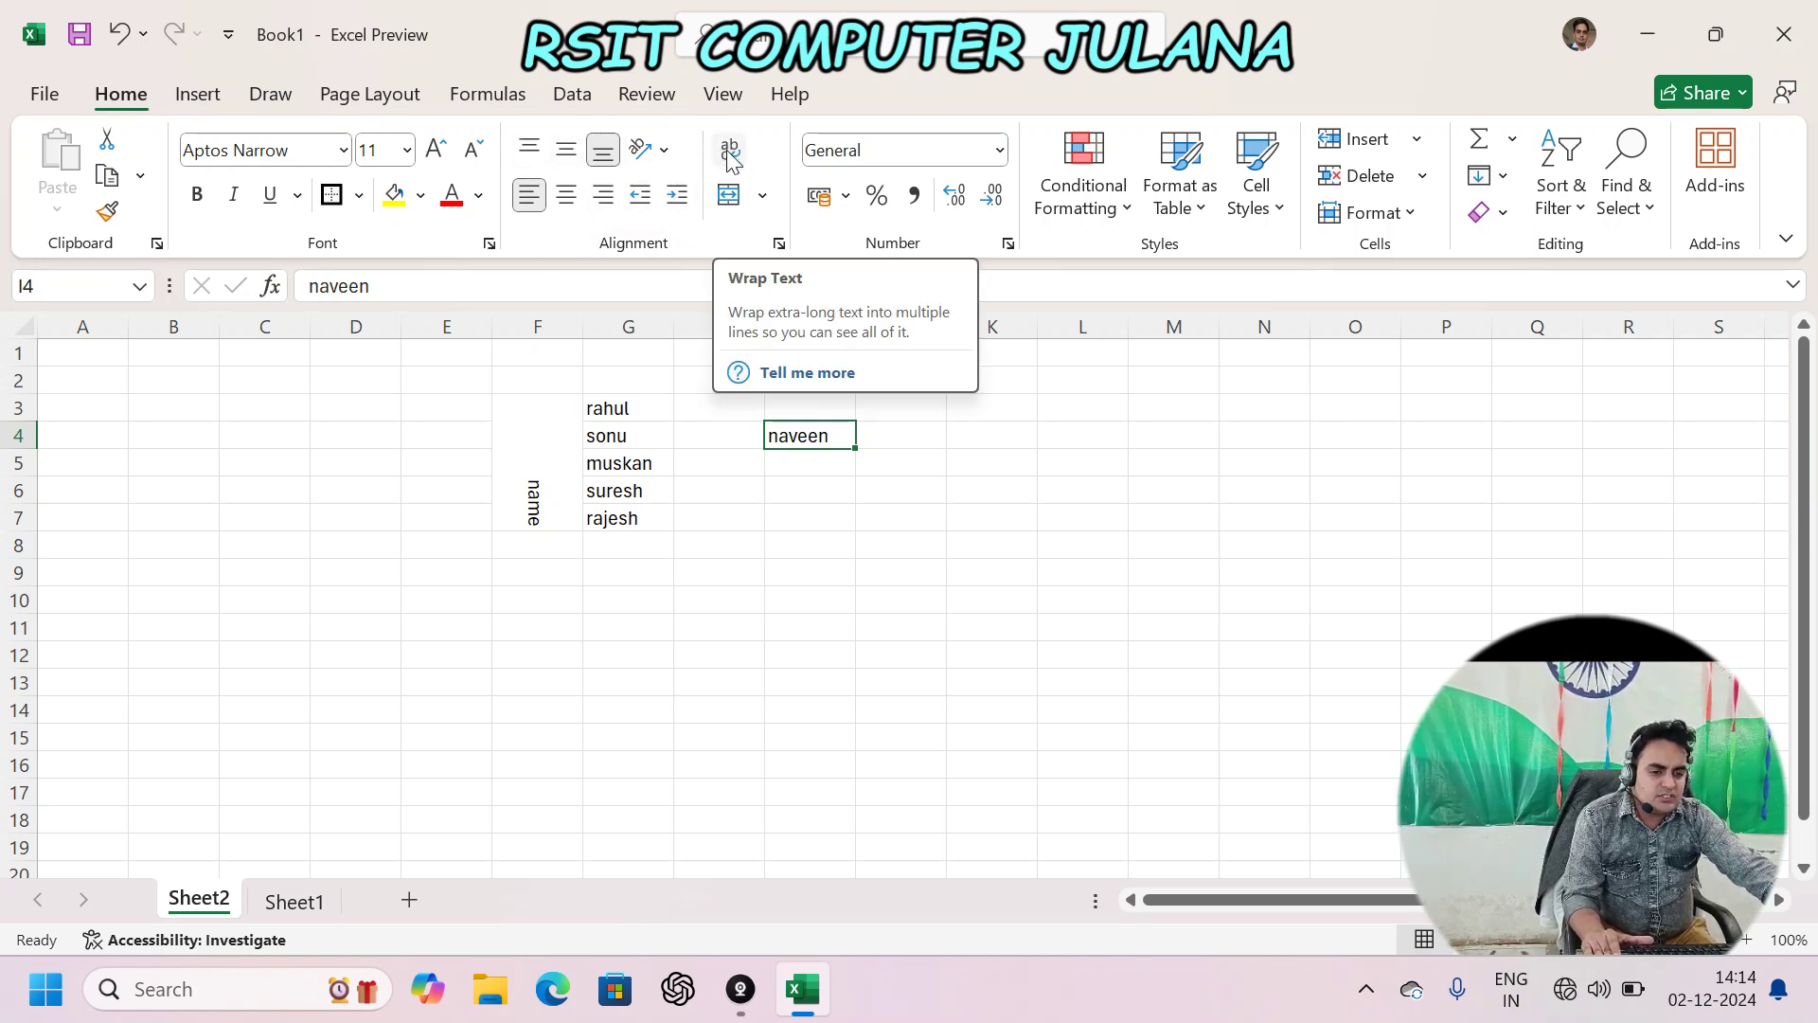
# - Enter a two-word full name in K4, turn on Wrap Text, and widen column K to fit
pyautogui.click(990, 599)
pyautogui.click(957, 487)
pyautogui.click(990, 438)
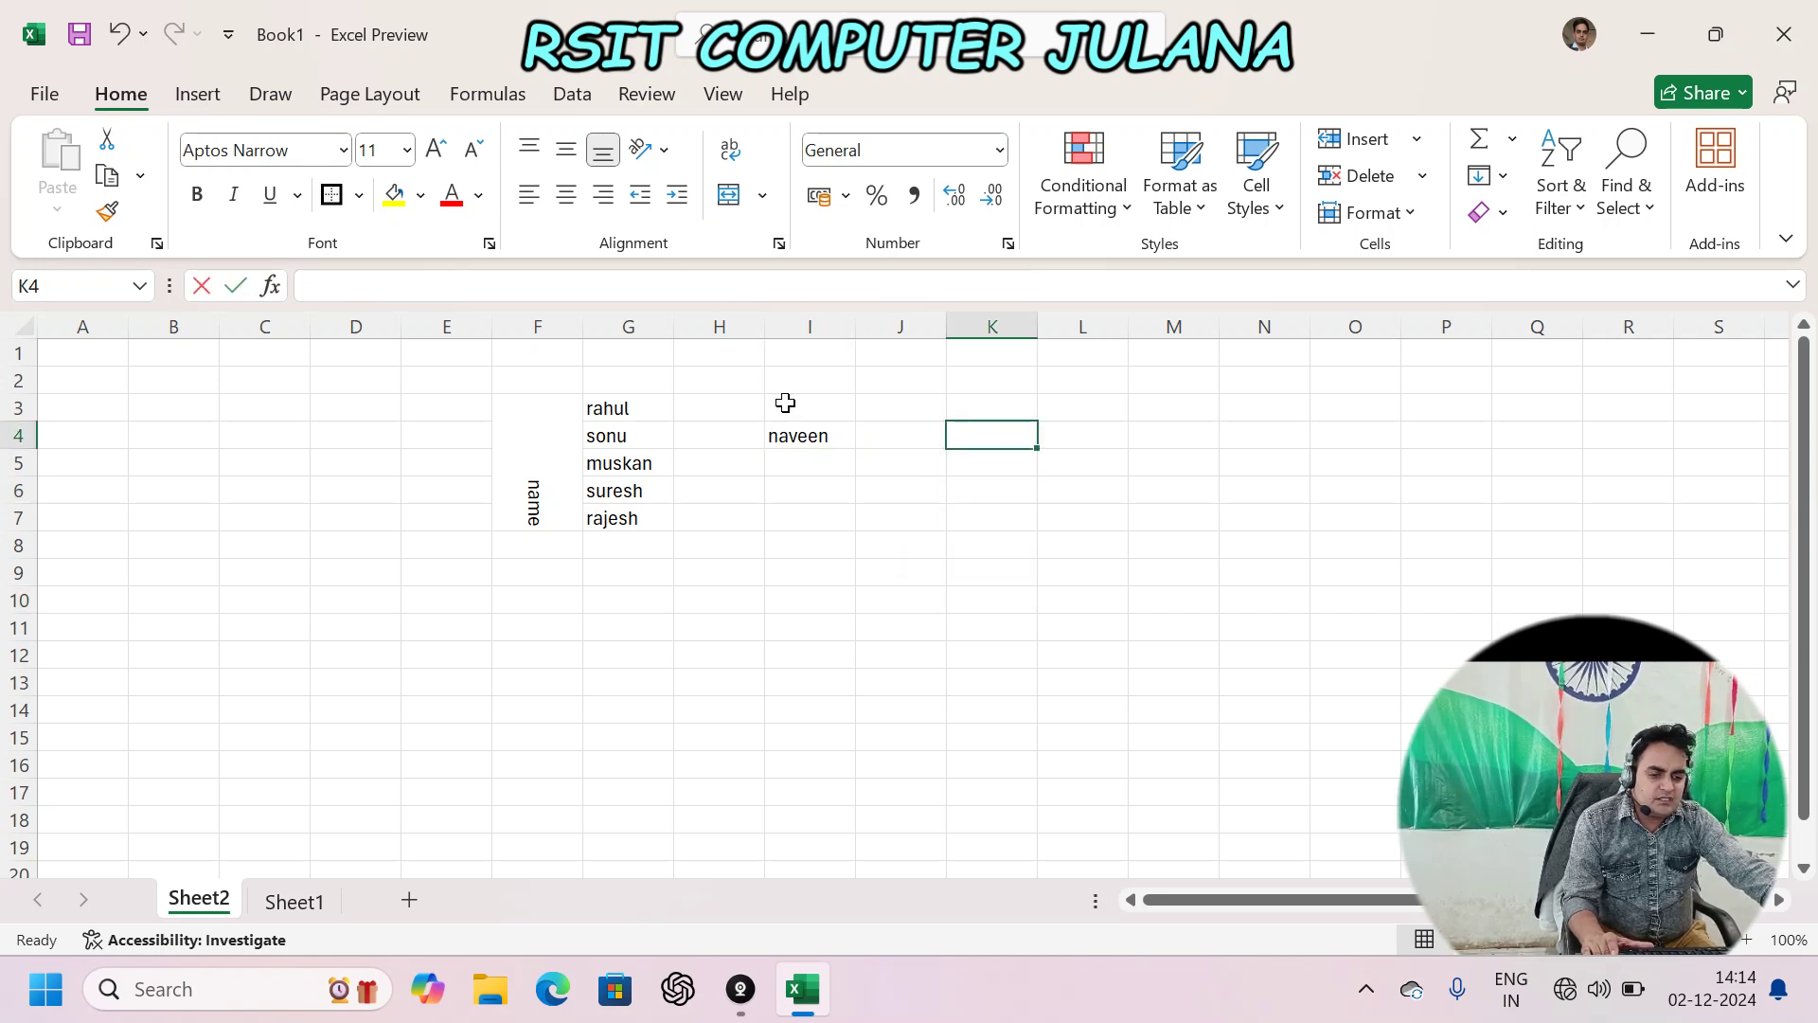
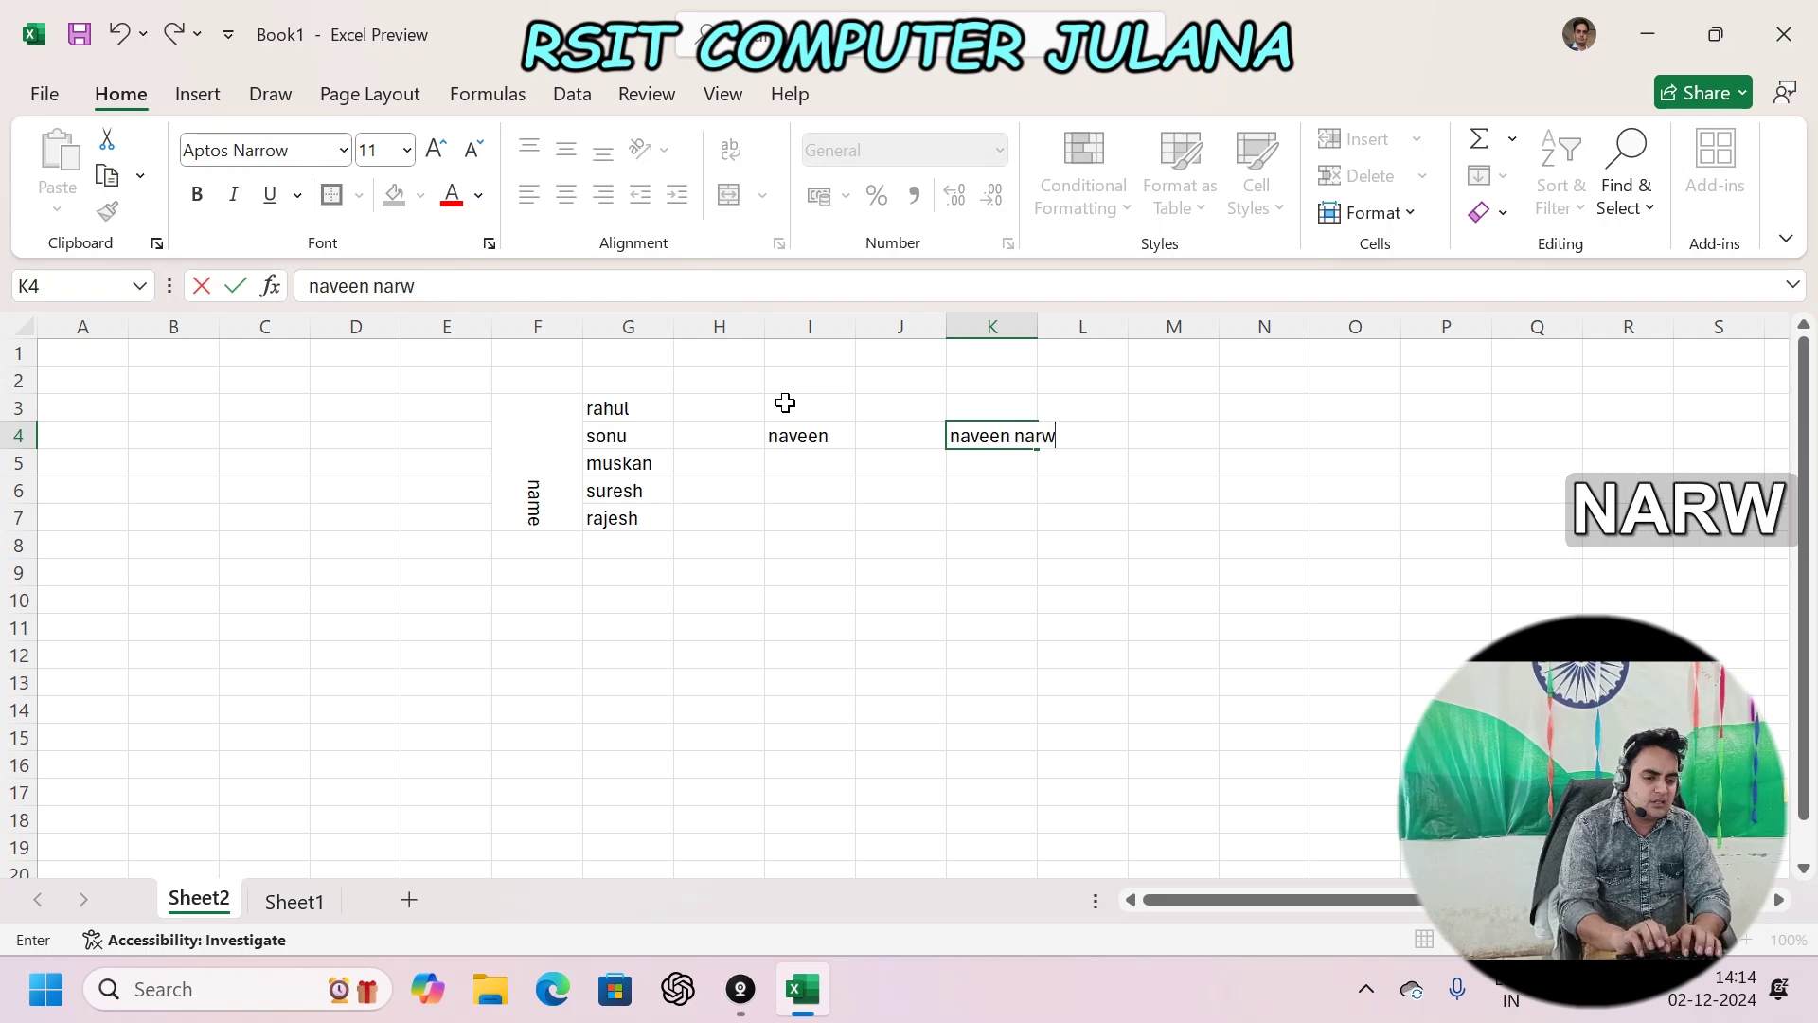
pyautogui.press('Return')
pyautogui.press('Up')
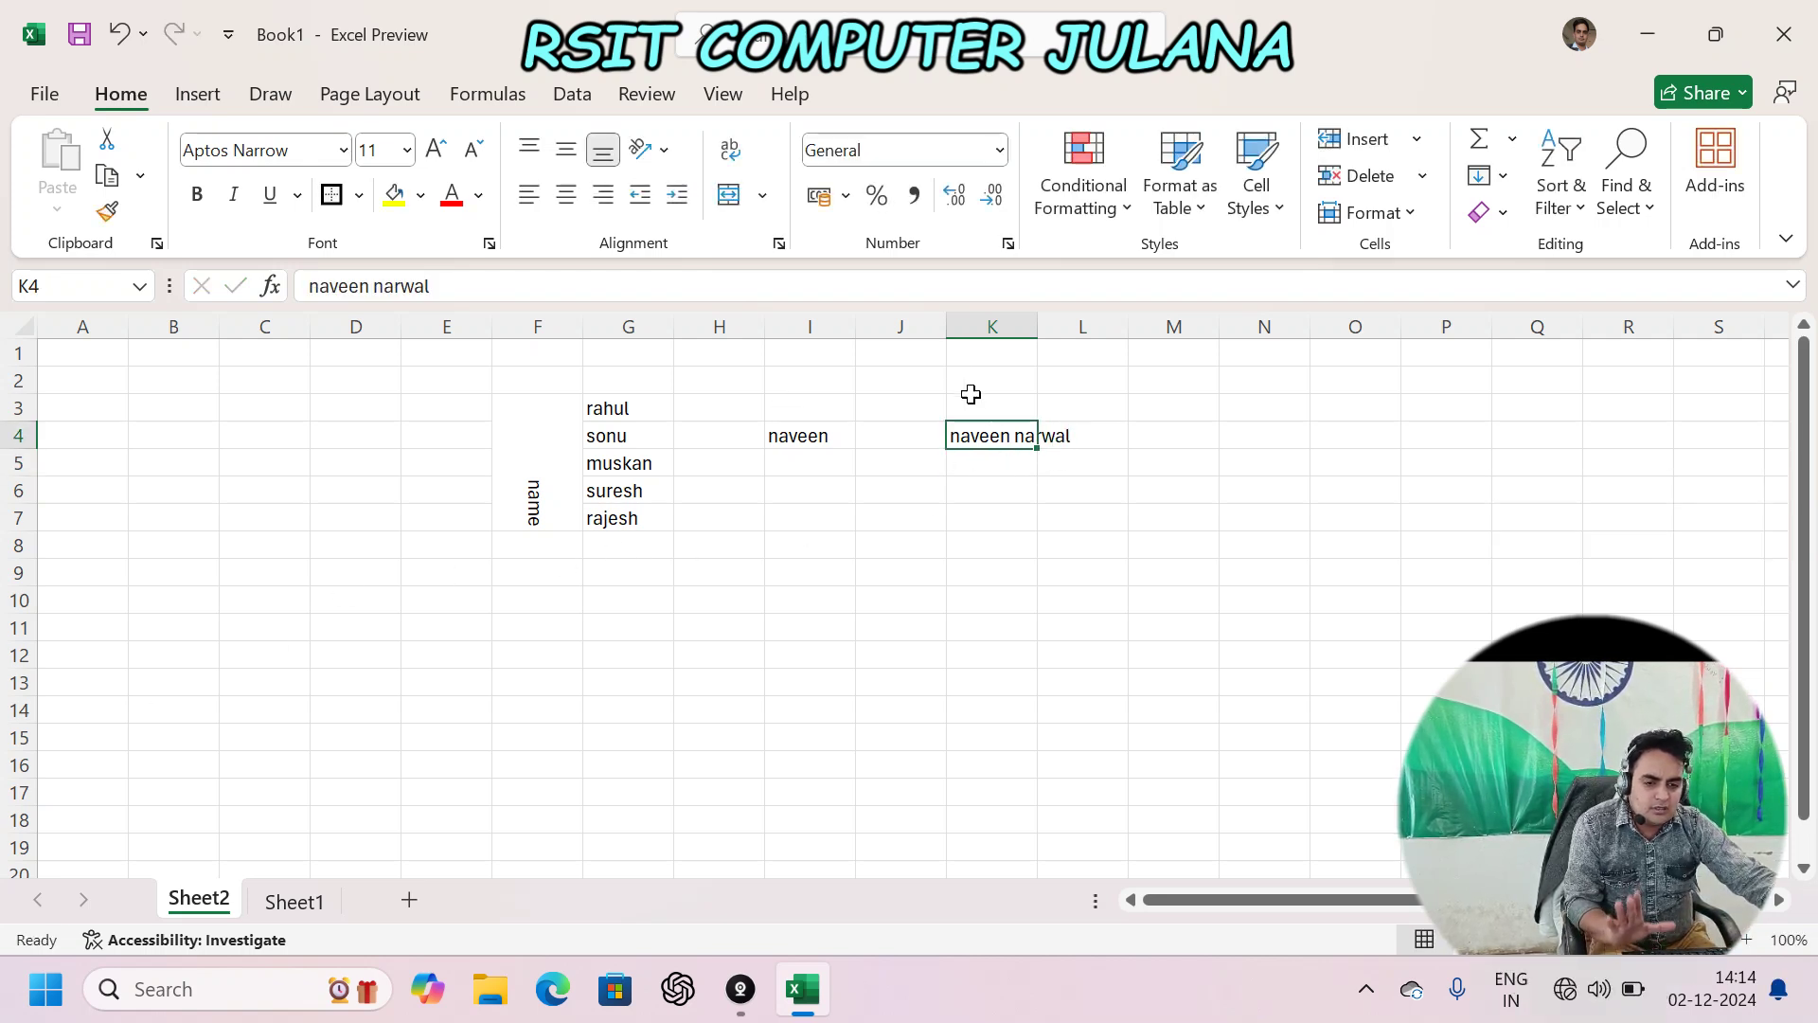
pyautogui.click(730, 149)
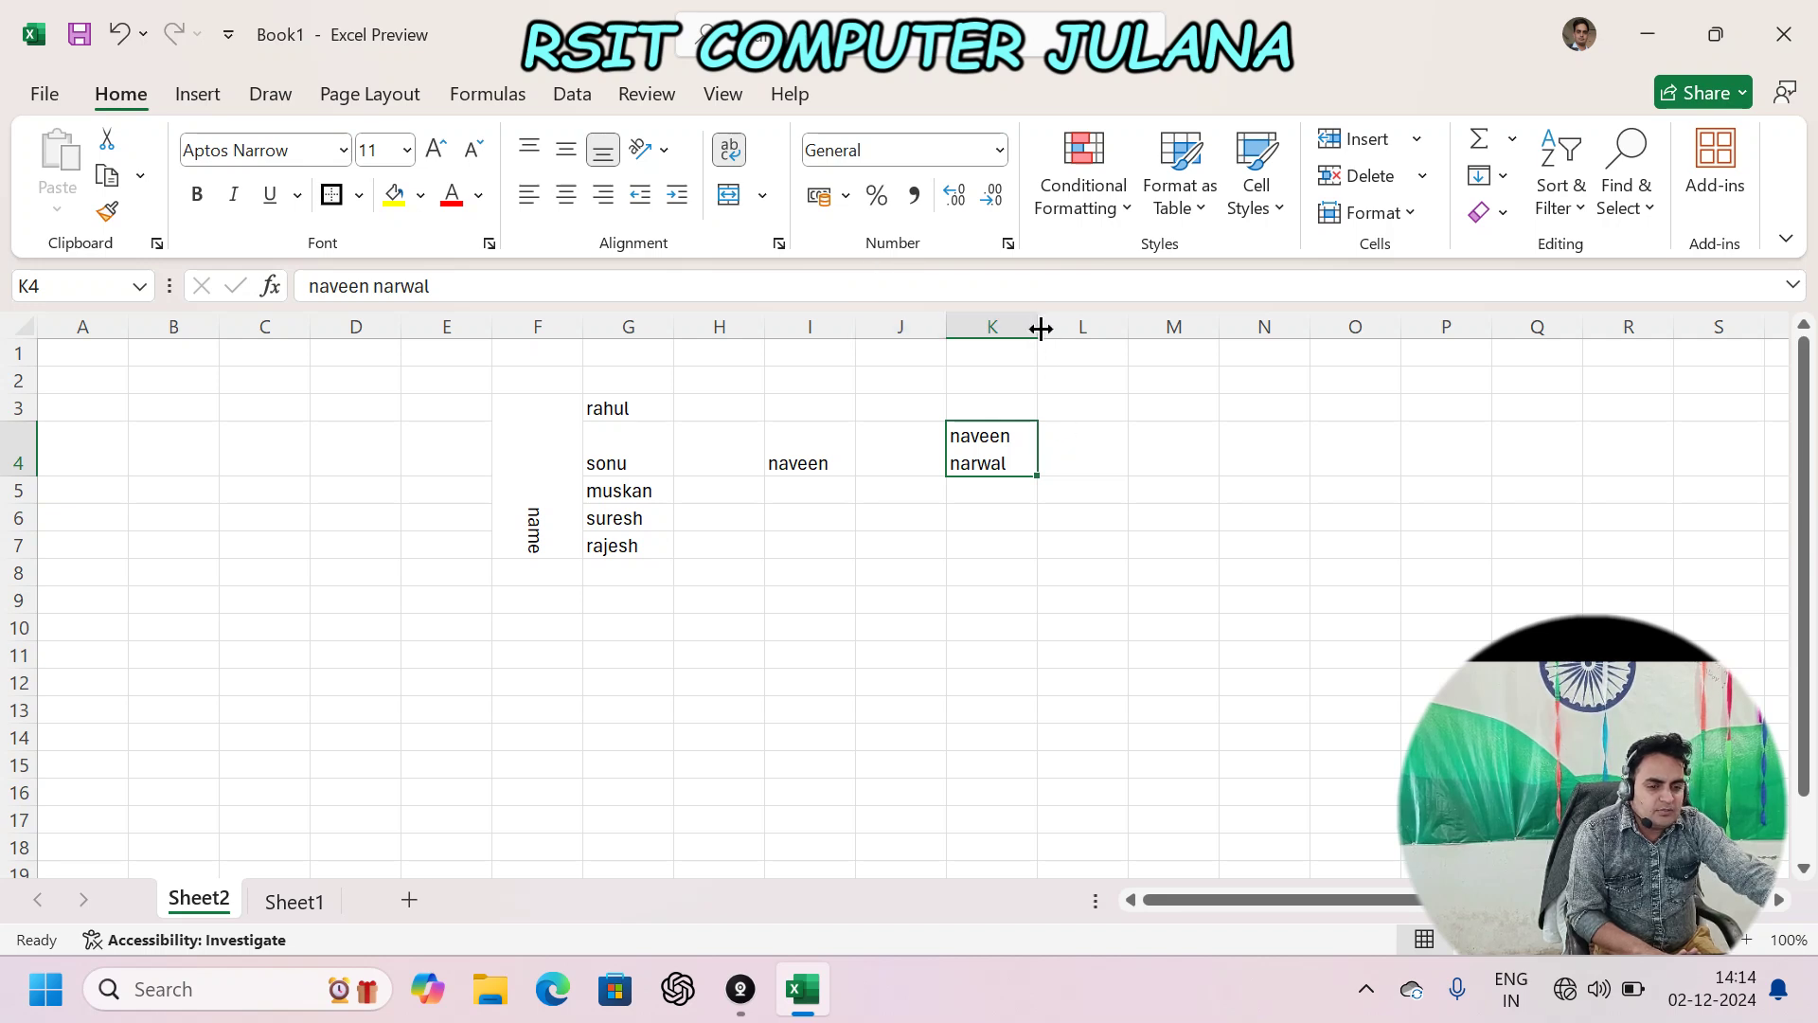
pyautogui.moveTo(1041, 328); pyautogui.dragTo(1162, 327)
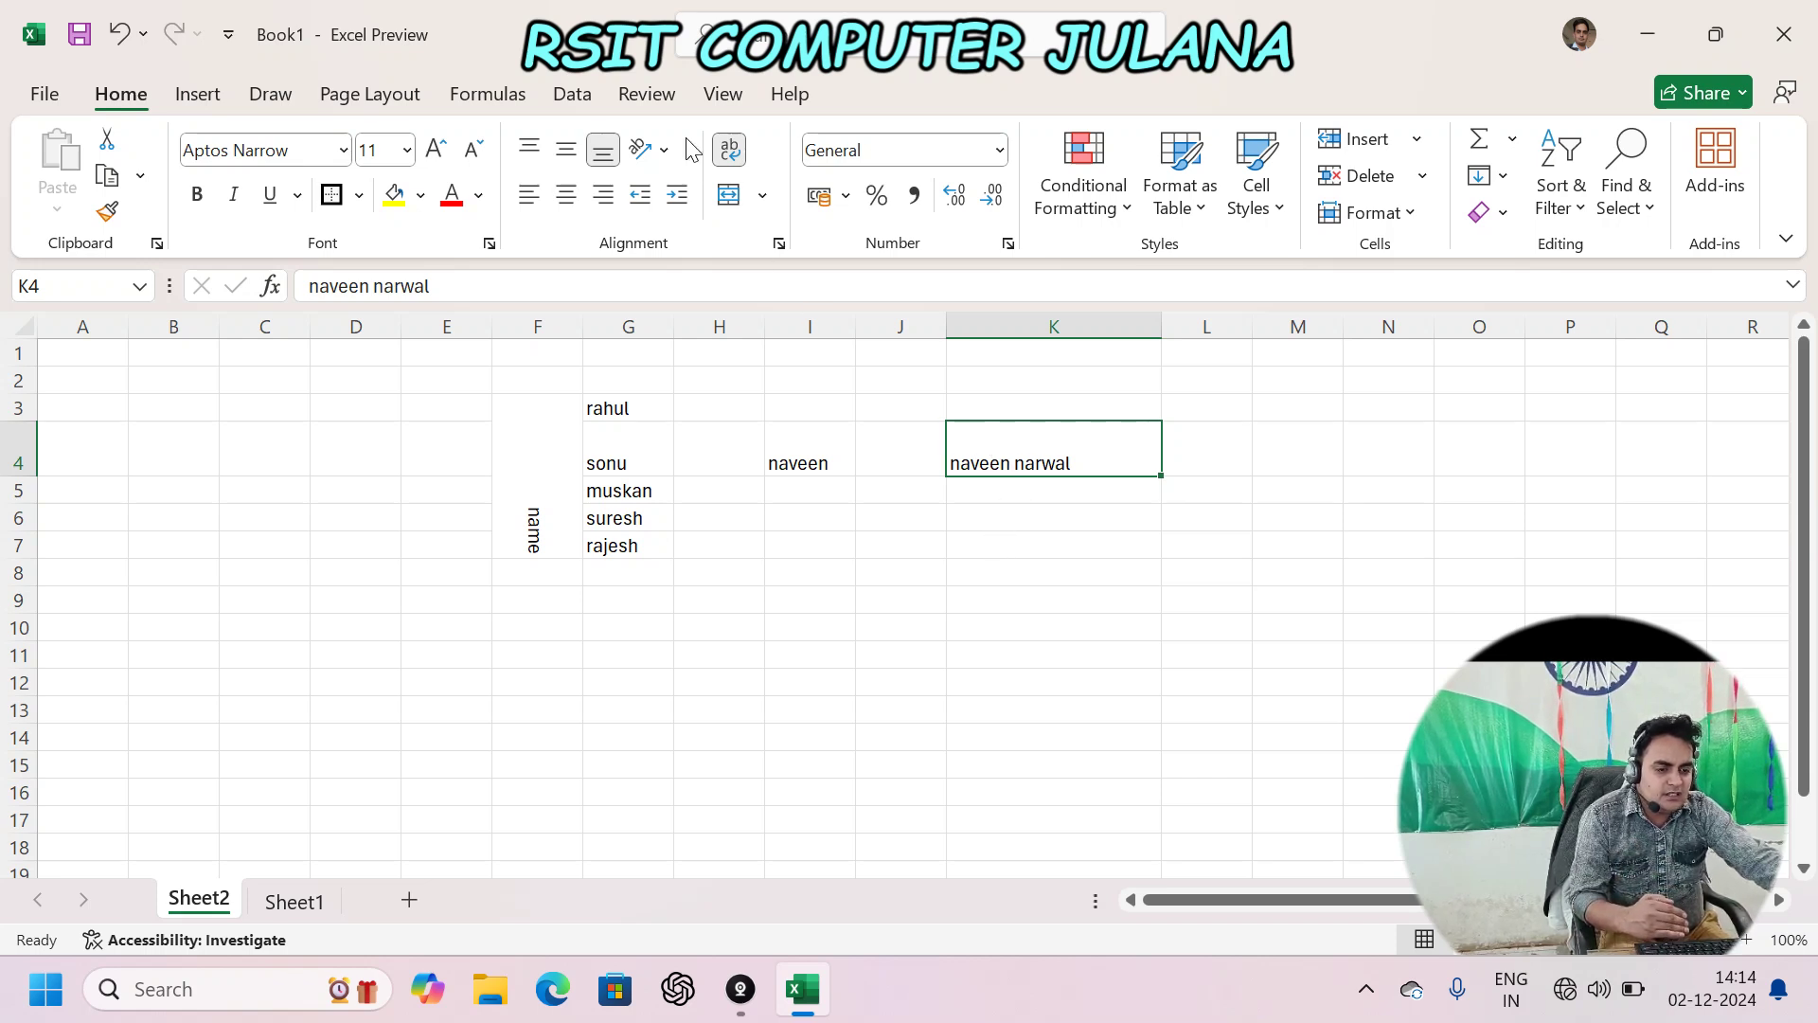
# - Enter a first name and surname on two lines in J6 using Alt+Enter
pyautogui.click(895, 529)
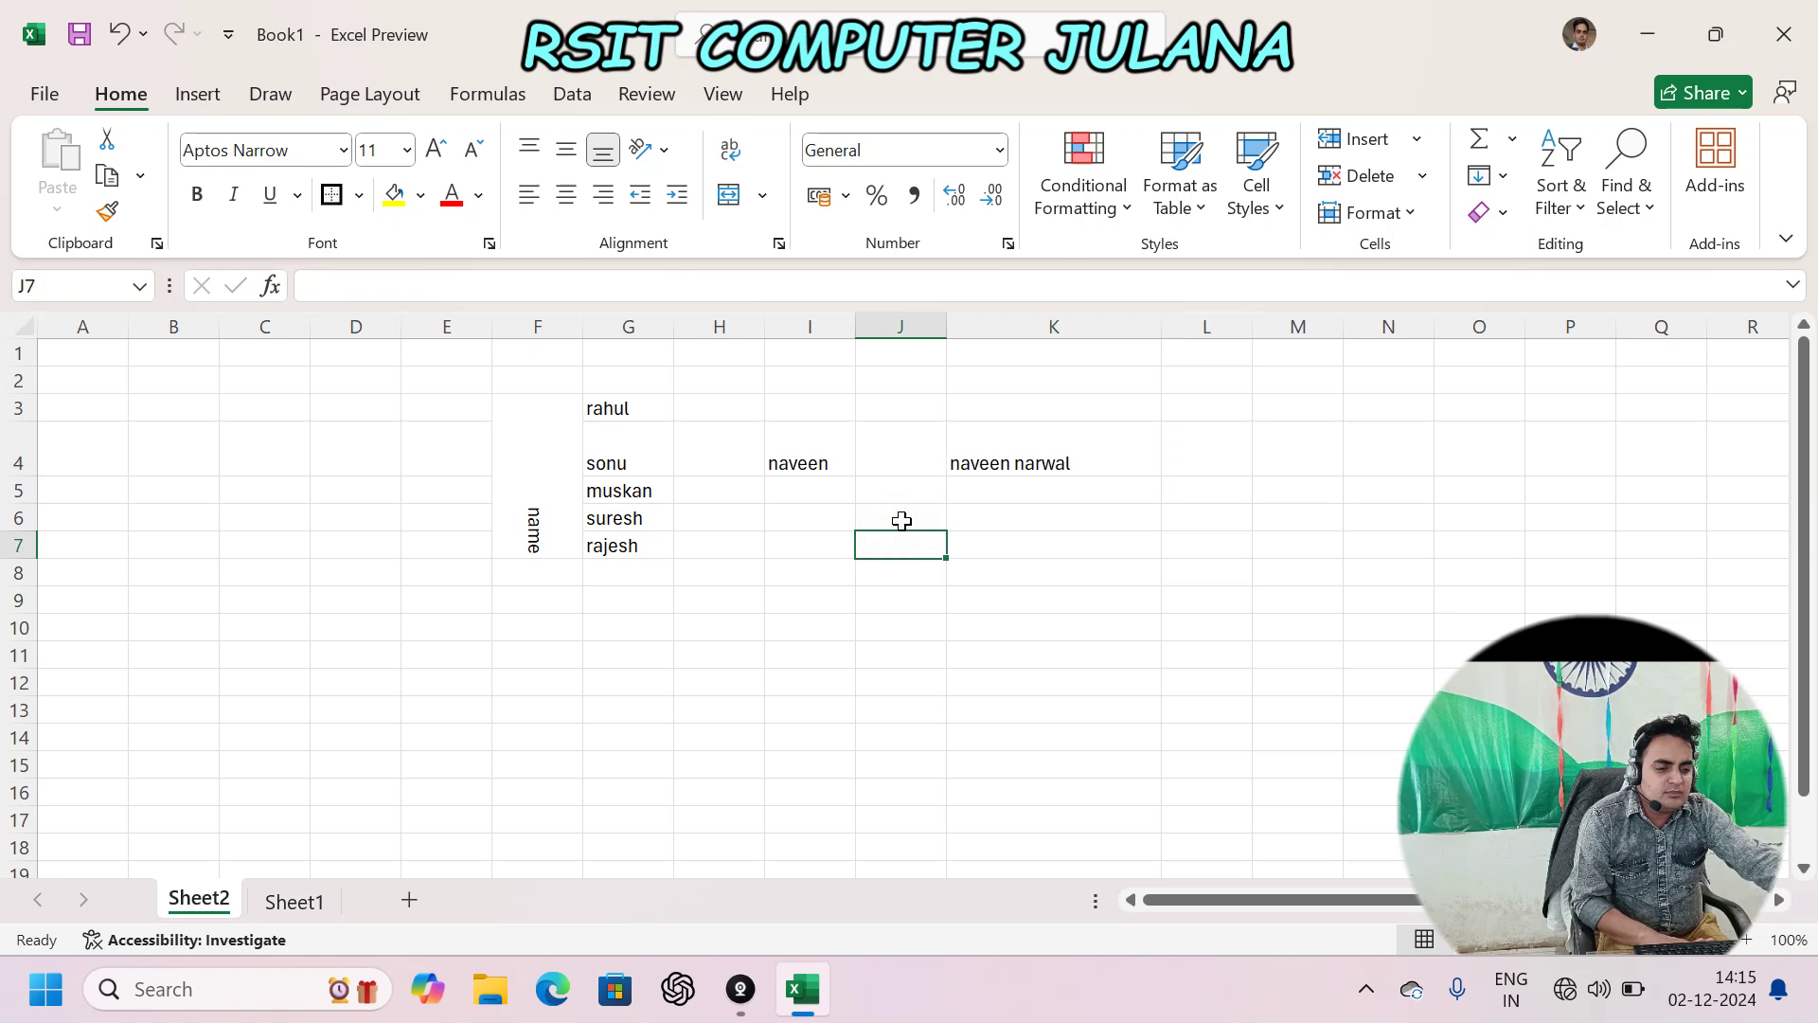
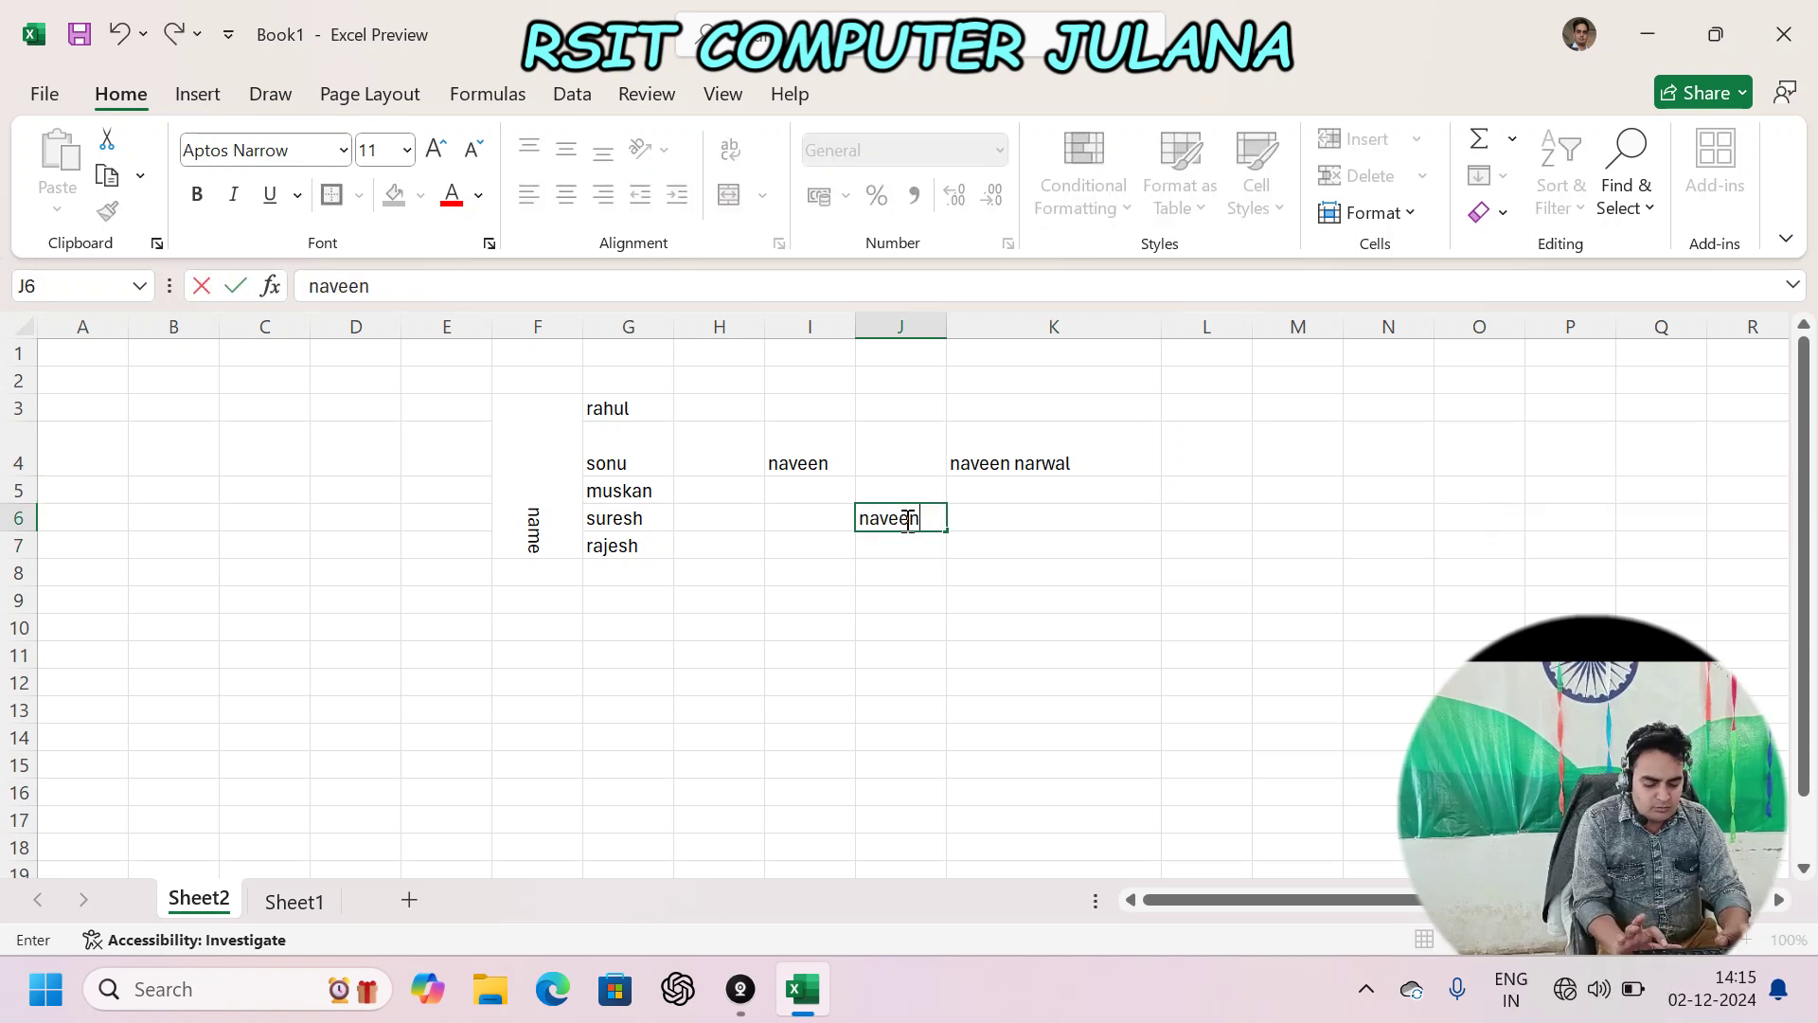
pyautogui.hotkey('alt', 'Return')
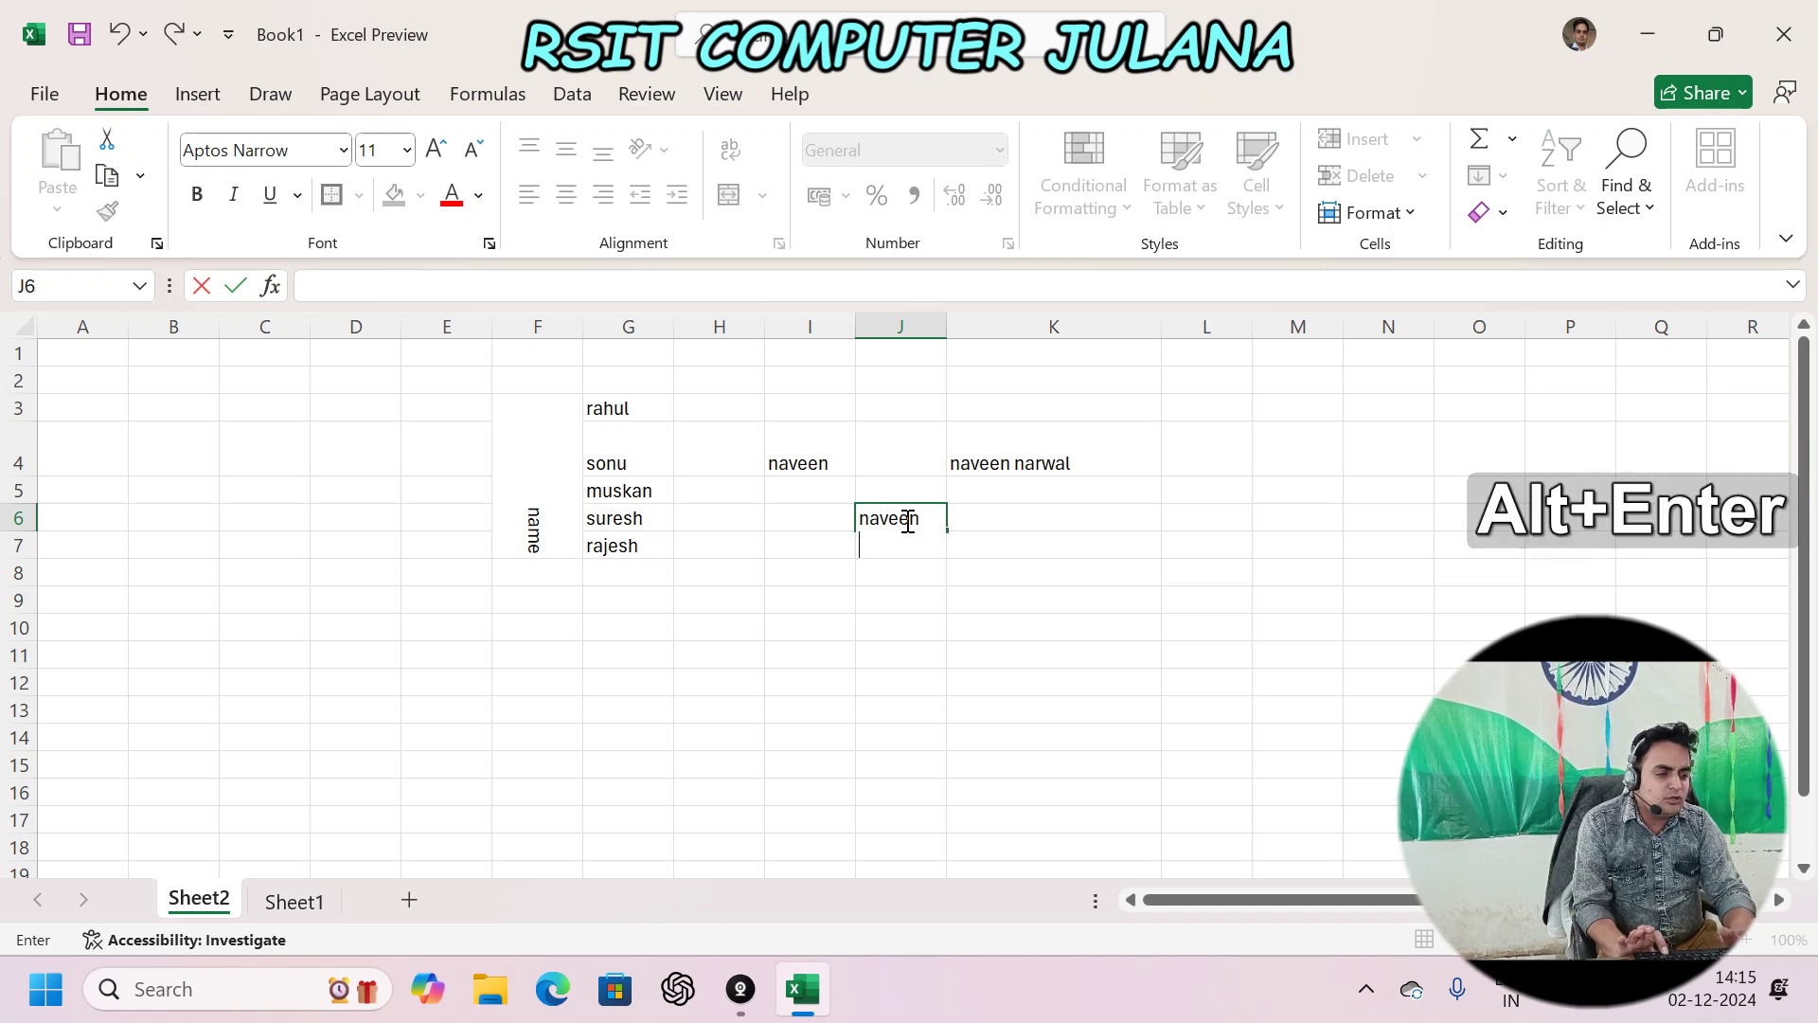
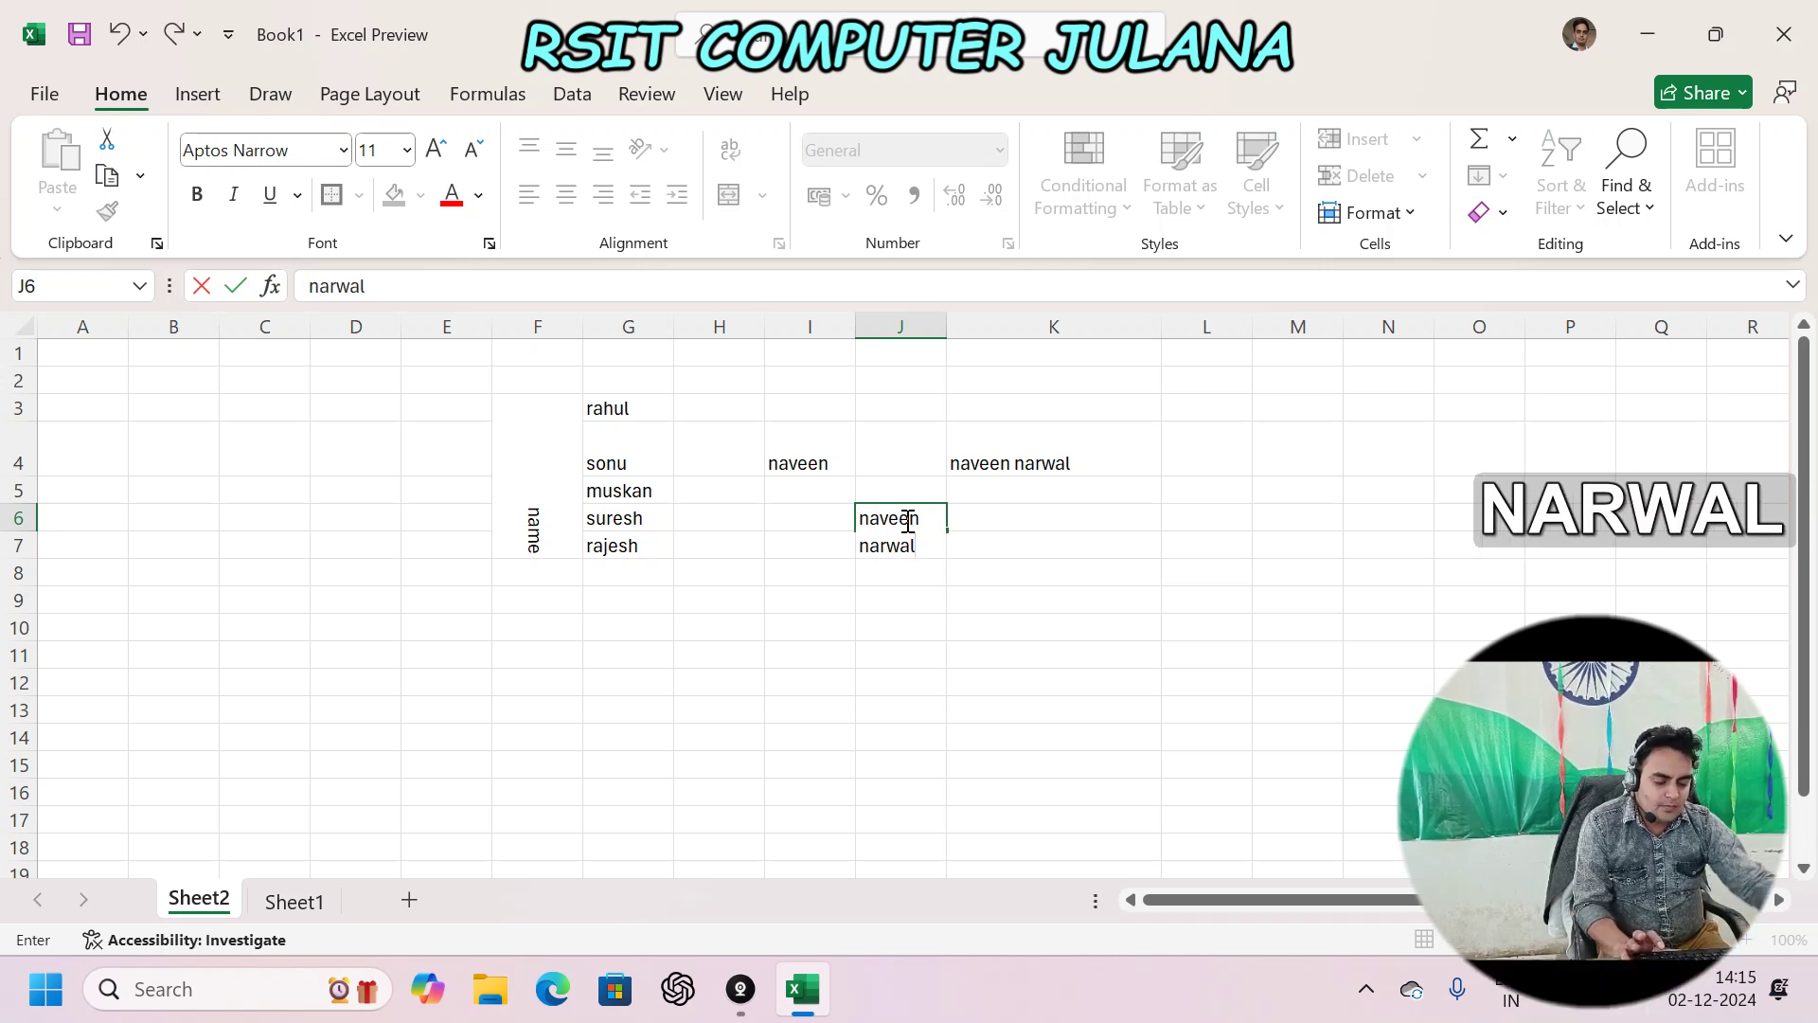
pyautogui.press('Return')
pyautogui.press('Up')
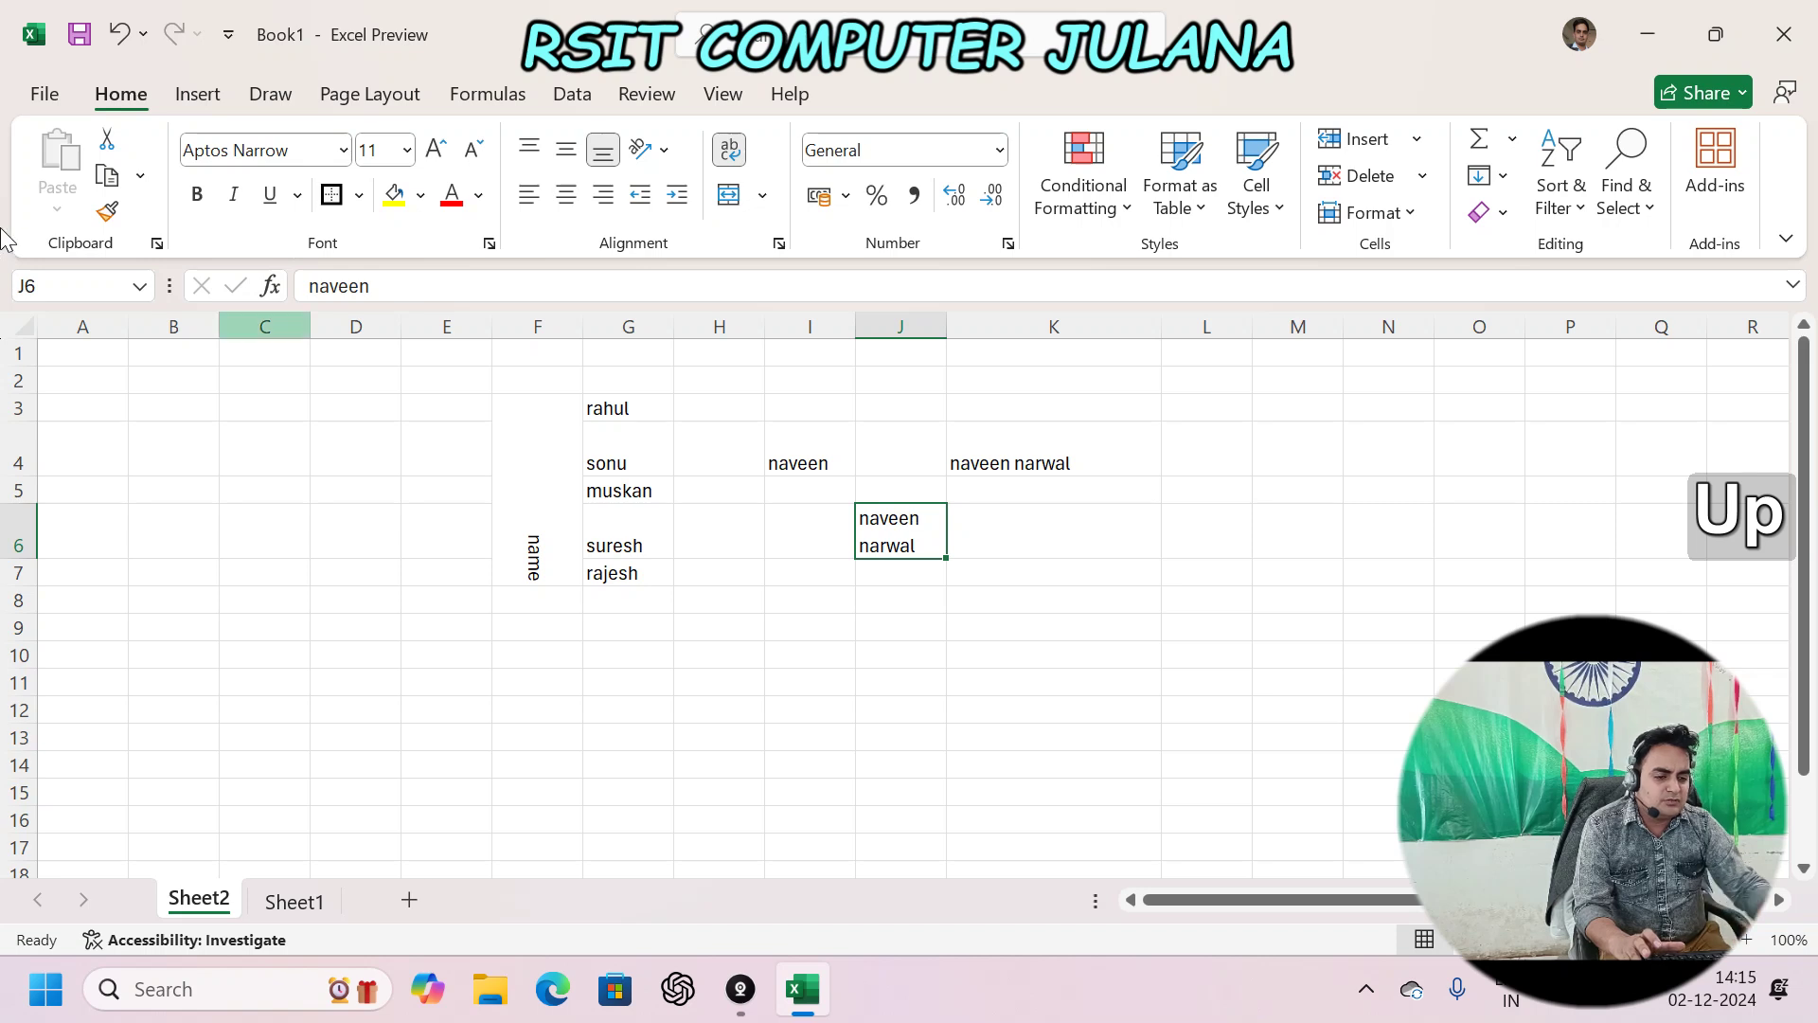
pyautogui.moveTo(945, 328); pyautogui.dragTo(932, 378)
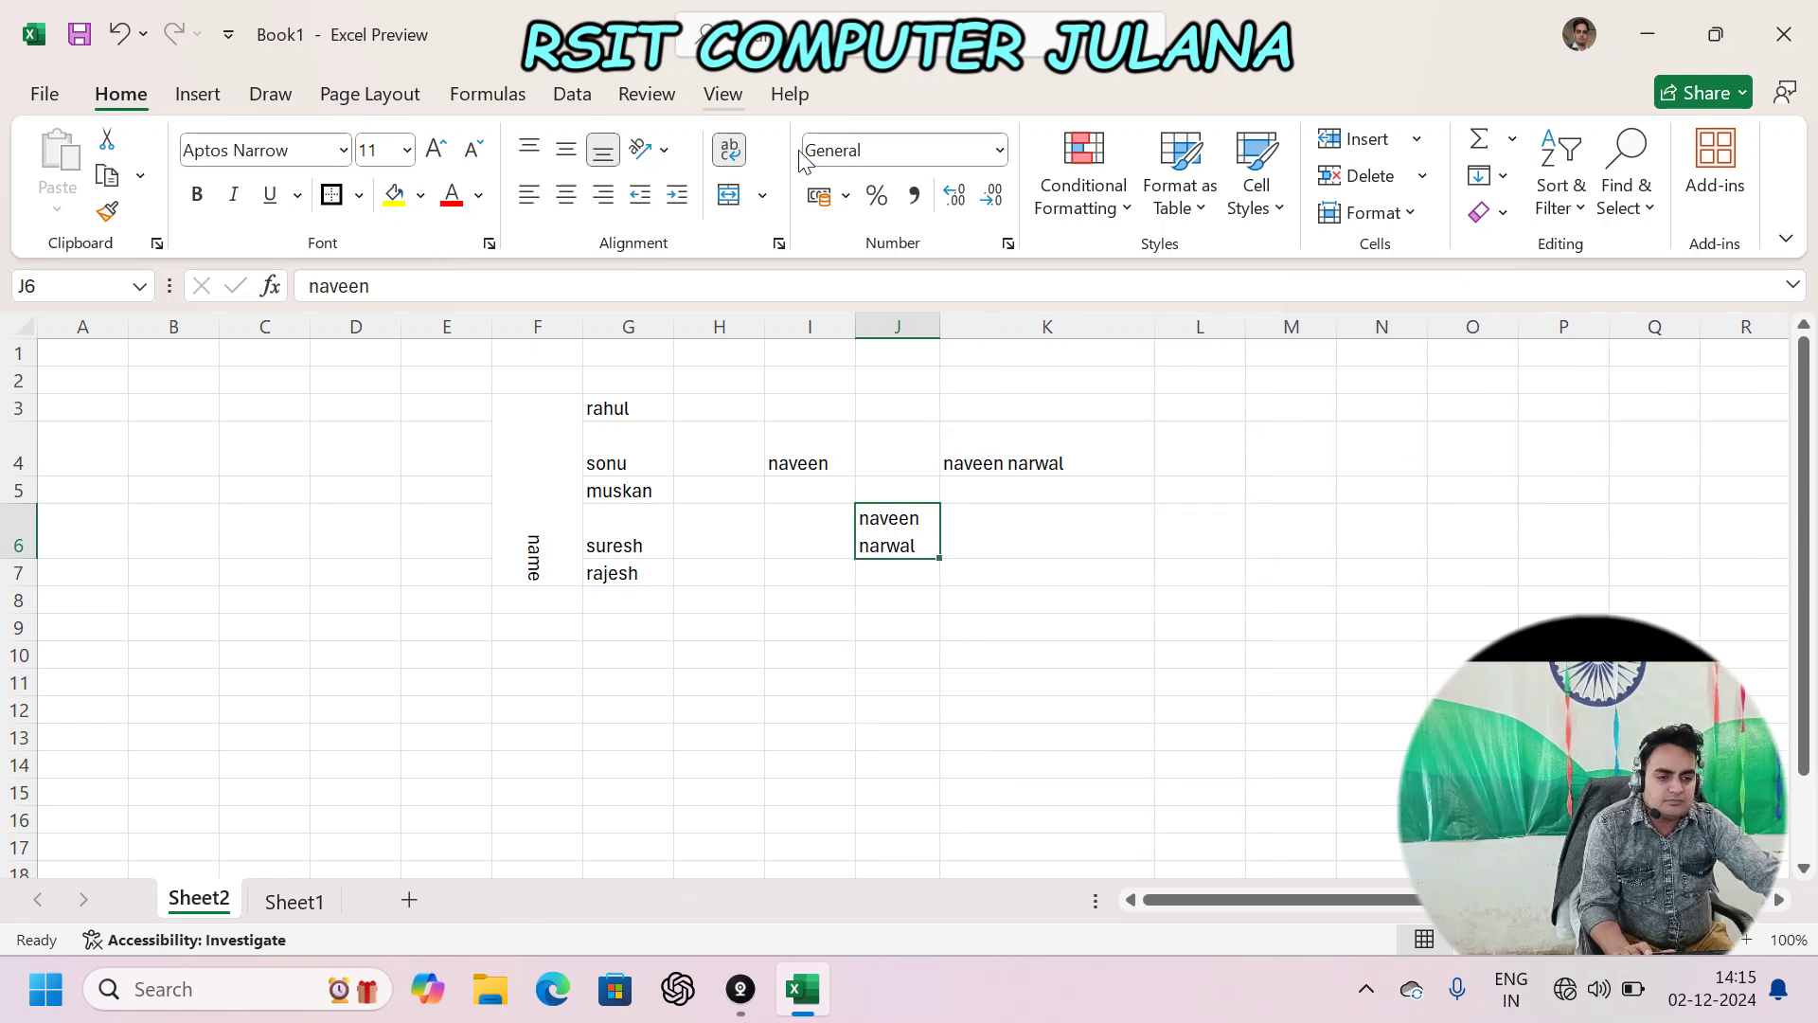
# - Merge and centre cells F9 through J10
pyautogui.click(762, 195)
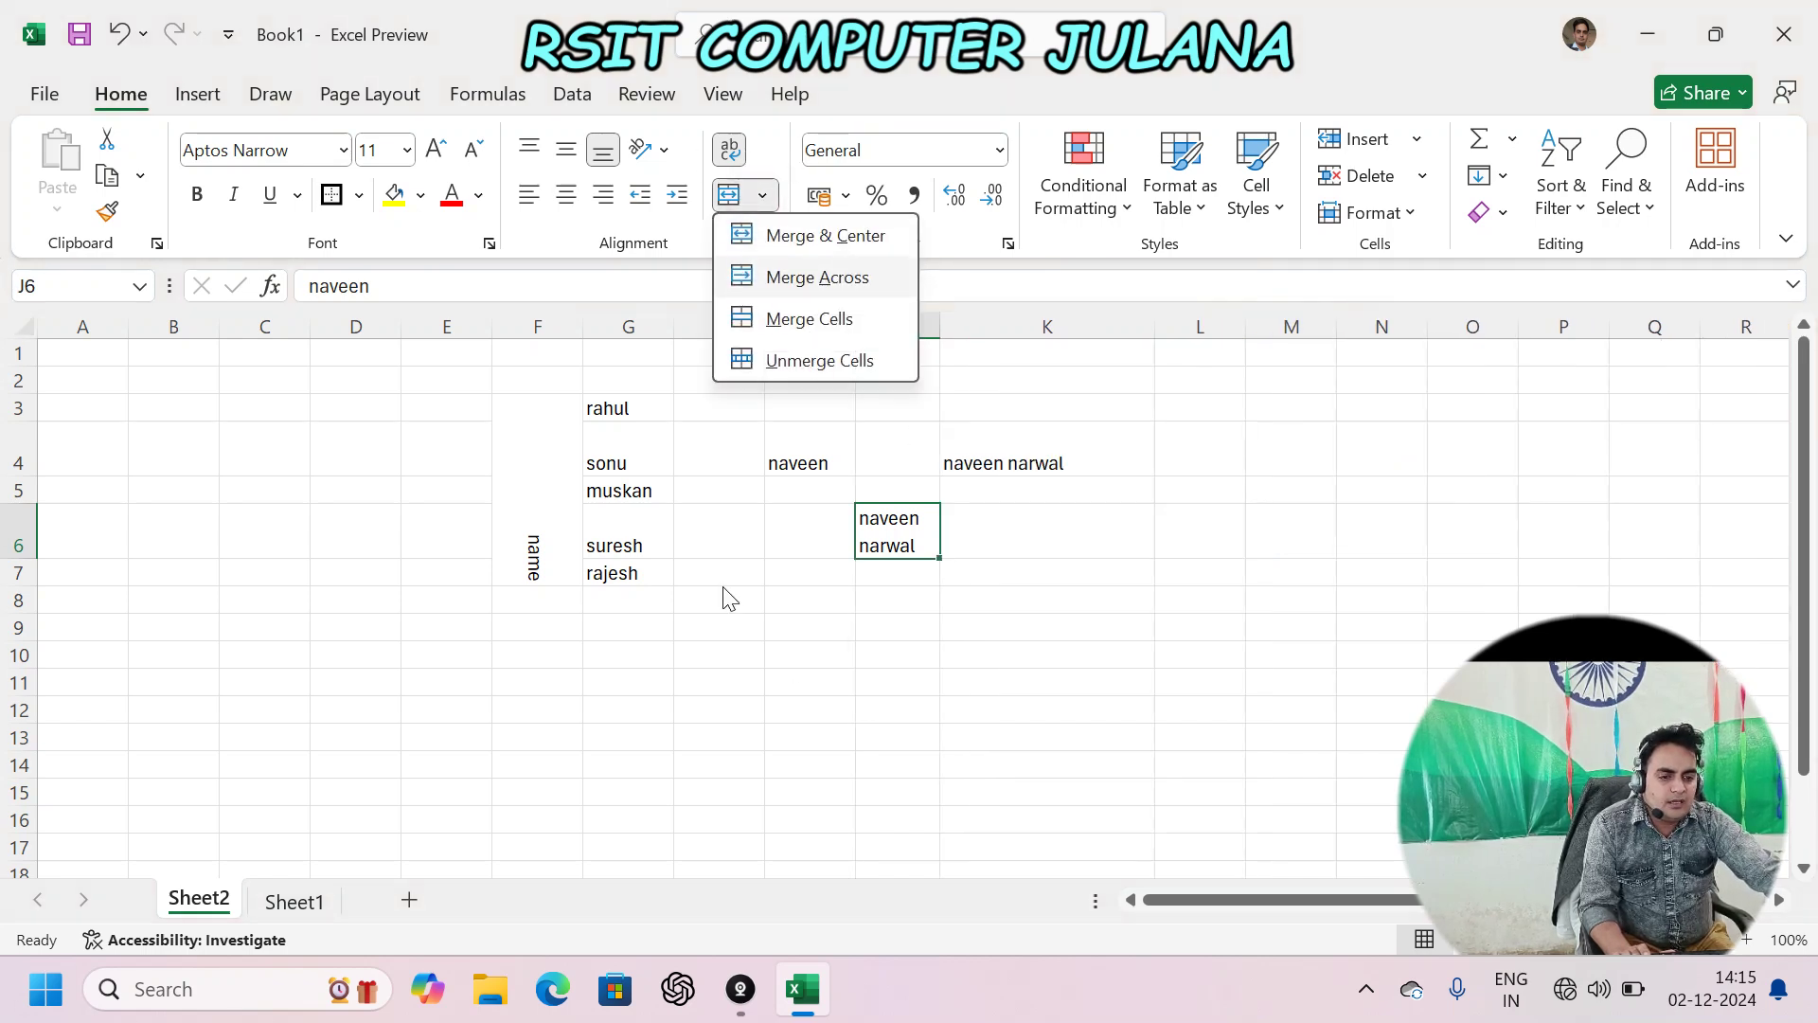
pyautogui.click(743, 635)
pyautogui.click(748, 660)
pyautogui.scroll(-2, 735, 641)
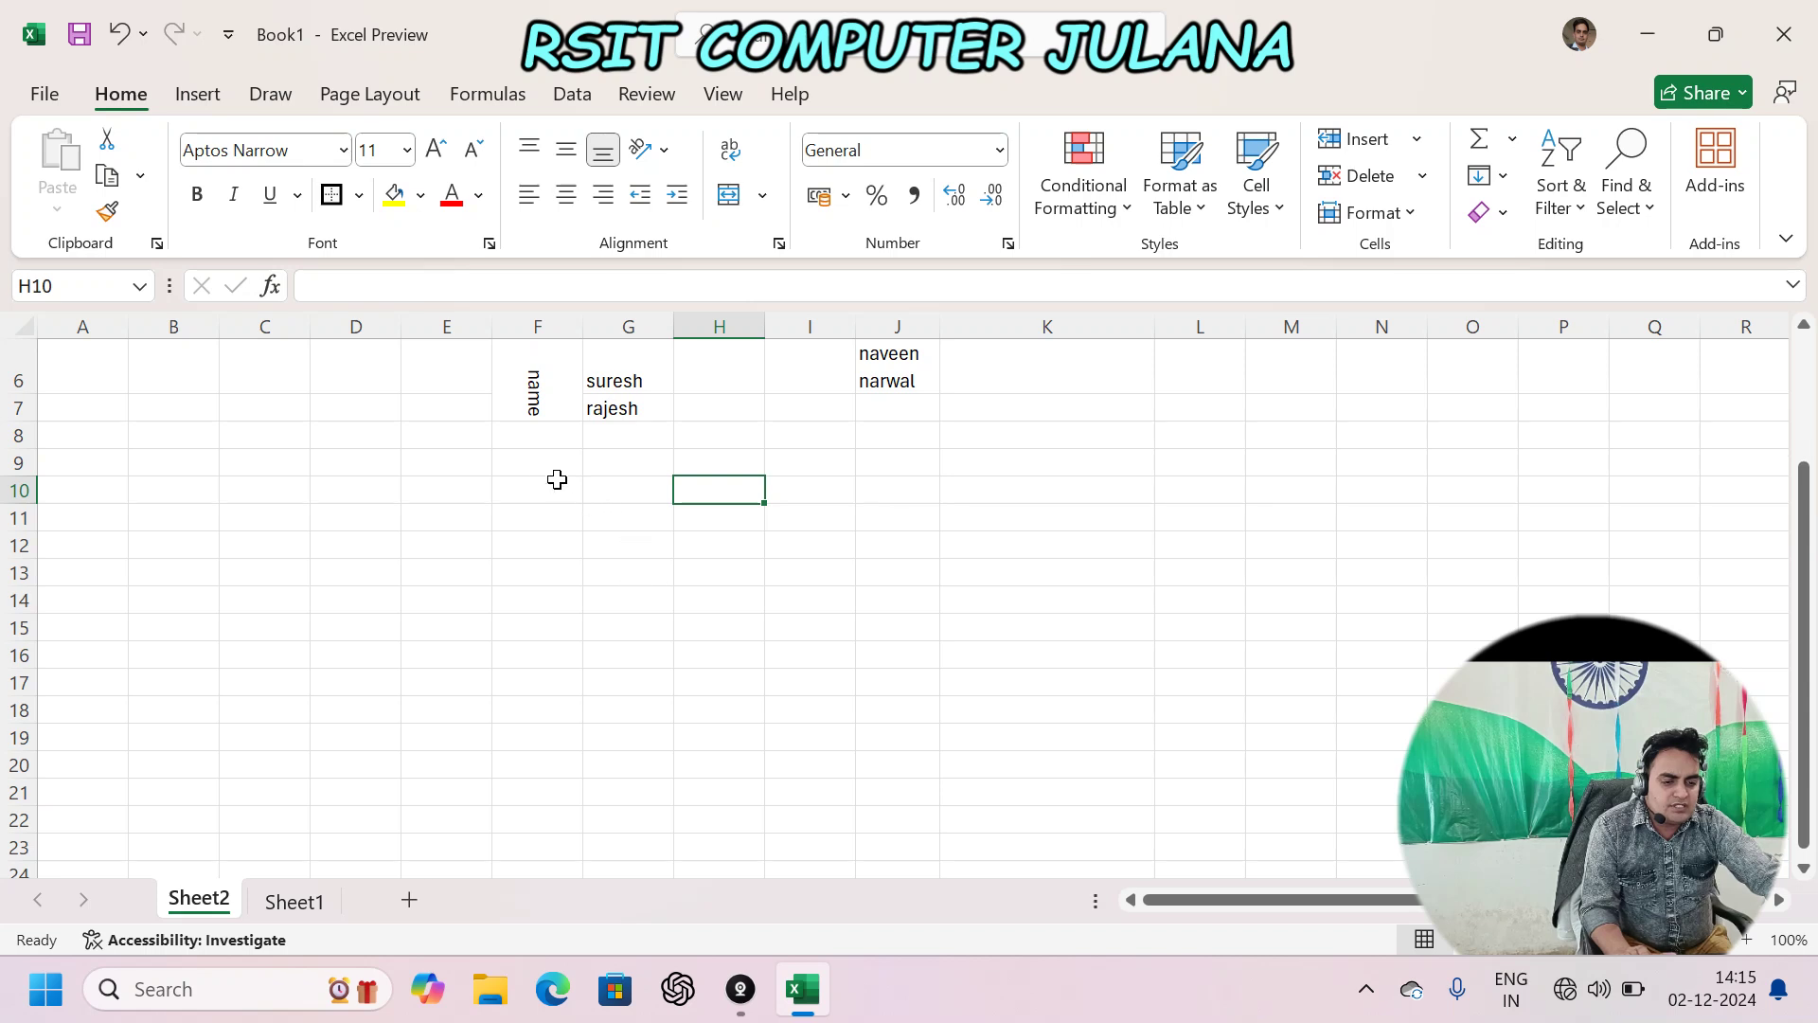
pyautogui.moveTo(536, 469); pyautogui.dragTo(885, 495)
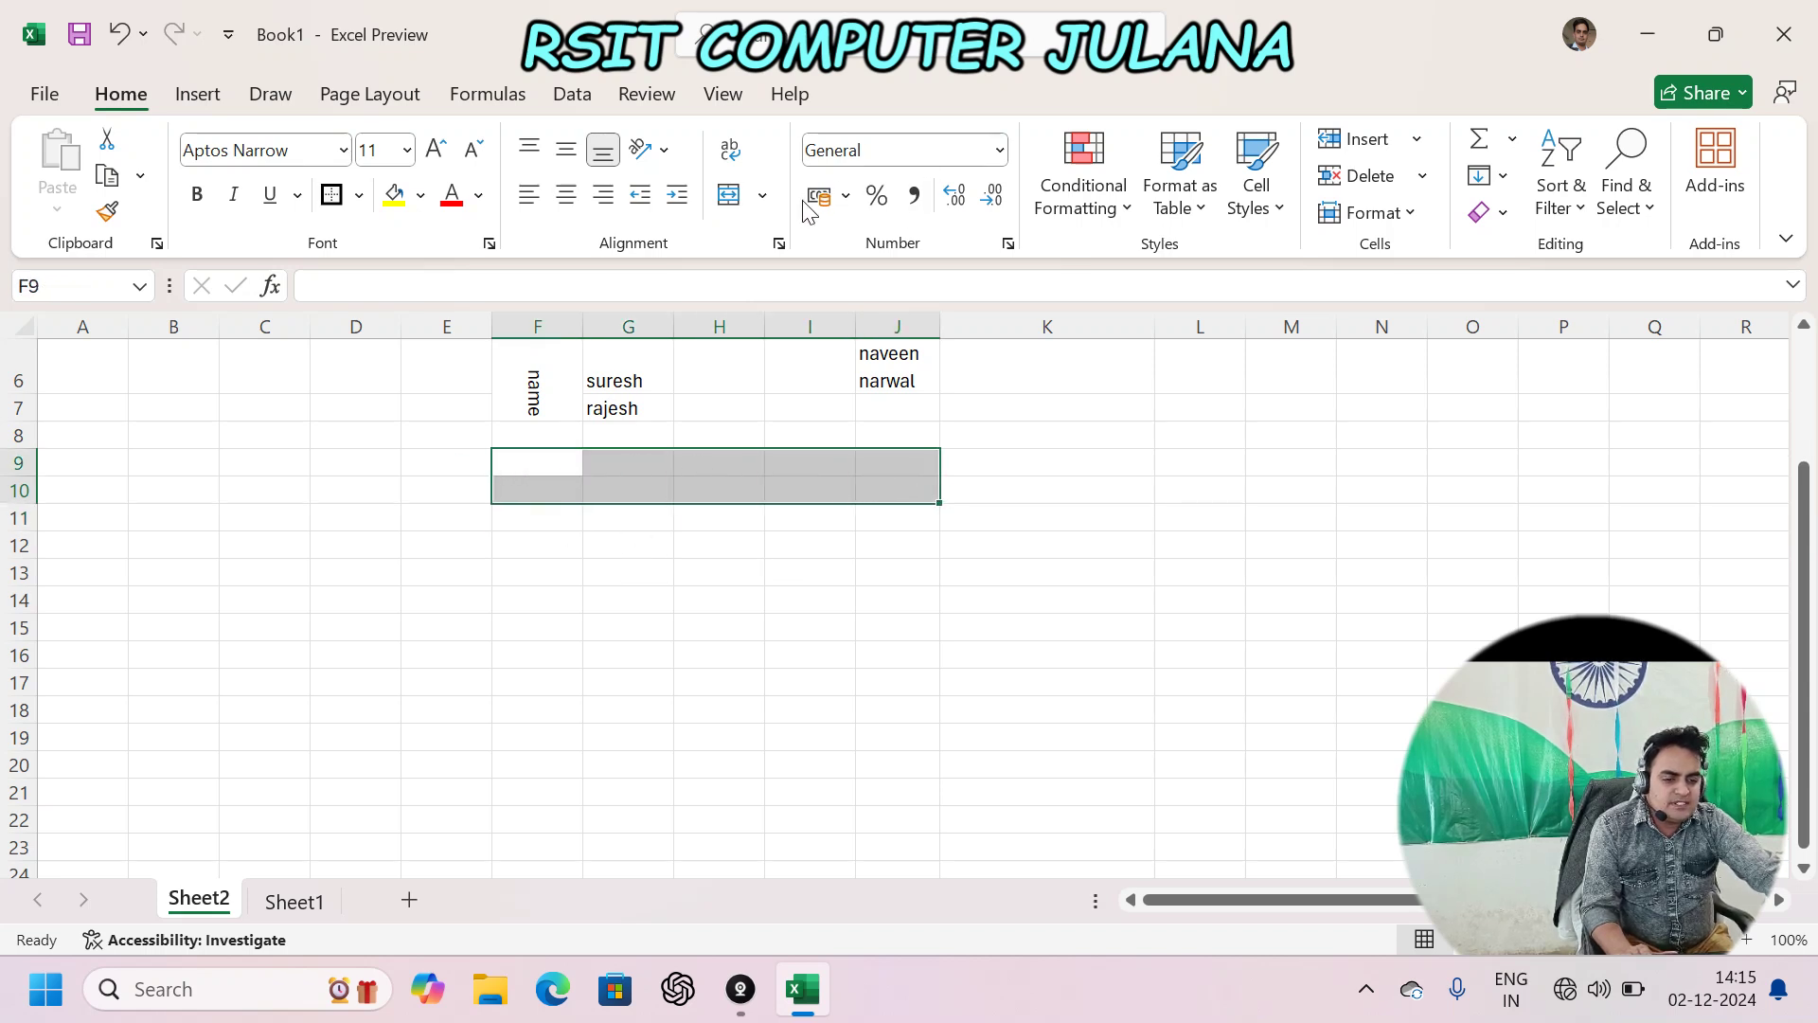
pyautogui.click(762, 194)
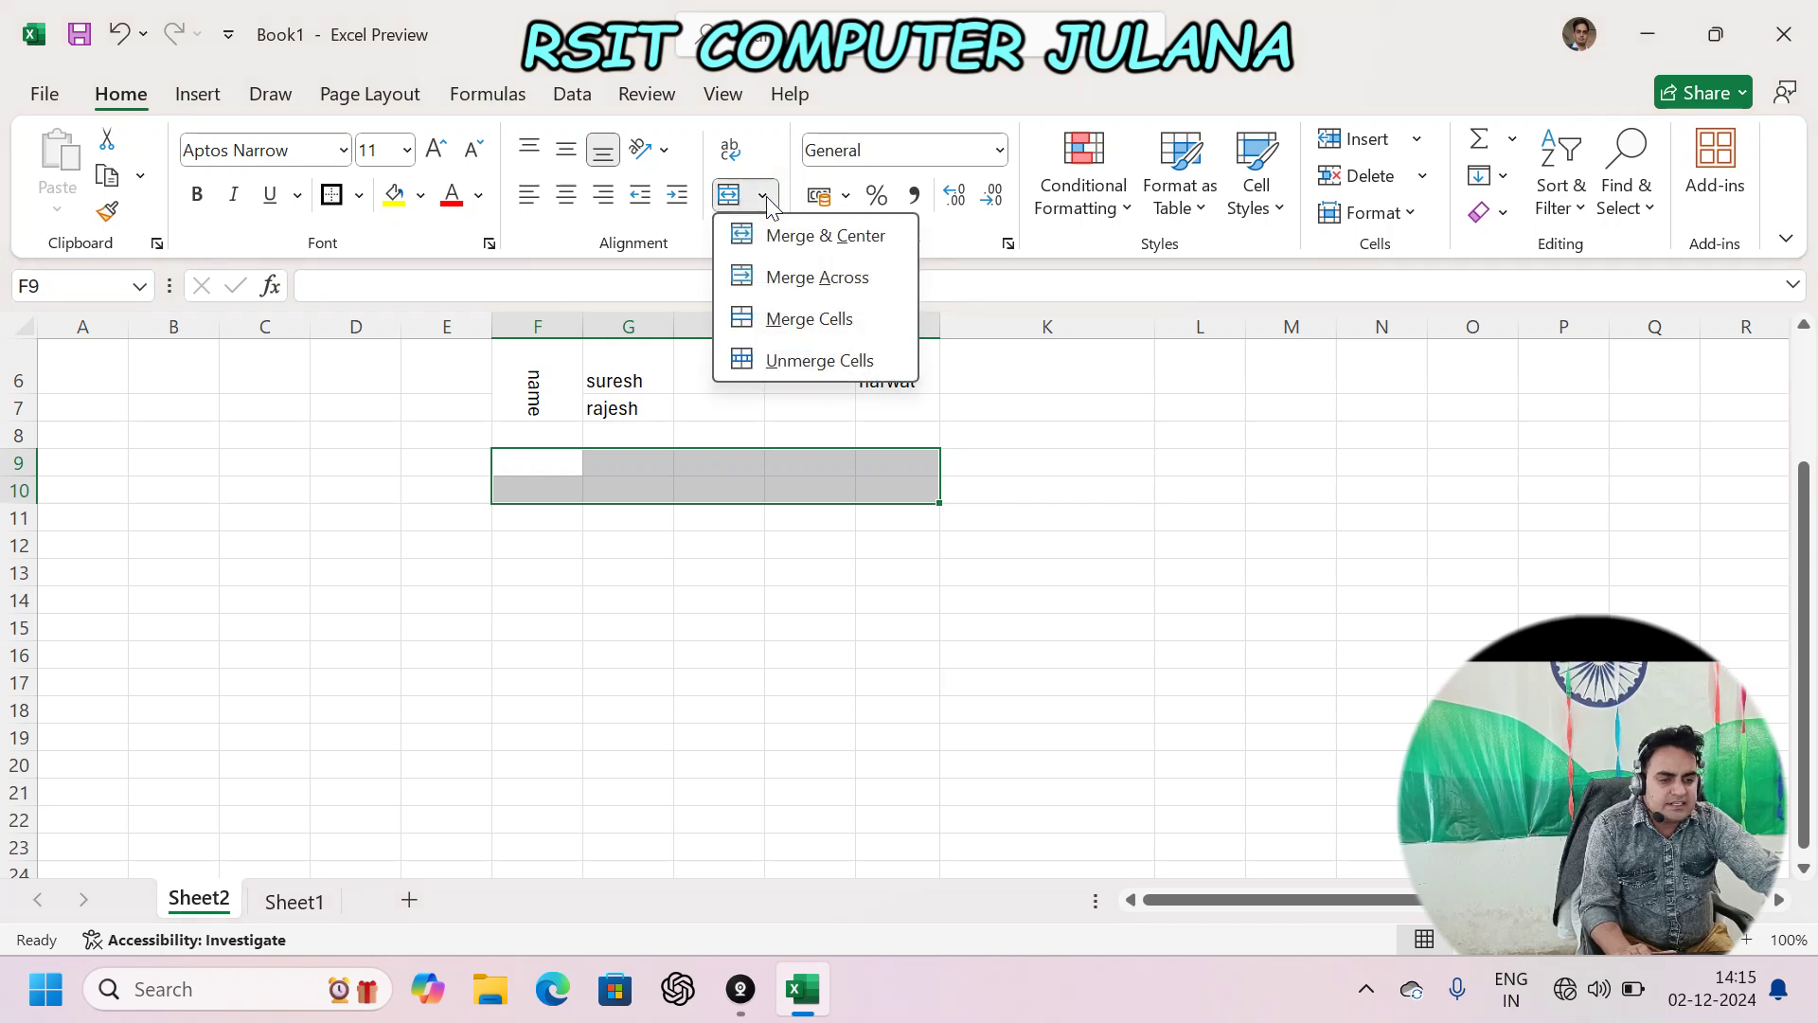
pyautogui.click(824, 237)
# - Enter the title 'rsit computer' in the merged F9:J10 cell
pyautogui.click(731, 478)
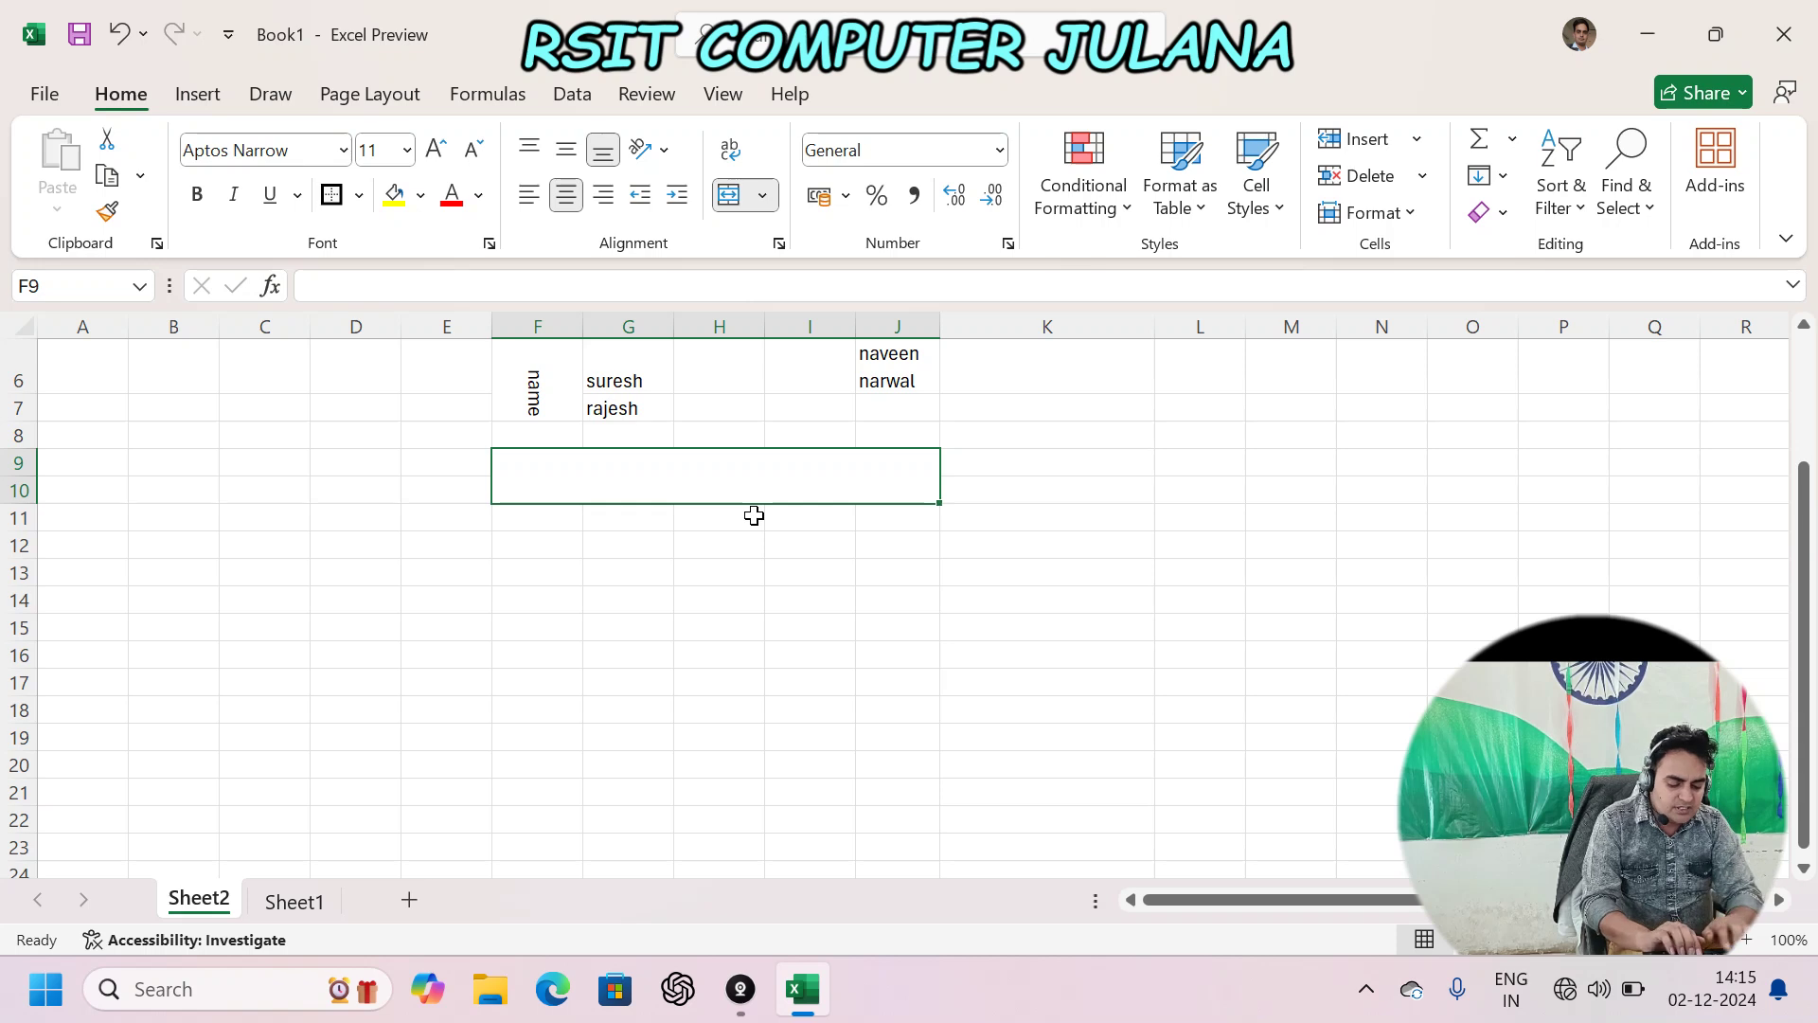
pyautogui.write('rsit com')
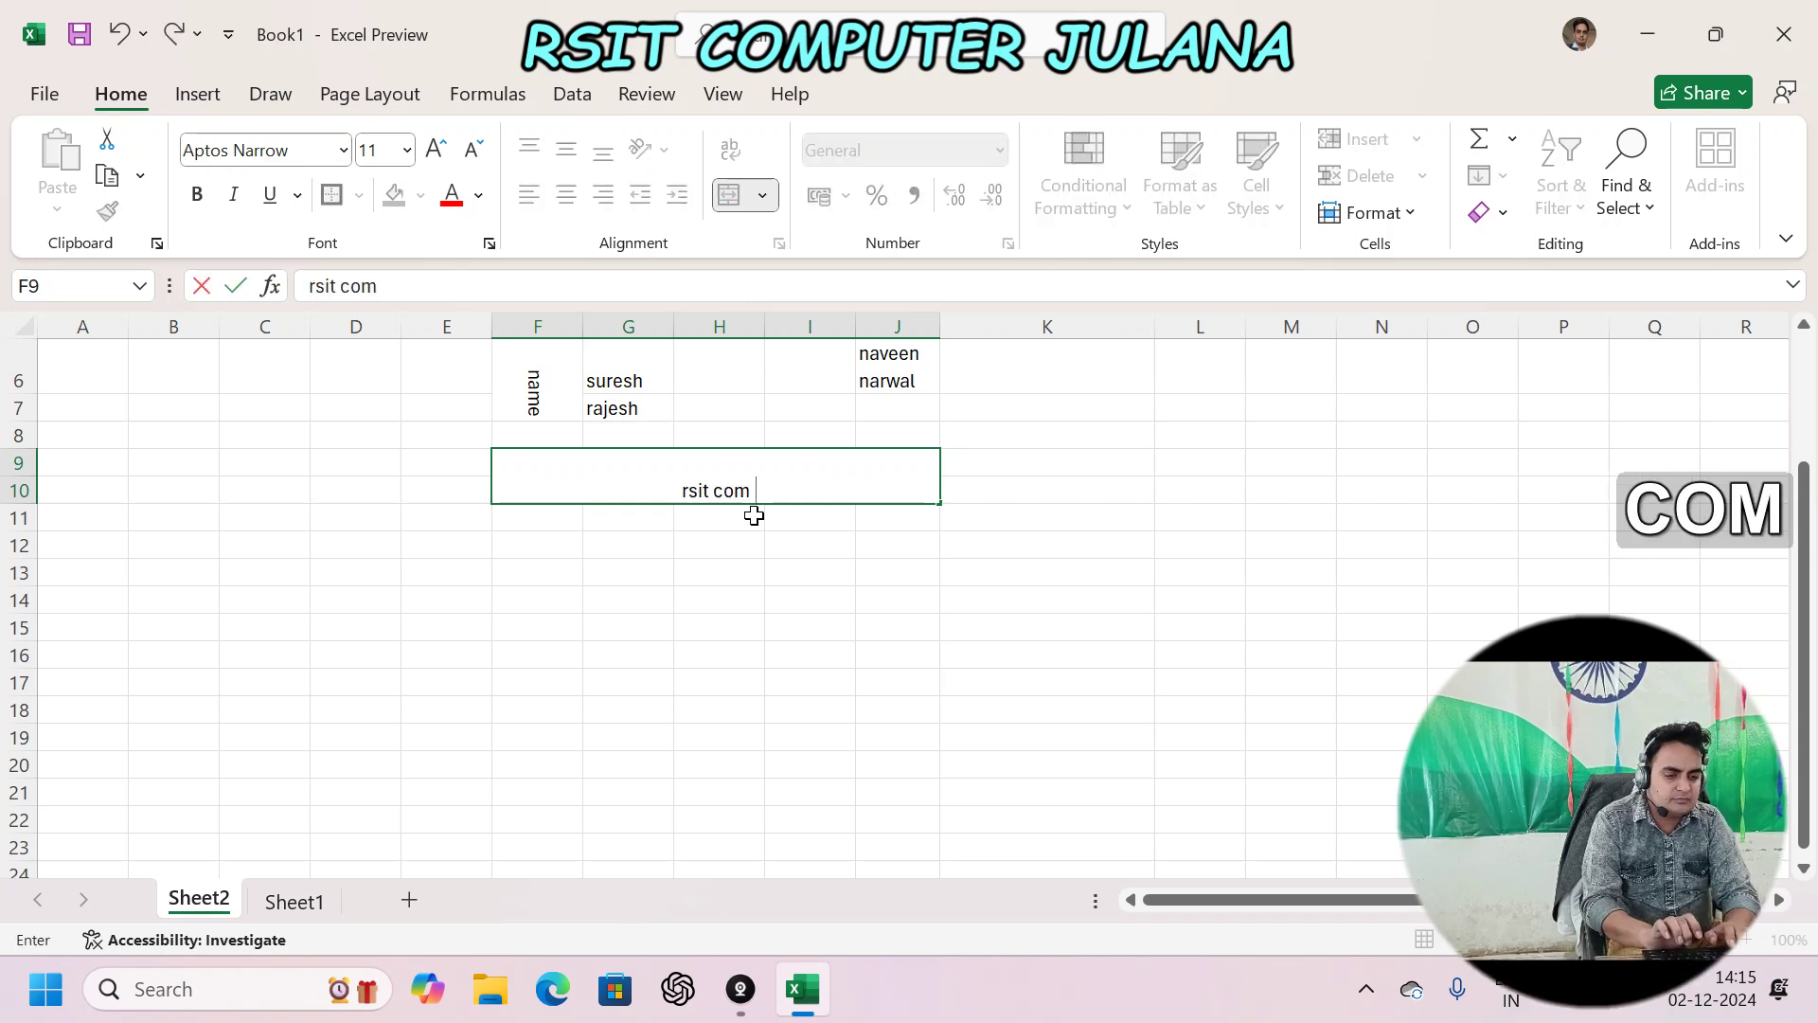
pyautogui.write('puter')
pyautogui.press('Return')
pyautogui.press('Up')
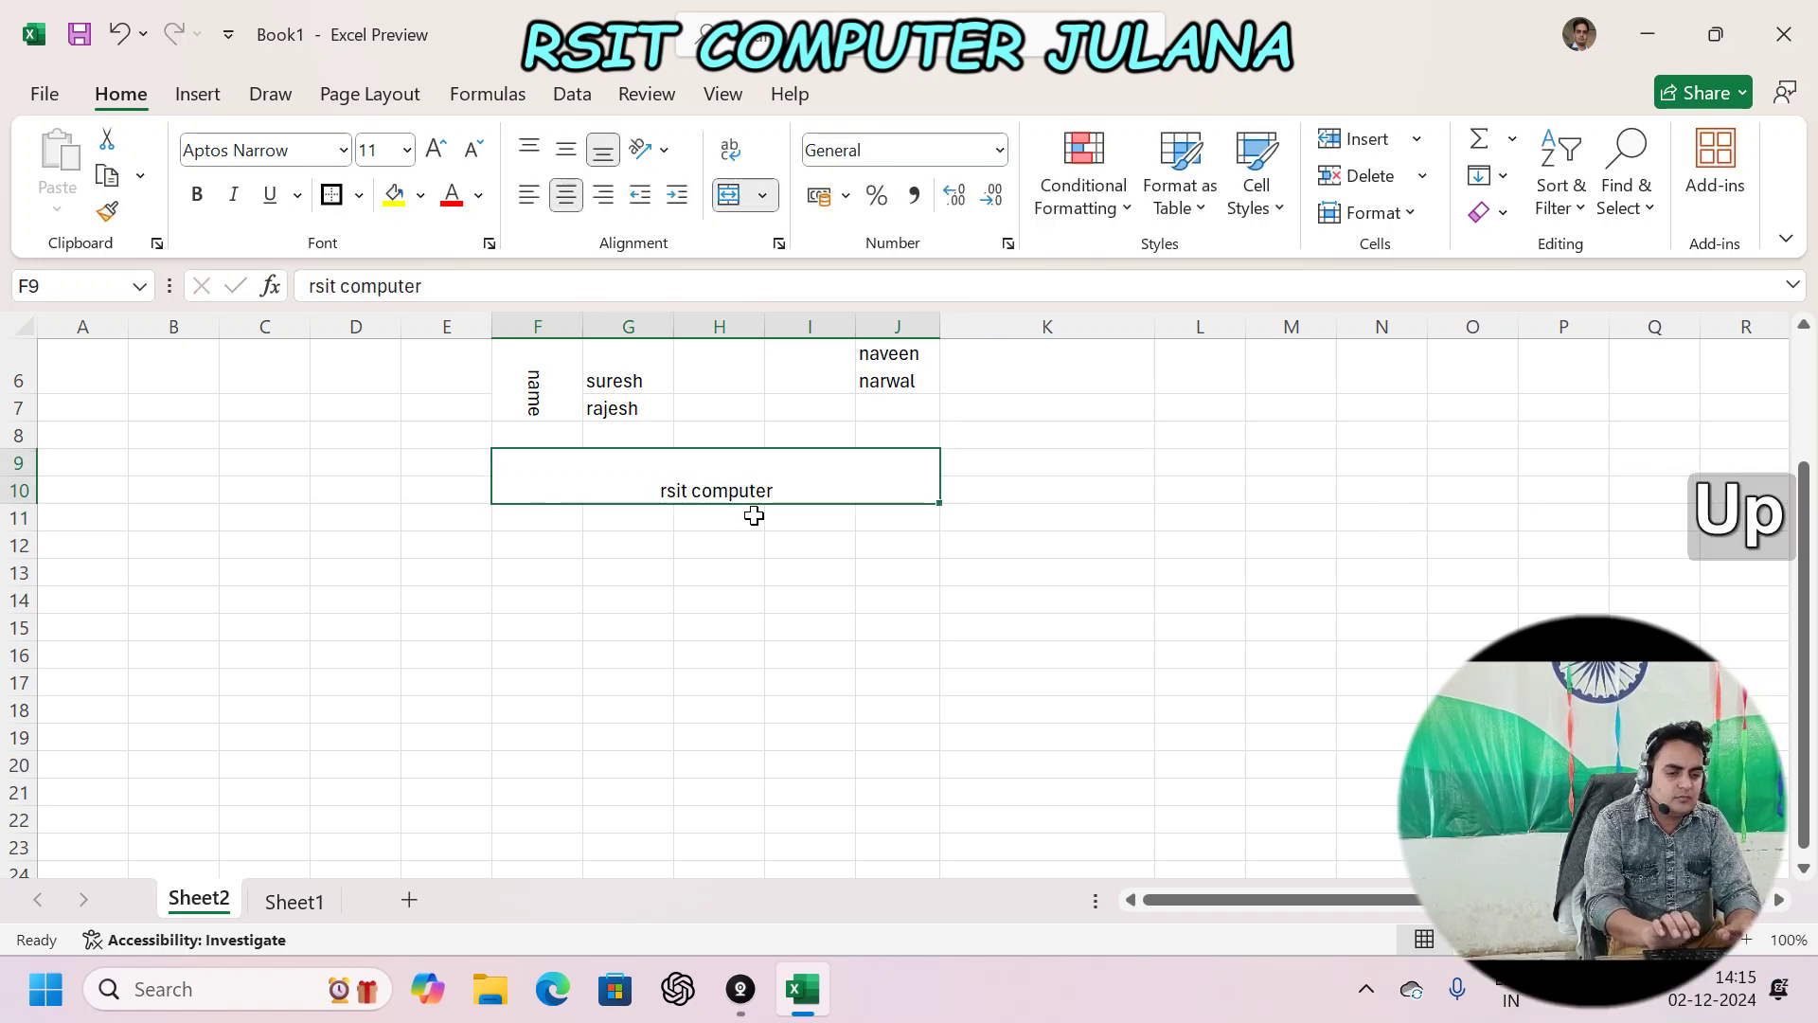
pyautogui.click(762, 195)
pyautogui.press('Escape')
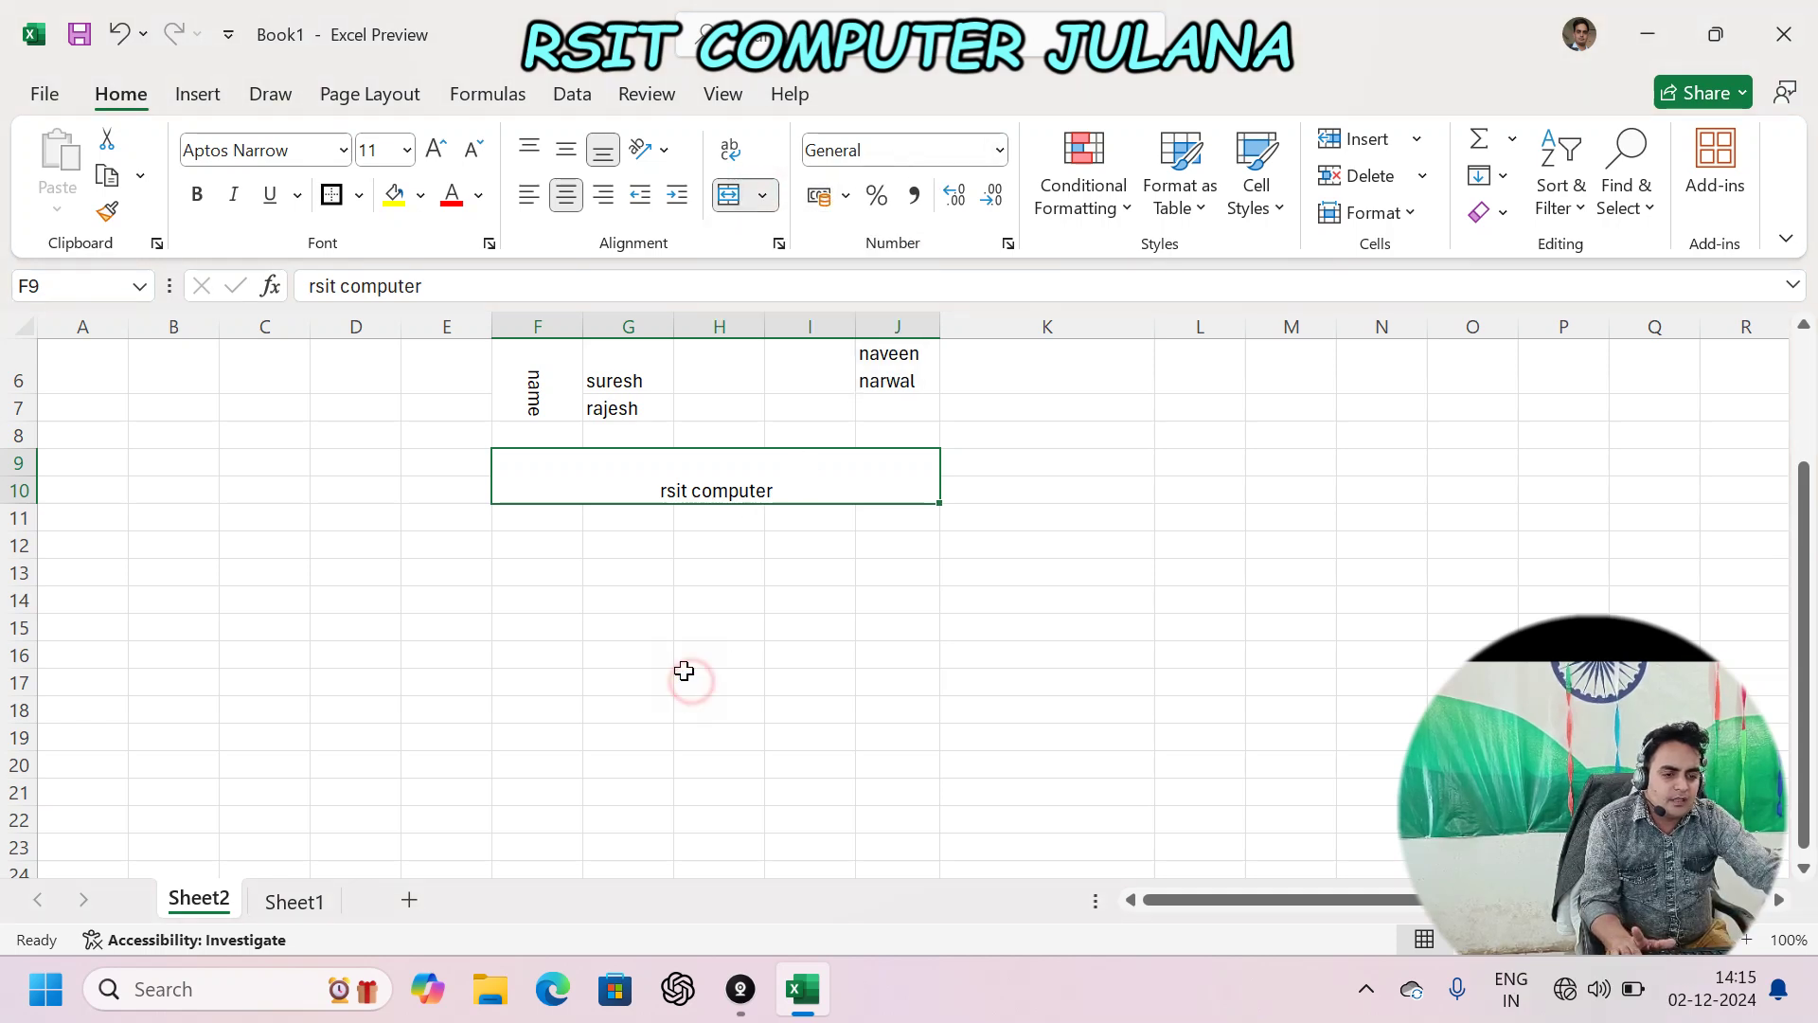
pyautogui.moveTo(497, 541); pyautogui.dragTo(895, 791)
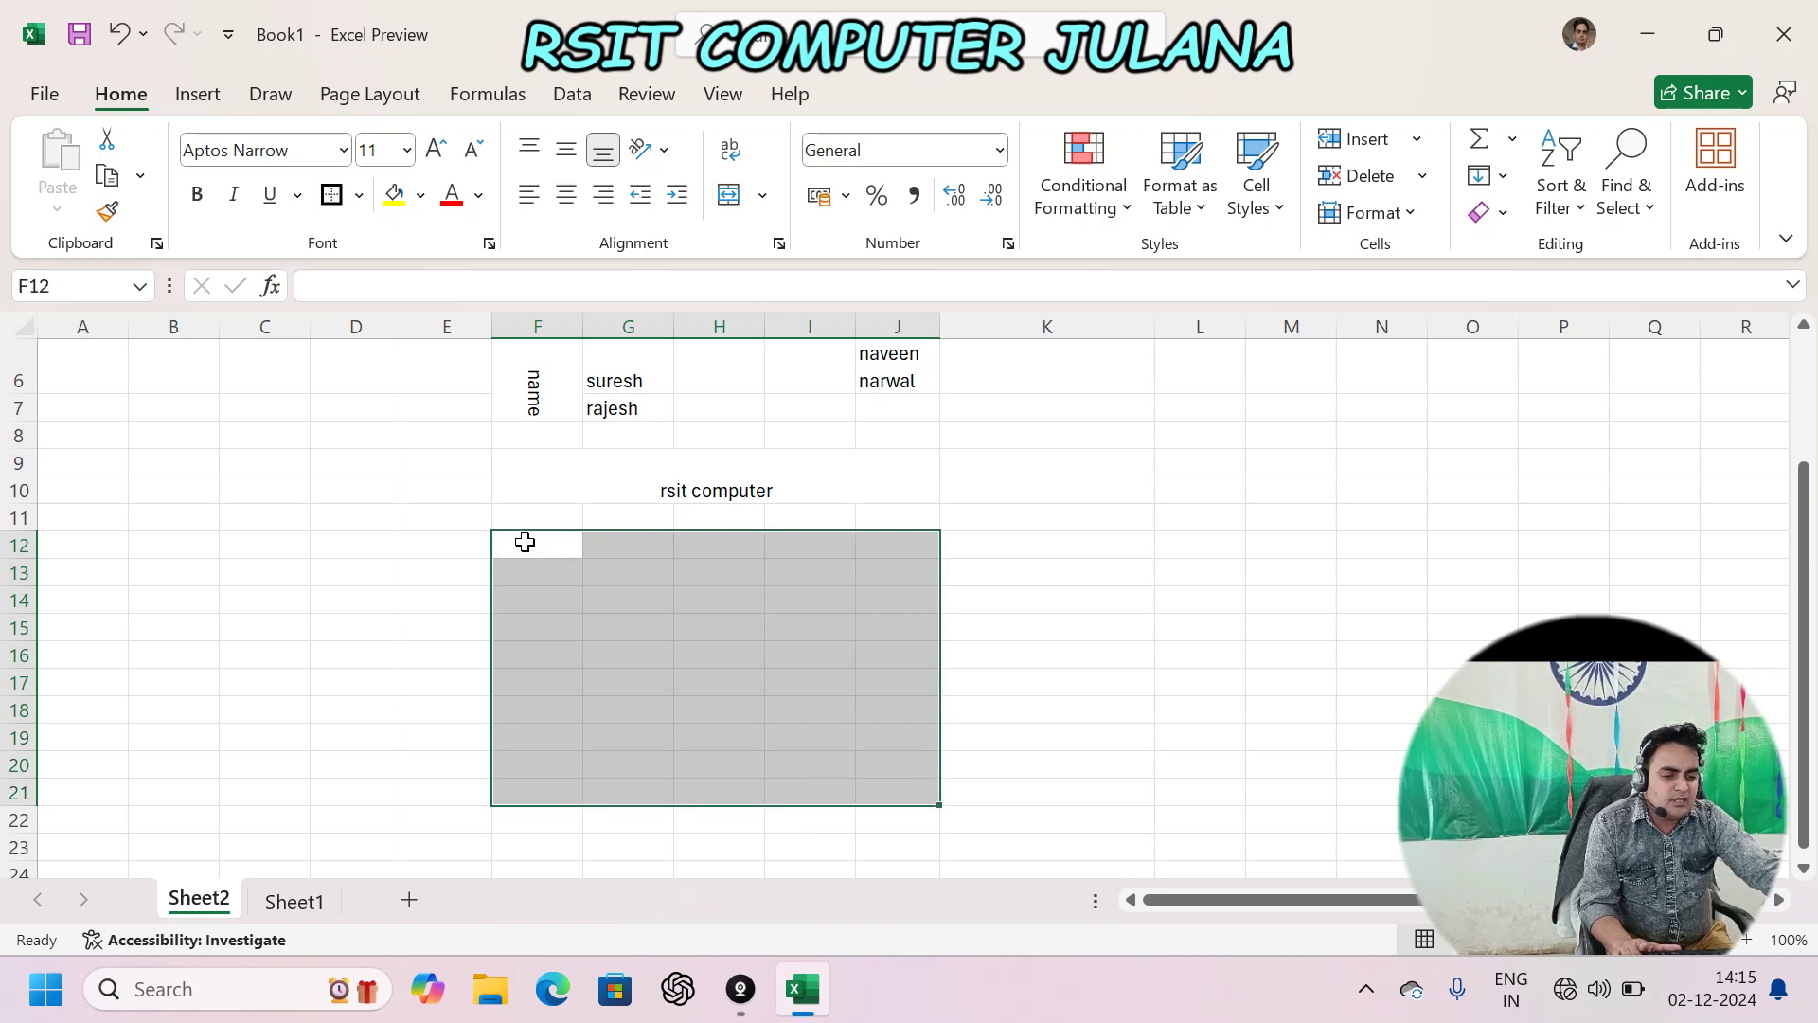
# - Merge each row of the table block with Merge Across and check the merged rows
pyautogui.click(763, 195)
pyautogui.click(837, 293)
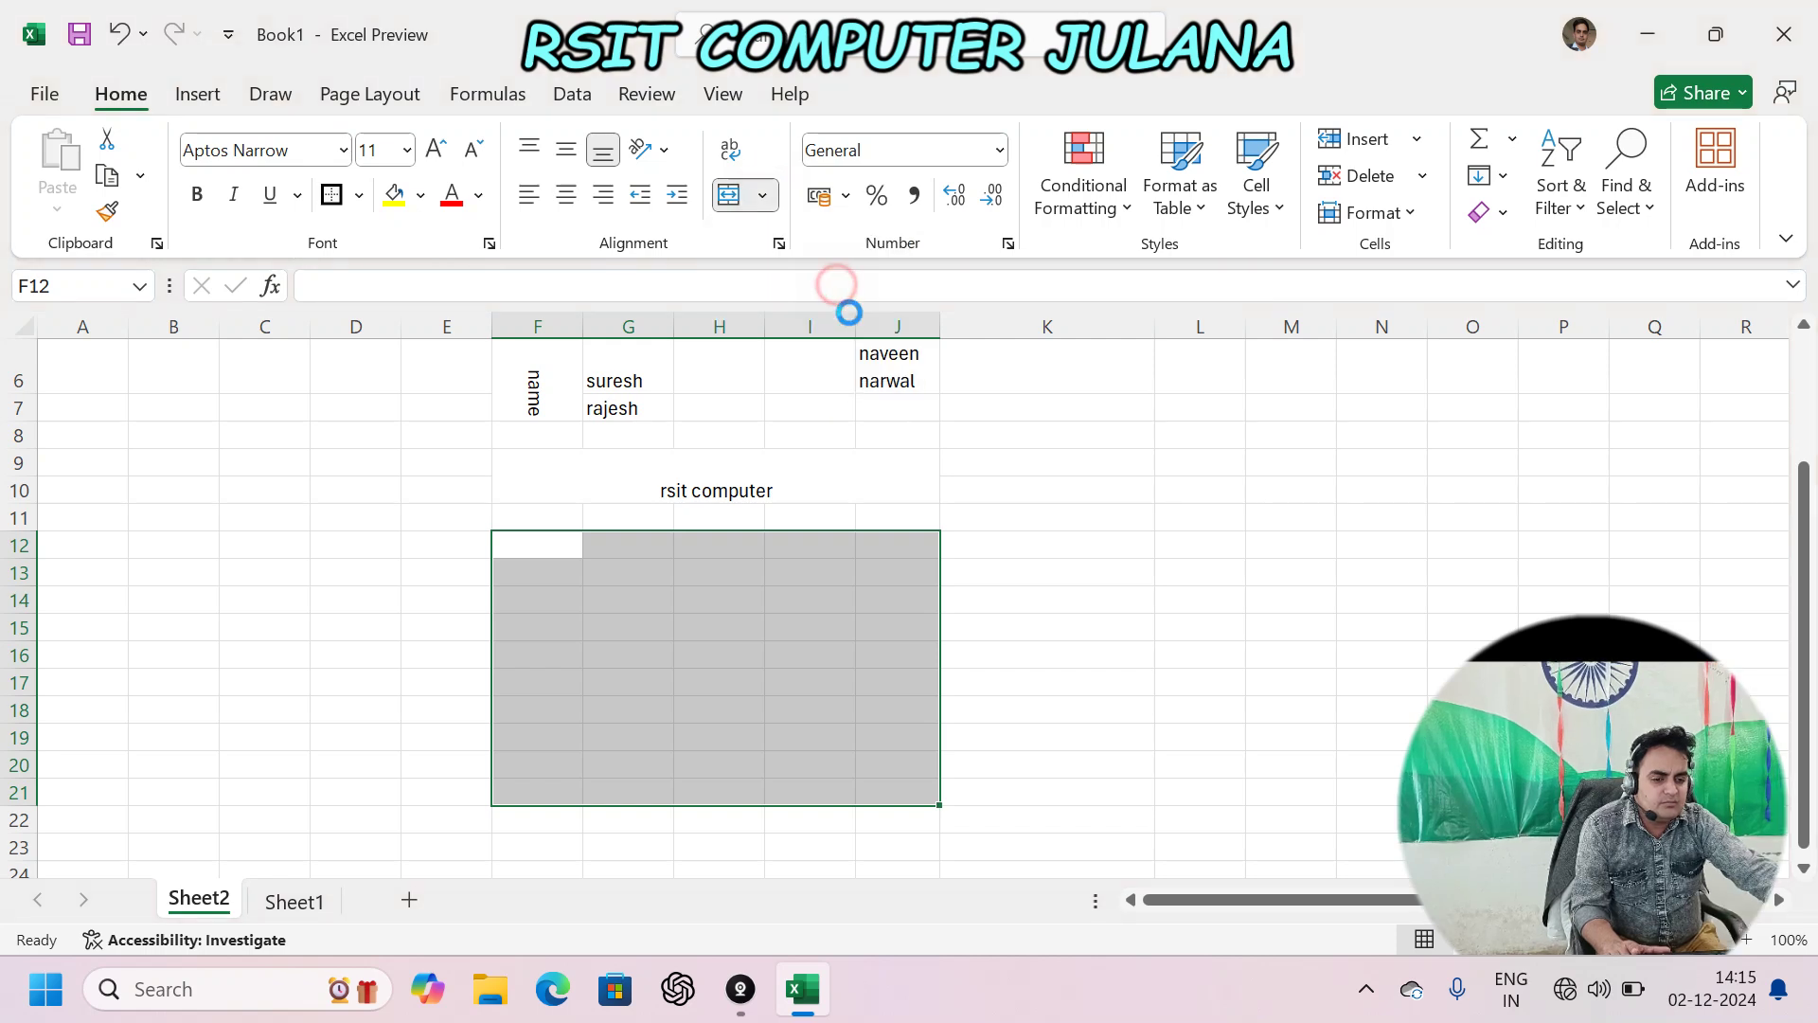
pyautogui.click(713, 568)
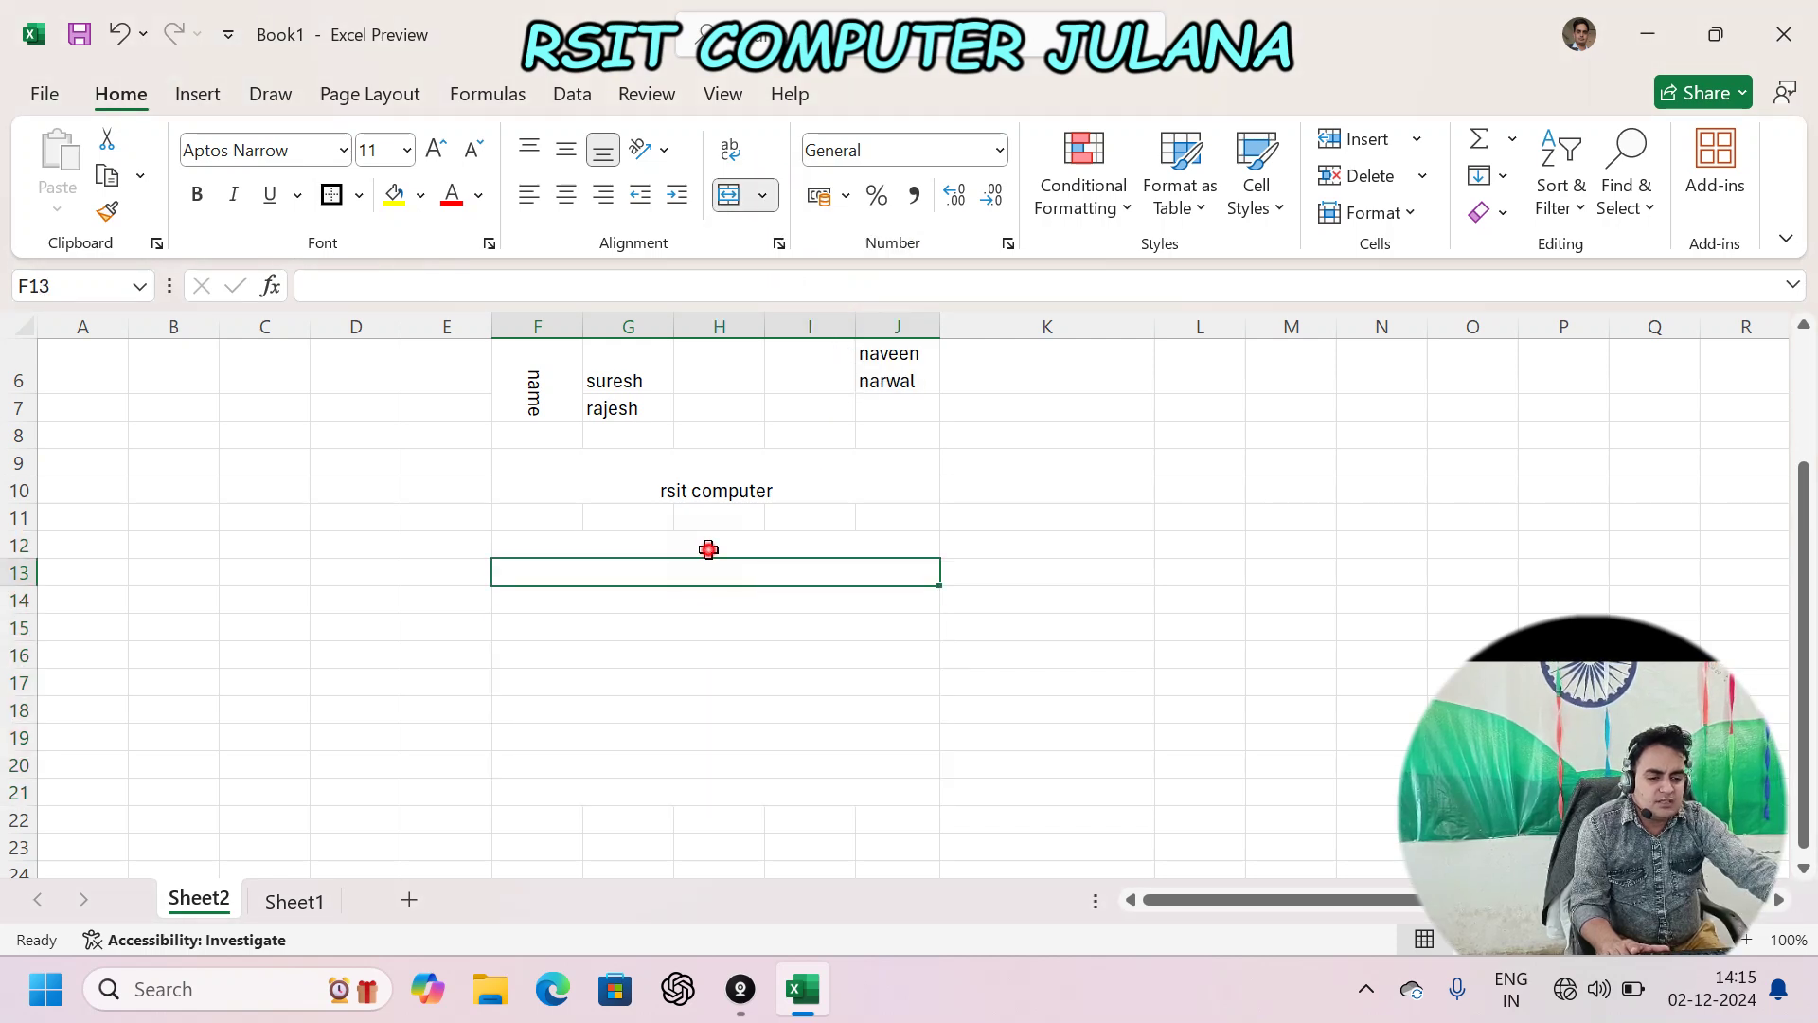
pyautogui.click(708, 550)
pyautogui.click(694, 576)
pyautogui.click(687, 598)
pyautogui.click(692, 623)
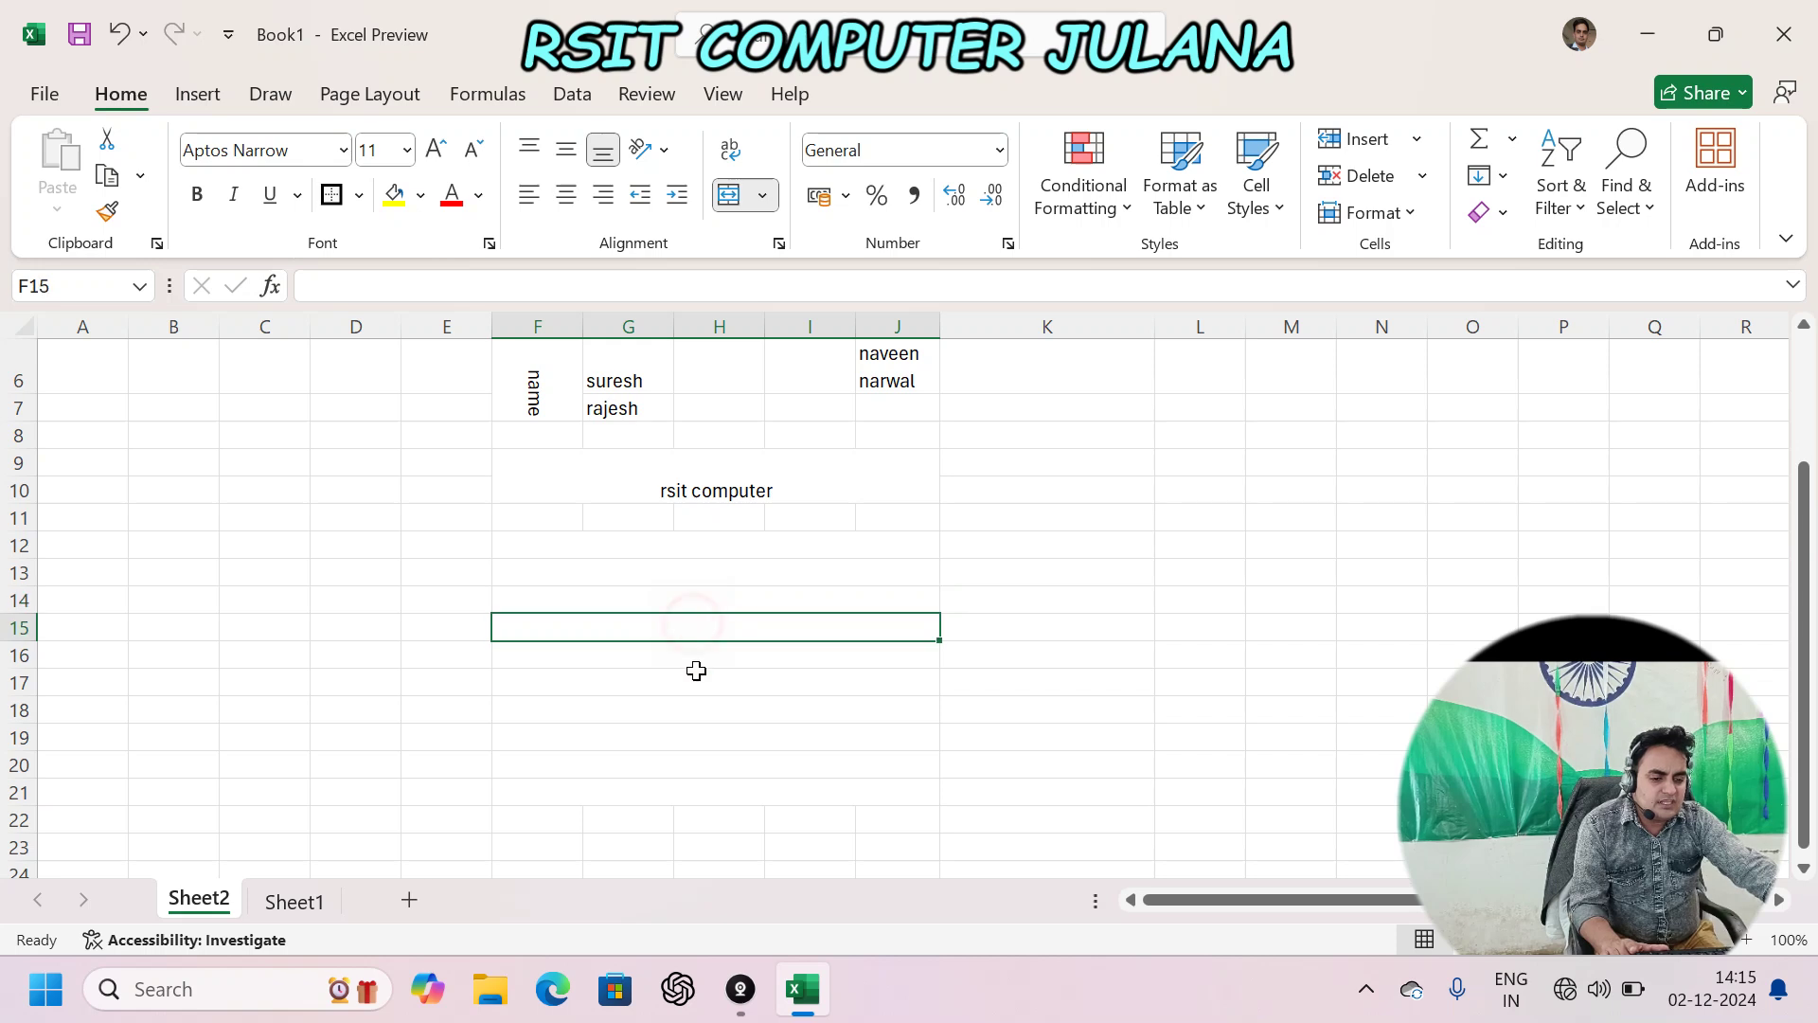
pyautogui.click(700, 735)
# - Put All Borders around every cell of F11:J21 and inspect the bordered table cells
pyautogui.moveTo(532, 529); pyautogui.dragTo(755, 767)
pyautogui.click(365, 206)
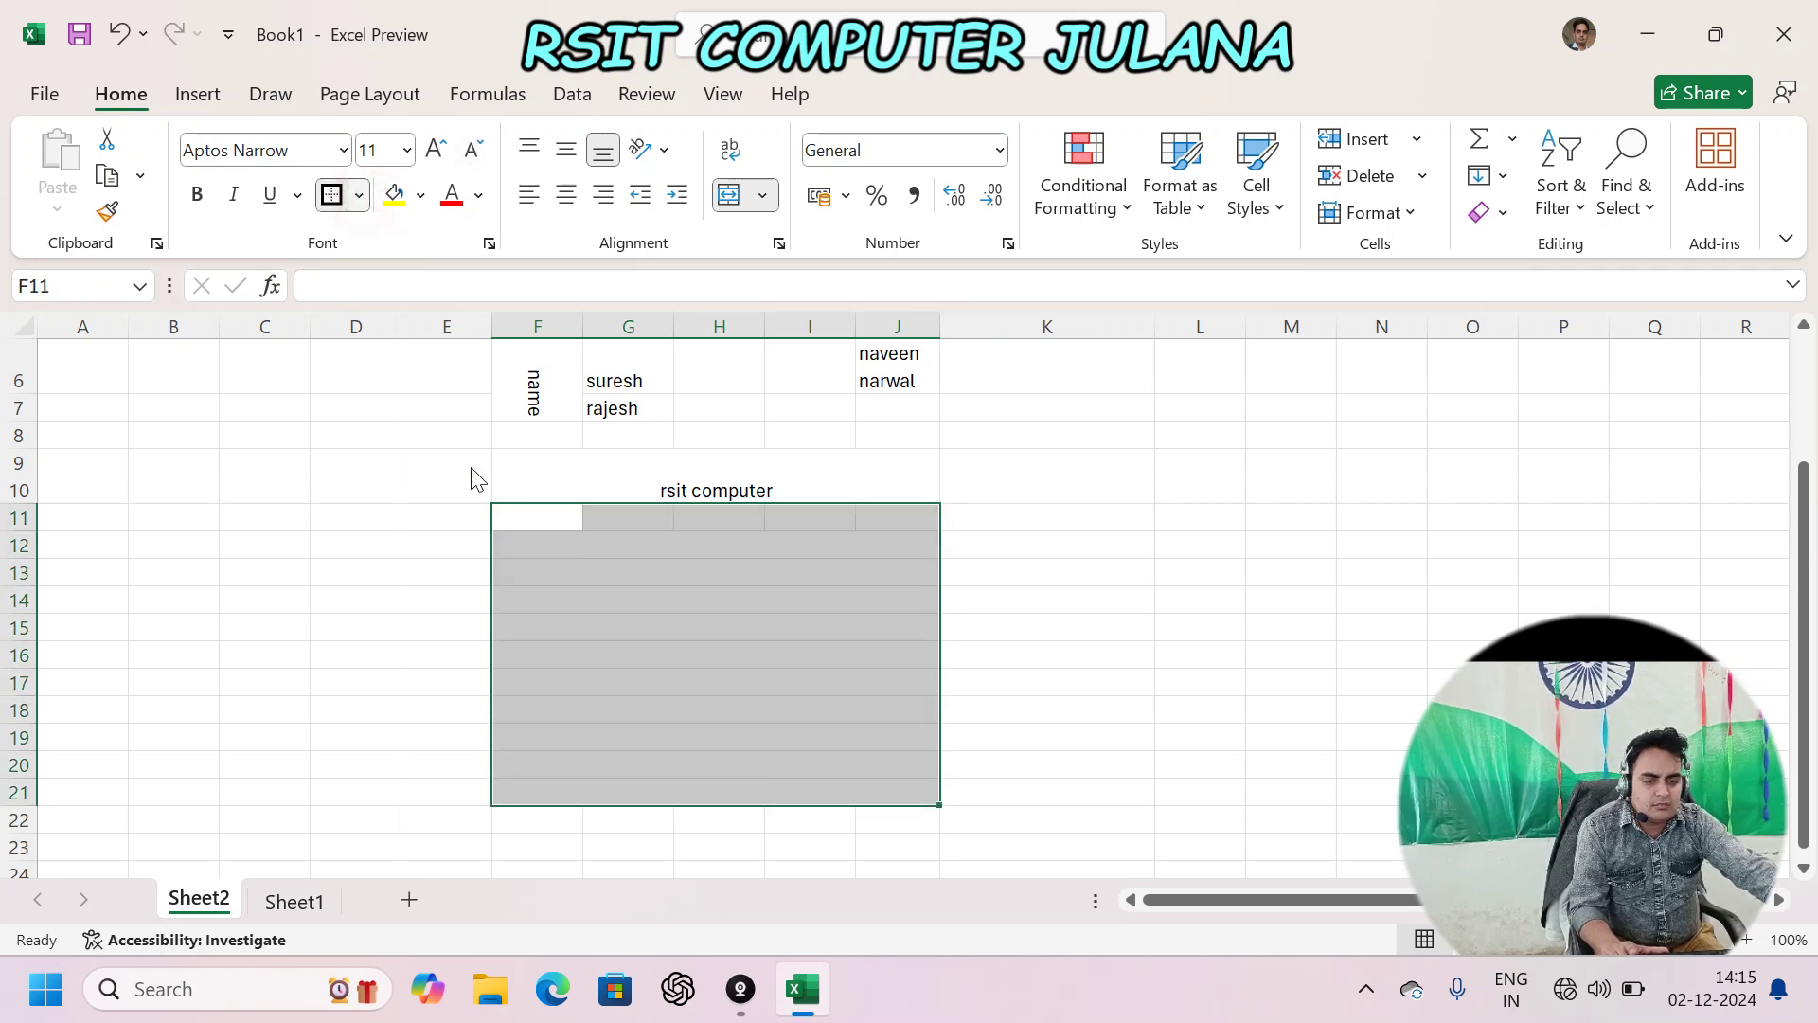
pyautogui.click(405, 481)
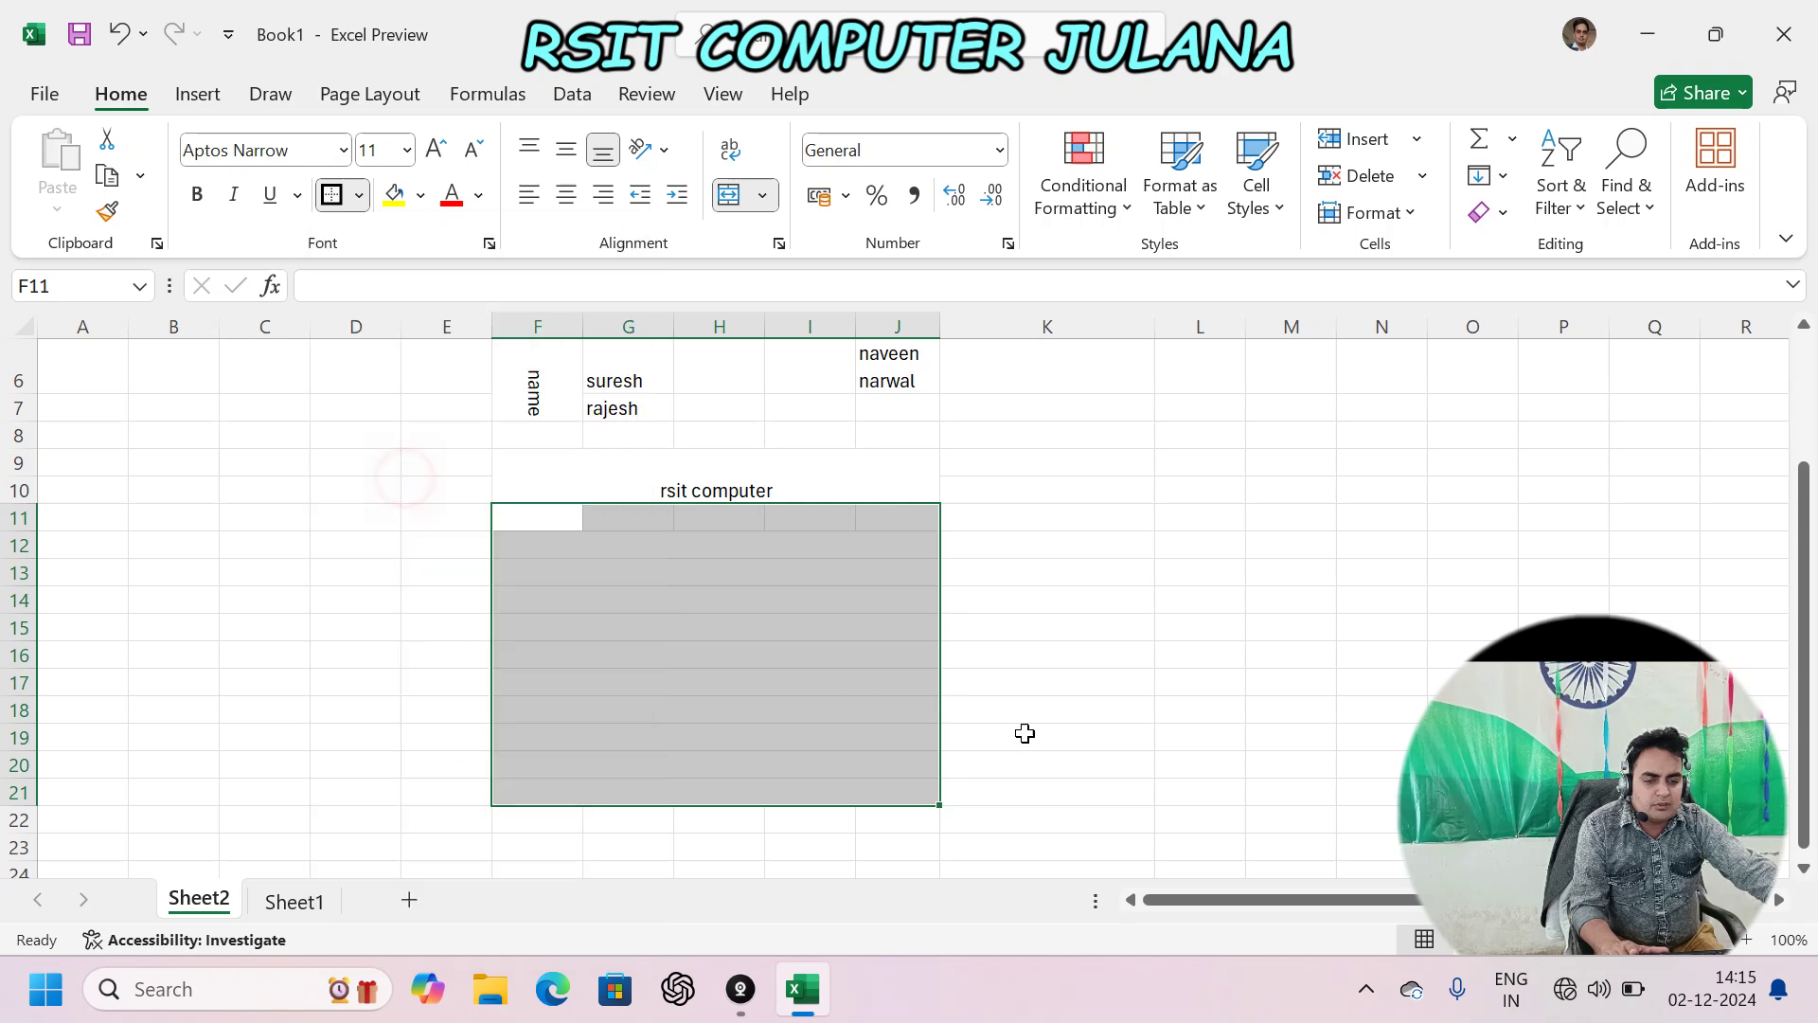
pyautogui.click(762, 709)
pyautogui.click(546, 514)
pyautogui.click(600, 516)
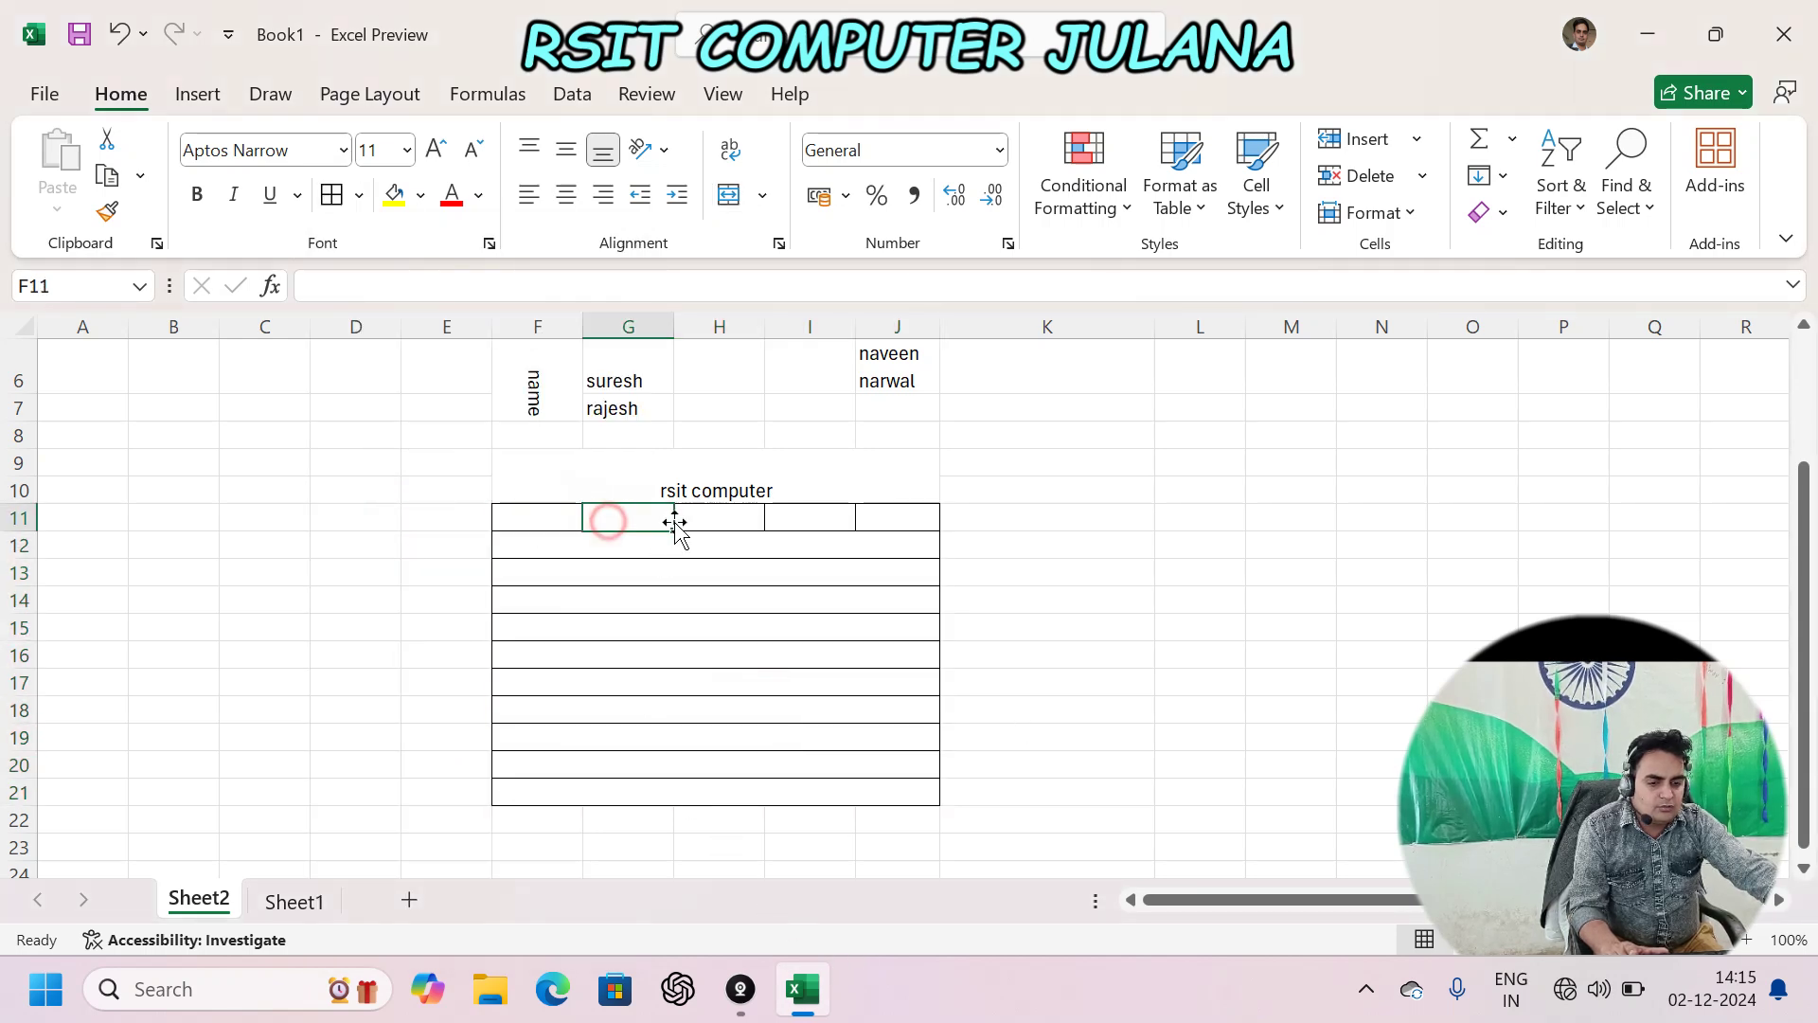
pyautogui.click(727, 515)
pyautogui.click(673, 625)
pyautogui.click(705, 568)
pyautogui.click(720, 543)
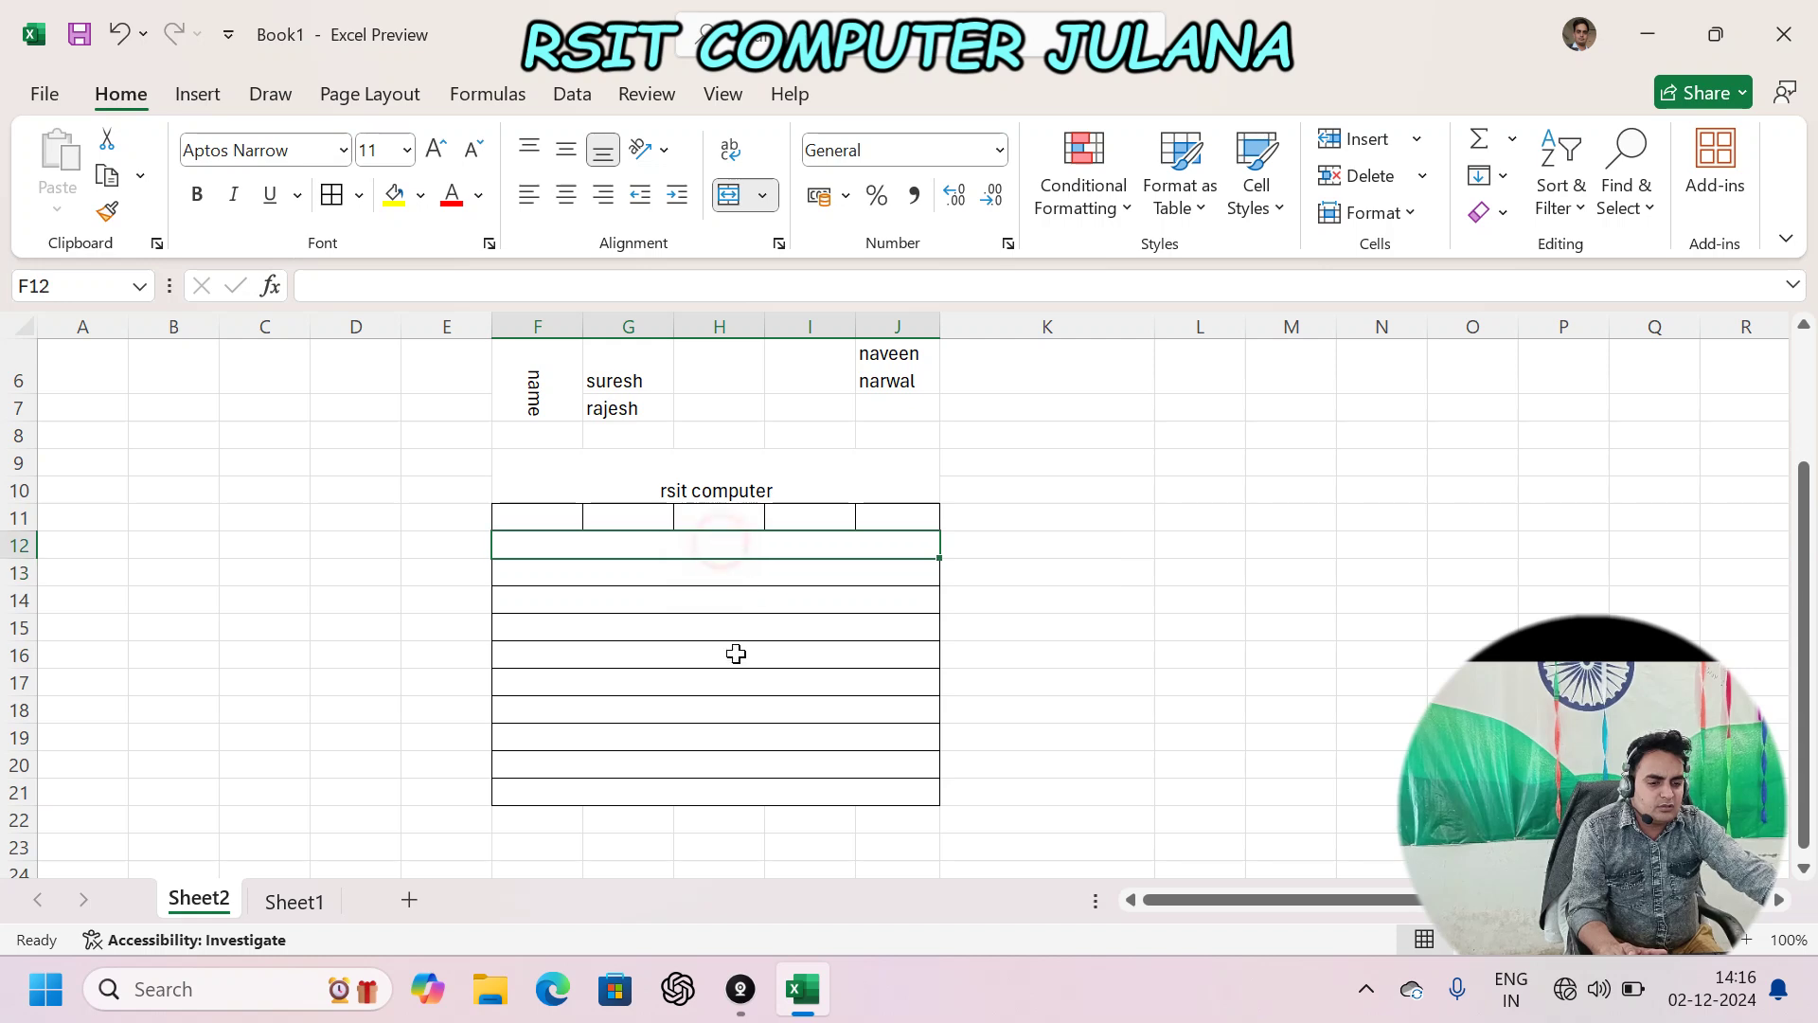
# - Merge L10:N10 with Merge Cells, without centring, and enter placeholder text
pyautogui.click(763, 195)
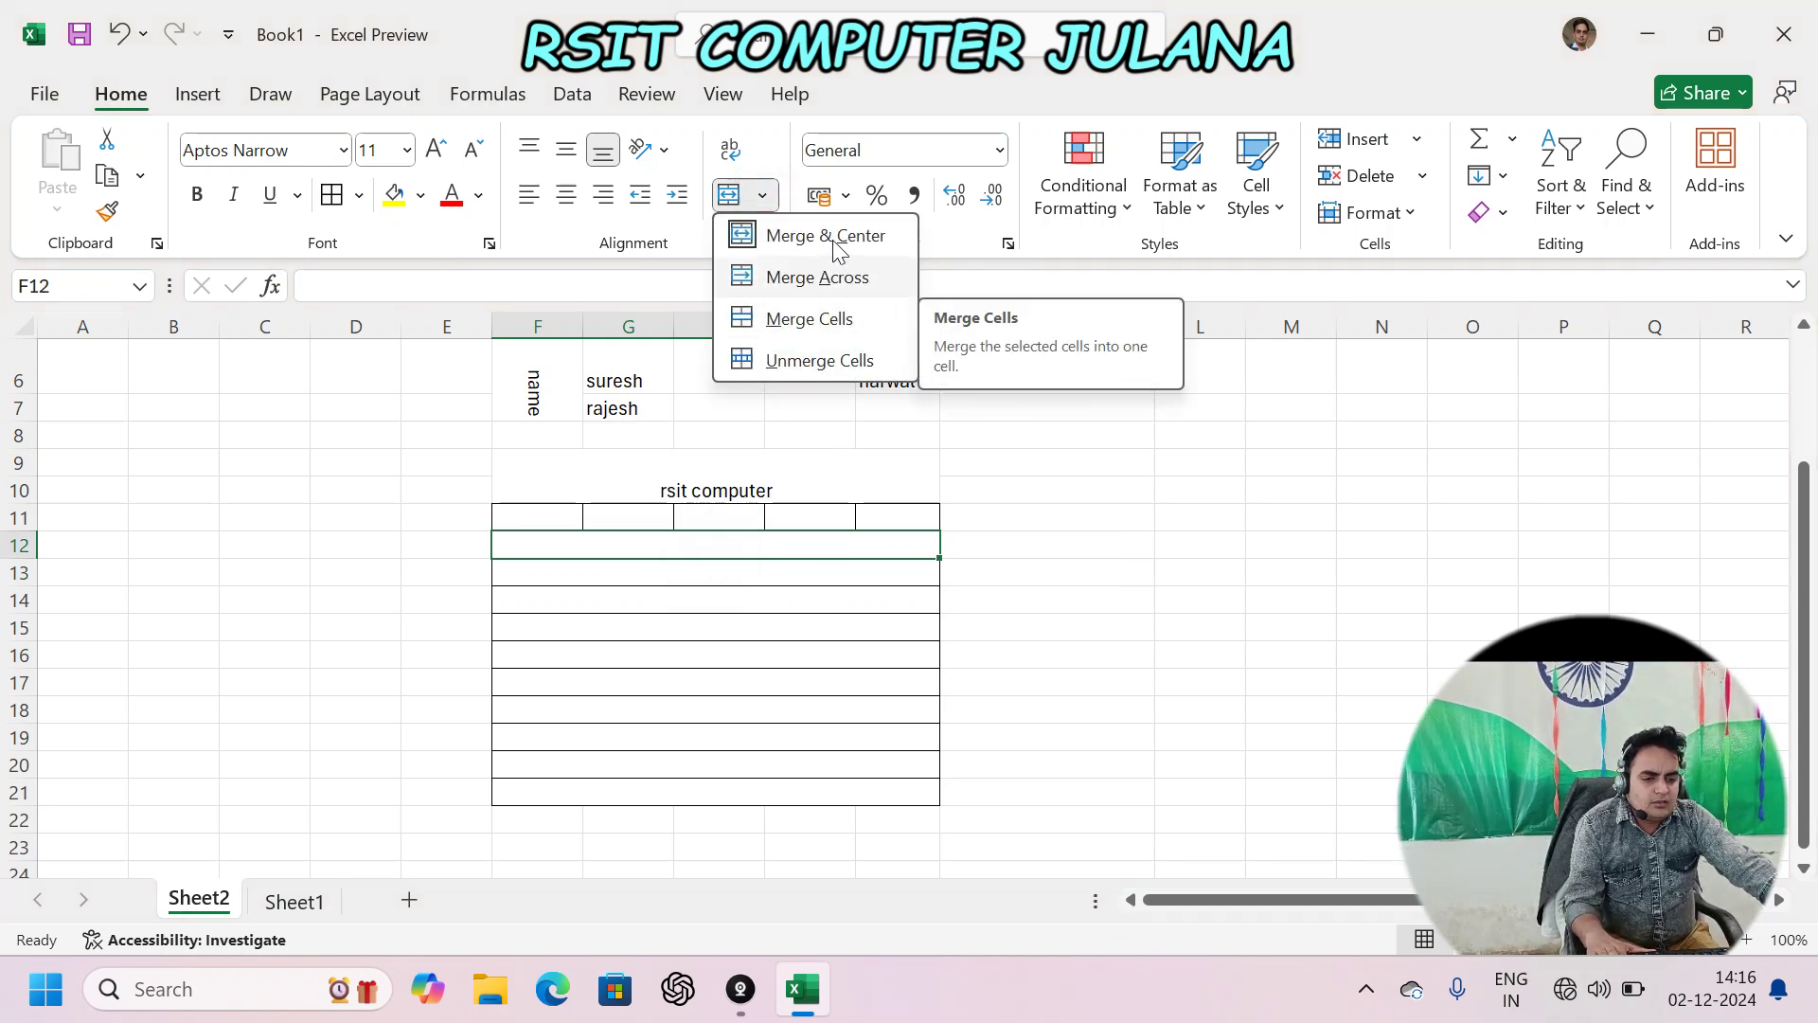
pyautogui.click(901, 568)
pyautogui.click(1084, 600)
pyautogui.moveTo(1222, 490); pyautogui.dragTo(1378, 489)
pyautogui.click(762, 195)
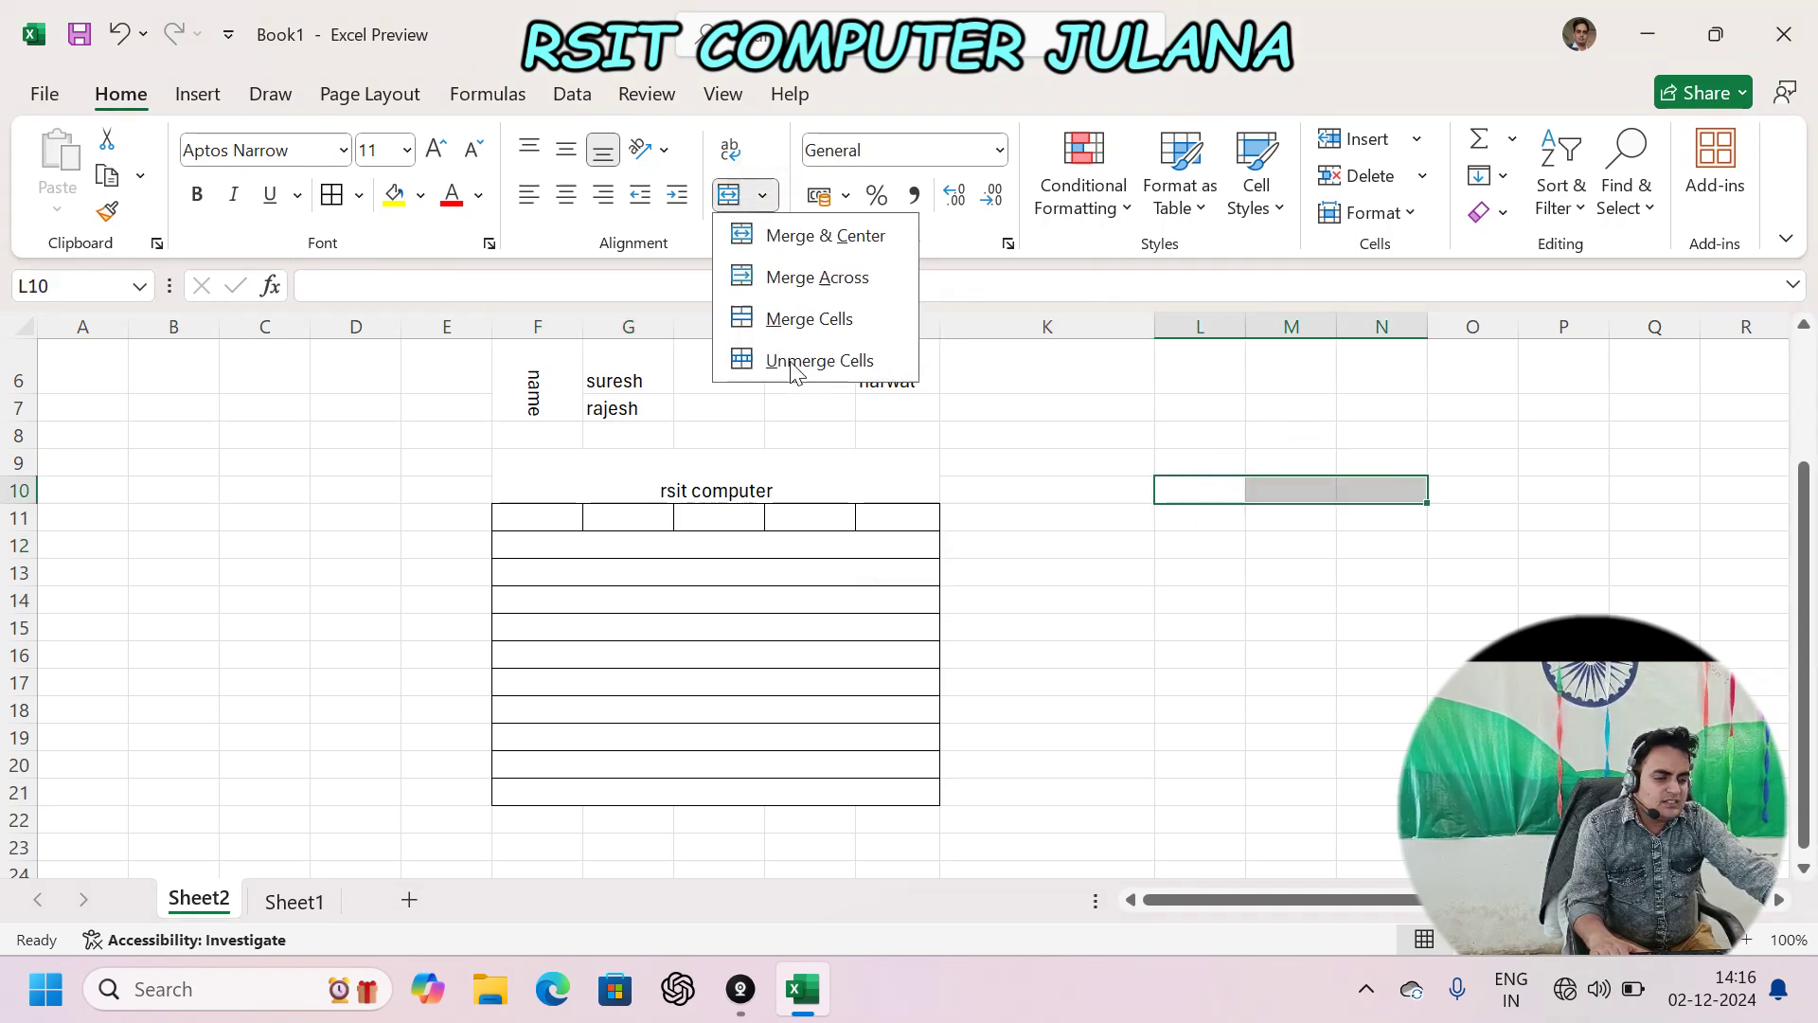
pyautogui.click(823, 319)
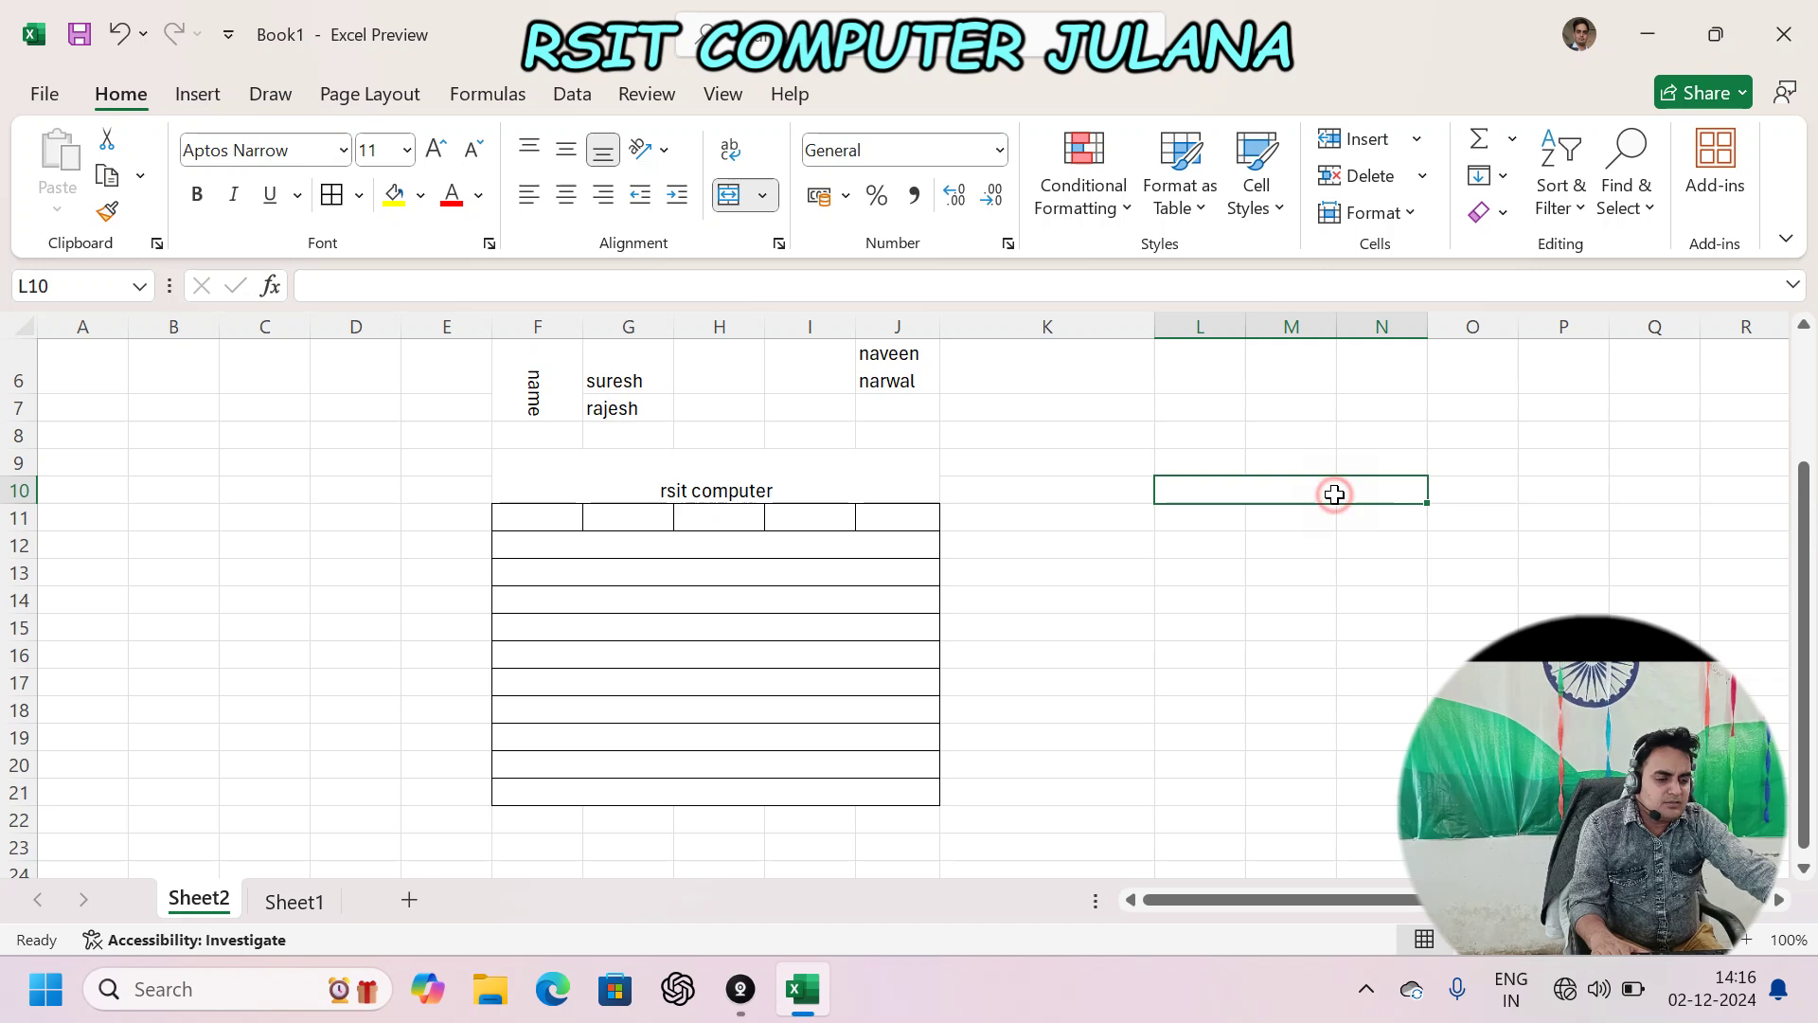
pyautogui.write('fsdjaf')
pyautogui.press('Return')
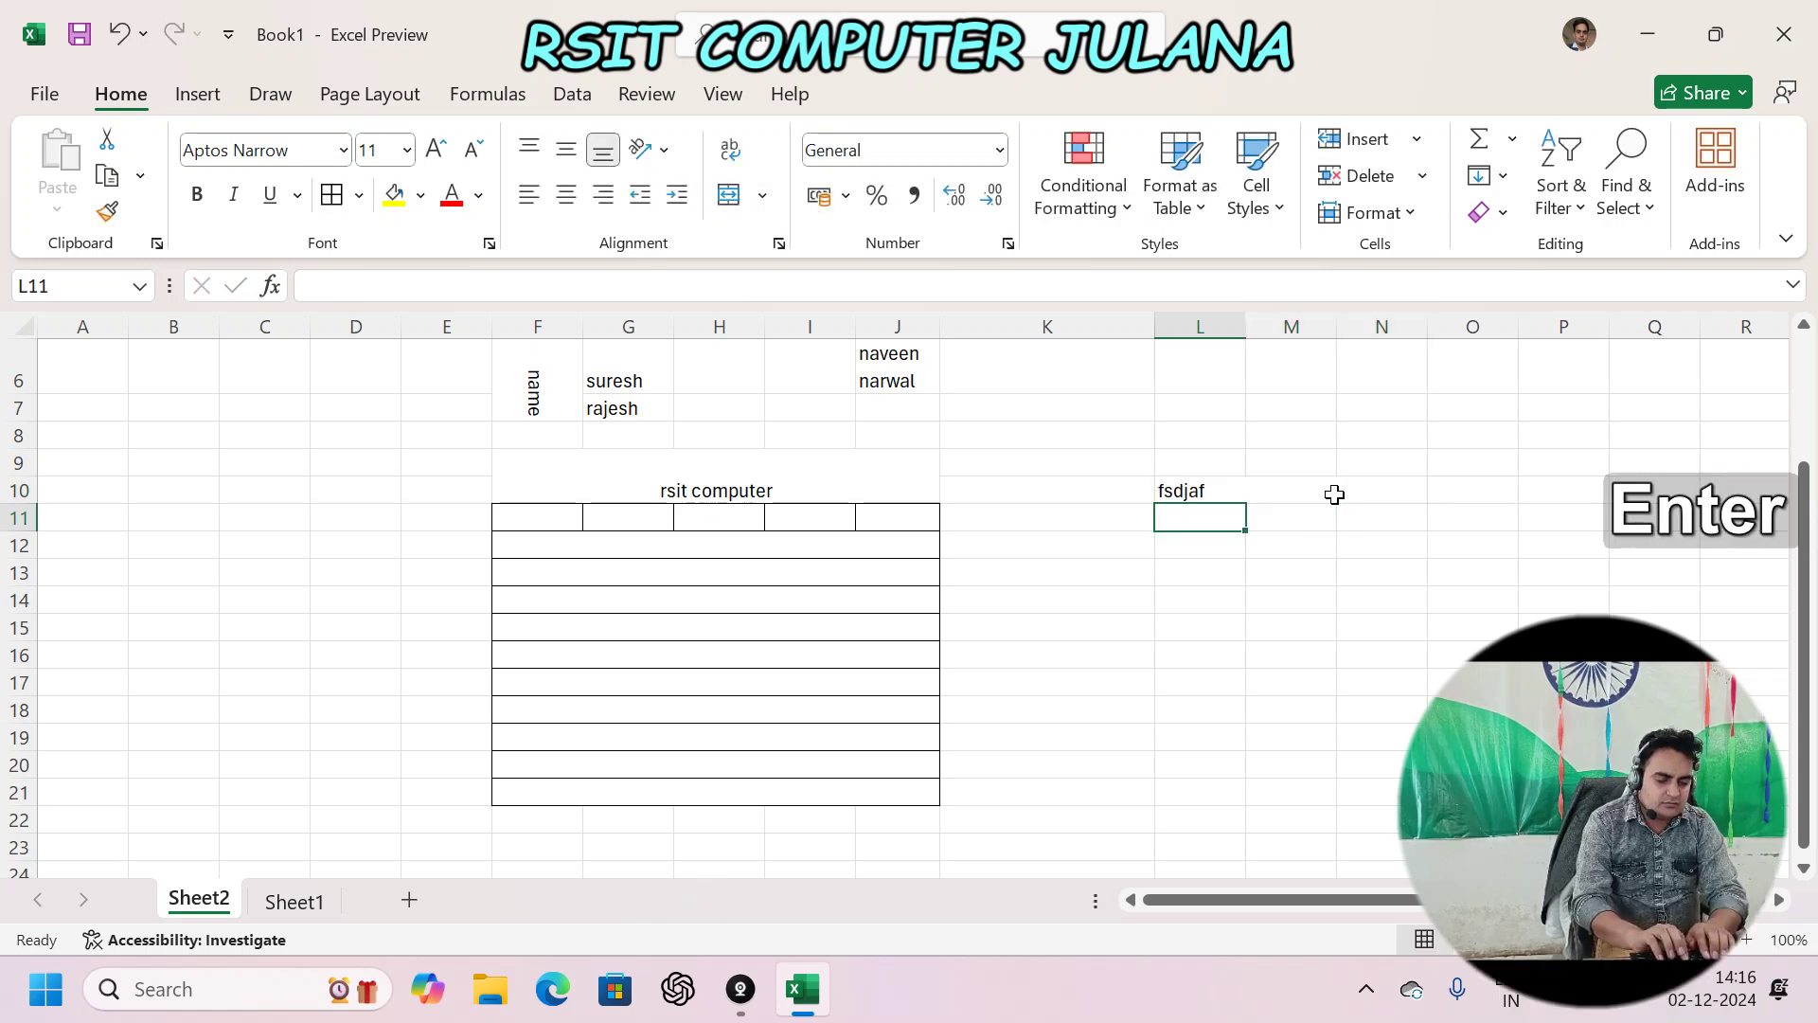
# - Replace the merged L10 cell's text with 'rsit computer'
pyautogui.press('Up')
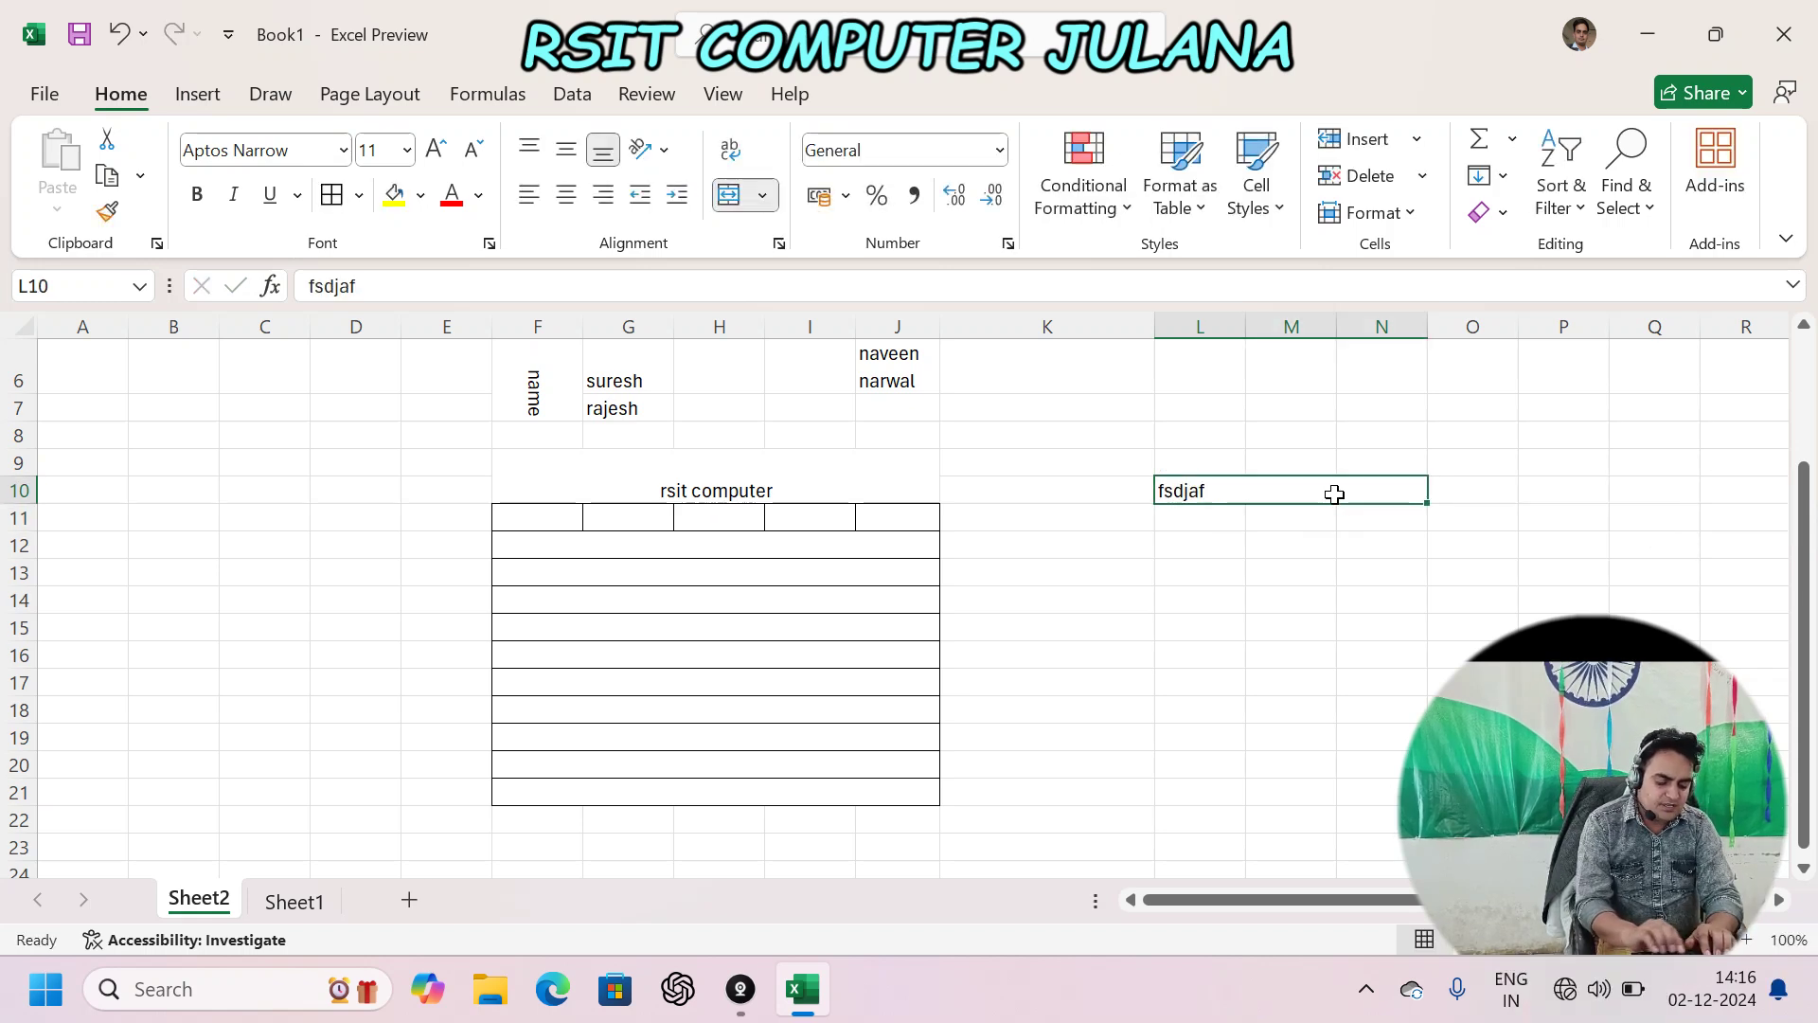
pyautogui.write('rsit com')
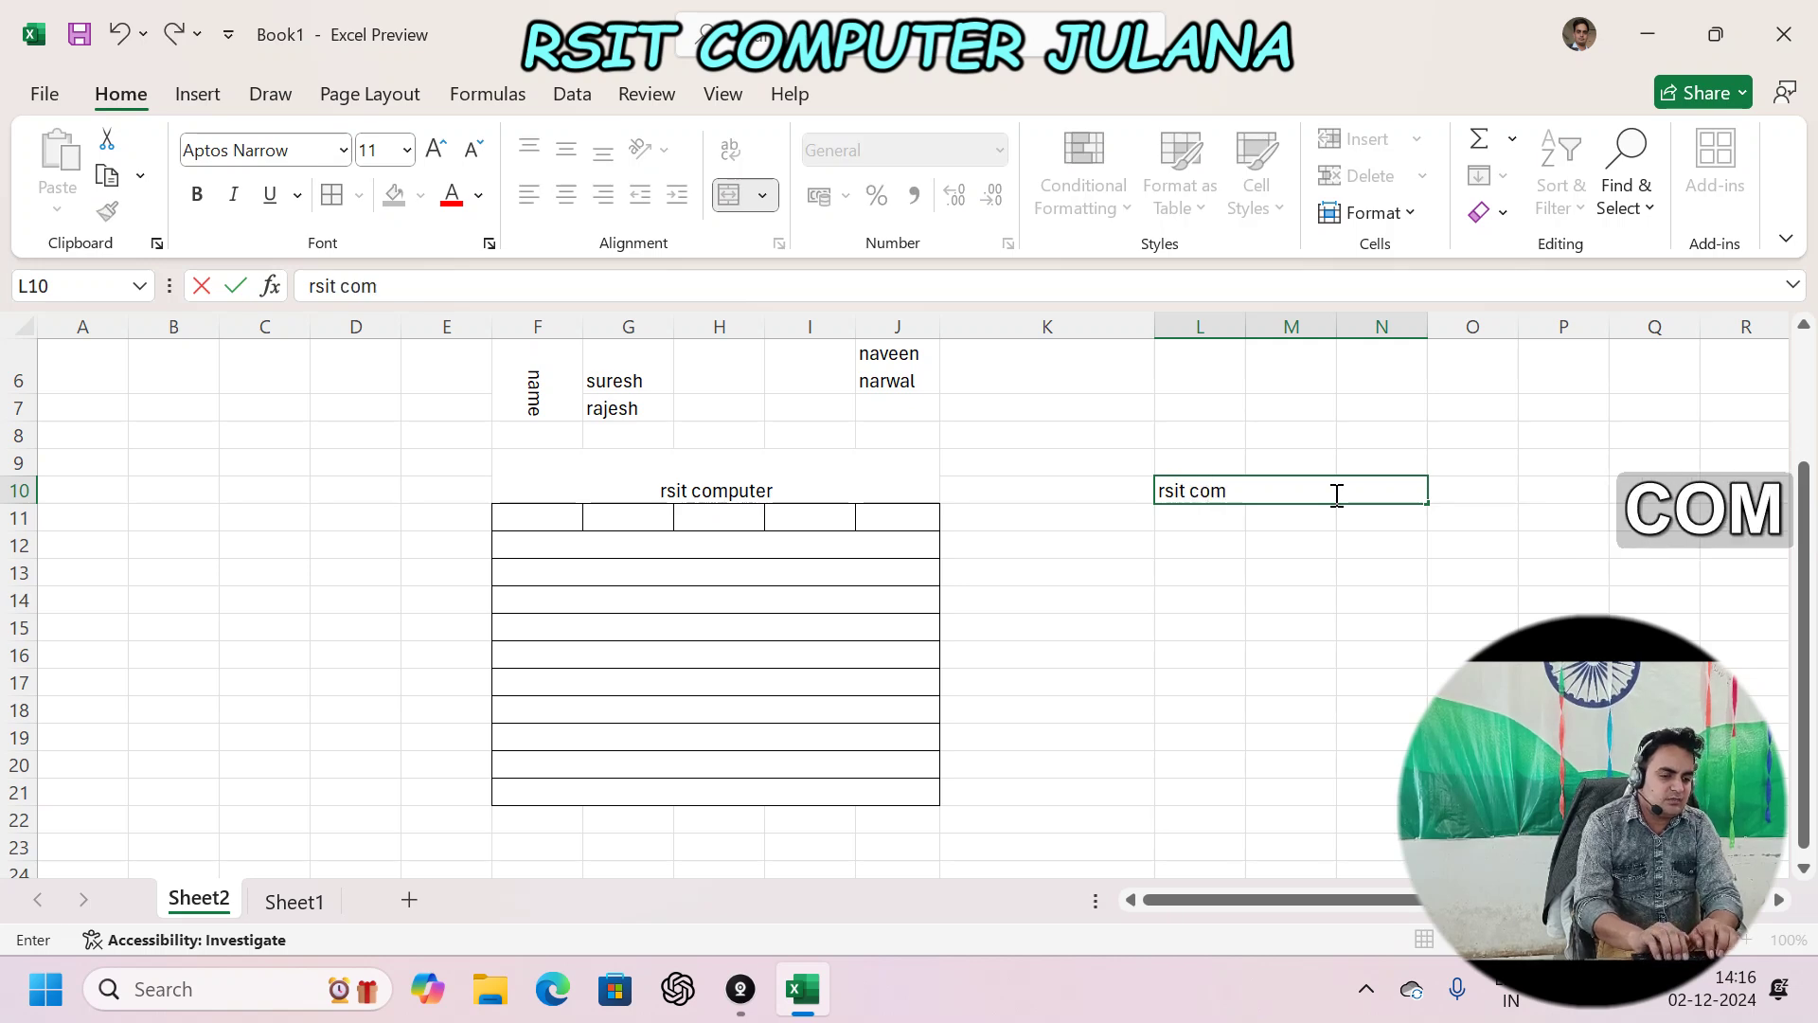
pyautogui.write('puter')
pyautogui.press('Return')
pyautogui.click(1334, 493)
pyautogui.press('Left')
pyautogui.press('Left')
pyautogui.press('Left')
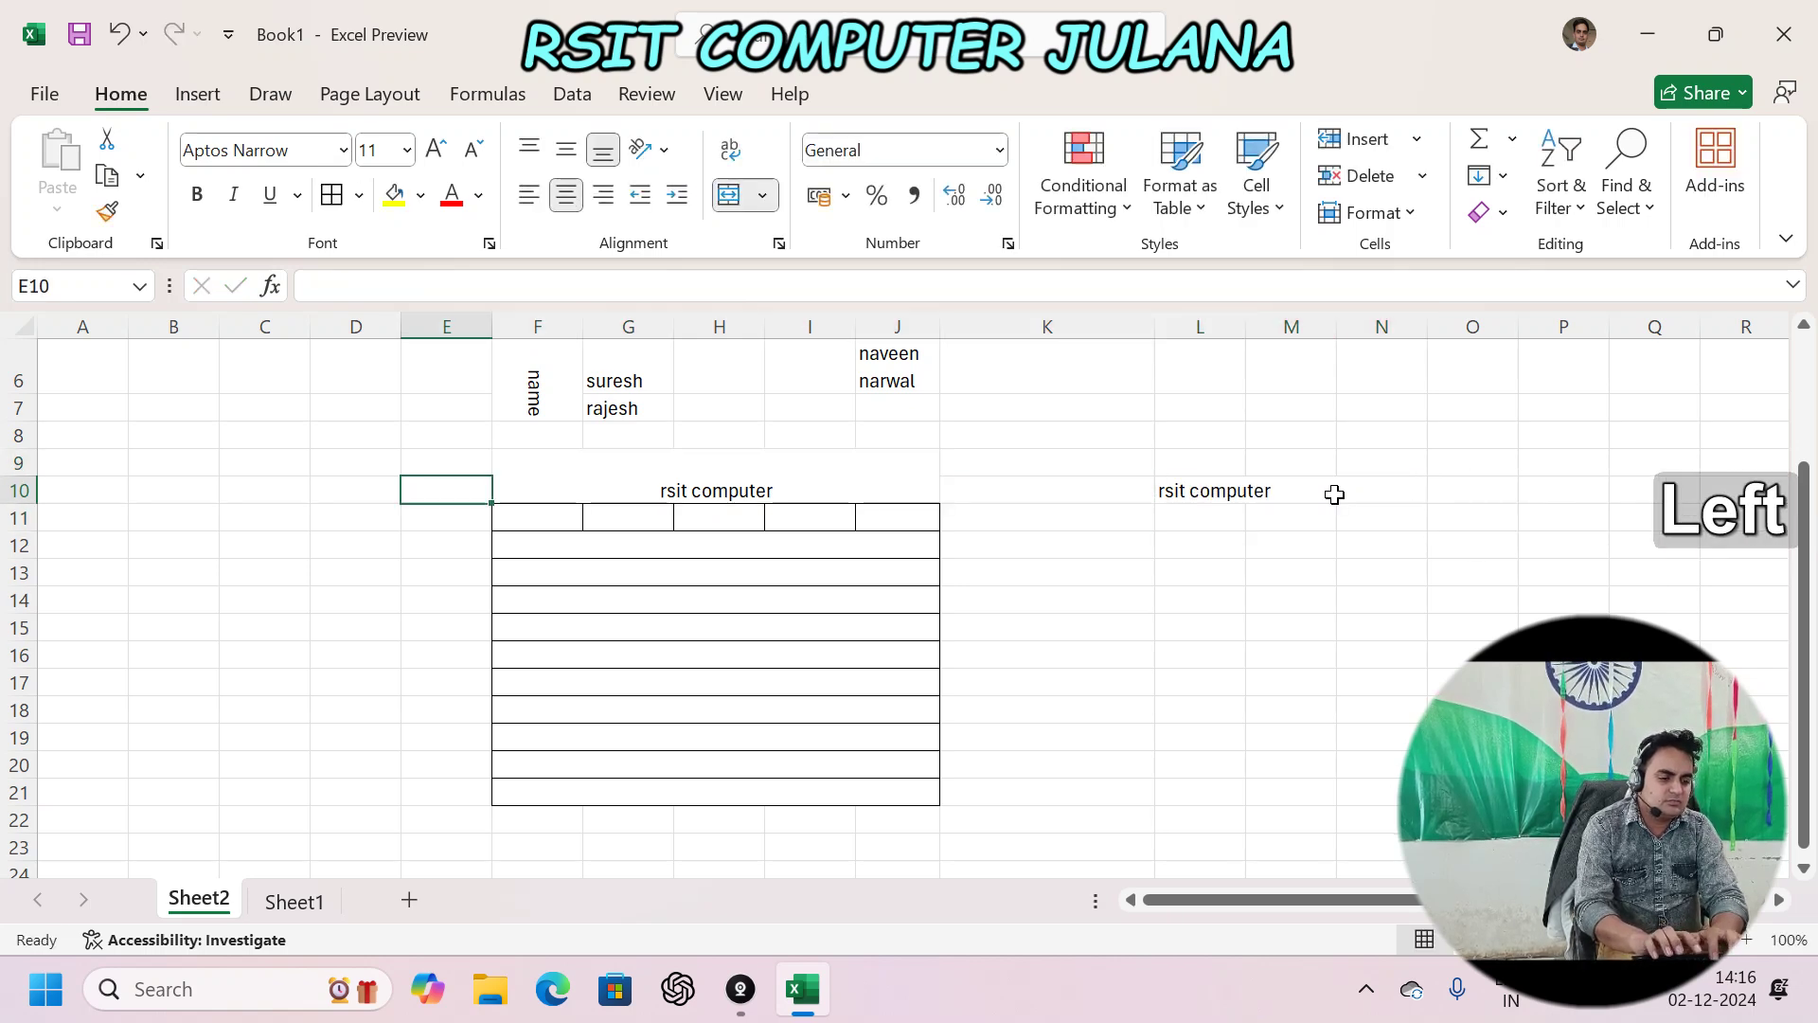
pyautogui.press('Right')
pyautogui.press('Right')
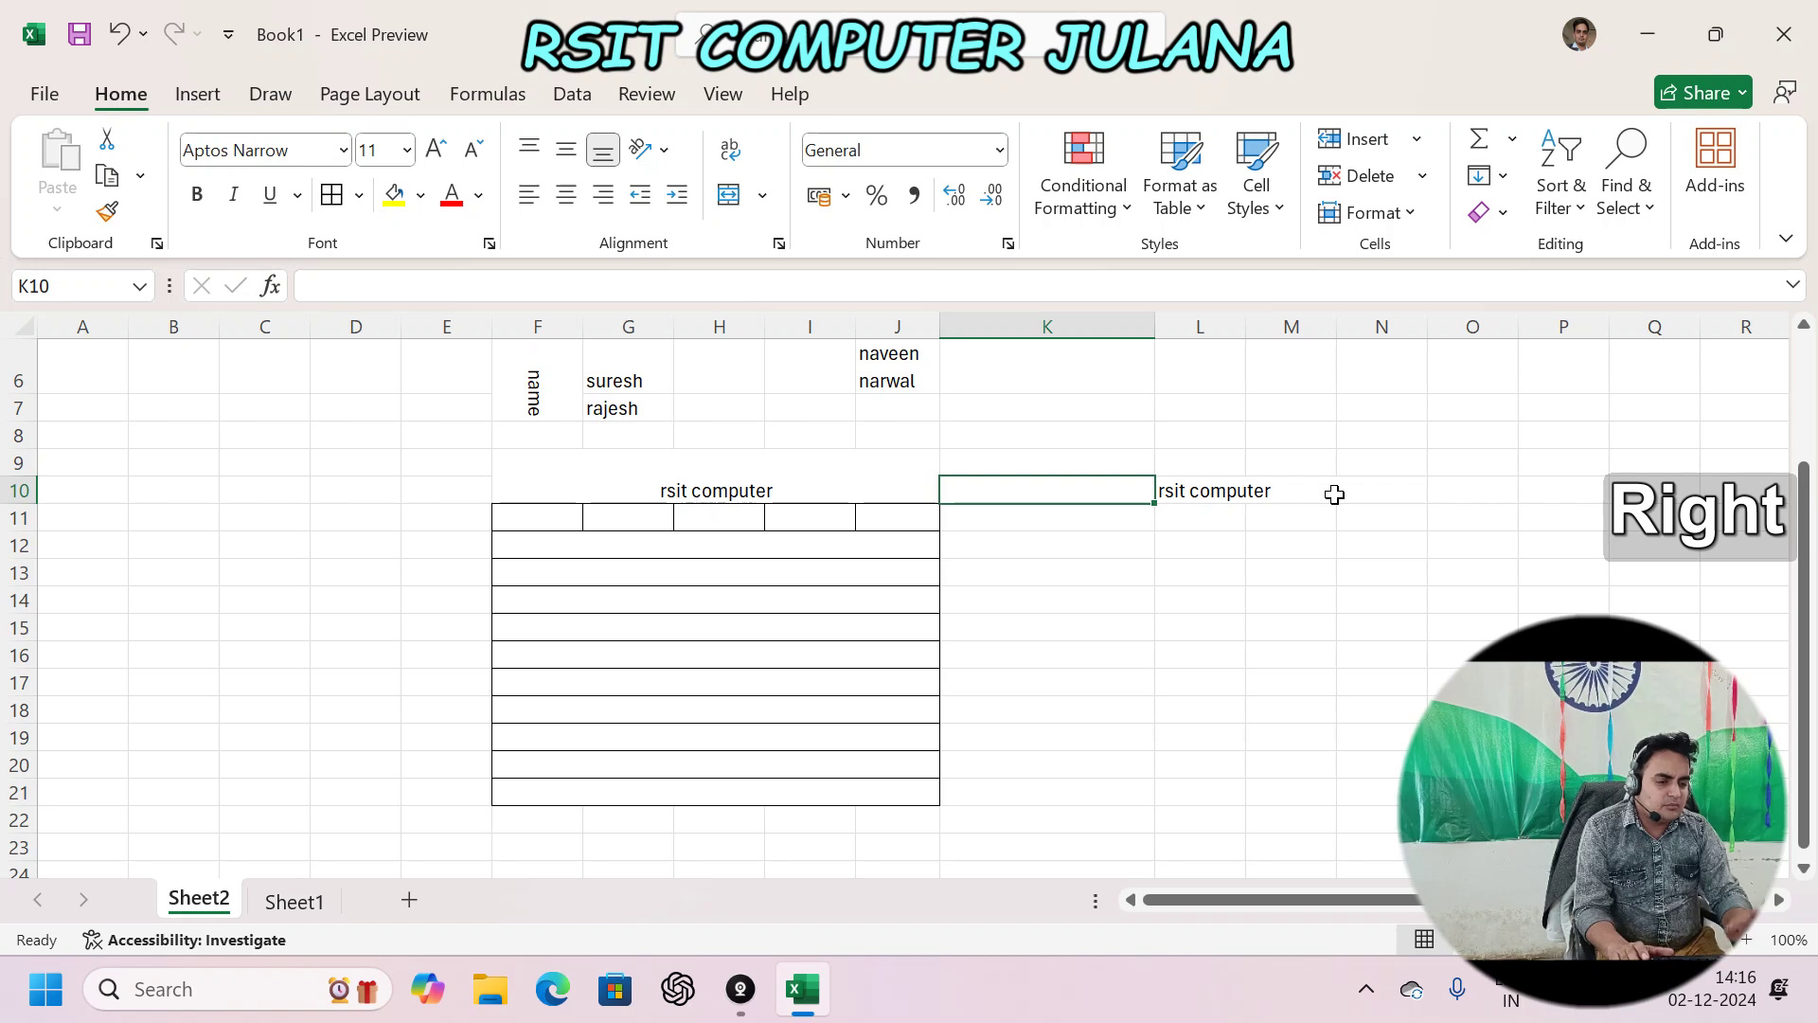
pyautogui.press('Right')
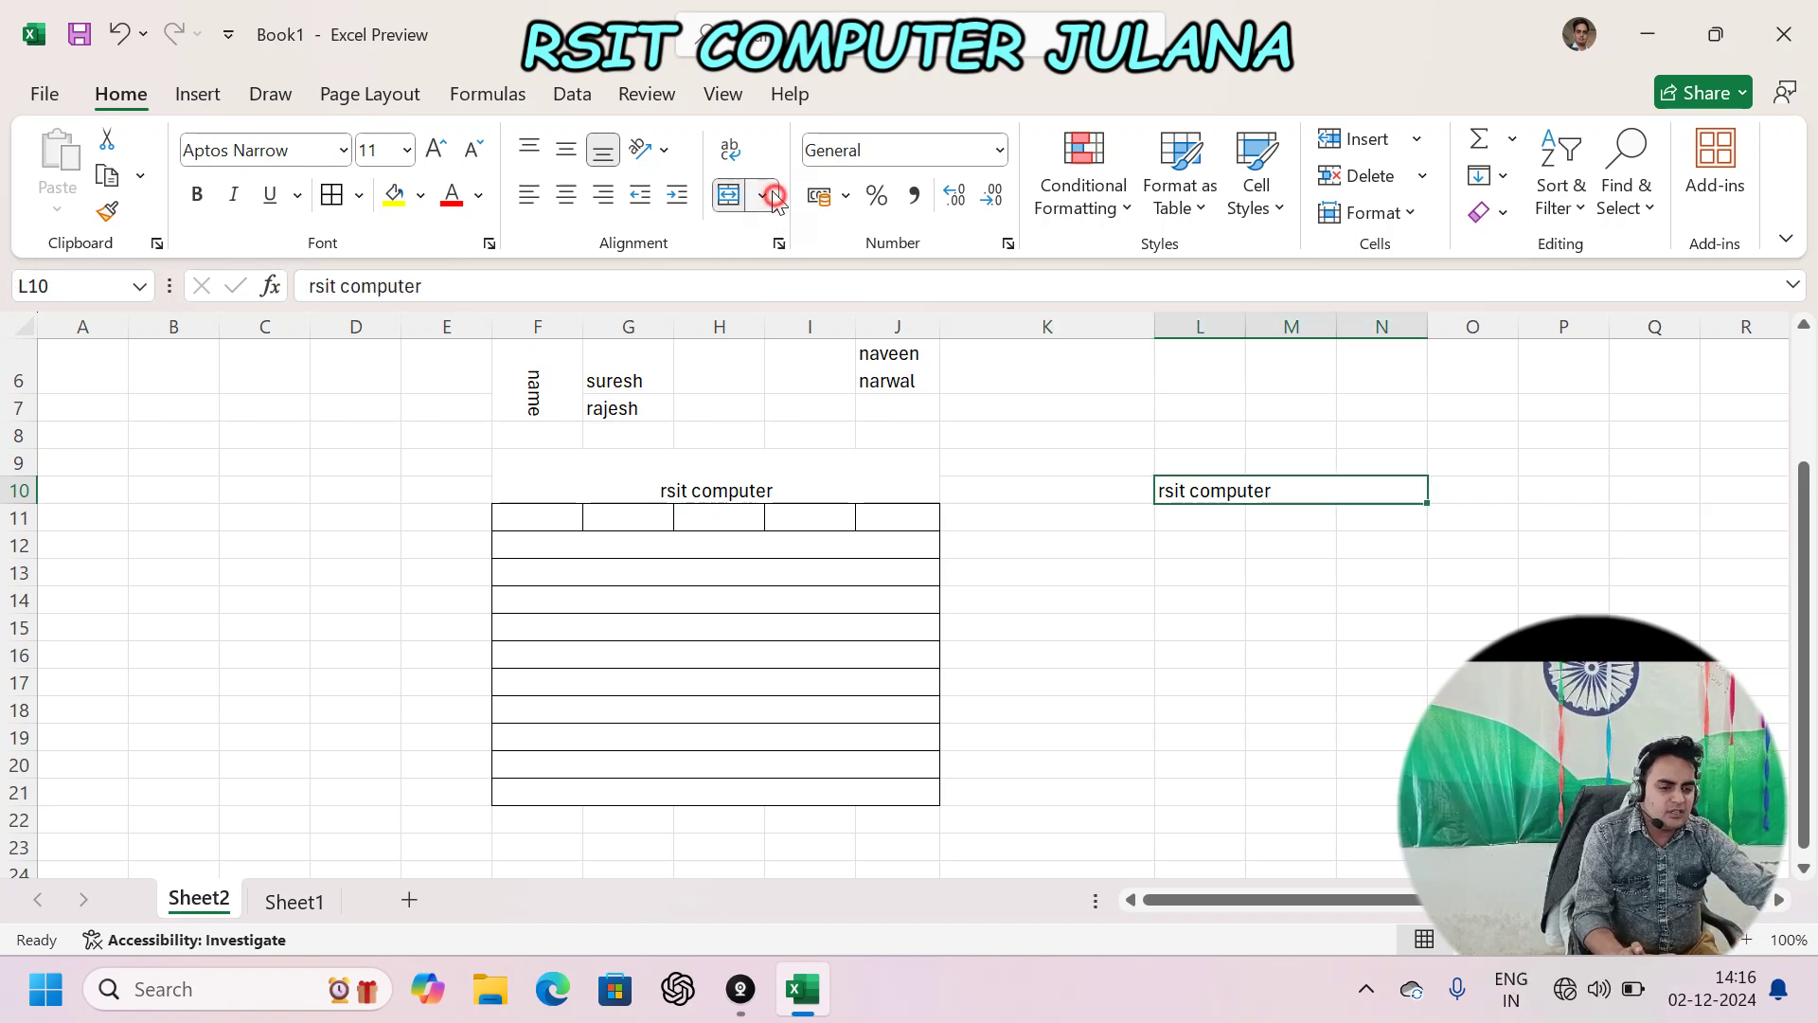
# - Unmerge the table body F12:J21 back into separate cells
pyautogui.click(762, 195)
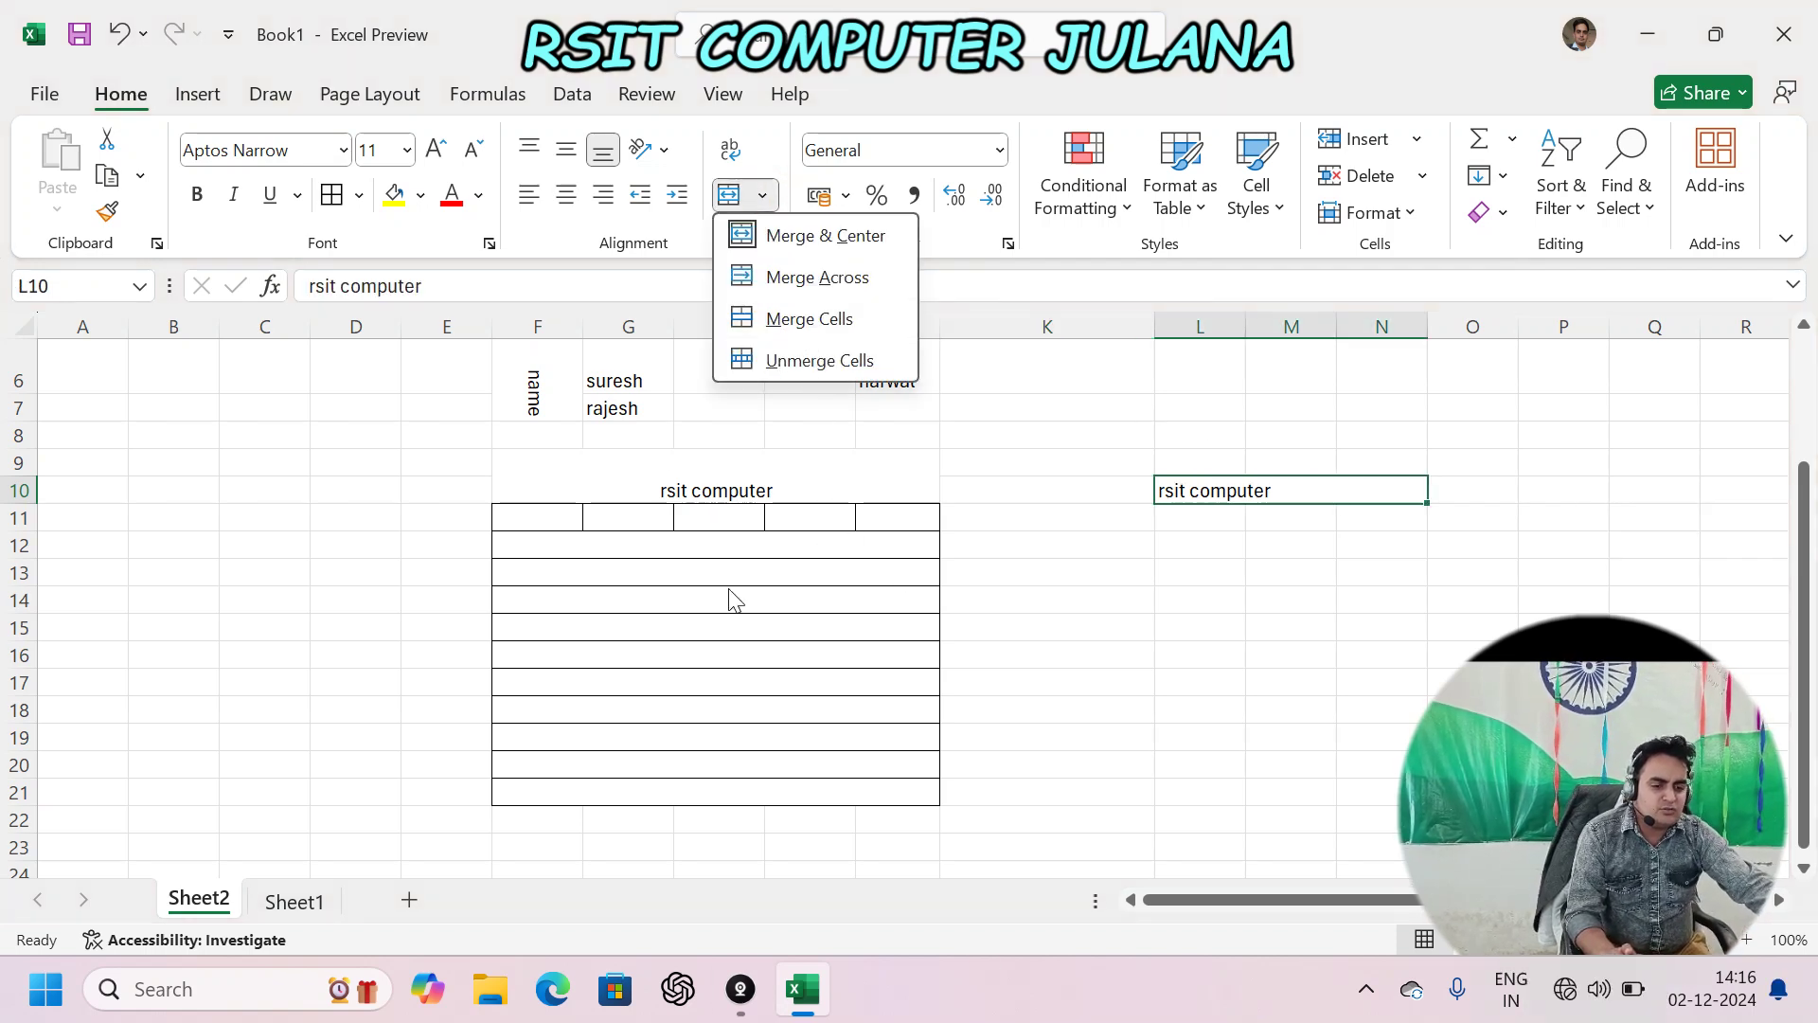
pyautogui.click(581, 536)
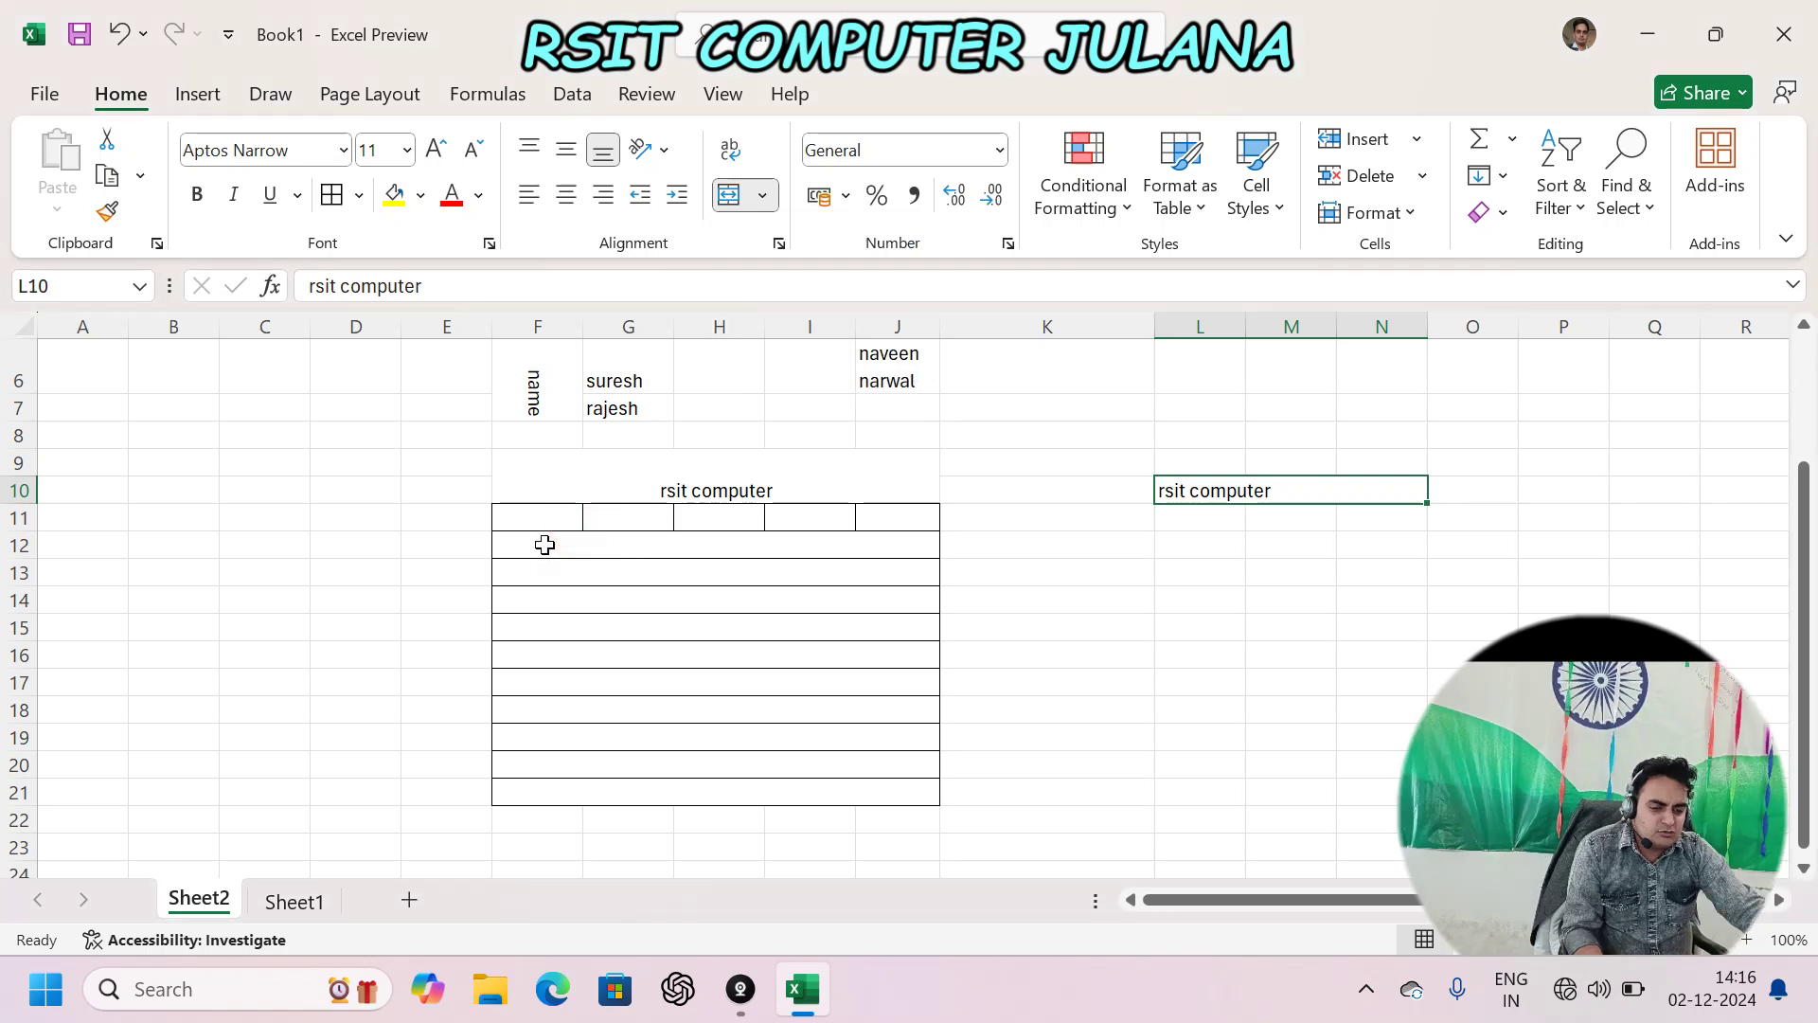
pyautogui.moveTo(543, 540)
pyautogui.mouseDown()
pyautogui.moveTo(758, 710)
pyautogui.moveTo(800, 773)
pyautogui.mouseUp()
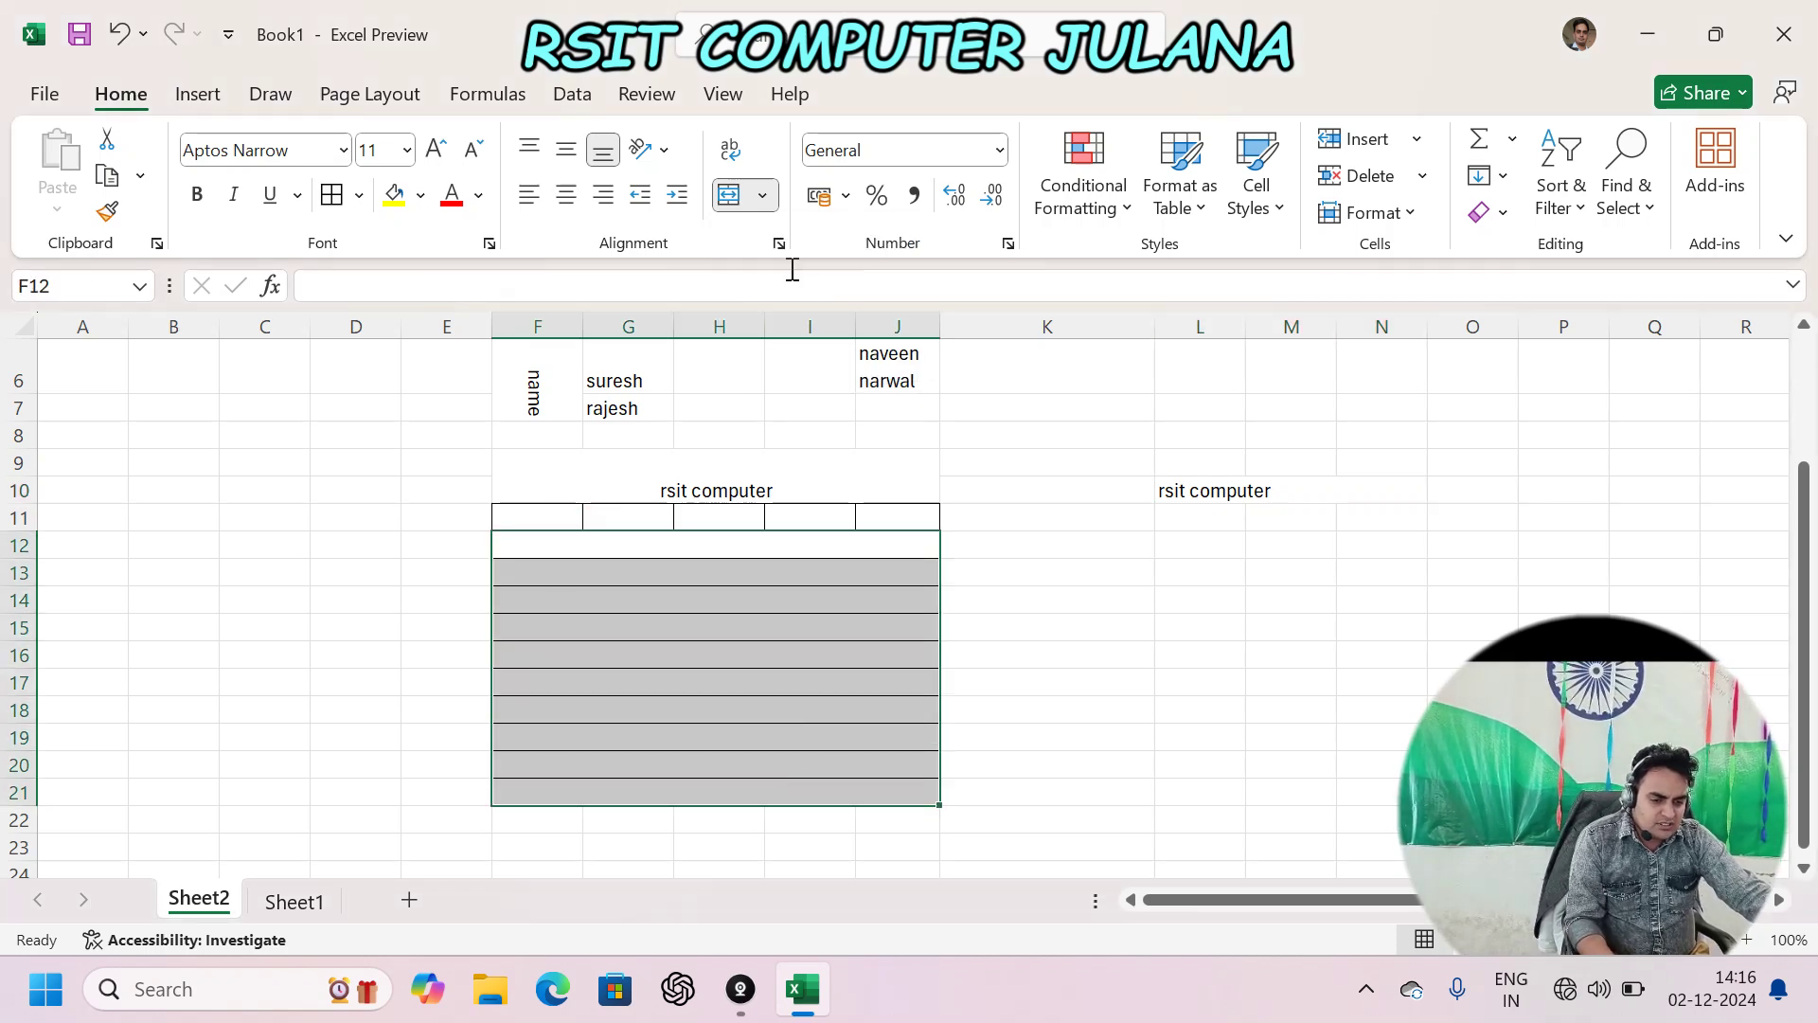
pyautogui.click(762, 196)
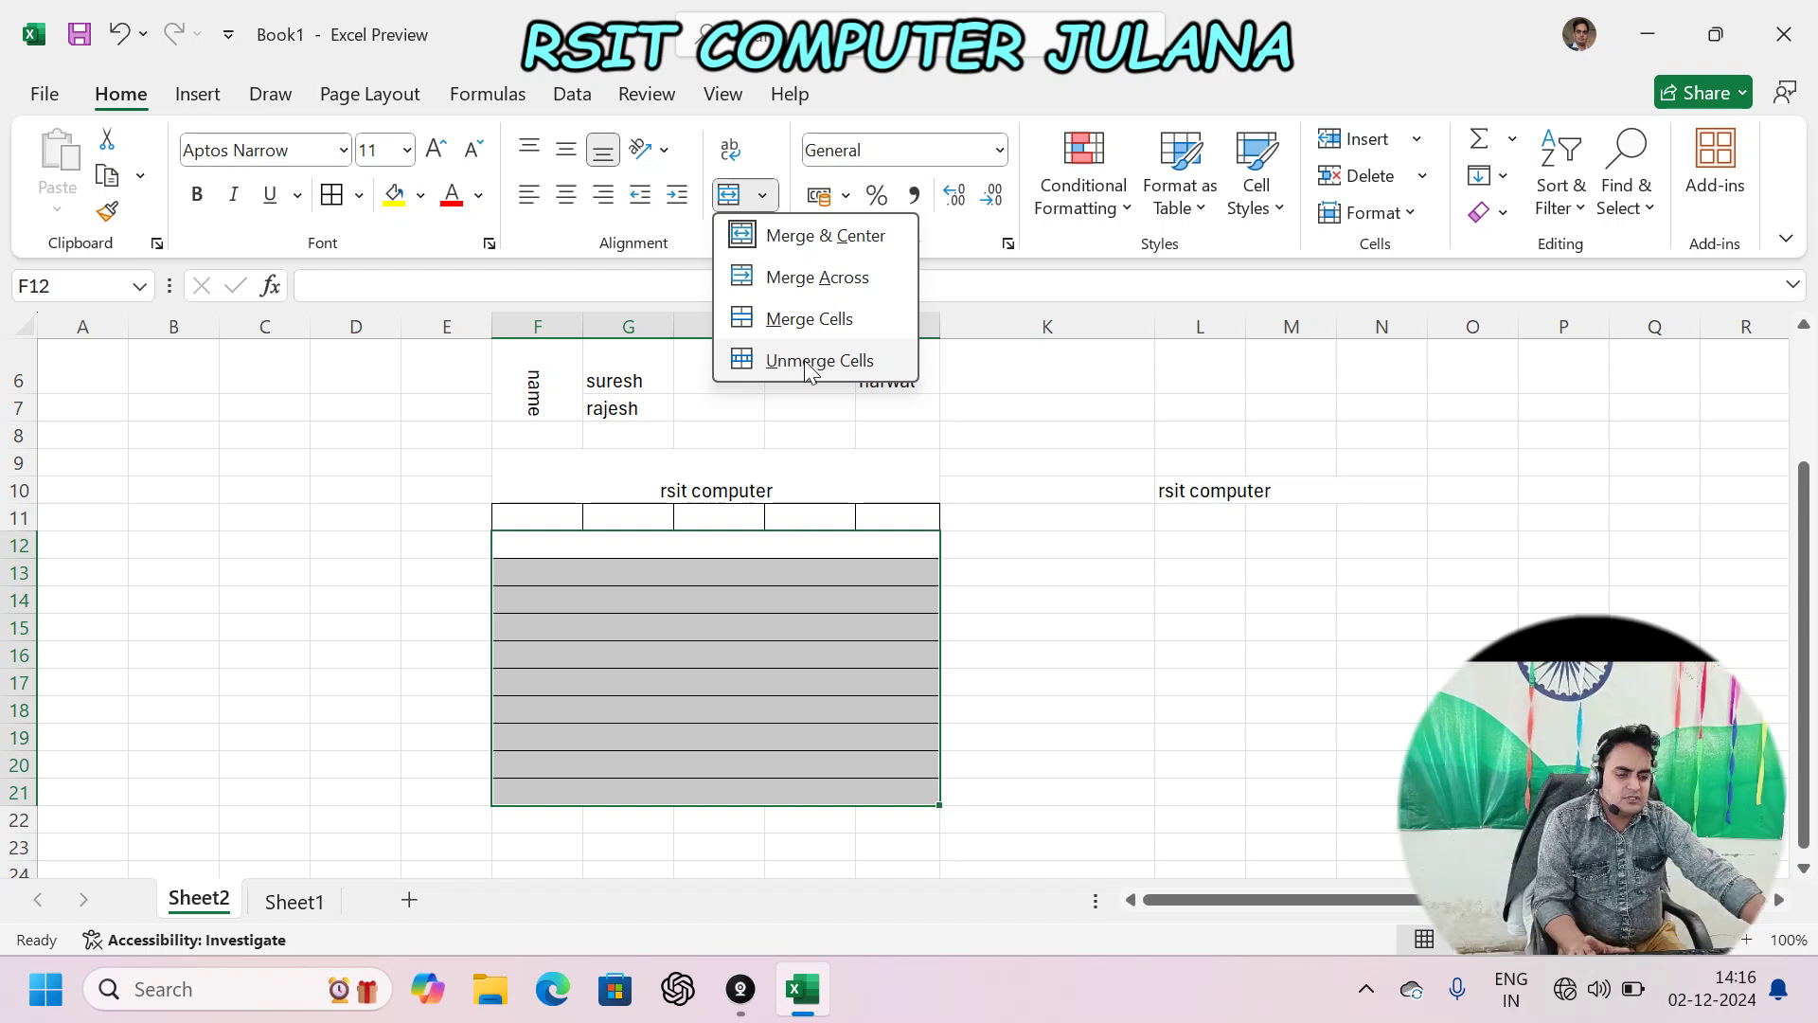
pyautogui.click(803, 358)
pyautogui.click(677, 678)
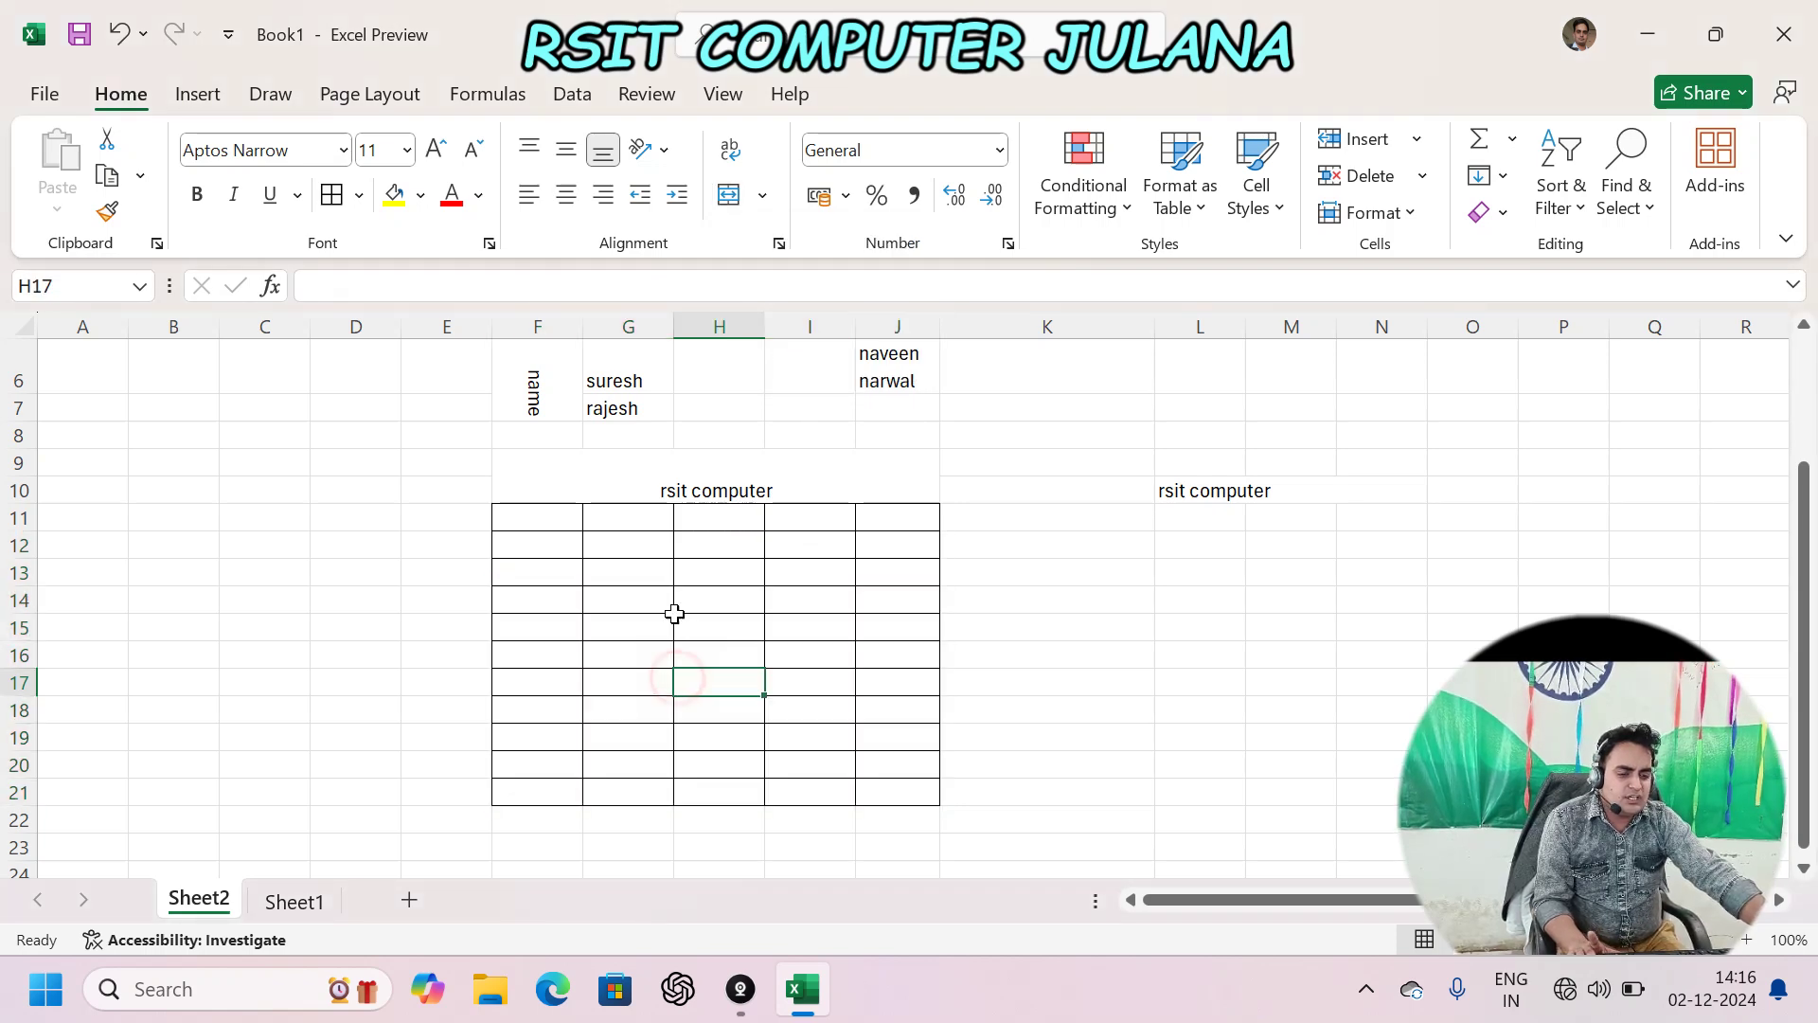
# - Unmerge the 'rsit computer' title so it sits left in F9
pyautogui.click(774, 488)
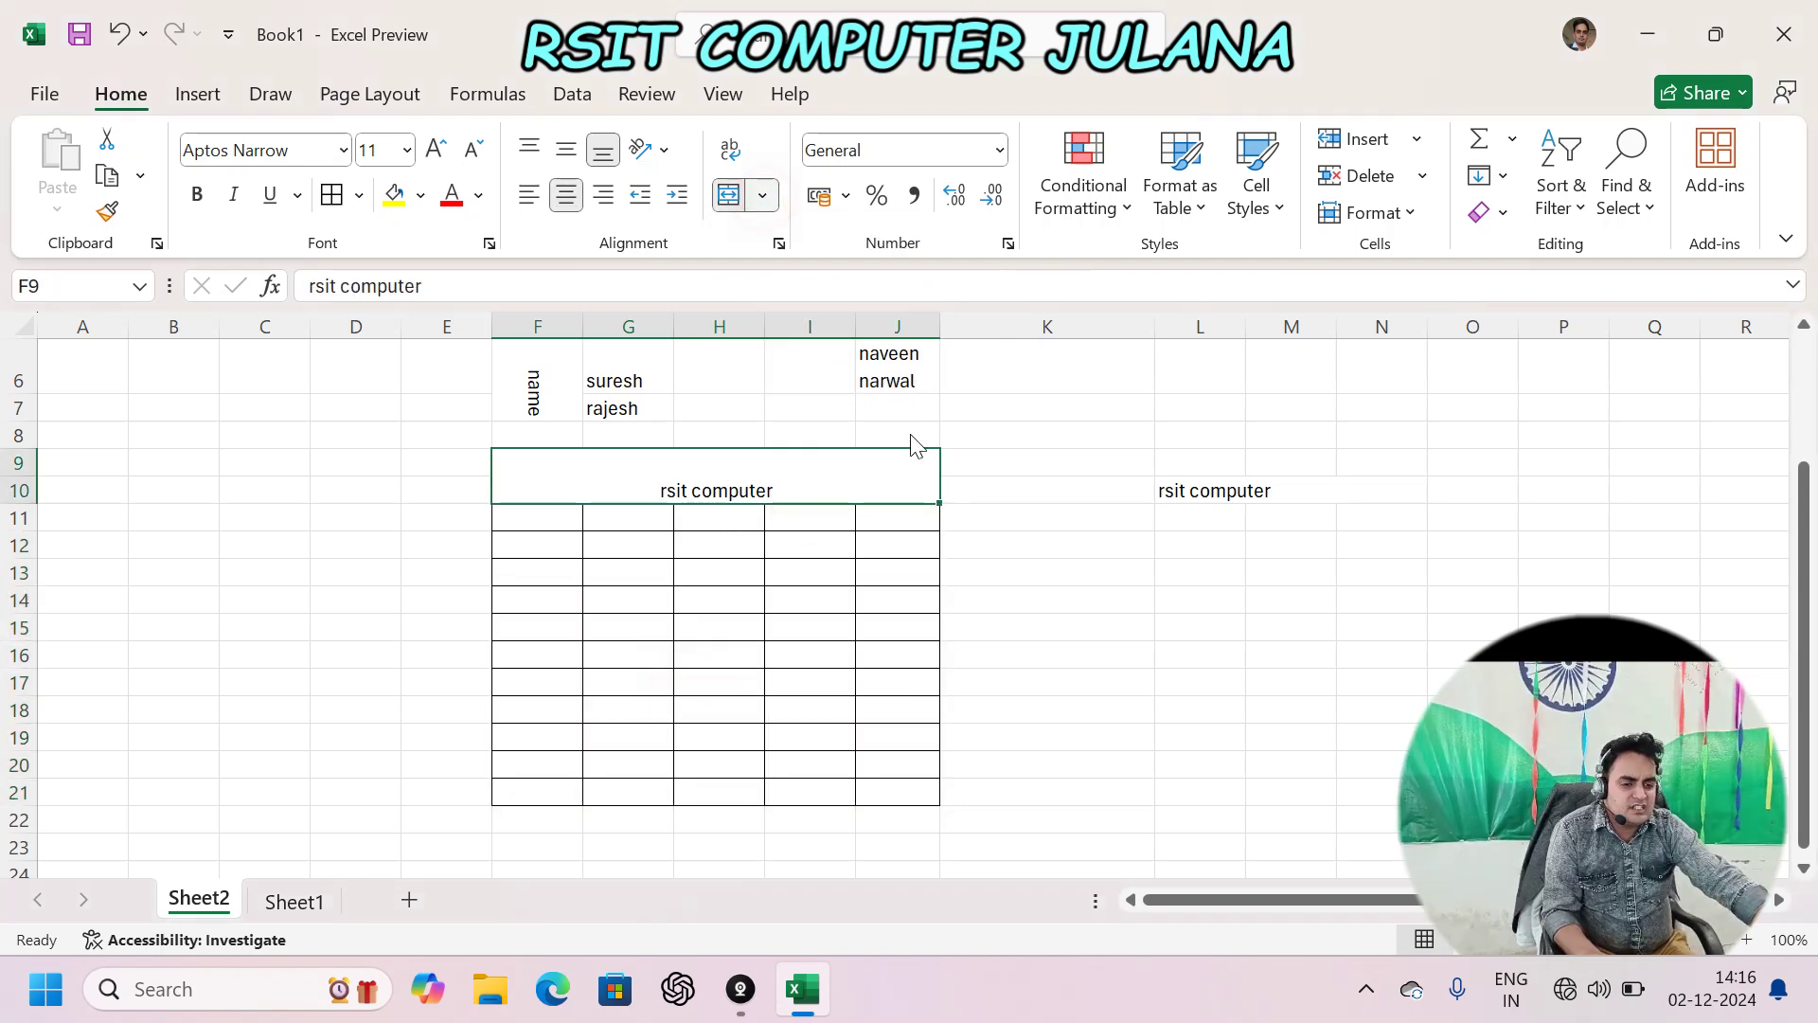
pyautogui.click(762, 195)
pyautogui.click(805, 235)
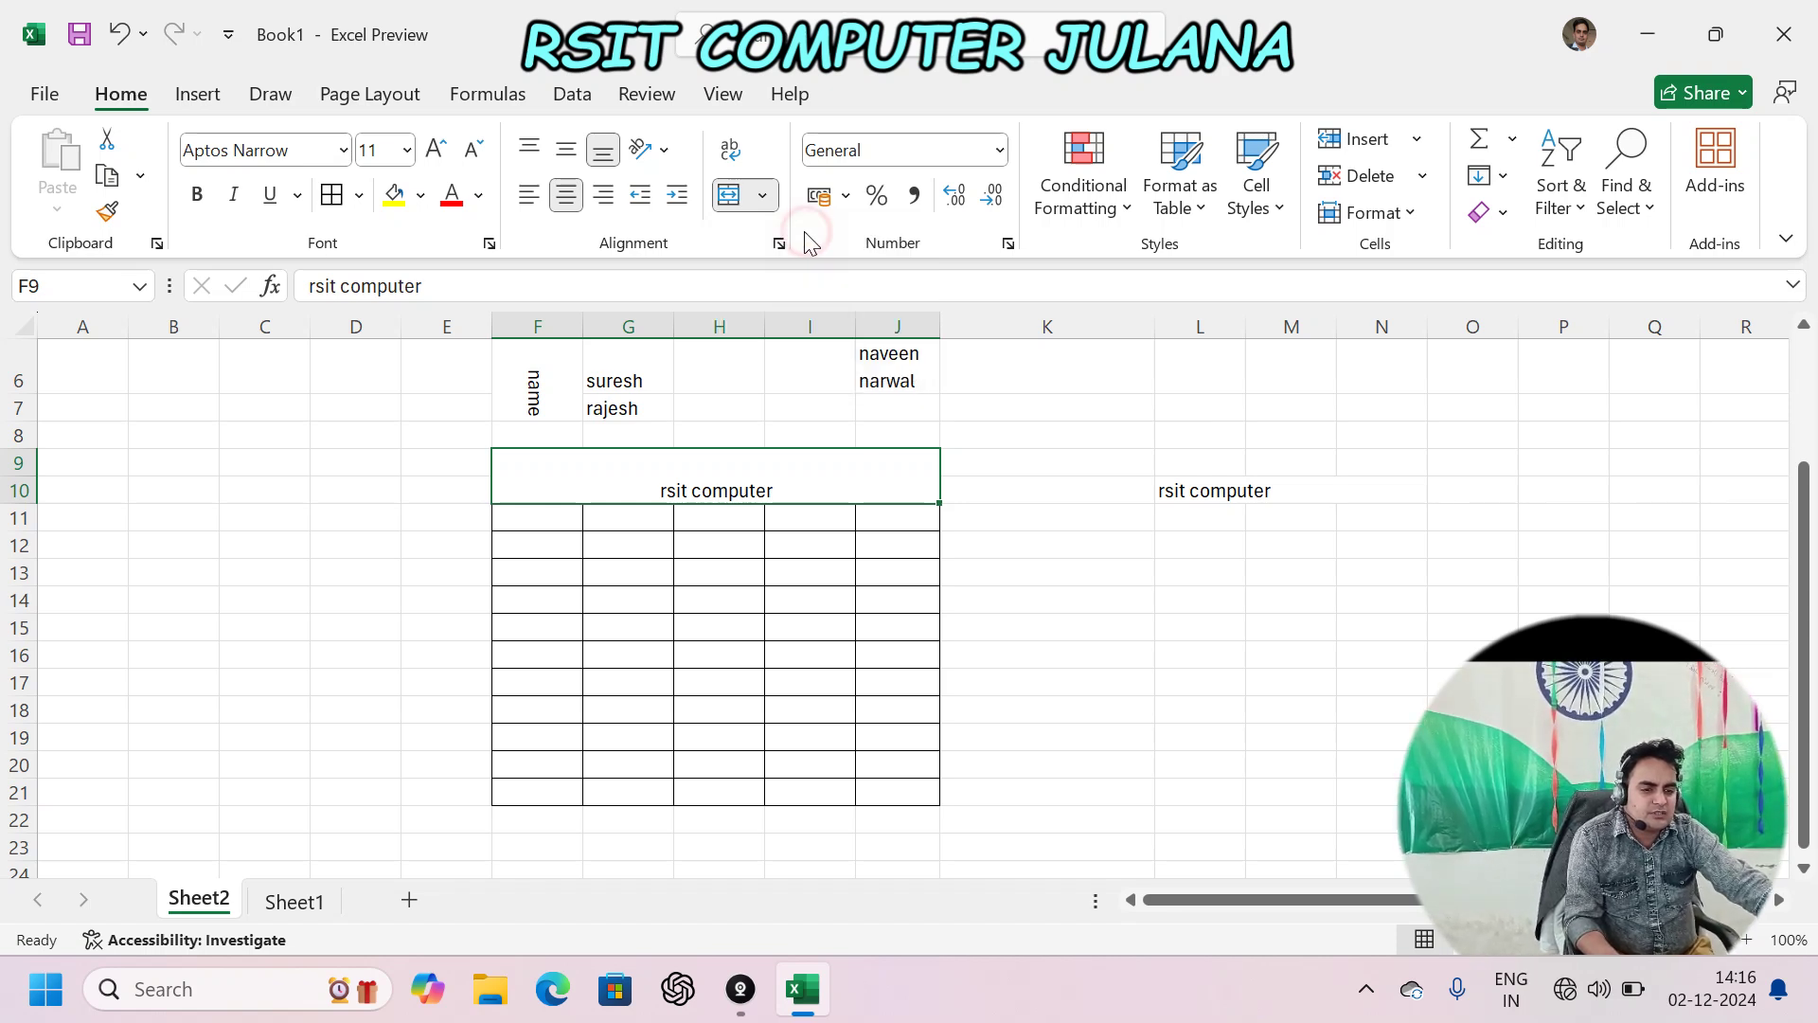
pyautogui.click(637, 544)
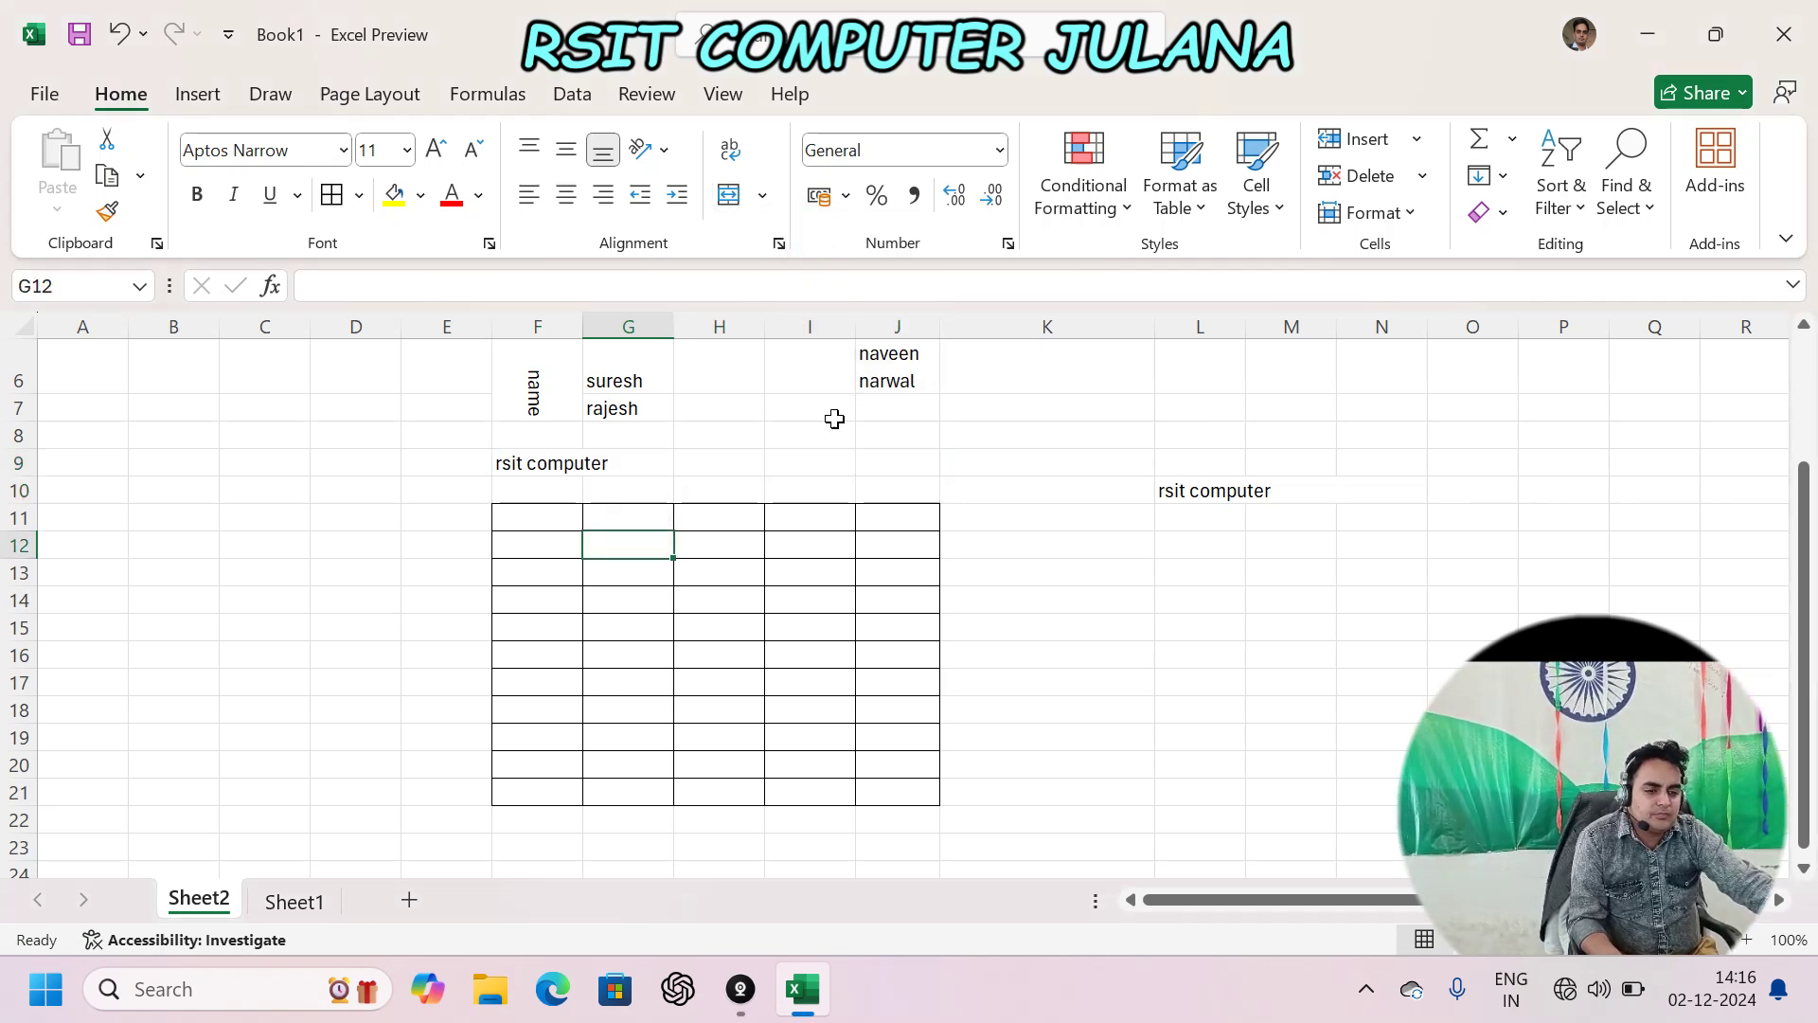
pyautogui.click(780, 244)
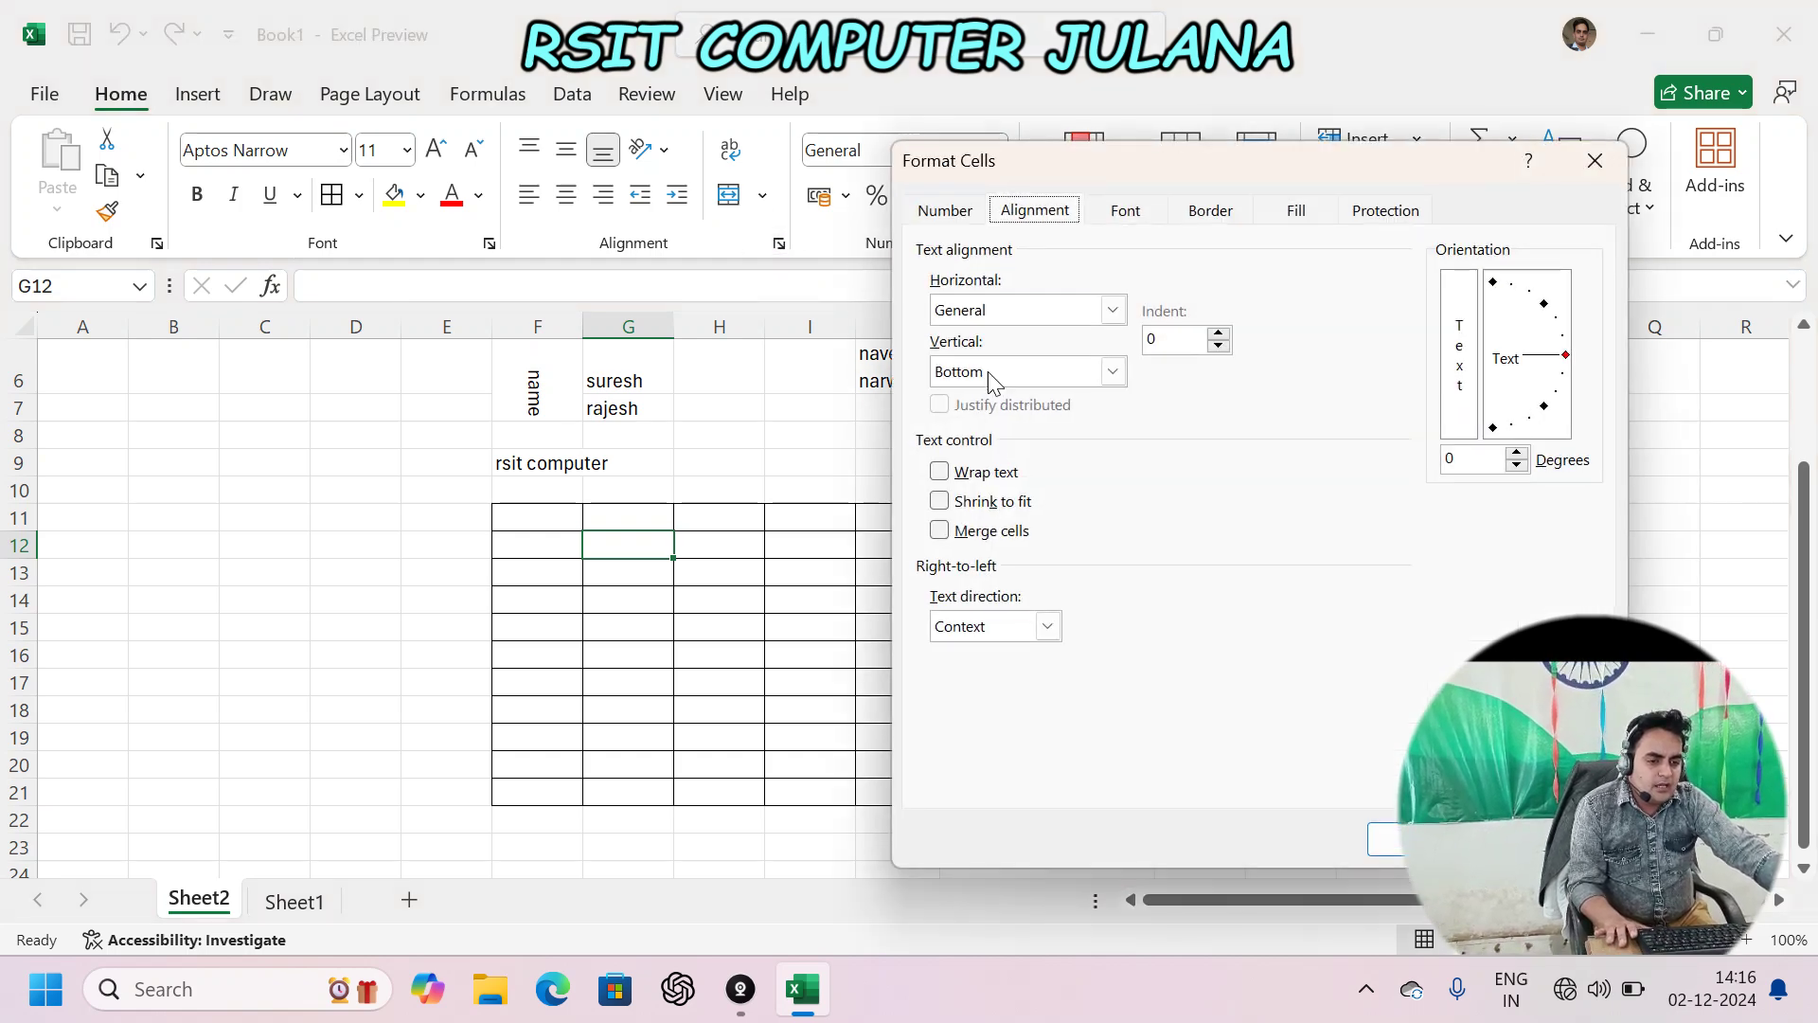
pyautogui.click(1110, 312)
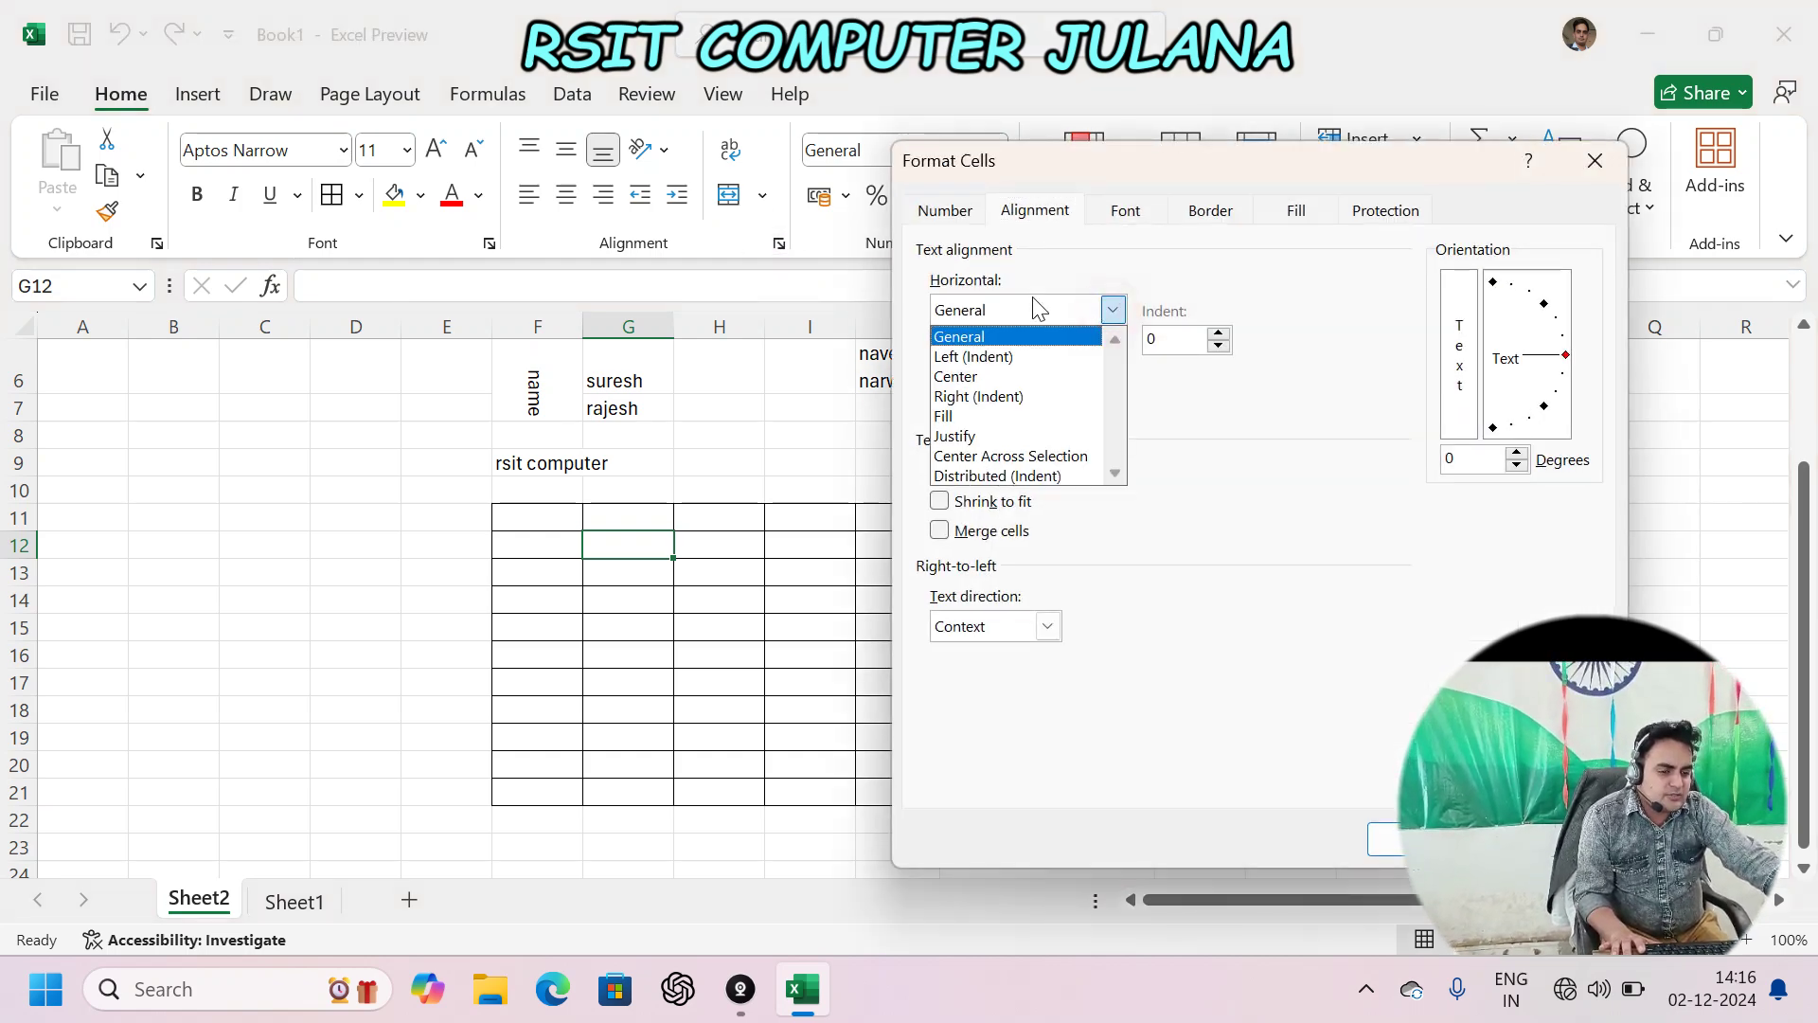
pyautogui.click(1154, 461)
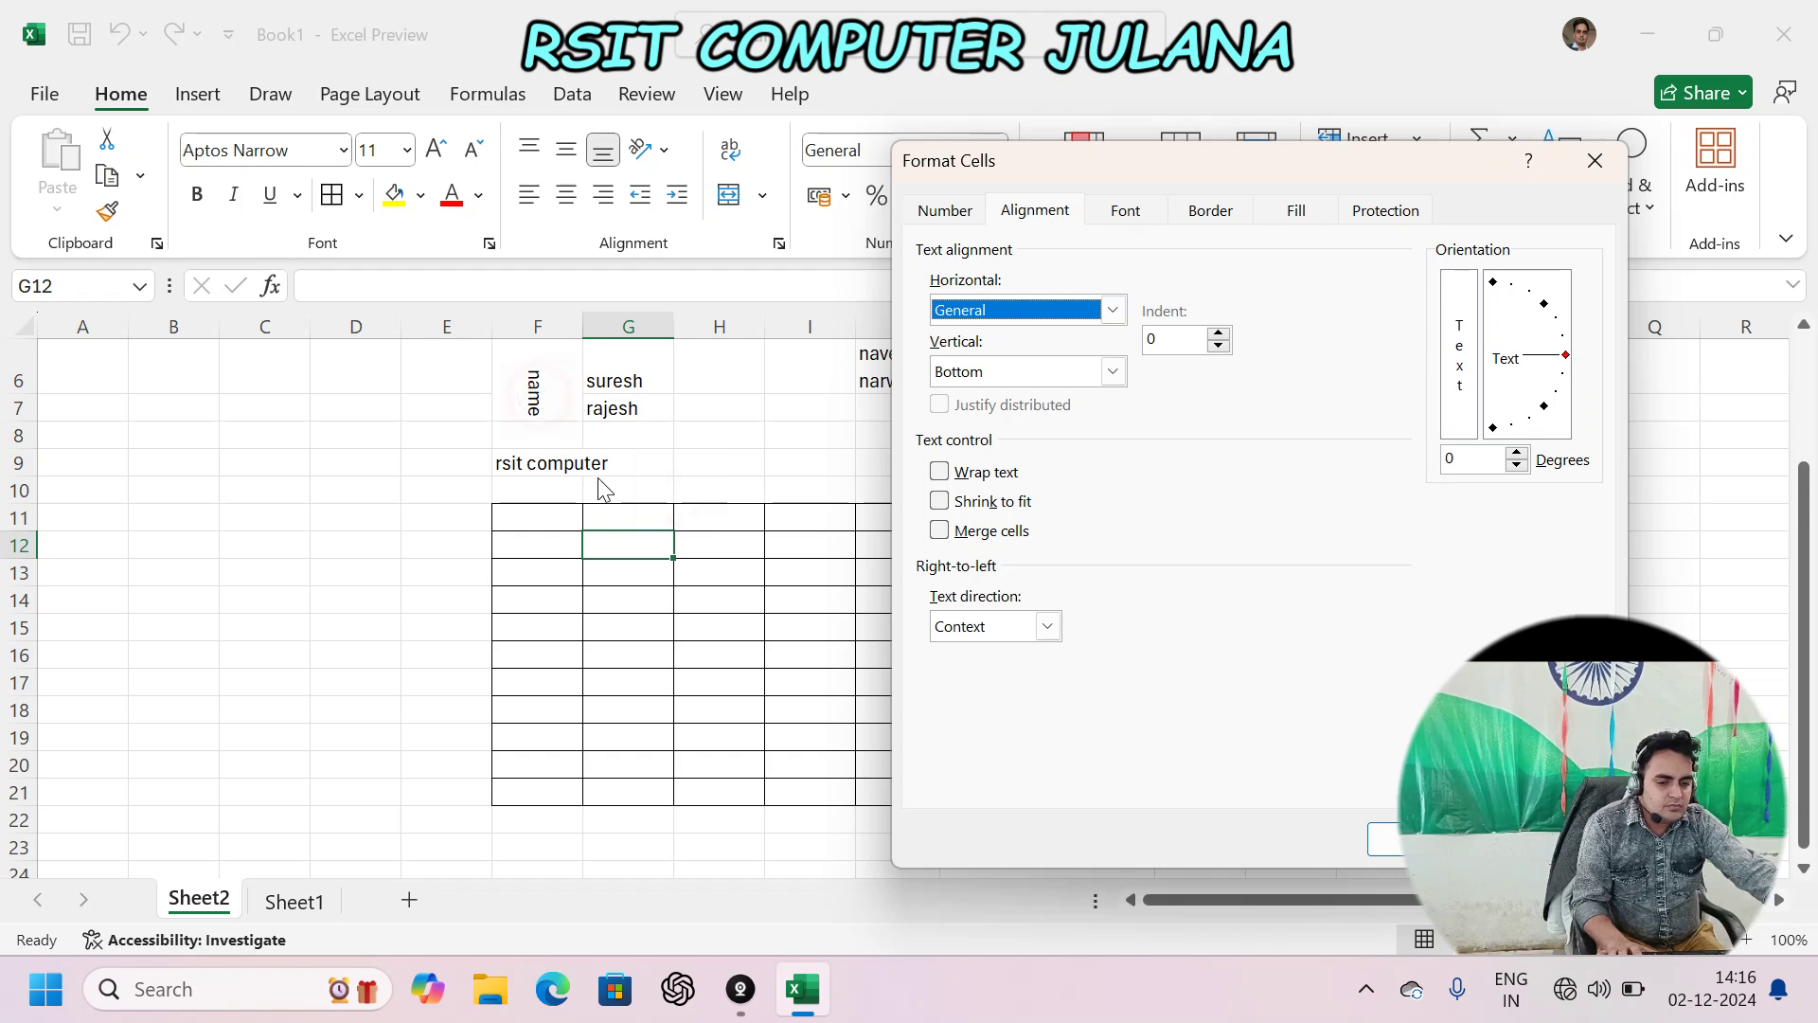
pyautogui.press('Escape')
# - Angle the merged 'name' cell's text clockwise, then set its rotation to -71 degrees
pyautogui.click(545, 396)
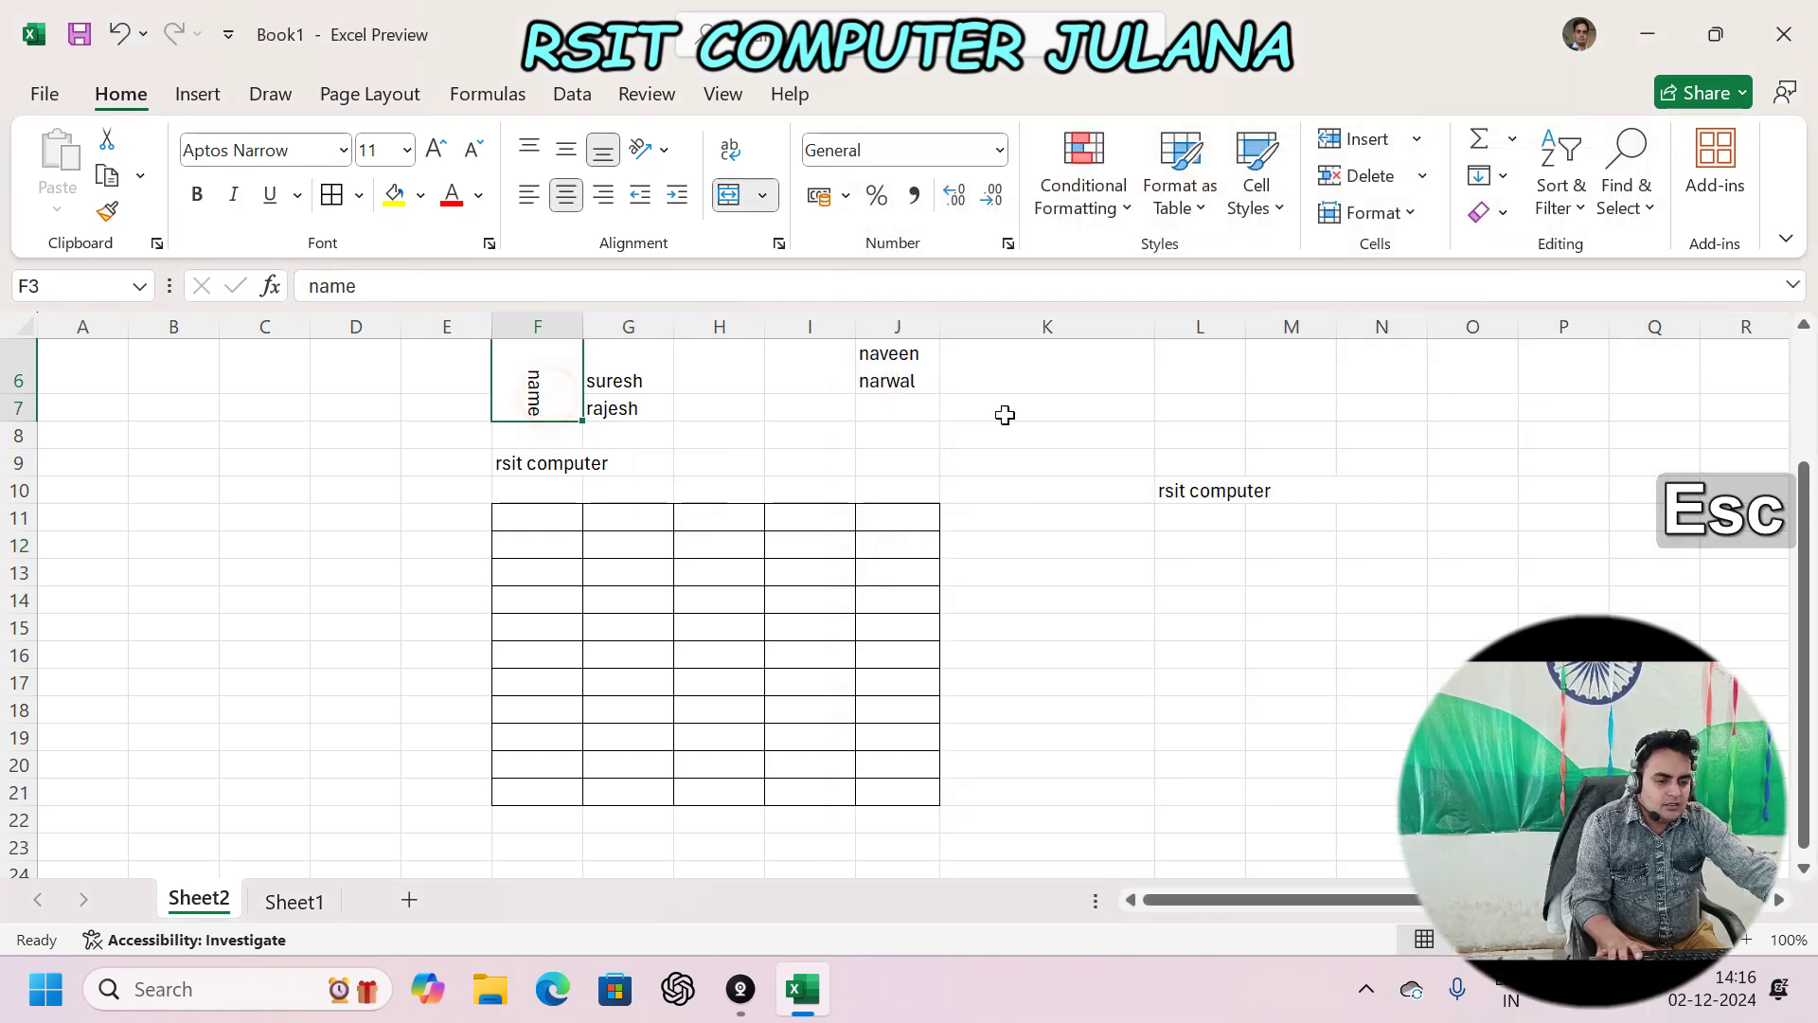
pyautogui.scroll(2, 805, 550)
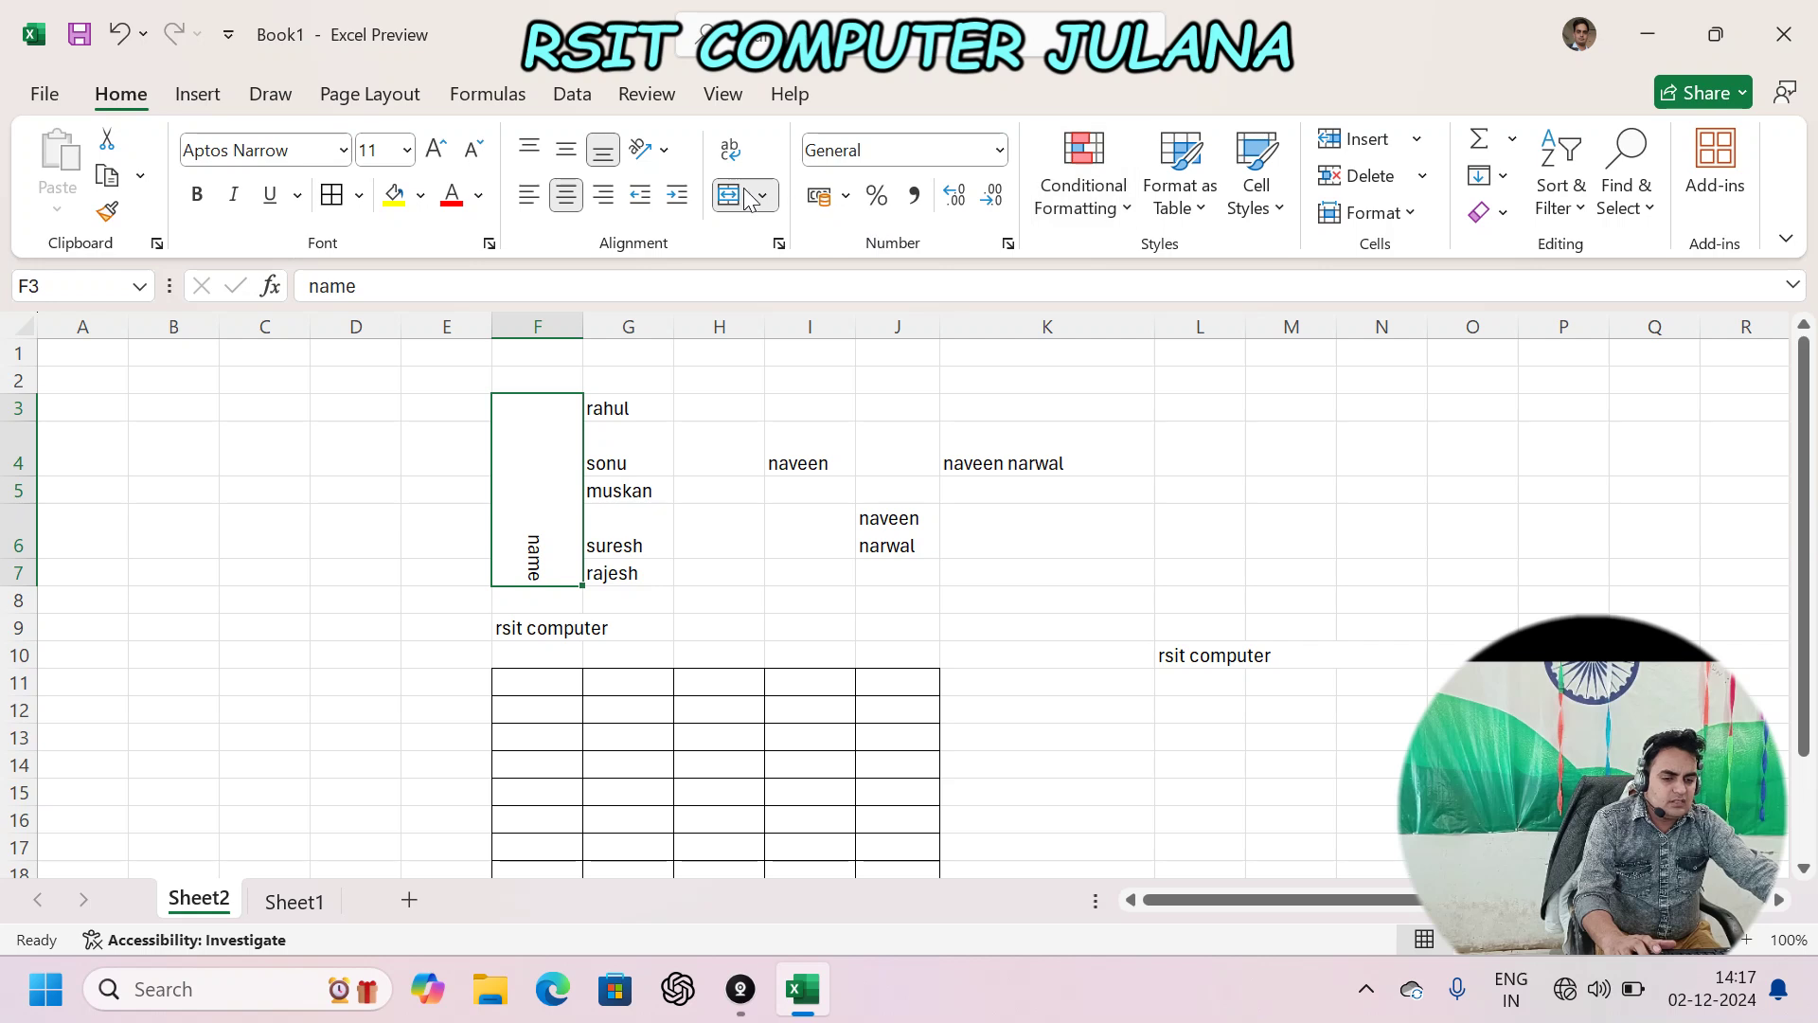
pyautogui.click(663, 150)
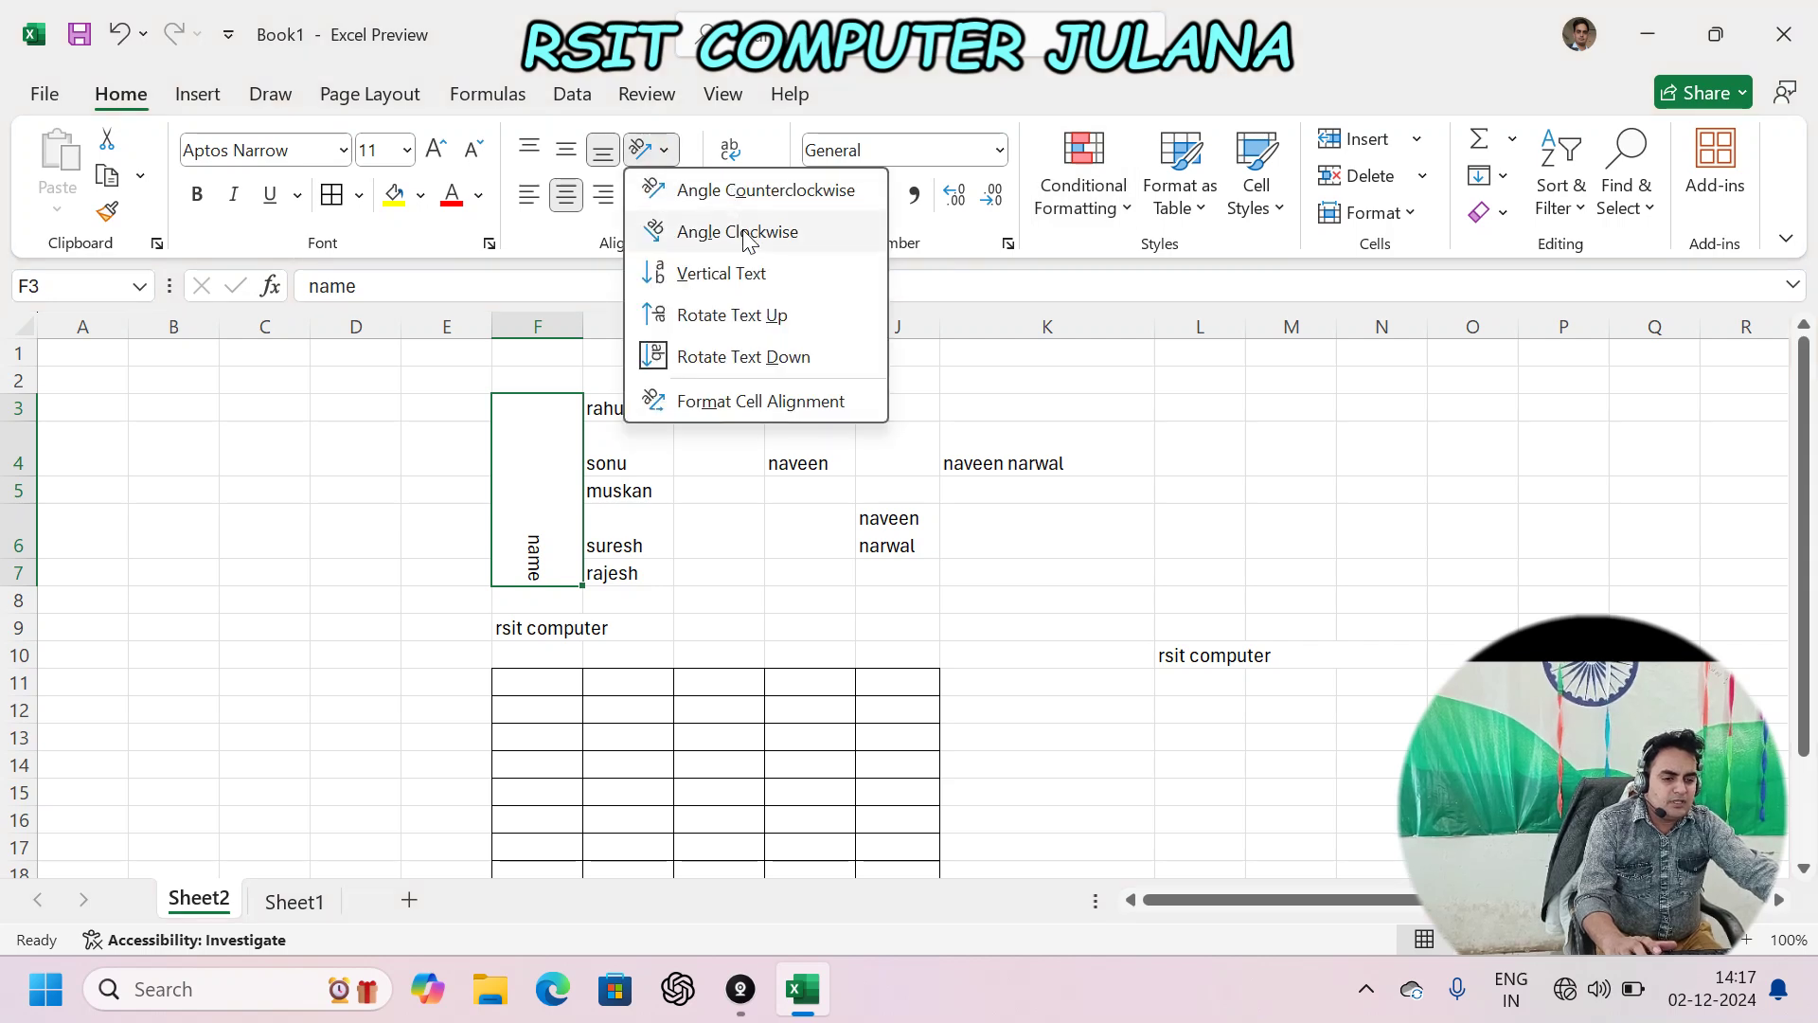
pyautogui.click(738, 232)
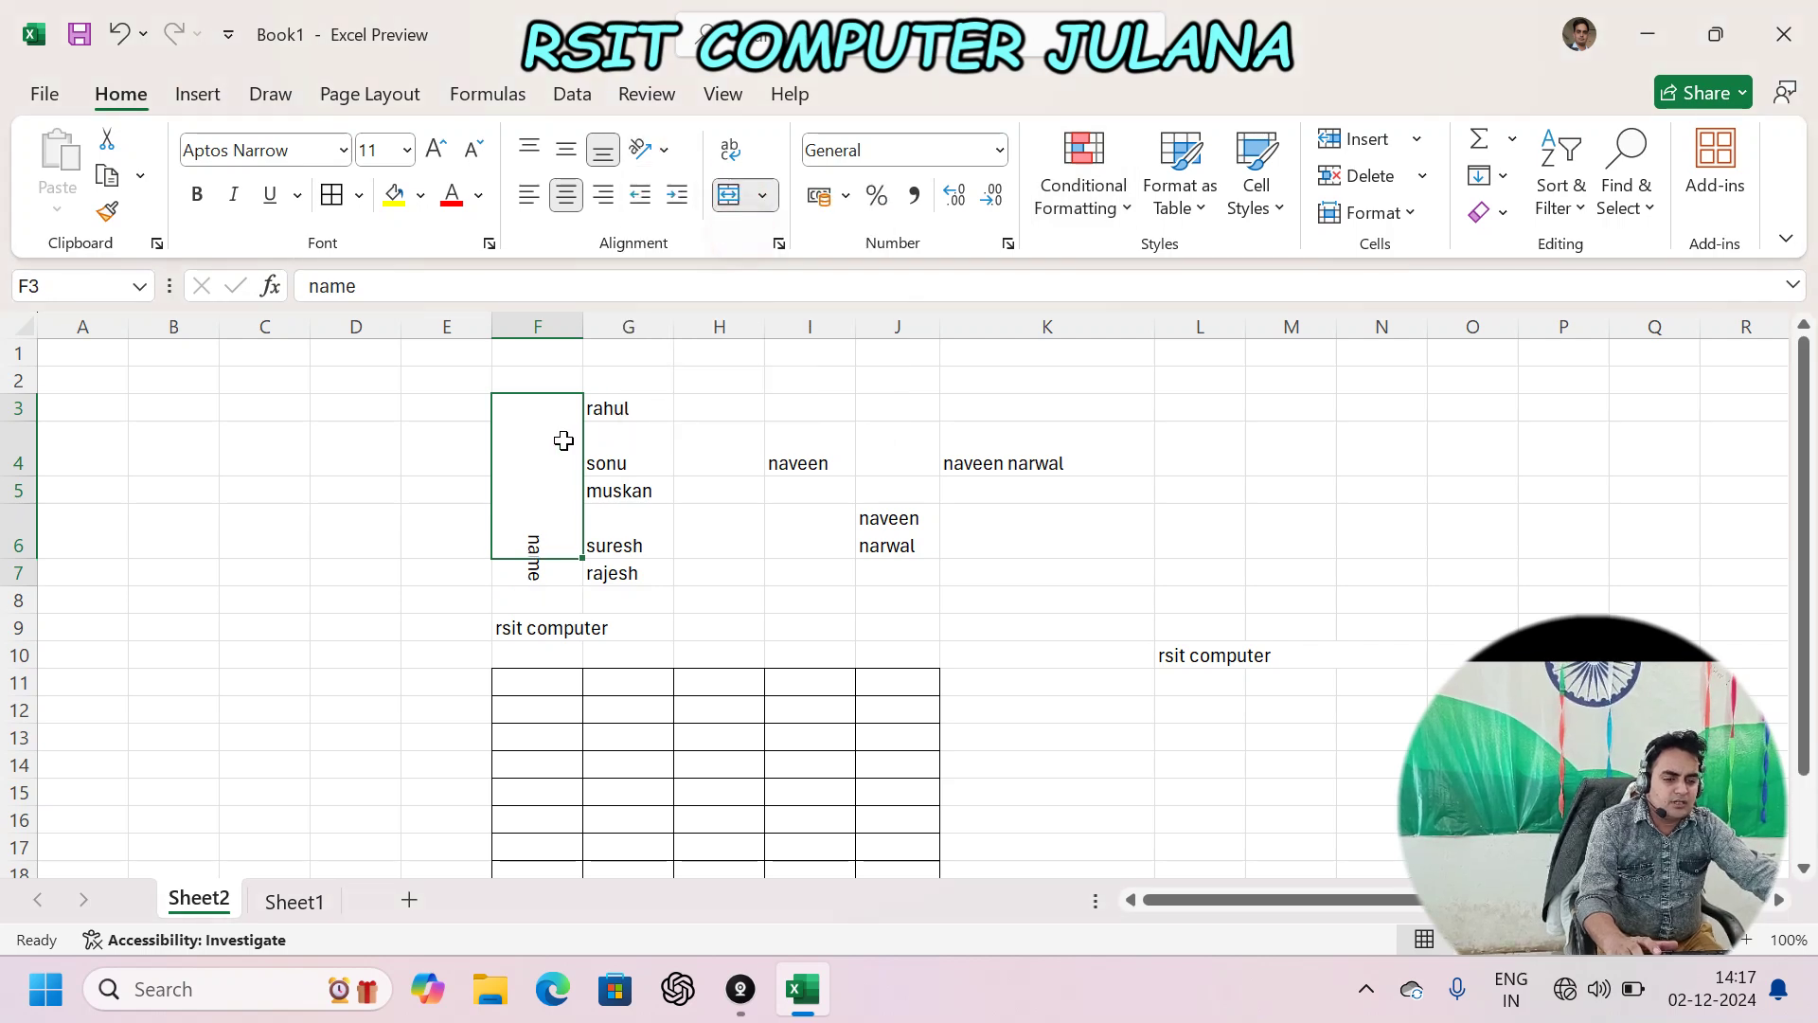
pyautogui.click(779, 244)
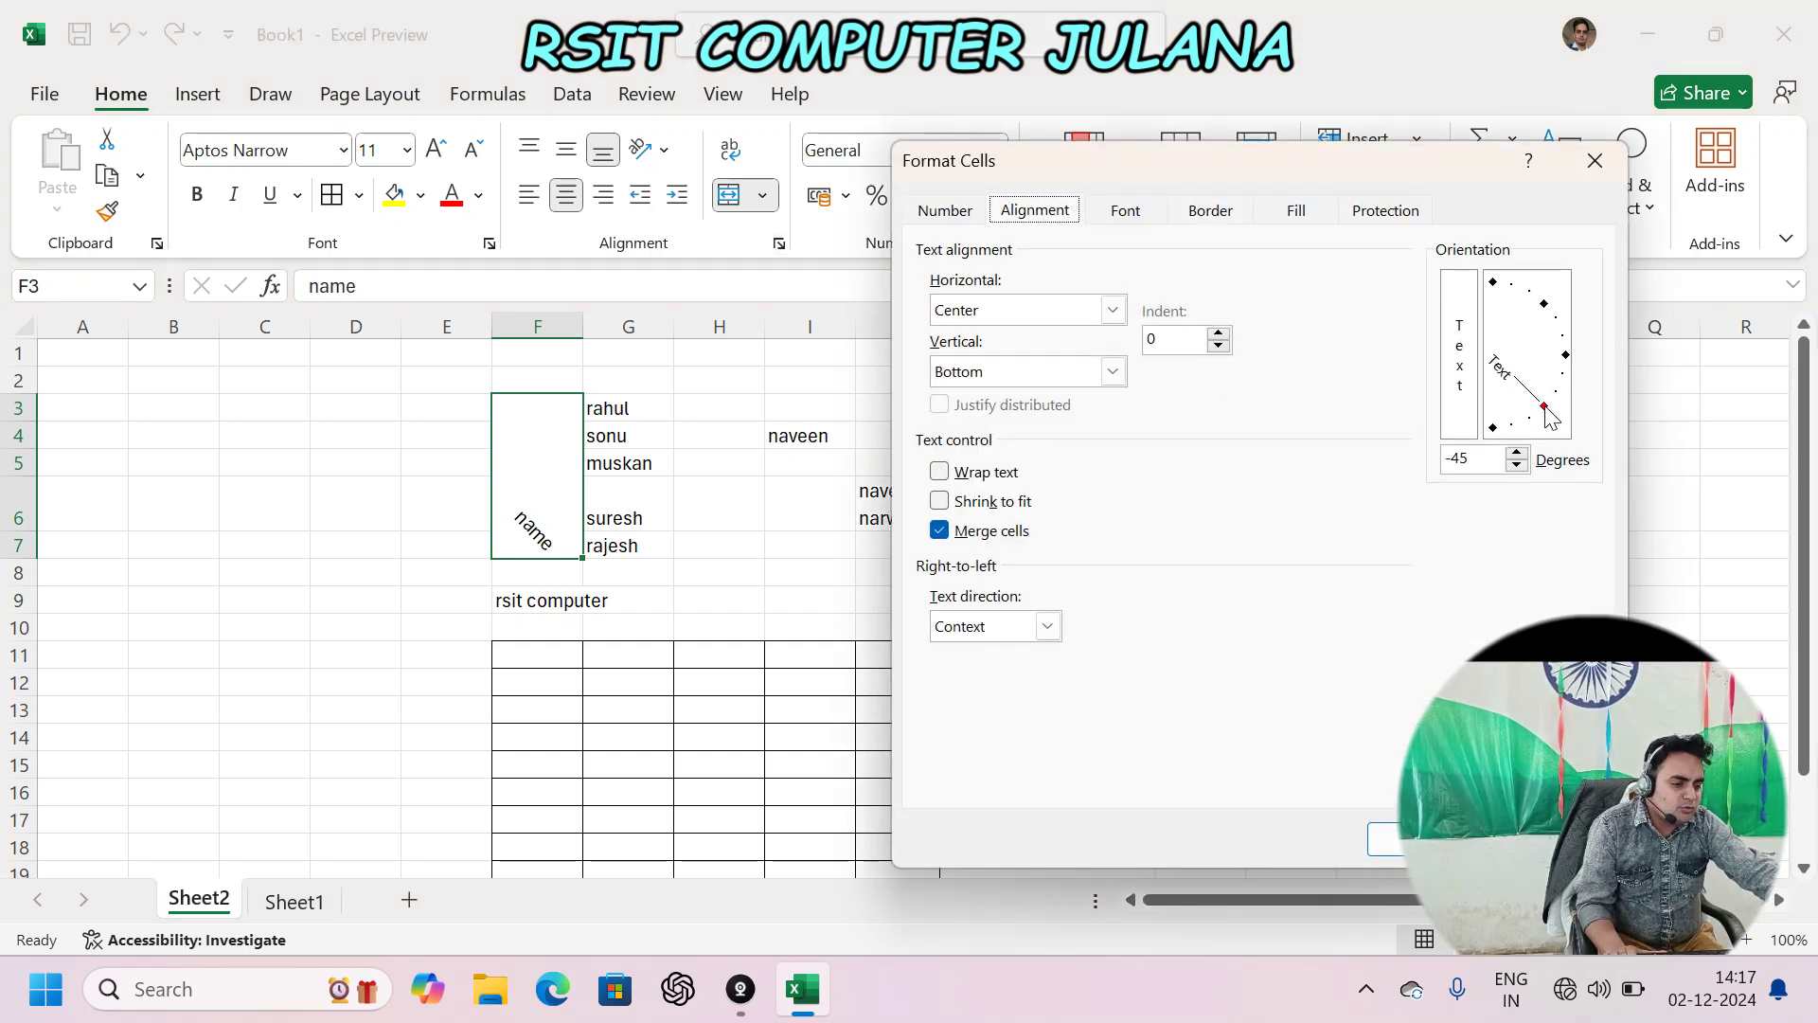
pyautogui.moveTo(1545, 407); pyautogui.dragTo(1504, 451)
pyautogui.click(1490, 459)
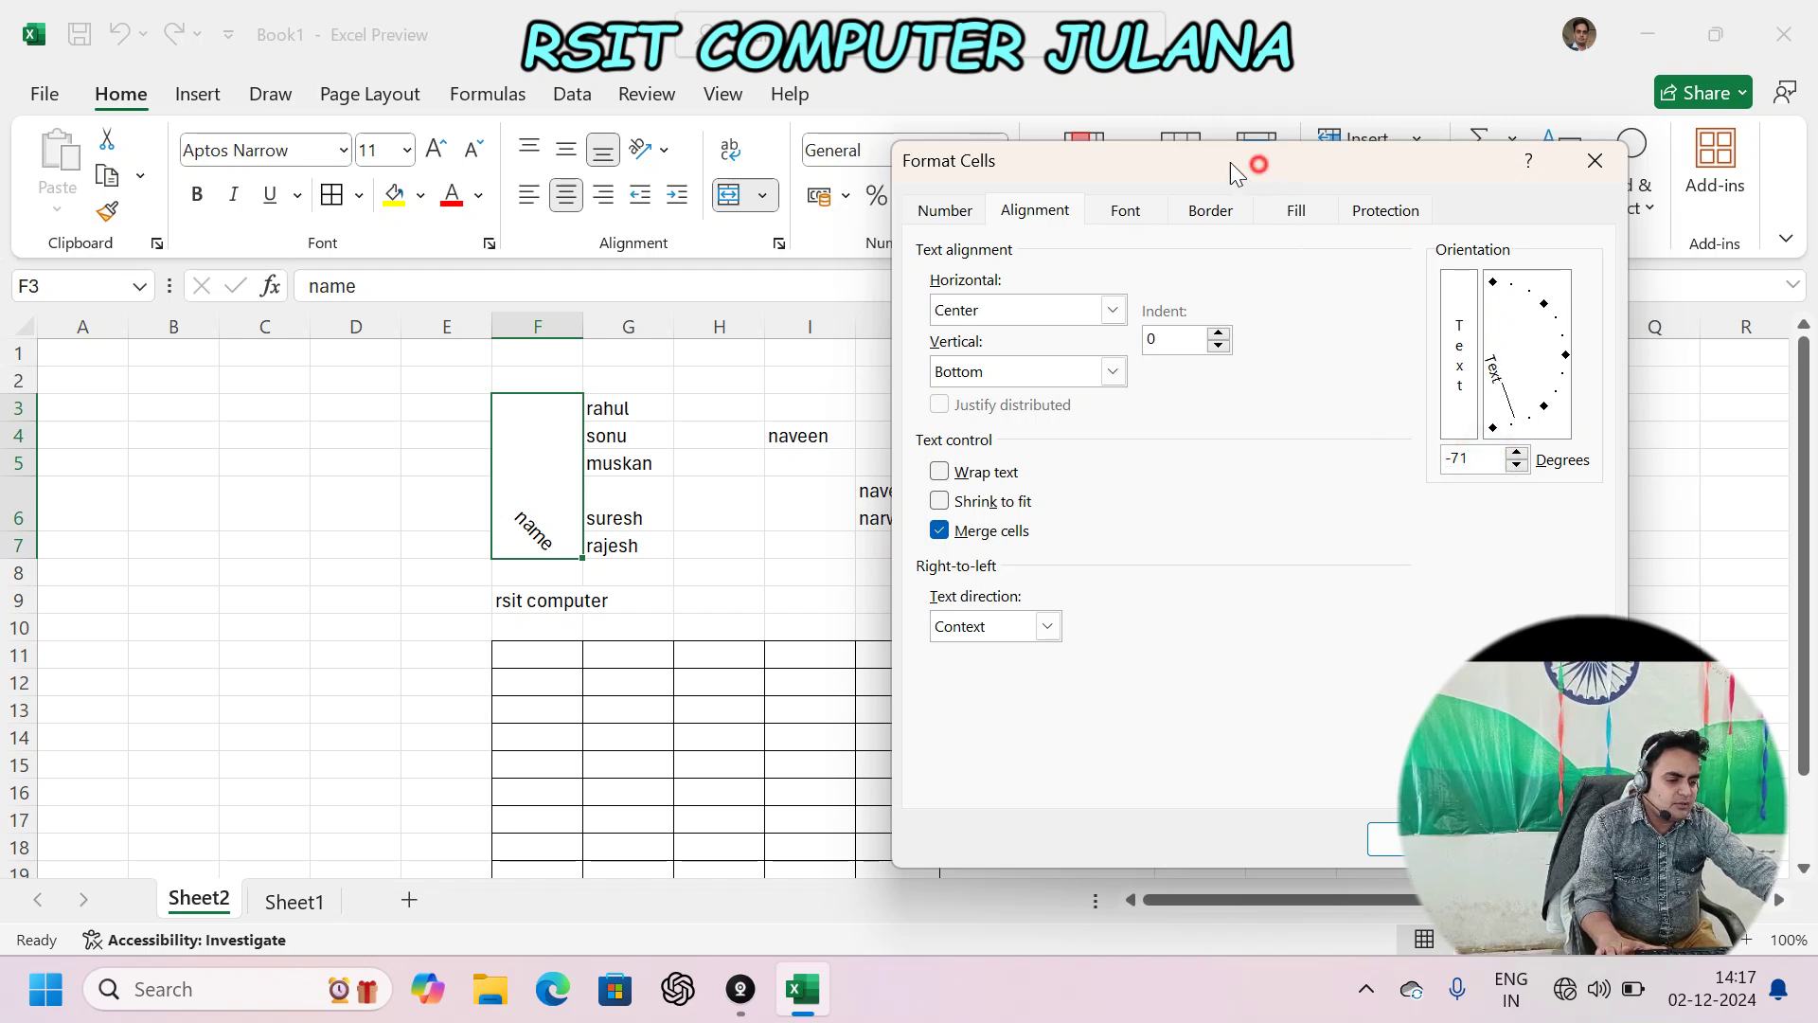
pyautogui.moveTo(1230, 162); pyautogui.dragTo(1125, 159)
pyautogui.click(1327, 836)
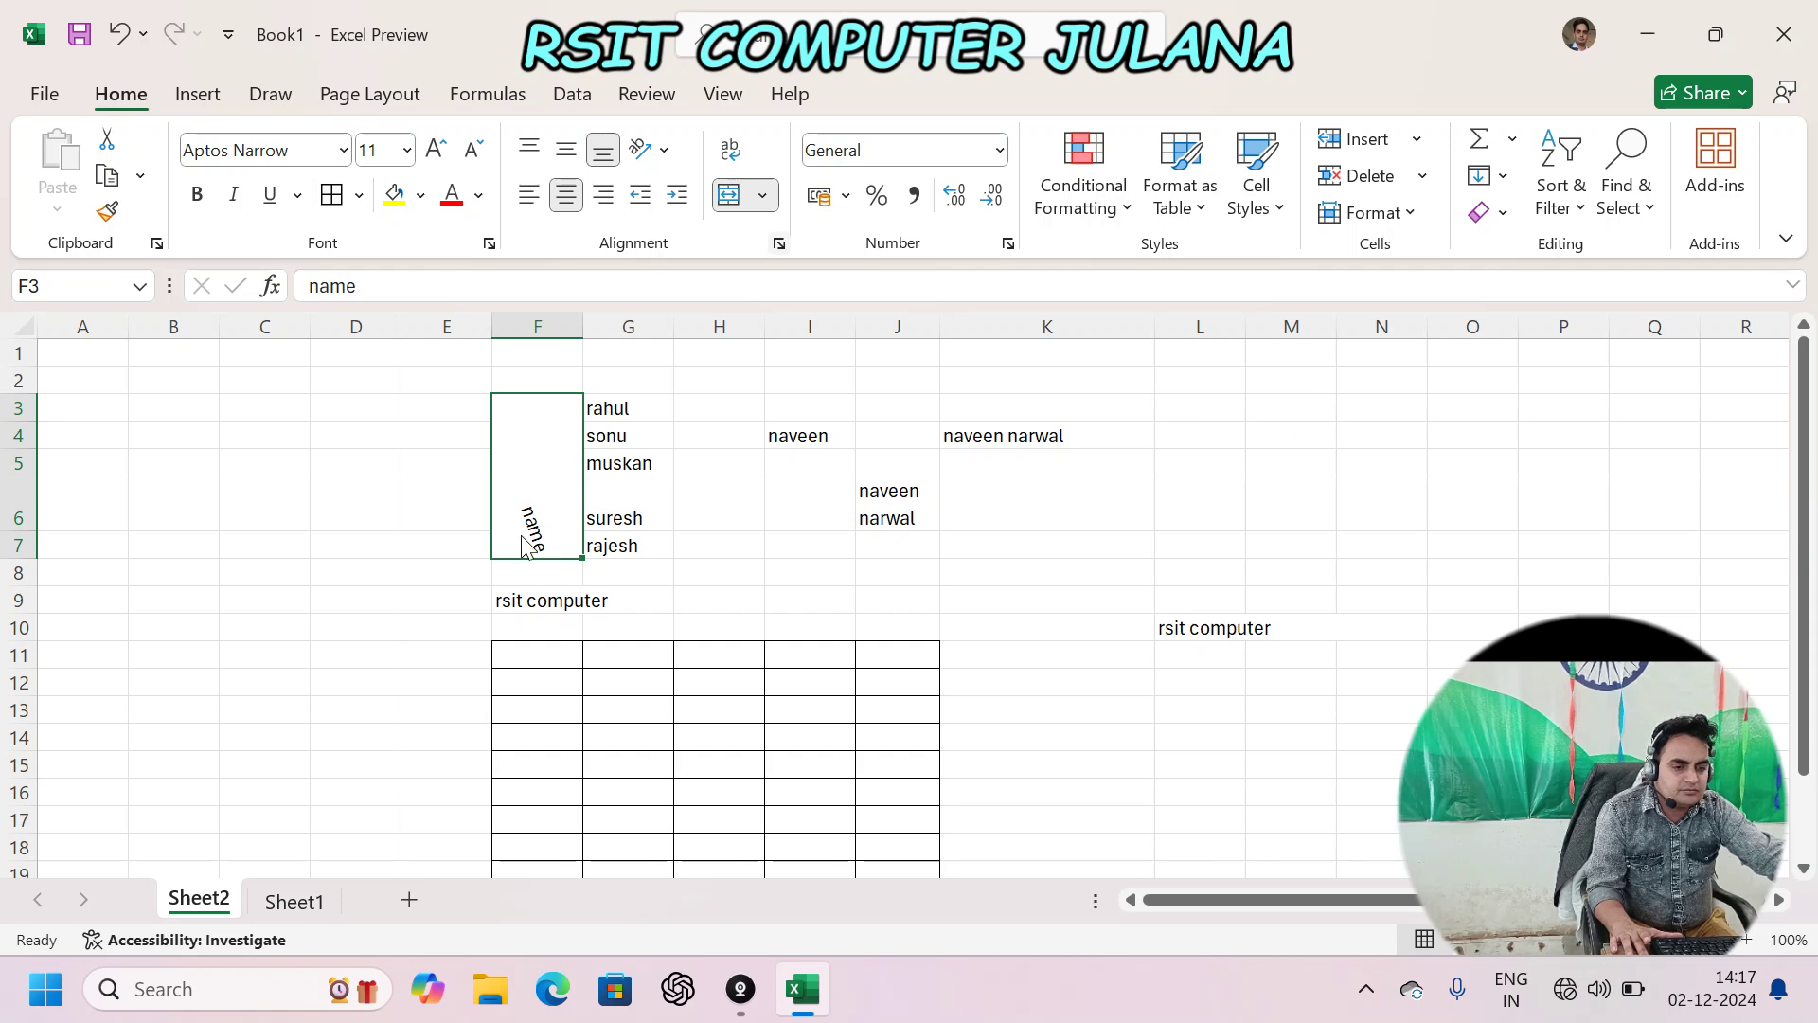
# - Reset the 'name' cell to 0° orientation with Left (Indent) horizontal and Bottom vertical alignment
pyautogui.hotkey('ctrl', '1')
pyautogui.click(1383, 413)
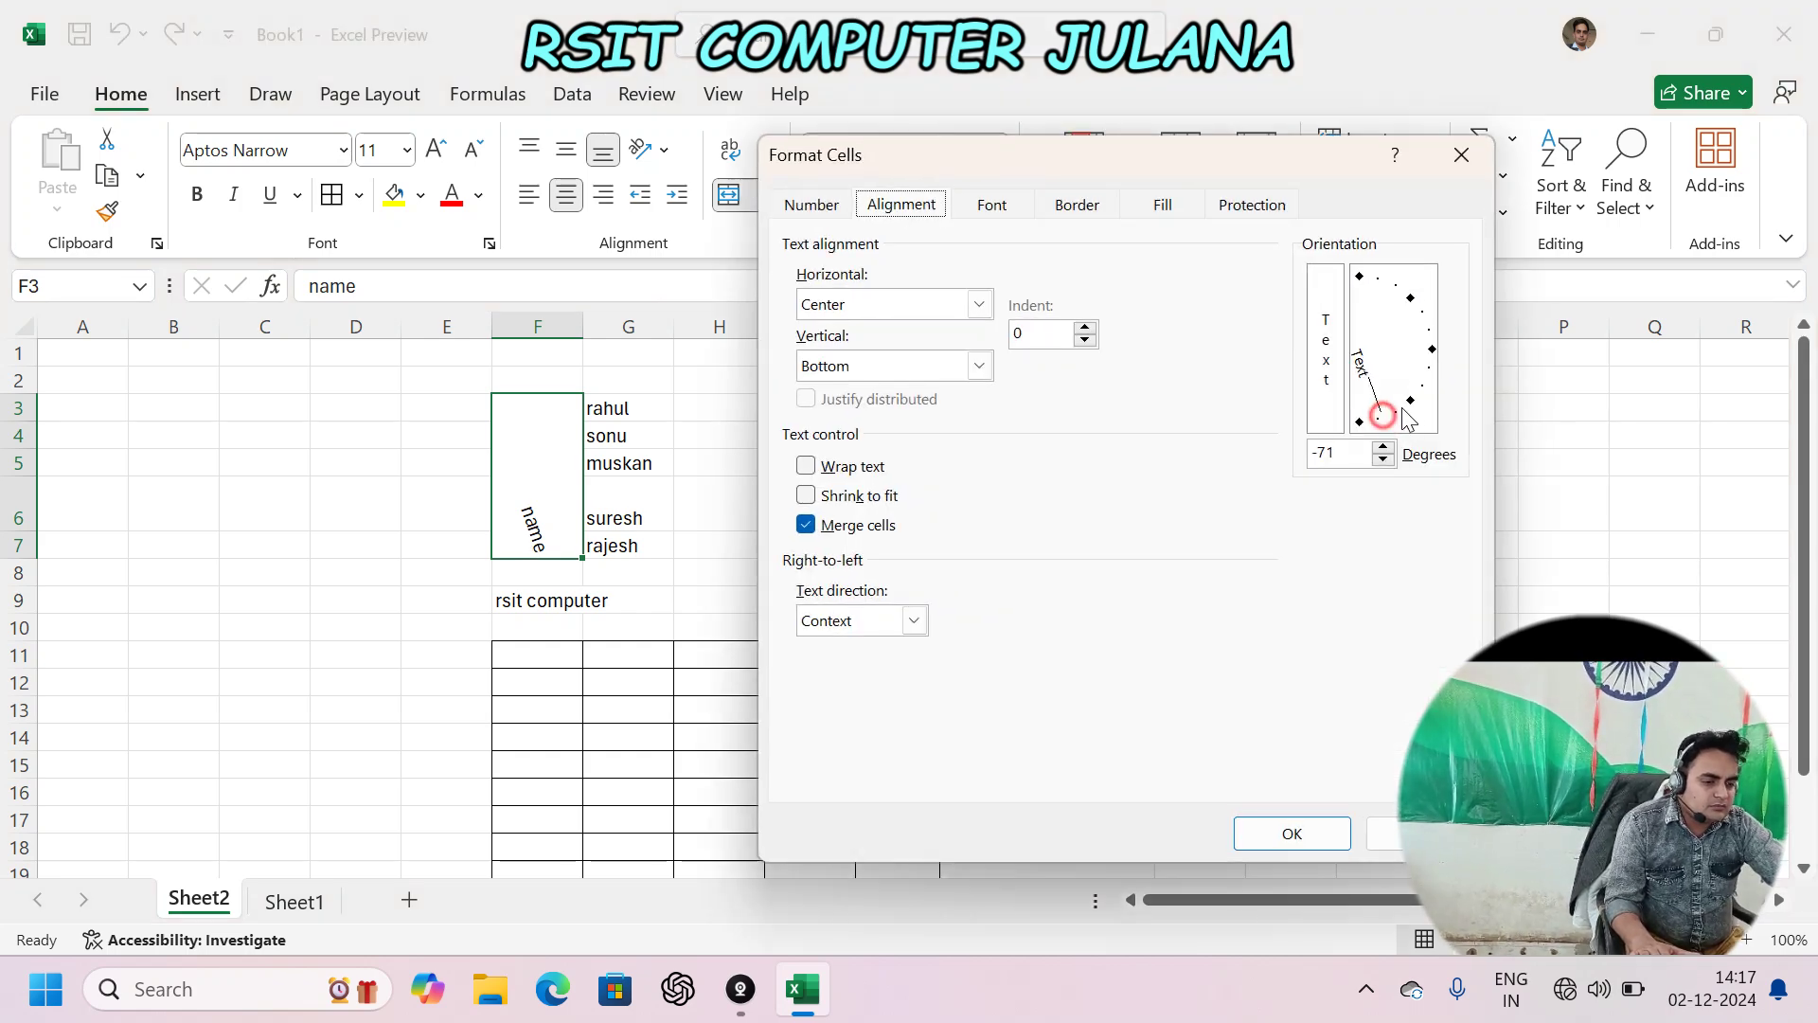
pyautogui.moveTo(1408, 419); pyautogui.dragTo(1453, 361)
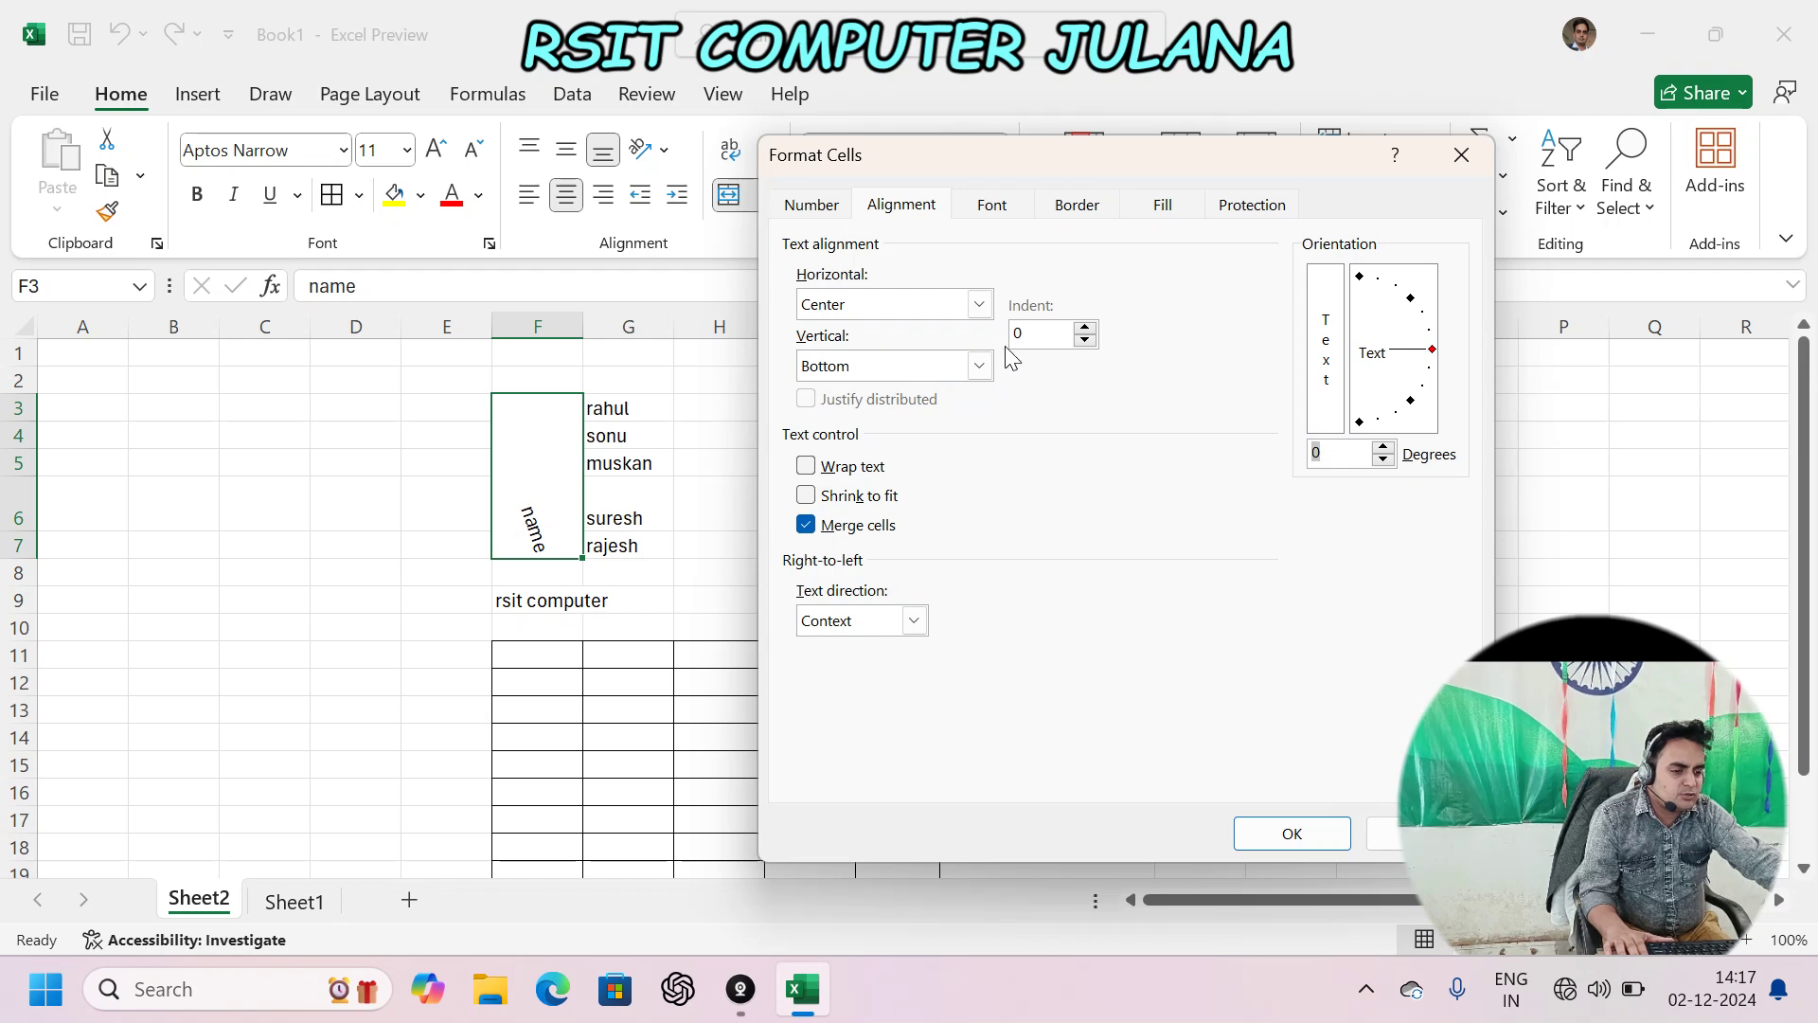
pyautogui.click(978, 304)
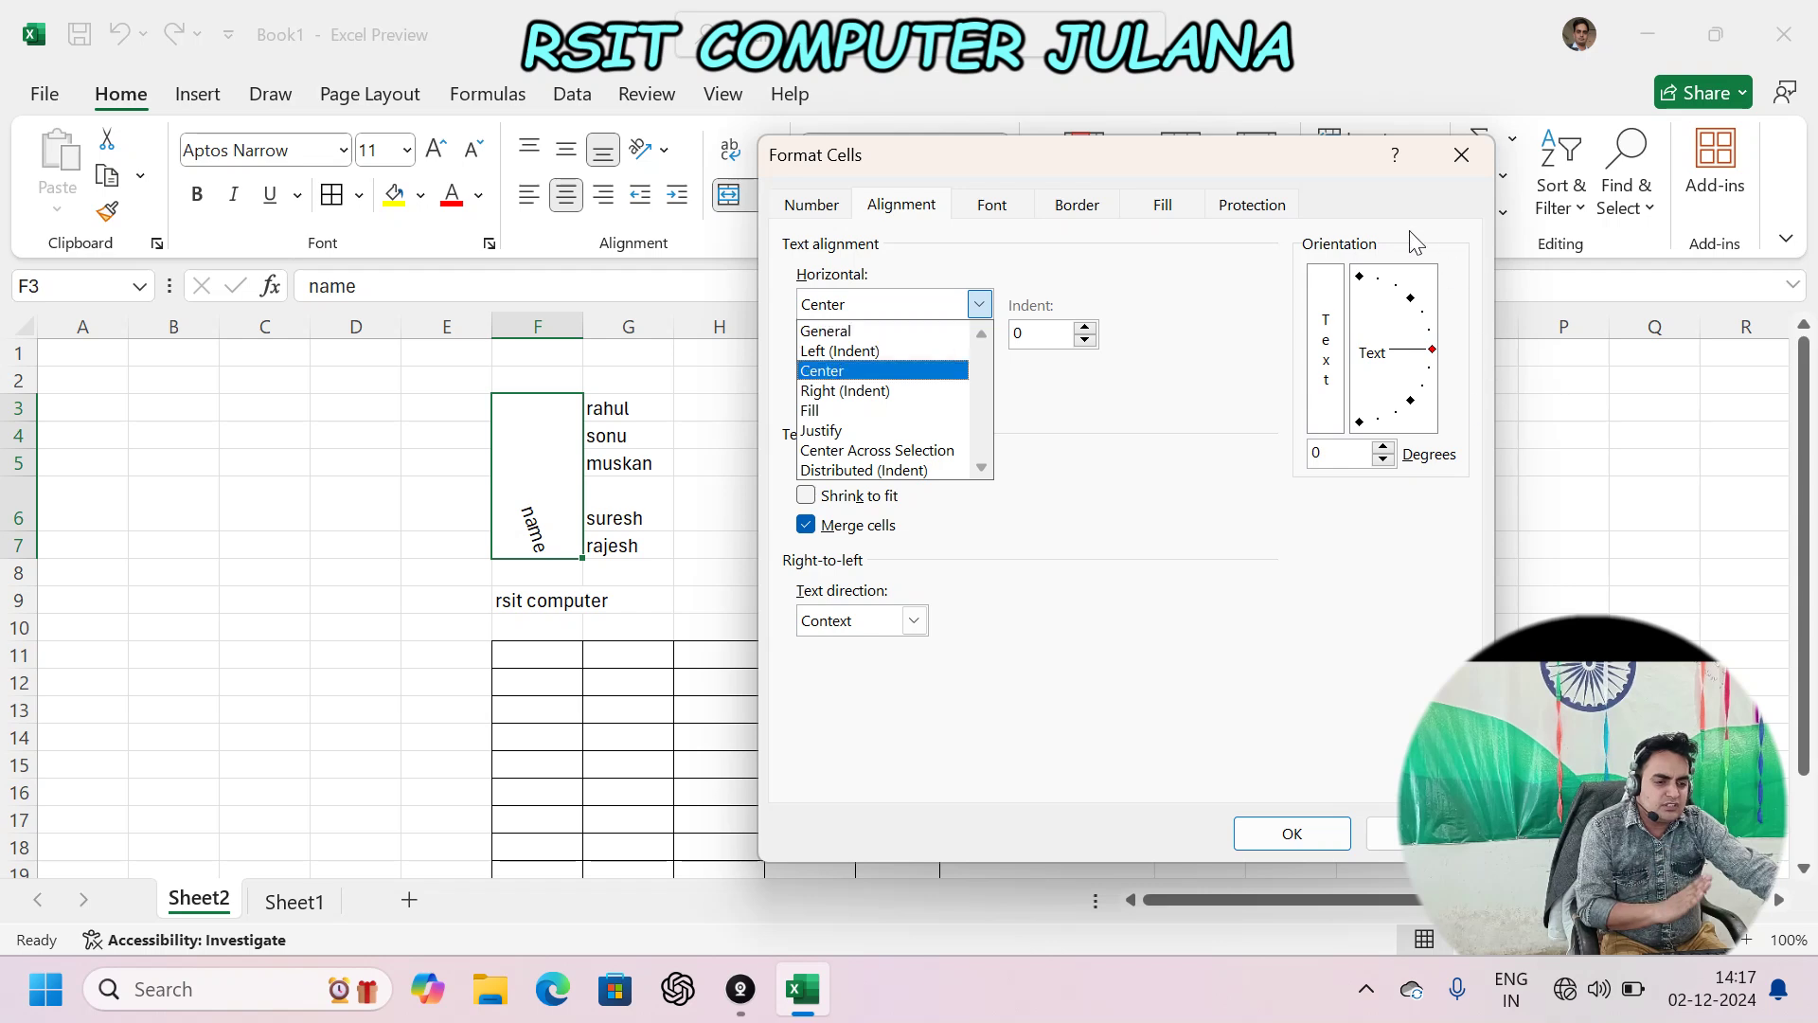
pyautogui.click(873, 352)
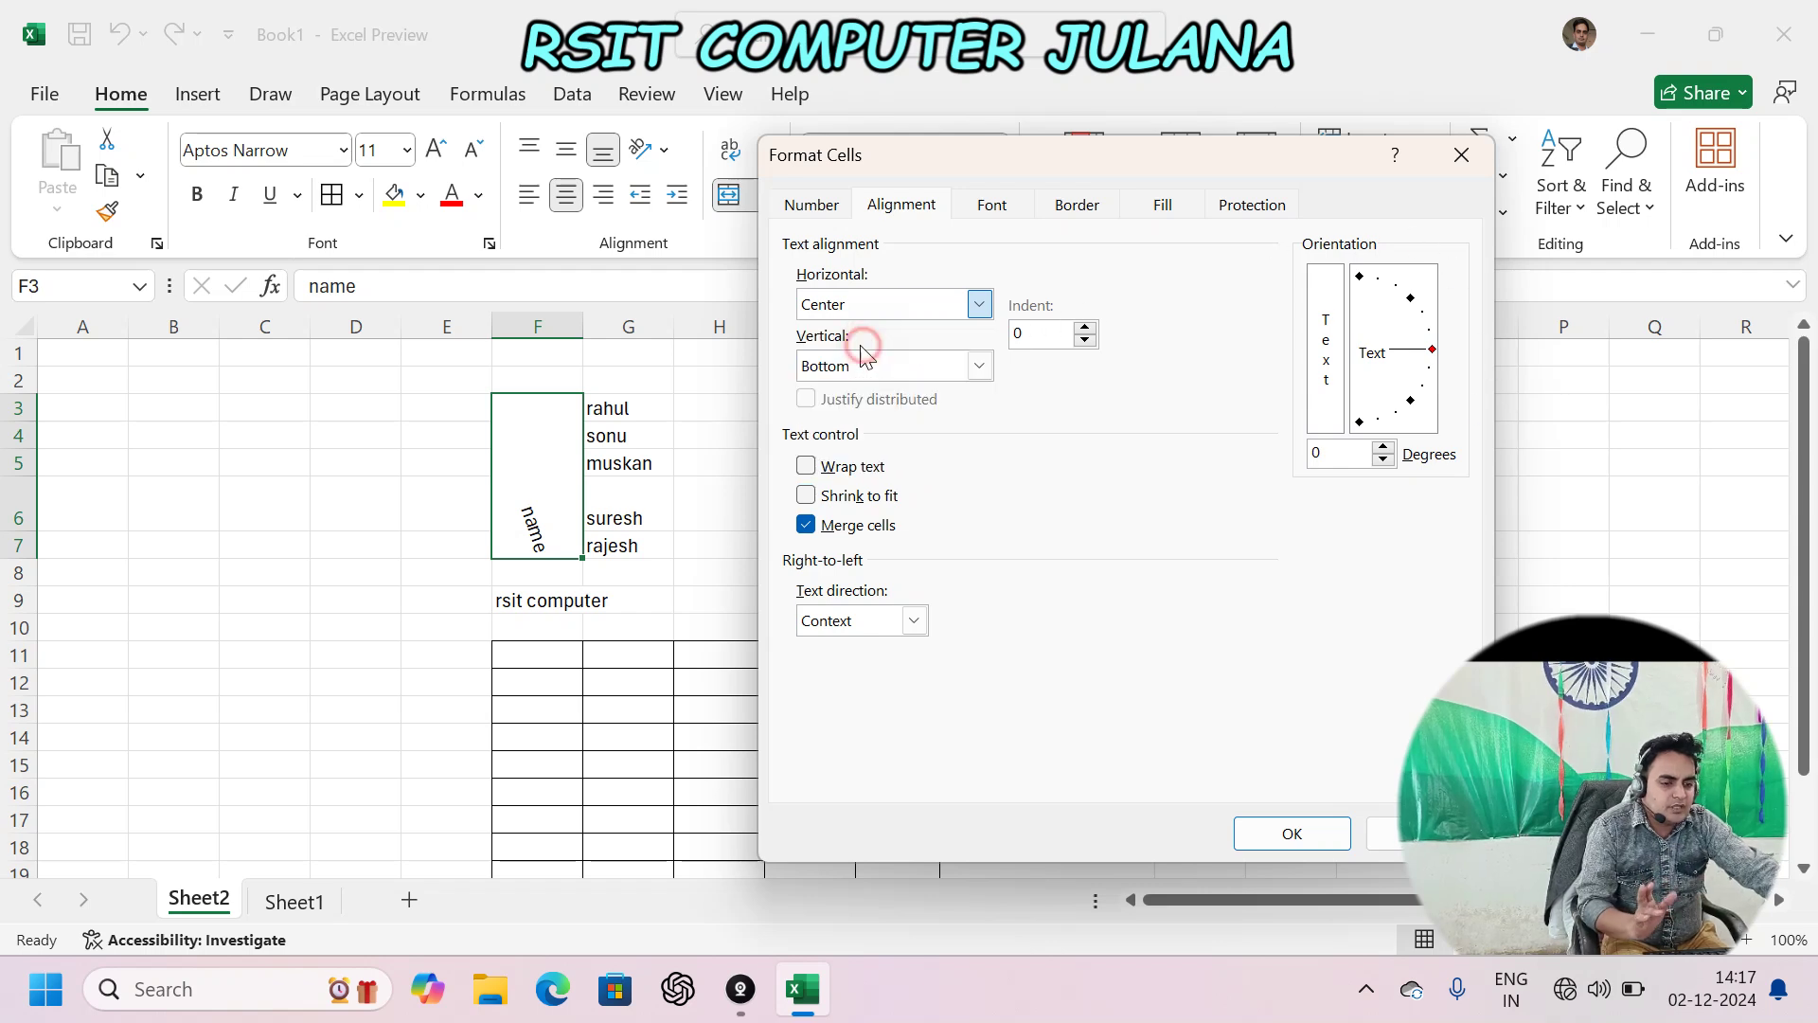
pyautogui.click(977, 304)
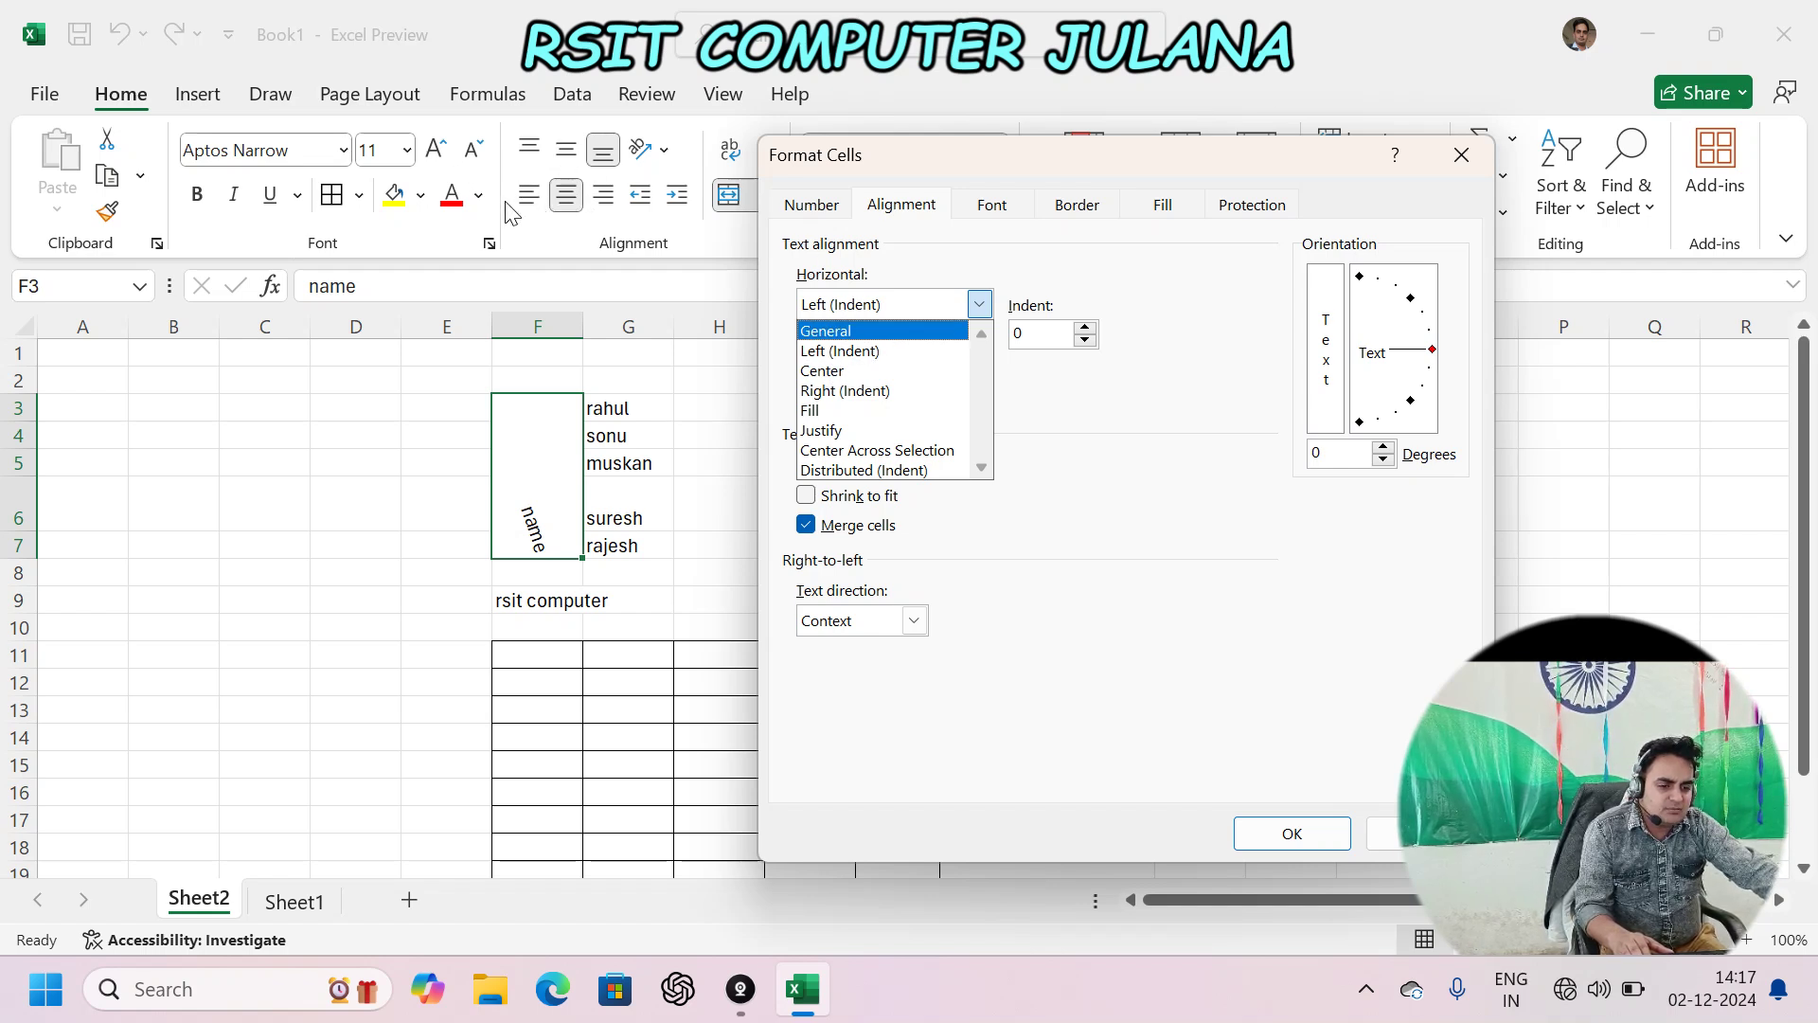
pyautogui.click(1061, 437)
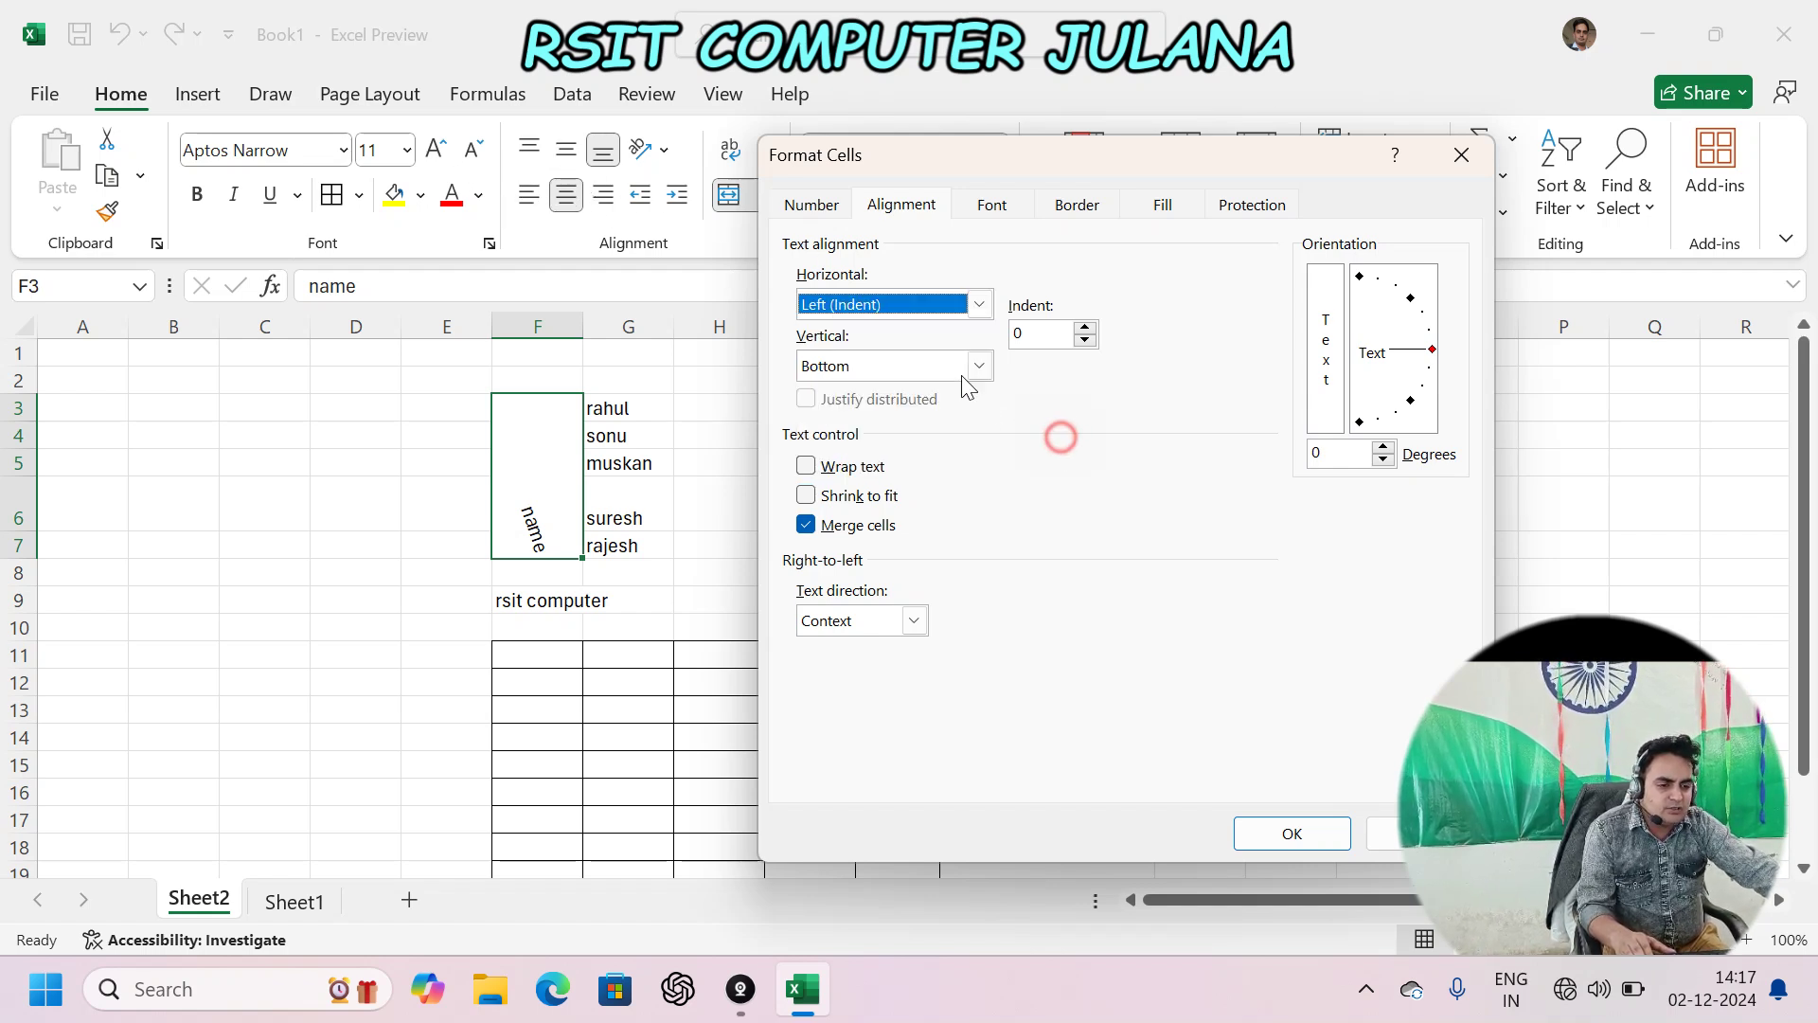
pyautogui.click(979, 366)
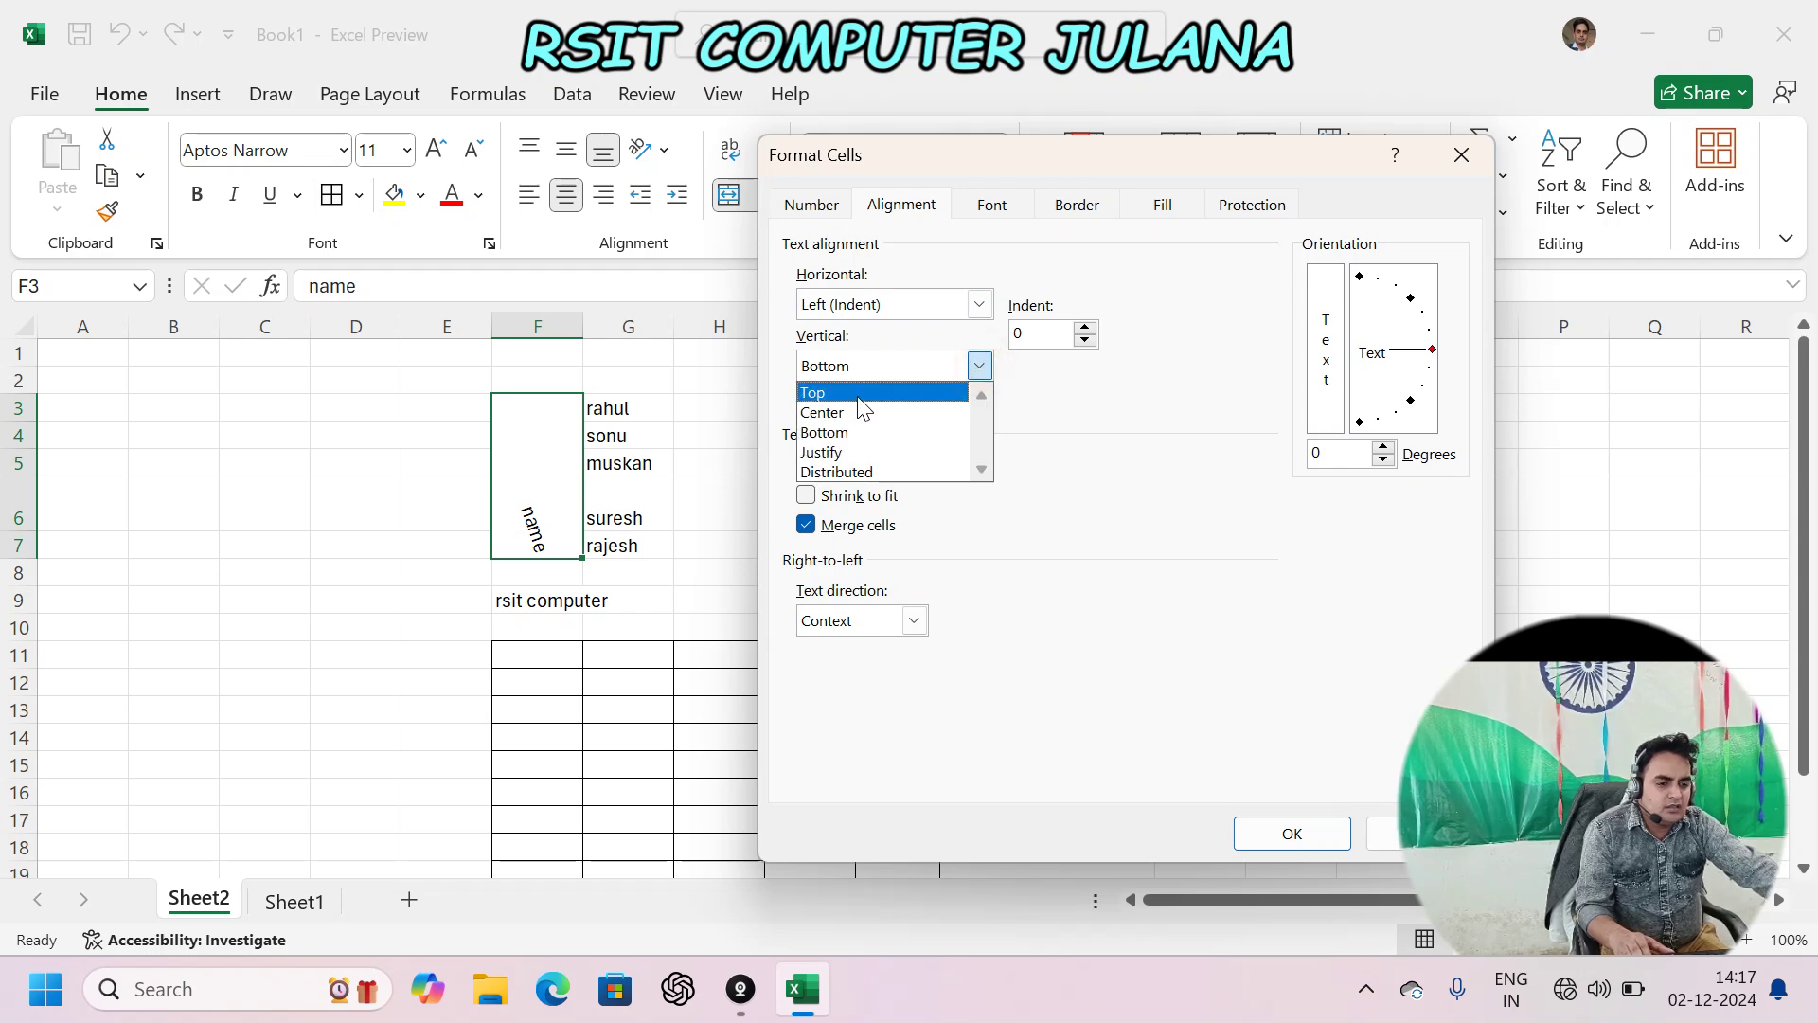
pyautogui.click(1064, 397)
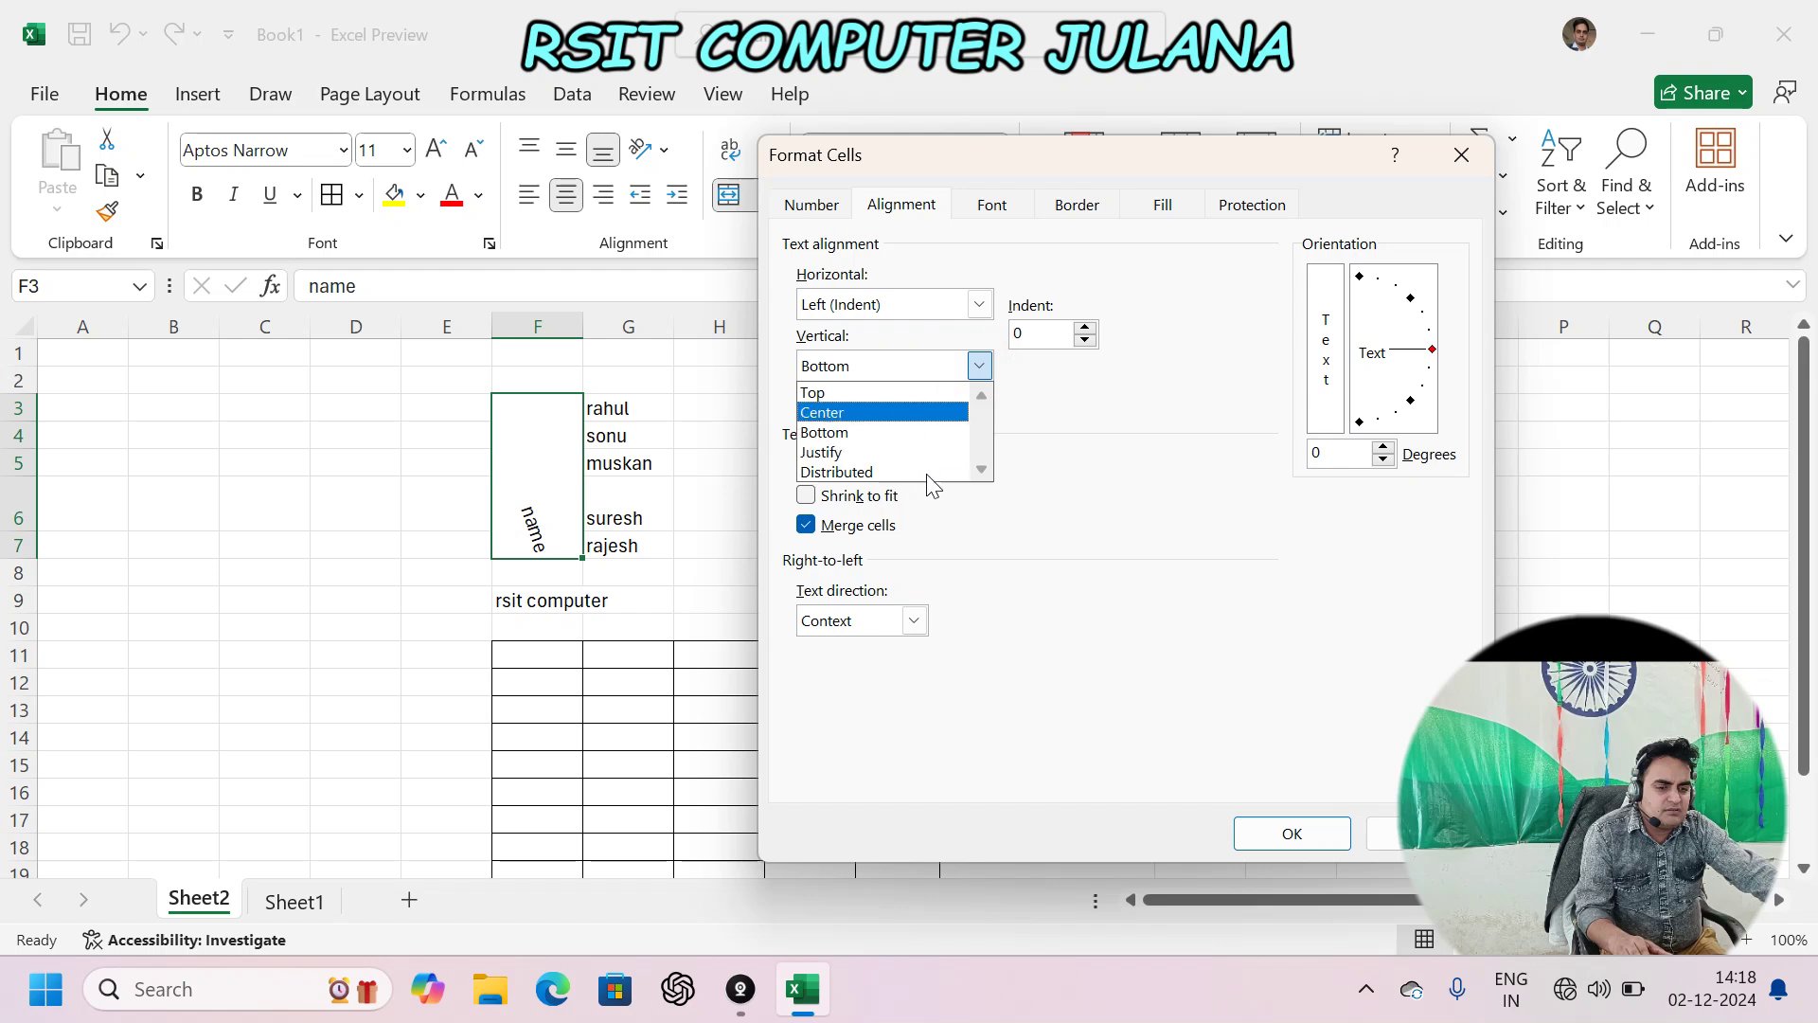
pyautogui.click(1136, 547)
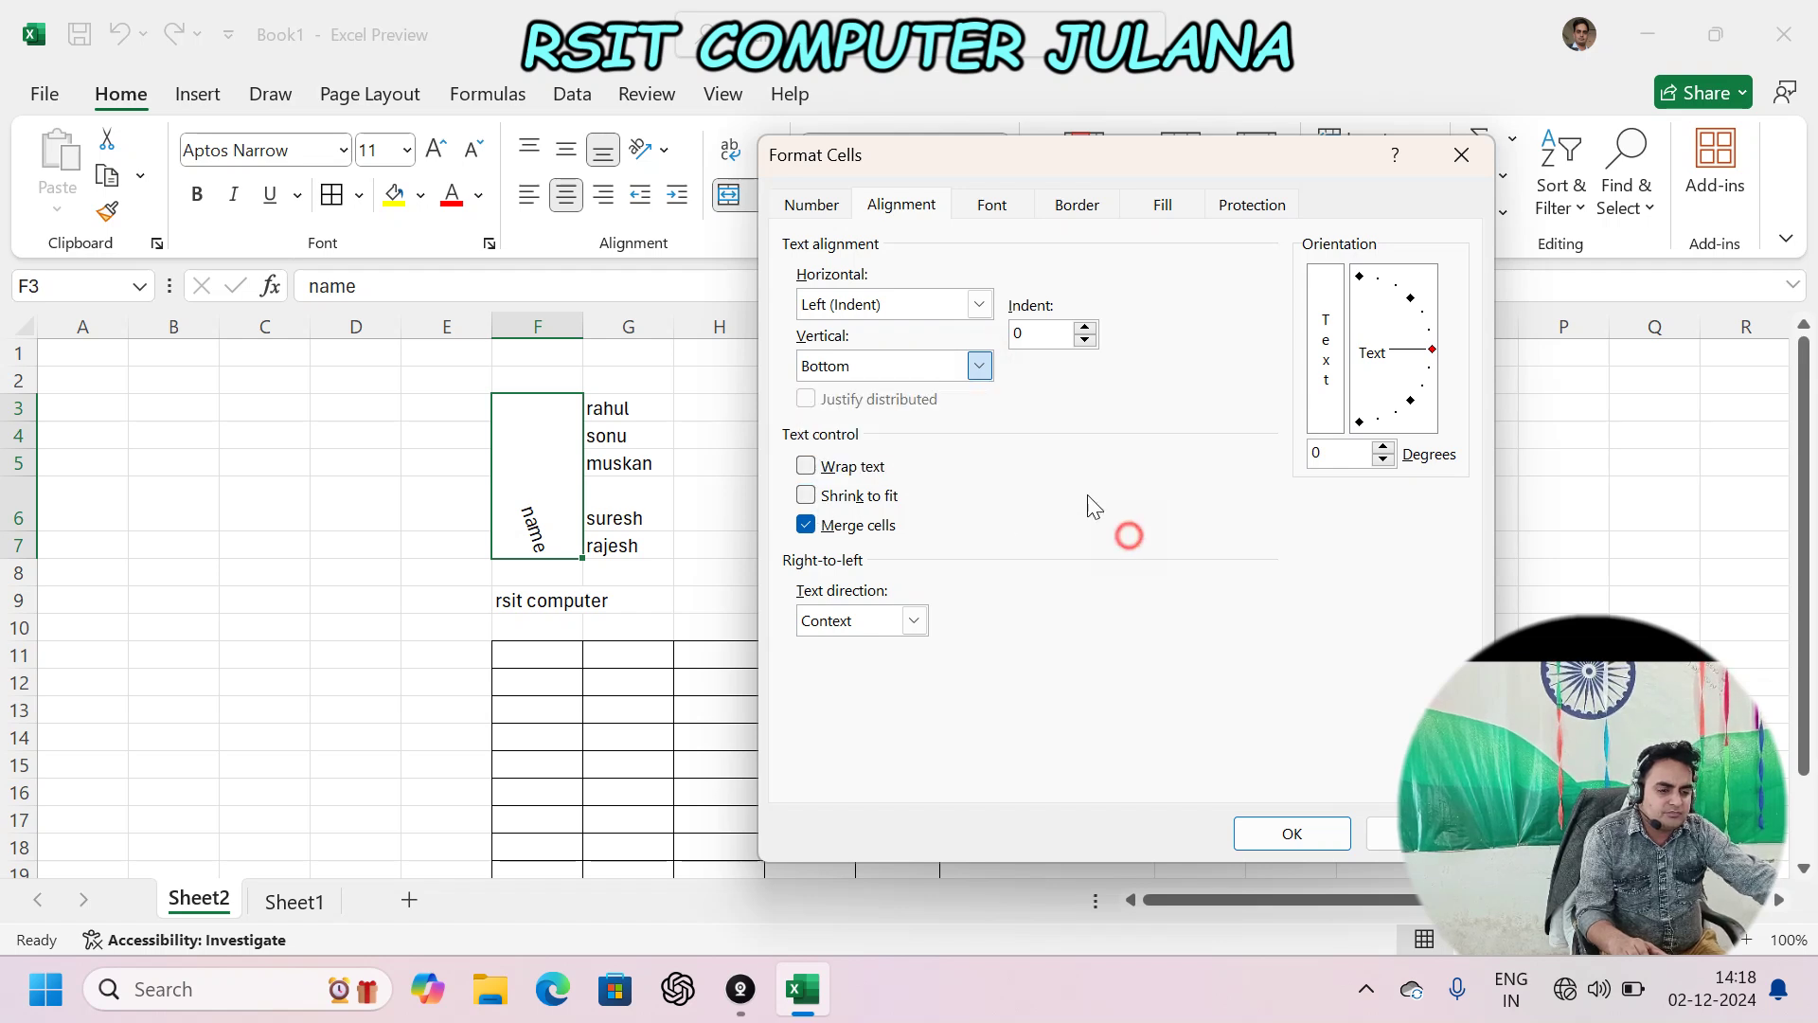
pyautogui.click(978, 304)
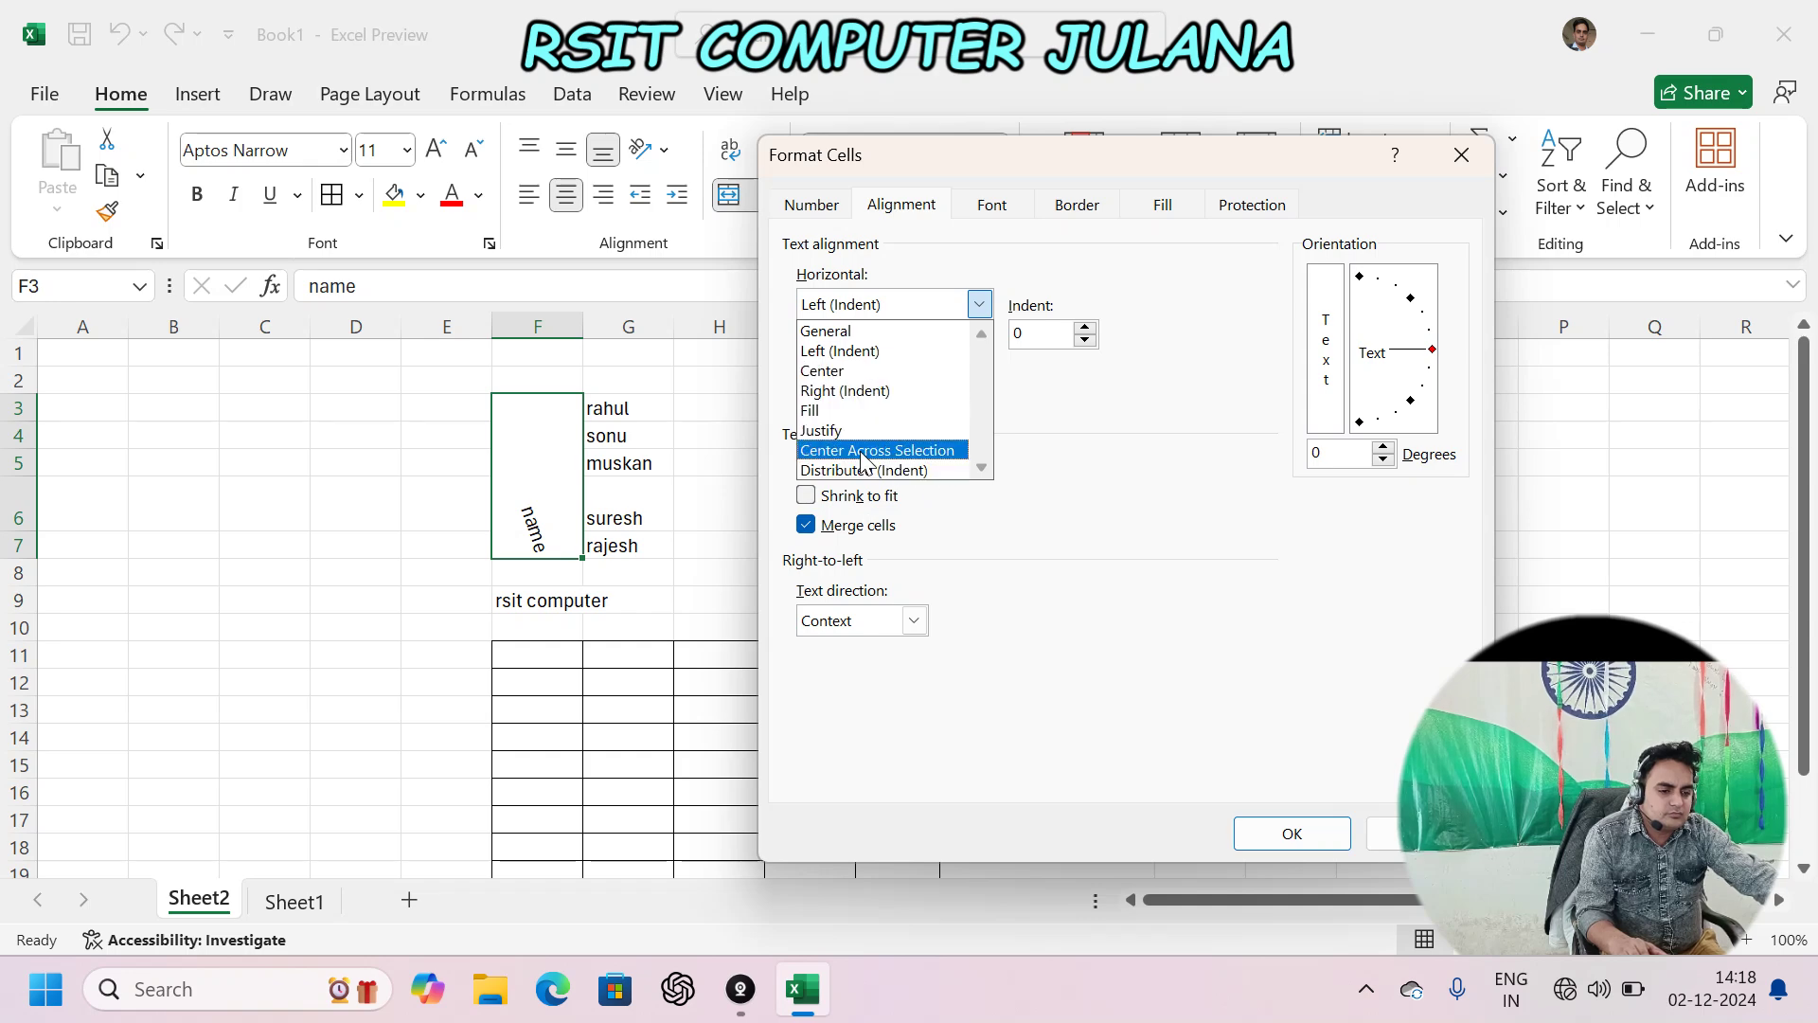
pyautogui.click(1296, 835)
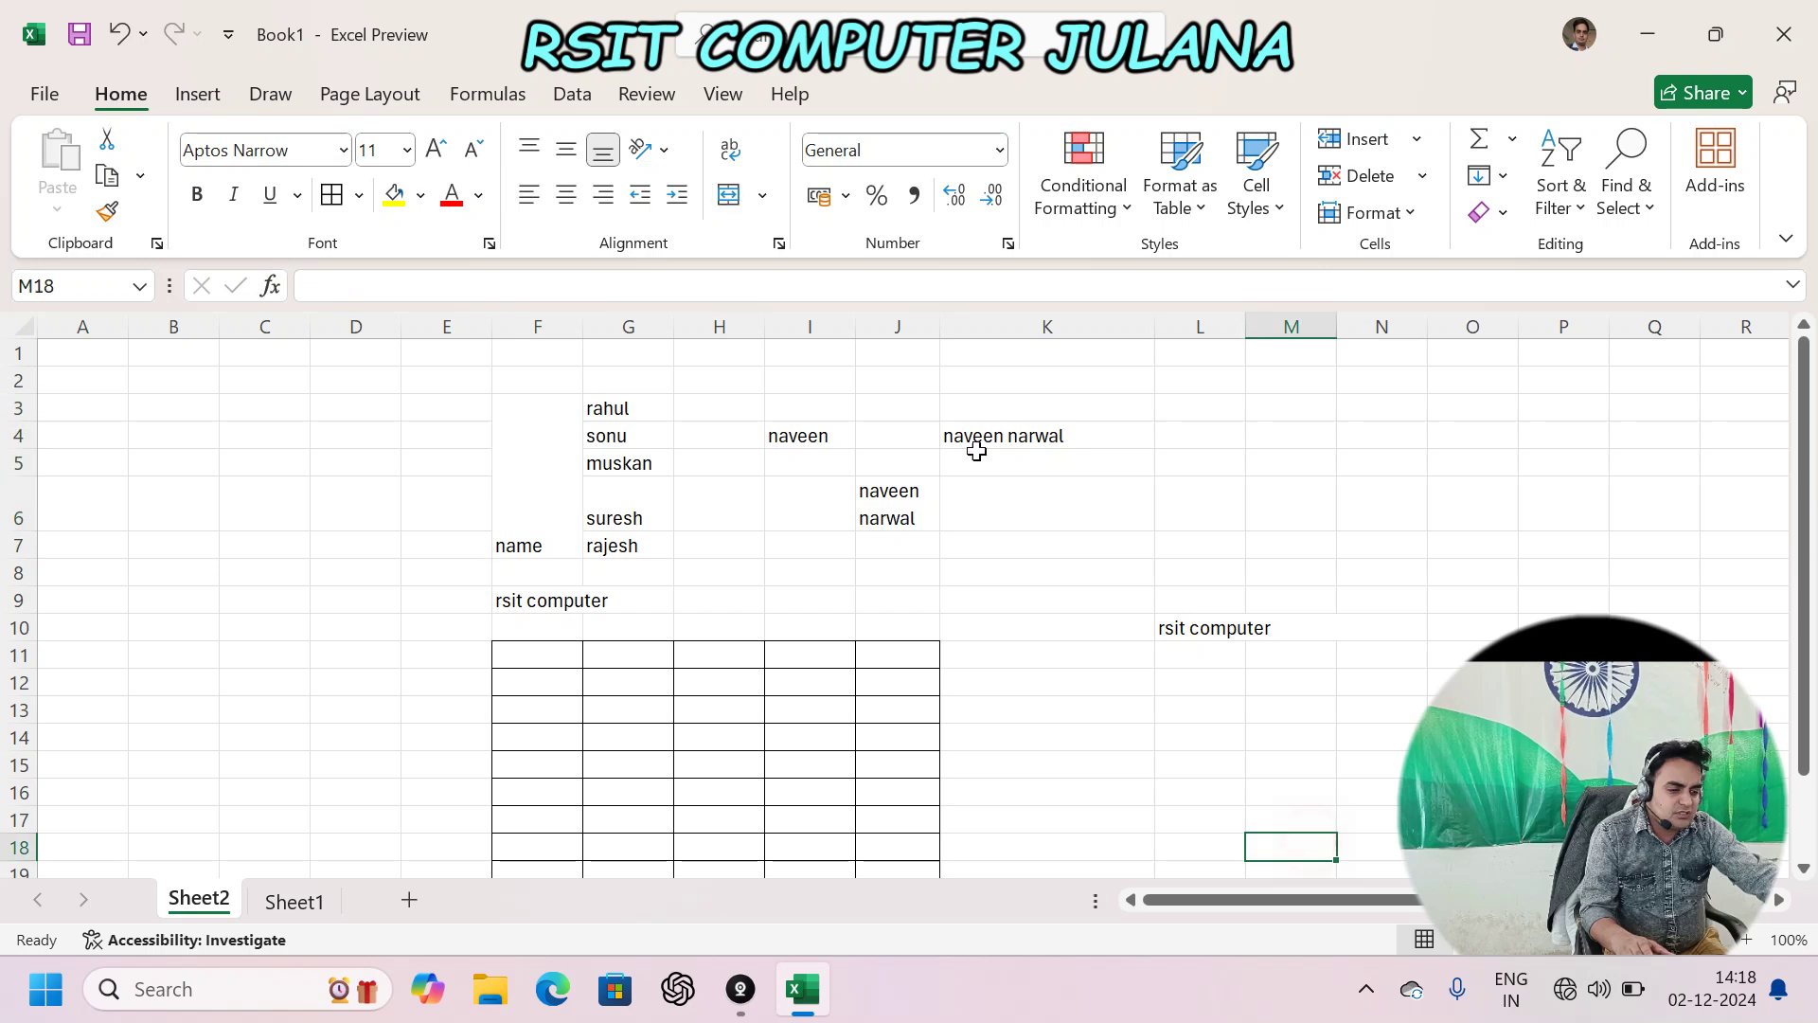
# - Add Sheet3 and enter name, a, b, c, d down G4:G8
pyautogui.click(409, 899)
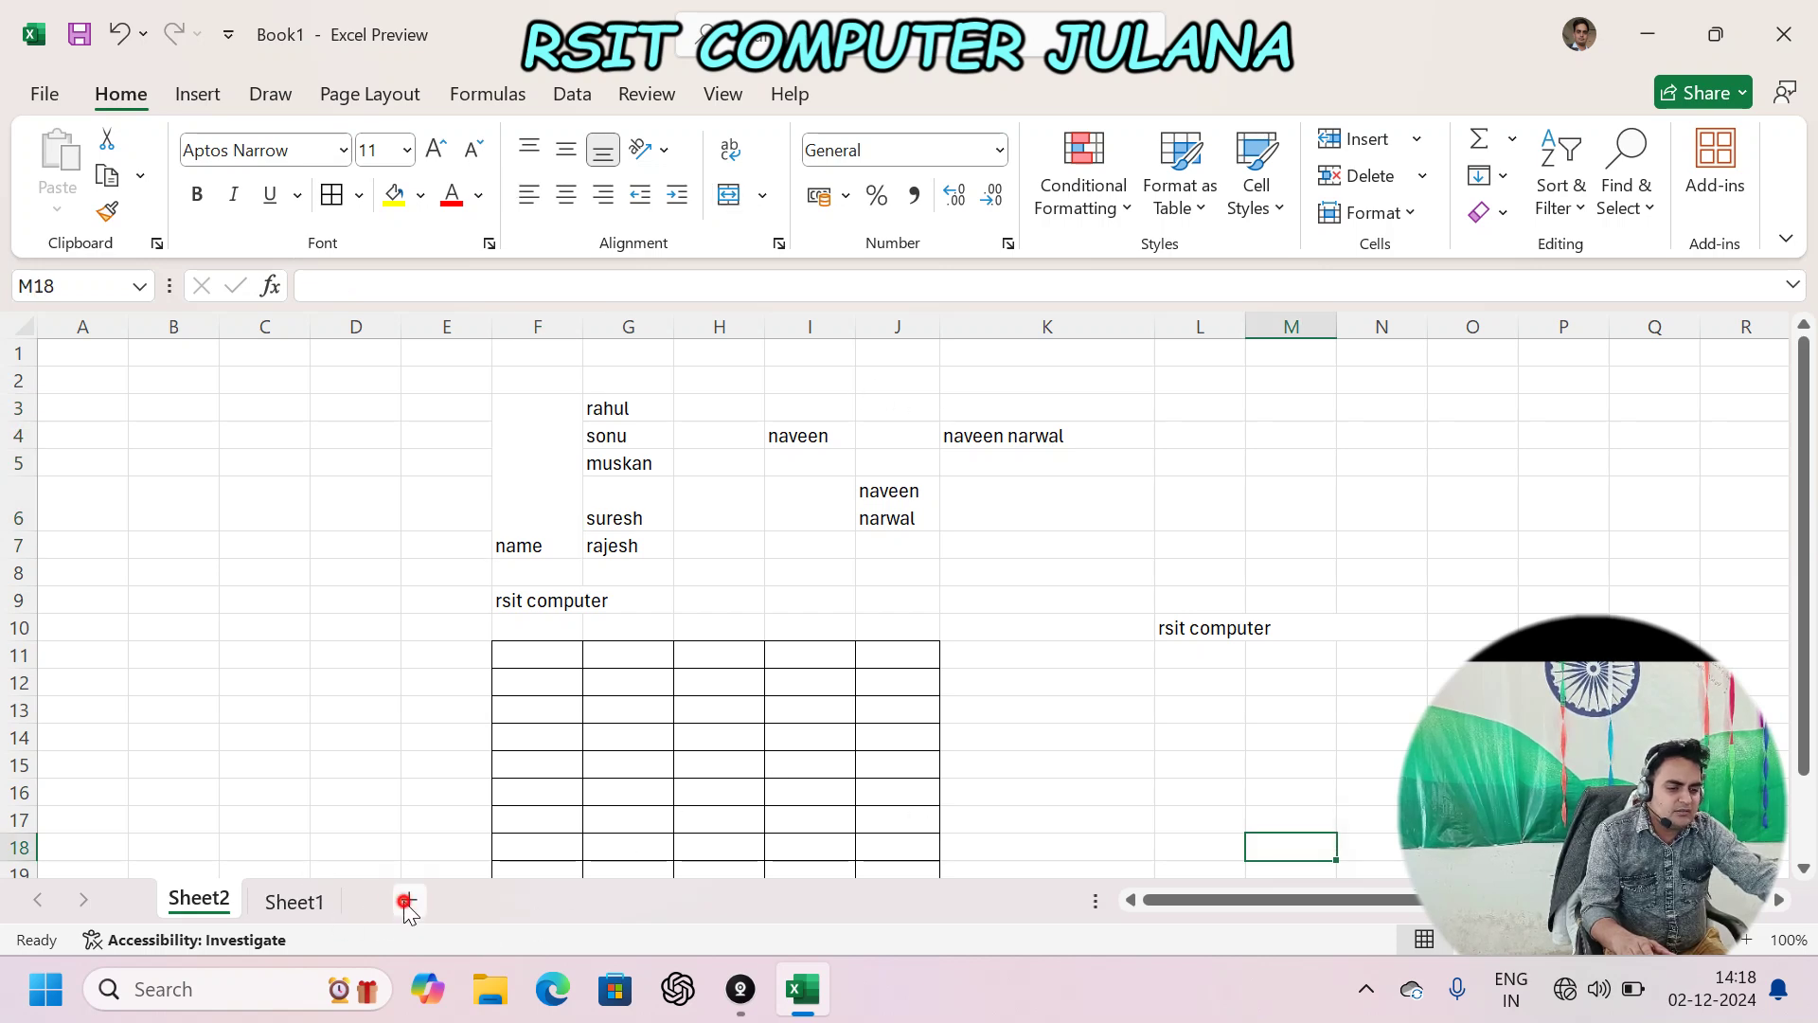
pyautogui.click(628, 442)
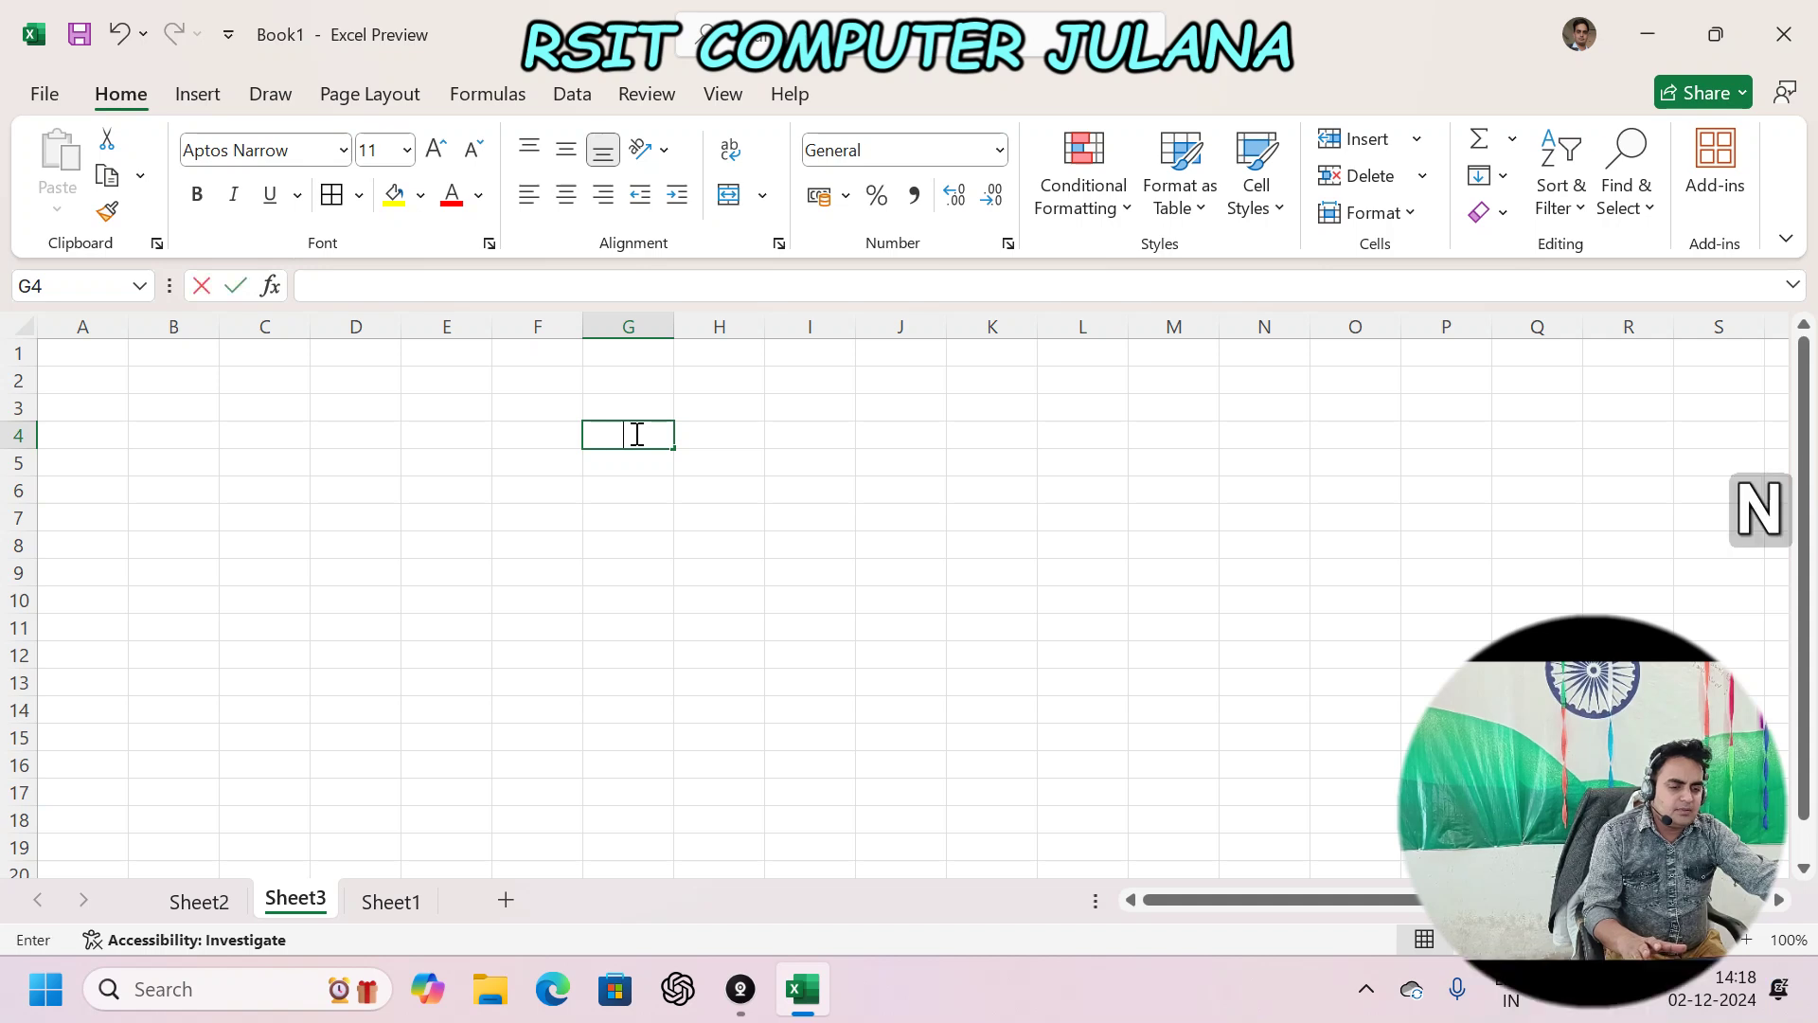
pyautogui.write('name')
pyautogui.press('Return')
pyautogui.write('a')
pyautogui.press('Return')
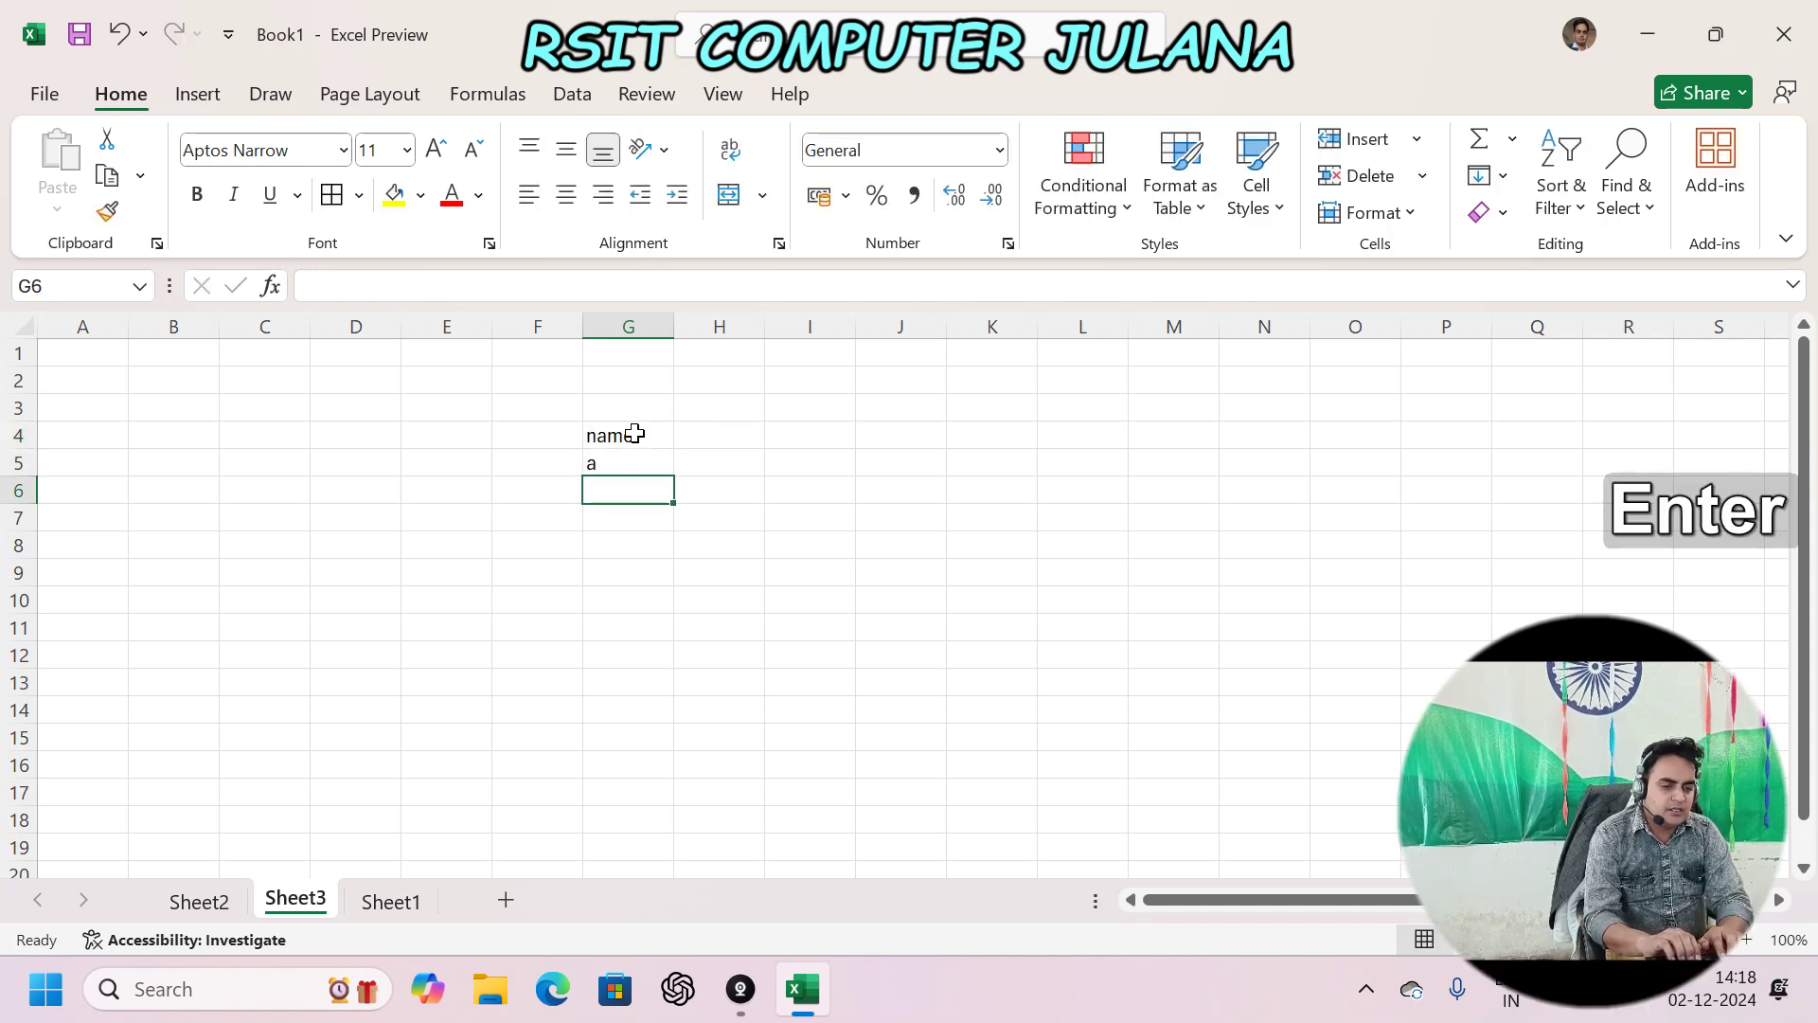
pyautogui.write('b')
pyautogui.press('Return')
pyautogui.write('c')
pyautogui.press('Return')
pyautogui.write('d')
pyautogui.press('Down')
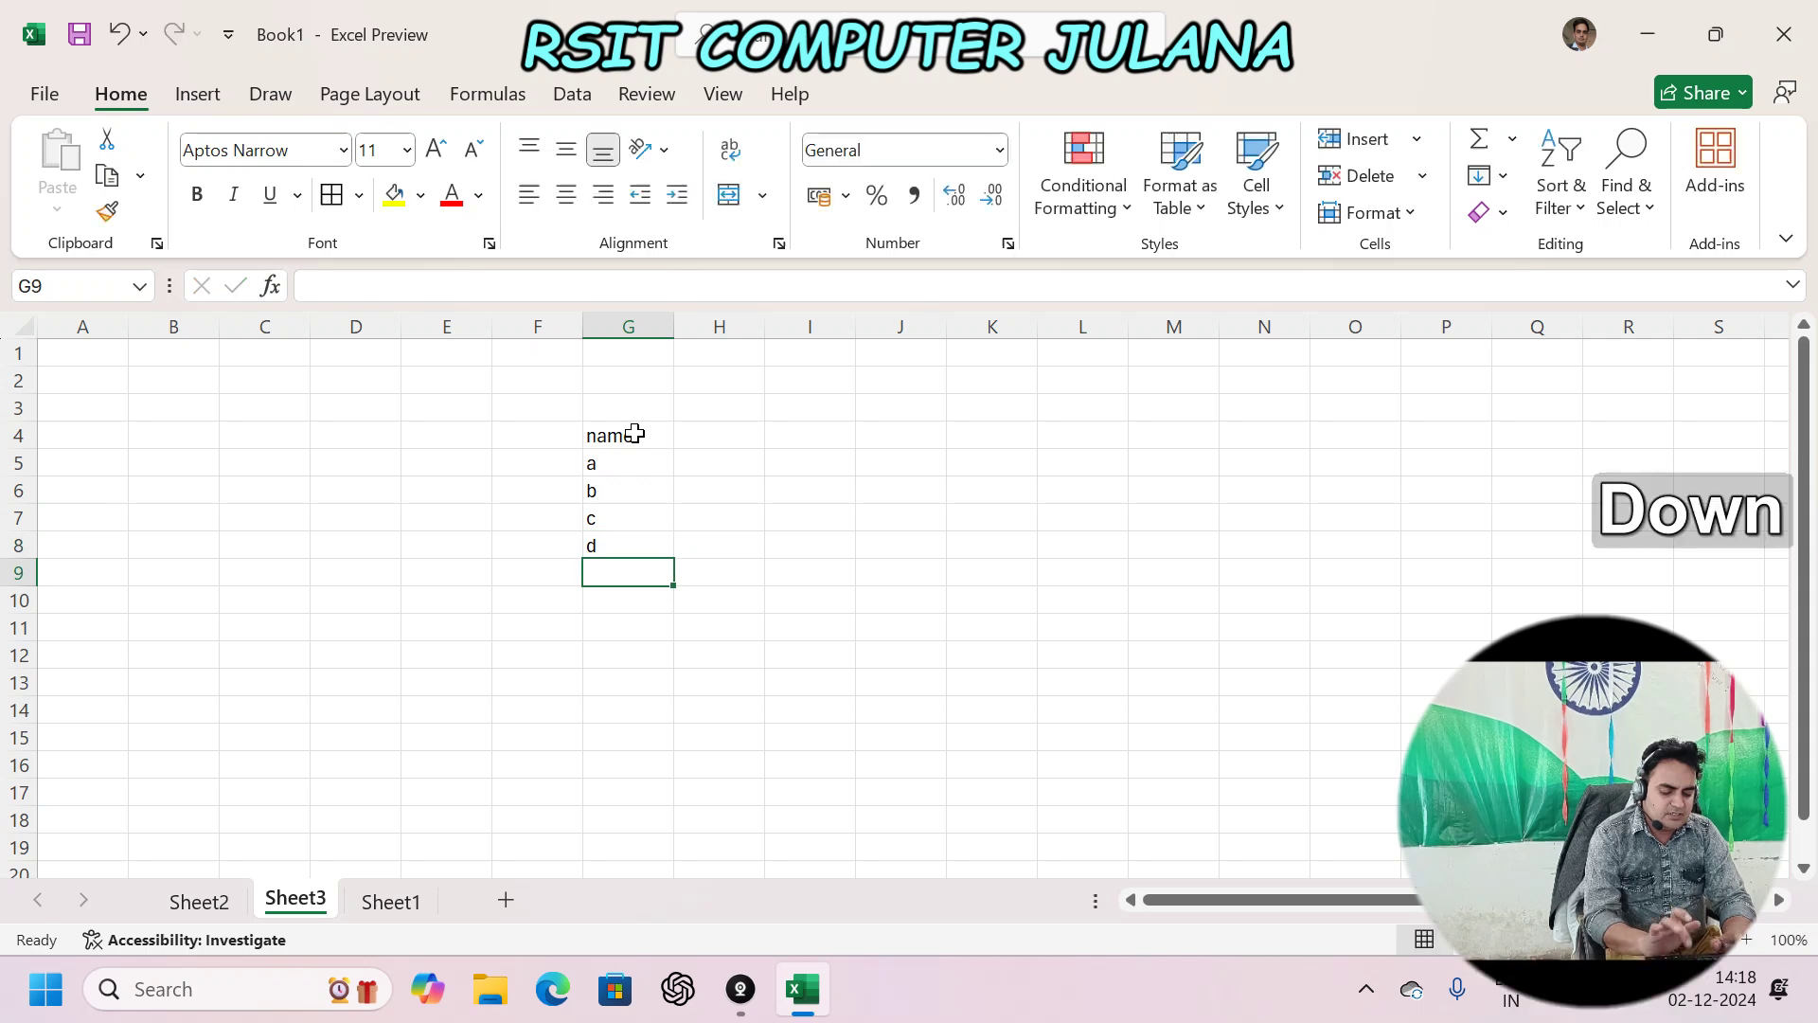
# - Enter name, e, f, g, h down G9:G13
pyautogui.write('name')
pyautogui.press('Return')
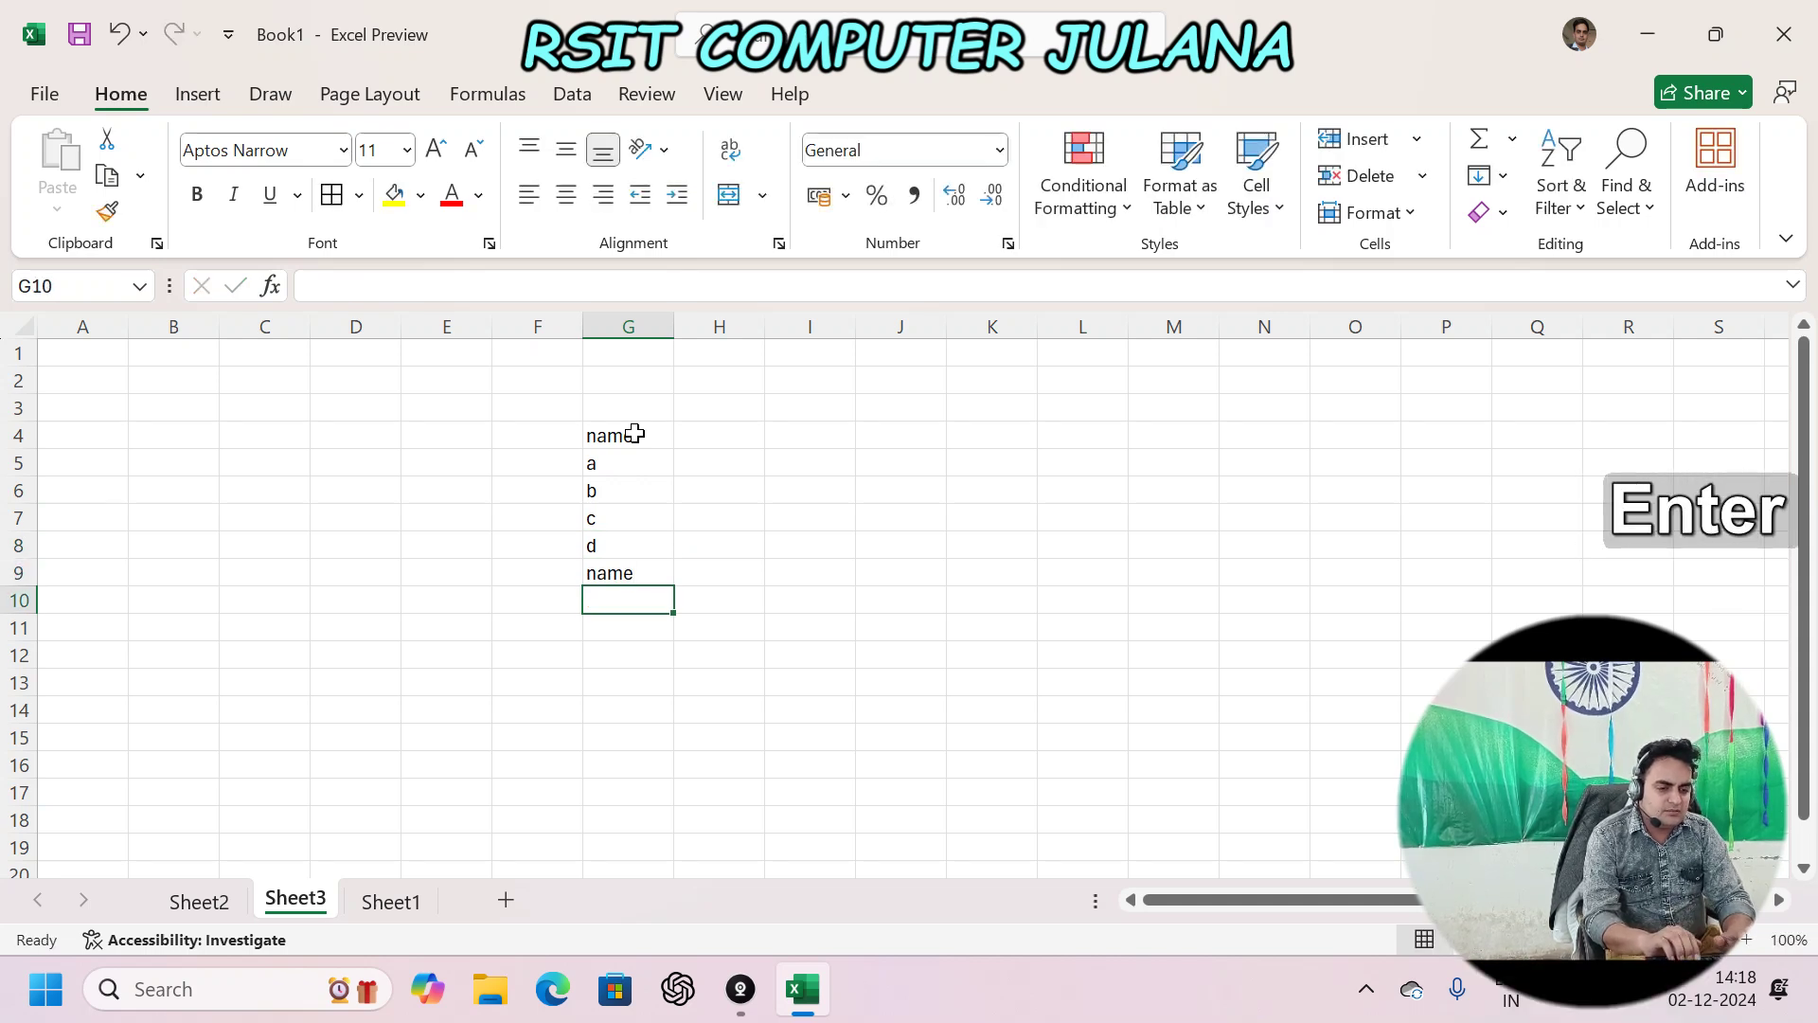
pyautogui.write('e')
pyautogui.press('Return')
pyautogui.write('f')
pyautogui.press('Return')
pyautogui.write('g')
pyautogui.press('Return')
pyautogui.write('h')
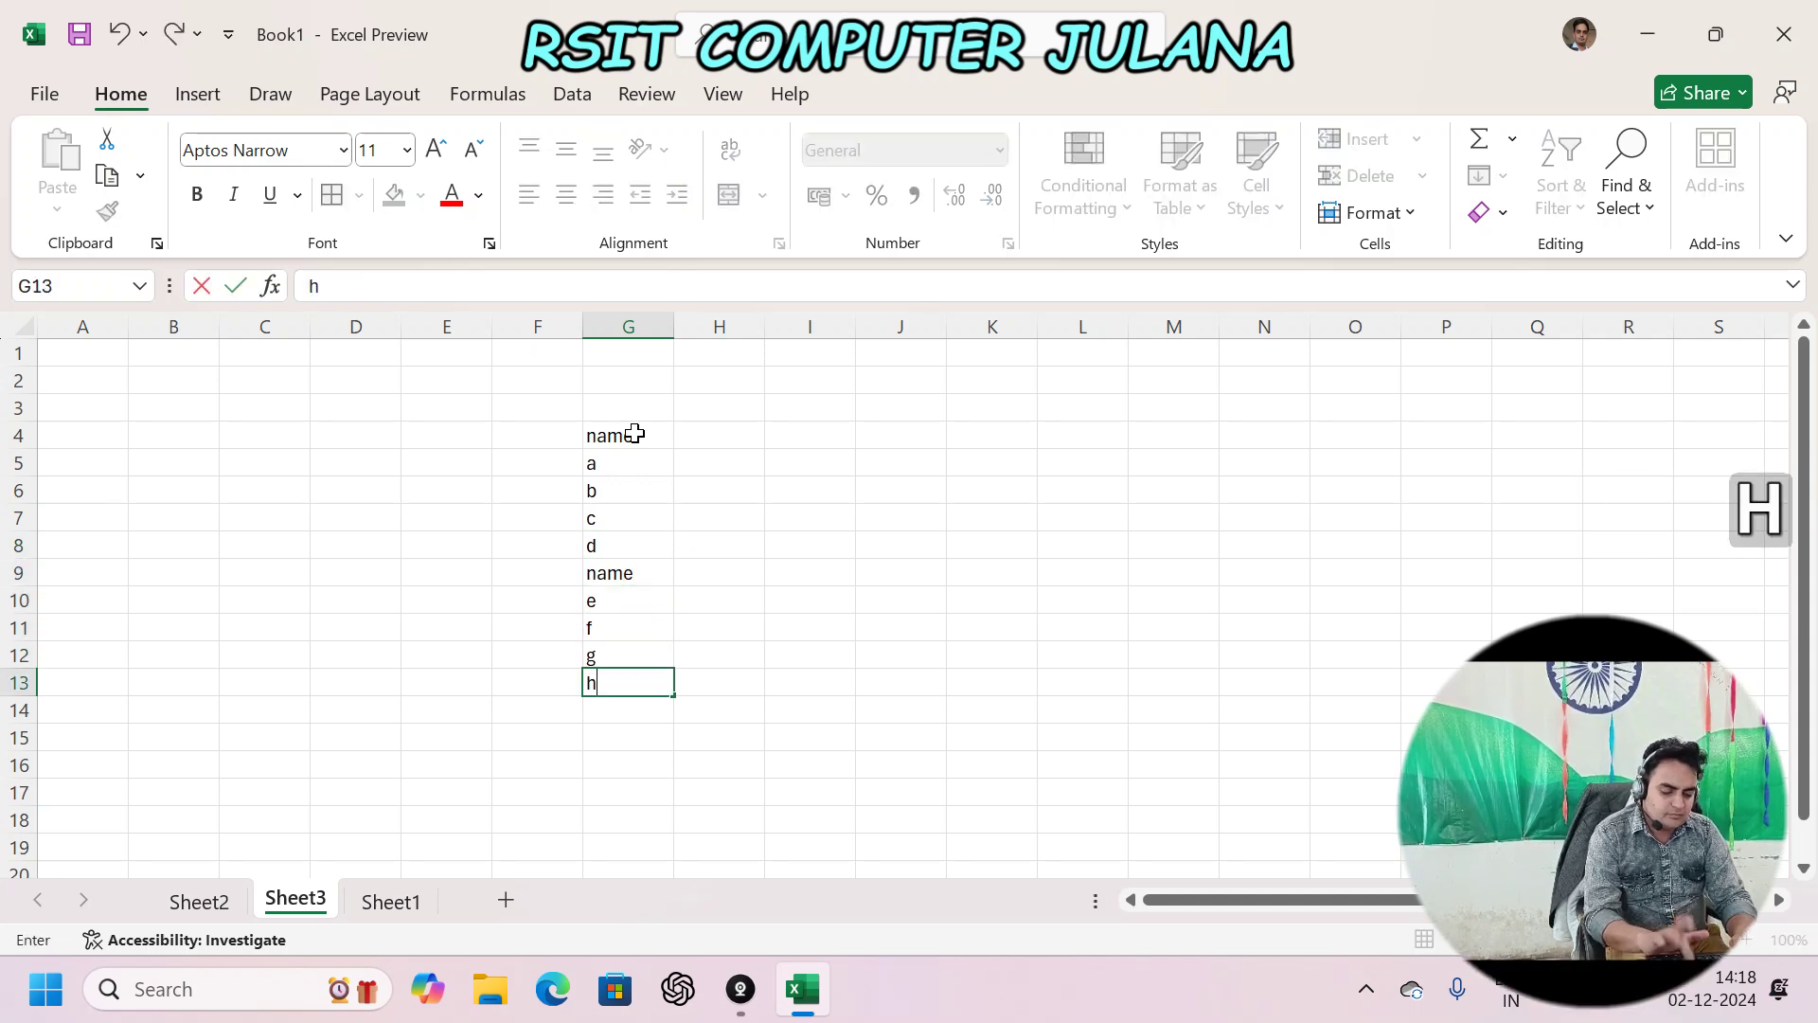
pyautogui.press('Down')
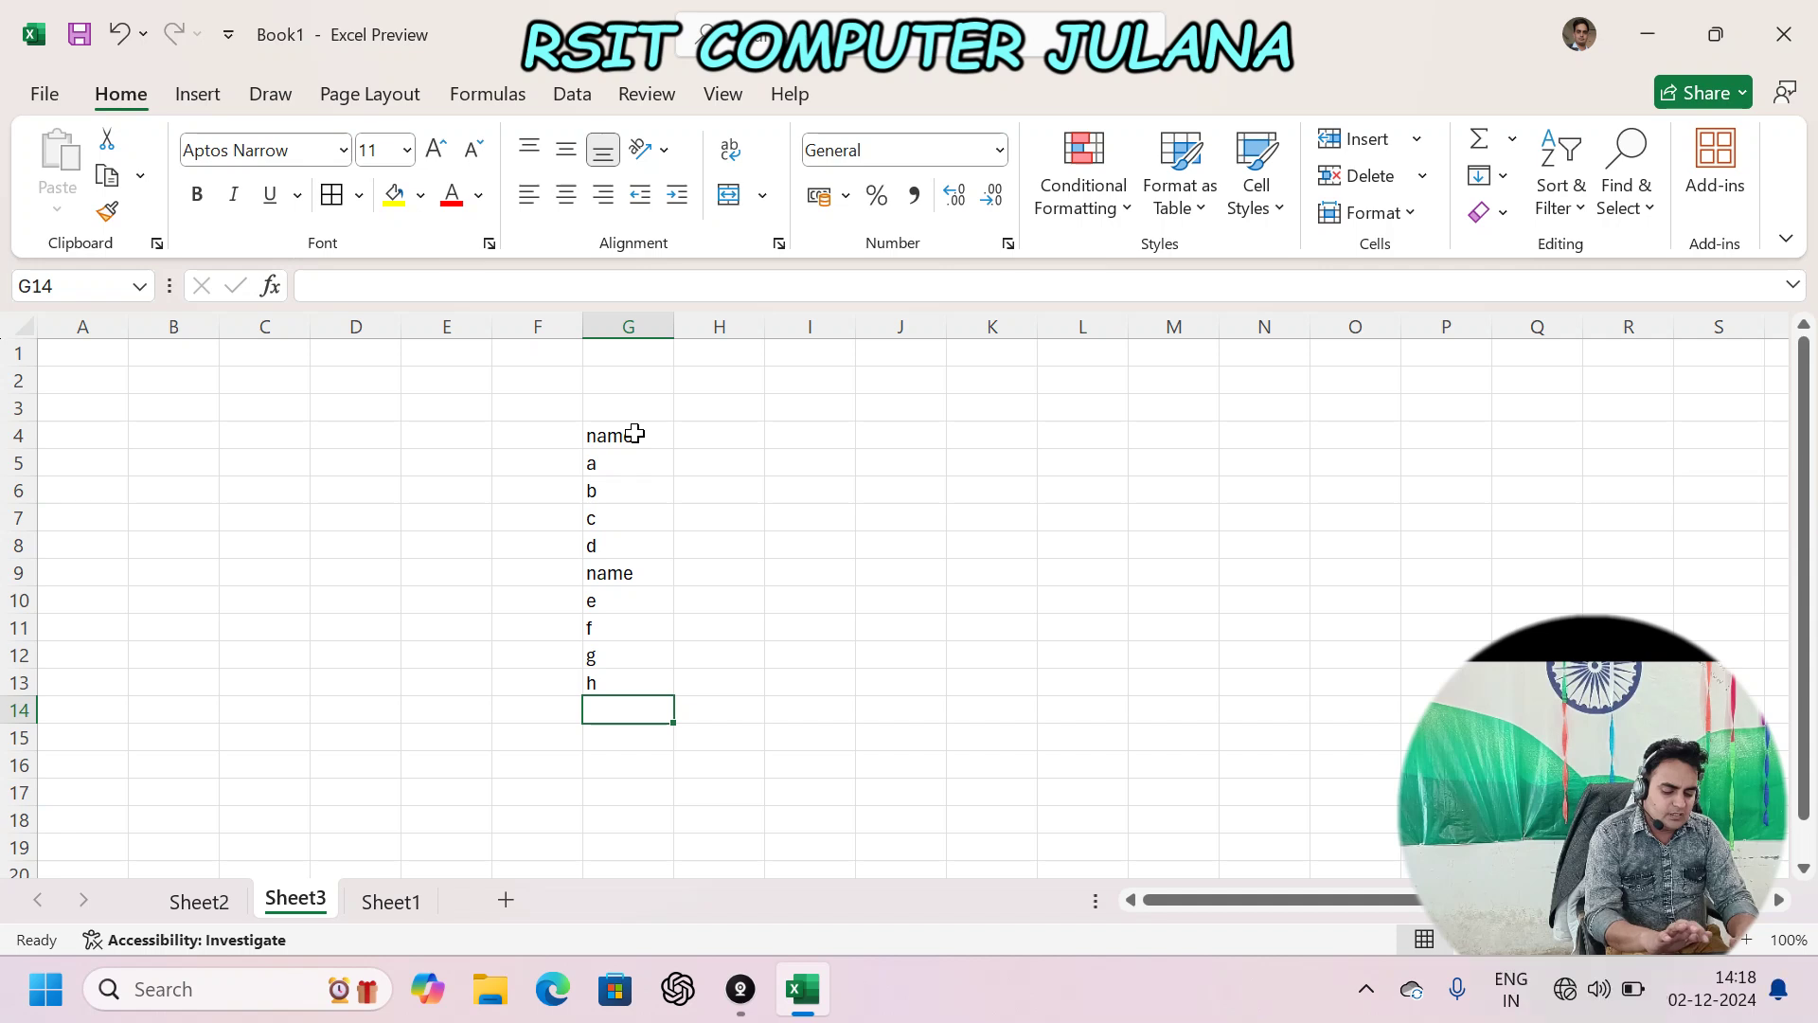
# - Enter name, i, j, k, l down G14:G18
pyautogui.write('name')
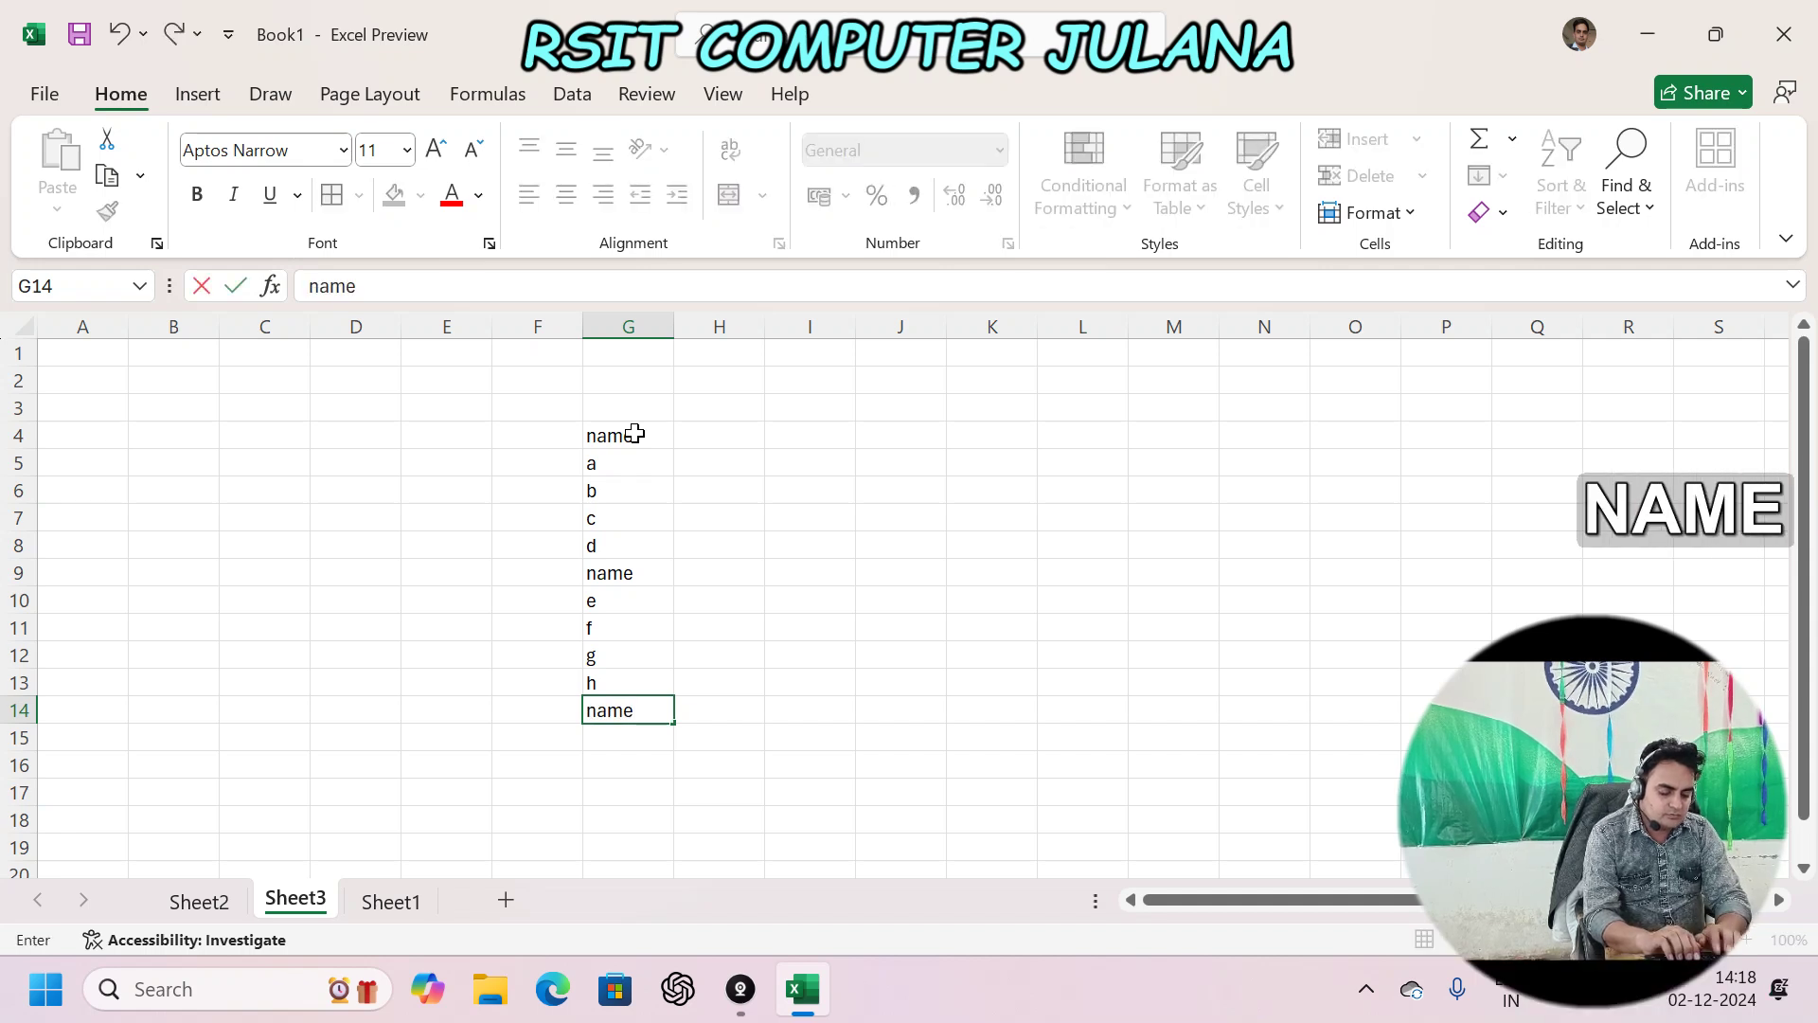
pyautogui.press('Return')
pyautogui.write('i')
pyautogui.press('Return')
pyautogui.write('j')
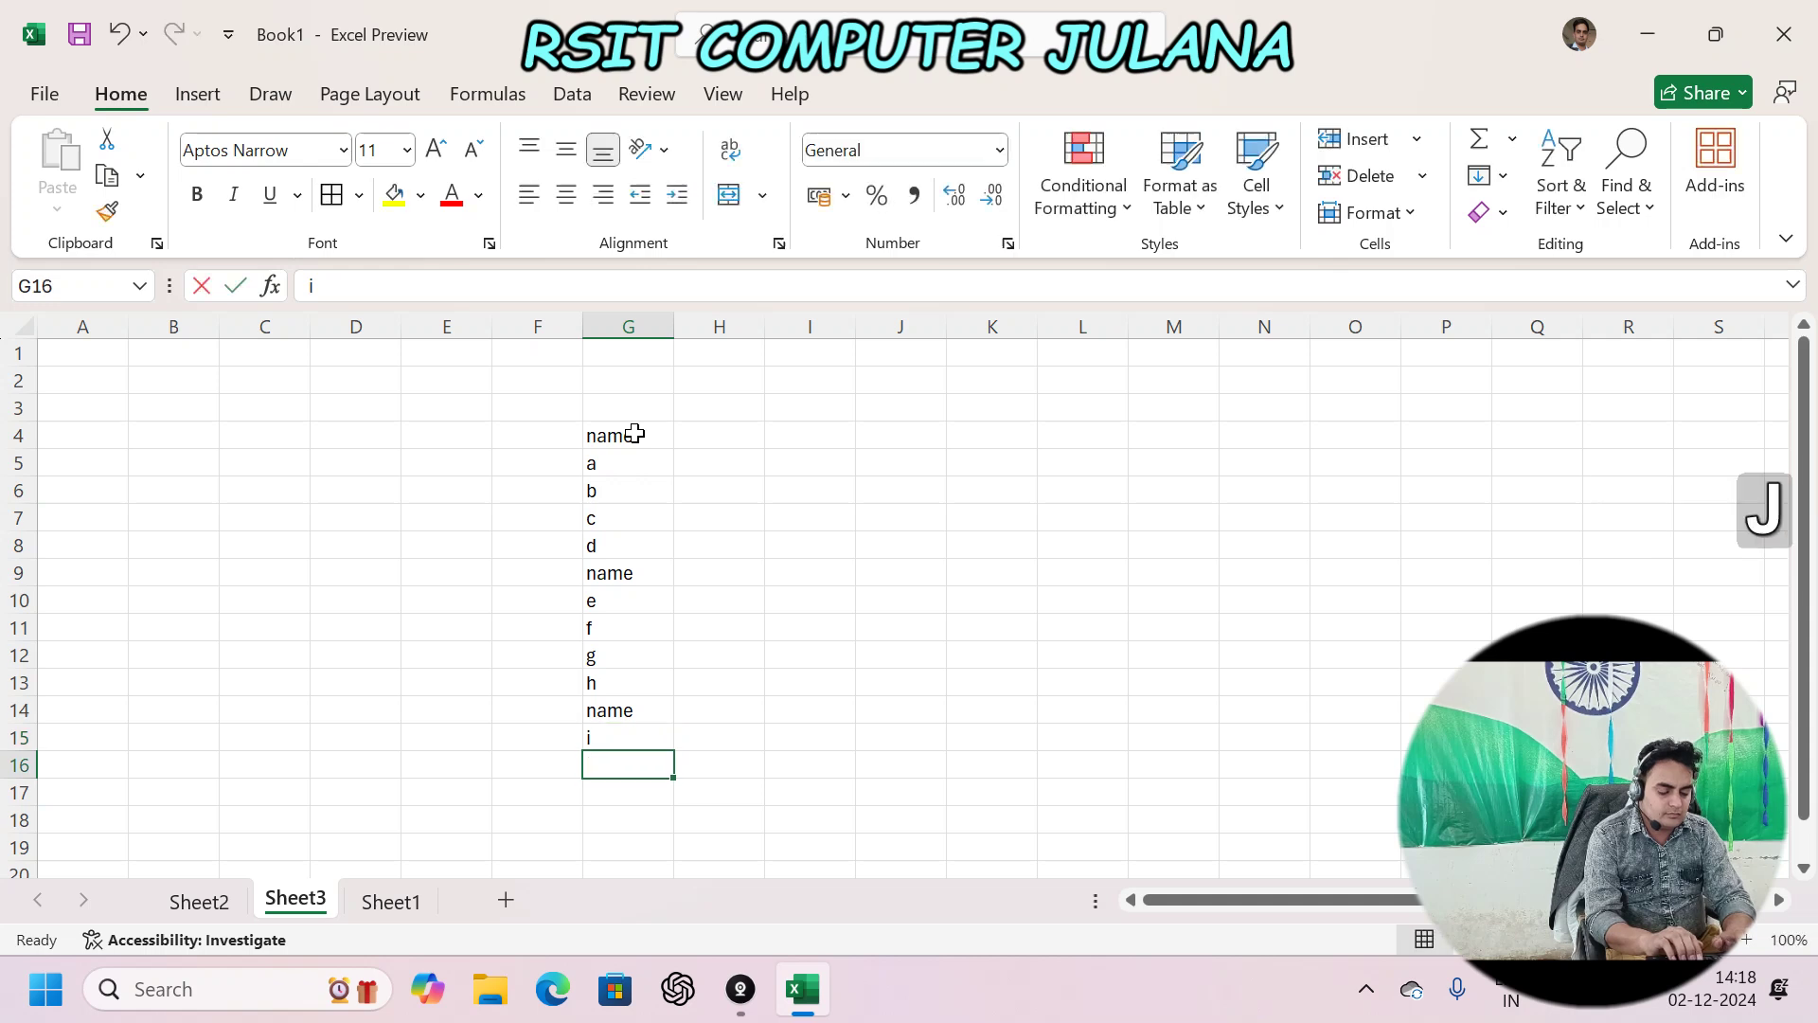
pyautogui.press('Return')
pyautogui.write('k')
pyautogui.press('Return')
pyautogui.write('l')
pyautogui.press('Return')
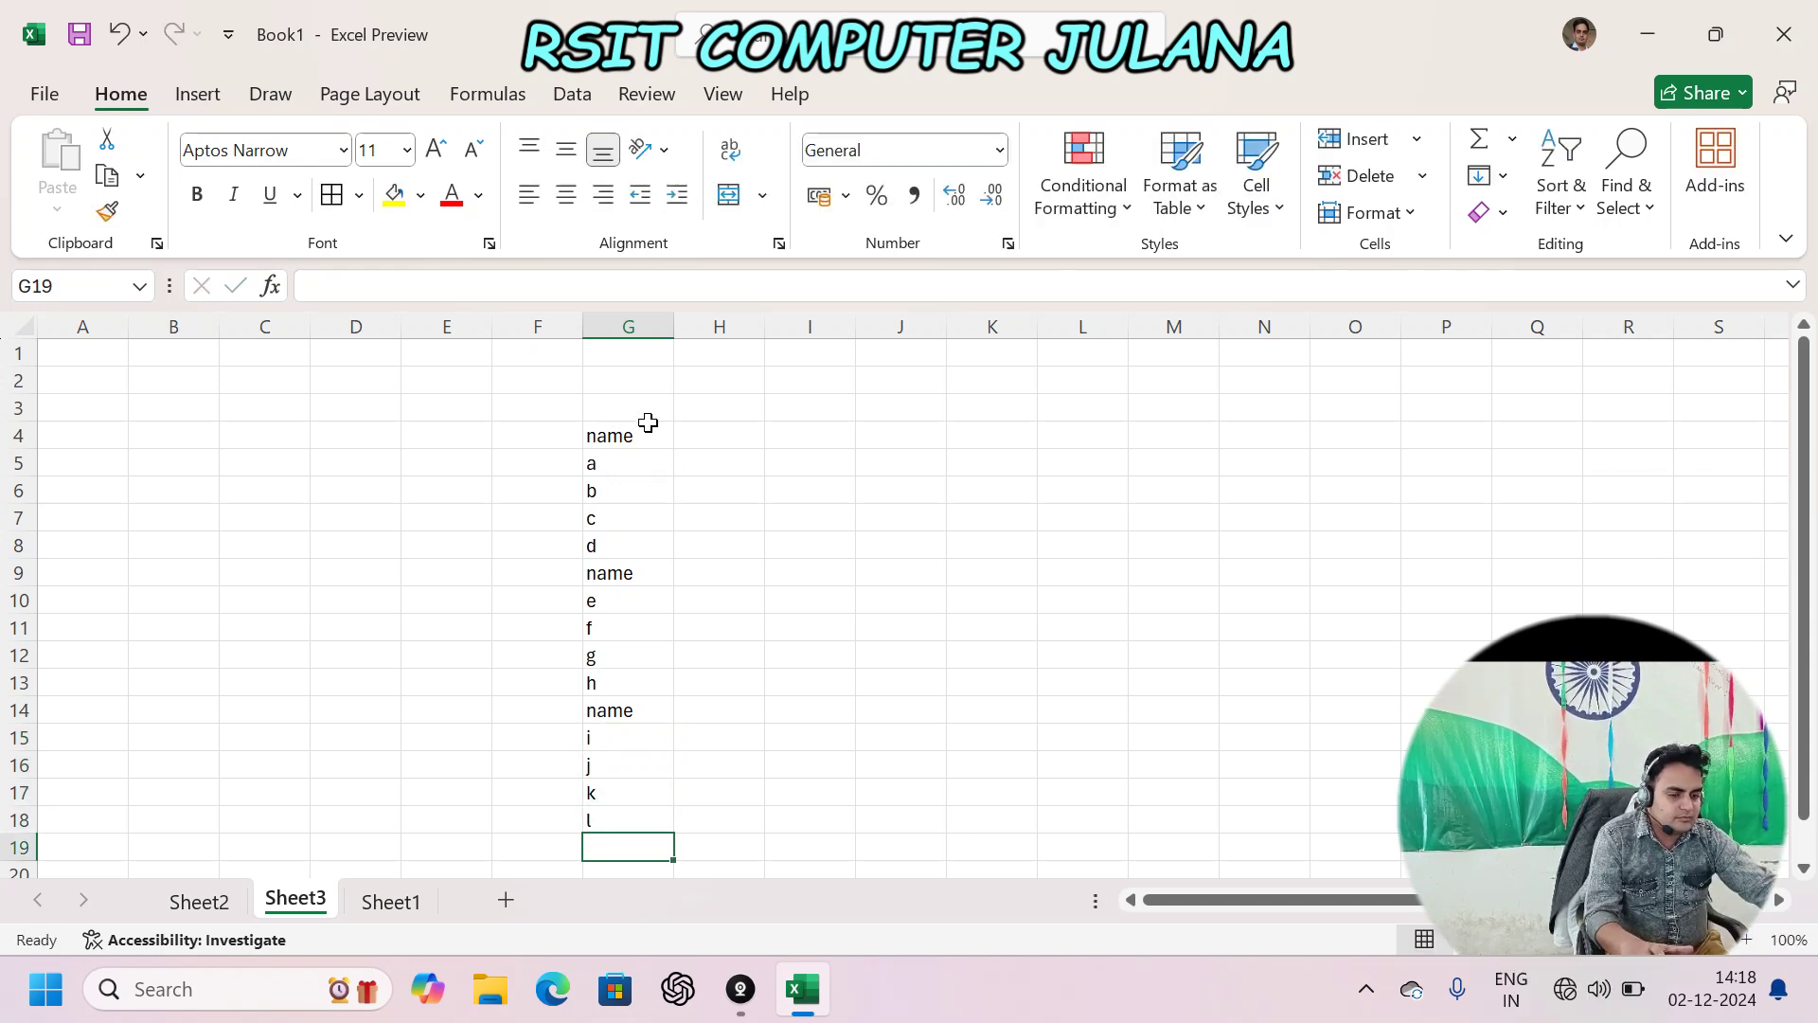
# - Insert blank cells at G9:K9, shifting the second group down
pyautogui.moveTo(603, 573); pyautogui.dragTo(980, 573)
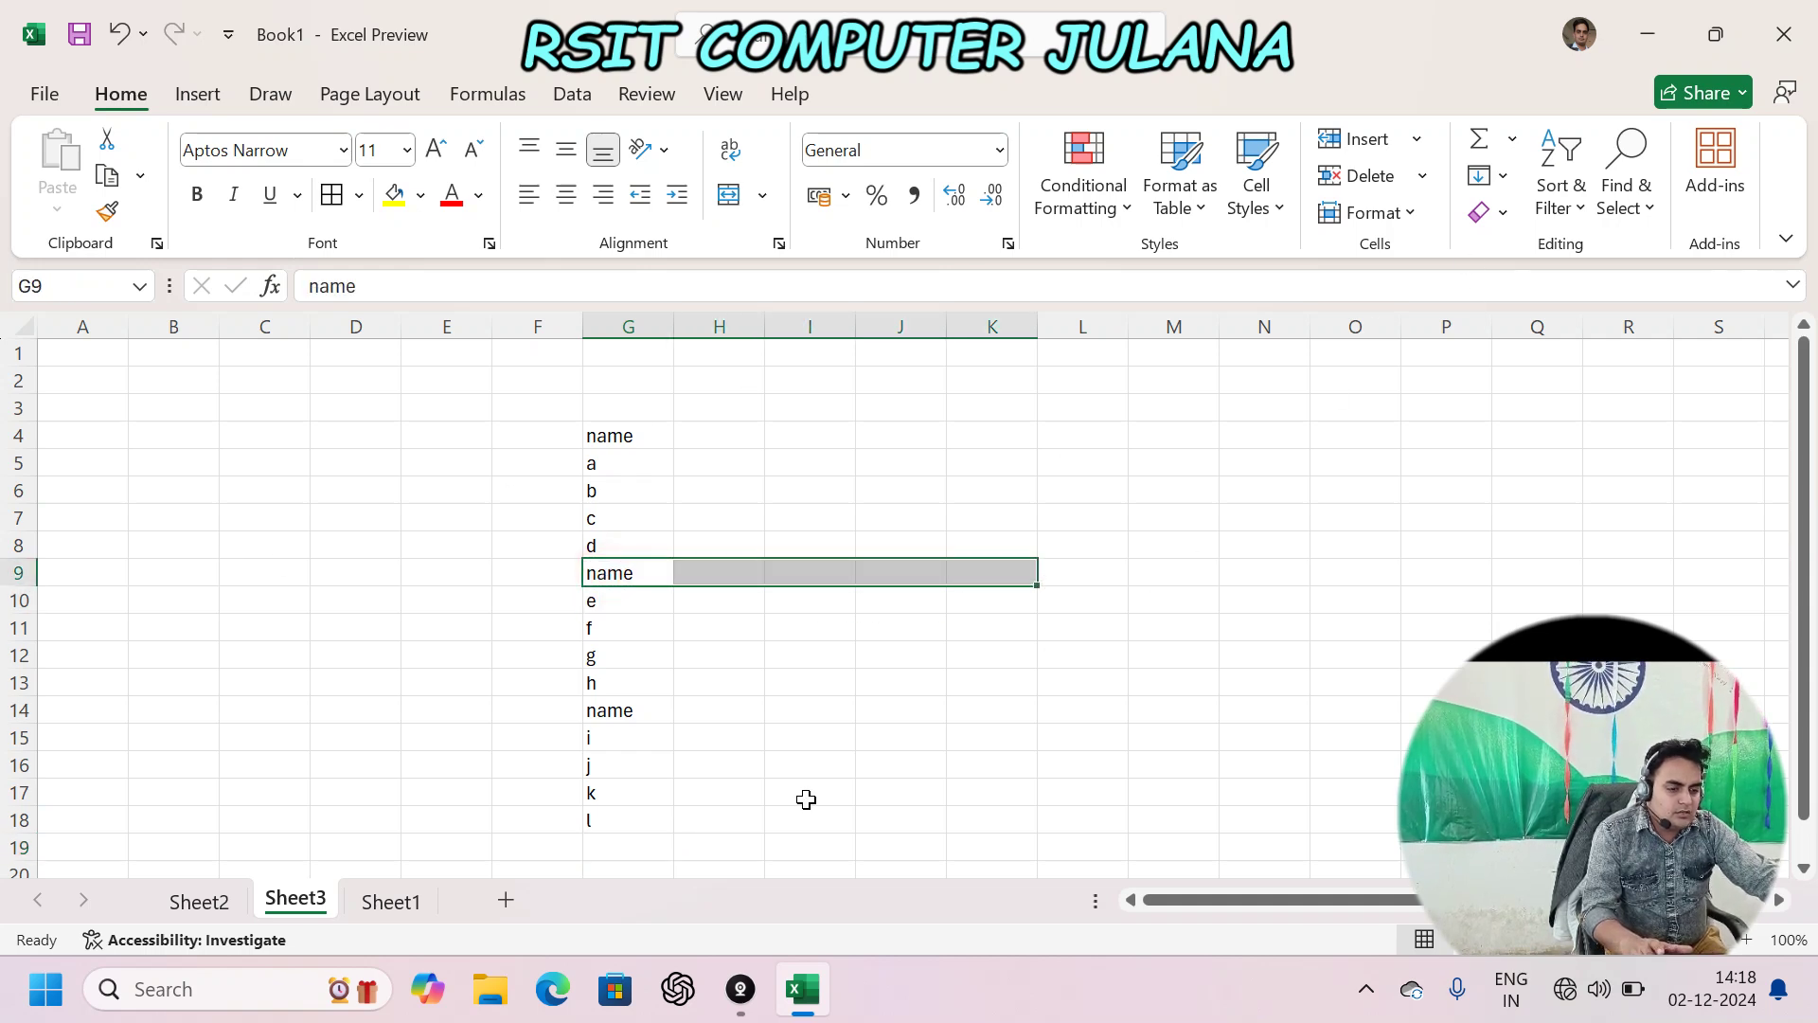
pyautogui.press('ctrl+KP_Add')
pyautogui.press('Down')
pyautogui.press('Down')
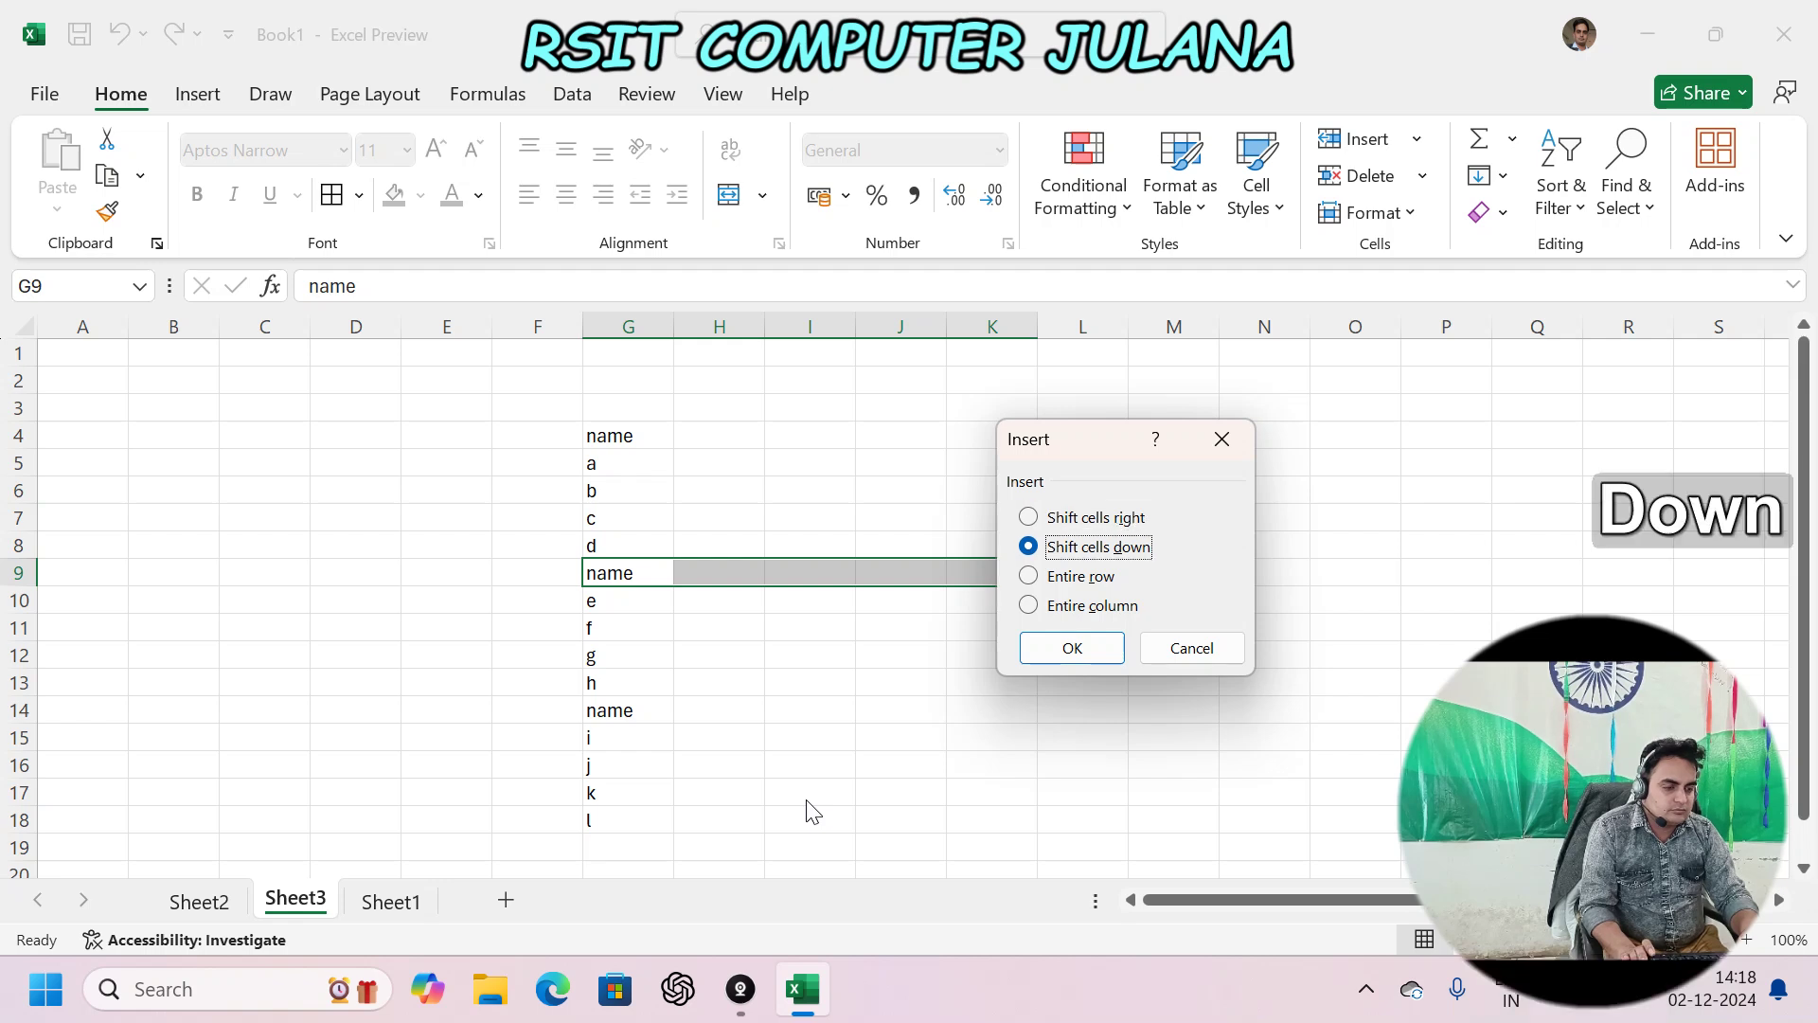
pyautogui.press('Return')
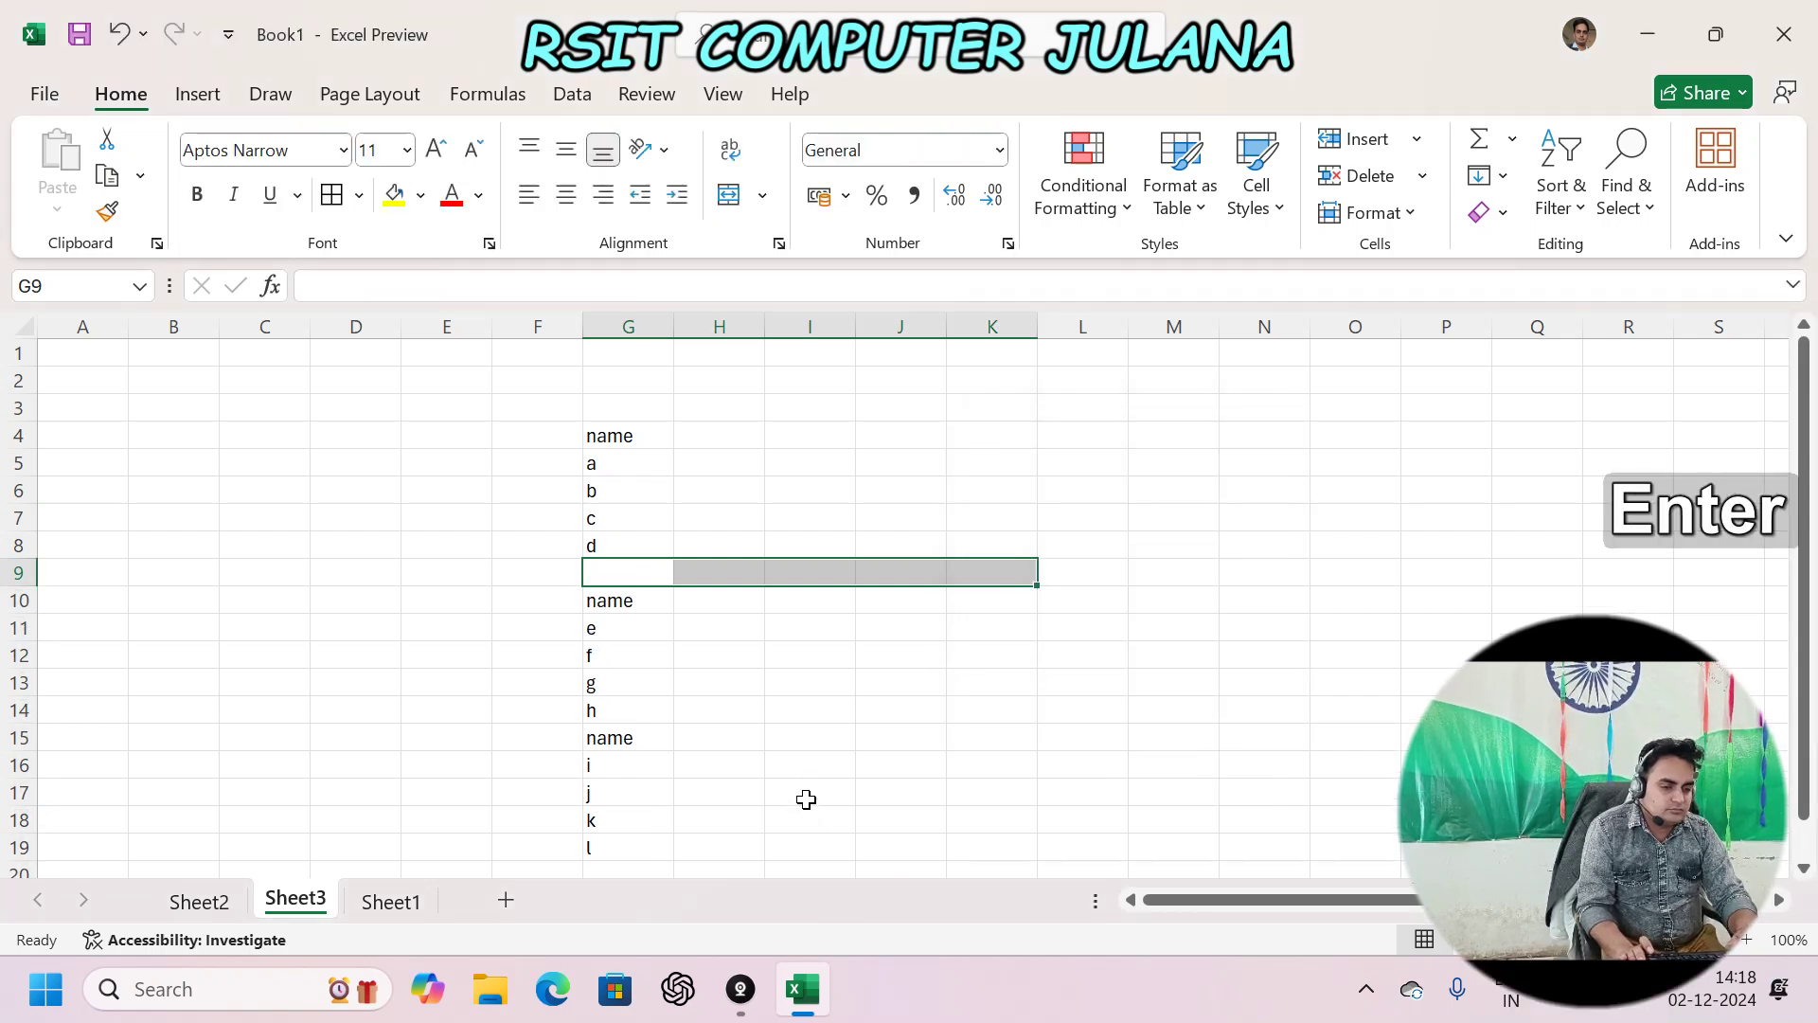
# - Insert an entire blank row 15 above the third name heading
pyautogui.press('Down')
pyautogui.press('Down')
pyautogui.press('Down')
pyautogui.press('Down')
pyautogui.press('Down')
pyautogui.press('Down')
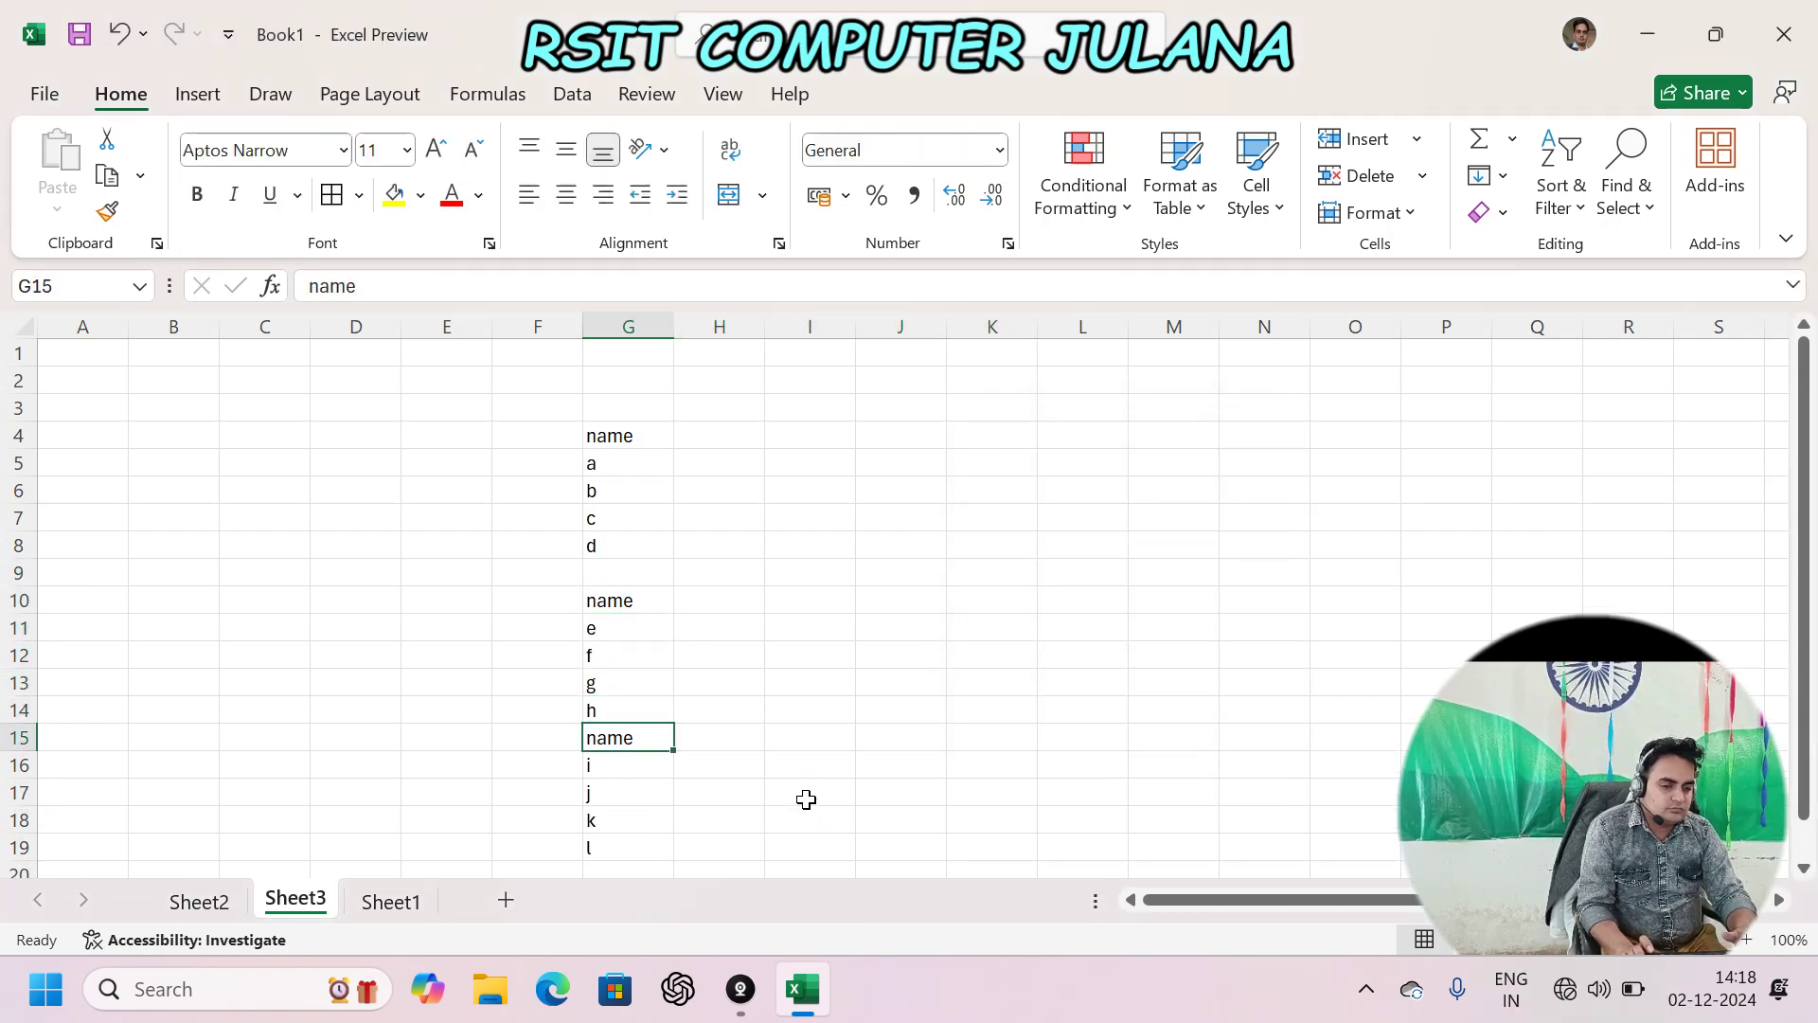
pyautogui.press('ctrl+KP_Add')
pyautogui.press('Down')
pyautogui.press('Down')
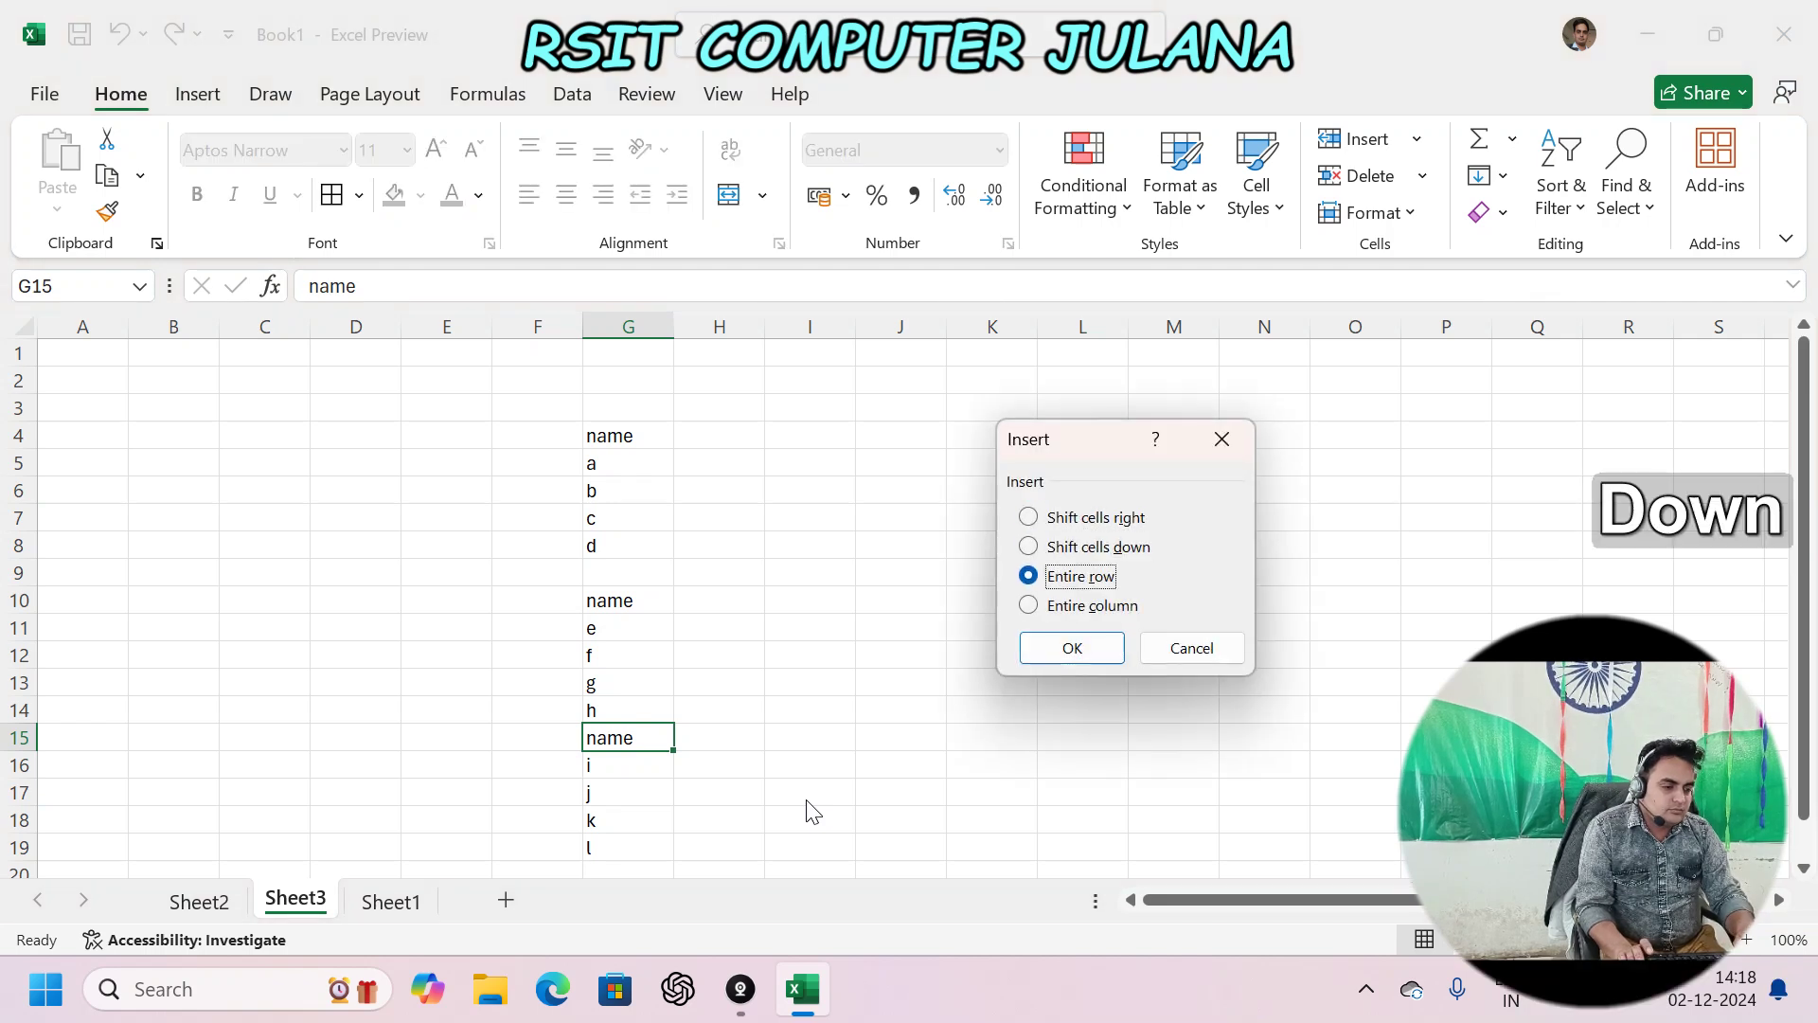
pyautogui.press('Return')
pyautogui.press('Up')
pyautogui.press('Up')
pyautogui.press('Up')
pyautogui.press('Up')
pyautogui.press('Up')
pyautogui.press('Up')
pyautogui.press('Up')
pyautogui.press('Up')
pyautogui.press('Up')
pyautogui.press('Up')
pyautogui.press('Up')
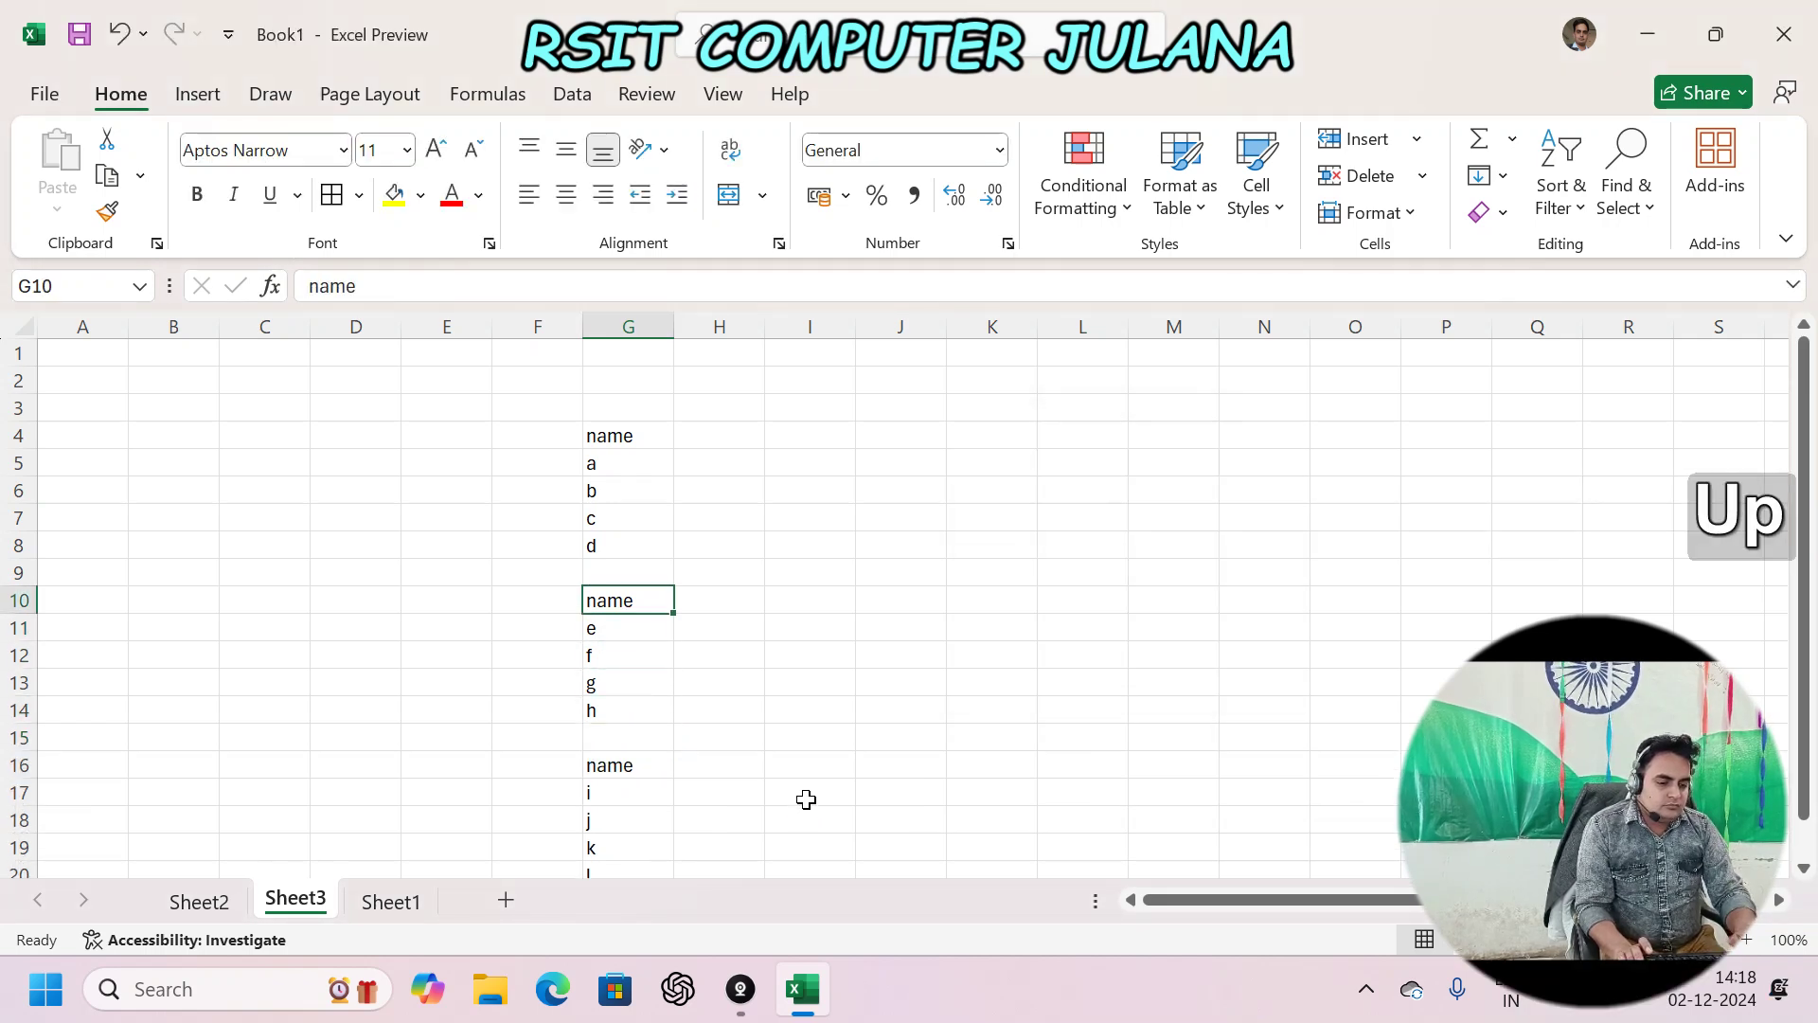
# - Add headings 'class' in H4 and 'marks' in I4, fixing the 'clas' typo
pyautogui.press('Right')
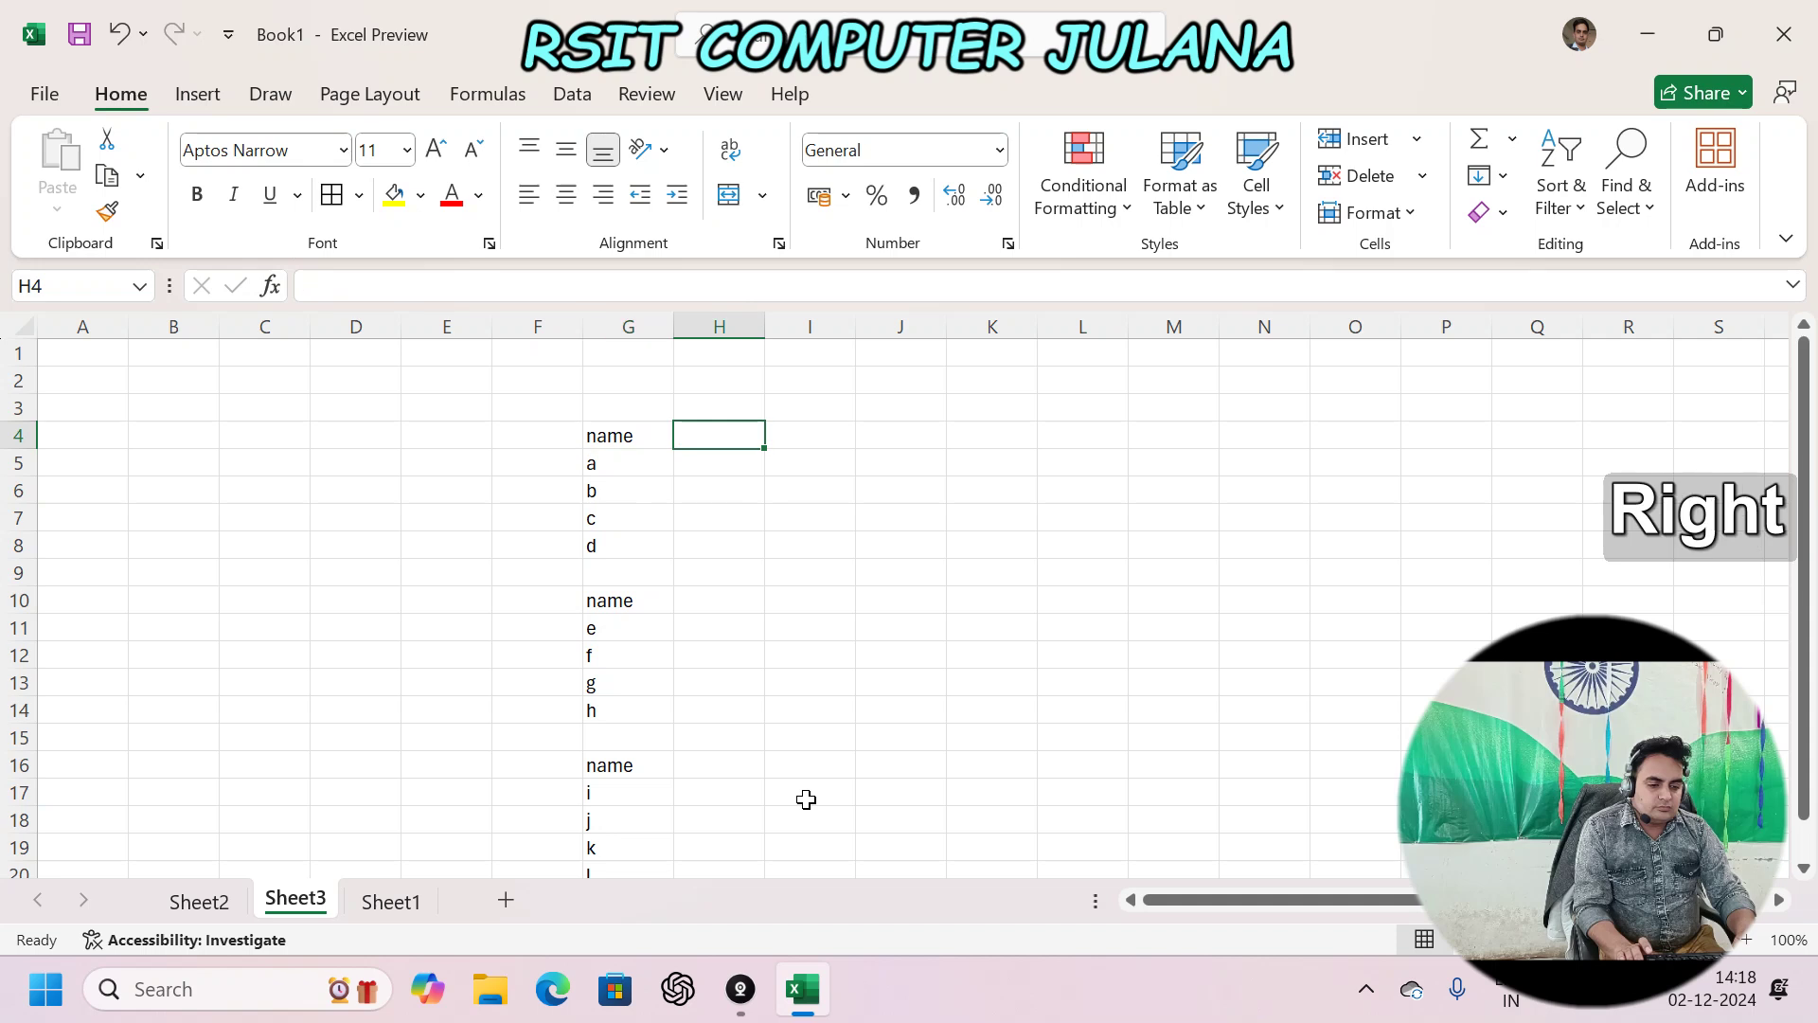
pyautogui.write('clas')
pyautogui.press('Tab')
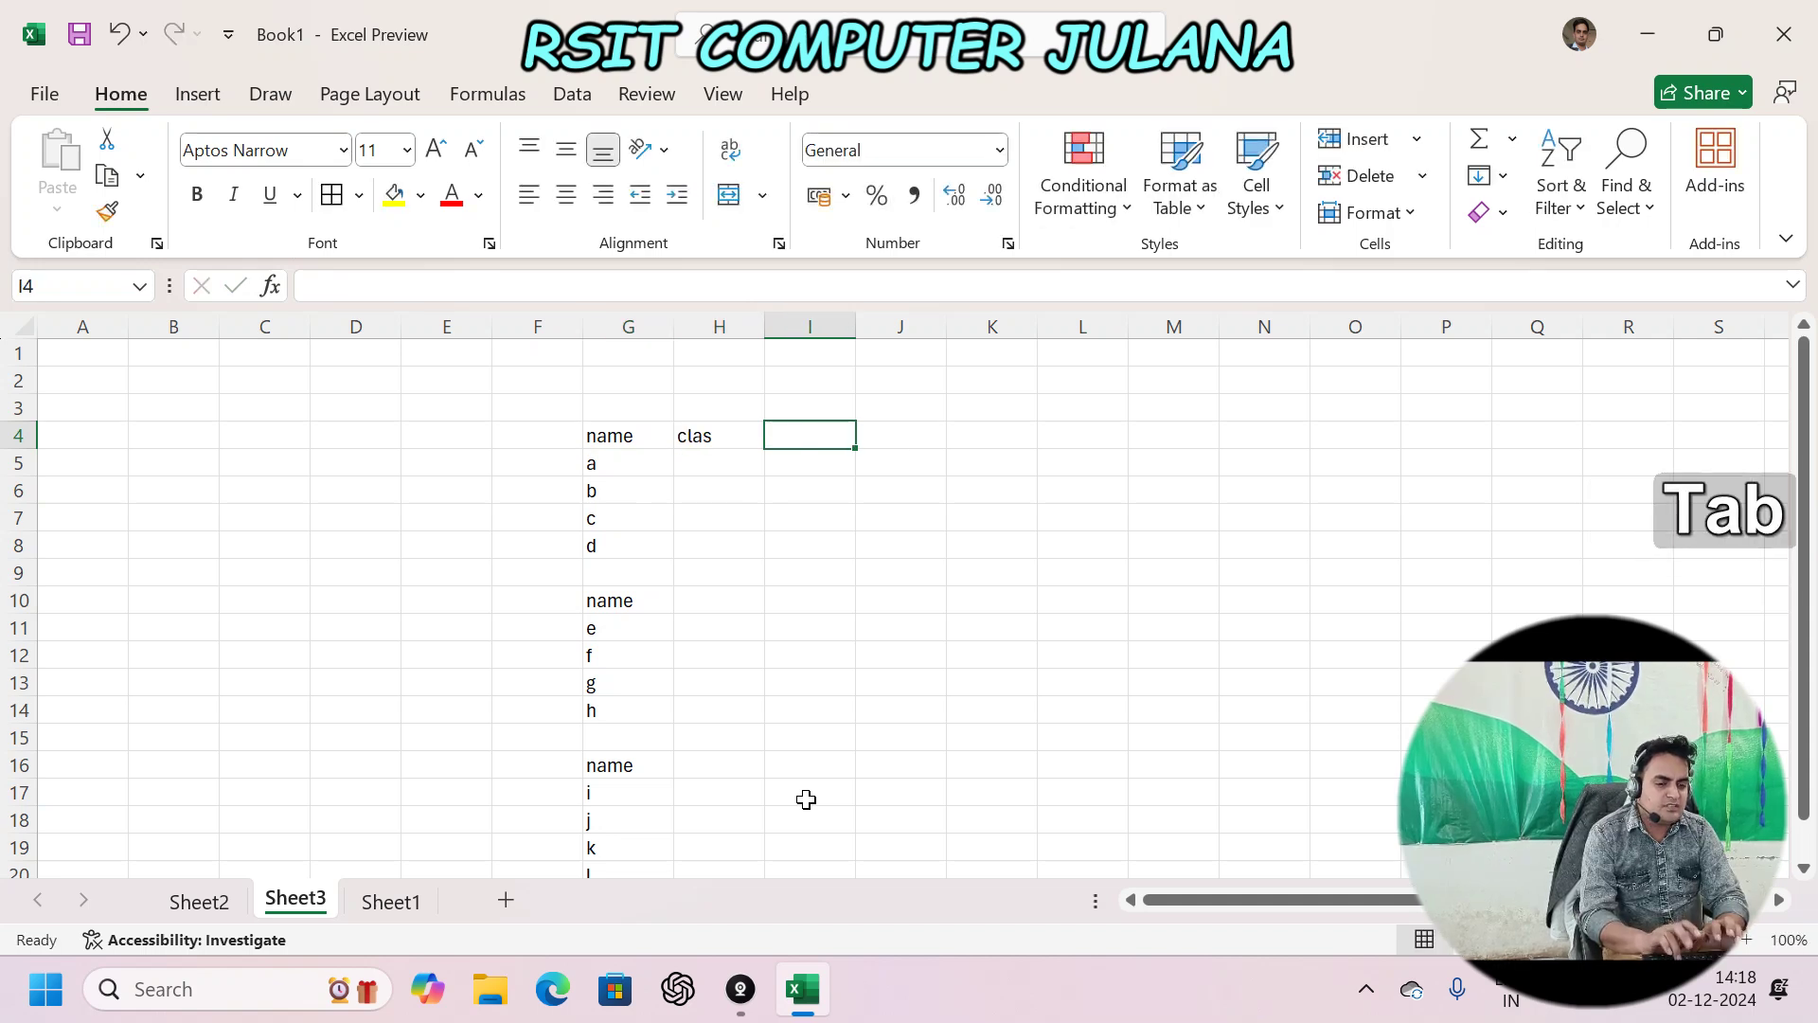
pyautogui.write('marks')
pyautogui.press('Left')
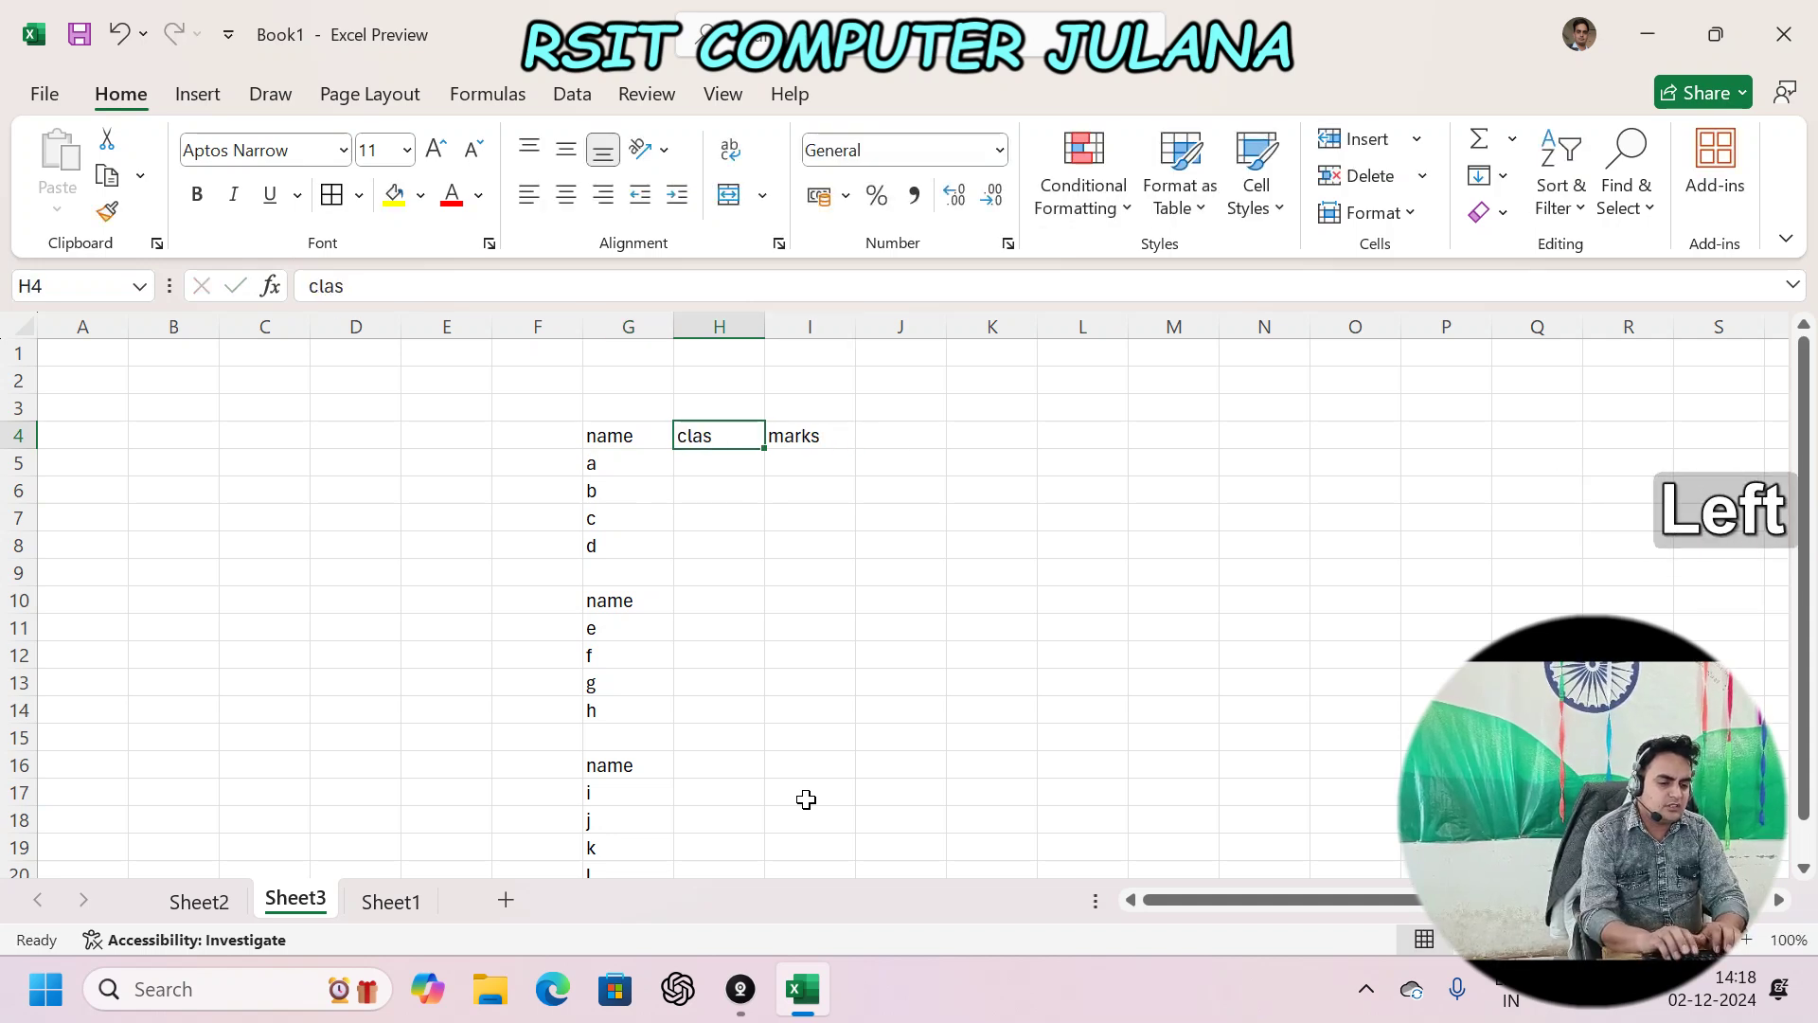
pyautogui.press('F2')
pyautogui.write('s')
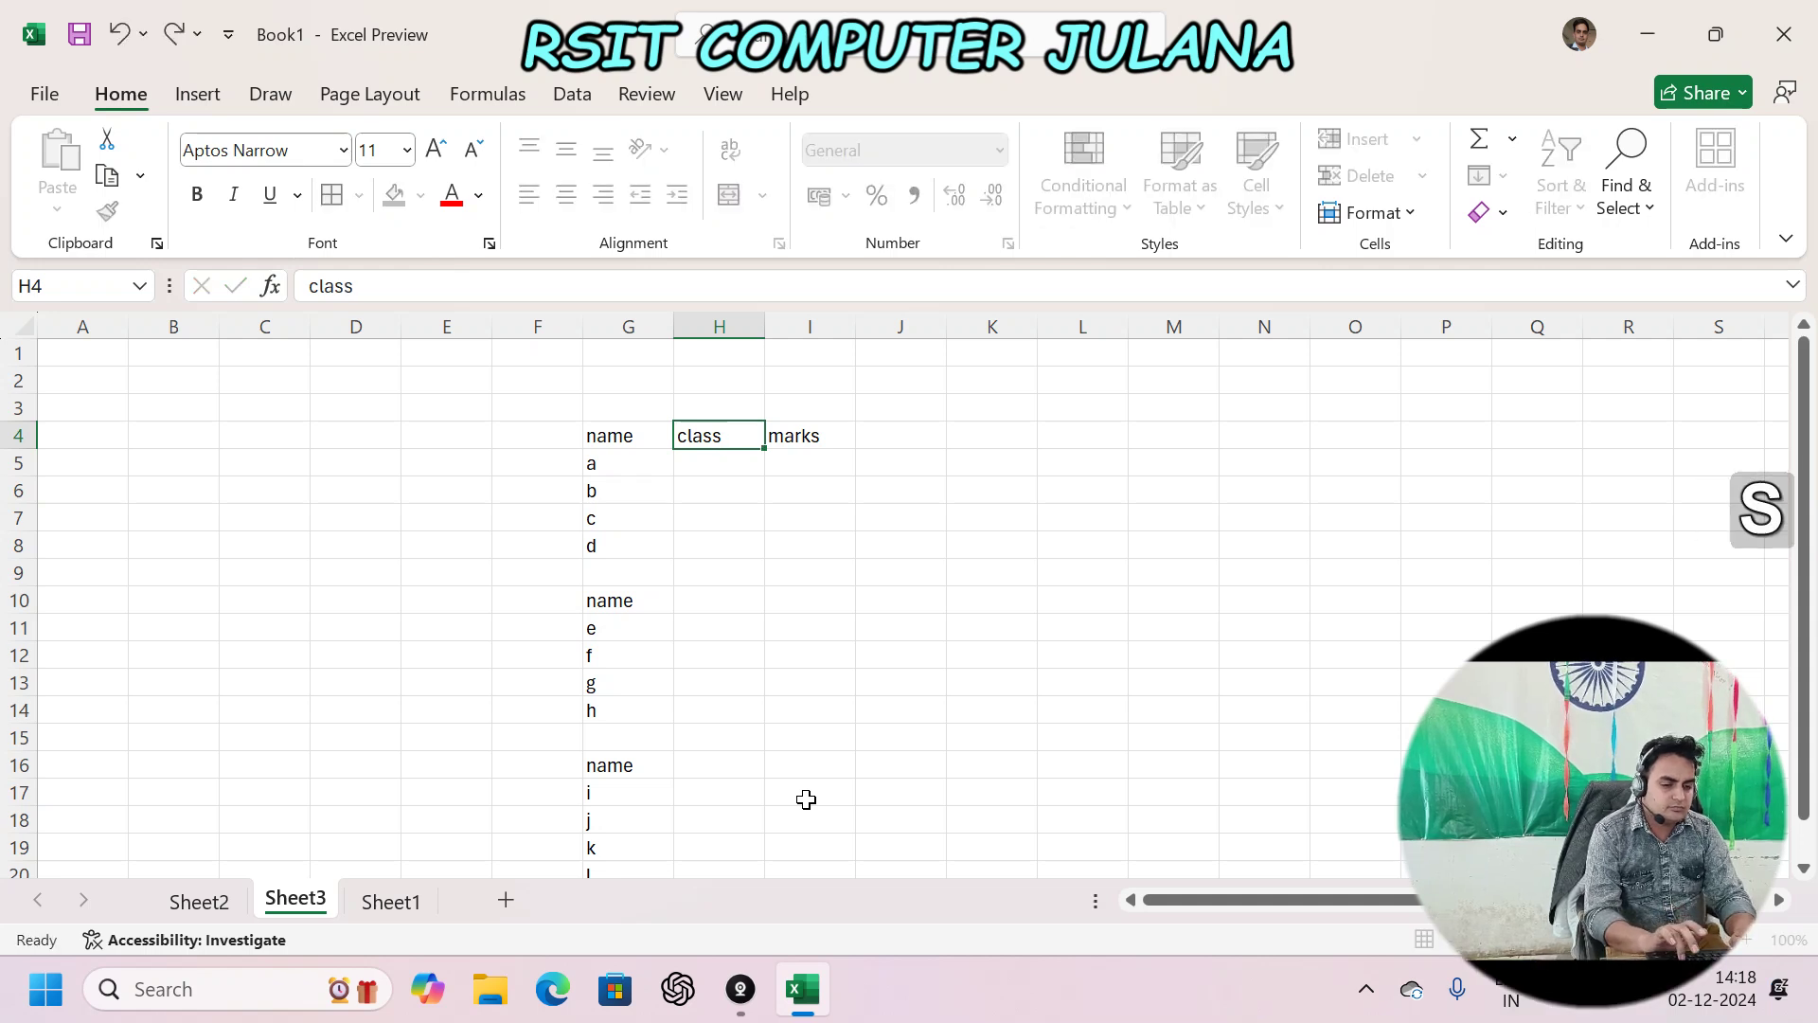
pyautogui.press('Return')
# - Enter class 12 for students a–d in H5:H8
pyautogui.write('12')
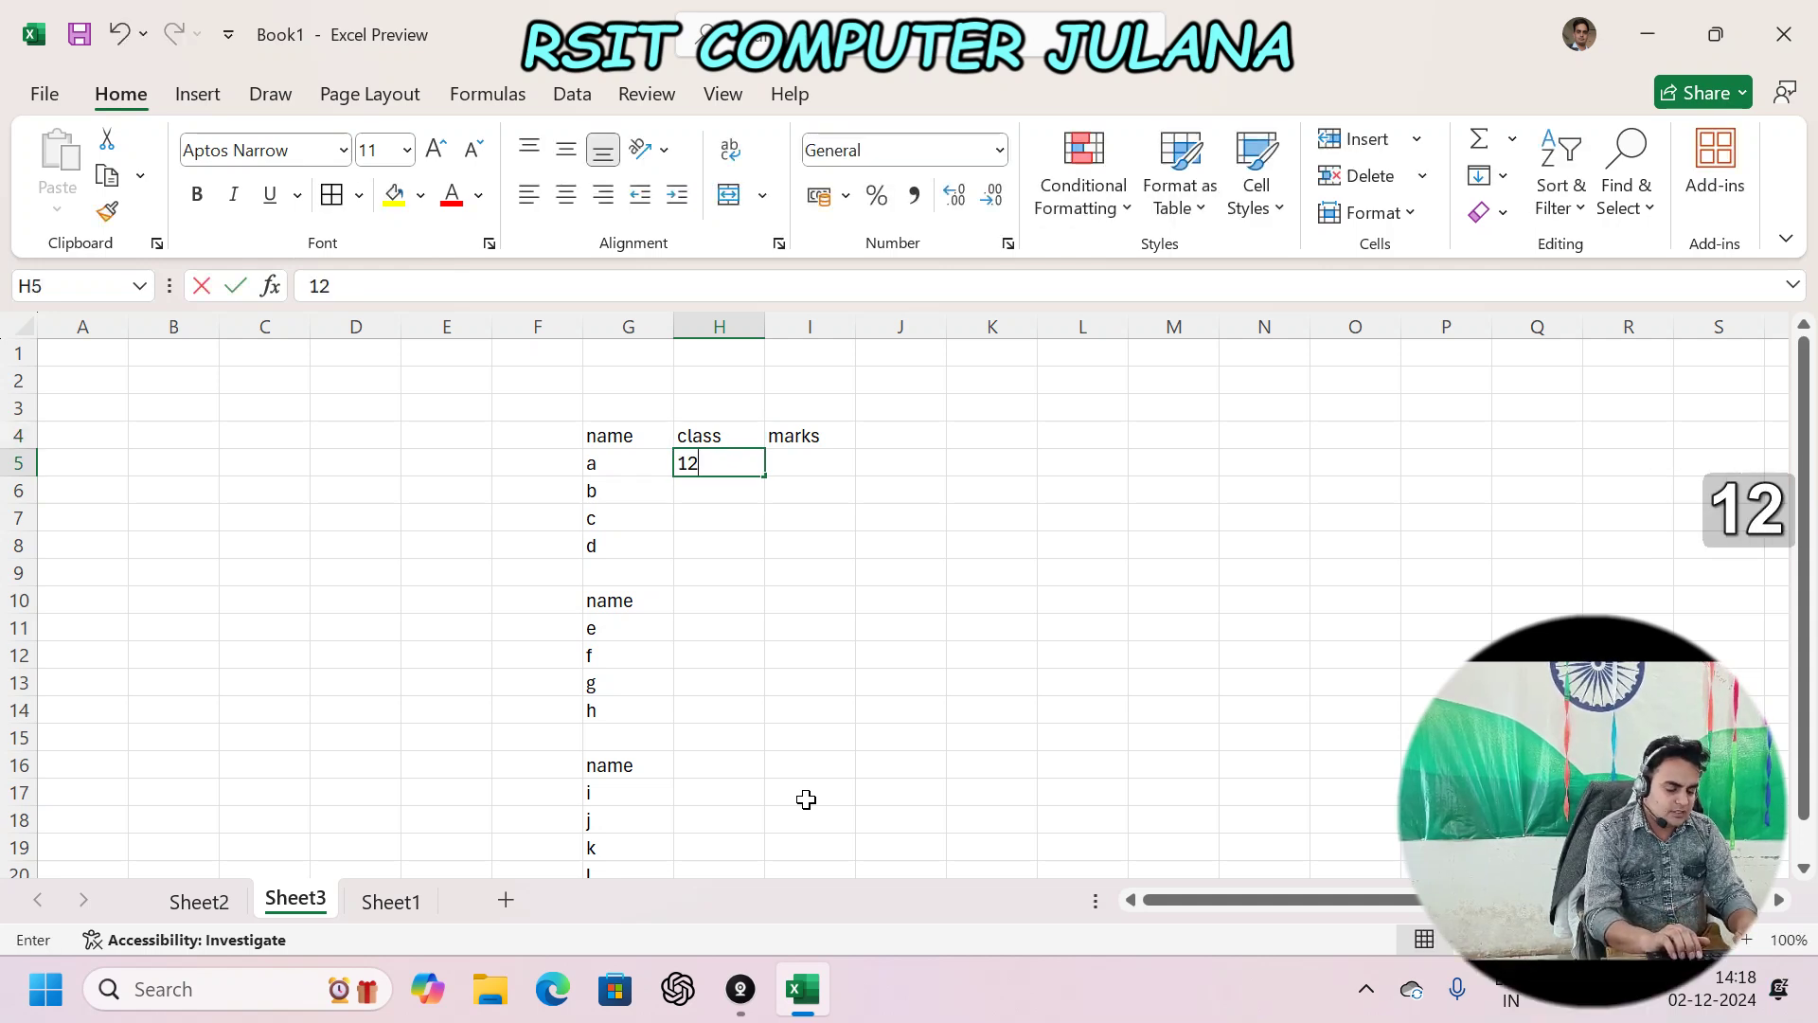
pyautogui.press('Return')
pyautogui.write('12')
pyautogui.press('Return')
pyautogui.write('12')
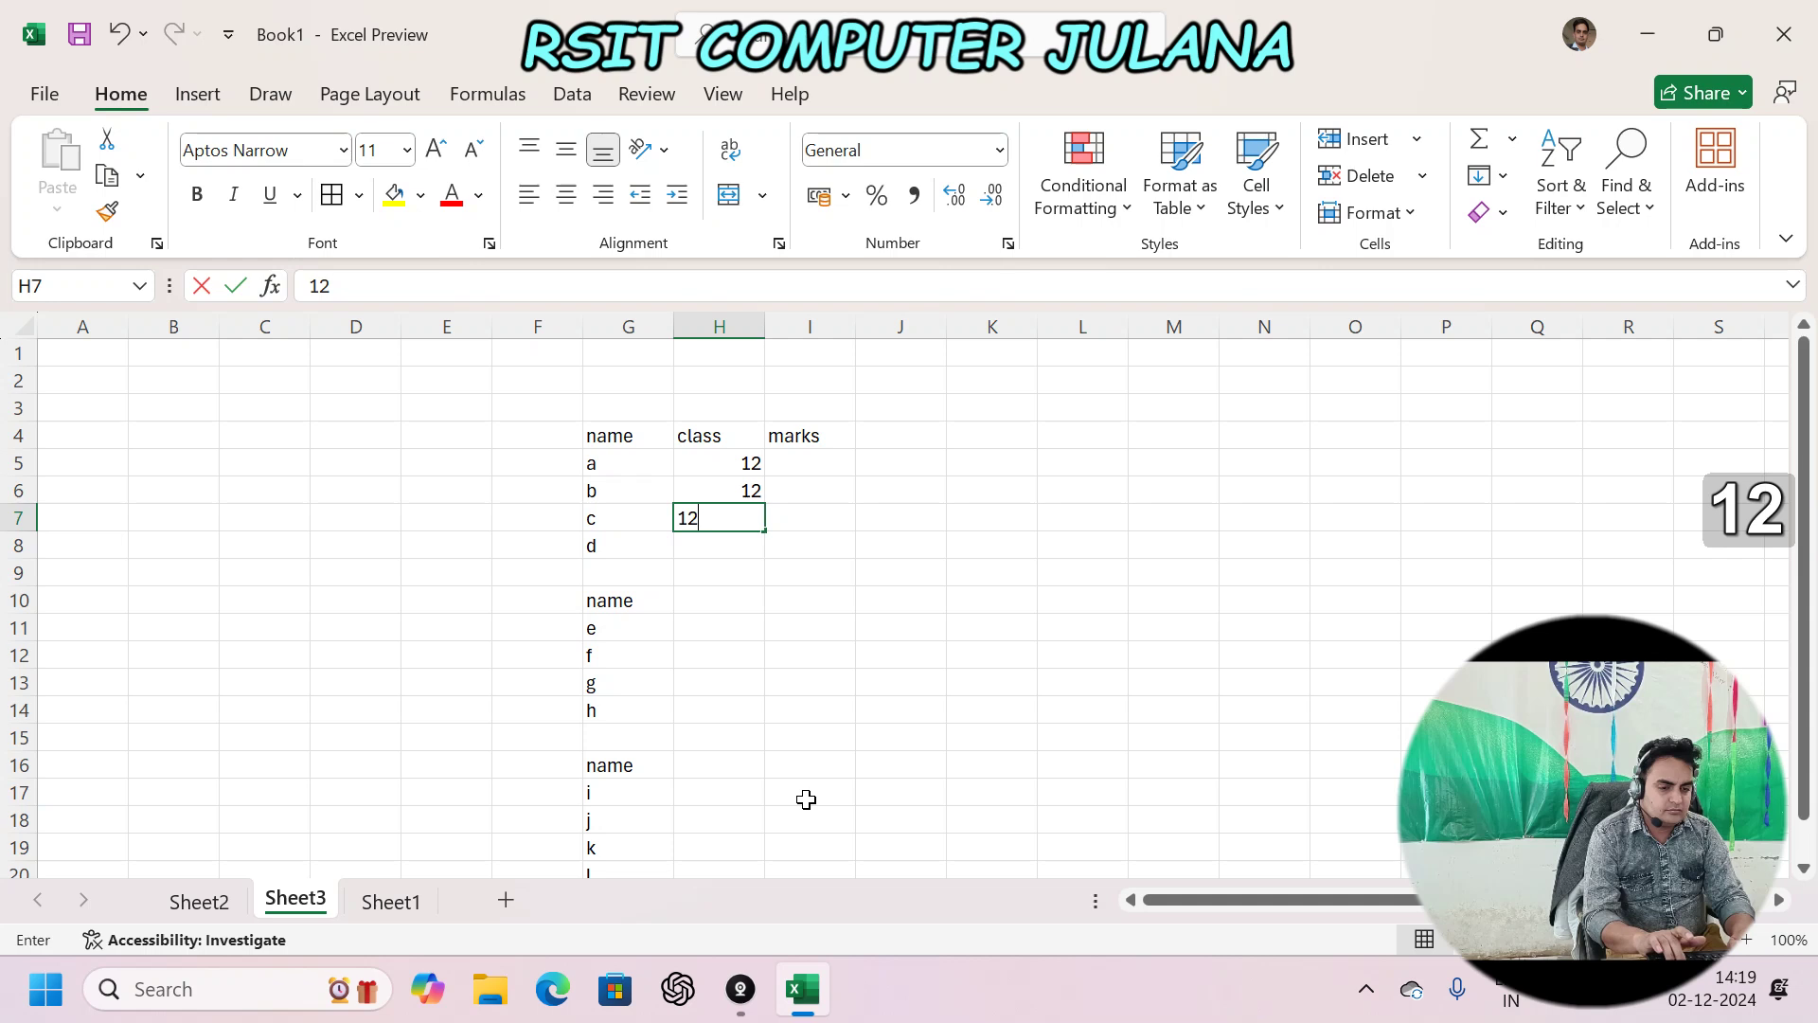
pyautogui.press('Return')
pyautogui.write('12')
pyautogui.press('Return')
# - Enter class 10 for students e–h in H11:H14, correcting the mistyped 410
pyautogui.press('Return')
pyautogui.press('Return')
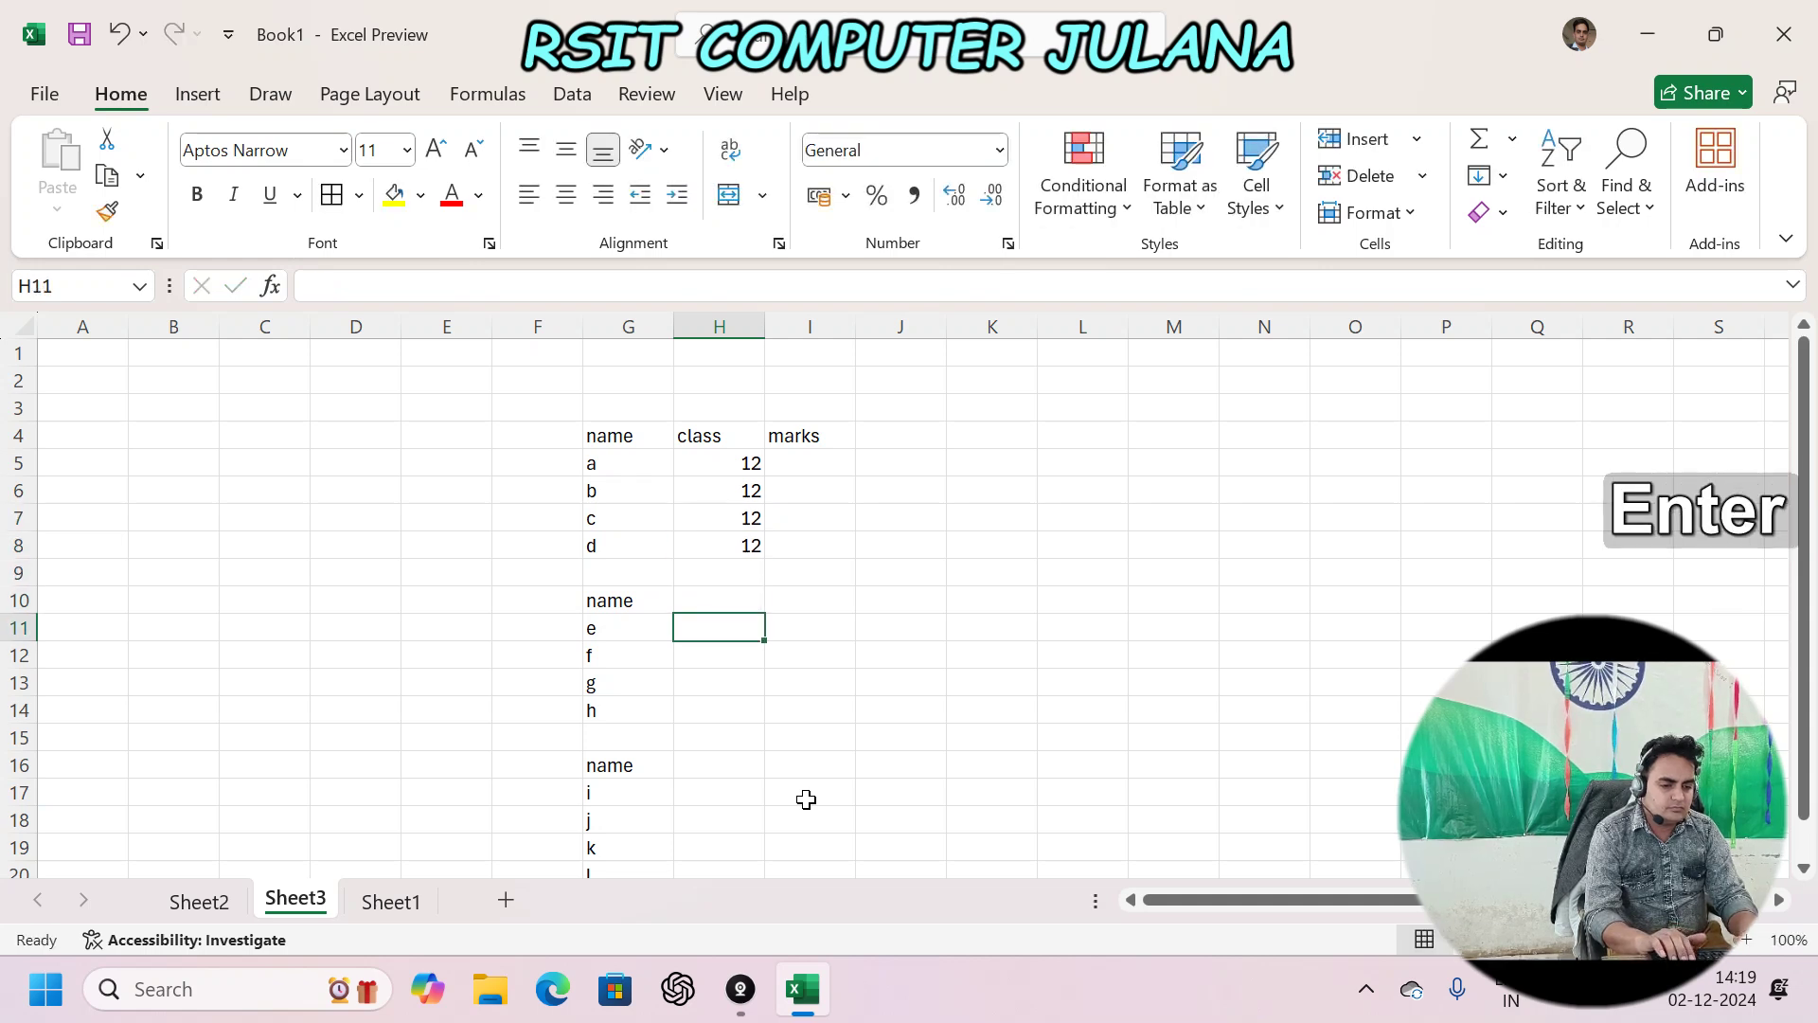
pyautogui.write('10')
pyautogui.press('Return')
pyautogui.write('410')
pyautogui.press('Return')
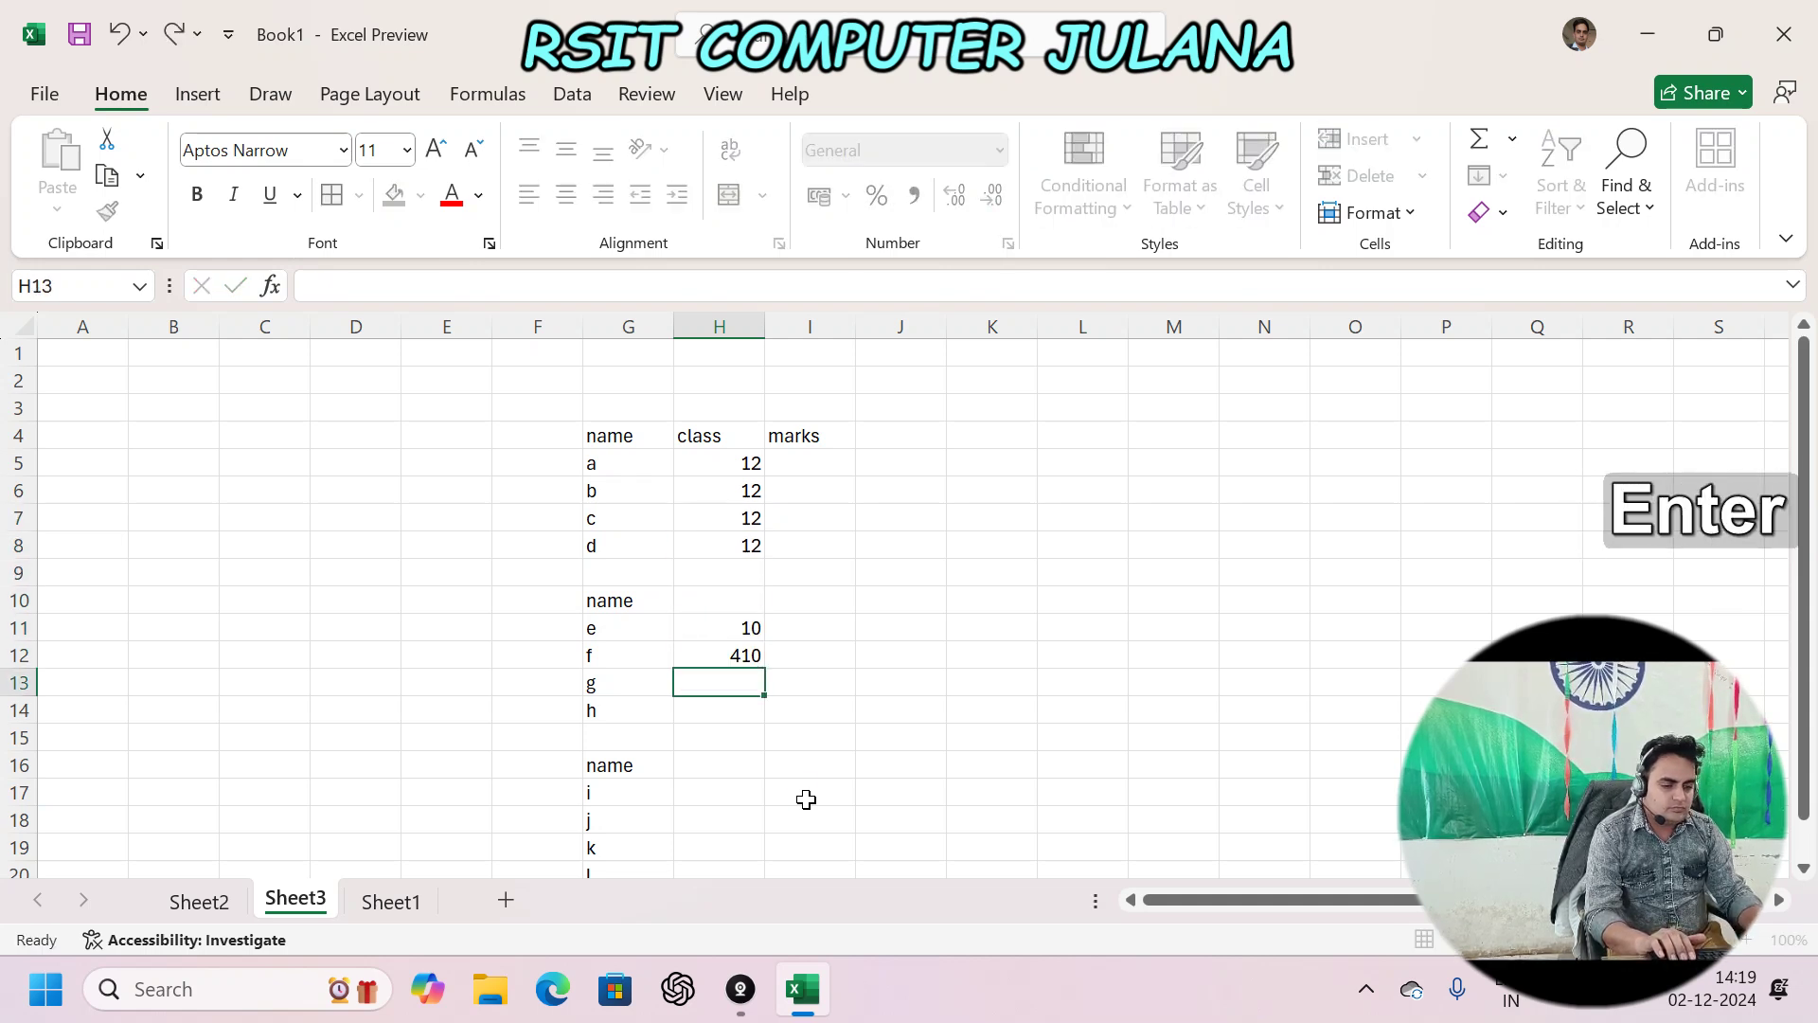
pyautogui.write('10')
pyautogui.press('Up')
pyautogui.press('Up')
pyautogui.press('Down')
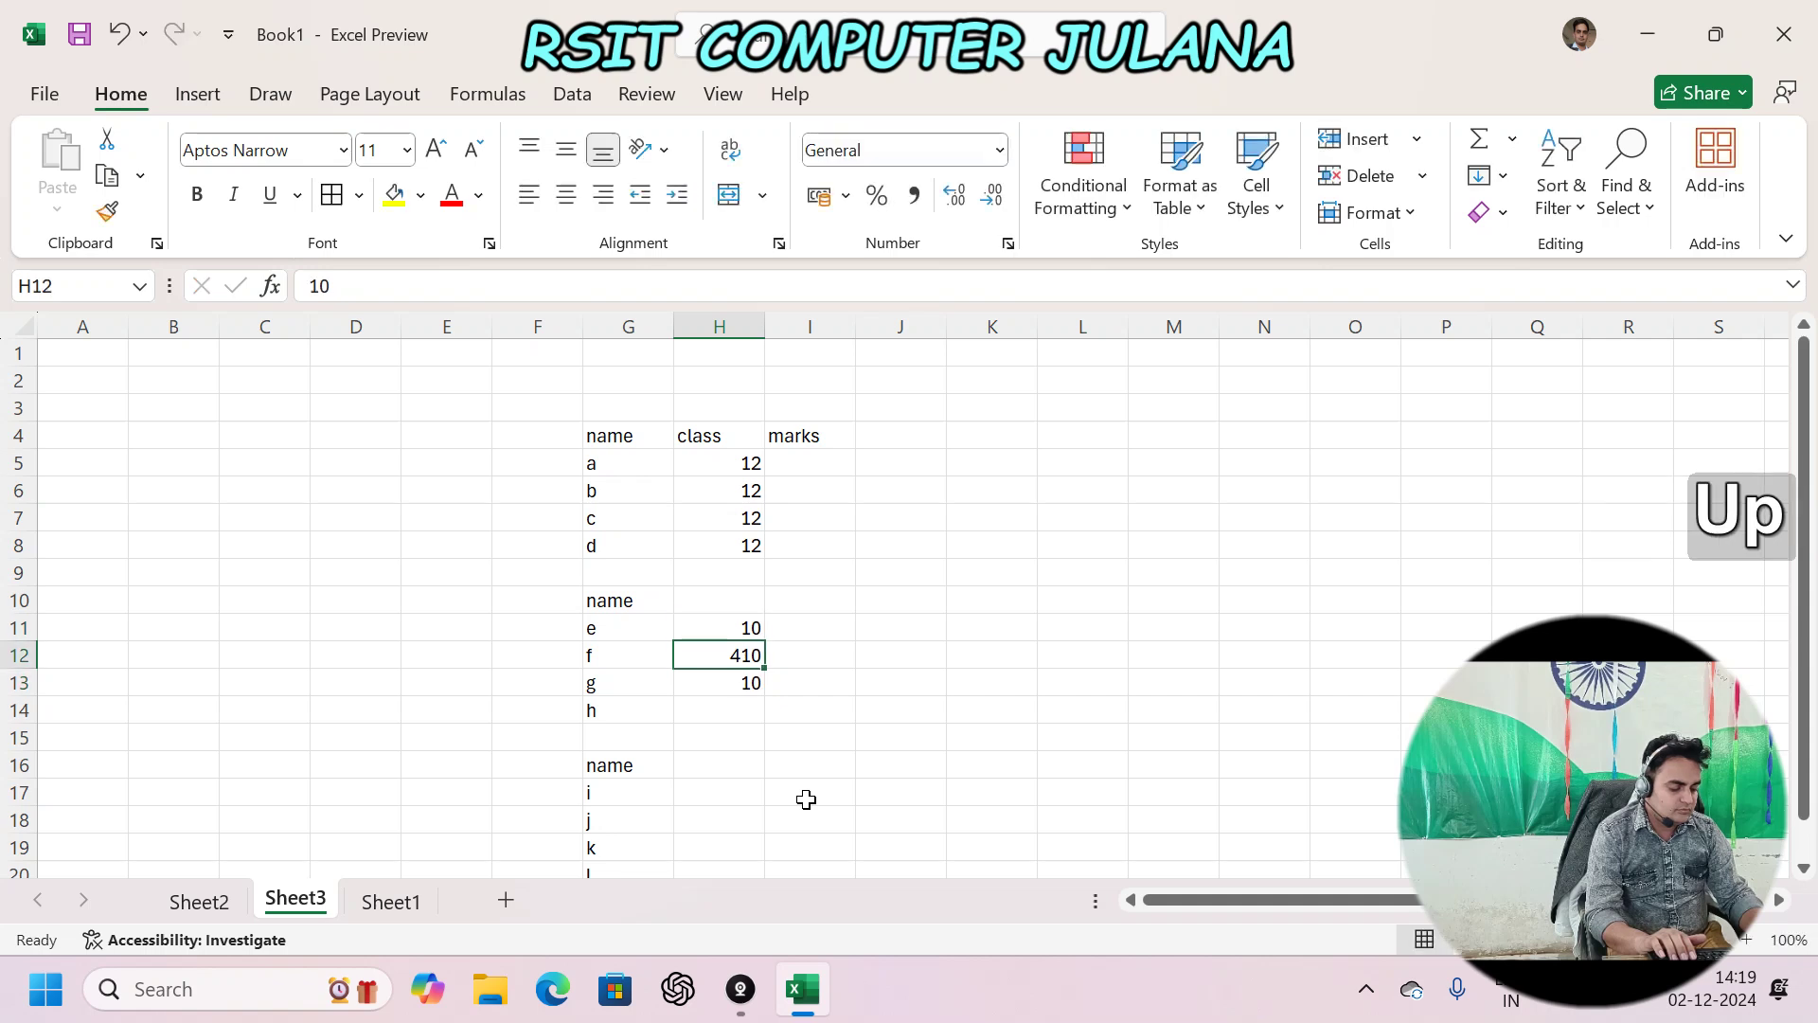
pyautogui.write('10')
pyautogui.press('Return')
pyautogui.press('Return')
pyautogui.write('10')
pyautogui.press('Return')
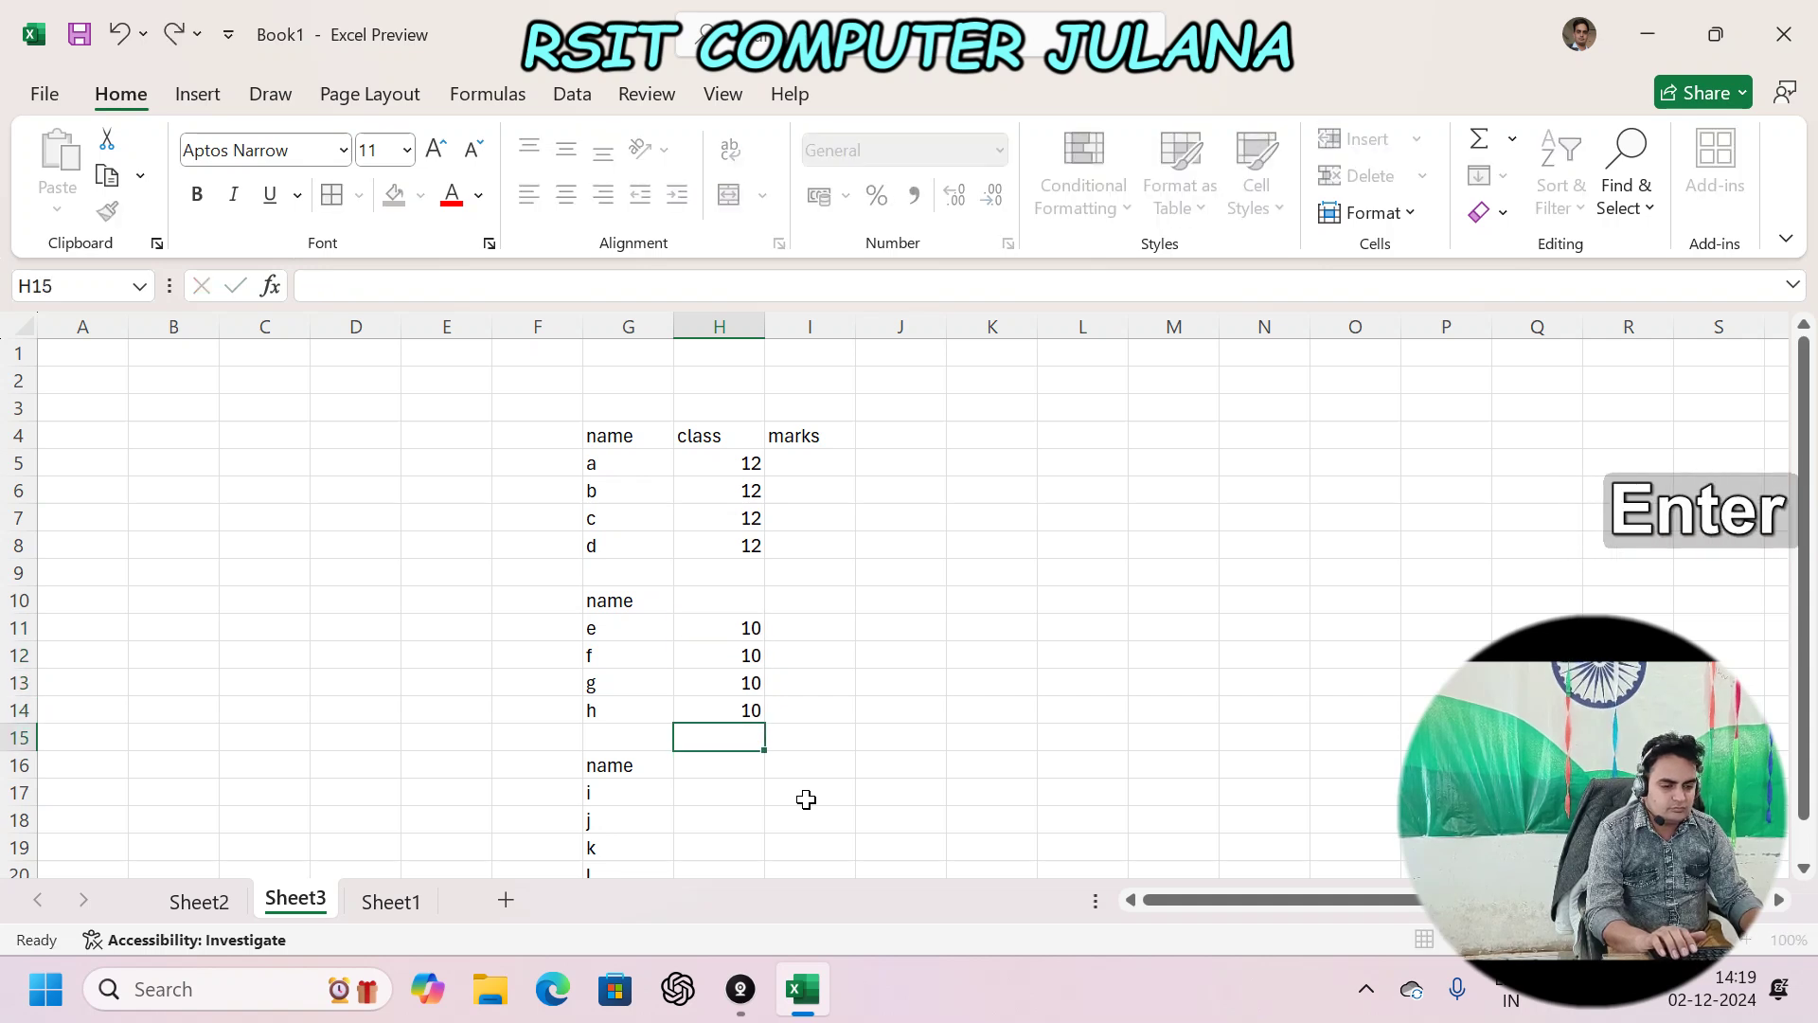
# - Enter class 11 for students i–l in H17:H20
pyautogui.press('Return')
pyautogui.press('Return')
pyautogui.write('11')
pyautogui.press('Return')
pyautogui.write('11')
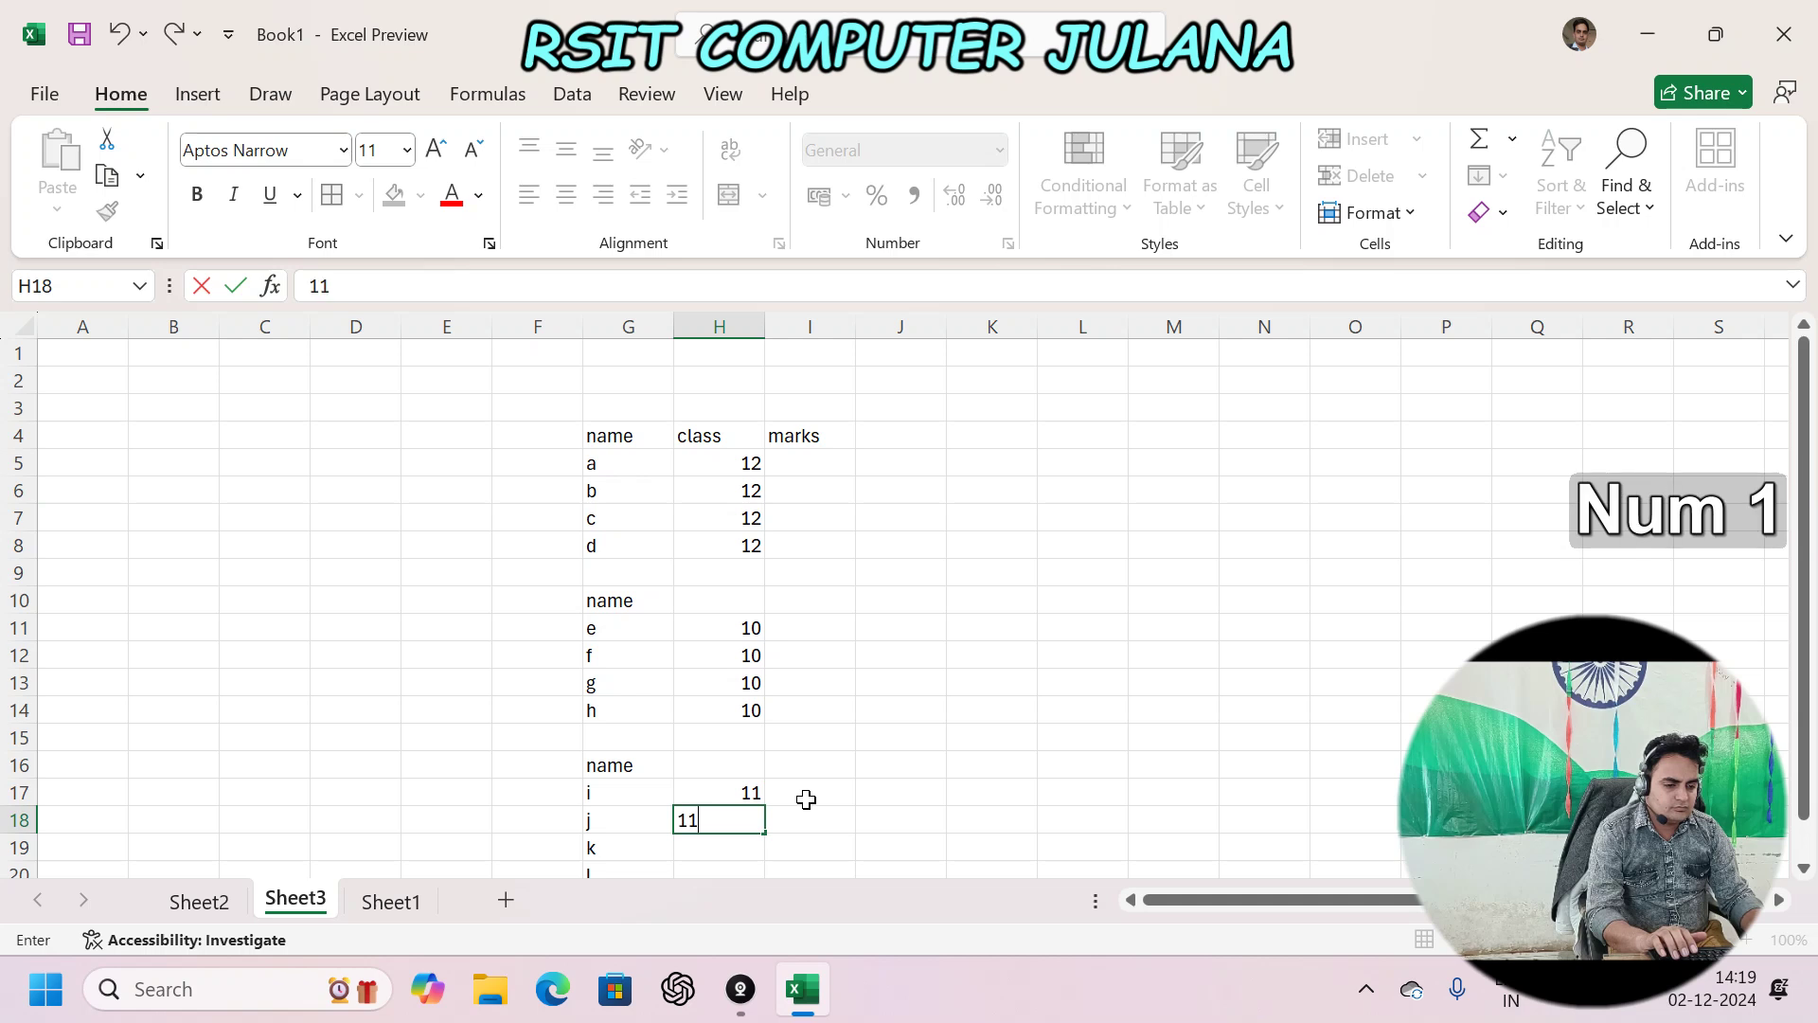
pyautogui.press('Return')
pyautogui.write('11')
pyautogui.press('Return')
pyautogui.write('11')
pyautogui.press('Return')
pyautogui.press('Up')
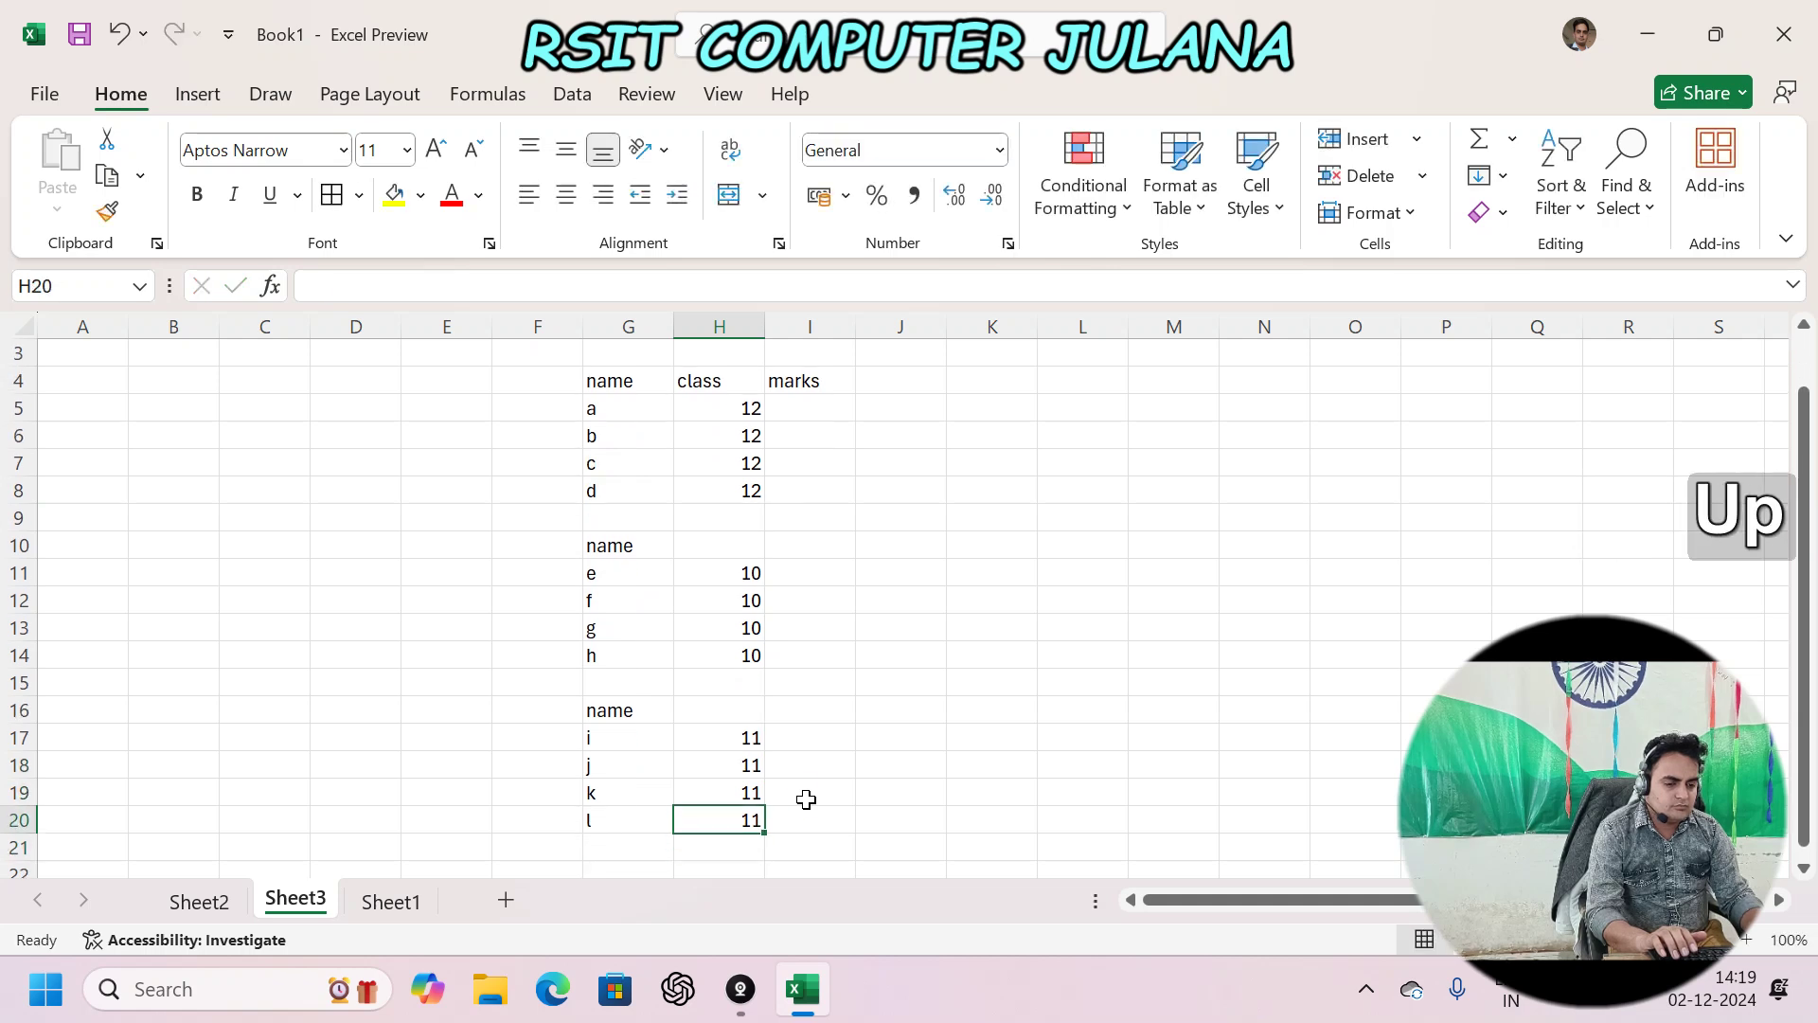
# - Fill the marks cells I5:I8, I11:I14 and I17:I20 with =RANDBETWEEN(50,100)
pyautogui.moveTo(818, 400); pyautogui.dragTo(816, 484)
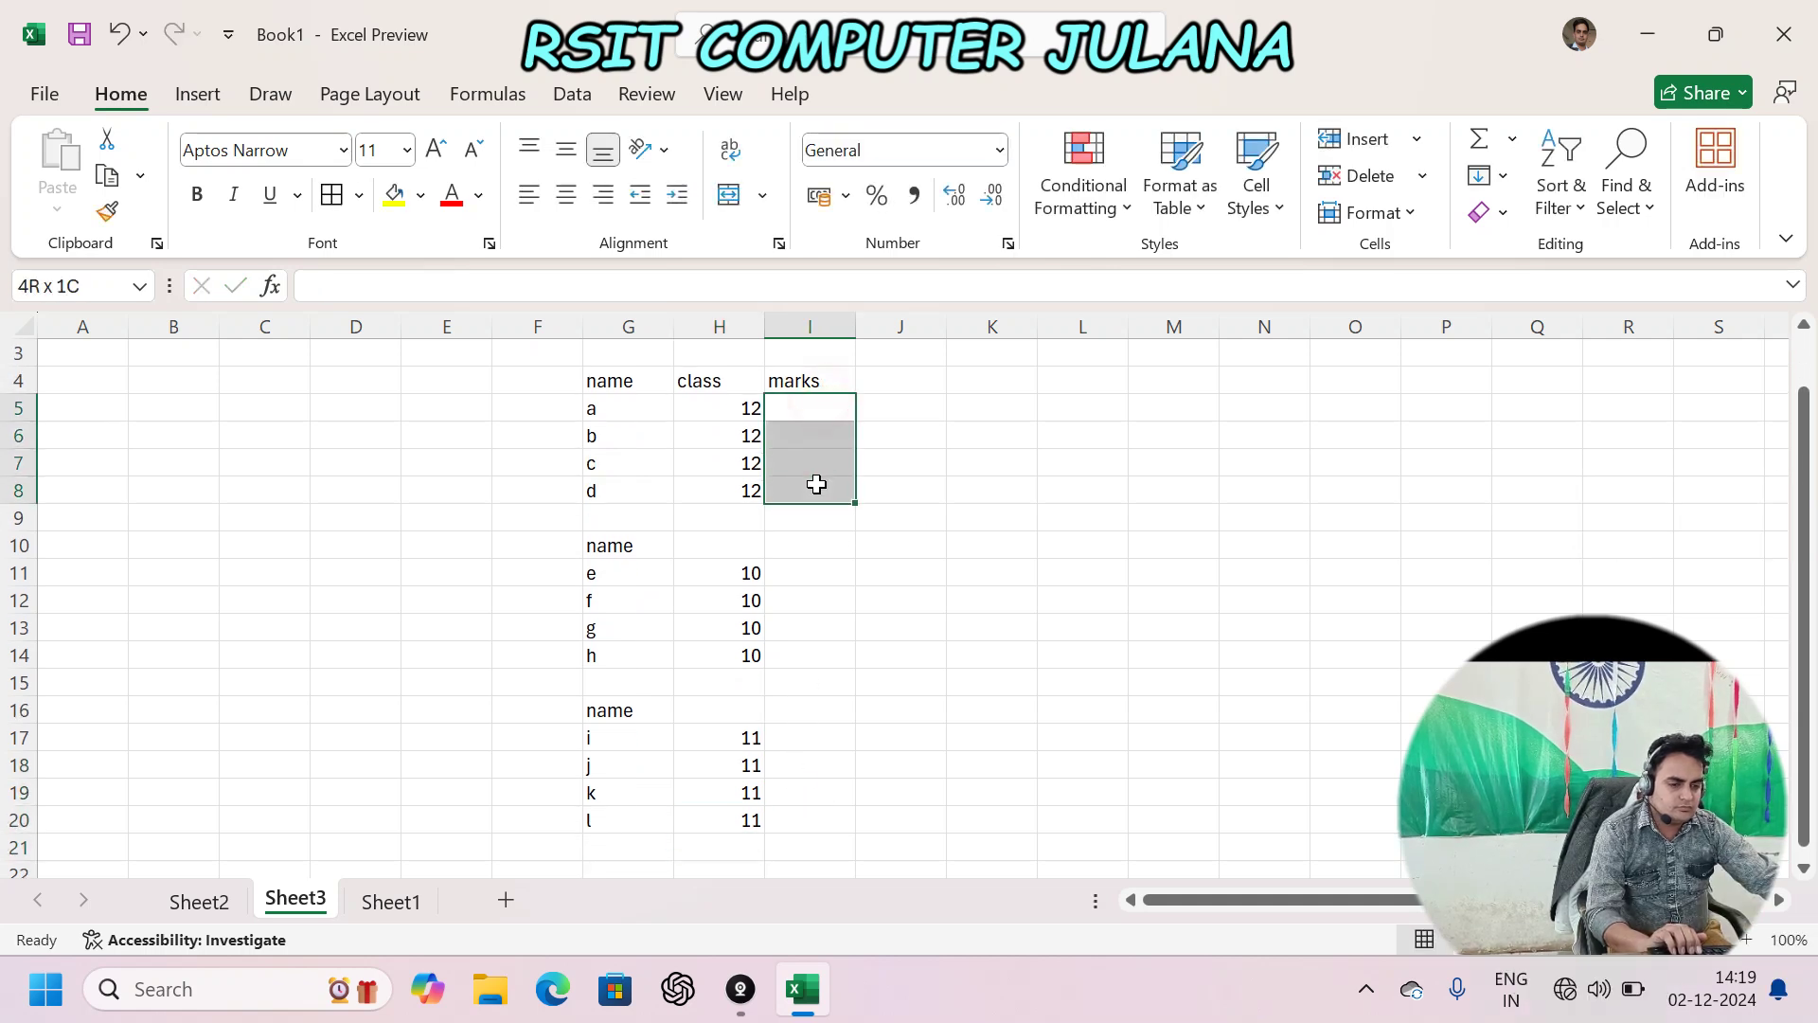
pyautogui.moveTo(827, 568); pyautogui.dragTo(827, 658)
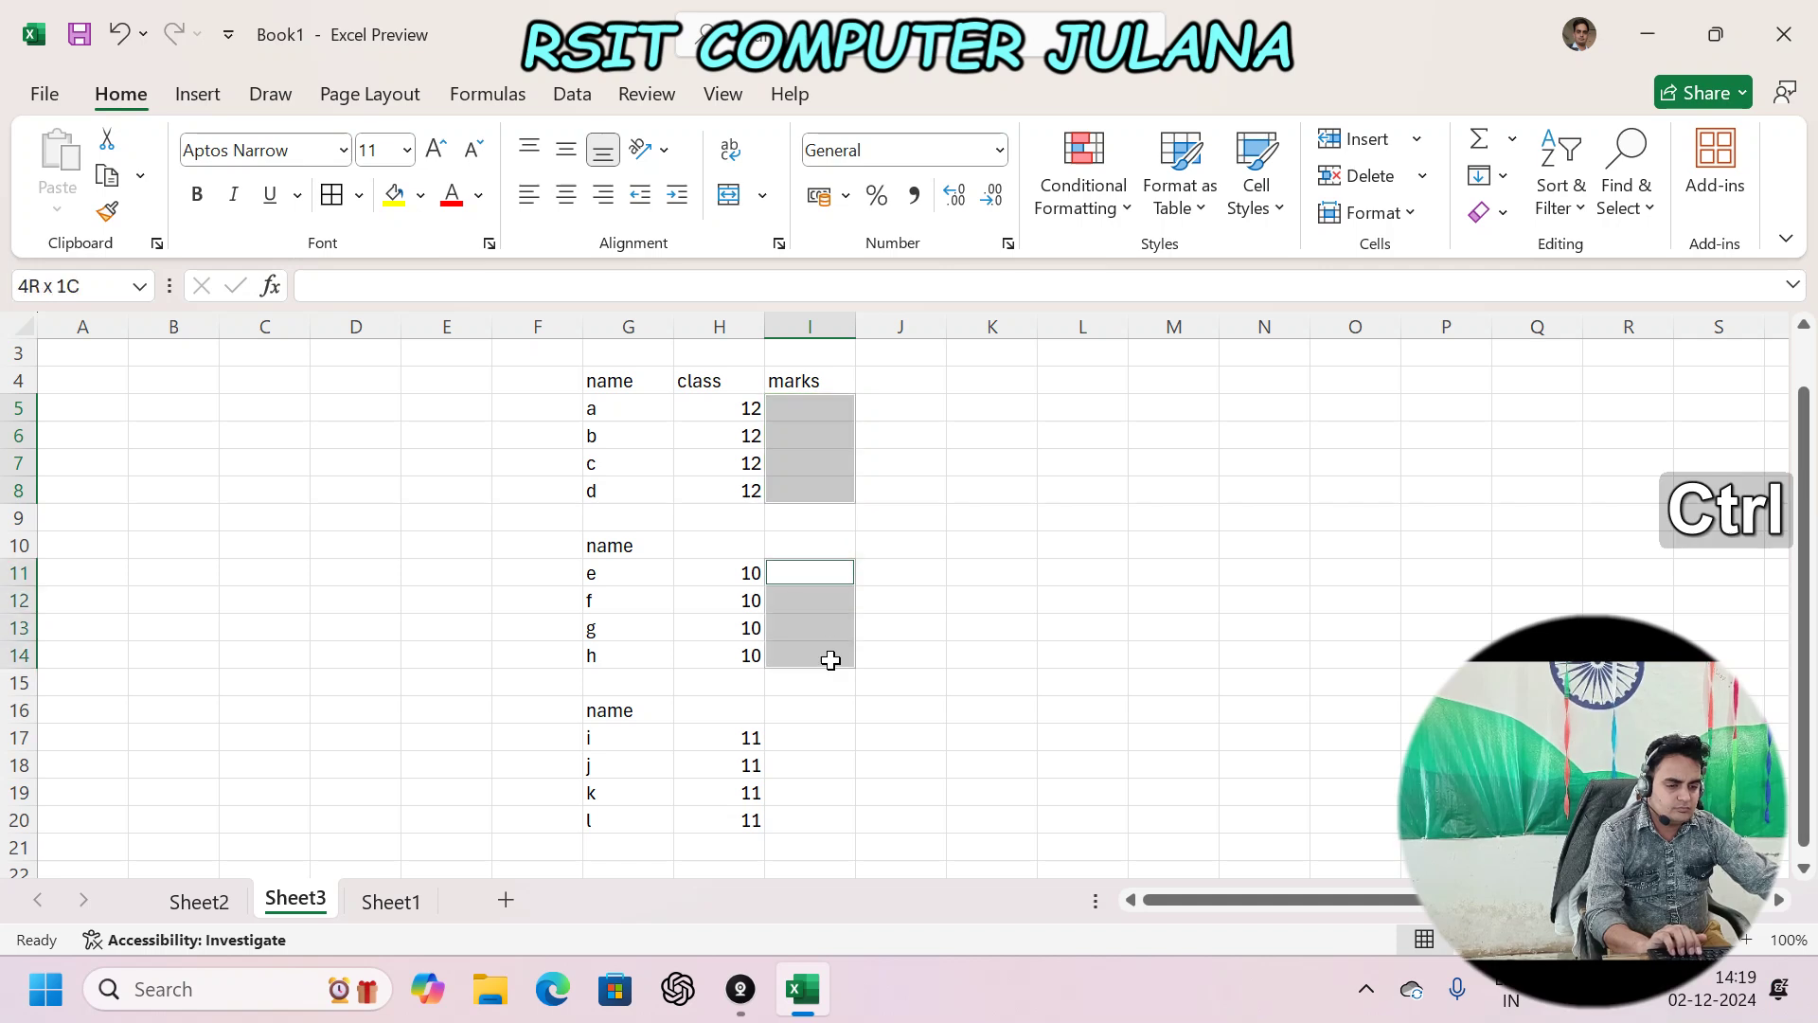
pyautogui.keyDown('ctrl'); pyautogui.click(834, 737); pyautogui.keyUp('ctrl')
pyautogui.moveTo(831, 795); pyautogui.dragTo(830, 819)
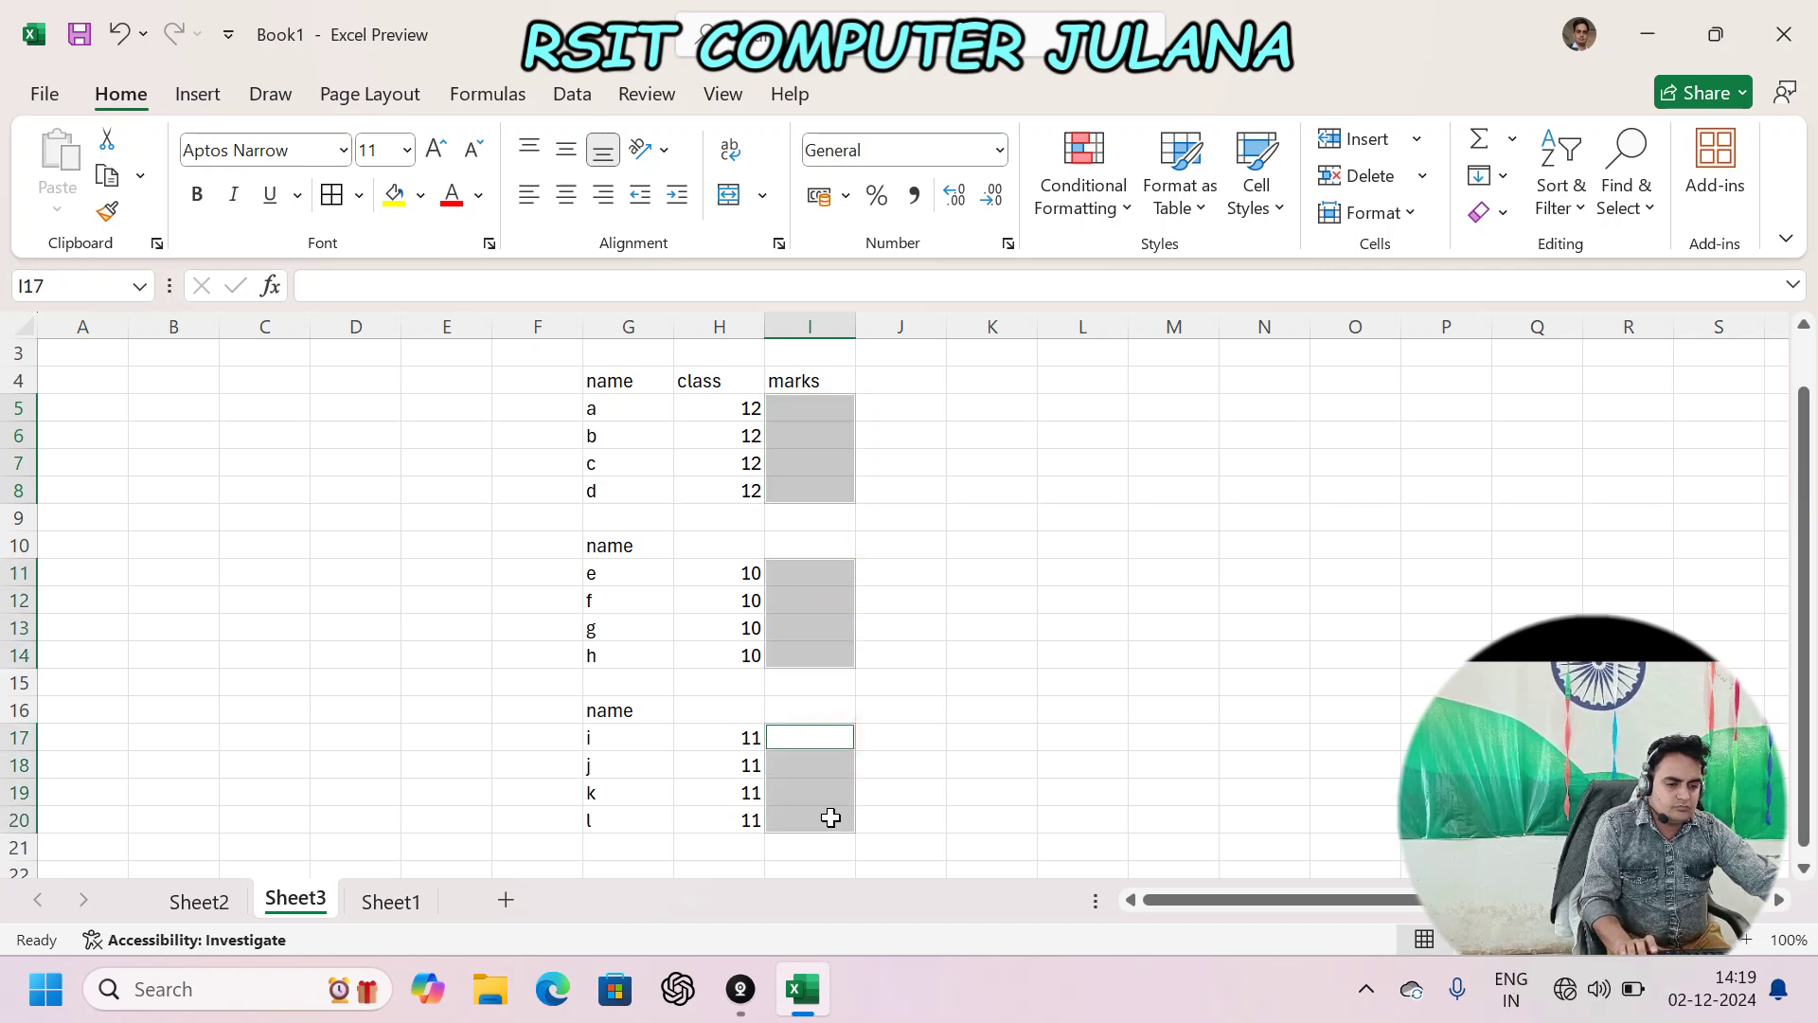
pyautogui.write('=ran')
pyautogui.press('Down')
pyautogui.press('Down')
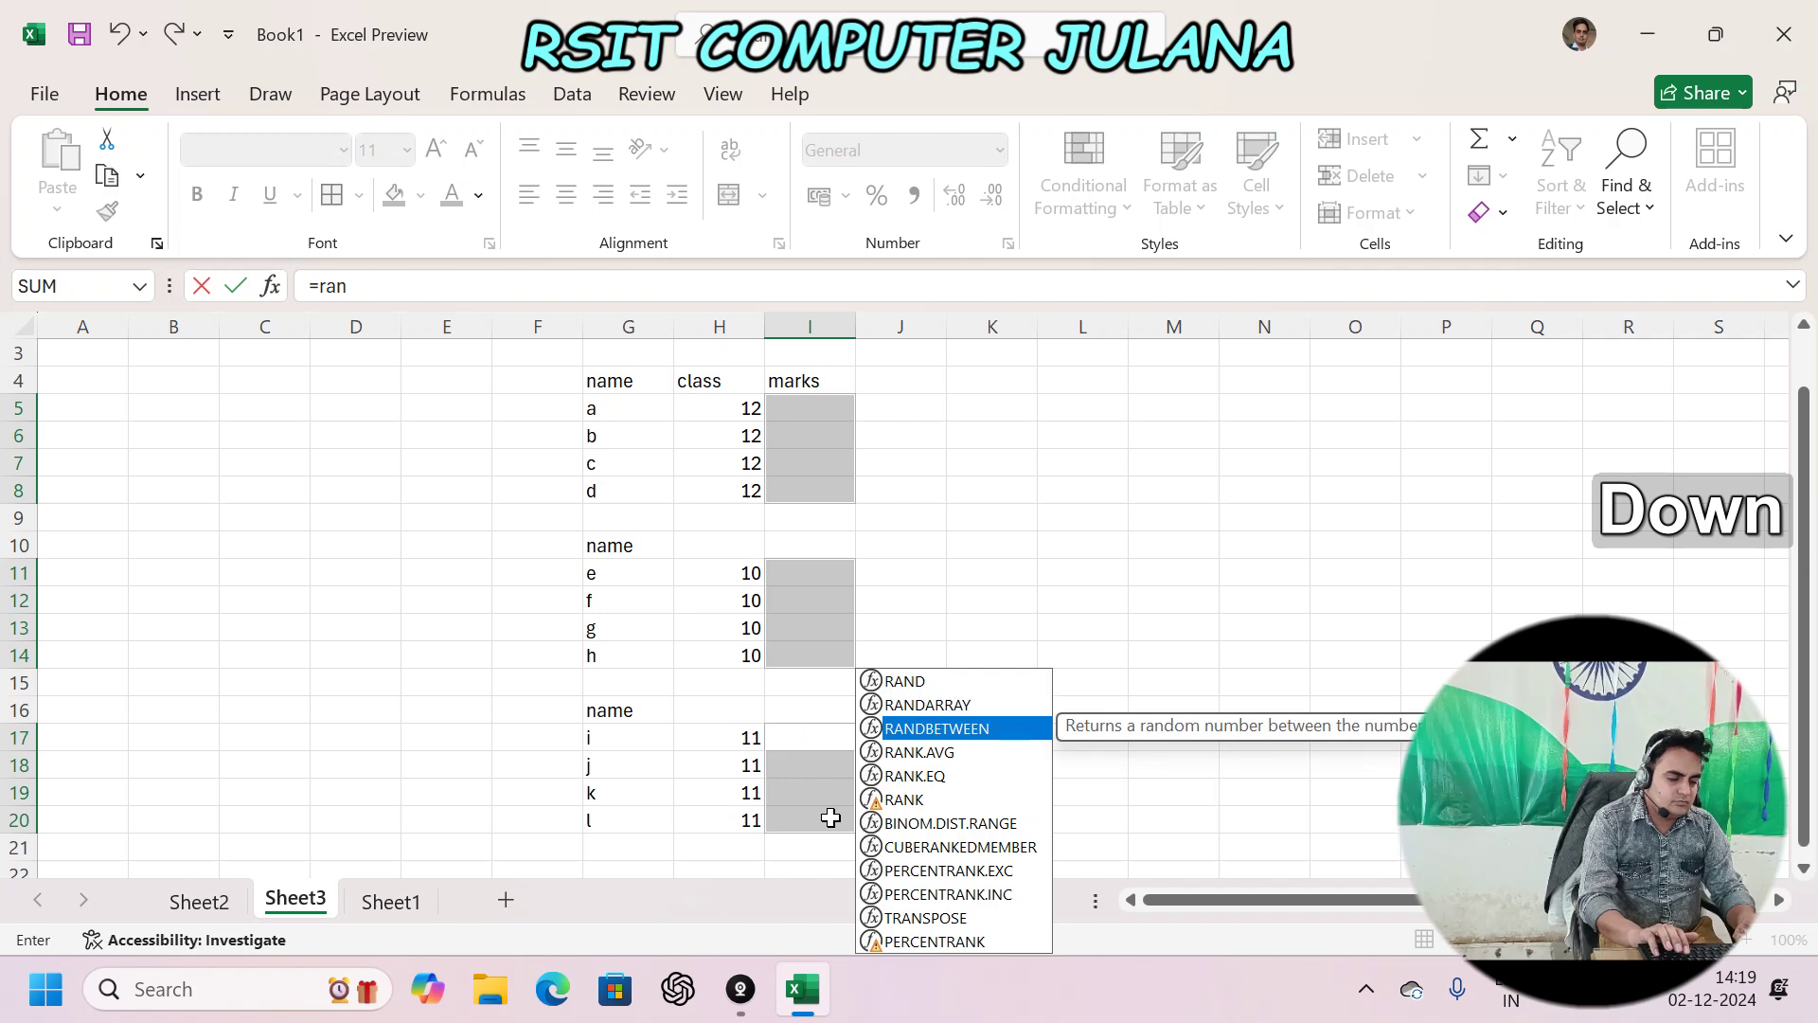
pyautogui.press('Tab')
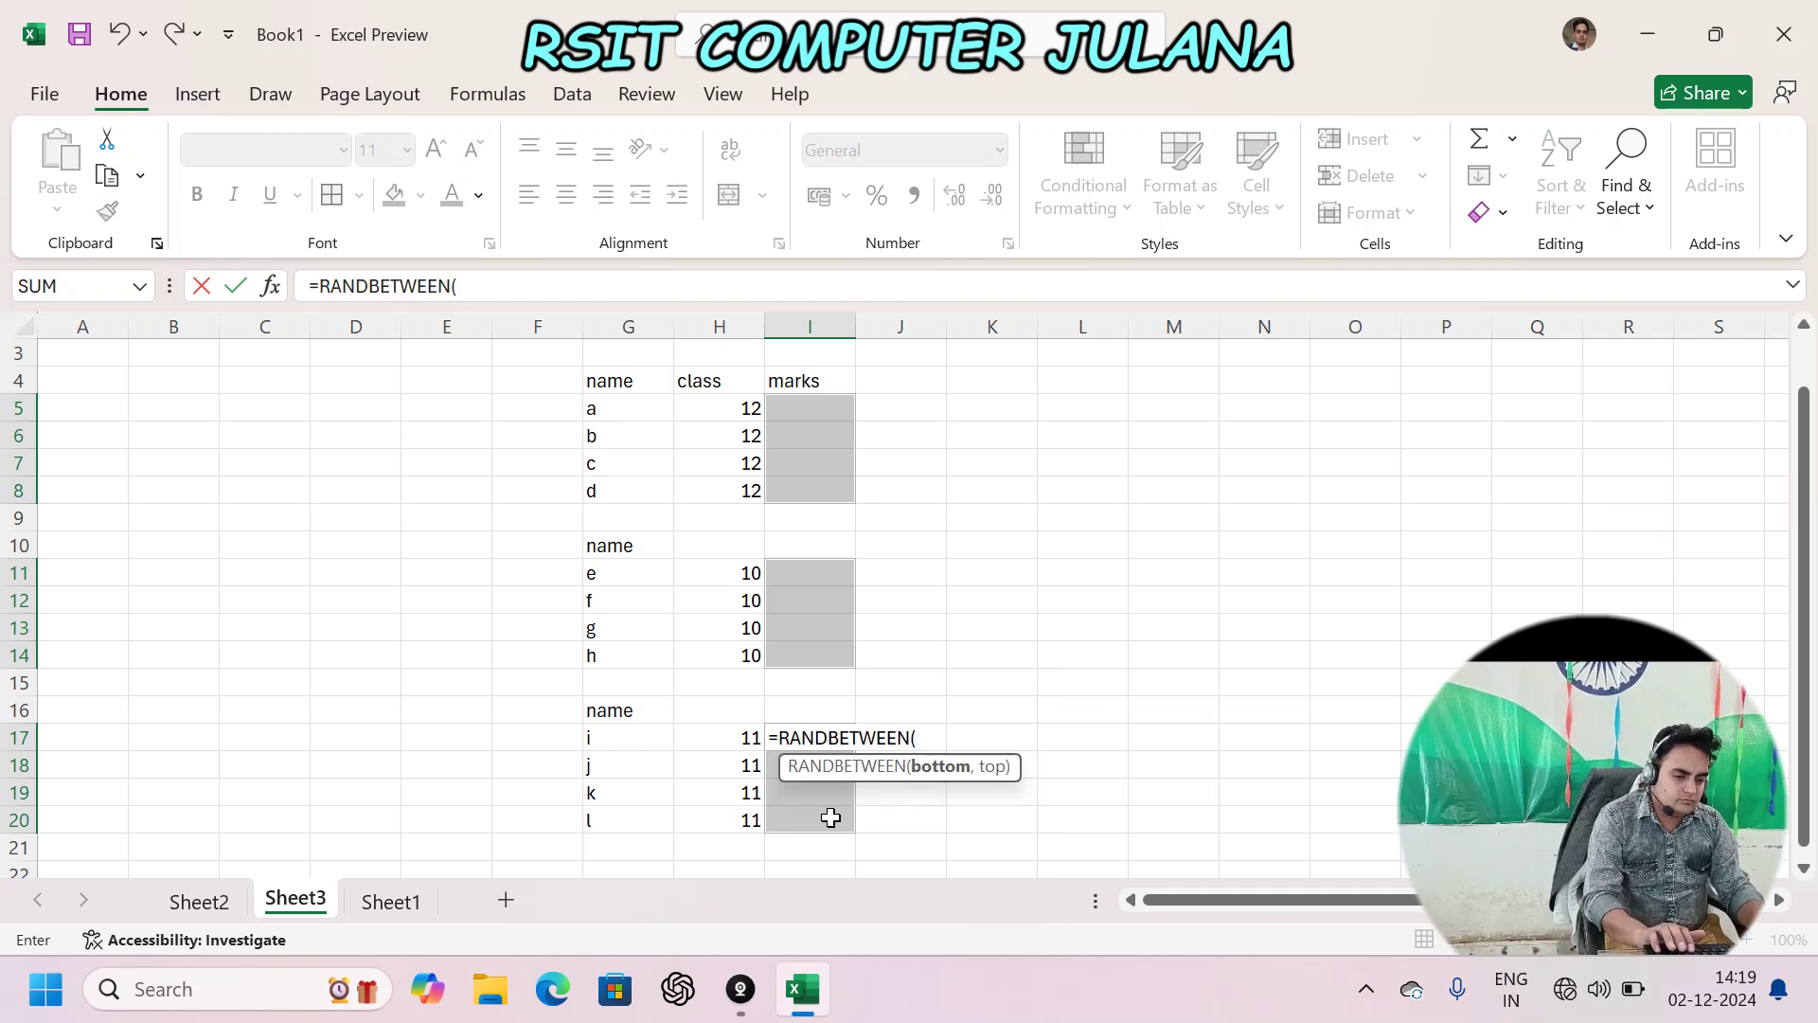
pyautogui.write('50,100')
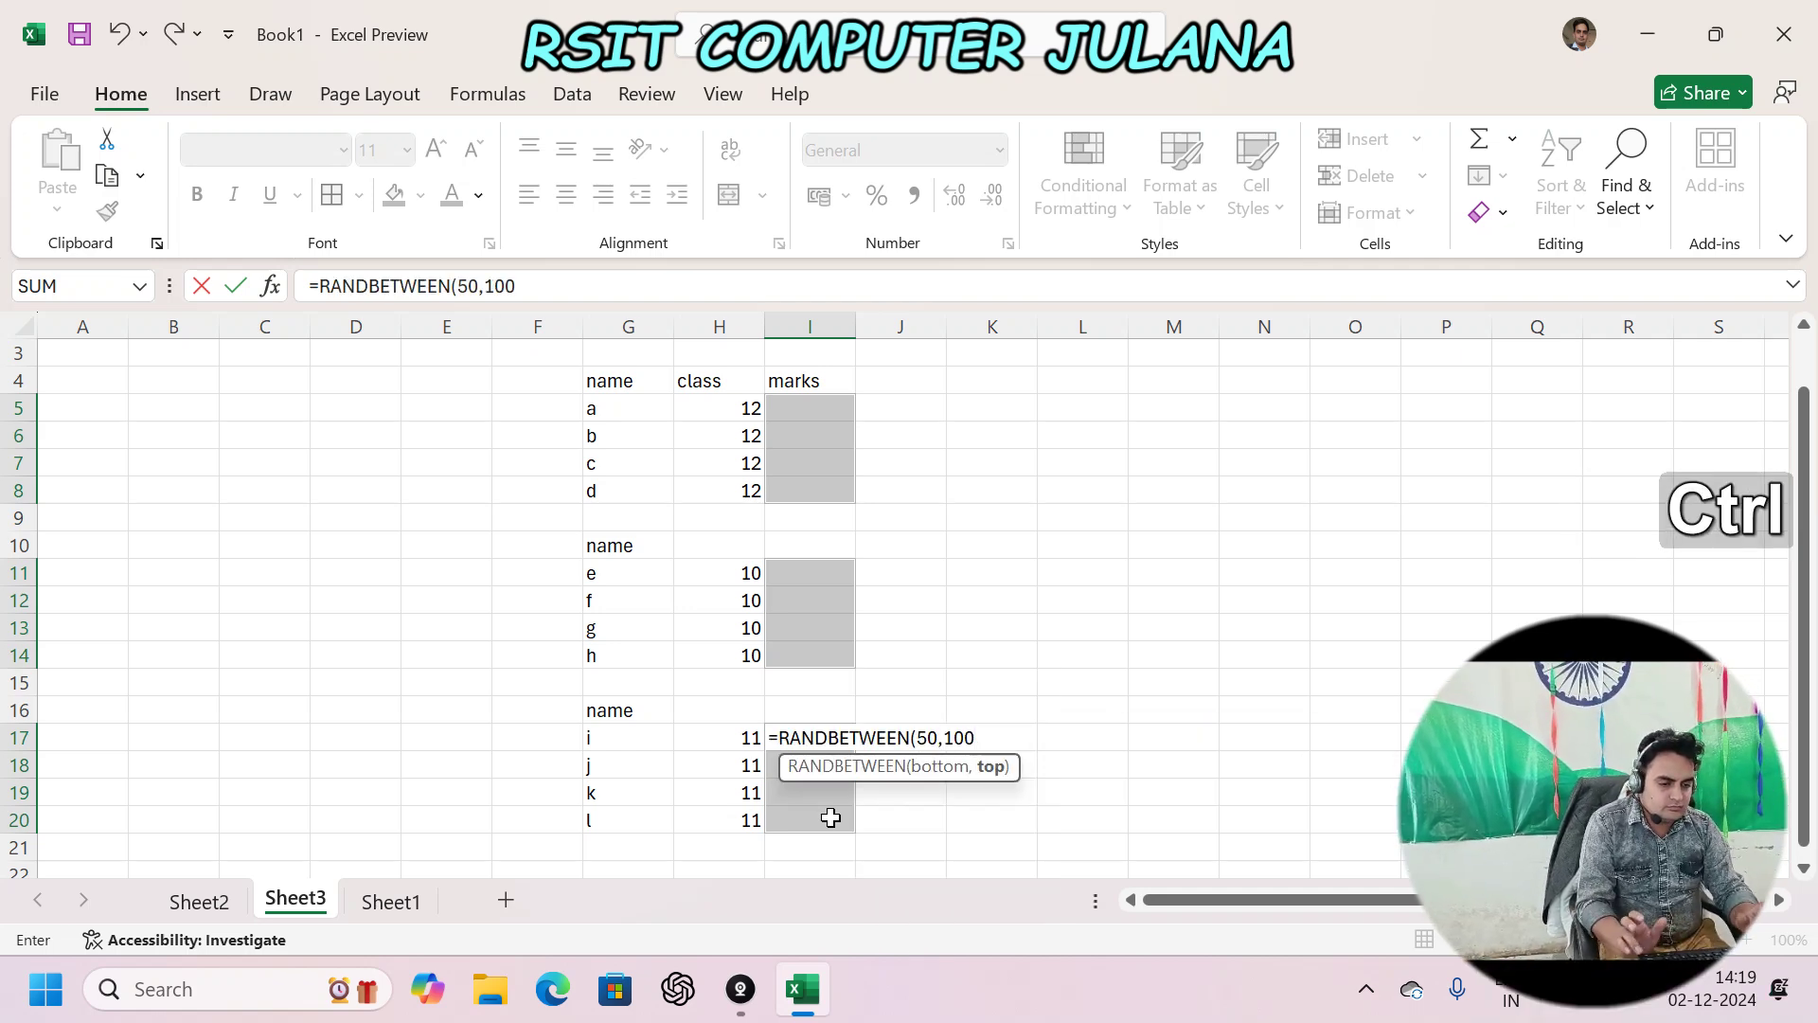
pyautogui.hotkey('ctrl', 'Return')
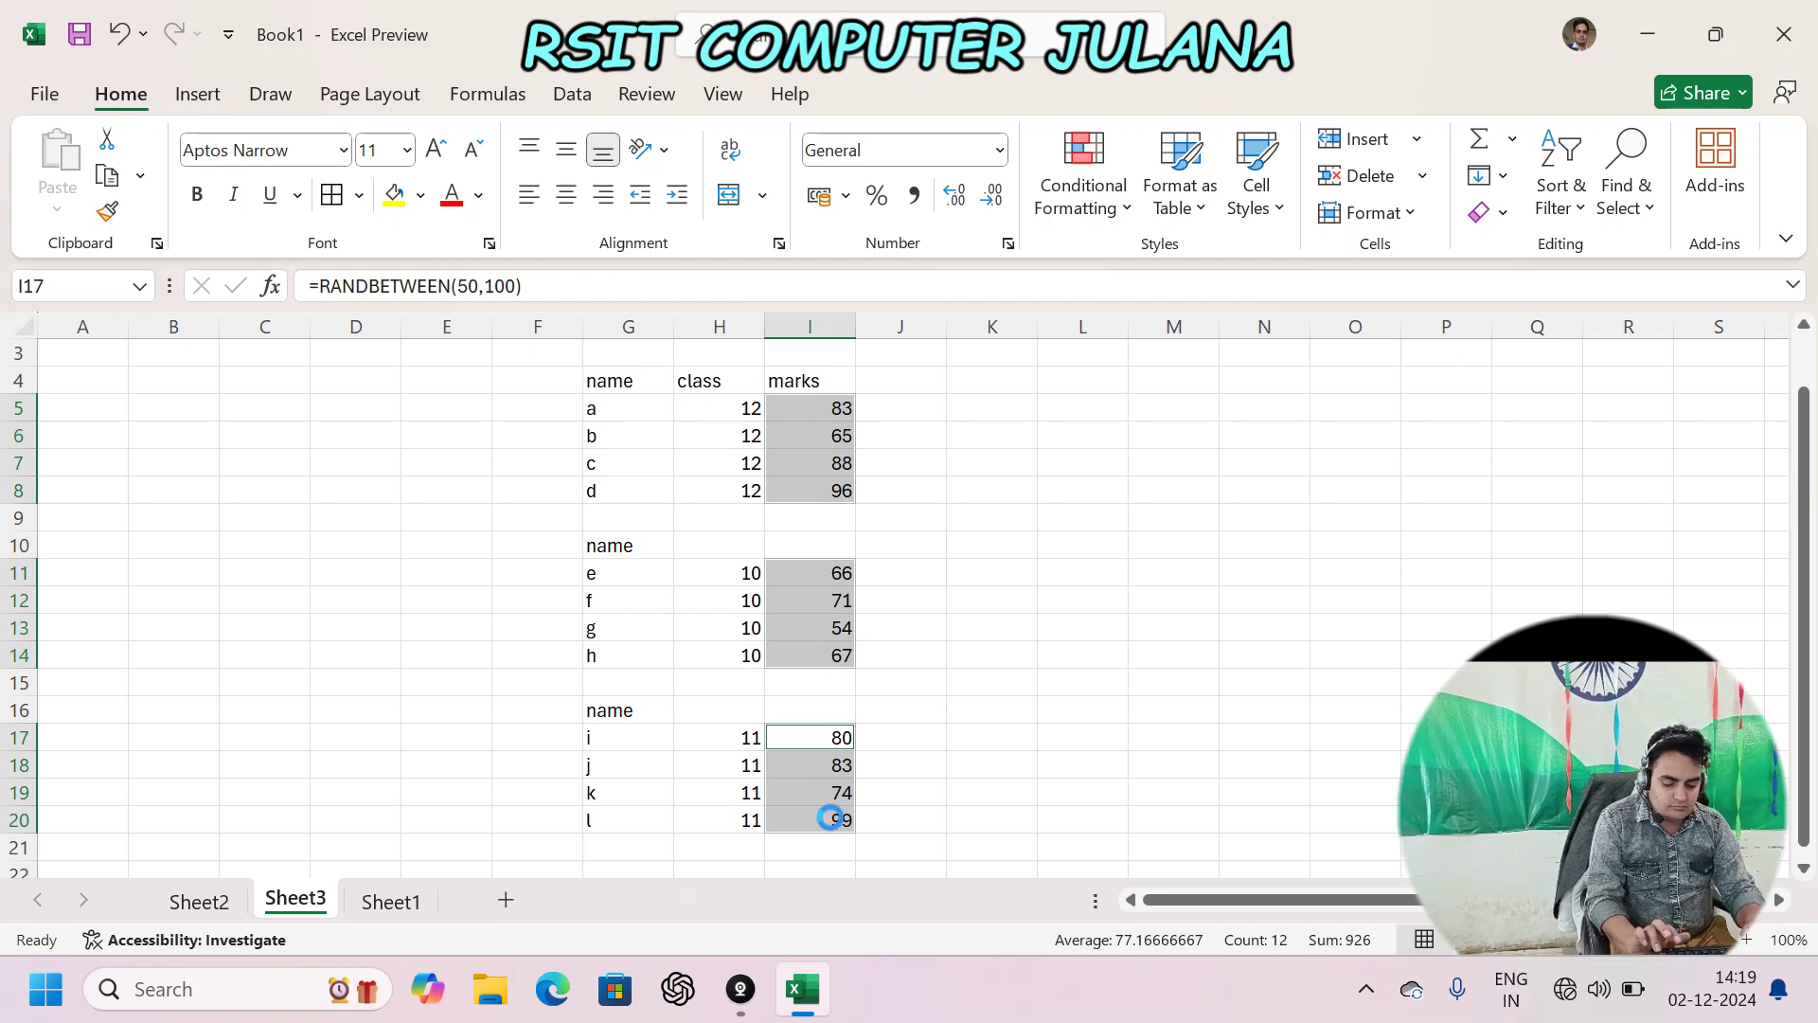
# - Attempt to paste the marks as values, dismiss the multiple-selections error, and deselect
pyautogui.hotkey('ctrl', 'c')
pyautogui.hotkey('ctrl', 'alt', 'v')
pyautogui.press('v')
pyautogui.press('Return')
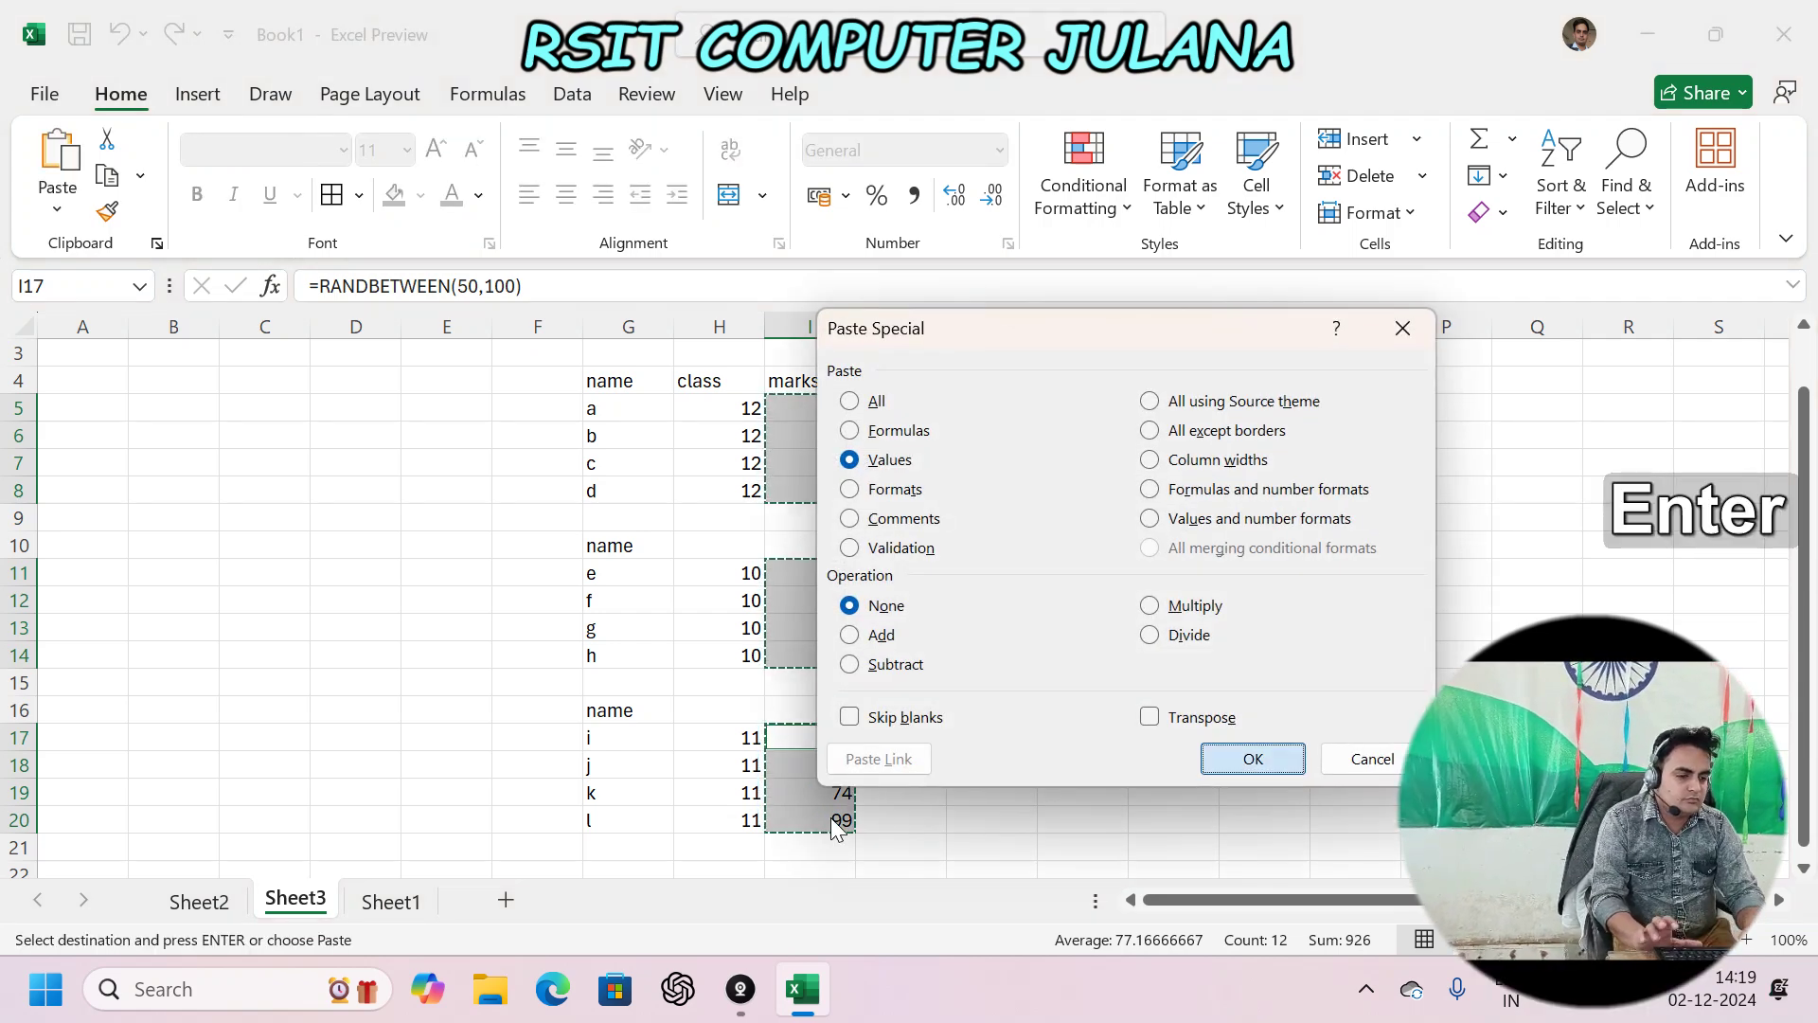
pyautogui.press('Return')
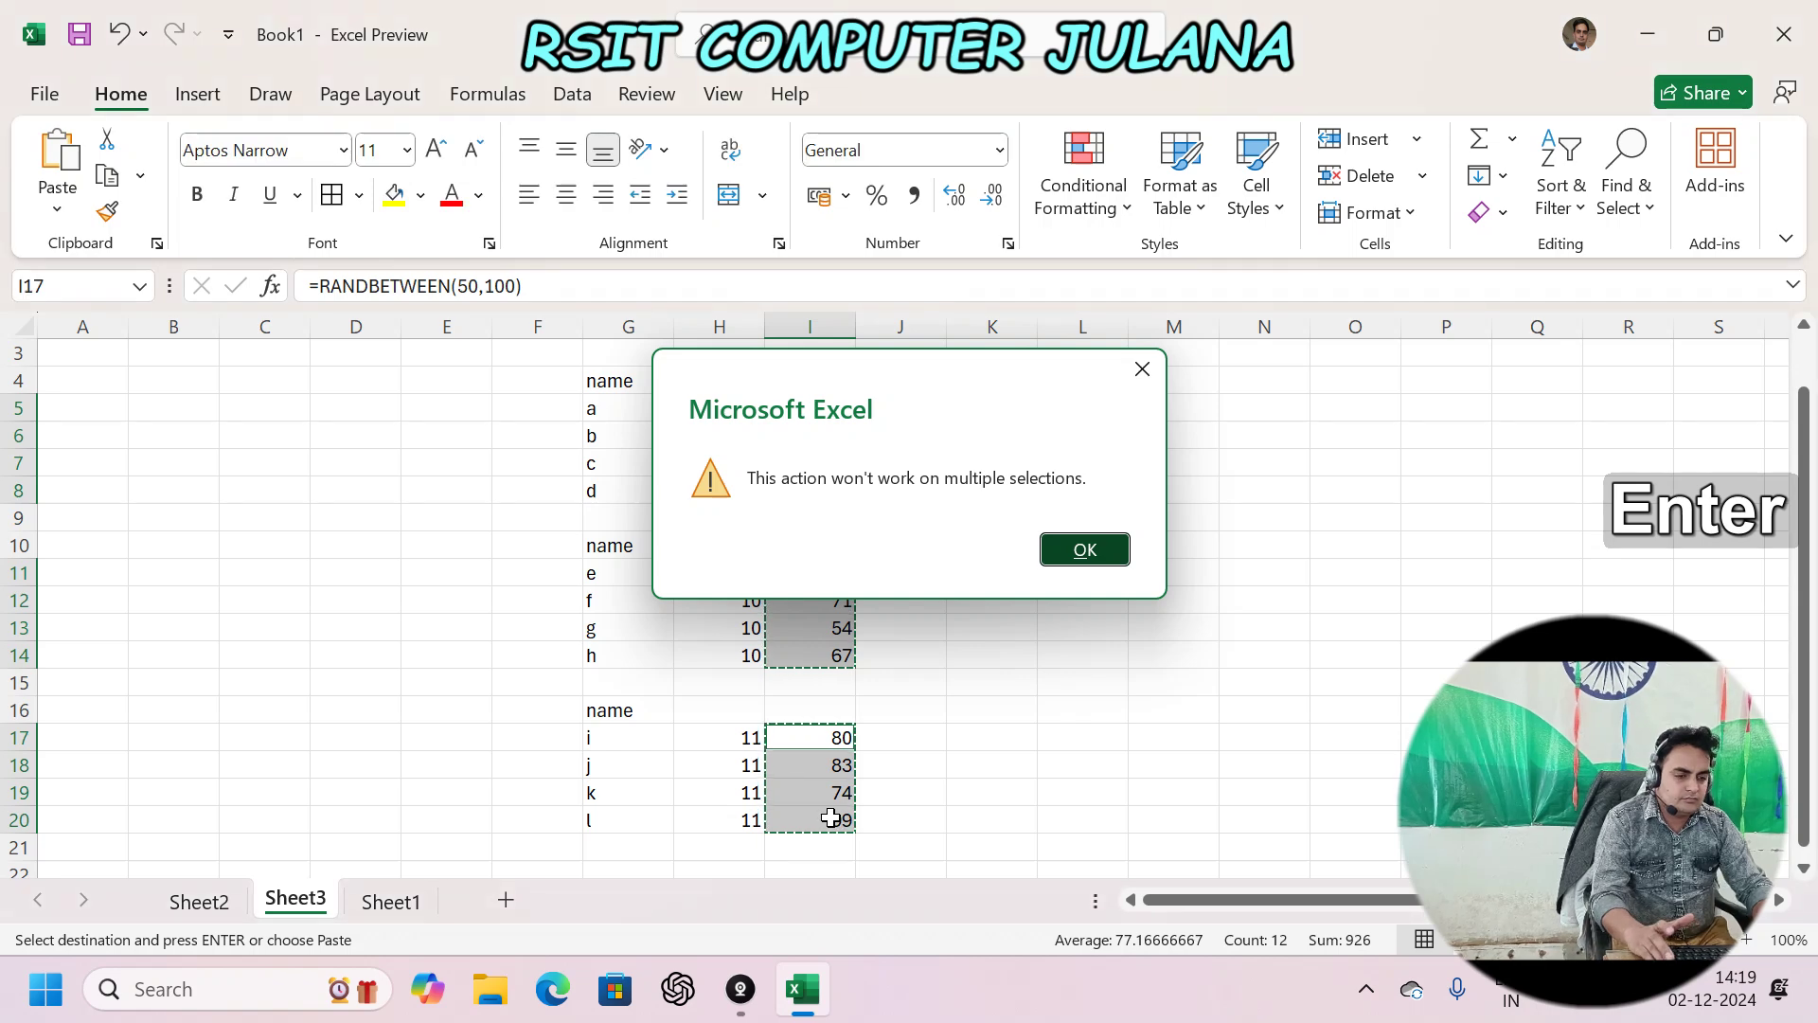
pyautogui.press('Escape')
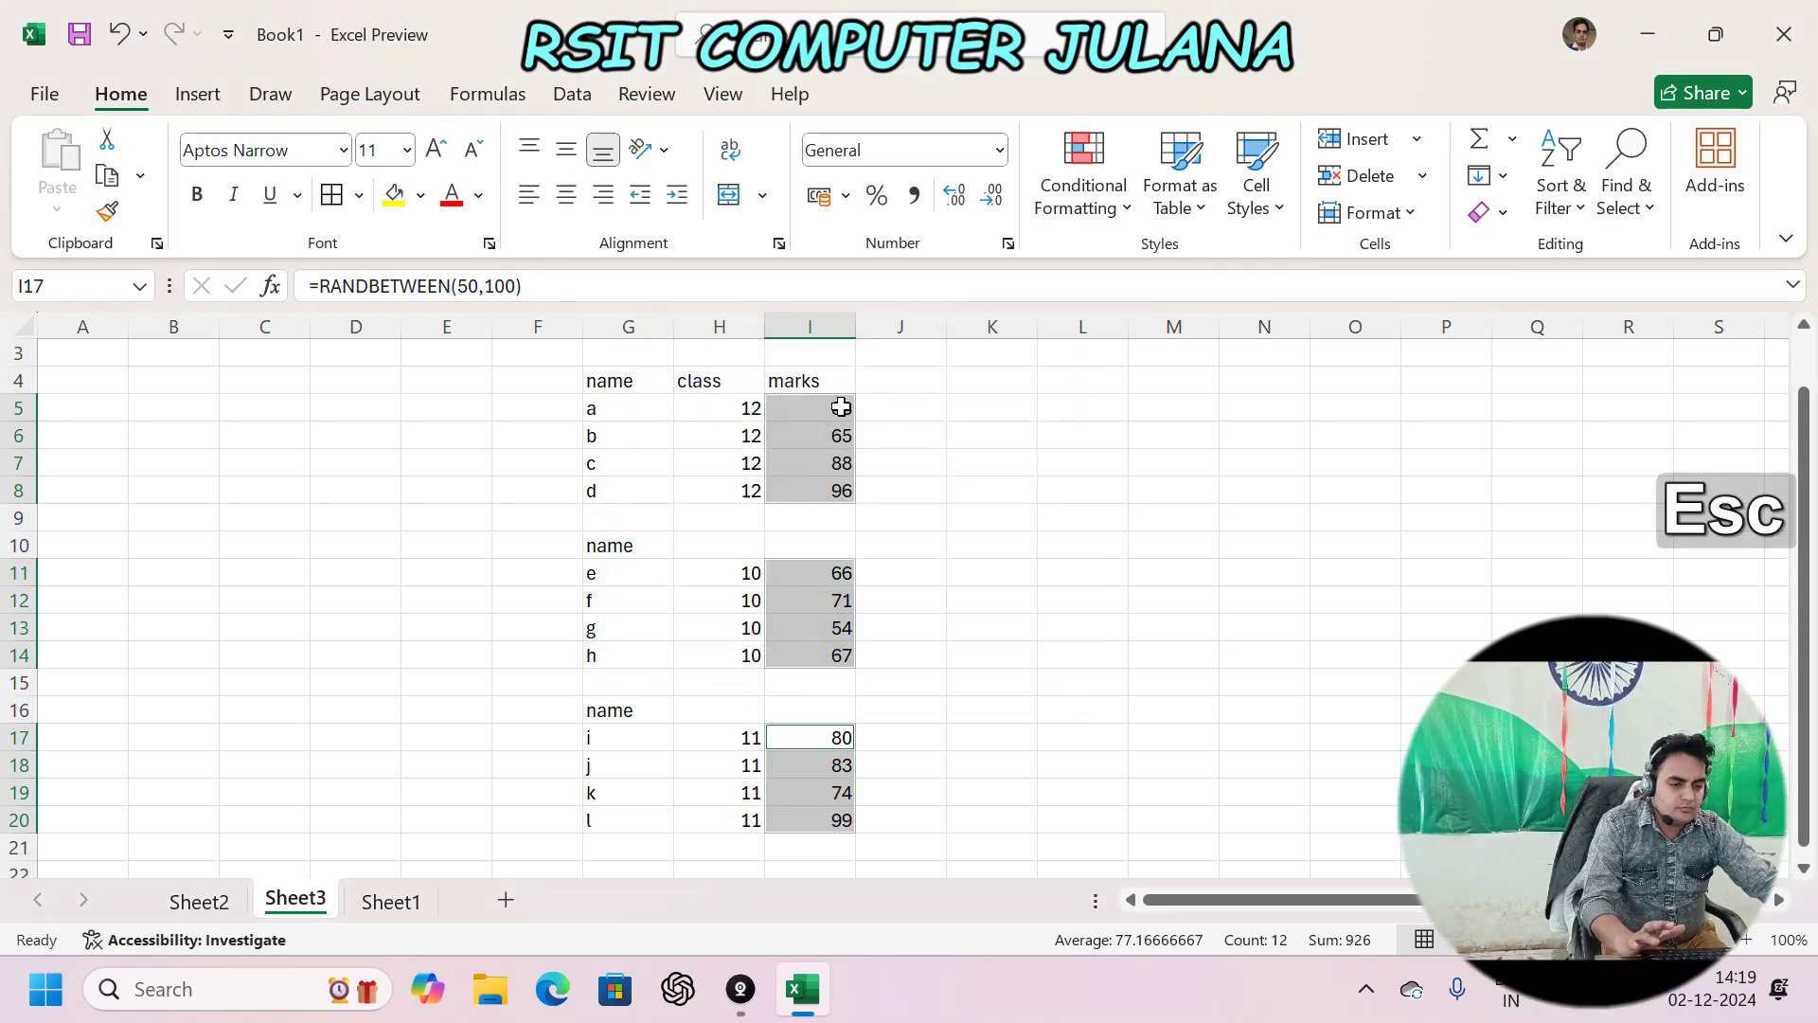
pyautogui.click(841, 407)
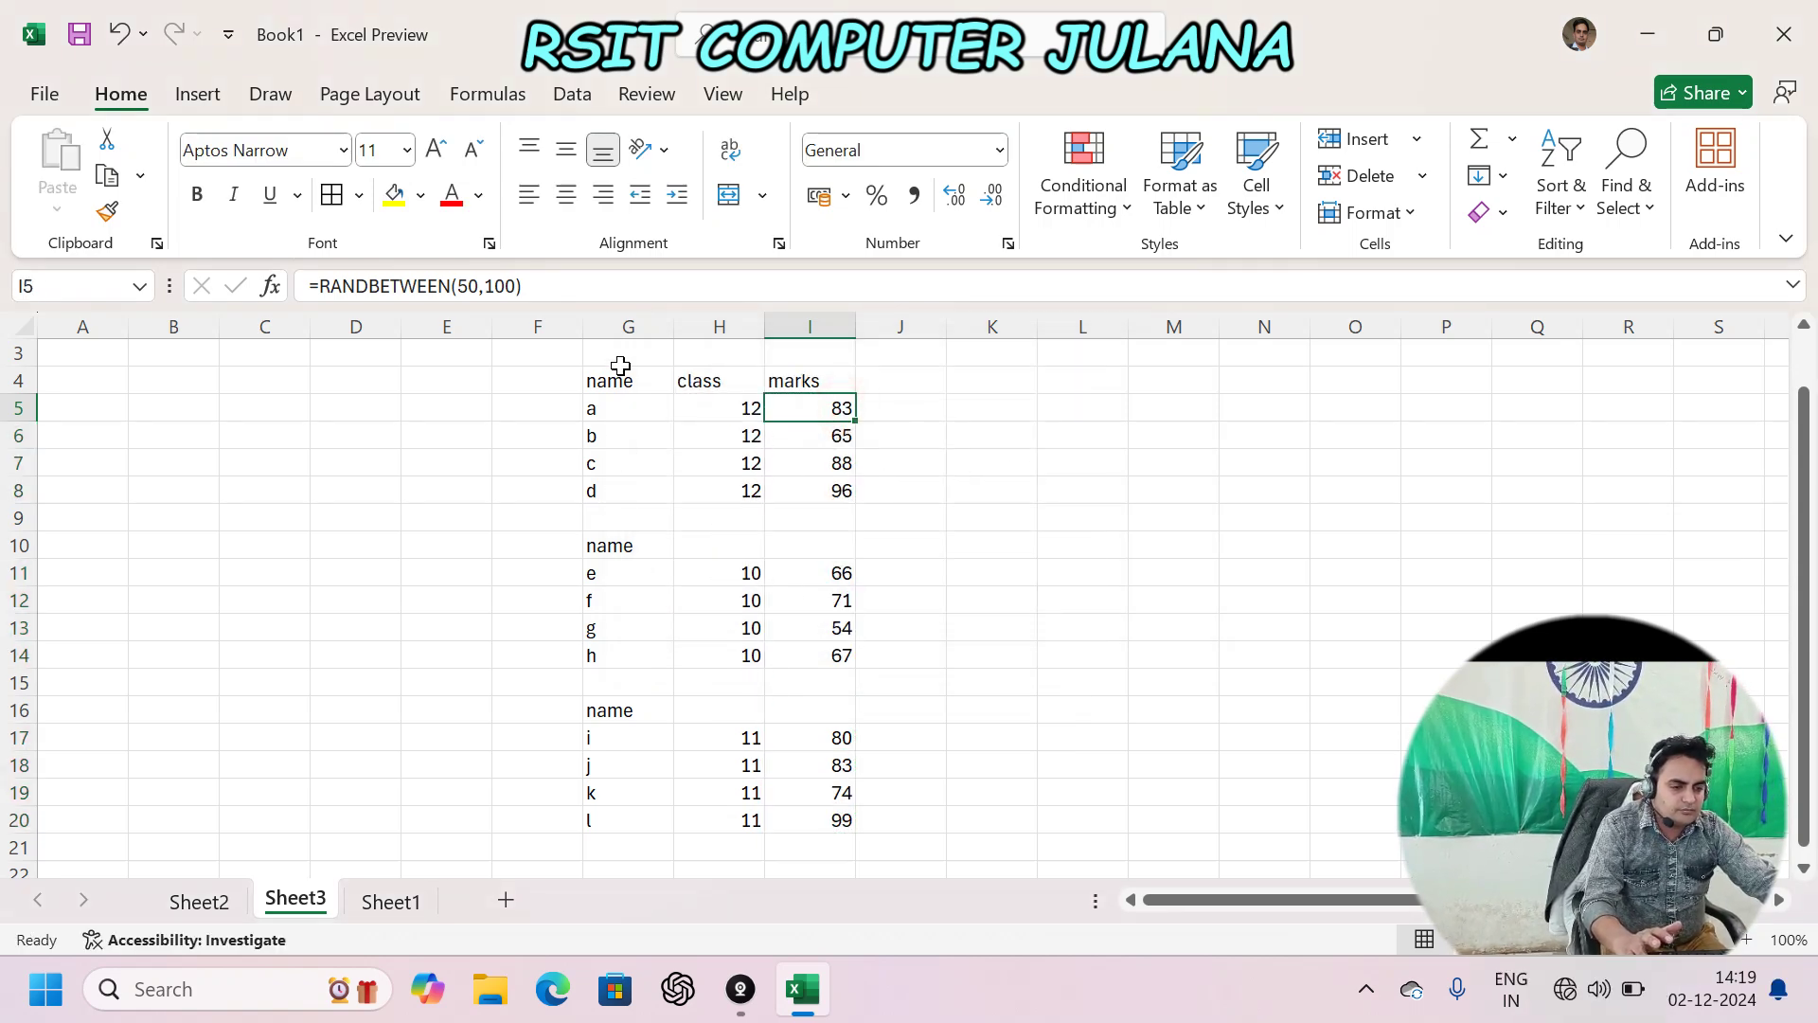
# - Merge and centre G3:I3 and title it 'semester 1'
pyautogui.scroll(1, 650, 607)
pyautogui.moveTo(628, 410); pyautogui.dragTo(818, 400)
pyautogui.click(728, 194)
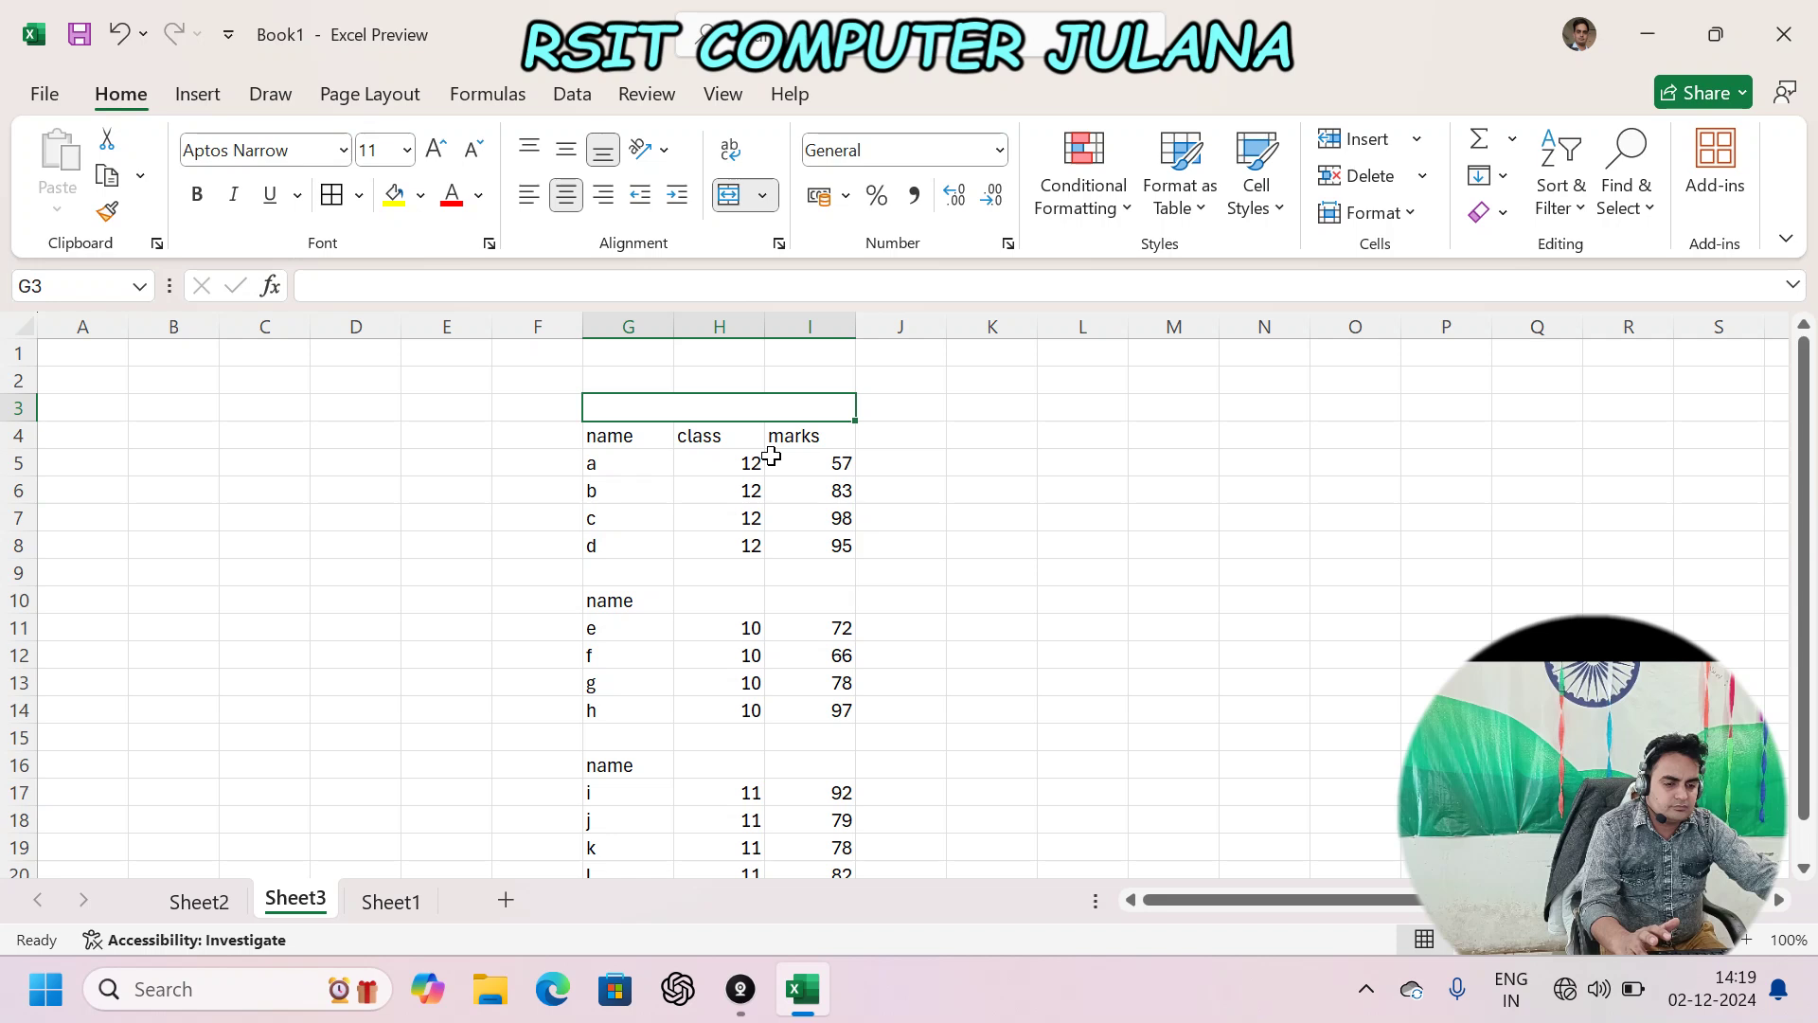
pyautogui.write('semester ')
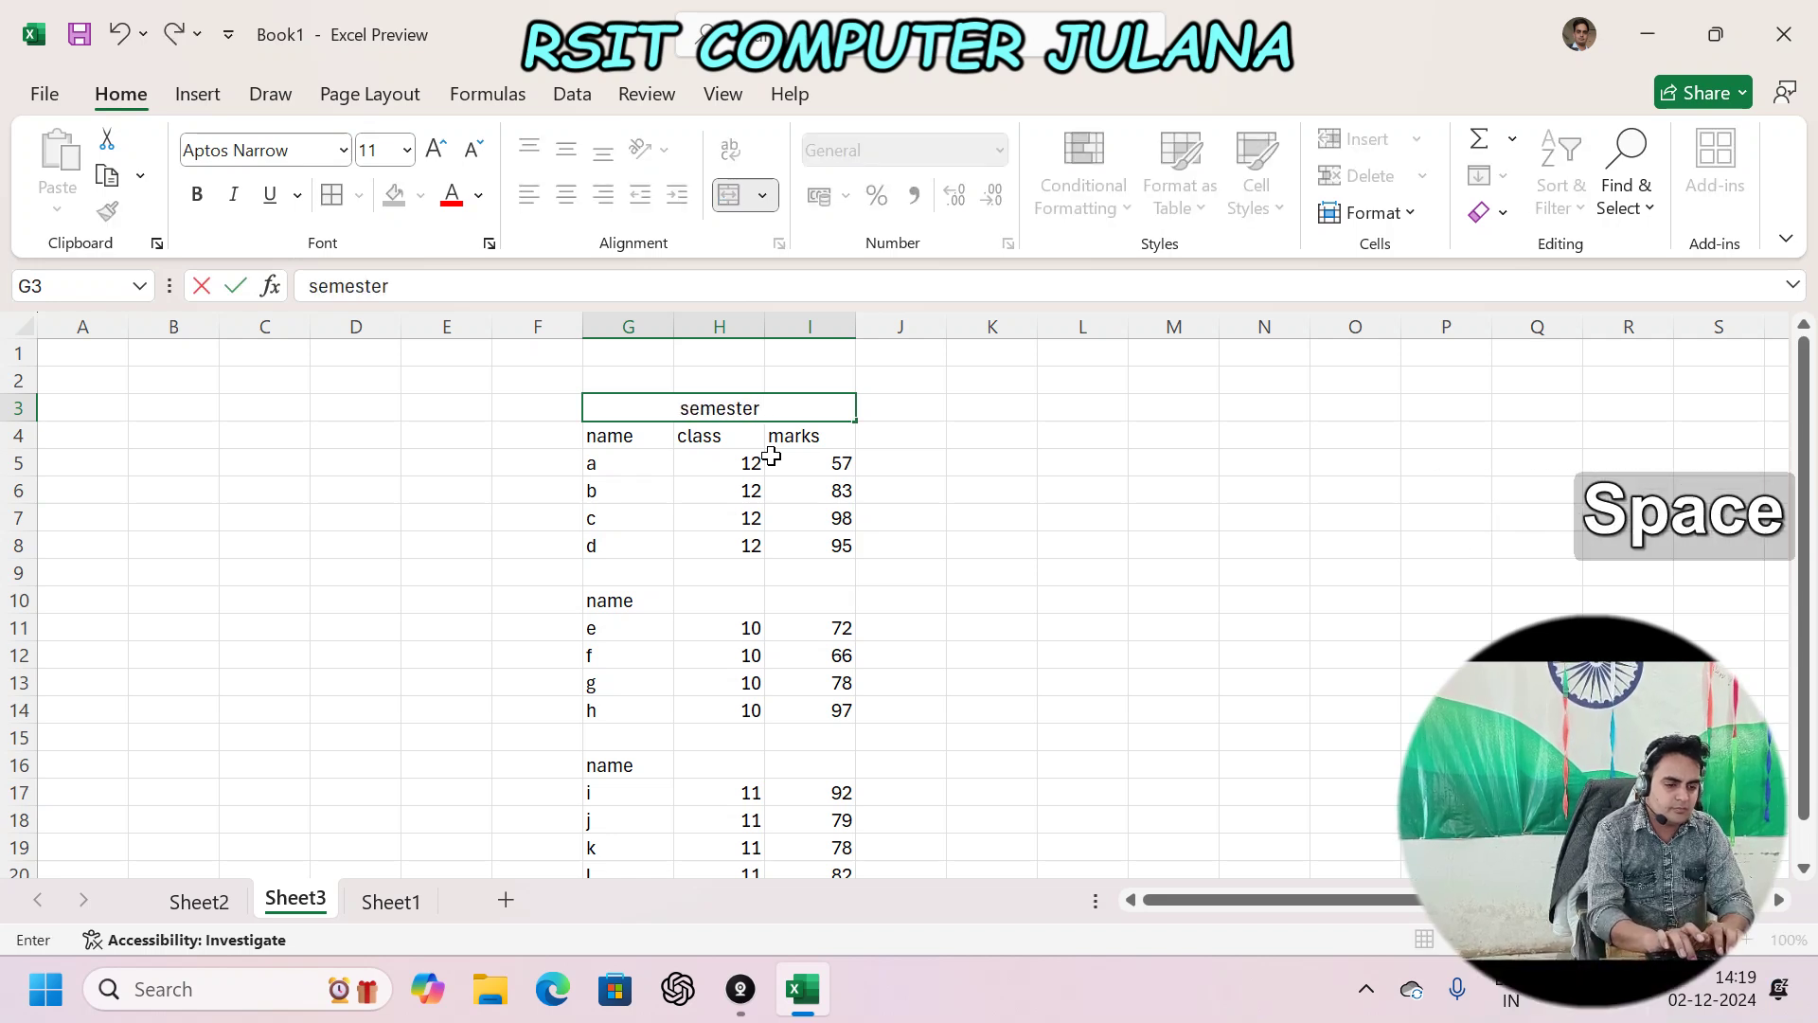
pyautogui.write('1')
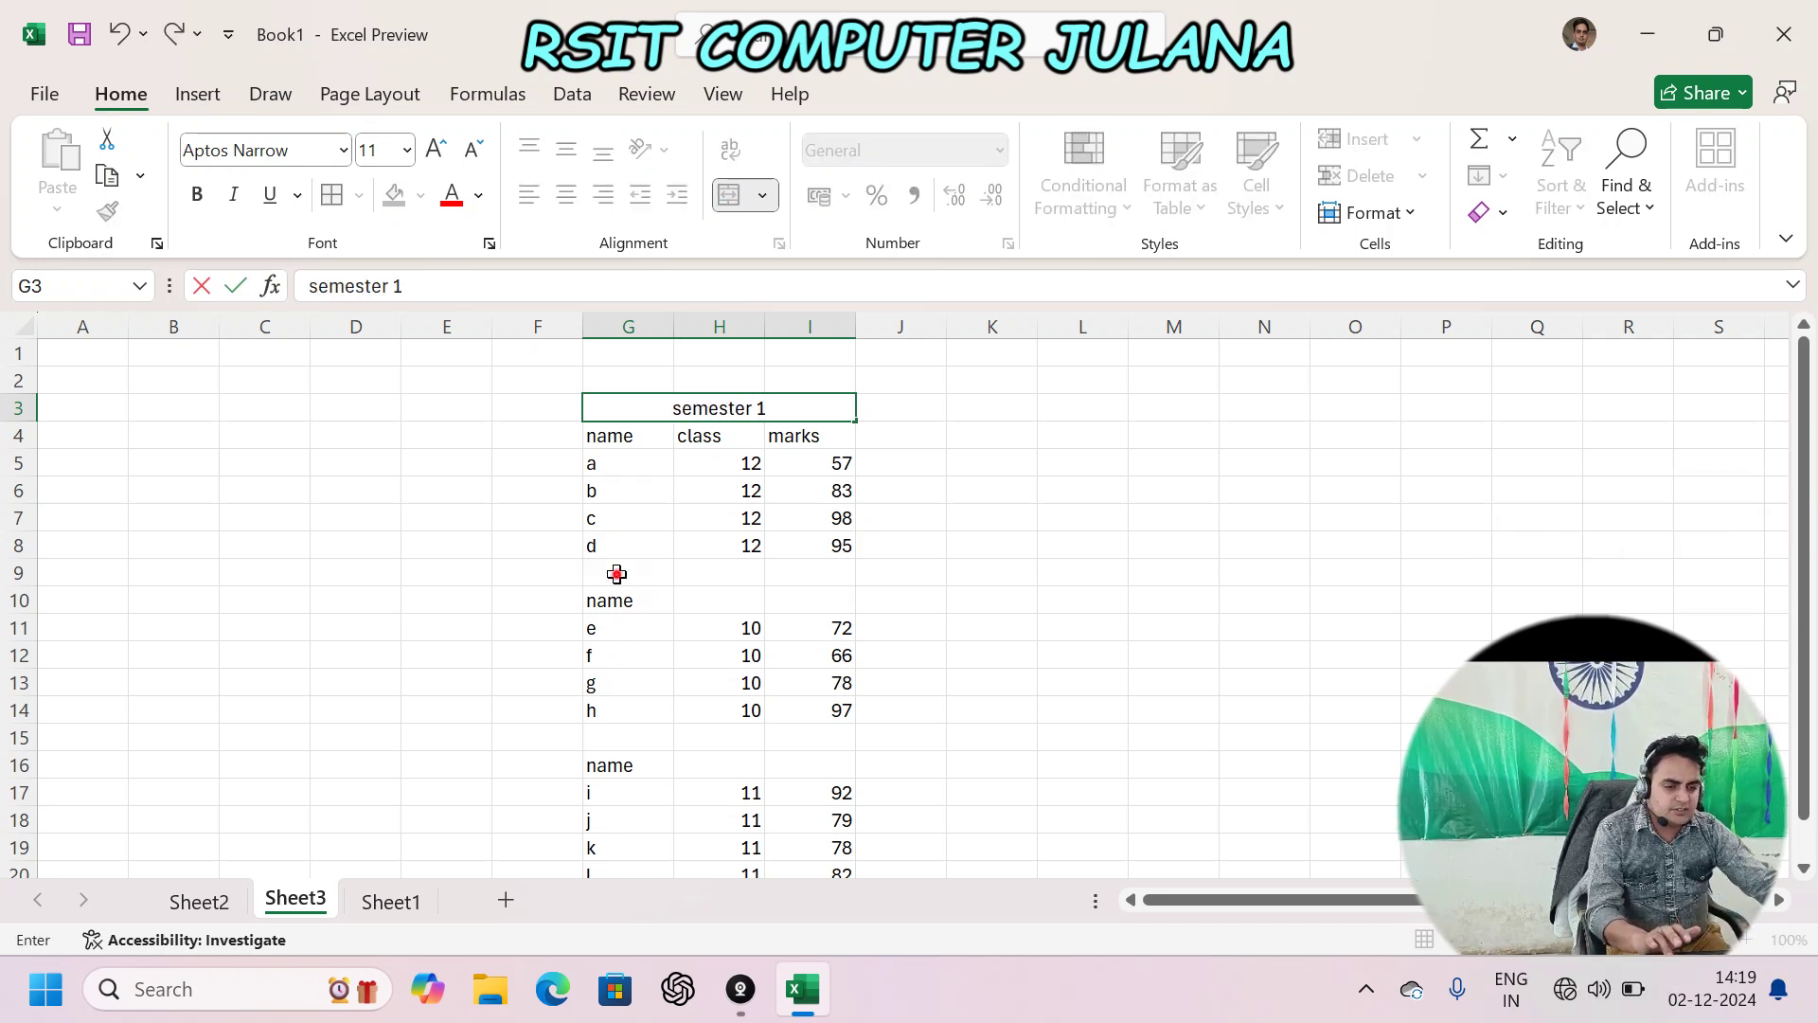
# - Merge and centre G9:I9 and title it 'semsester 2'
pyautogui.moveTo(617, 573); pyautogui.dragTo(824, 575)
pyautogui.click(729, 194)
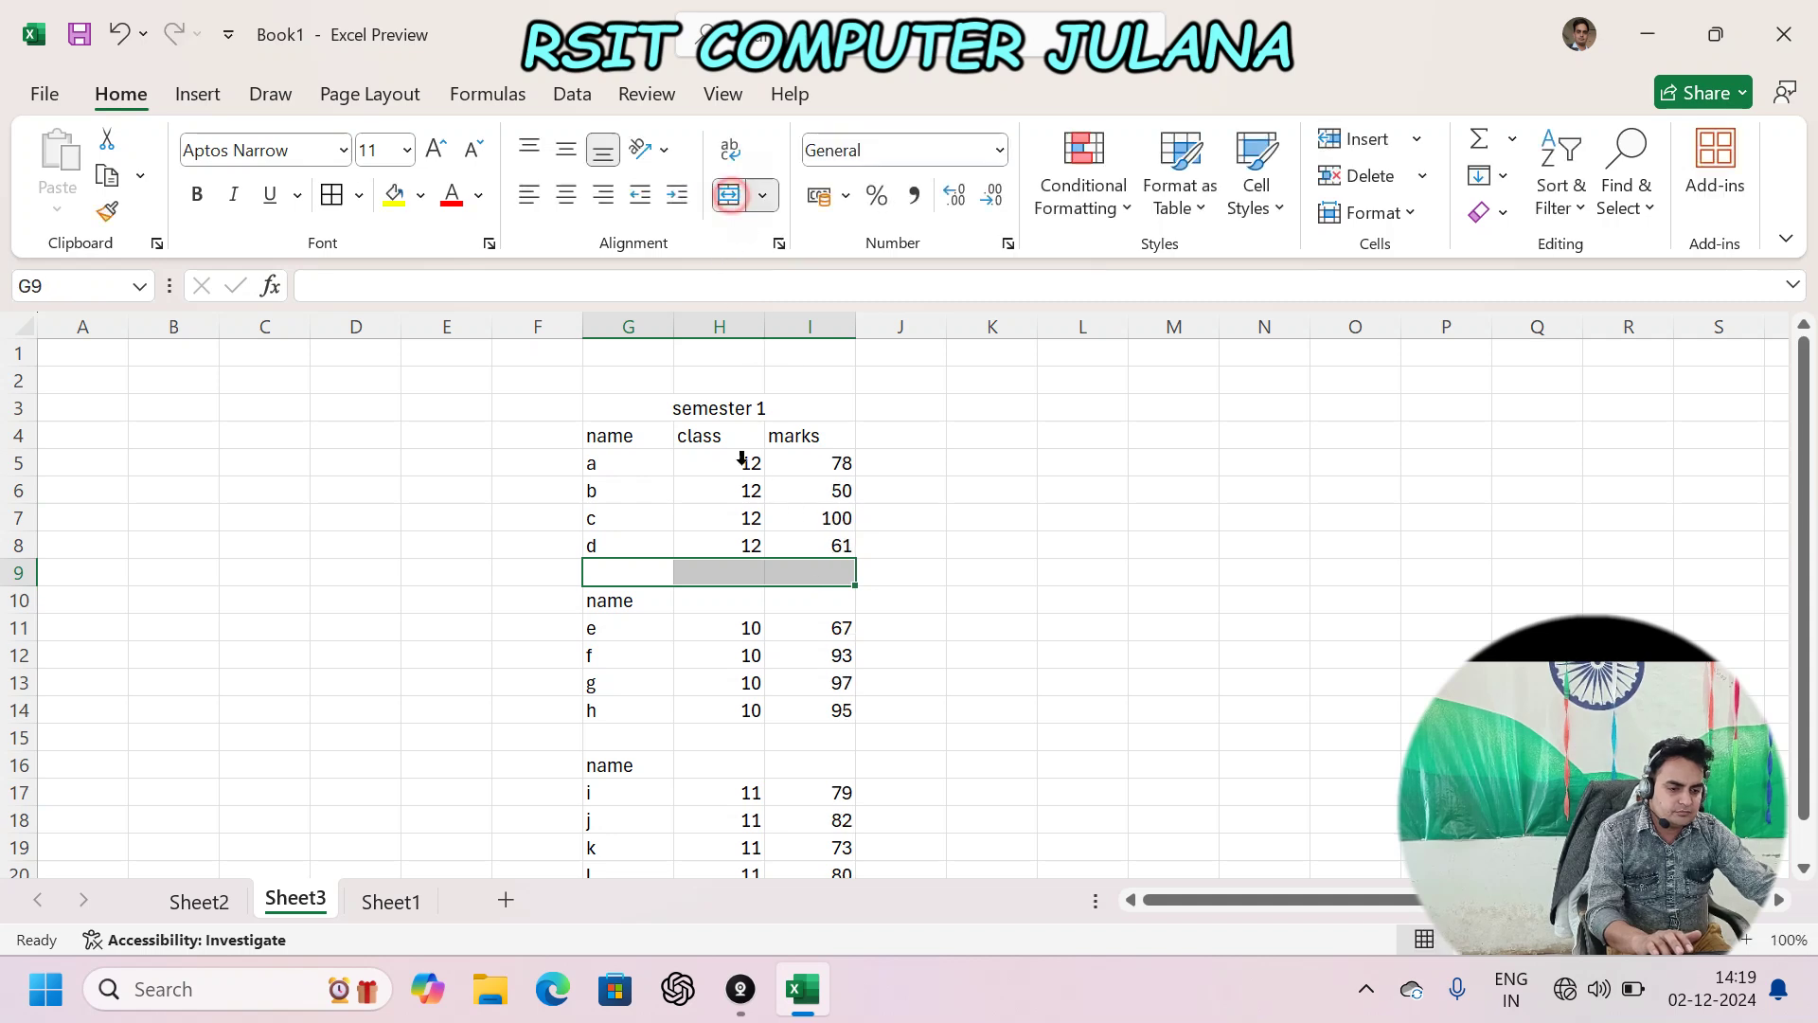
pyautogui.write('semses')
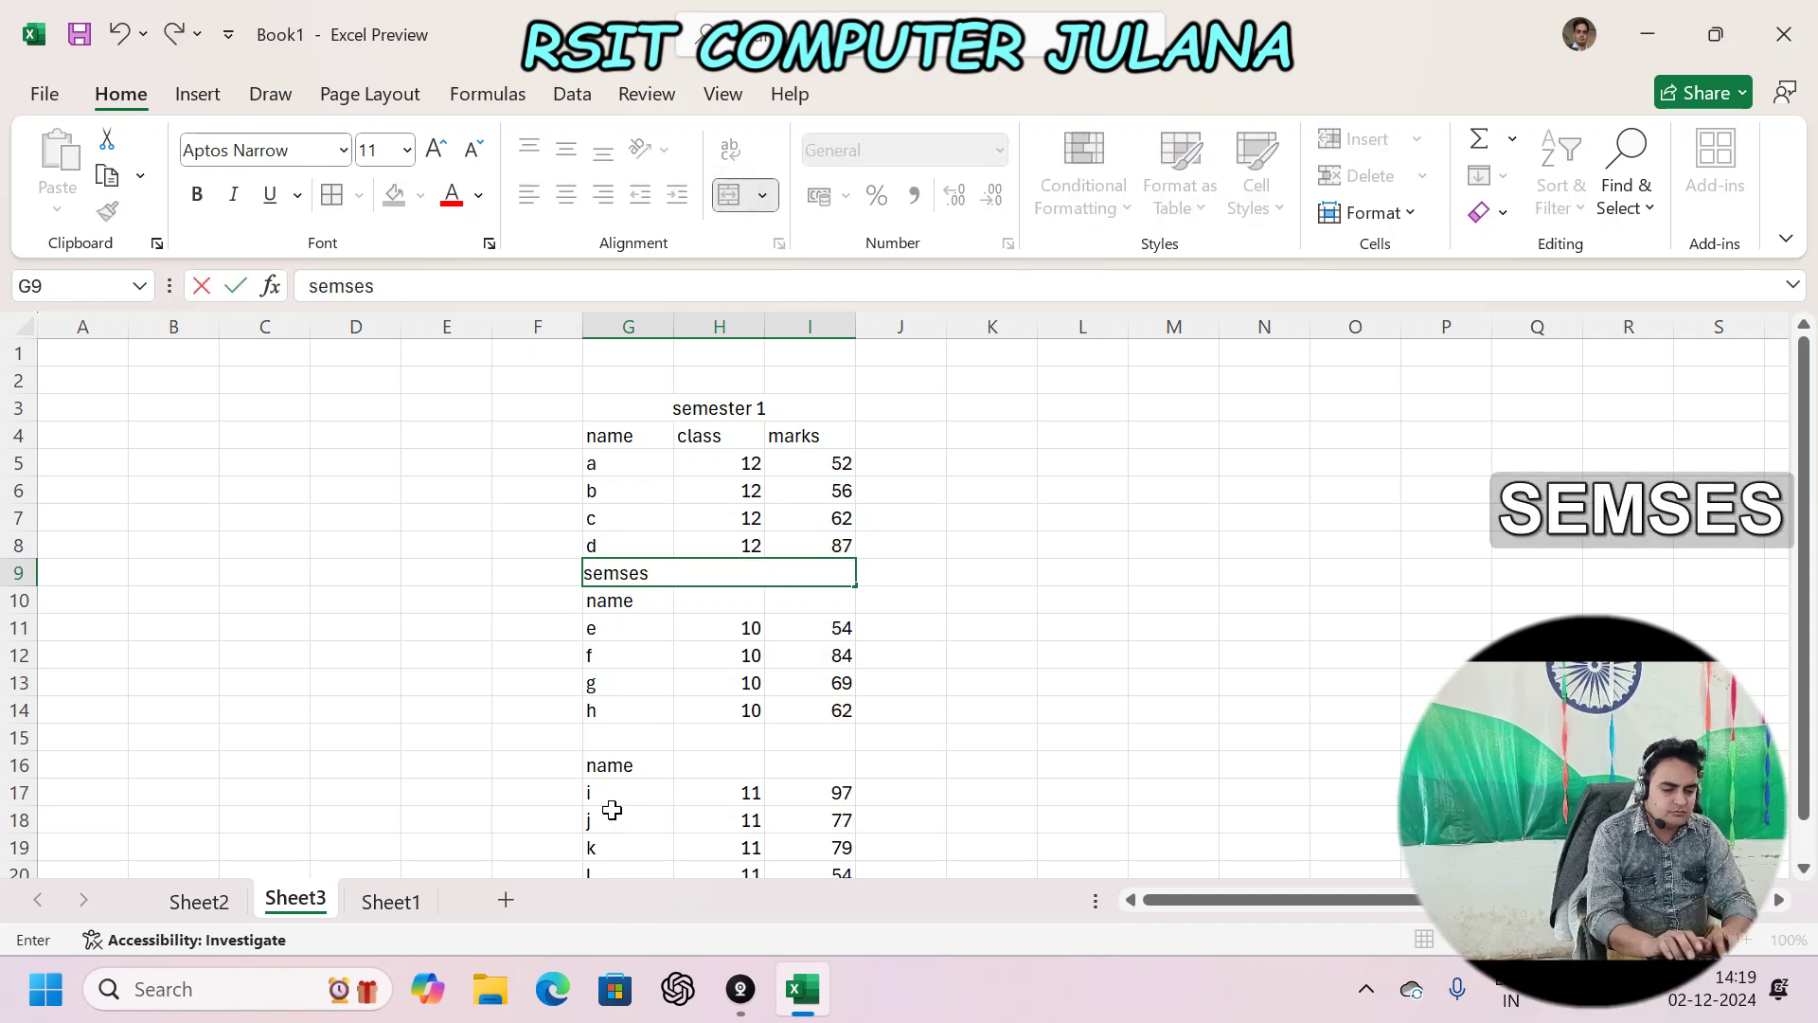
pyautogui.write('ter 2')
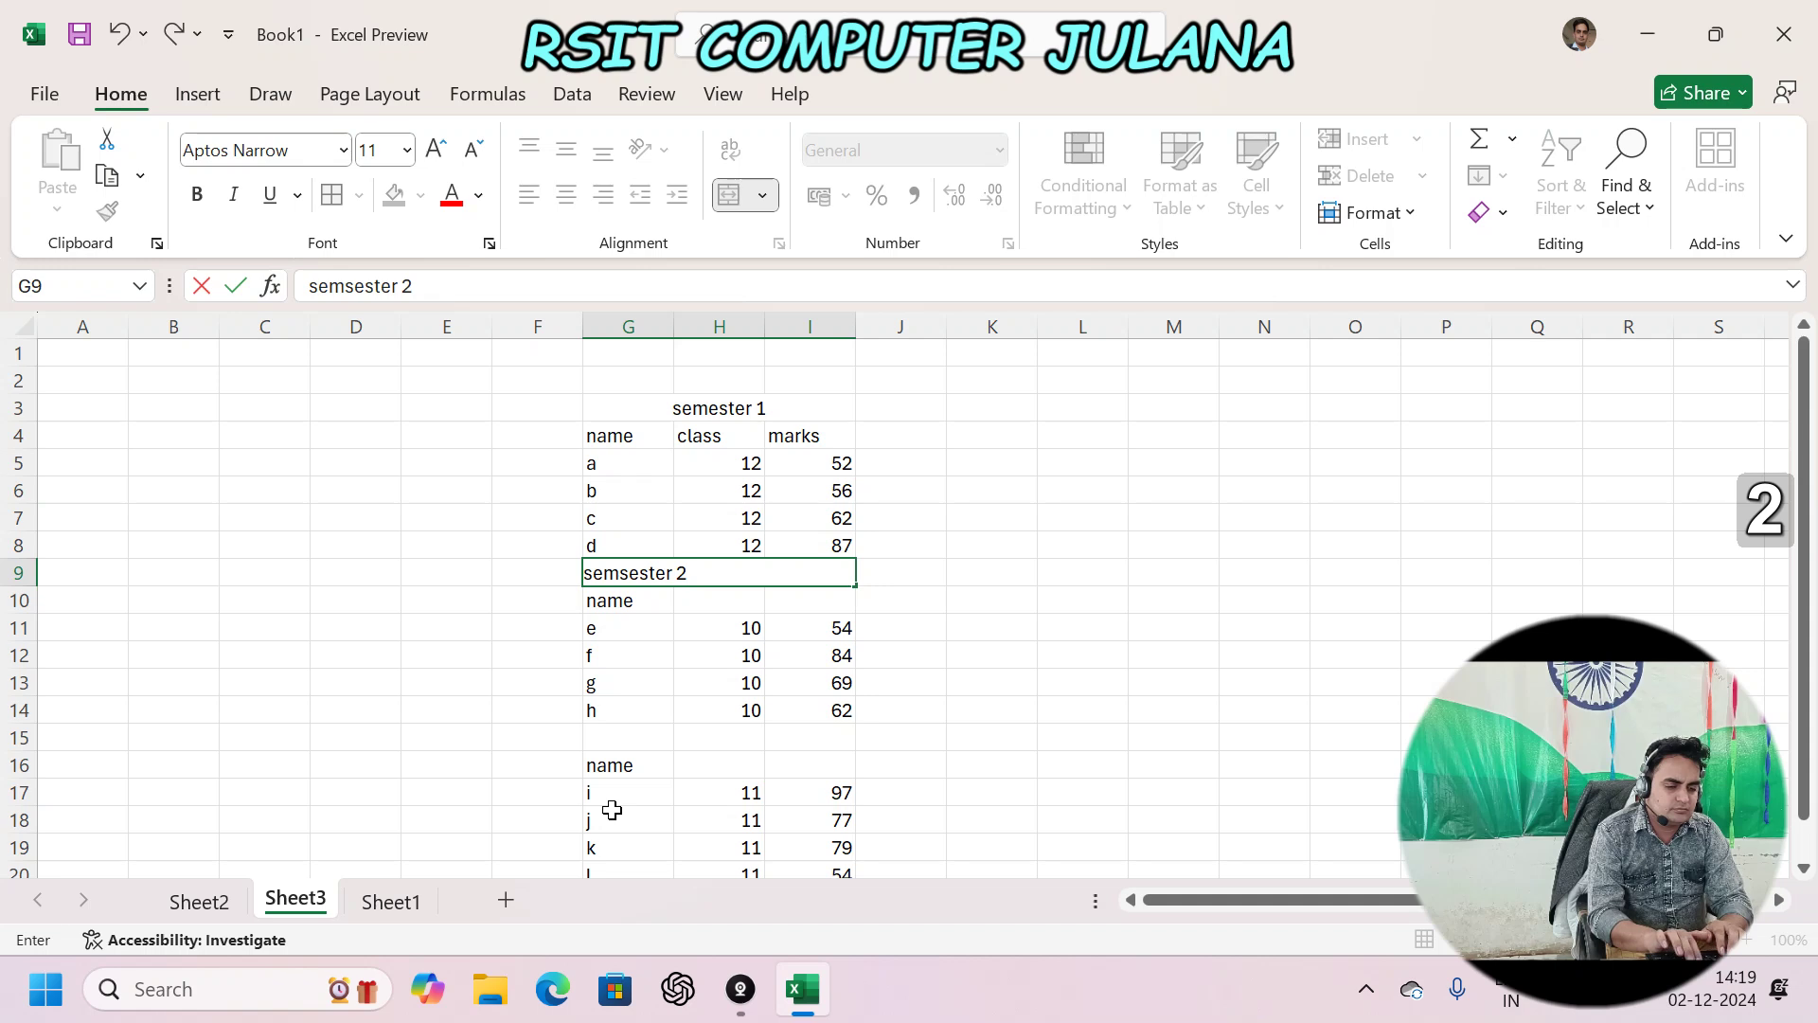
pyautogui.press('Return')
pyautogui.press('Return')
pyautogui.press('Return')
pyautogui.press('Return')
pyautogui.press('Return')
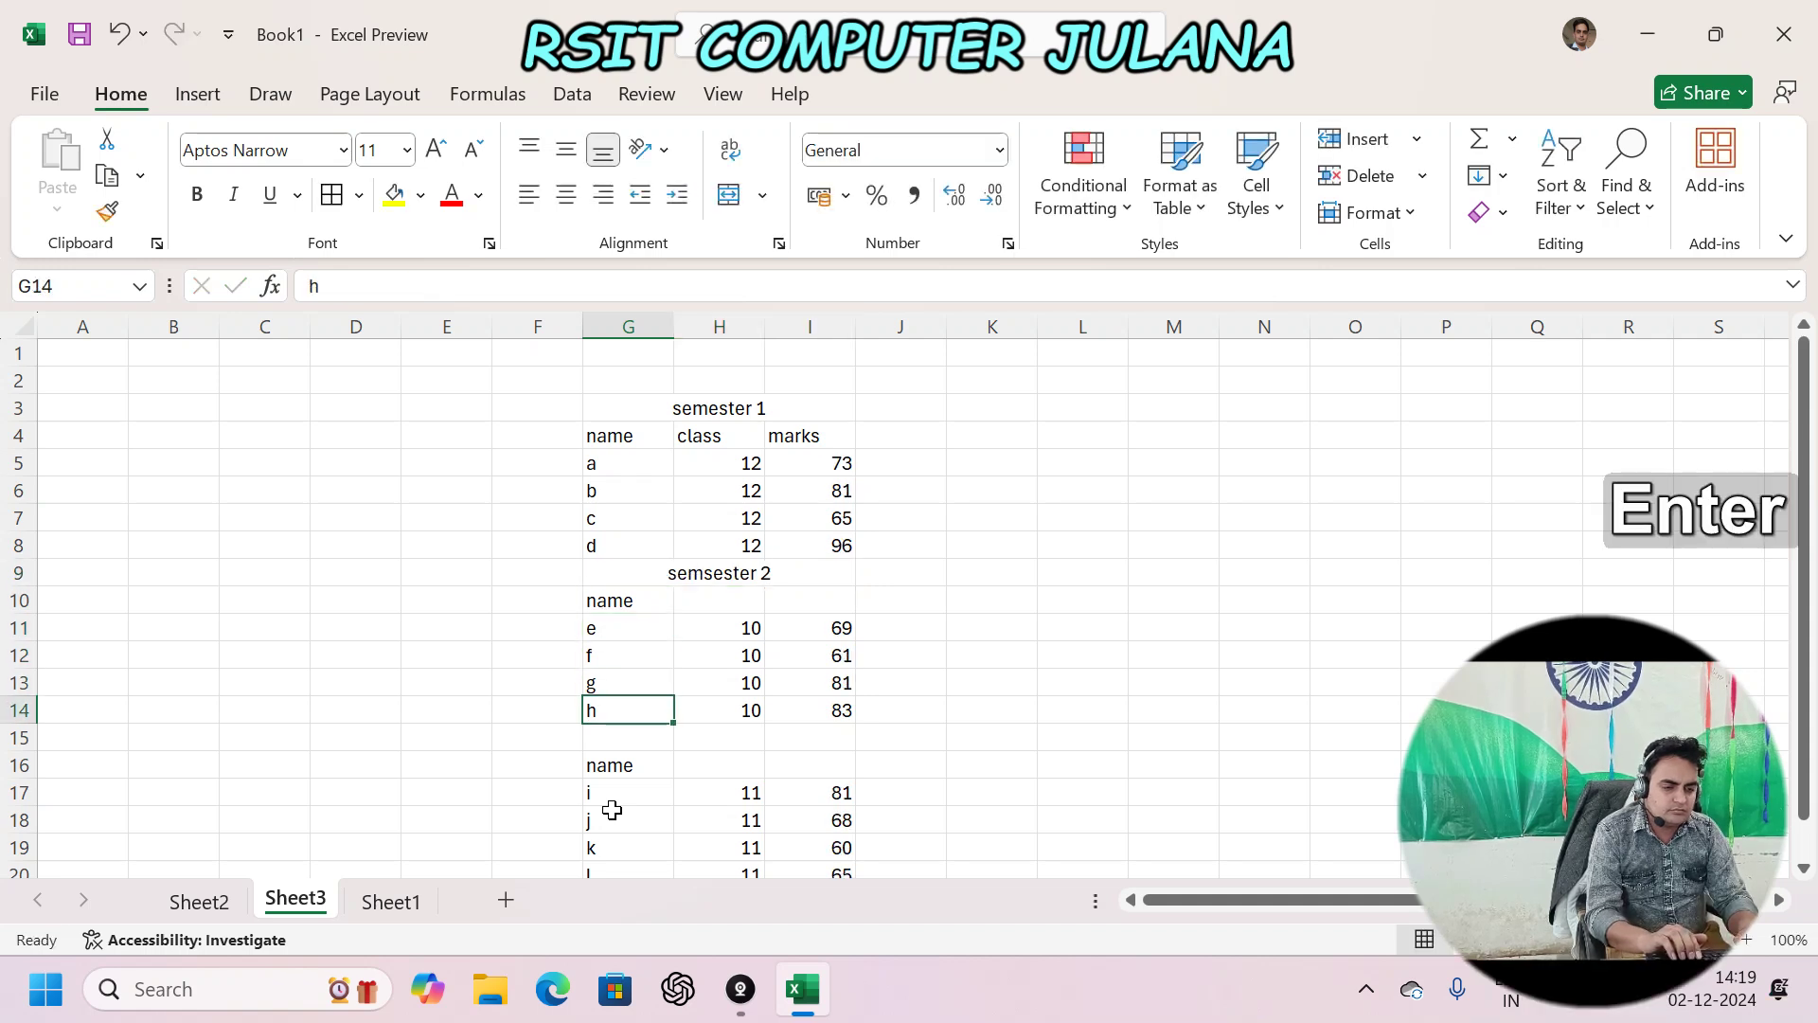
# - Merge and centre G15:I15 and title it 'seemster 3'
pyautogui.press('Return')
pyautogui.hotkey('shift', 'Right')
pyautogui.hotkey('shift', 'Right')
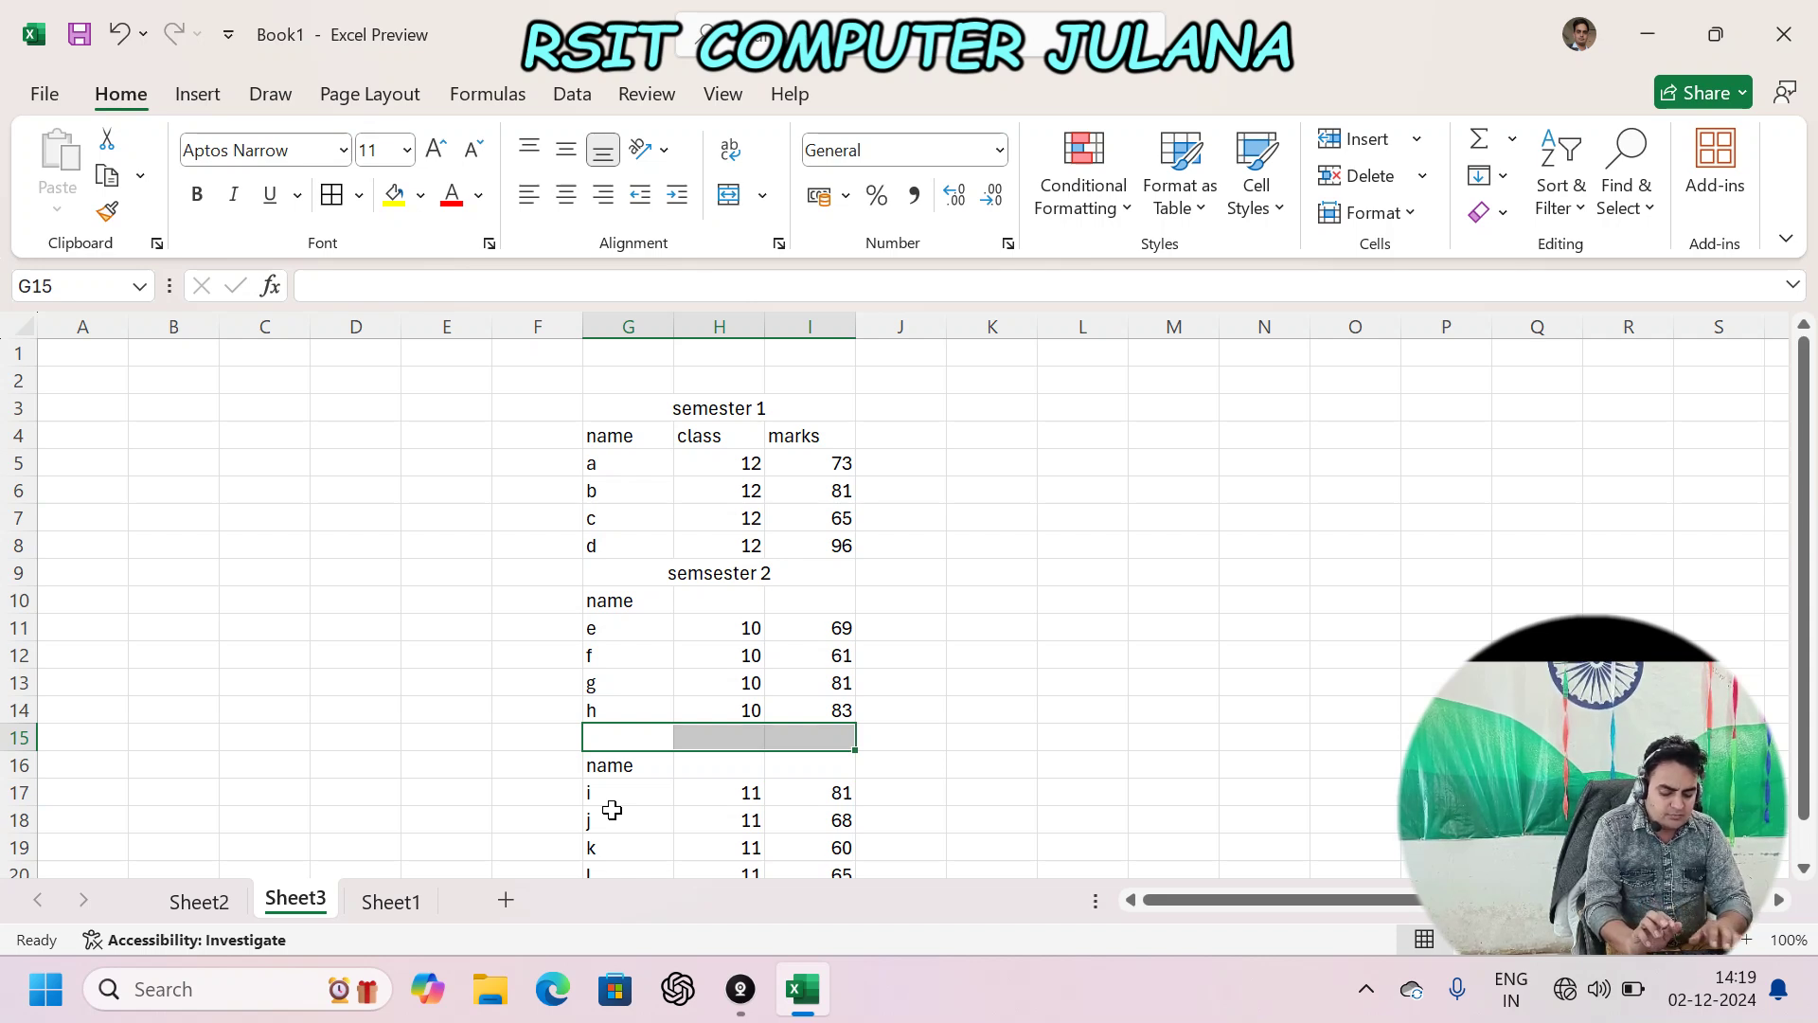
pyautogui.click(732, 199)
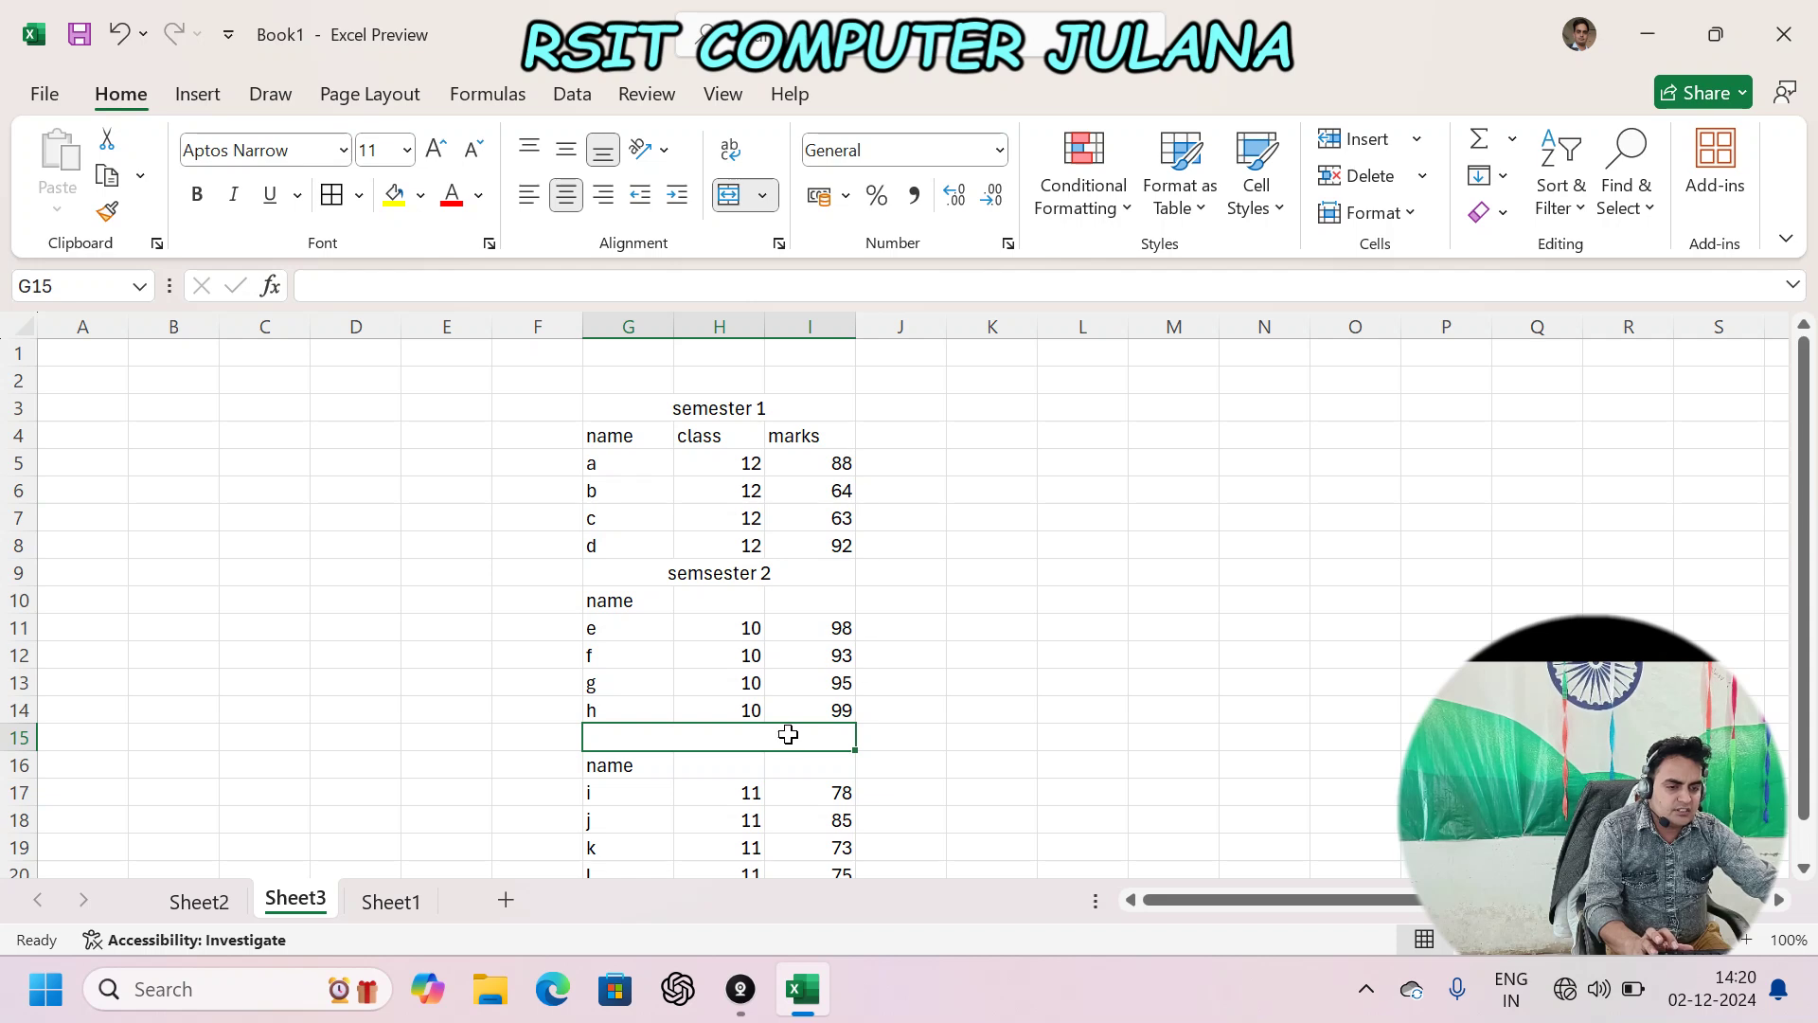
pyautogui.write('seems')
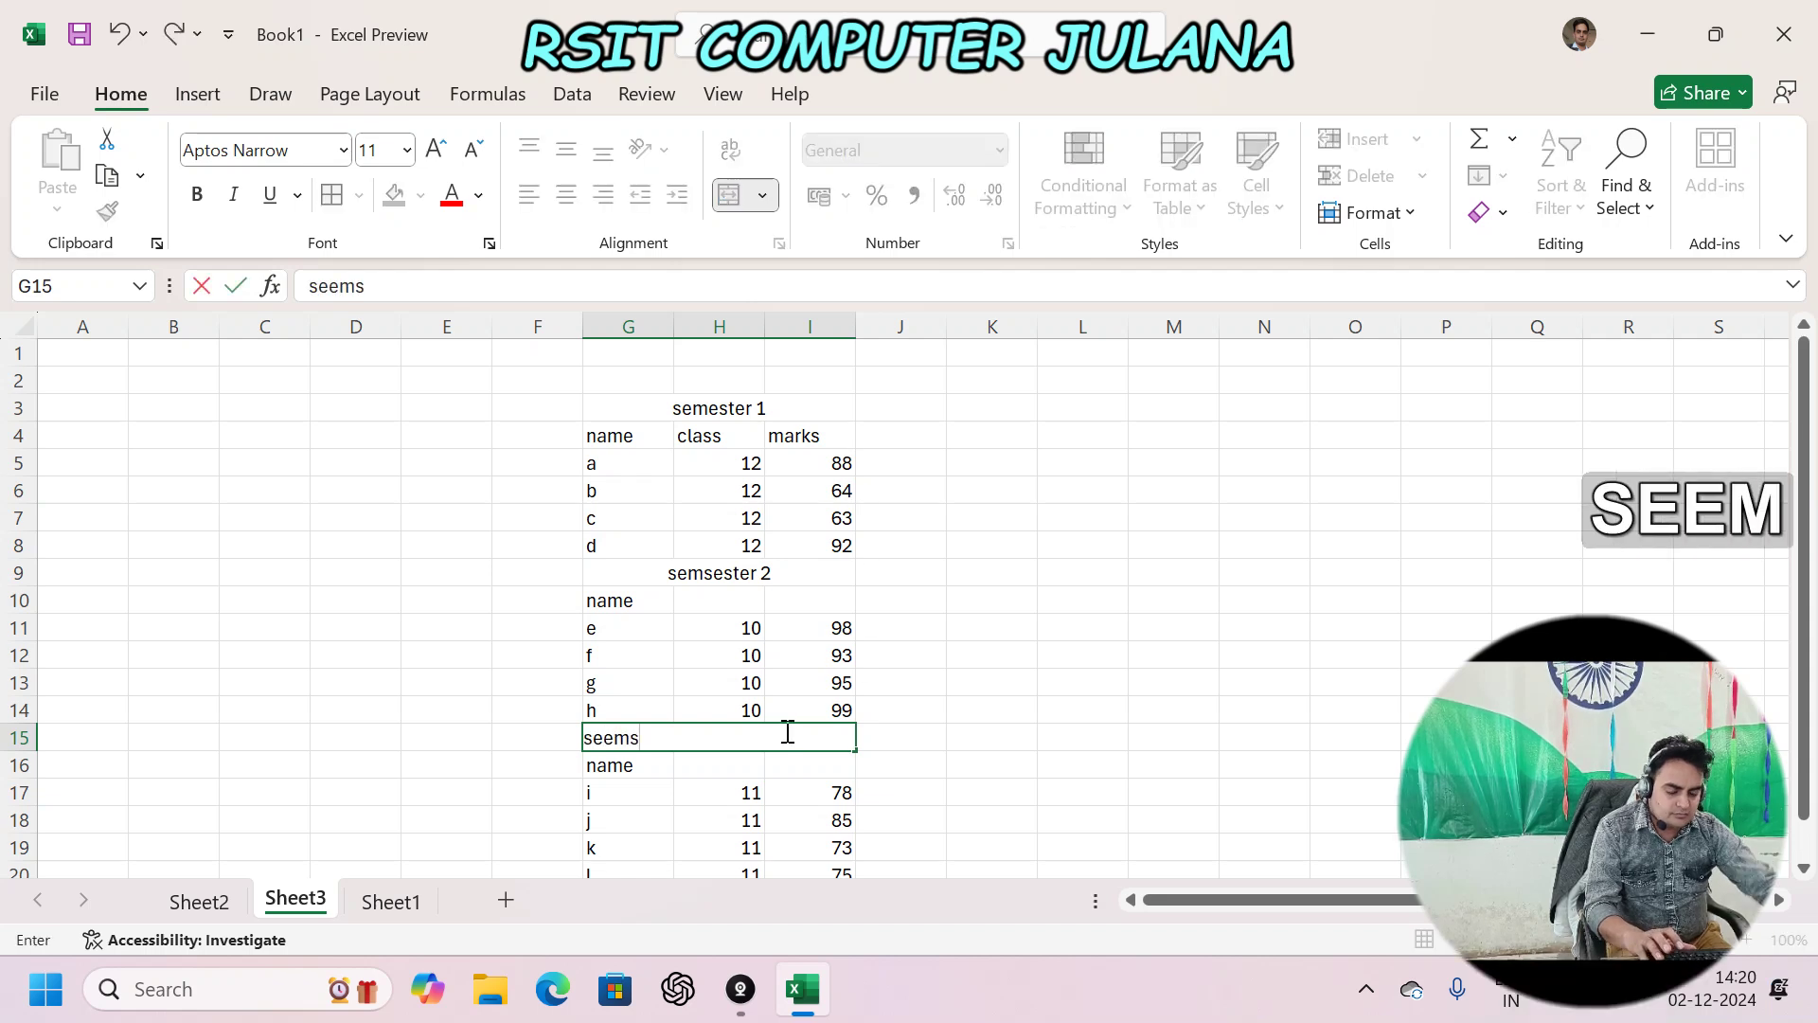
pyautogui.write('ter 3')
pyautogui.press('Return')
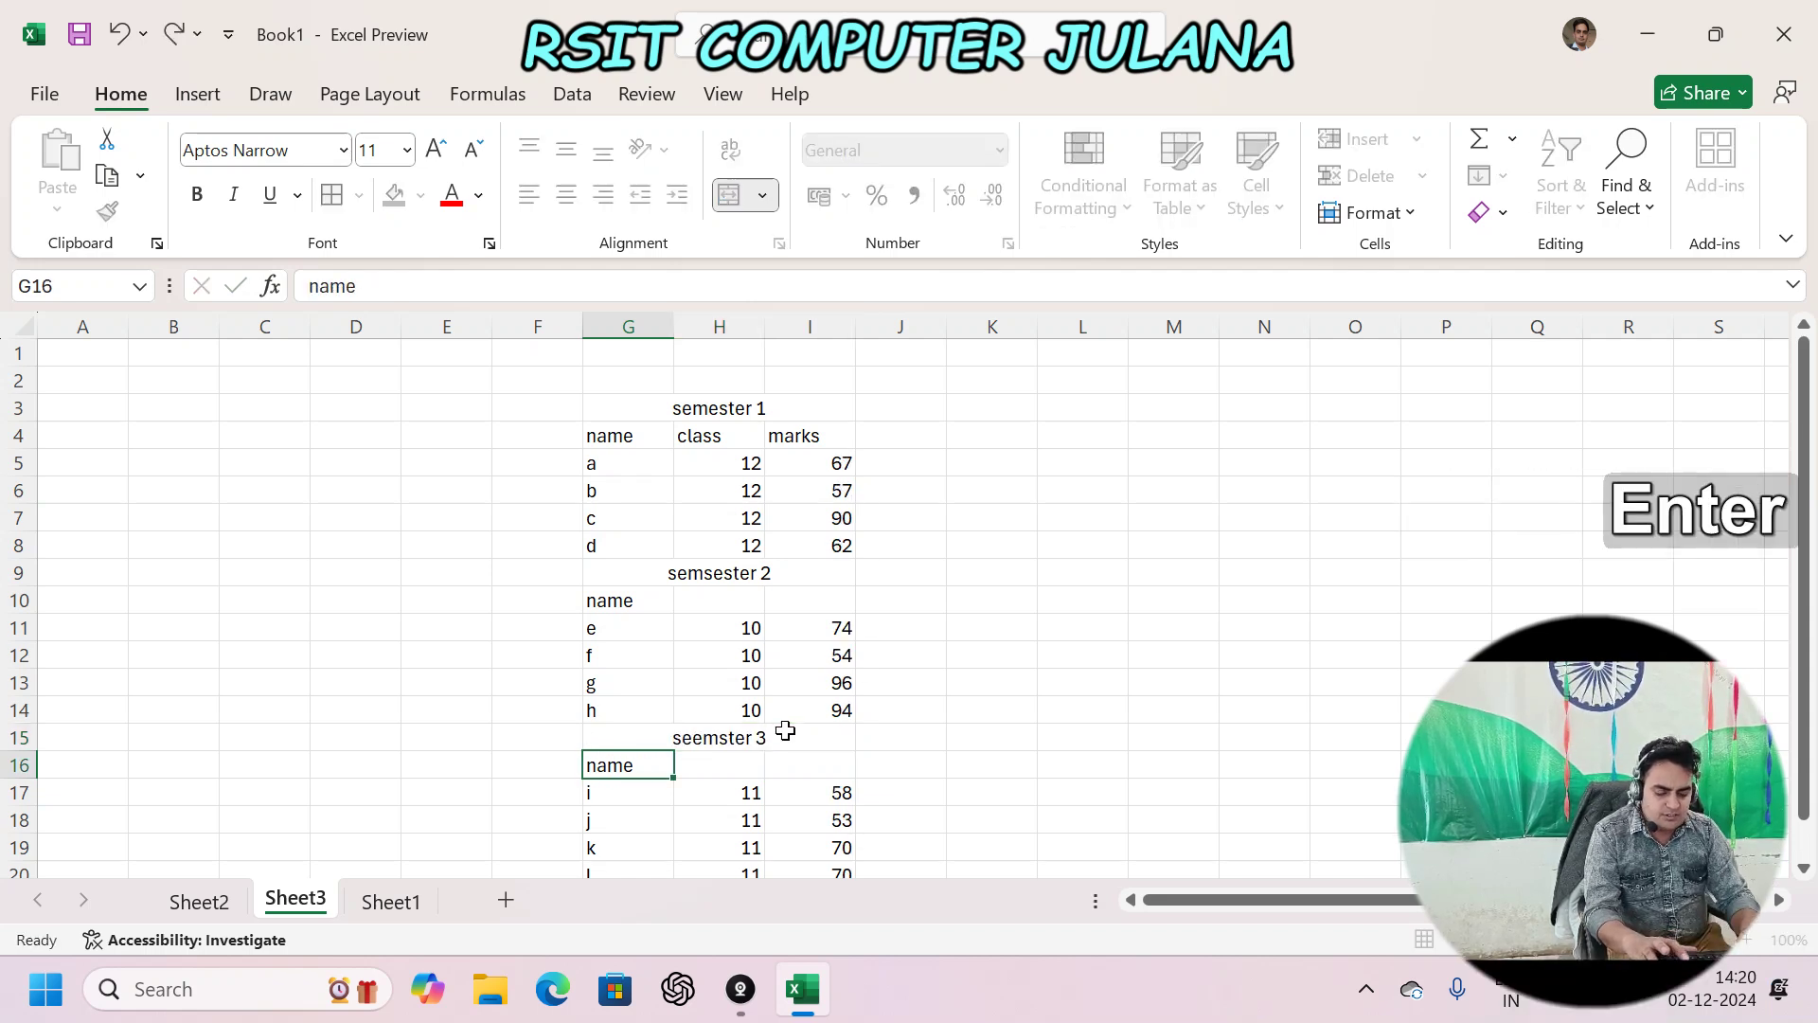
pyautogui.click(713, 428)
# - Copy the class and marks headers from H4:I4 into H10 and H16
pyautogui.moveTo(784, 428); pyautogui.dragTo(812, 430)
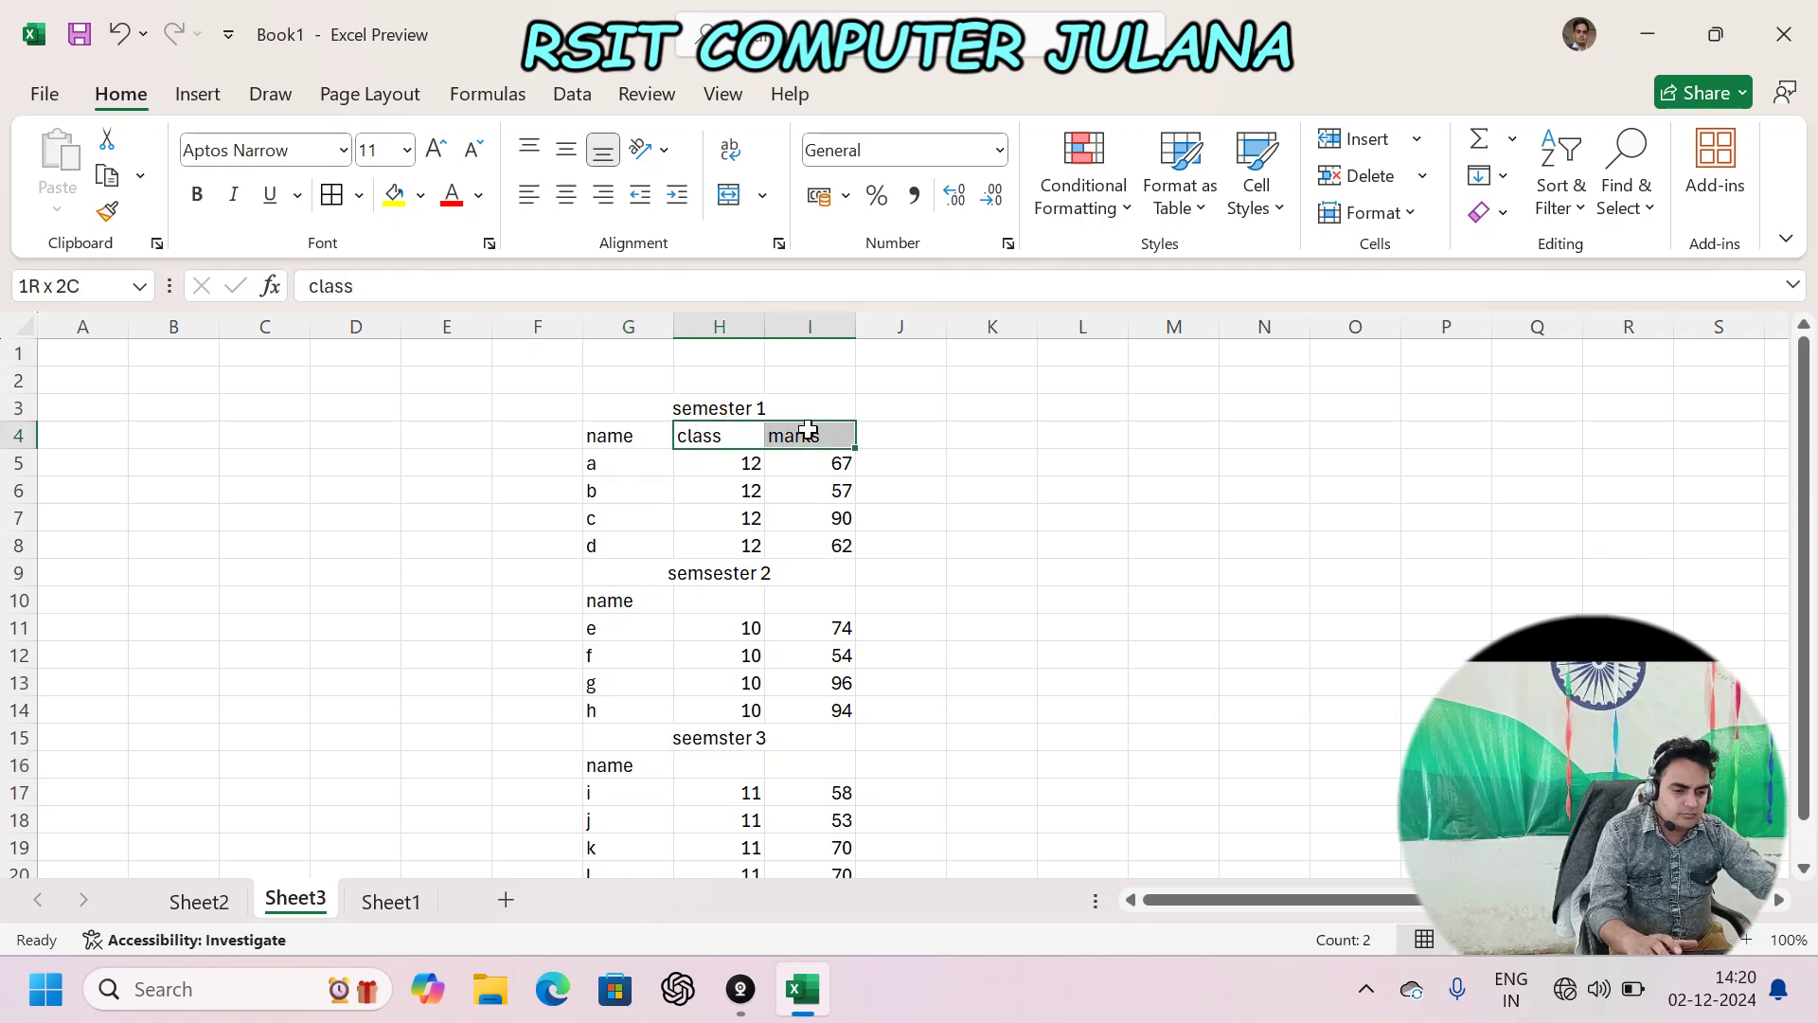
pyautogui.hotkey('ctrl', 'c')
pyautogui.click(726, 601)
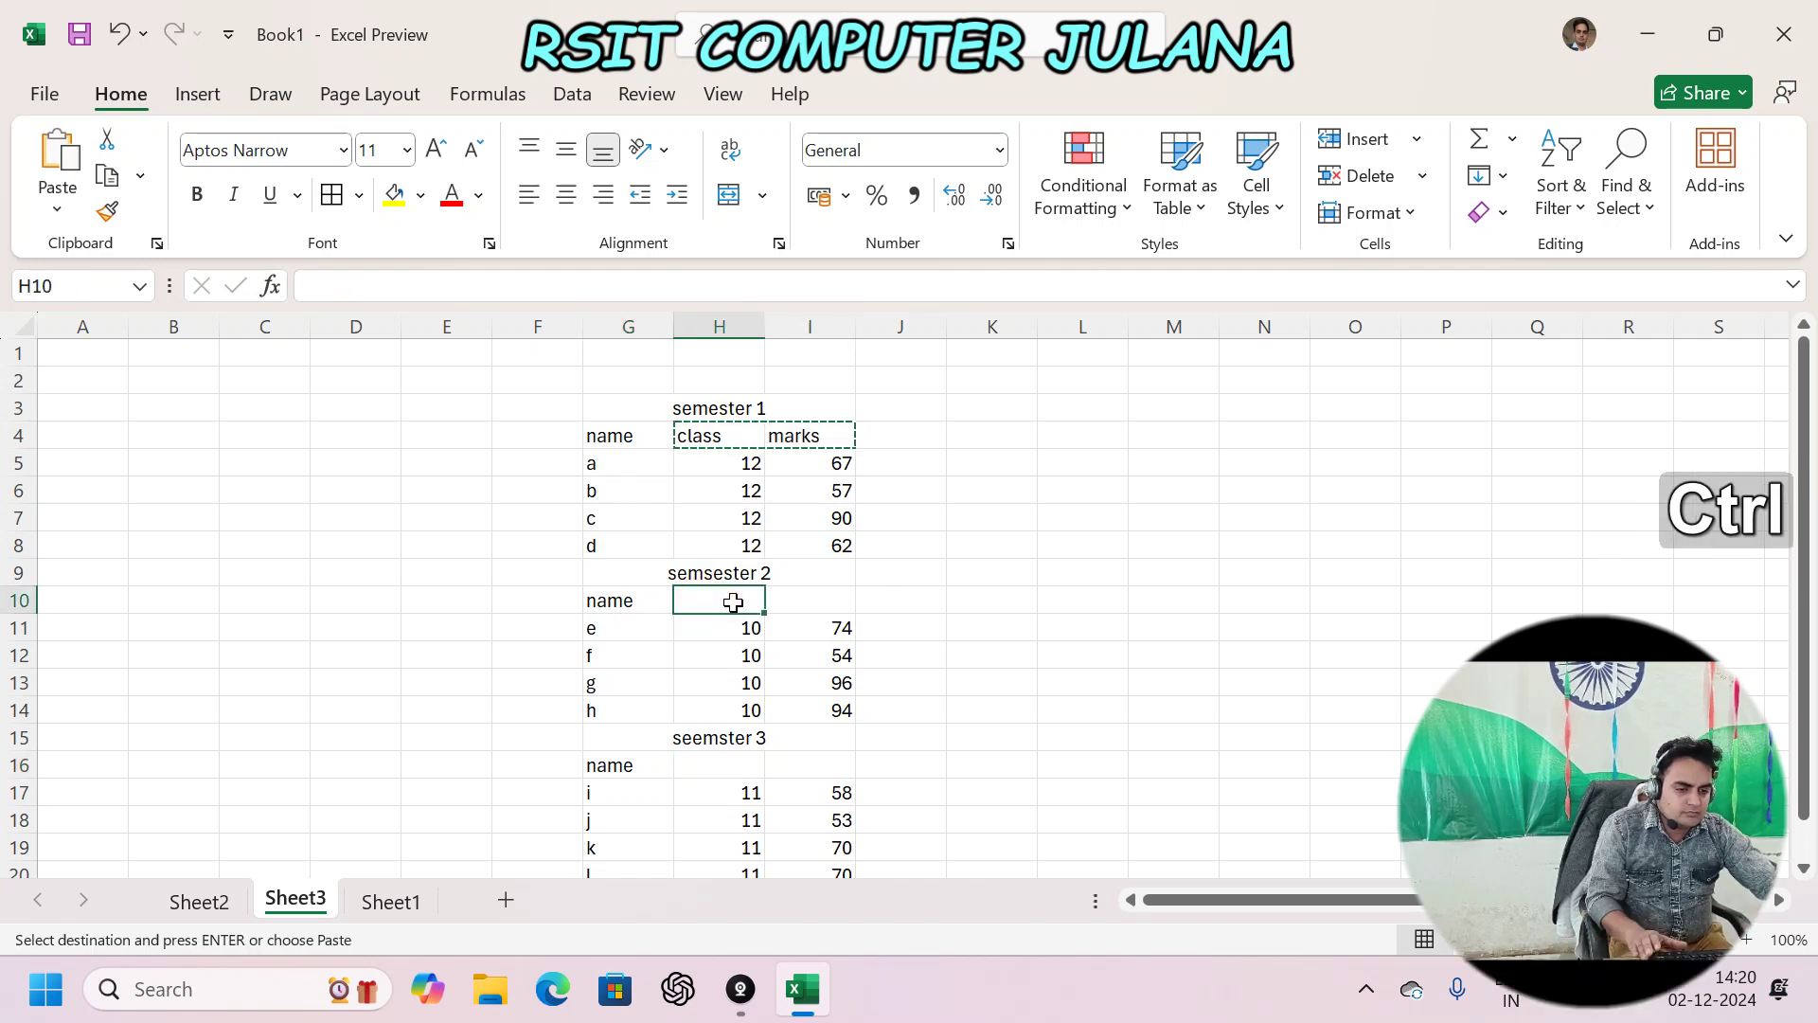
pyautogui.hotkey('ctrl', 'v')
pyautogui.click(739, 762)
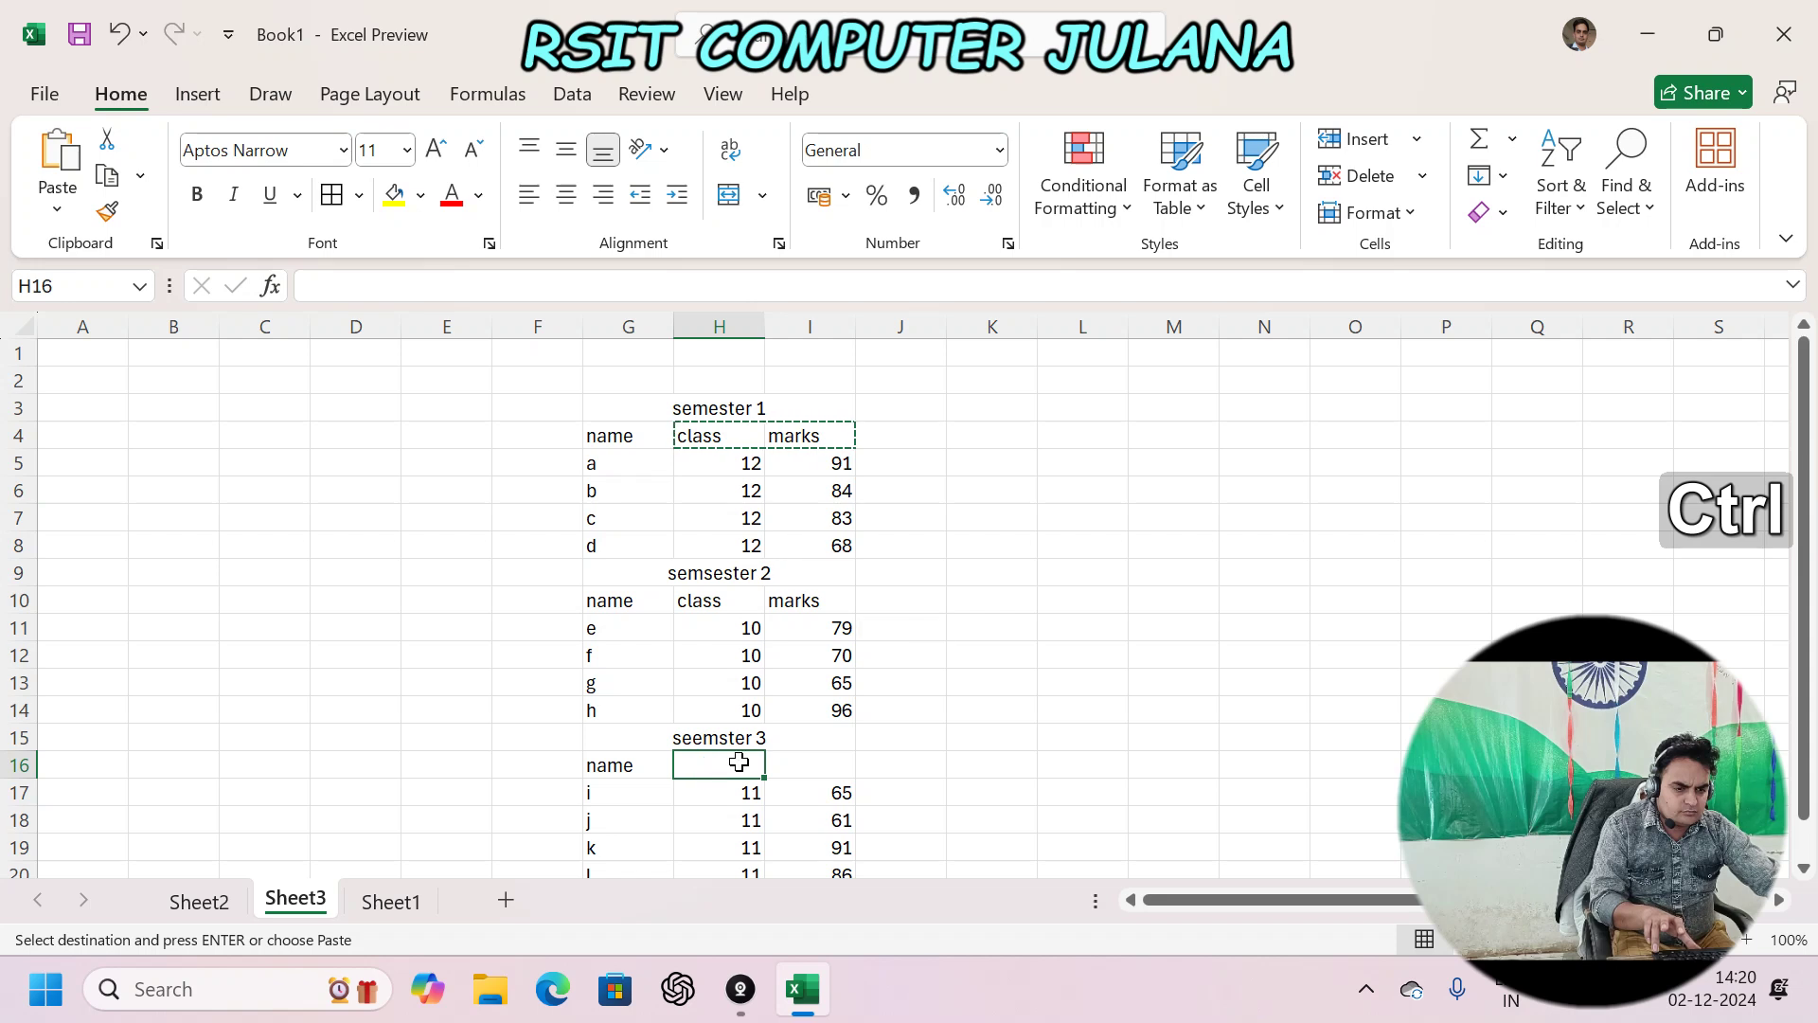
pyautogui.hotkey('ctrl', 'v')
pyautogui.click(683, 625)
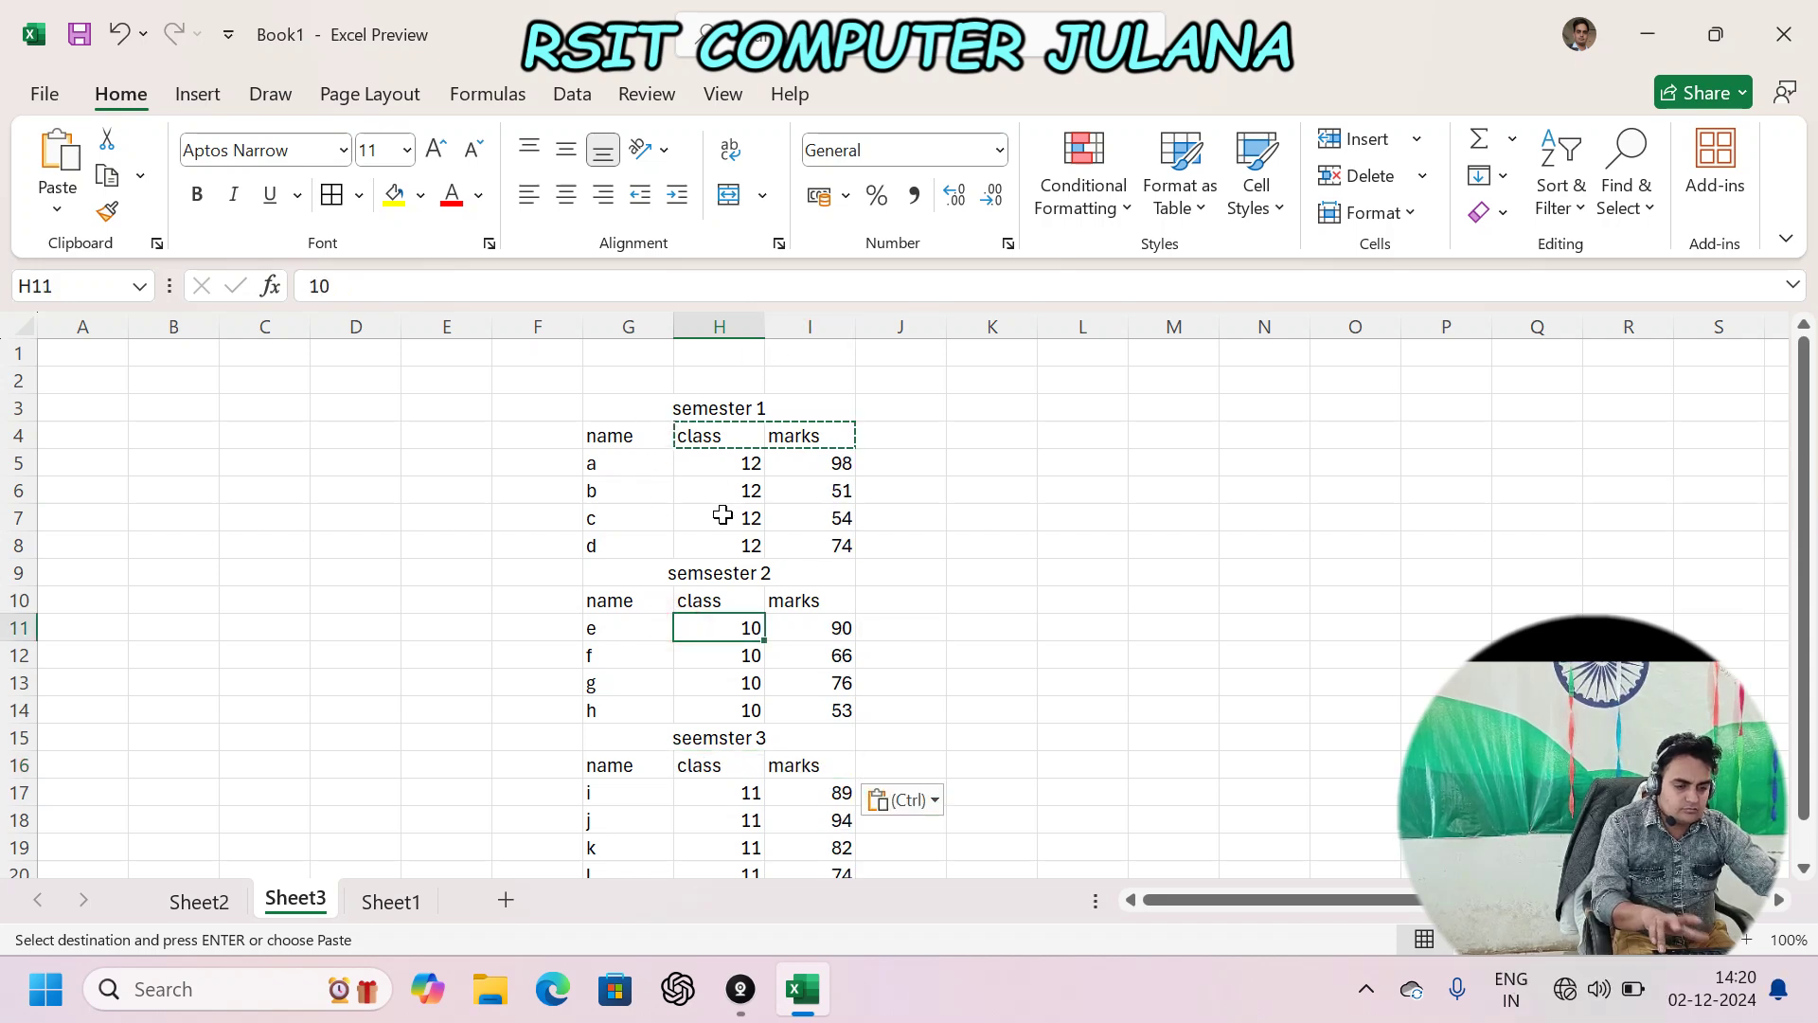
pyautogui.press('Escape')
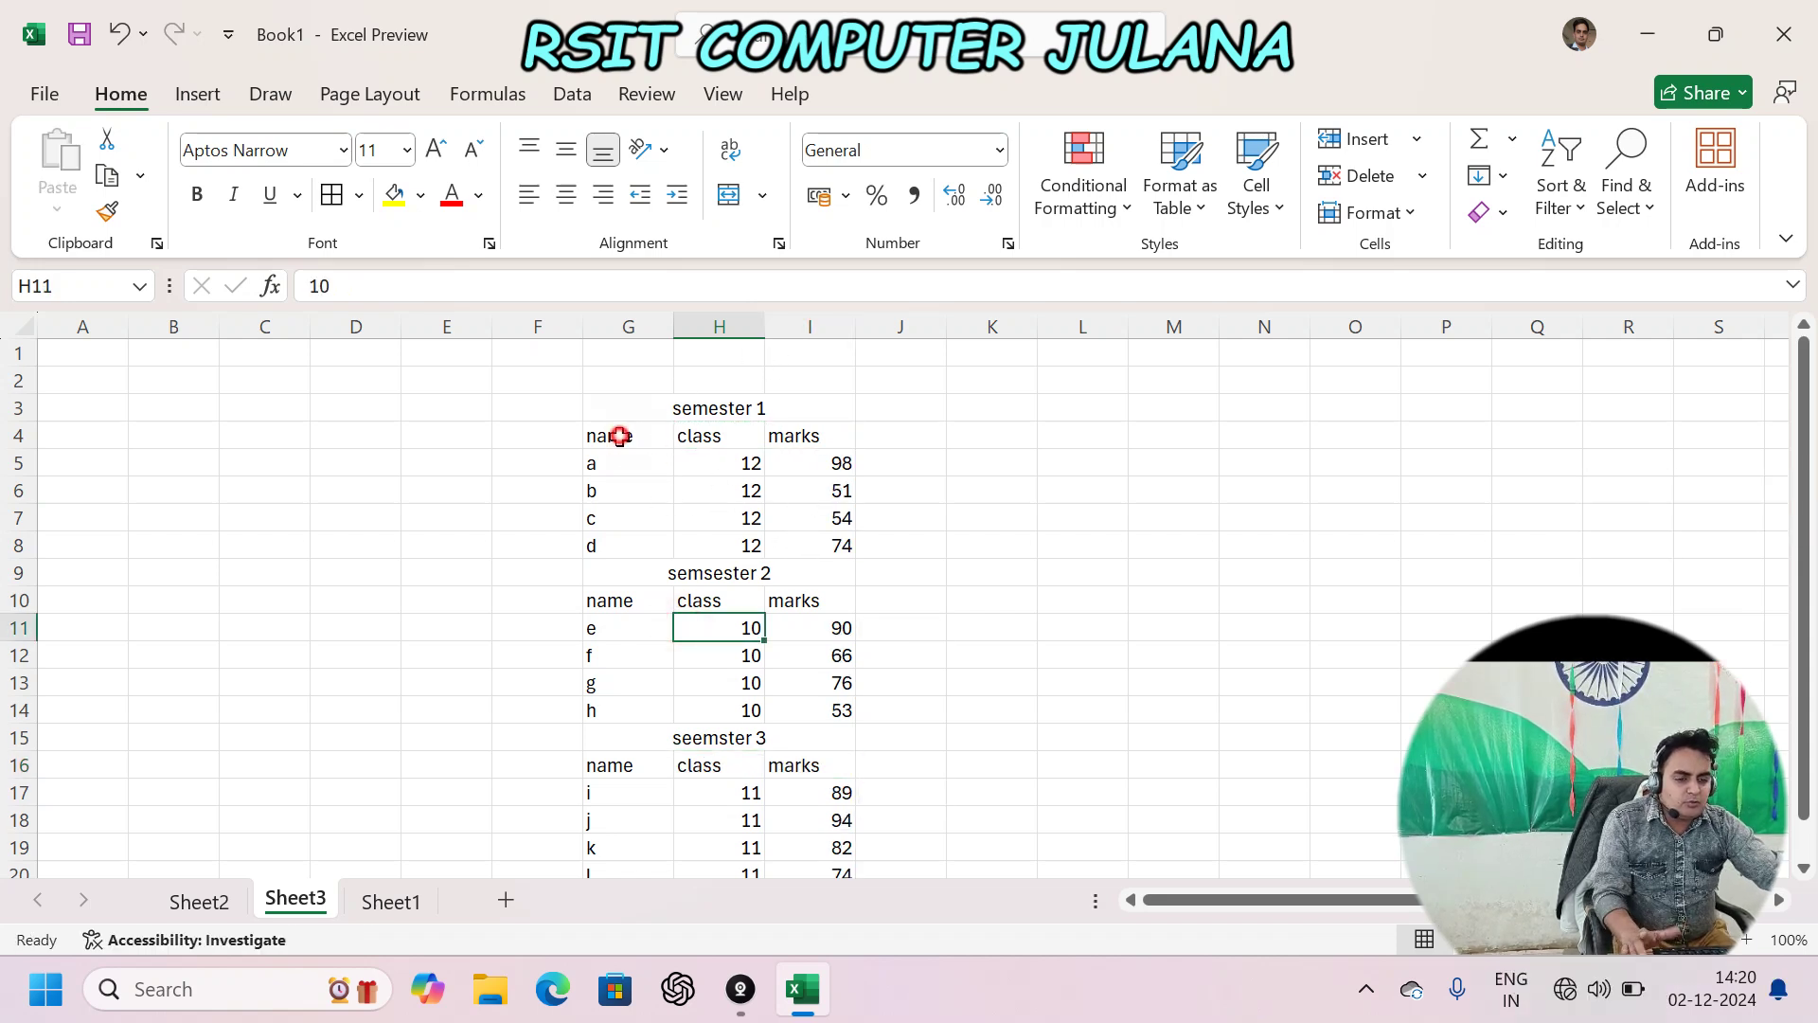
# - Select the semester 1 table block and inspect the marks formula
pyautogui.moveTo(616, 436); pyautogui.dragTo(833, 573)
pyautogui.click(795, 527)
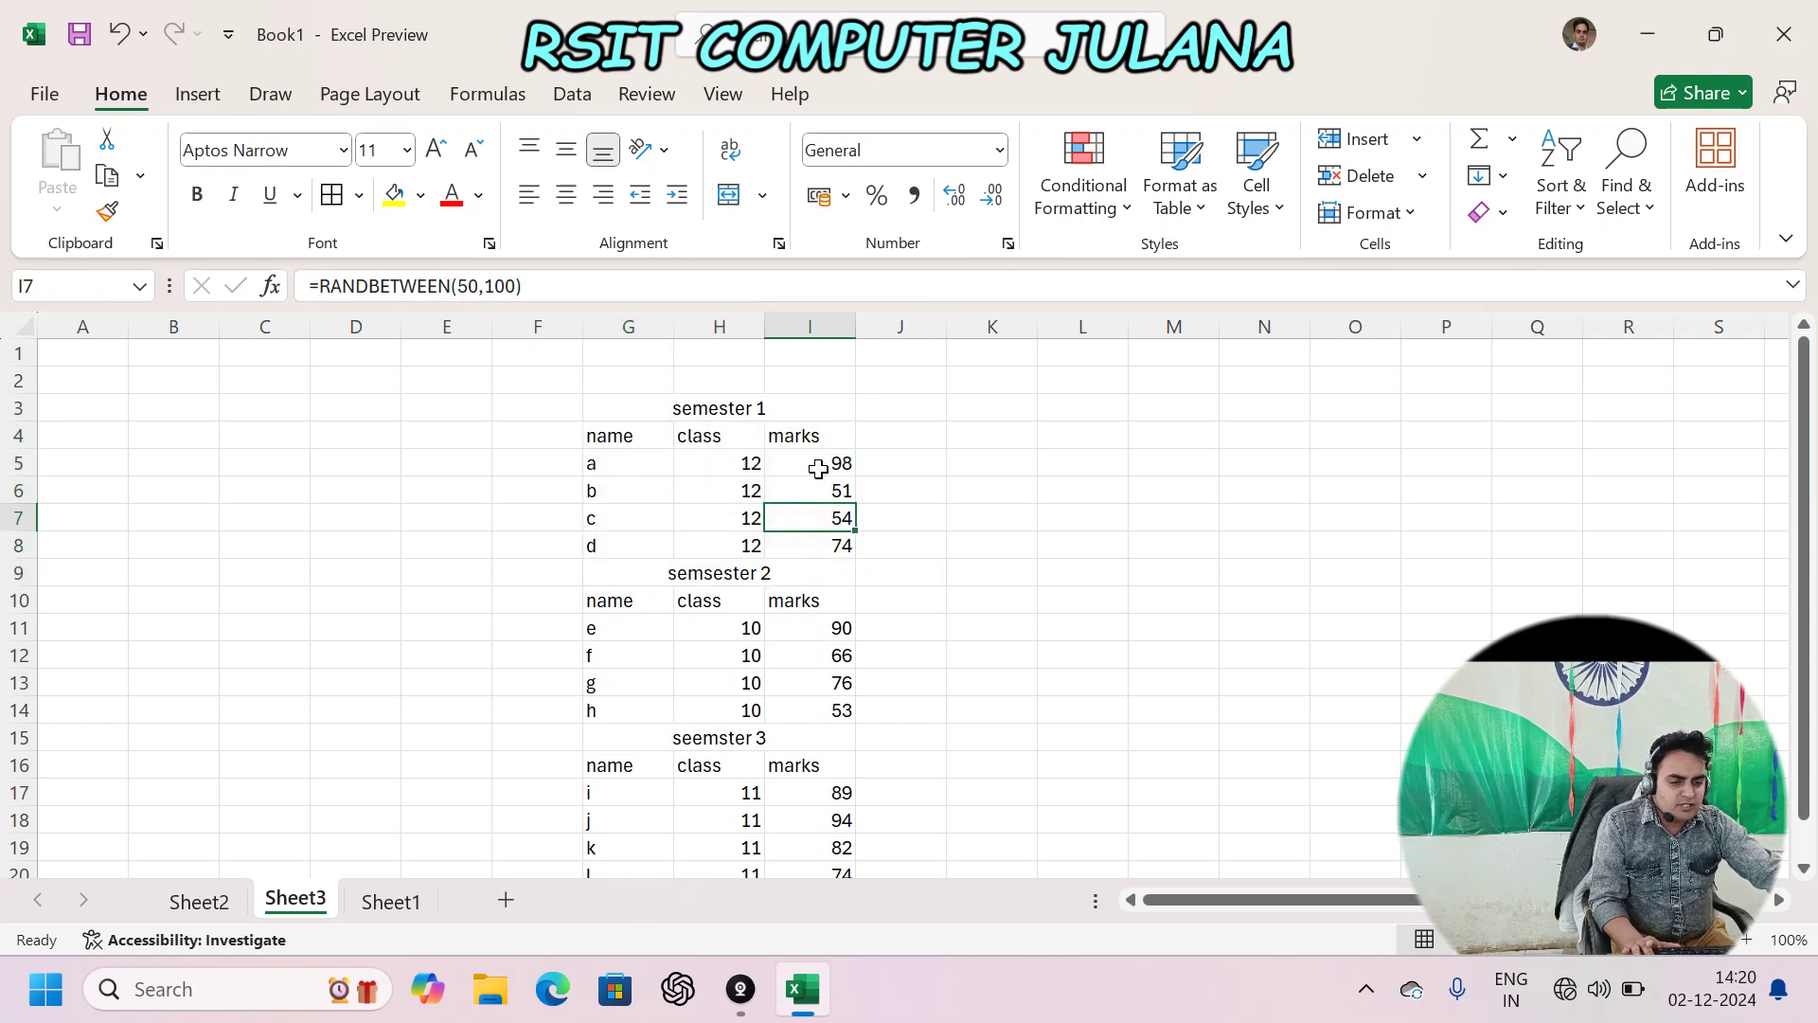
pyautogui.scroll(-1, 757, 455)
pyautogui.scroll(1, 651, 527)
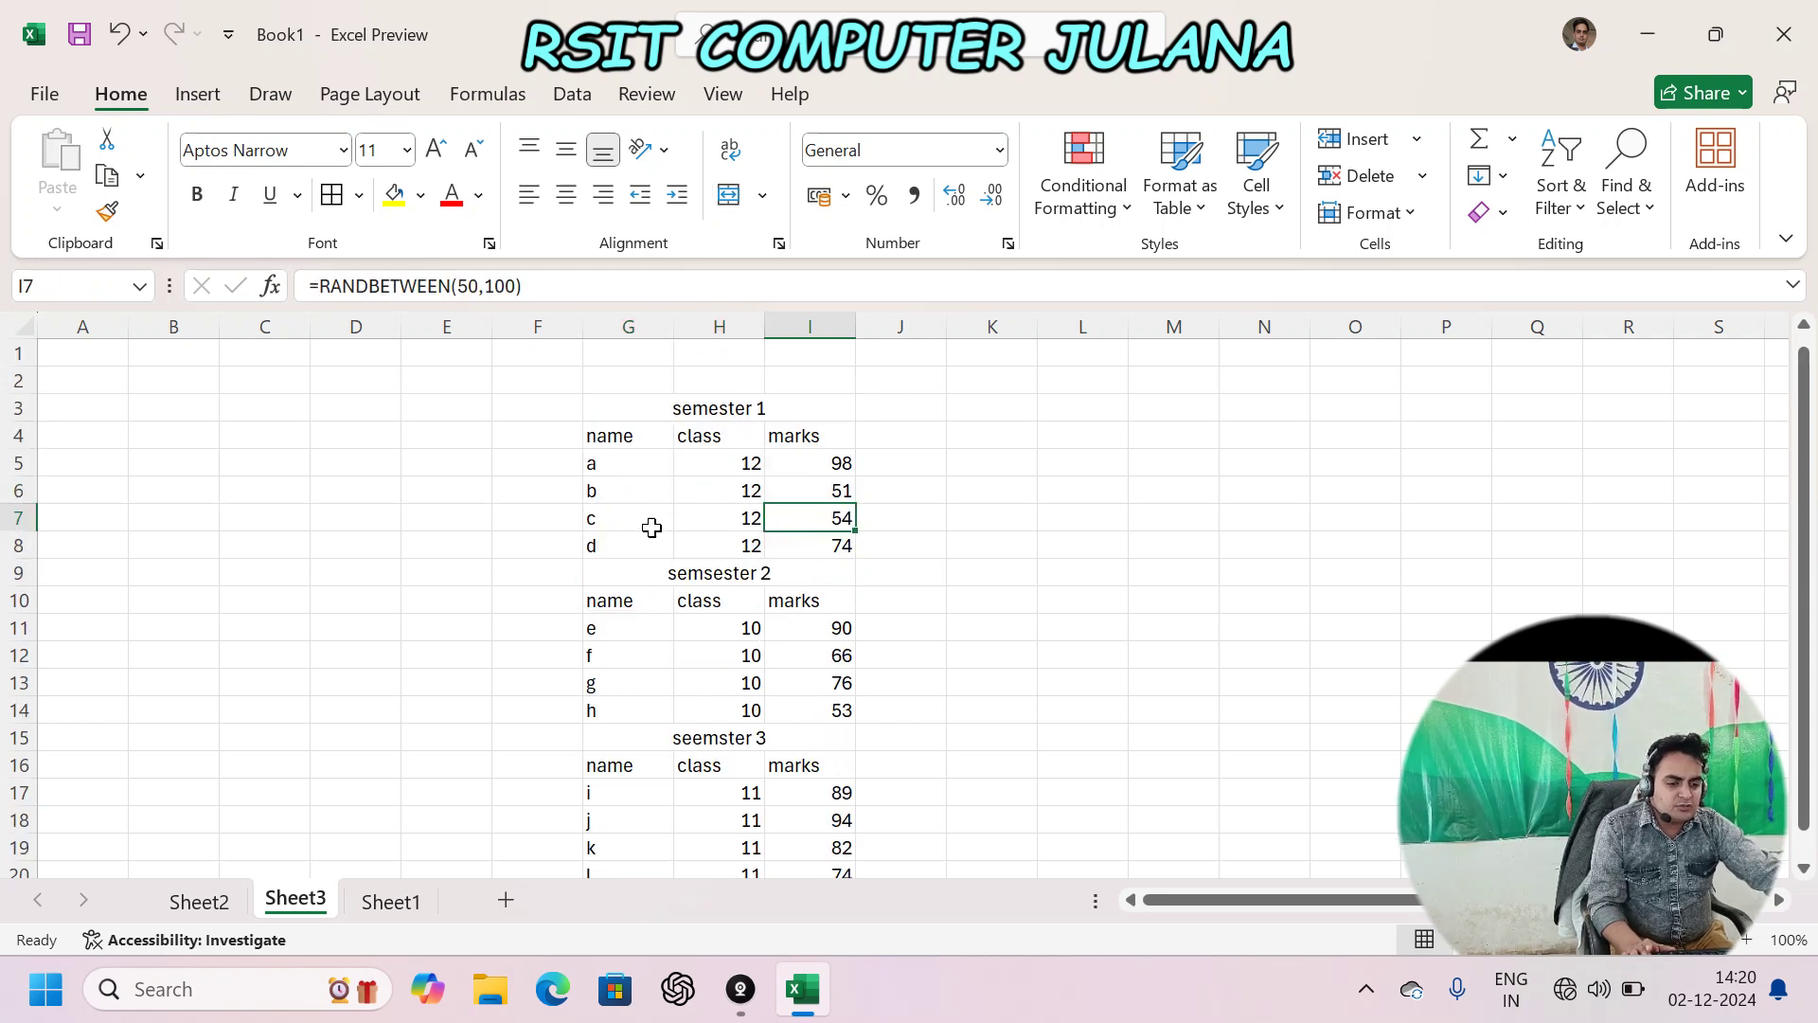
# - Unmerge the semester 1, semsester 2 and seemster 3 titles in G3, G9 and G15
pyautogui.moveTo(616, 436); pyautogui.dragTo(793, 580)
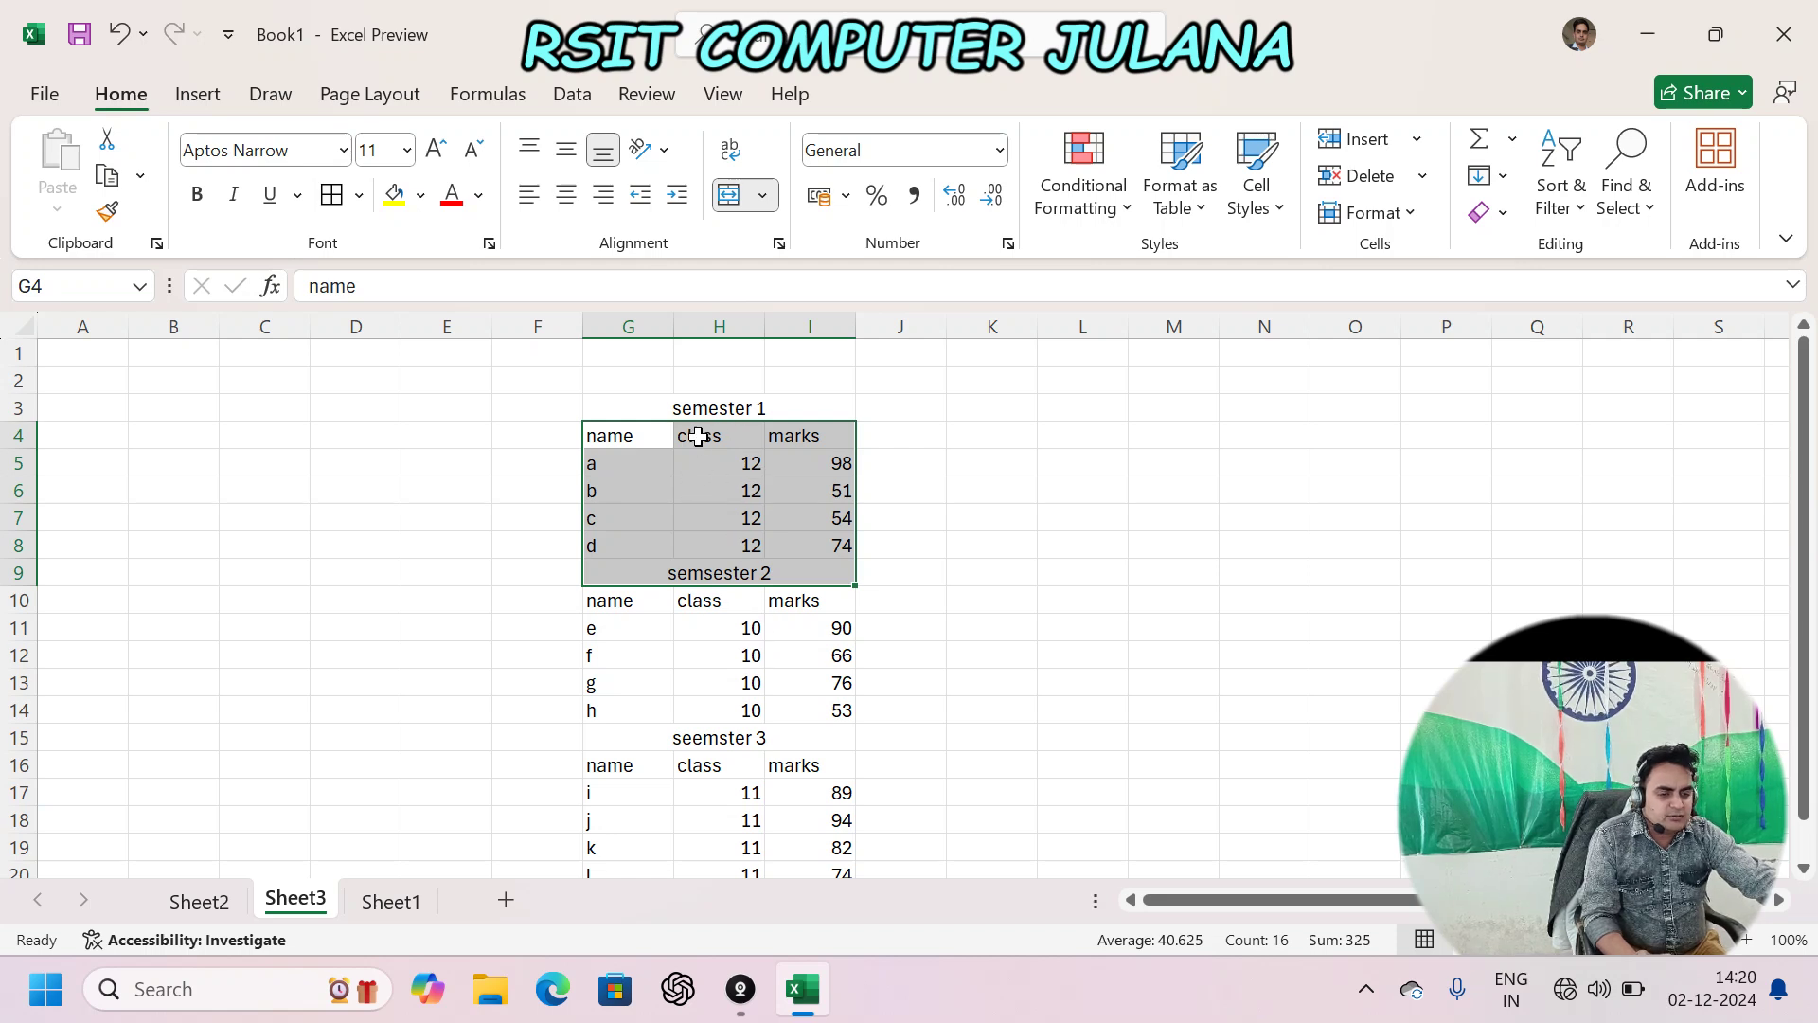
pyautogui.click(646, 403)
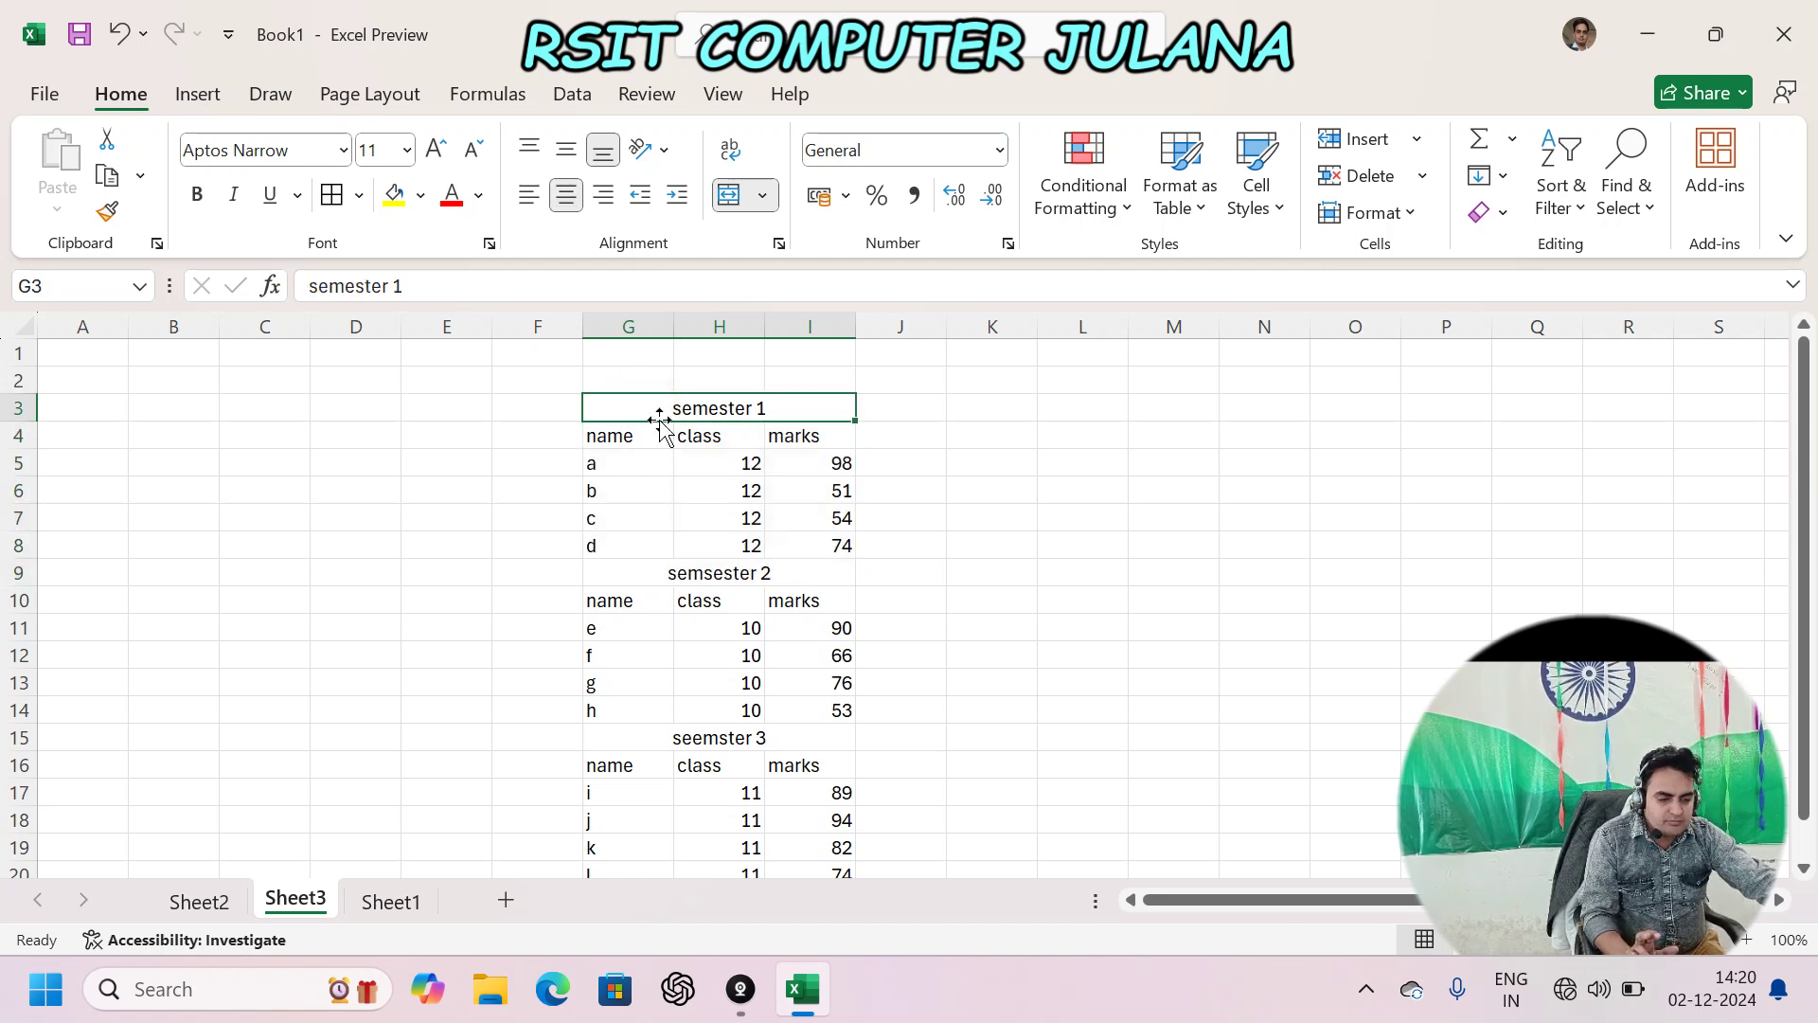
pyautogui.click(729, 196)
pyautogui.click(799, 572)
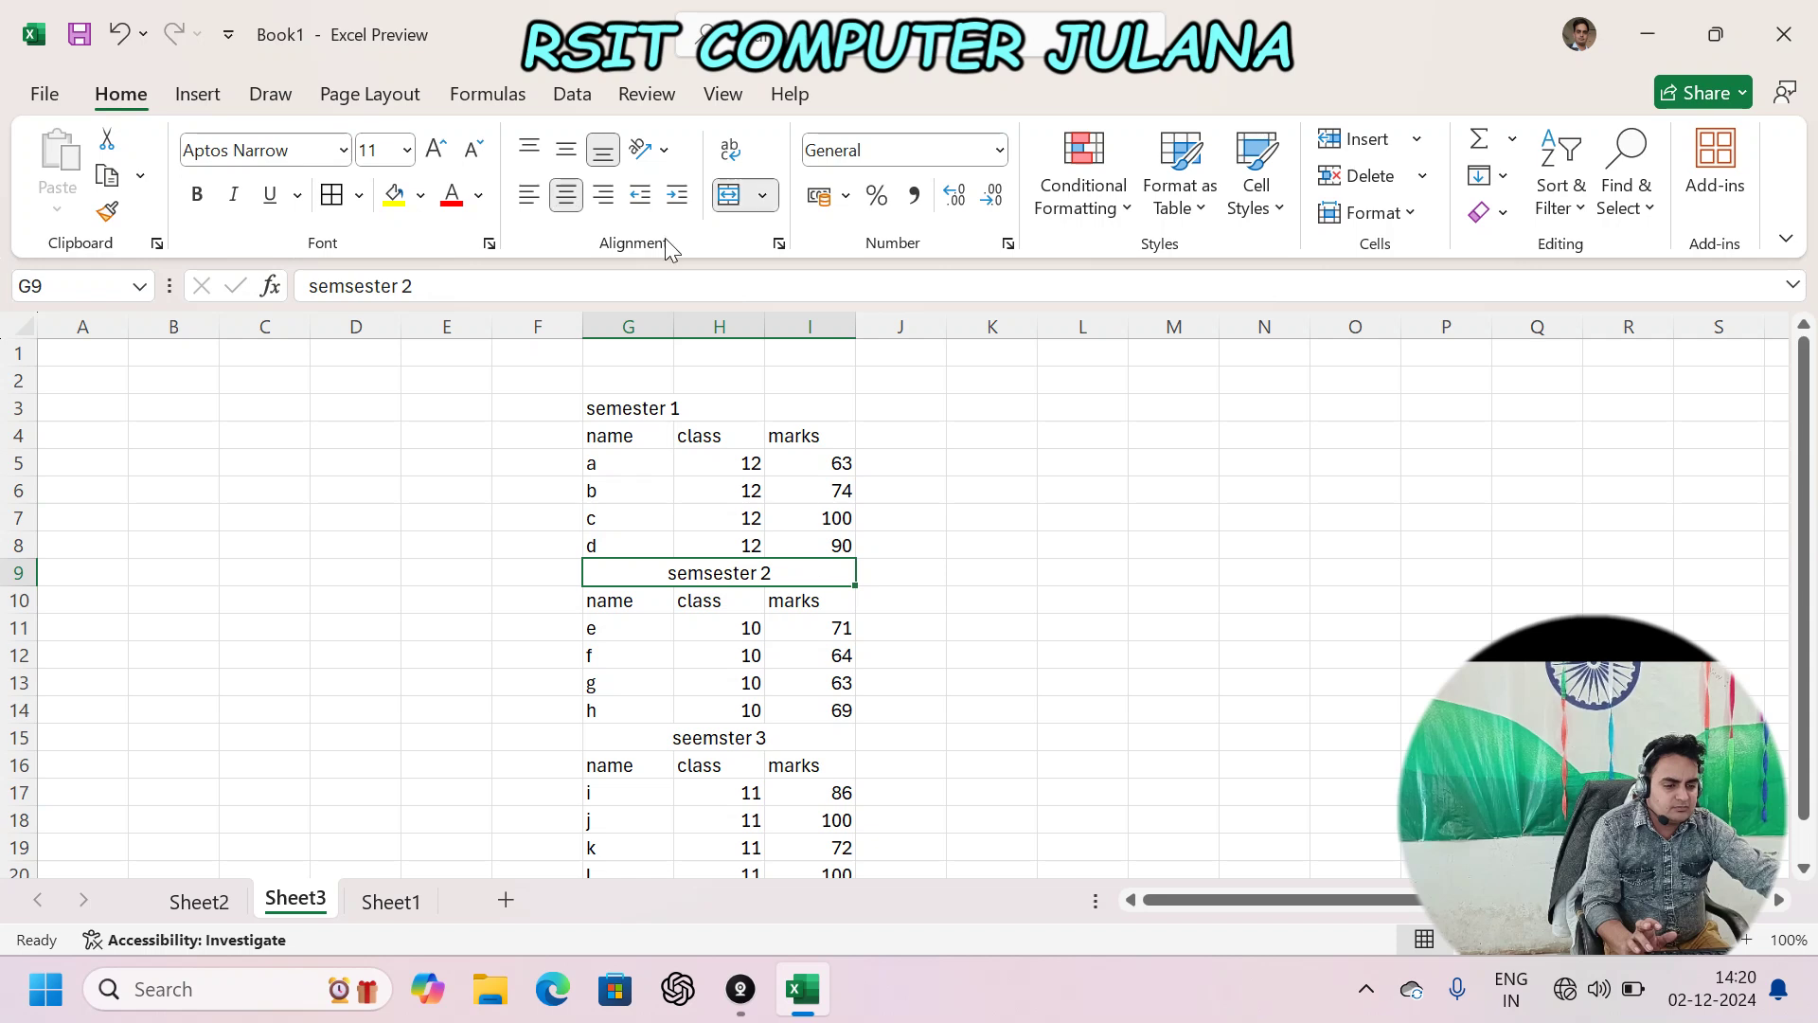
pyautogui.click(729, 196)
pyautogui.click(629, 742)
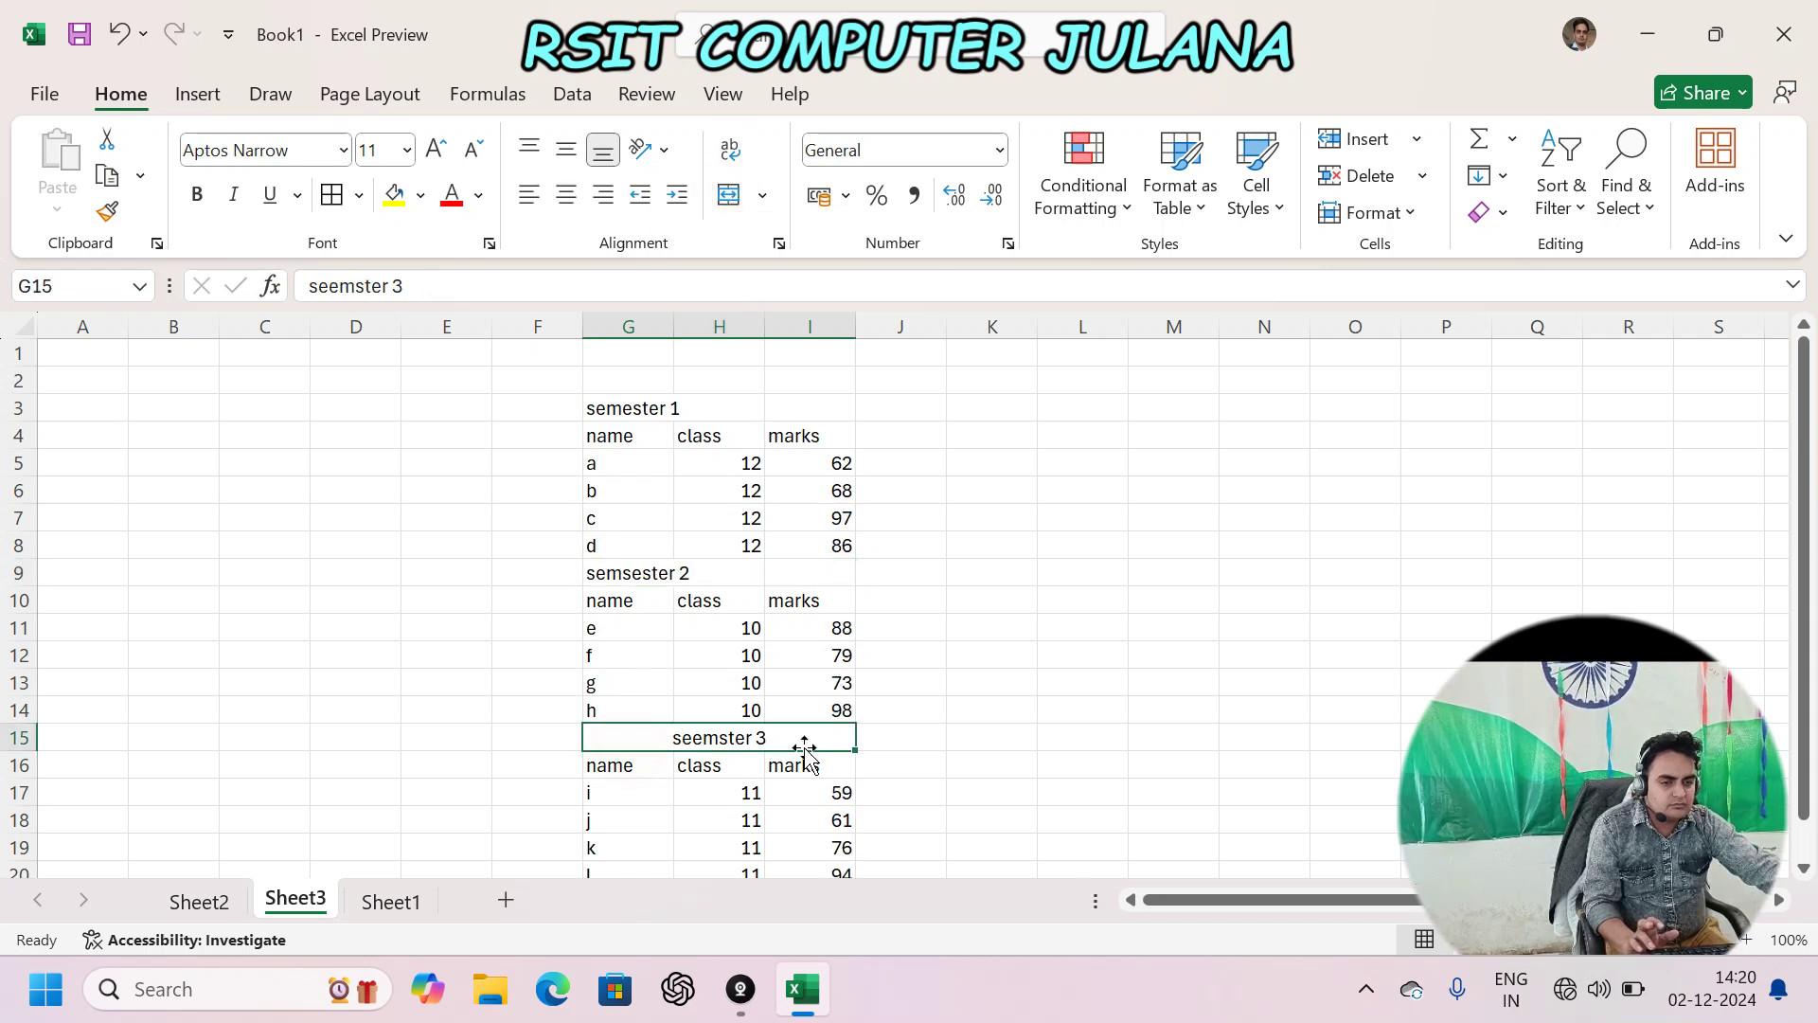
pyautogui.click(729, 196)
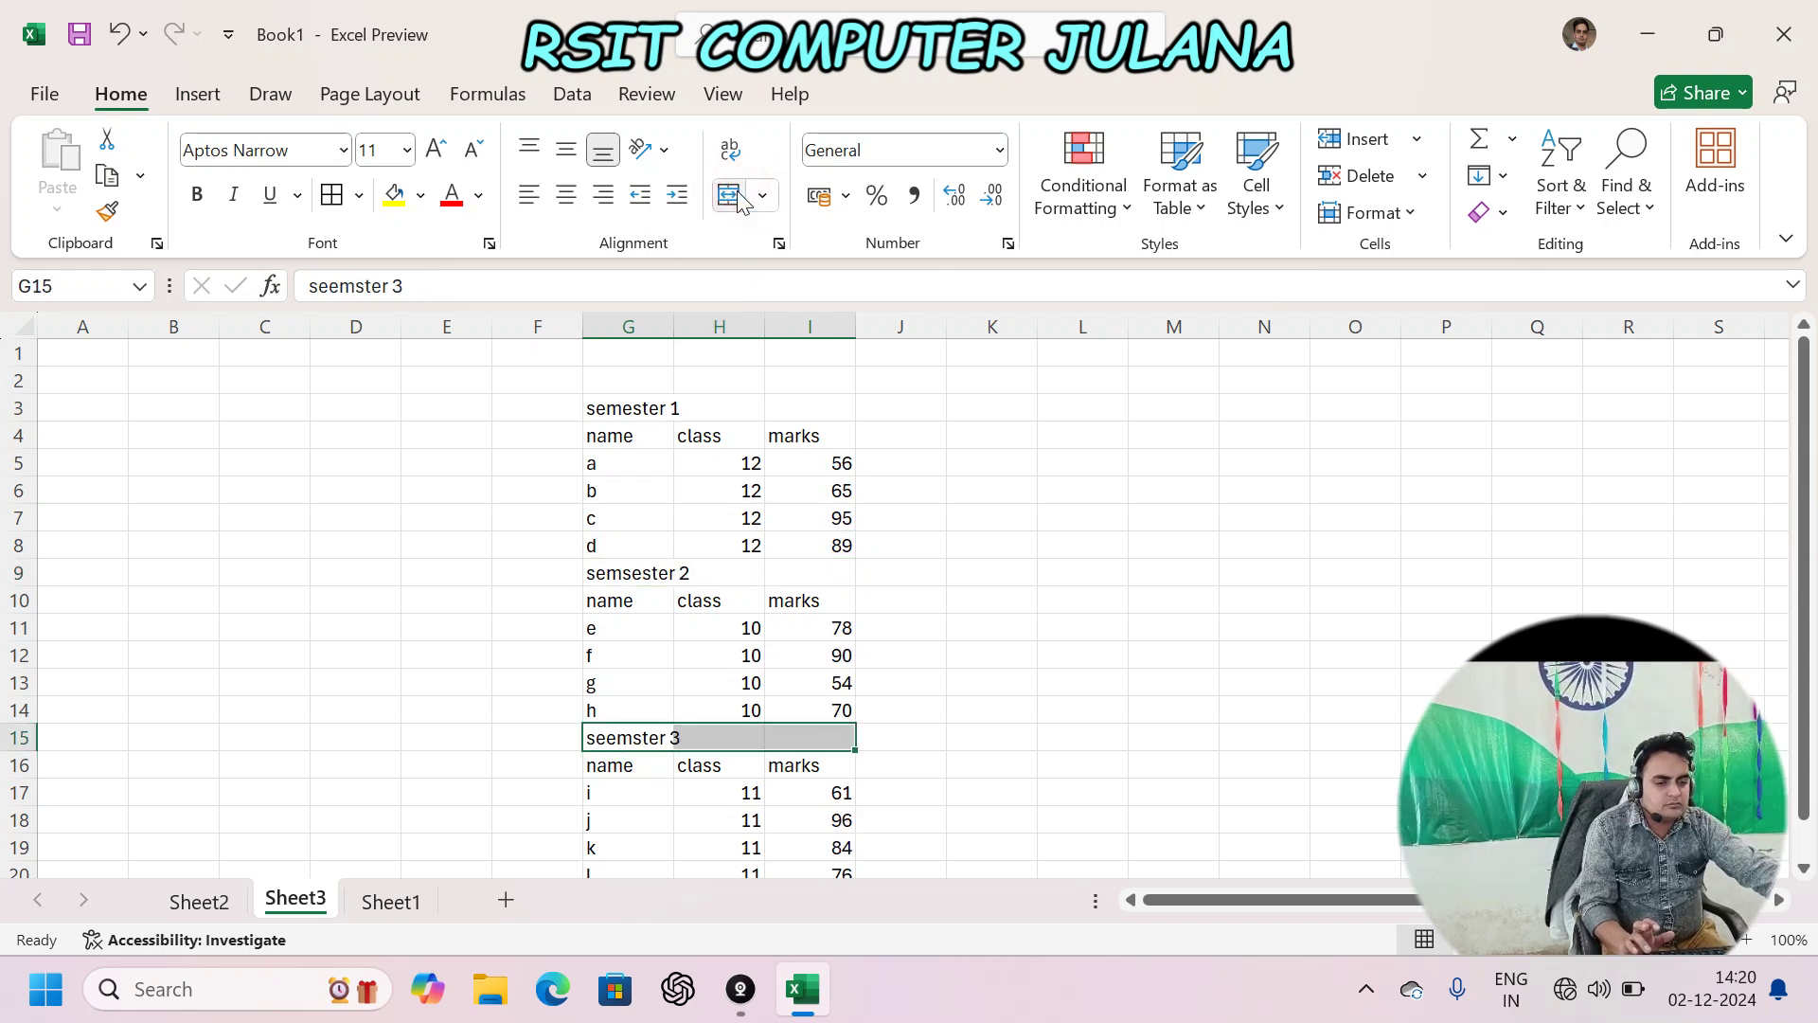
pyautogui.click(684, 550)
pyautogui.moveTo(636, 409); pyautogui.dragTo(805, 409)
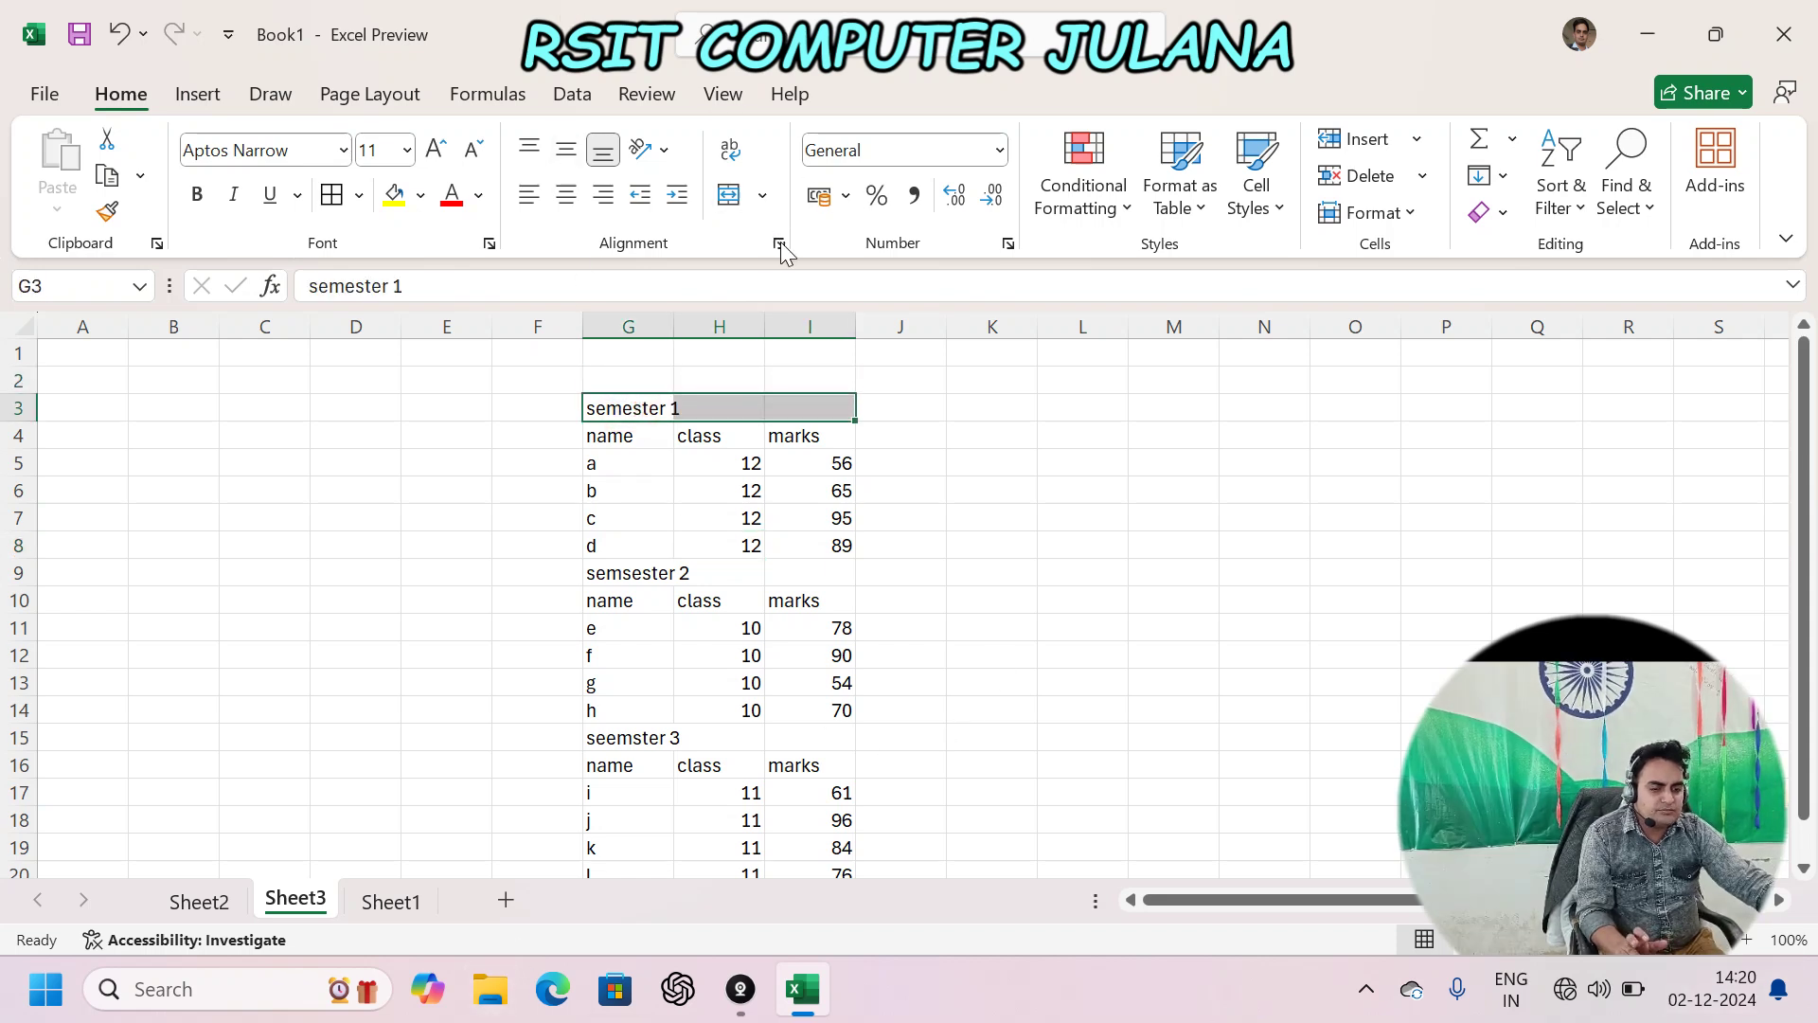
# - Centre the semester 1 title across G3:I3 with Center Across Selection
pyautogui.hotkey('ctrl', '1')
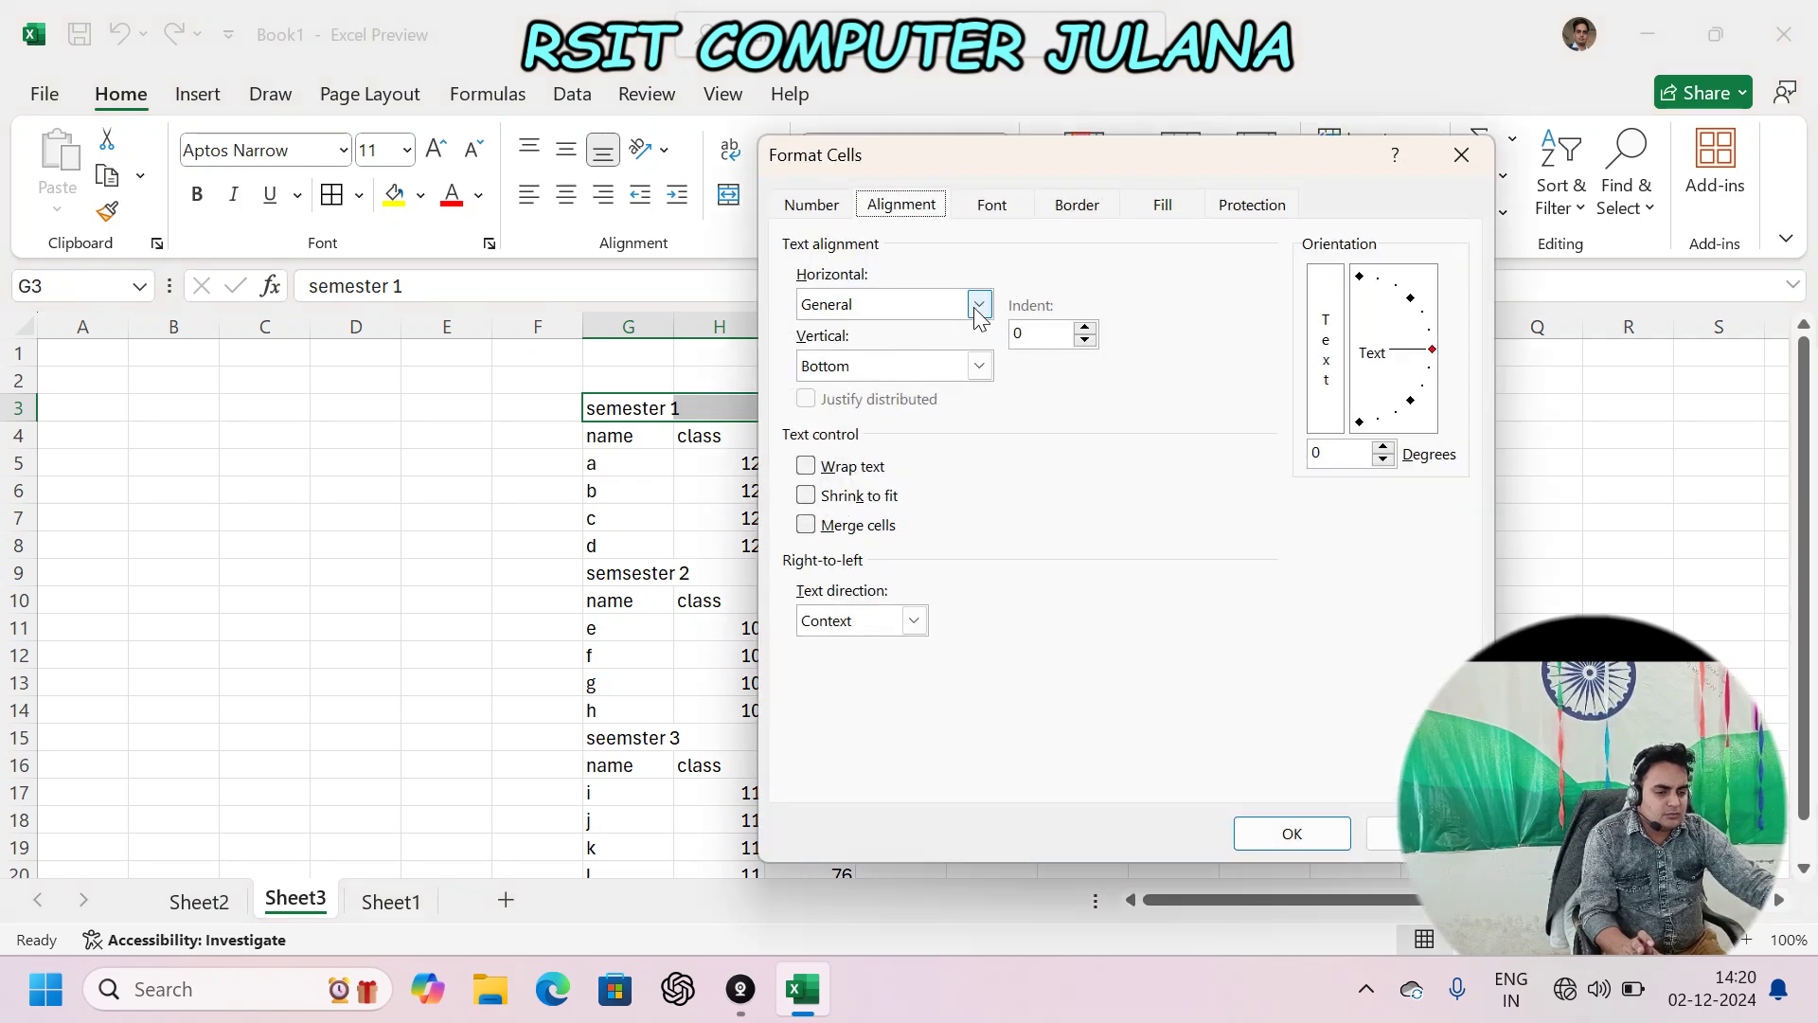
pyautogui.click(976, 304)
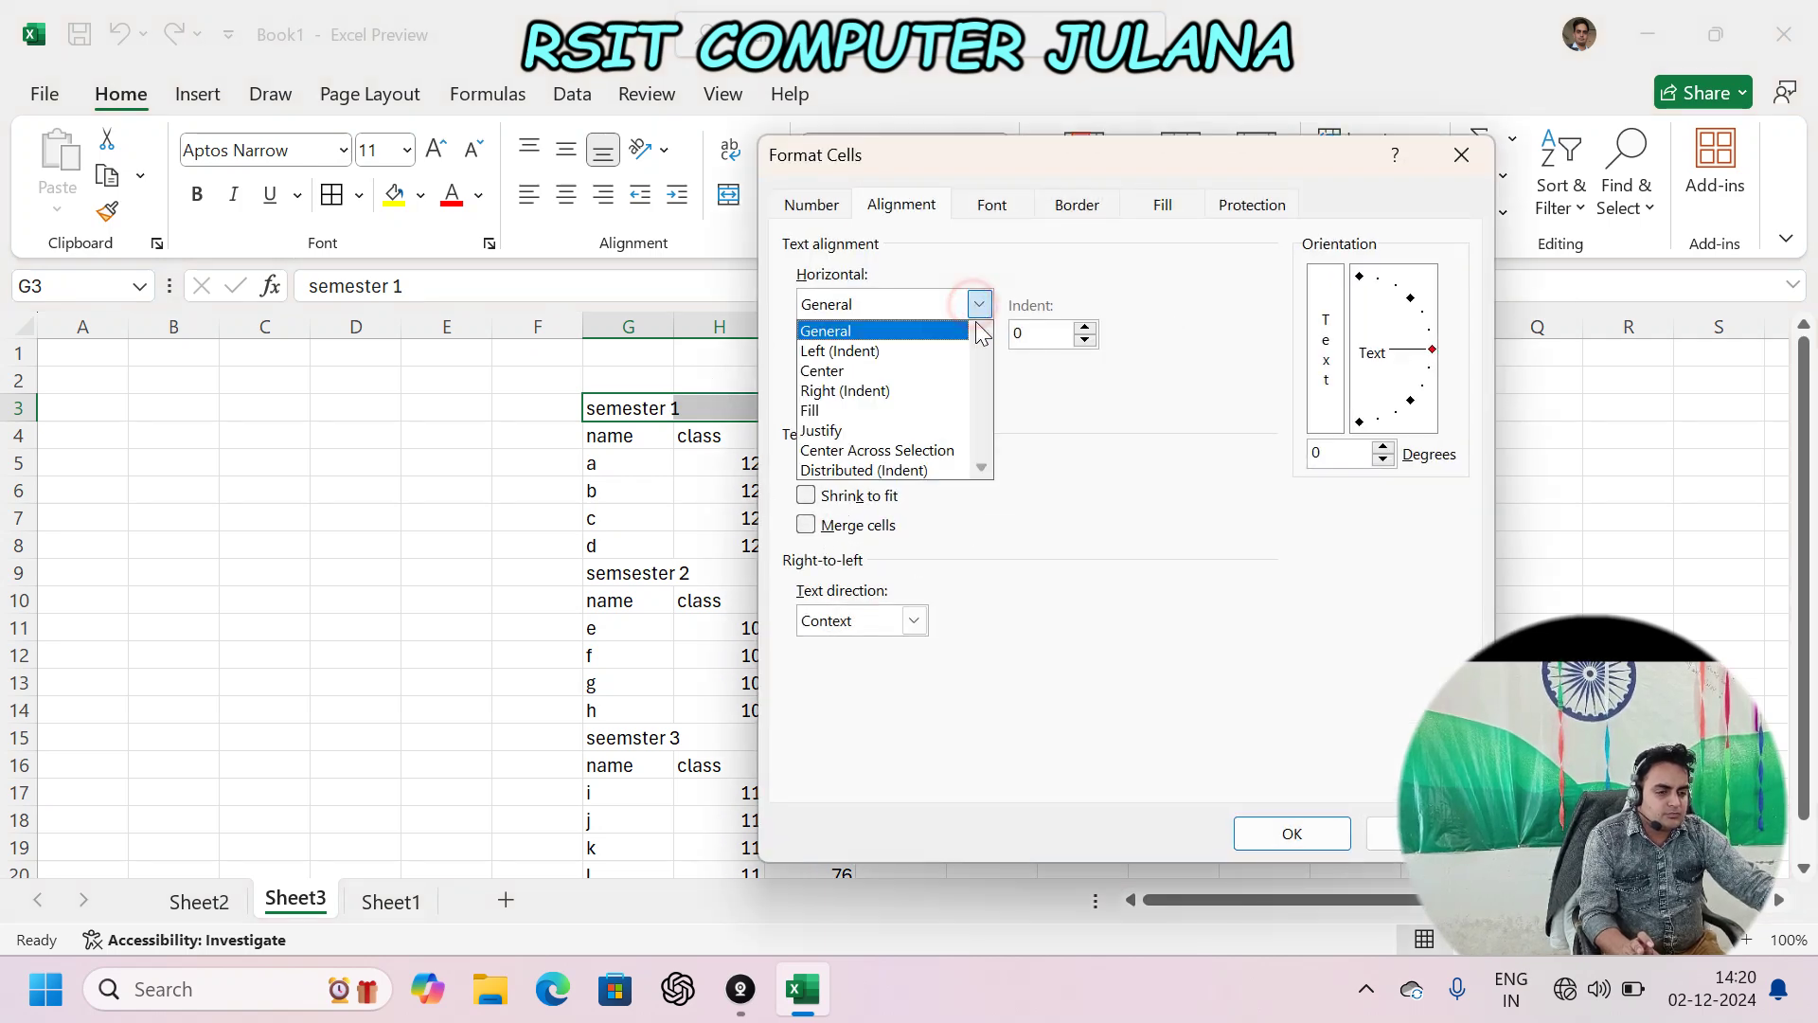
pyautogui.click(852, 451)
pyautogui.click(1288, 834)
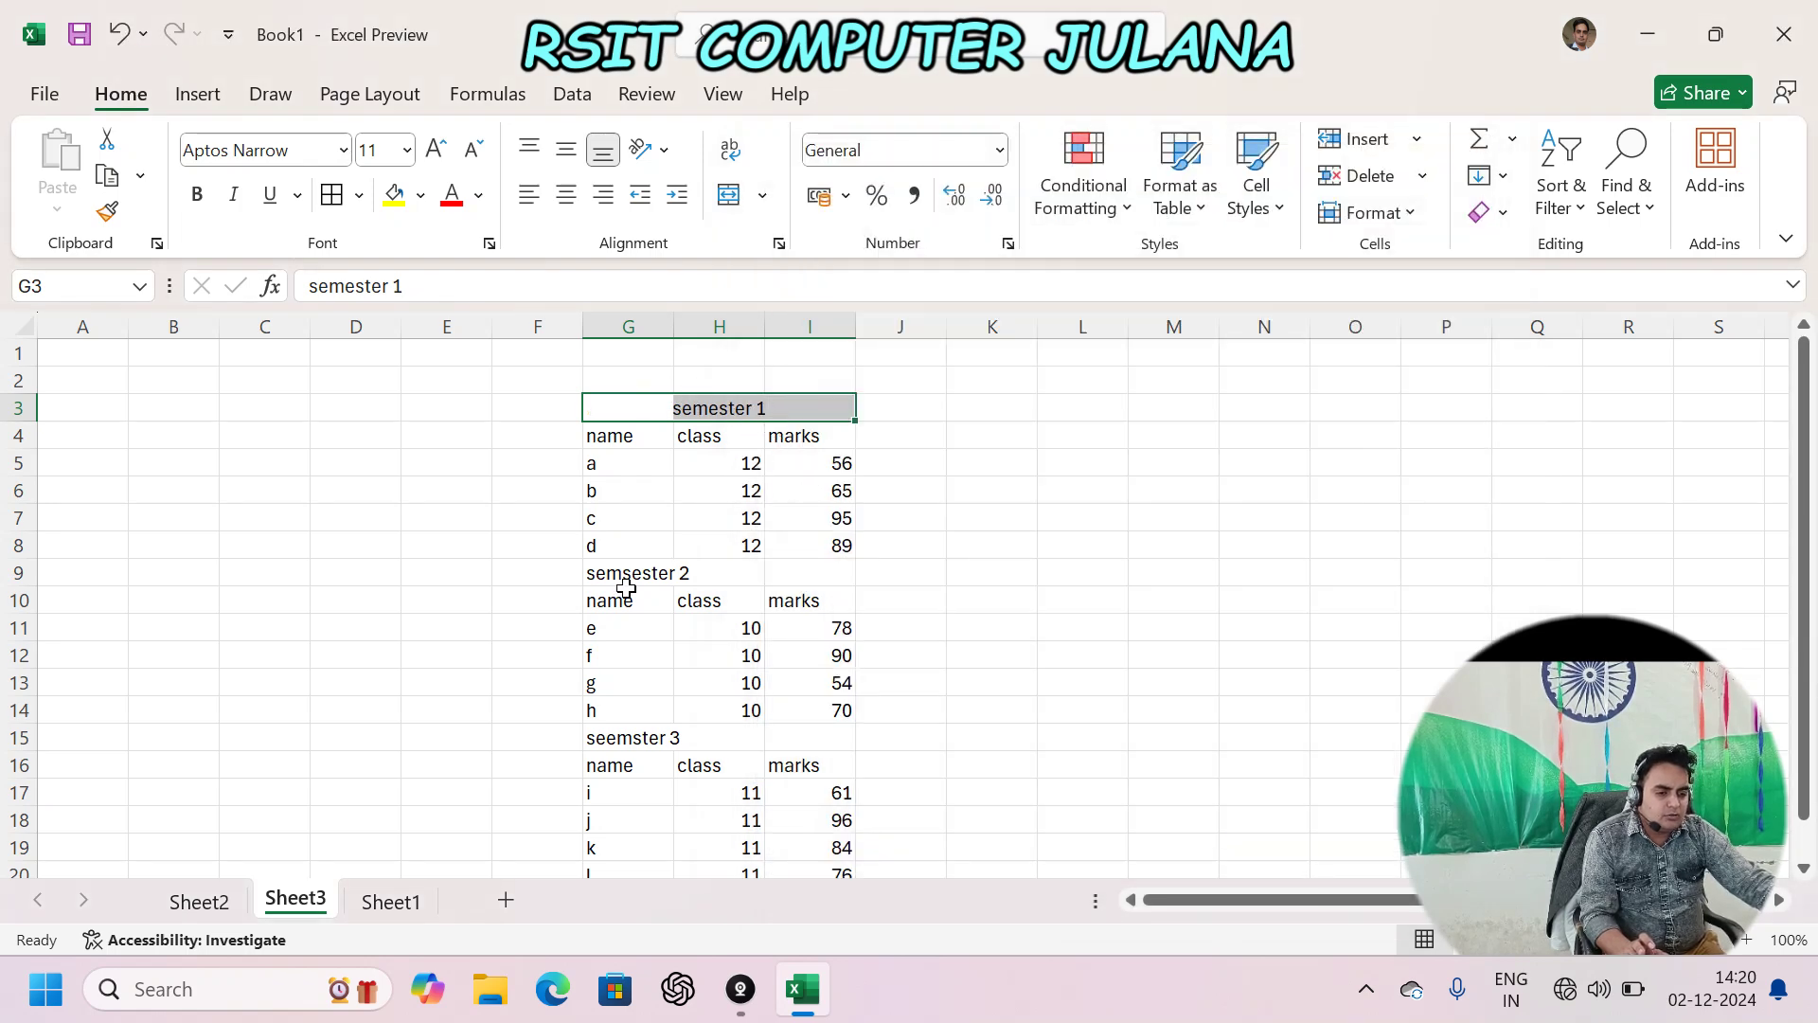
# - Apply Center Across Selection to the G9:I9 and G15:I15 titles together
pyautogui.moveTo(622, 573); pyautogui.dragTo(833, 580)
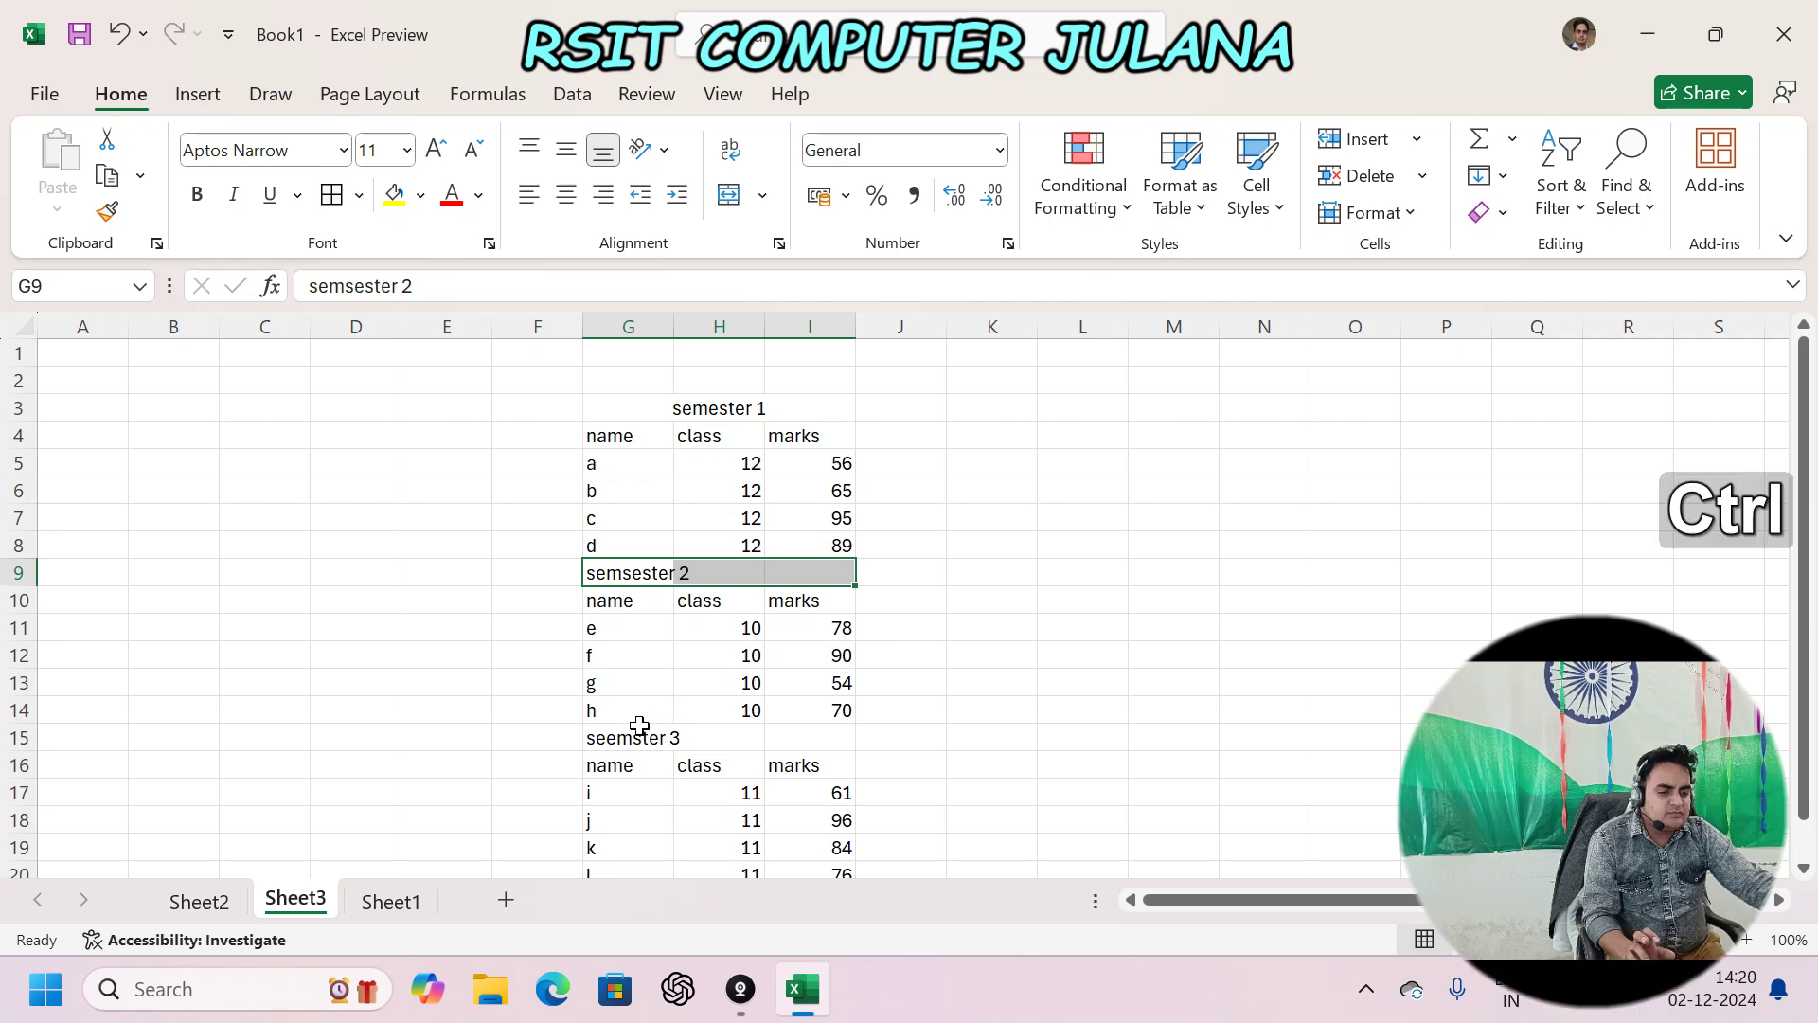
pyautogui.moveTo(736, 737); pyautogui.dragTo(832, 737)
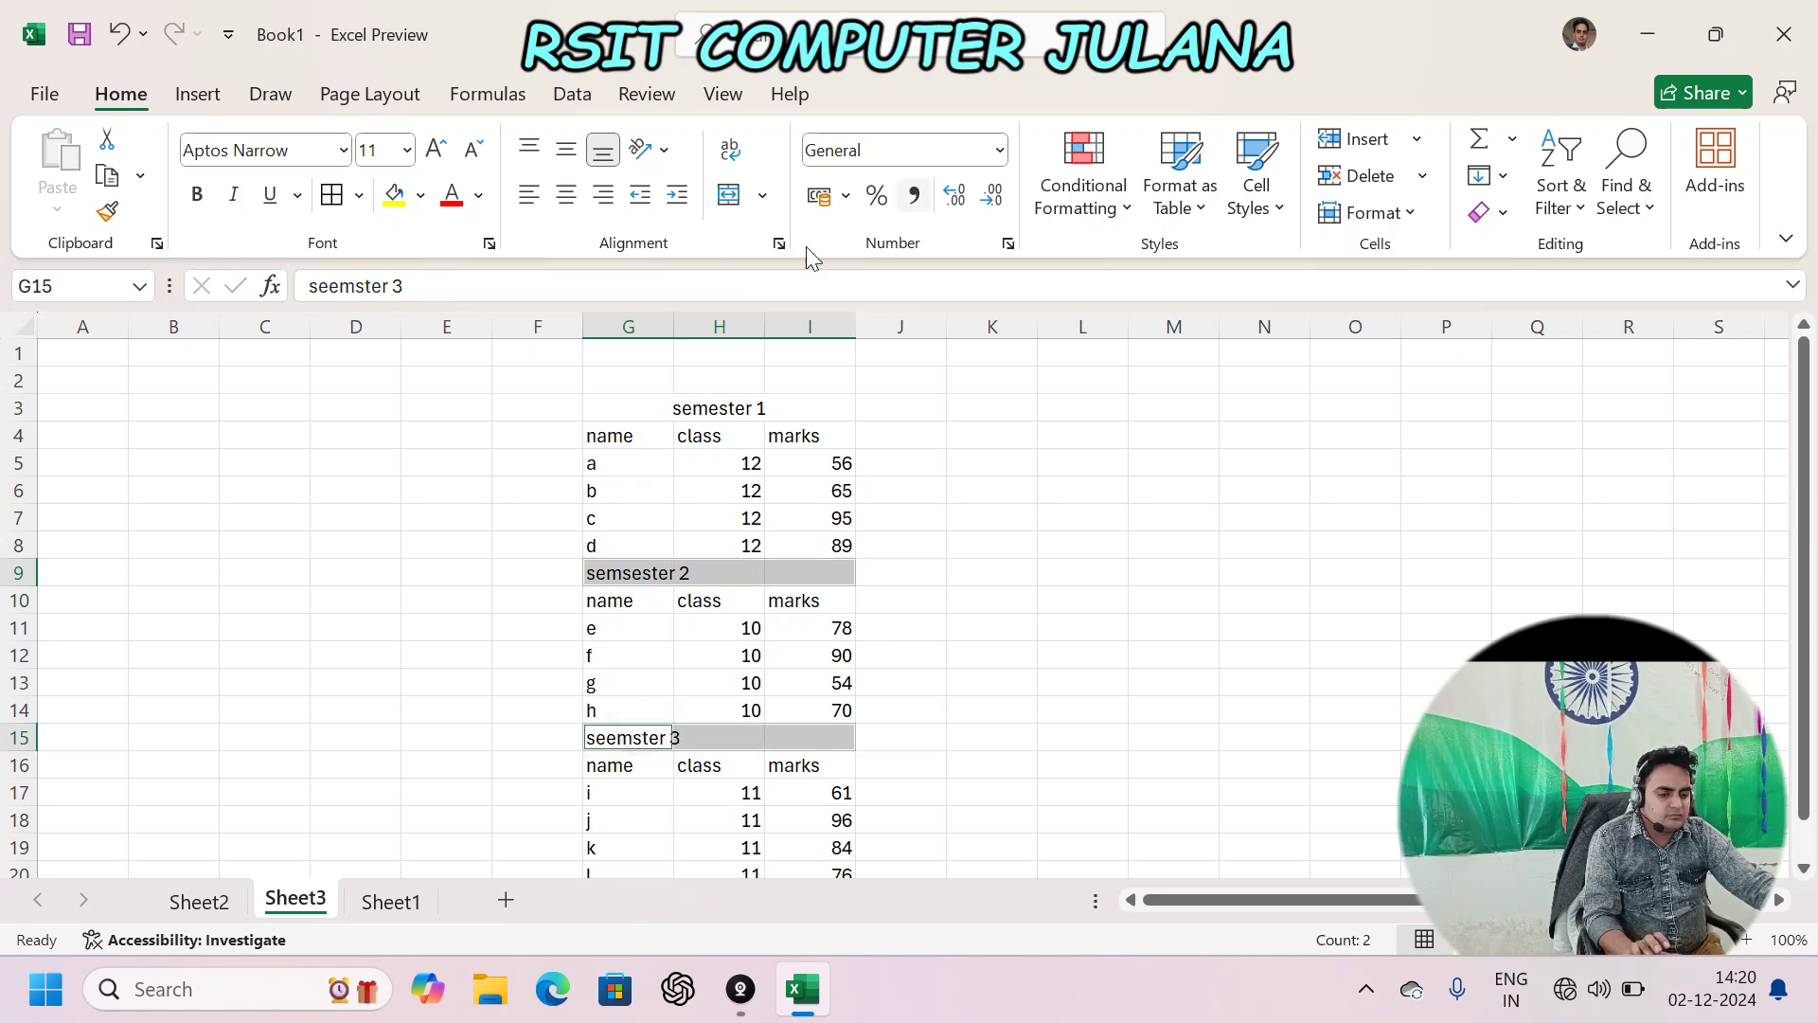
pyautogui.click(778, 244)
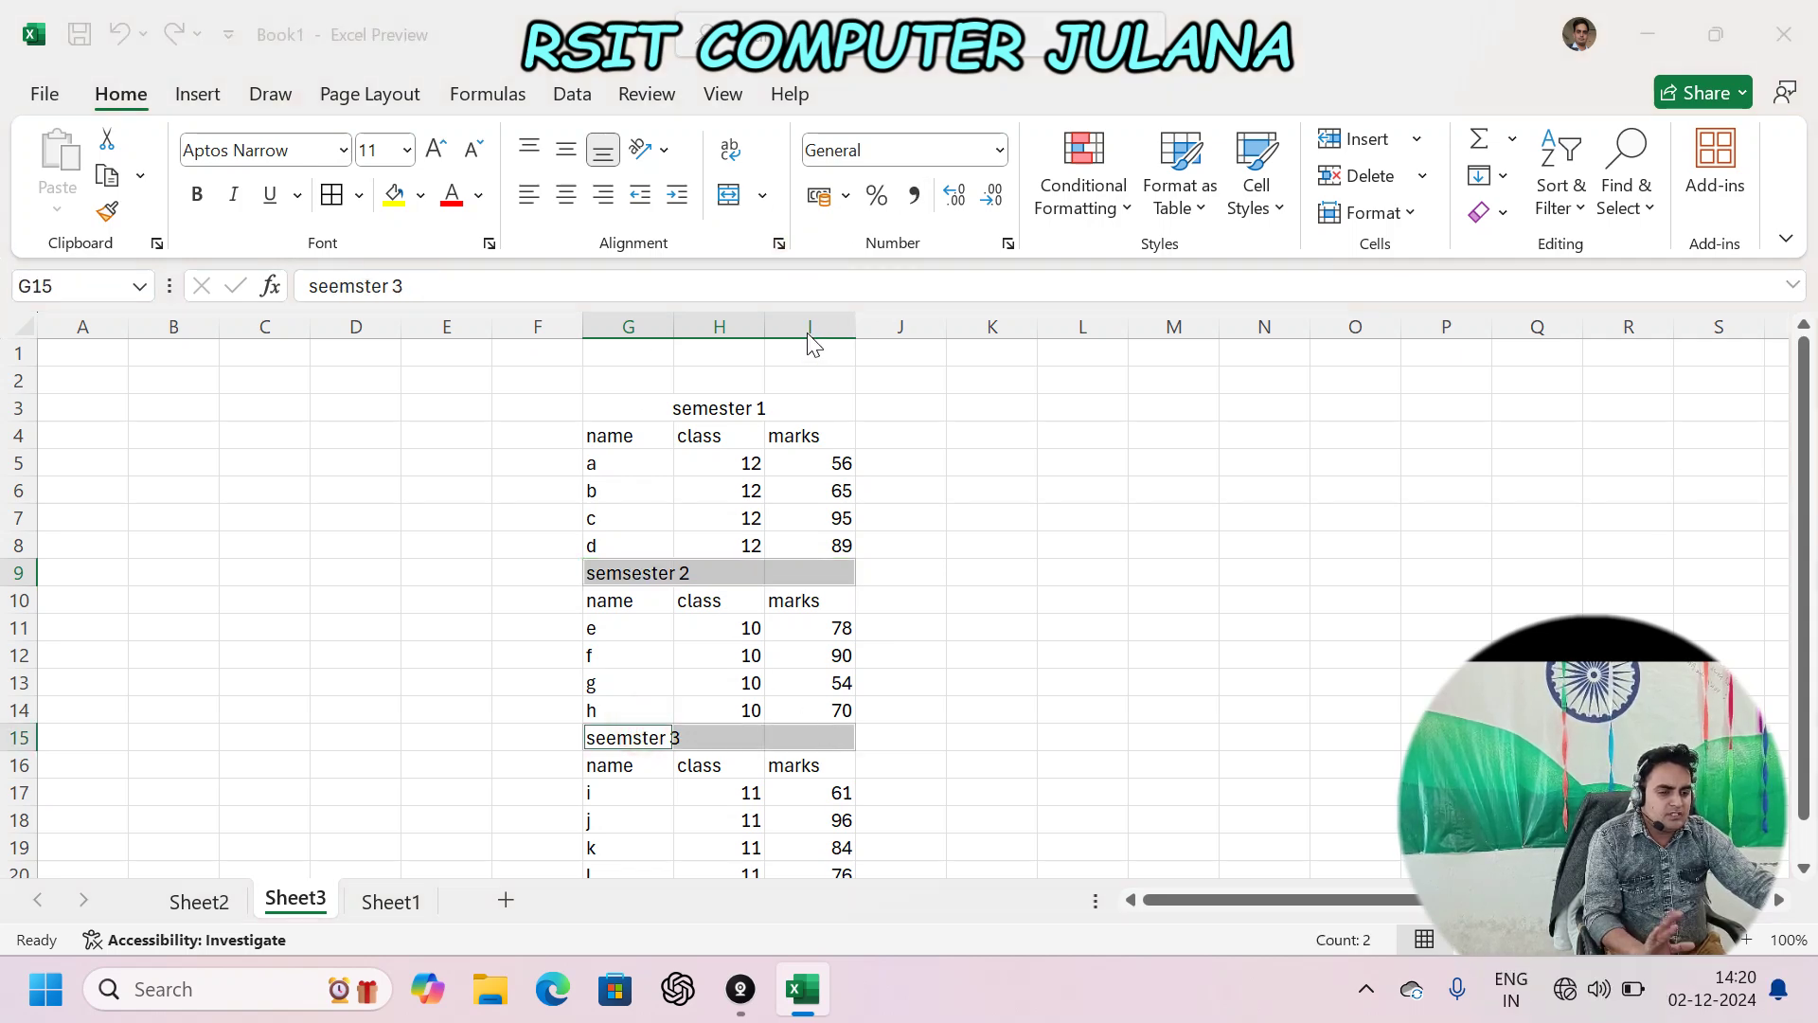
pyautogui.click(981, 304)
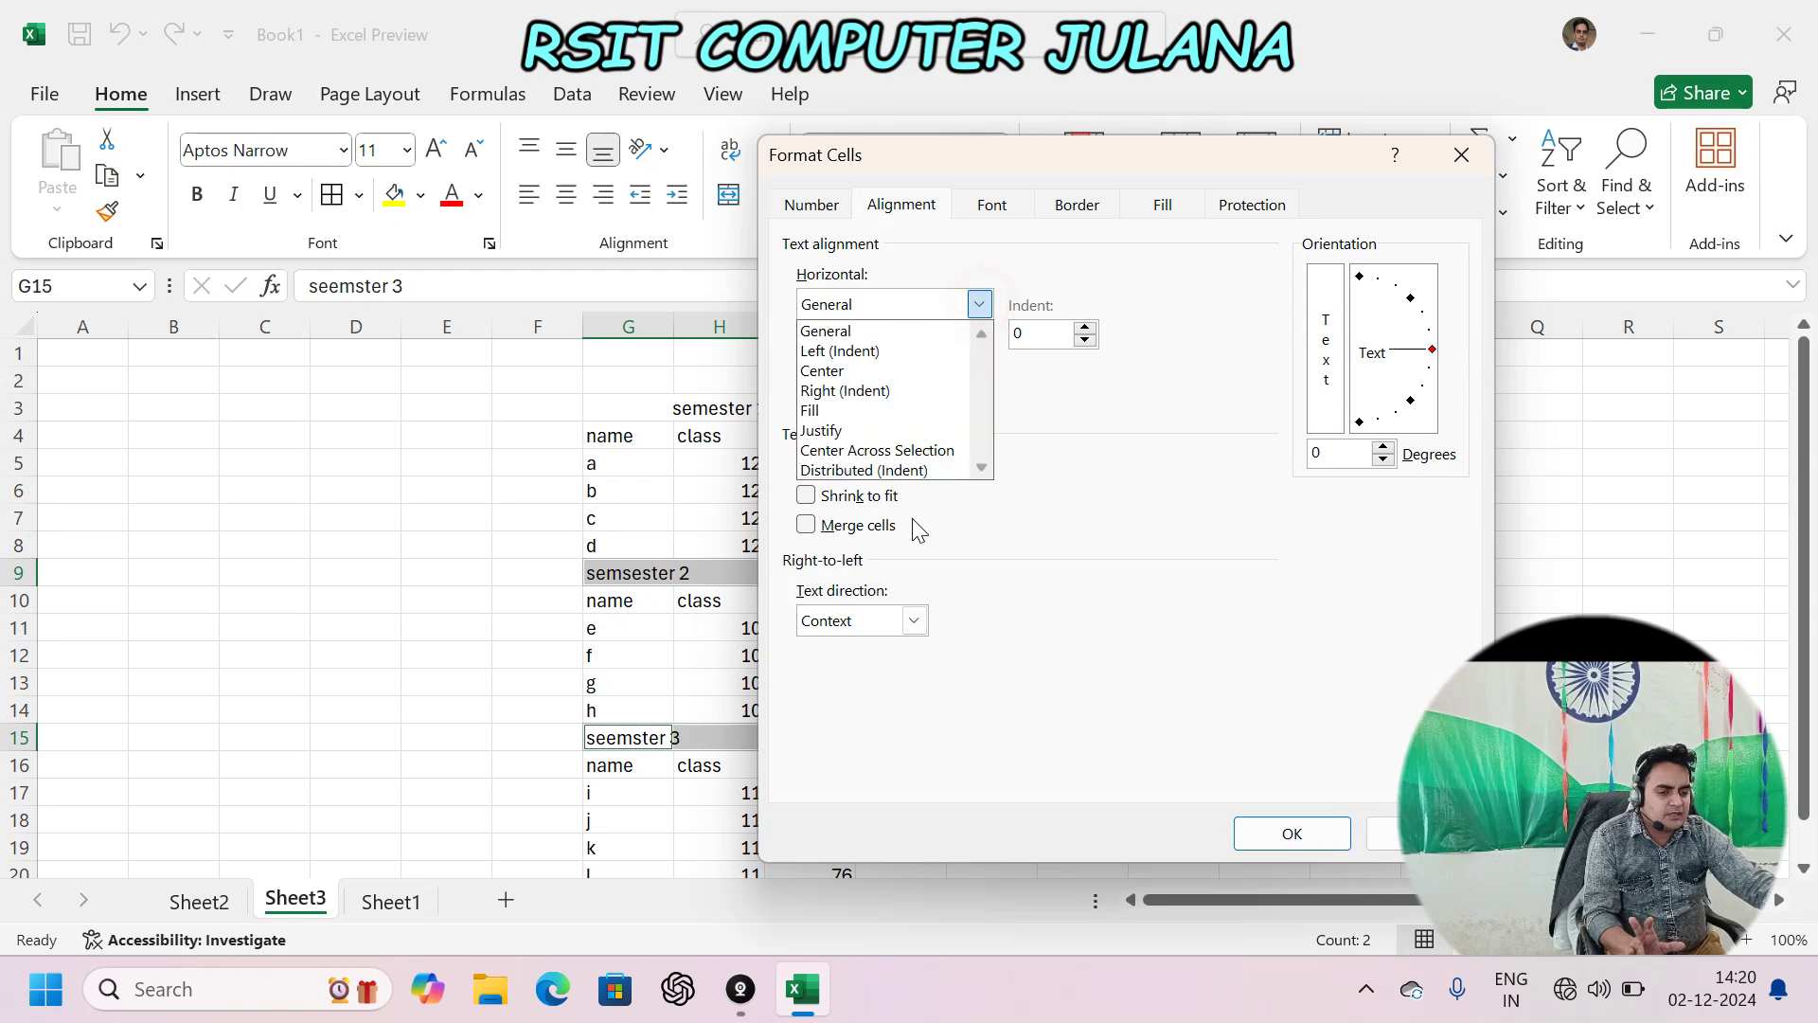
pyautogui.click(915, 452)
pyautogui.click(1292, 834)
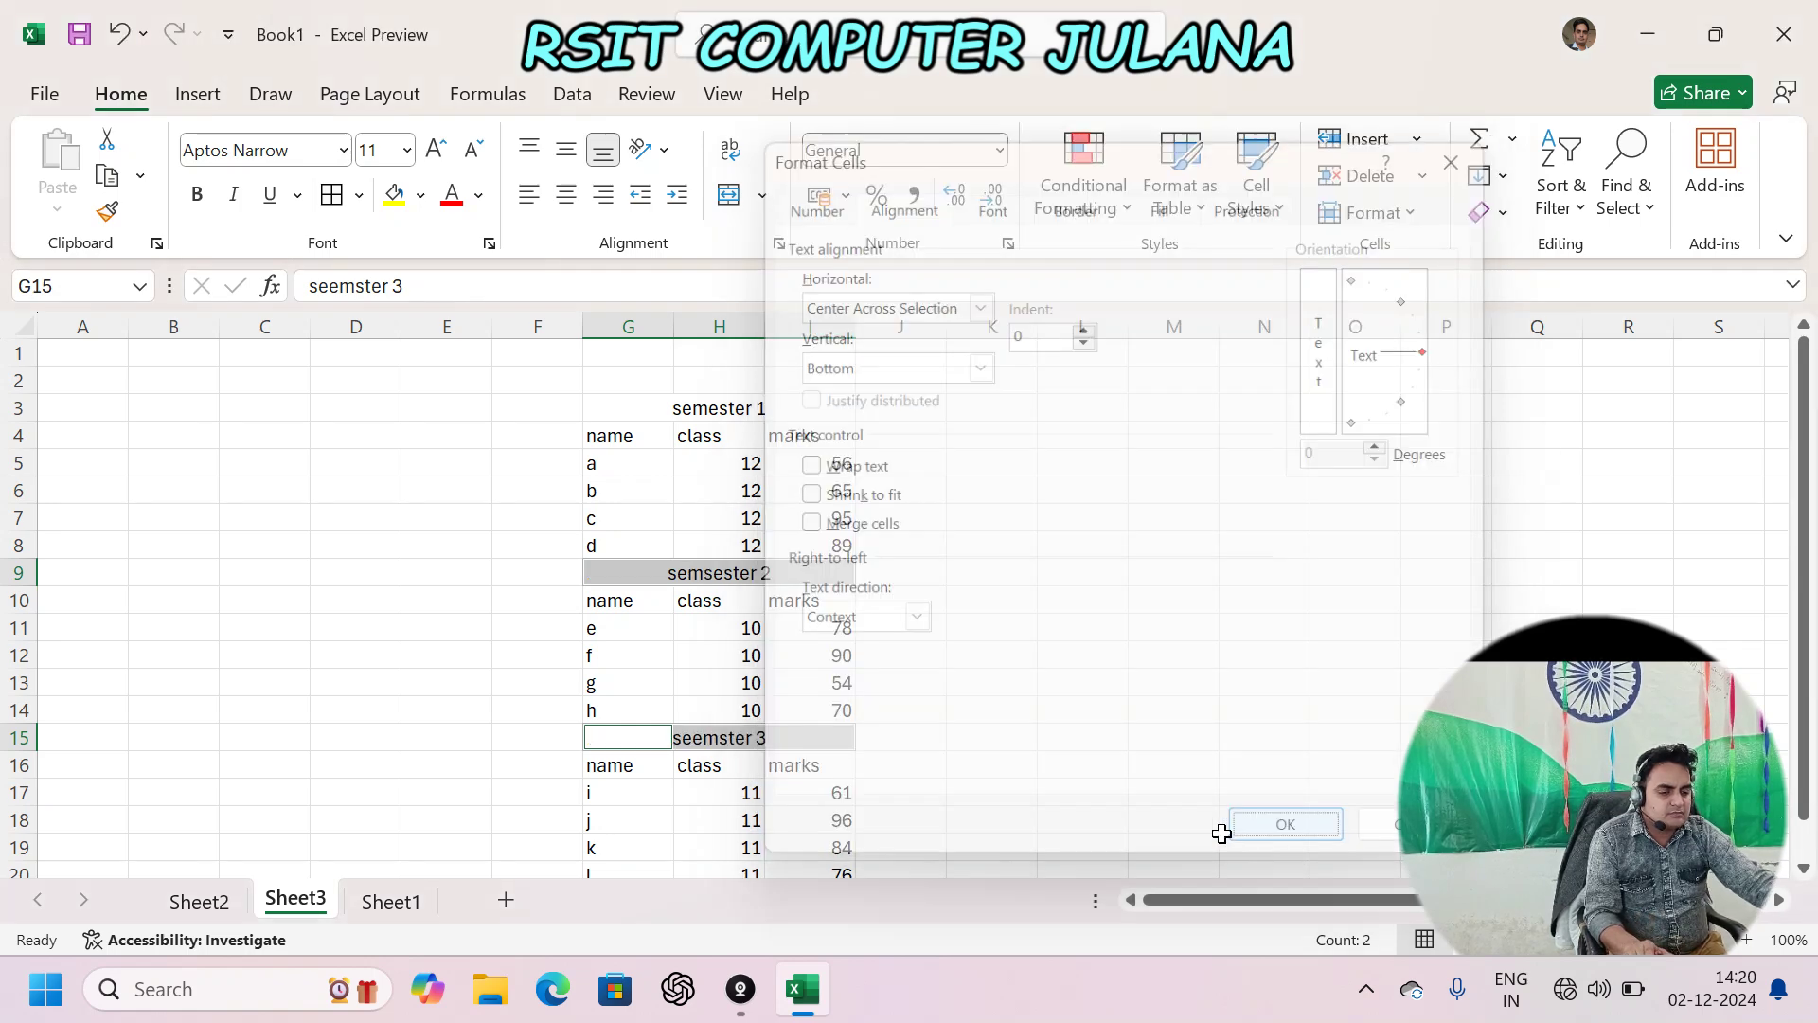
pyautogui.click(788, 604)
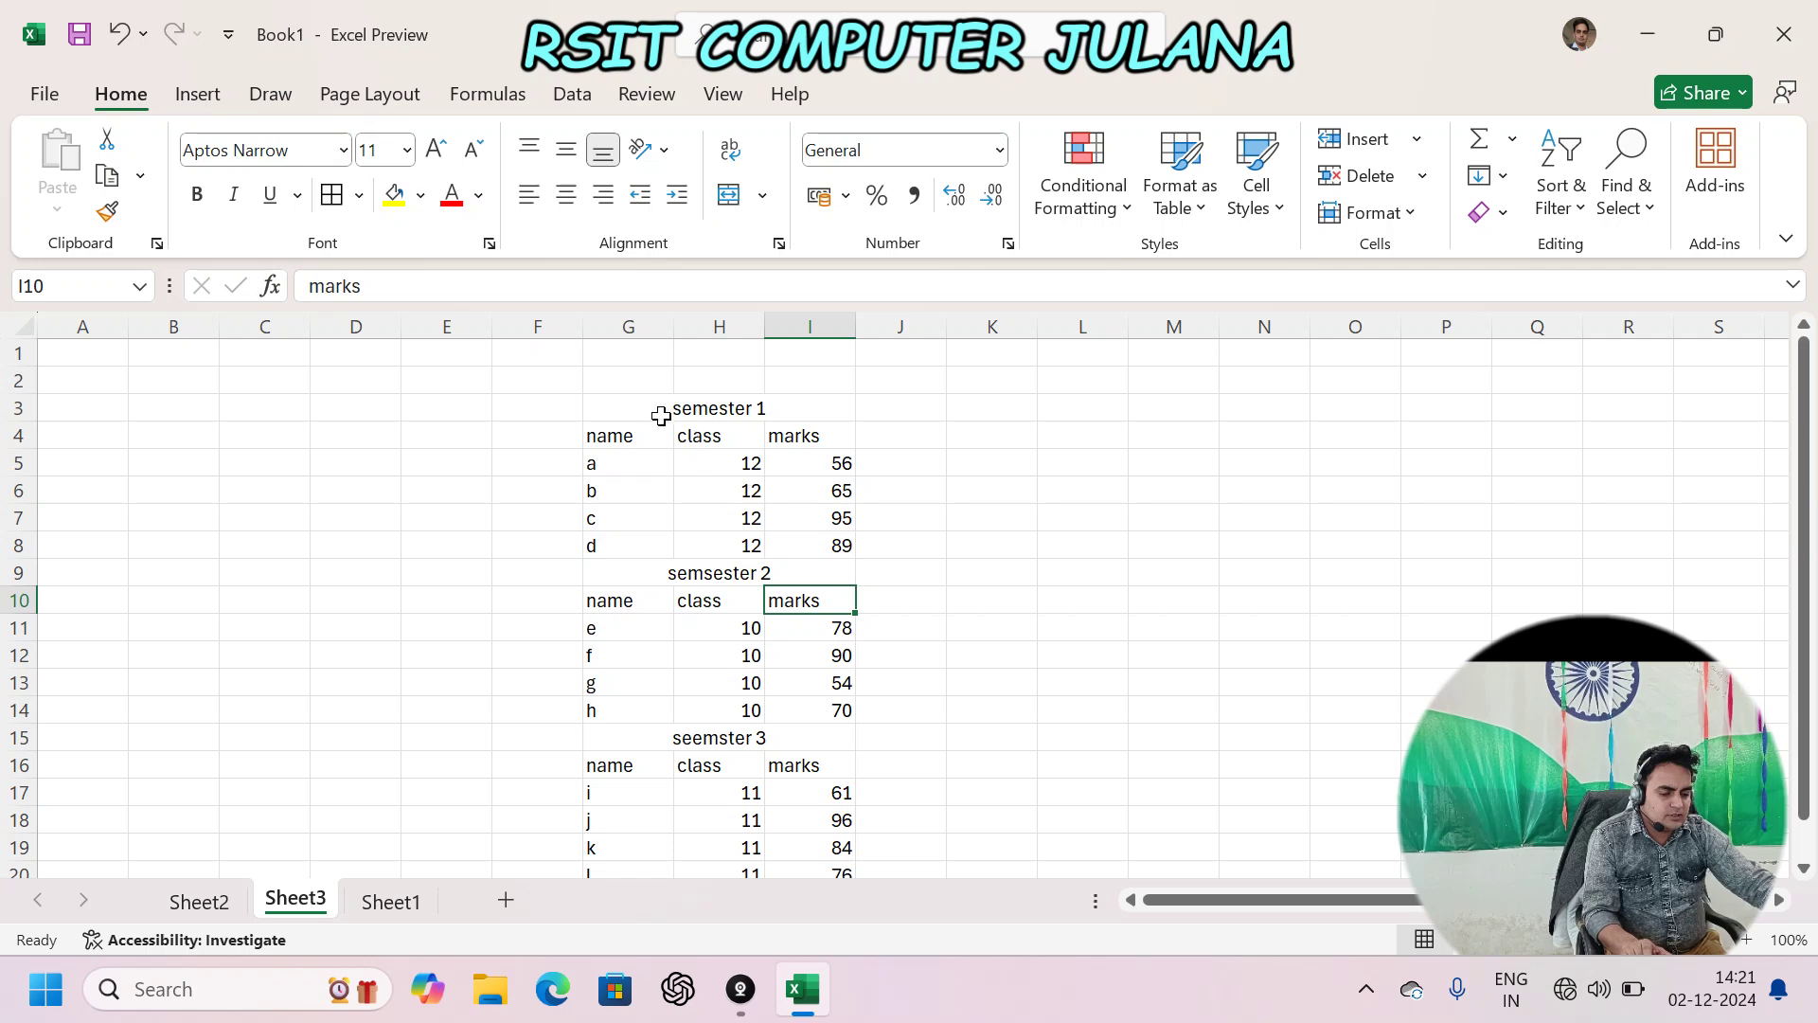
pyautogui.click(661, 415)
pyautogui.click(748, 407)
pyautogui.click(727, 570)
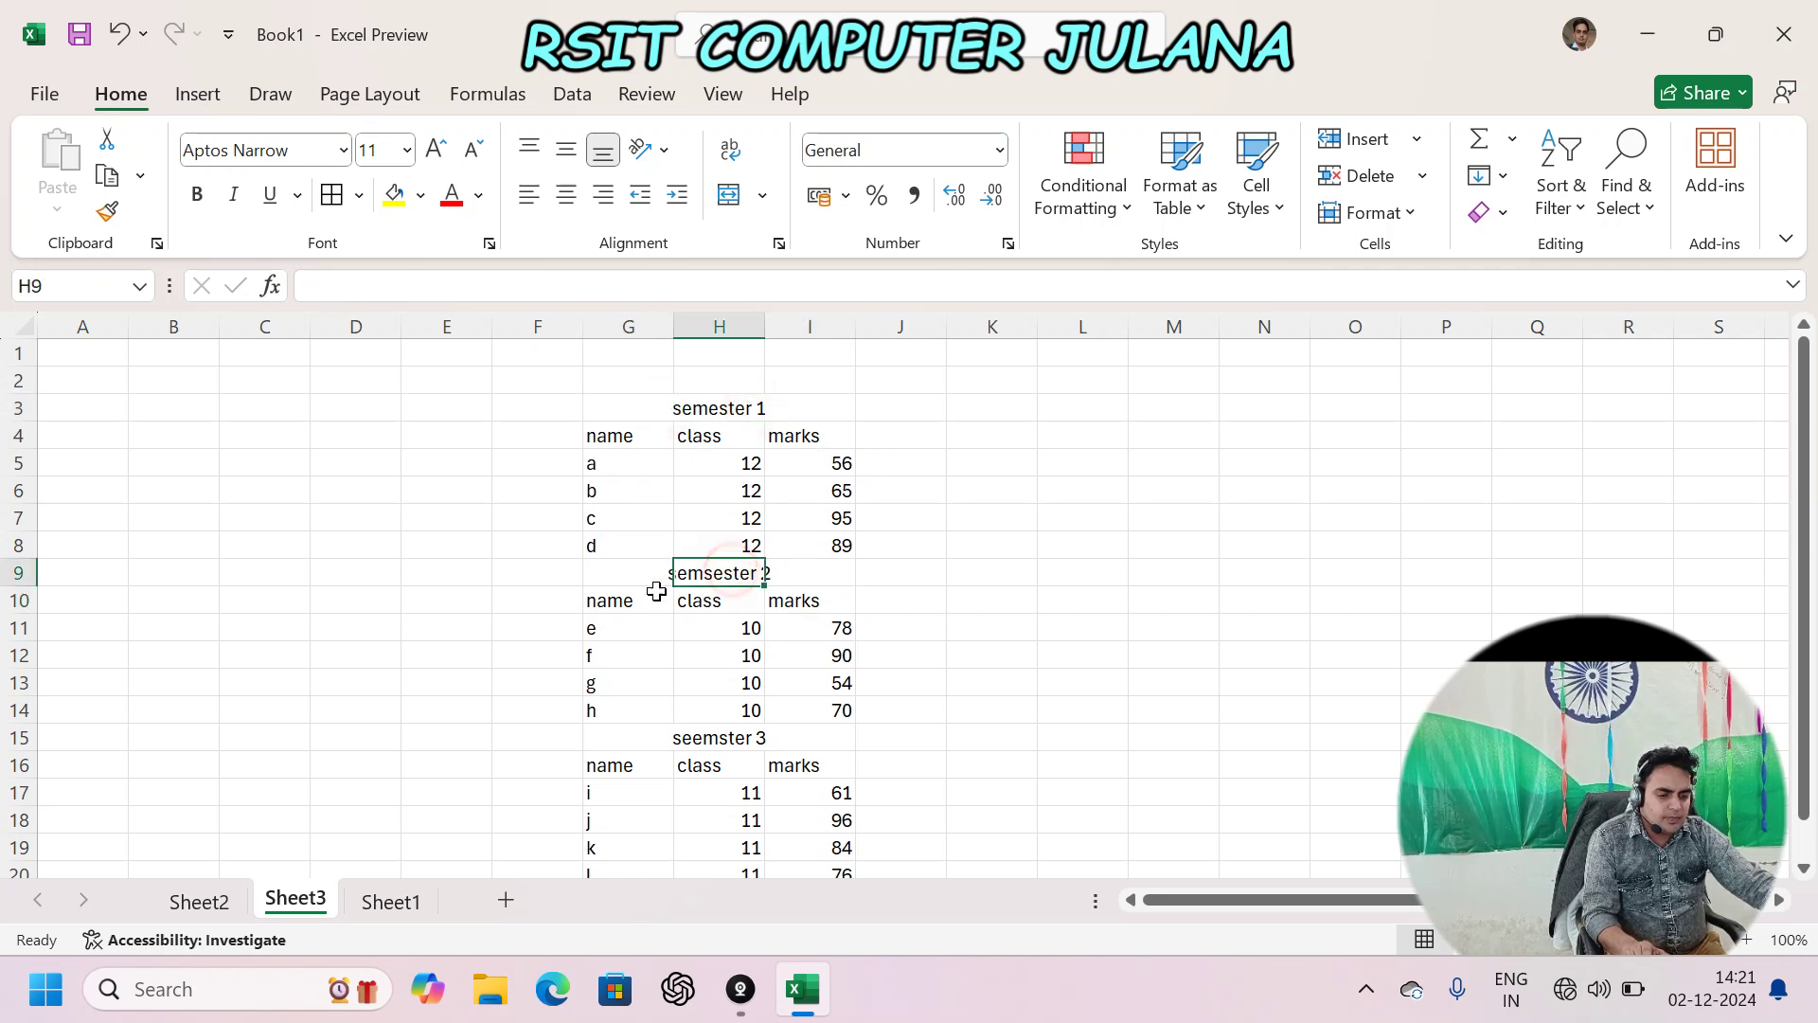
pyautogui.moveTo(626, 412); pyautogui.dragTo(719, 358)
pyautogui.click(828, 378)
pyautogui.moveTo(840, 674); pyautogui.dragTo(833, 852)
pyautogui.click(941, 552)
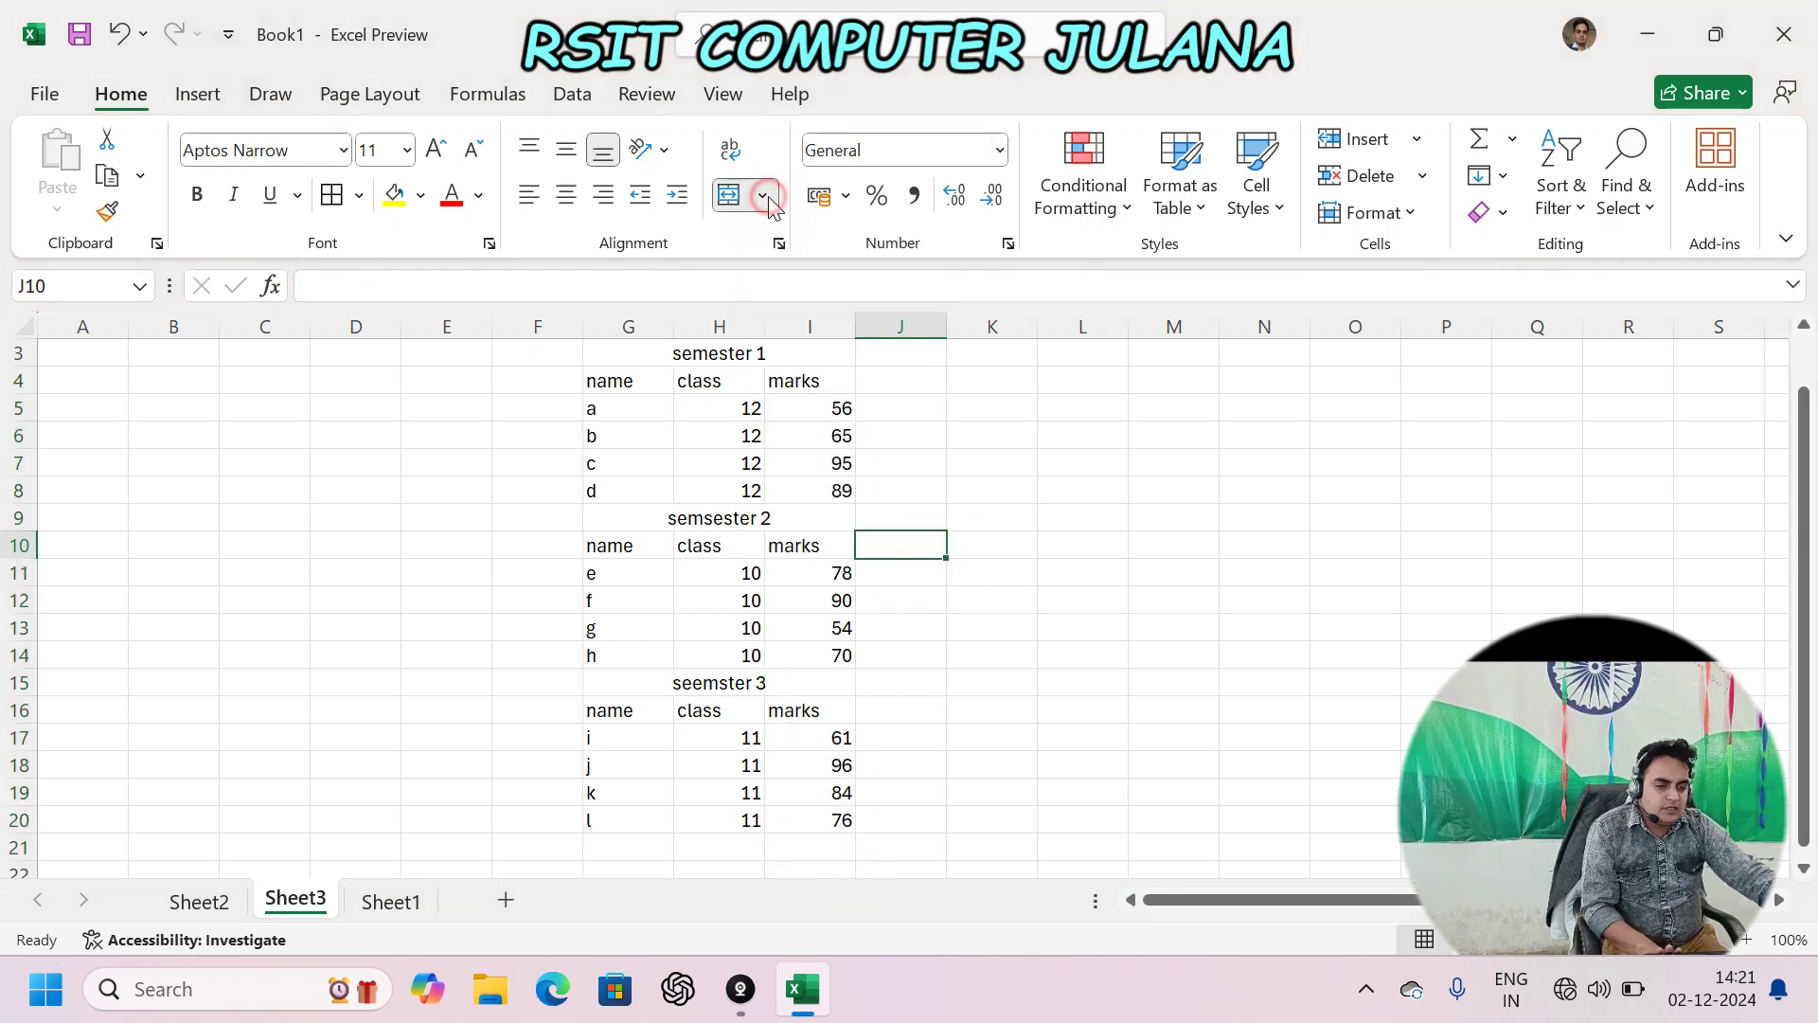
pyautogui.press('Escape')
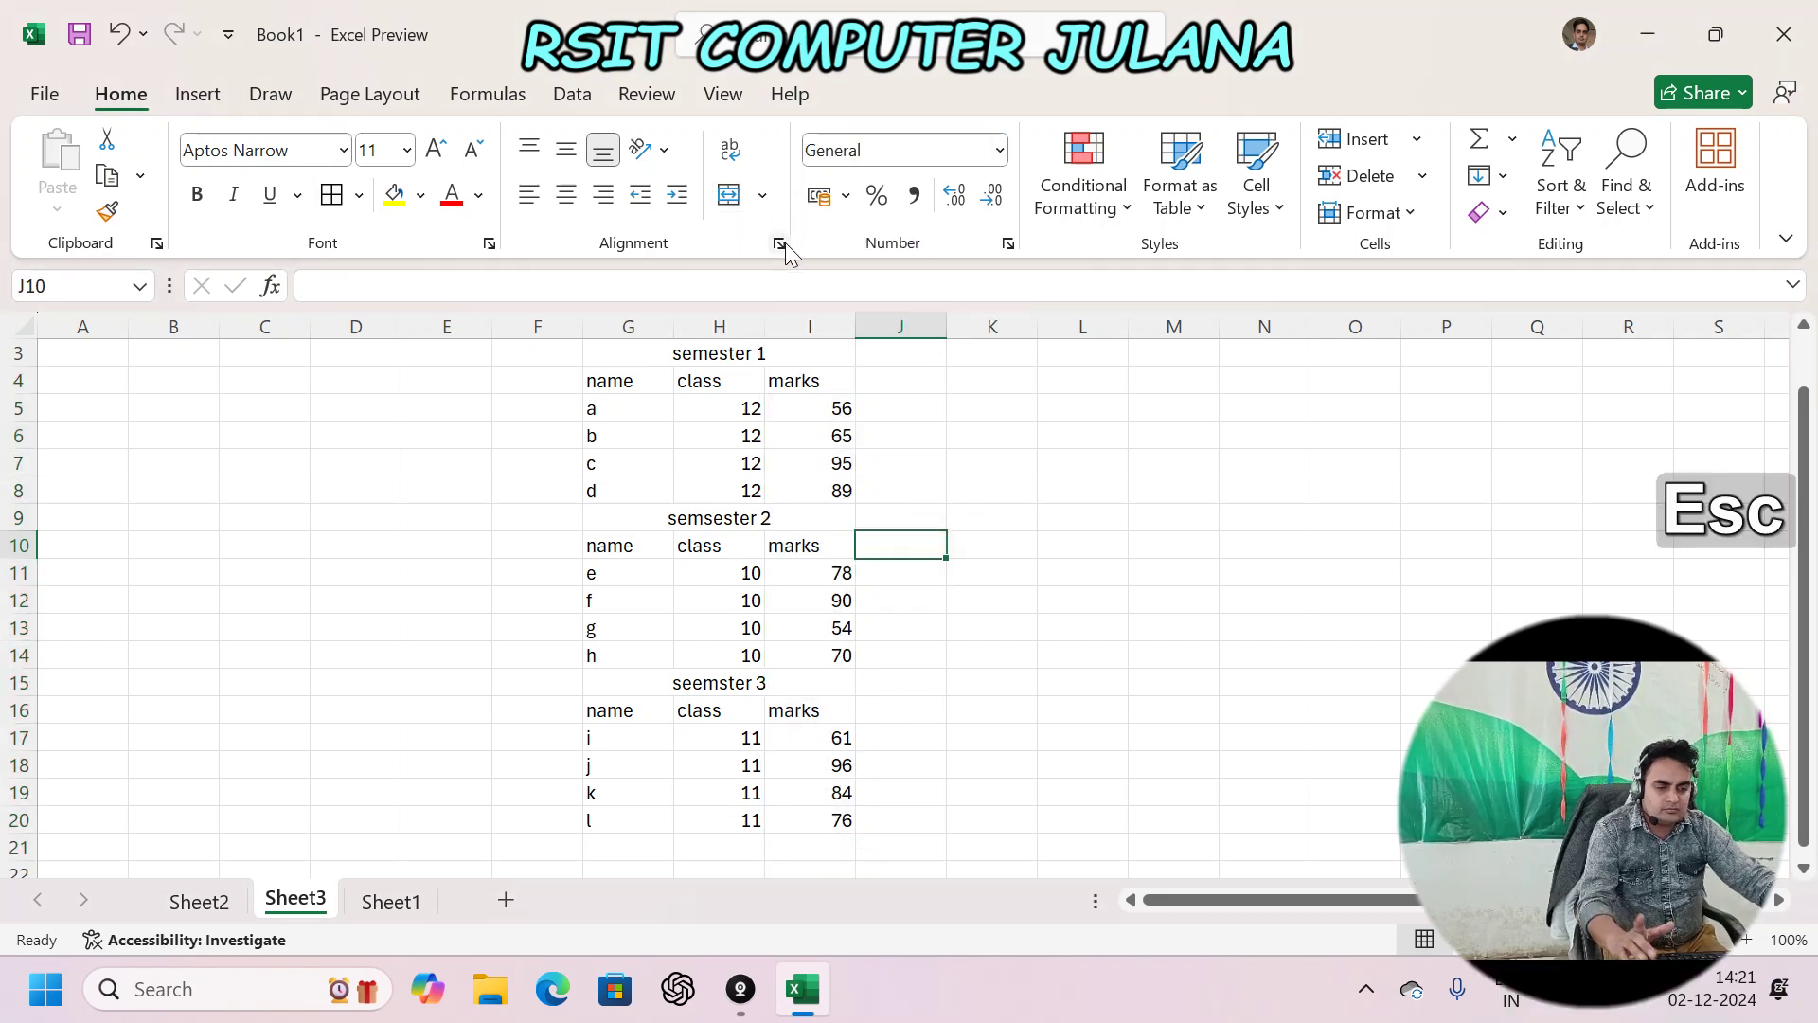
pyautogui.hotkey('ctrl', '1')
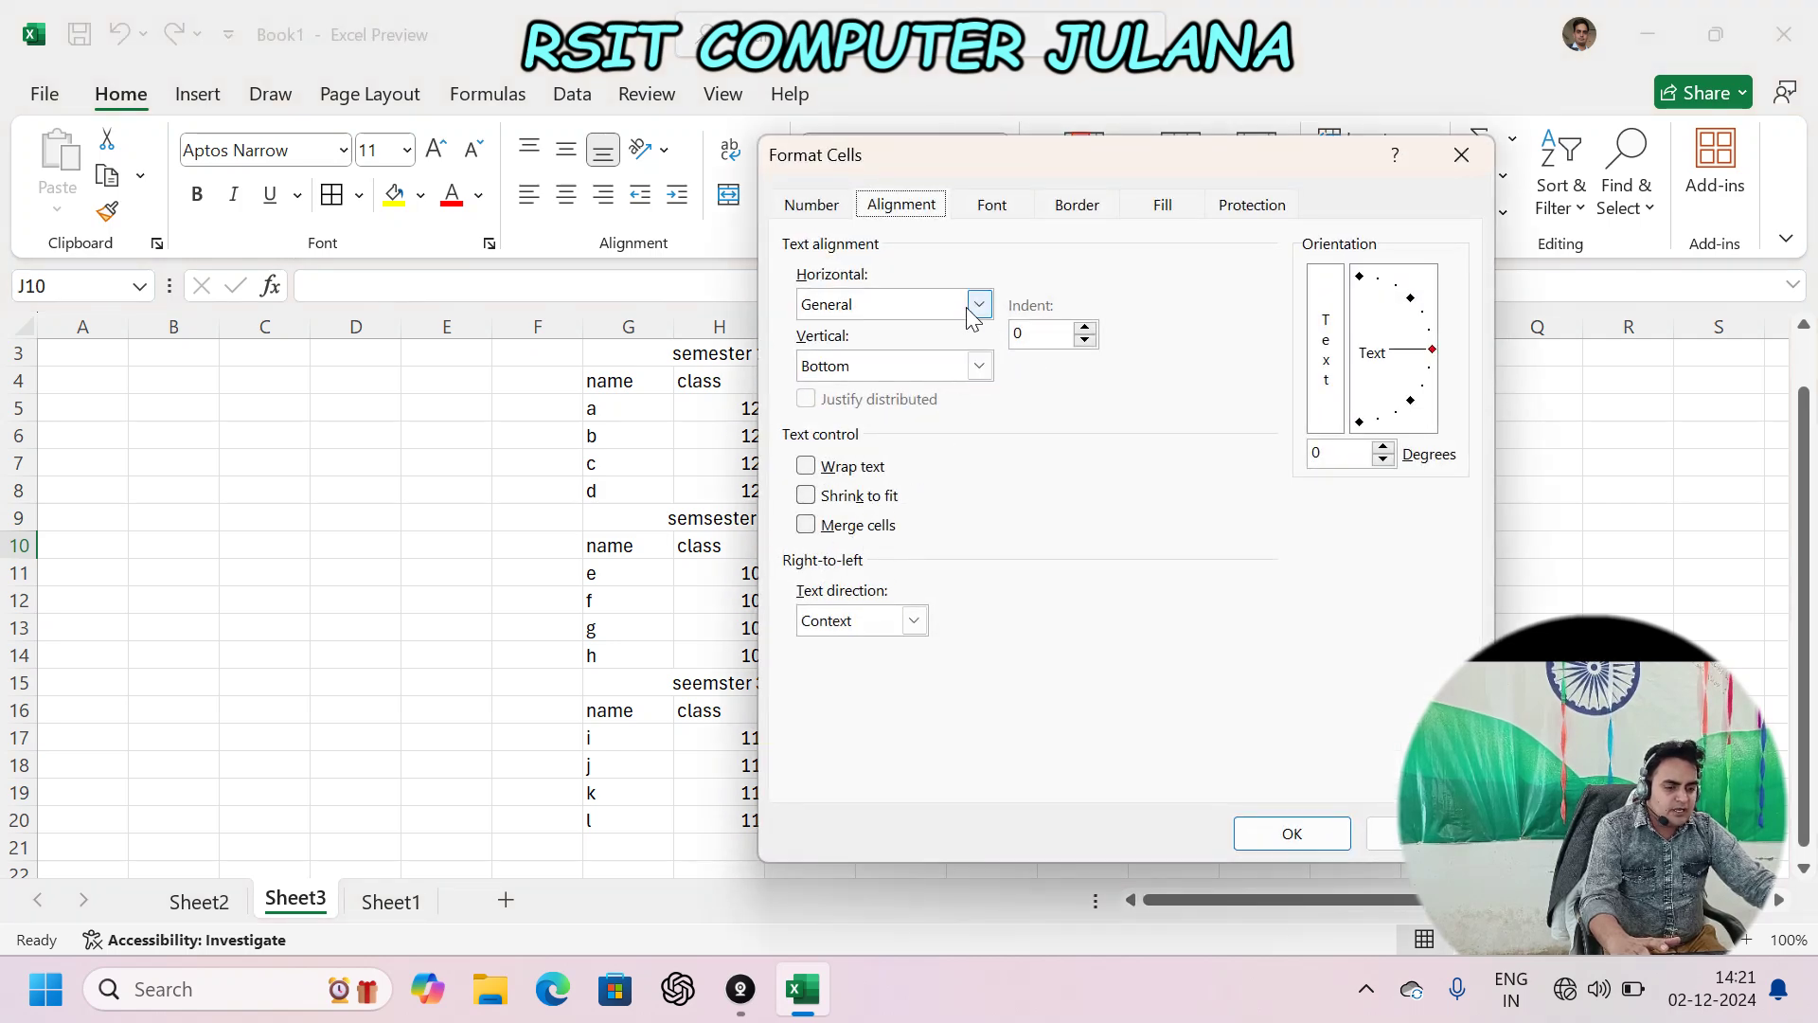
pyautogui.click(1395, 833)
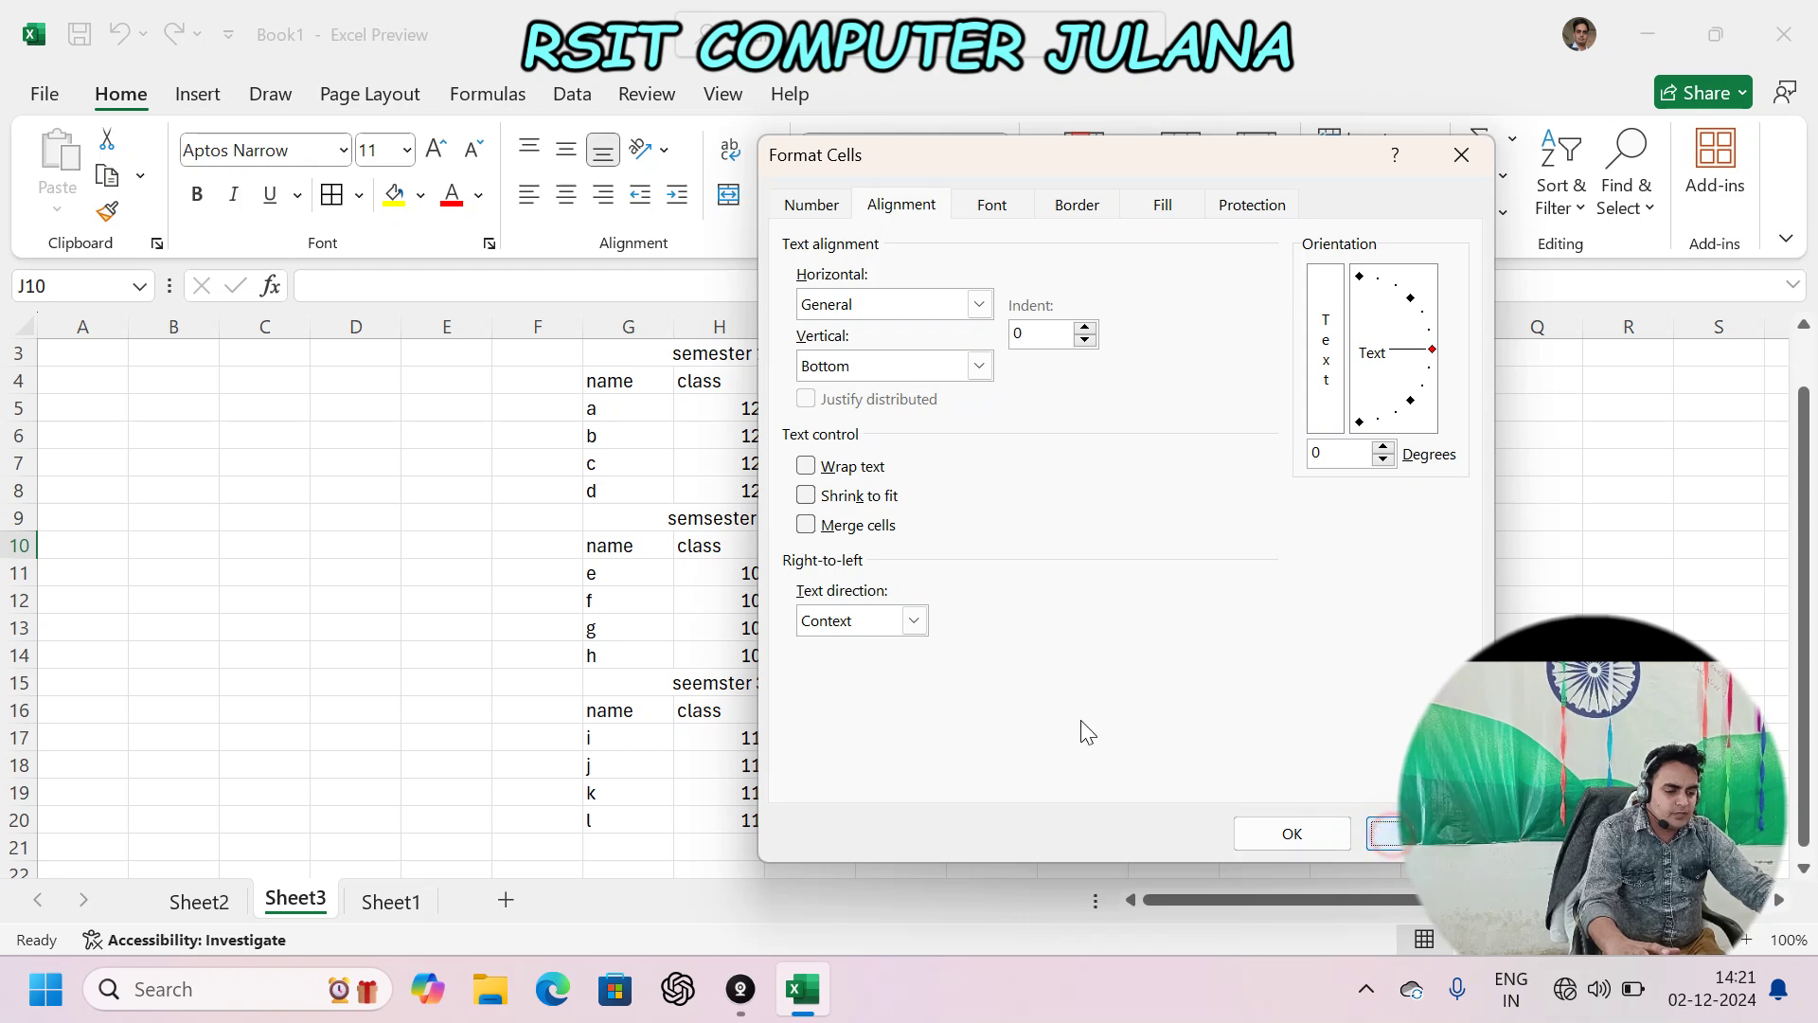
pyautogui.click(1069, 490)
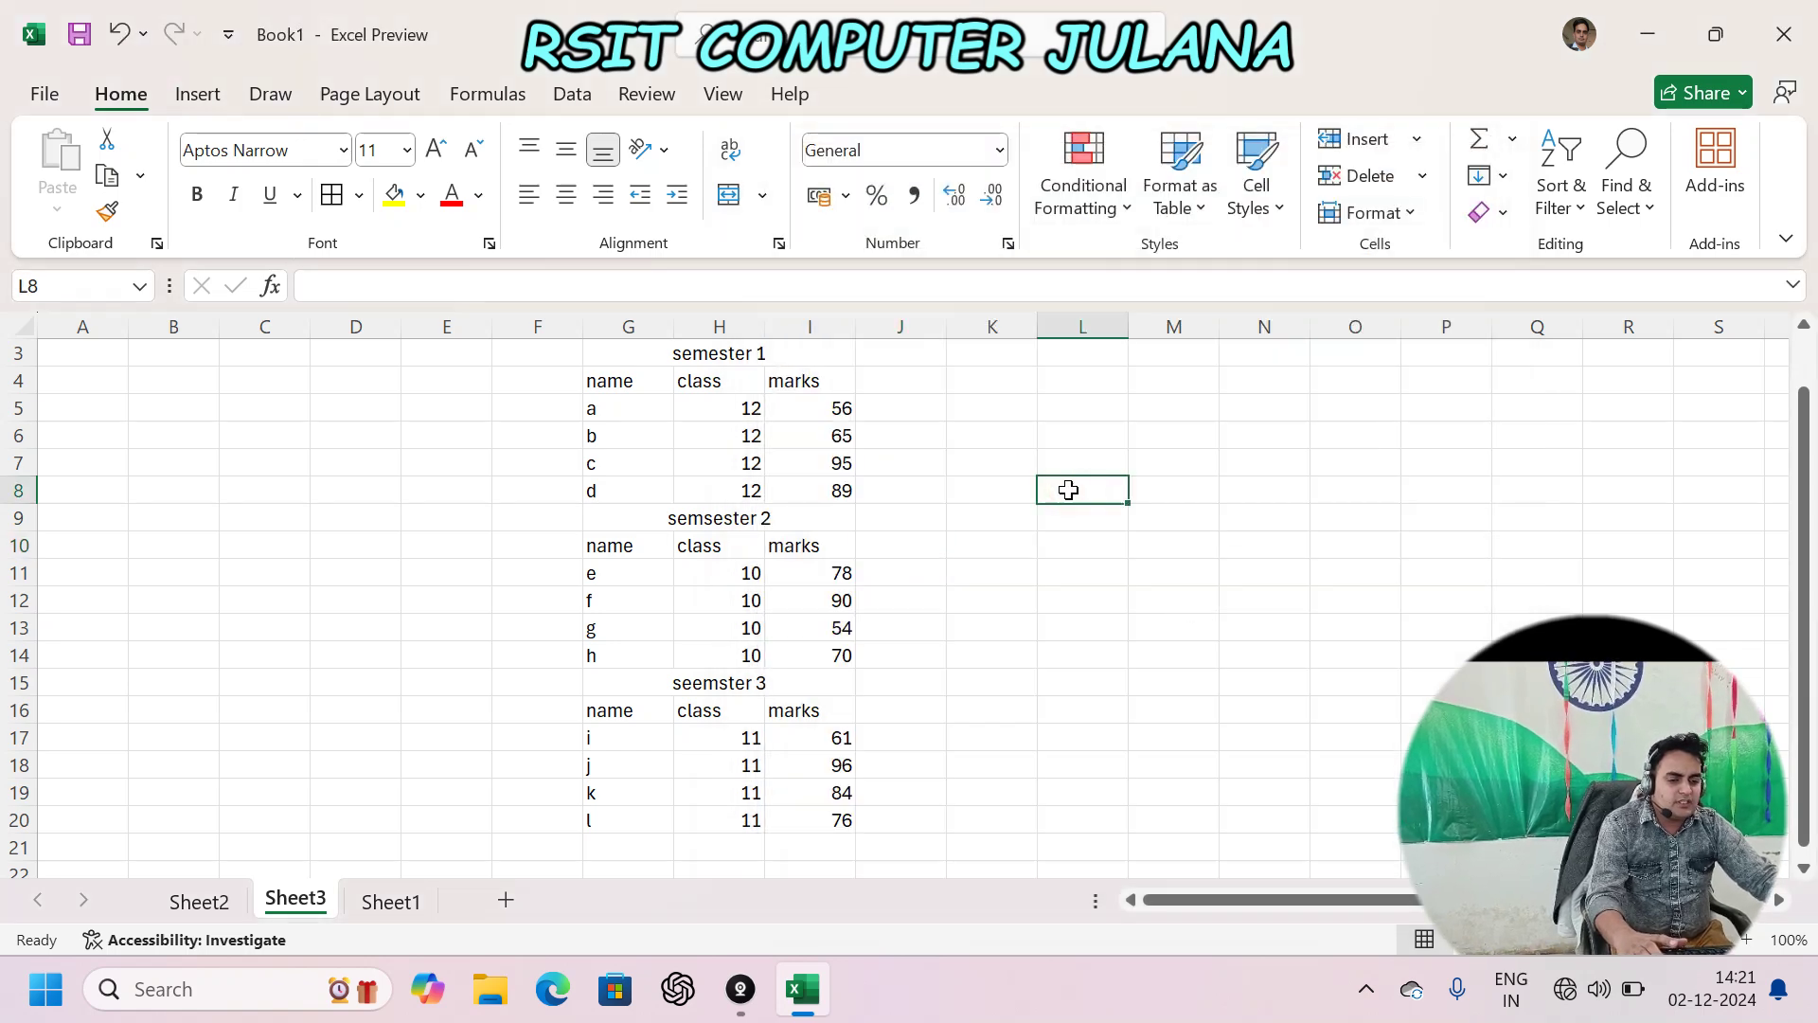
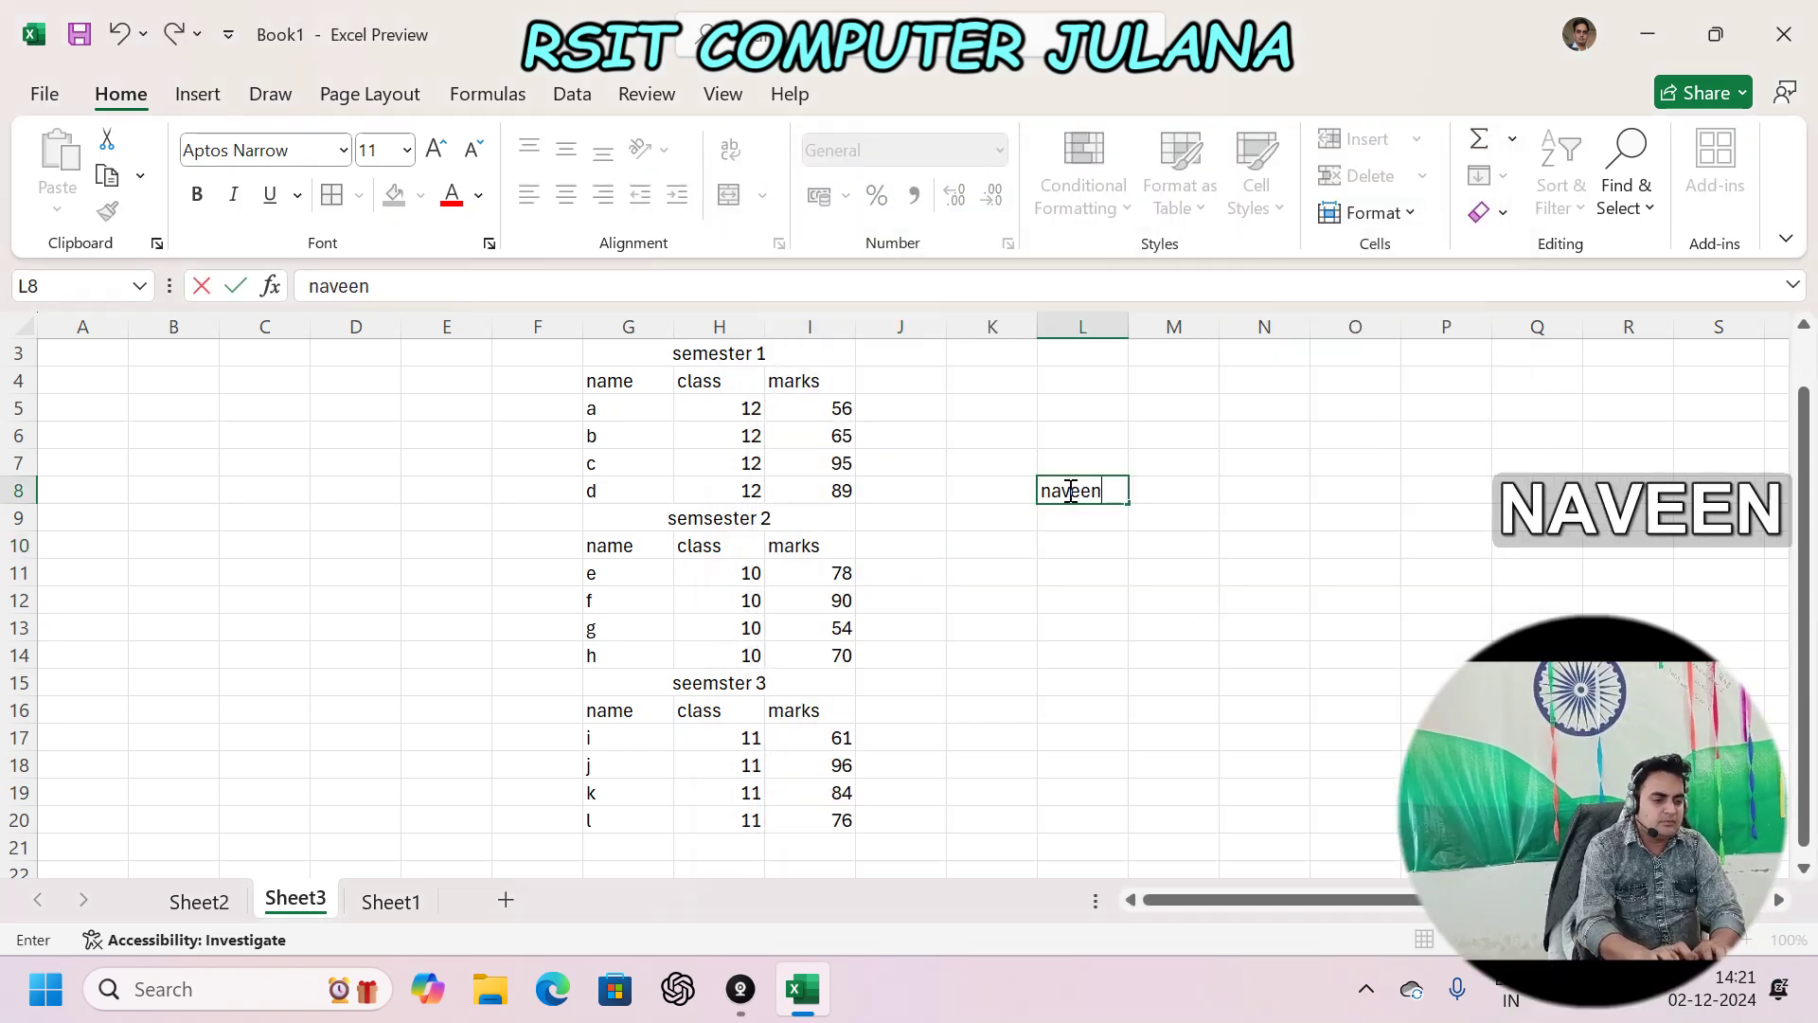
pyautogui.press('Return')
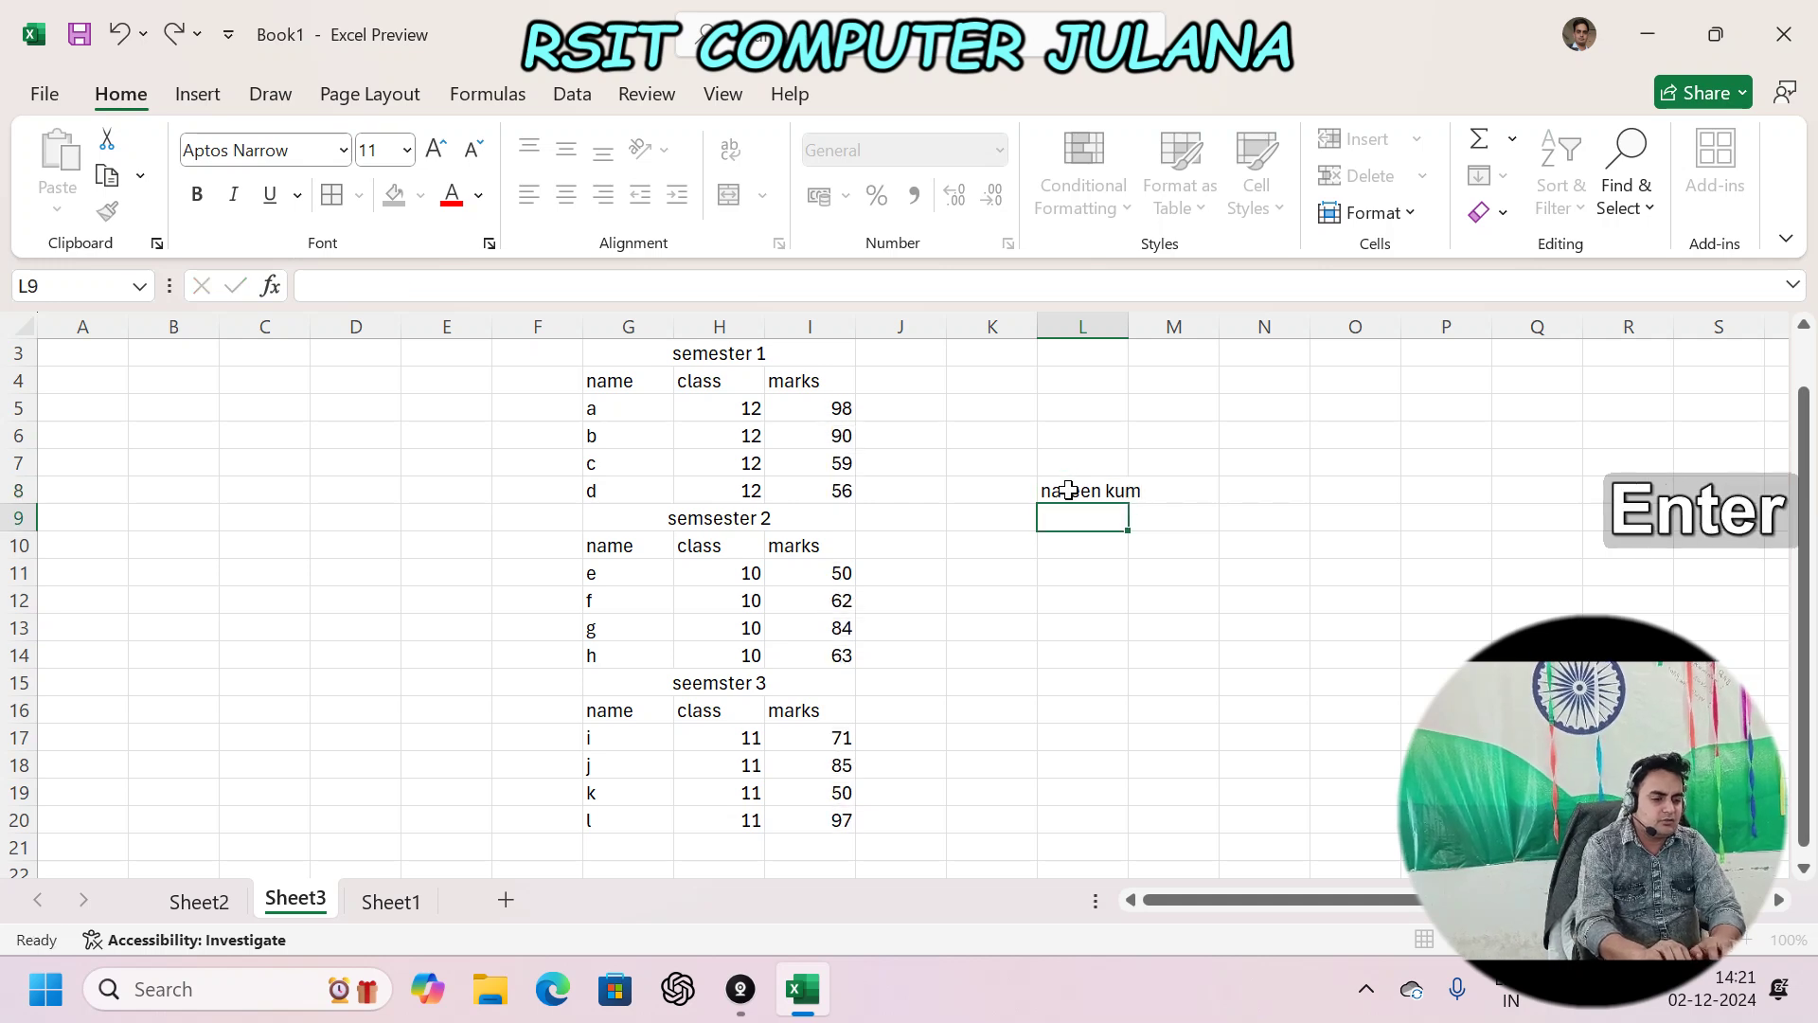
pyautogui.press('Up')
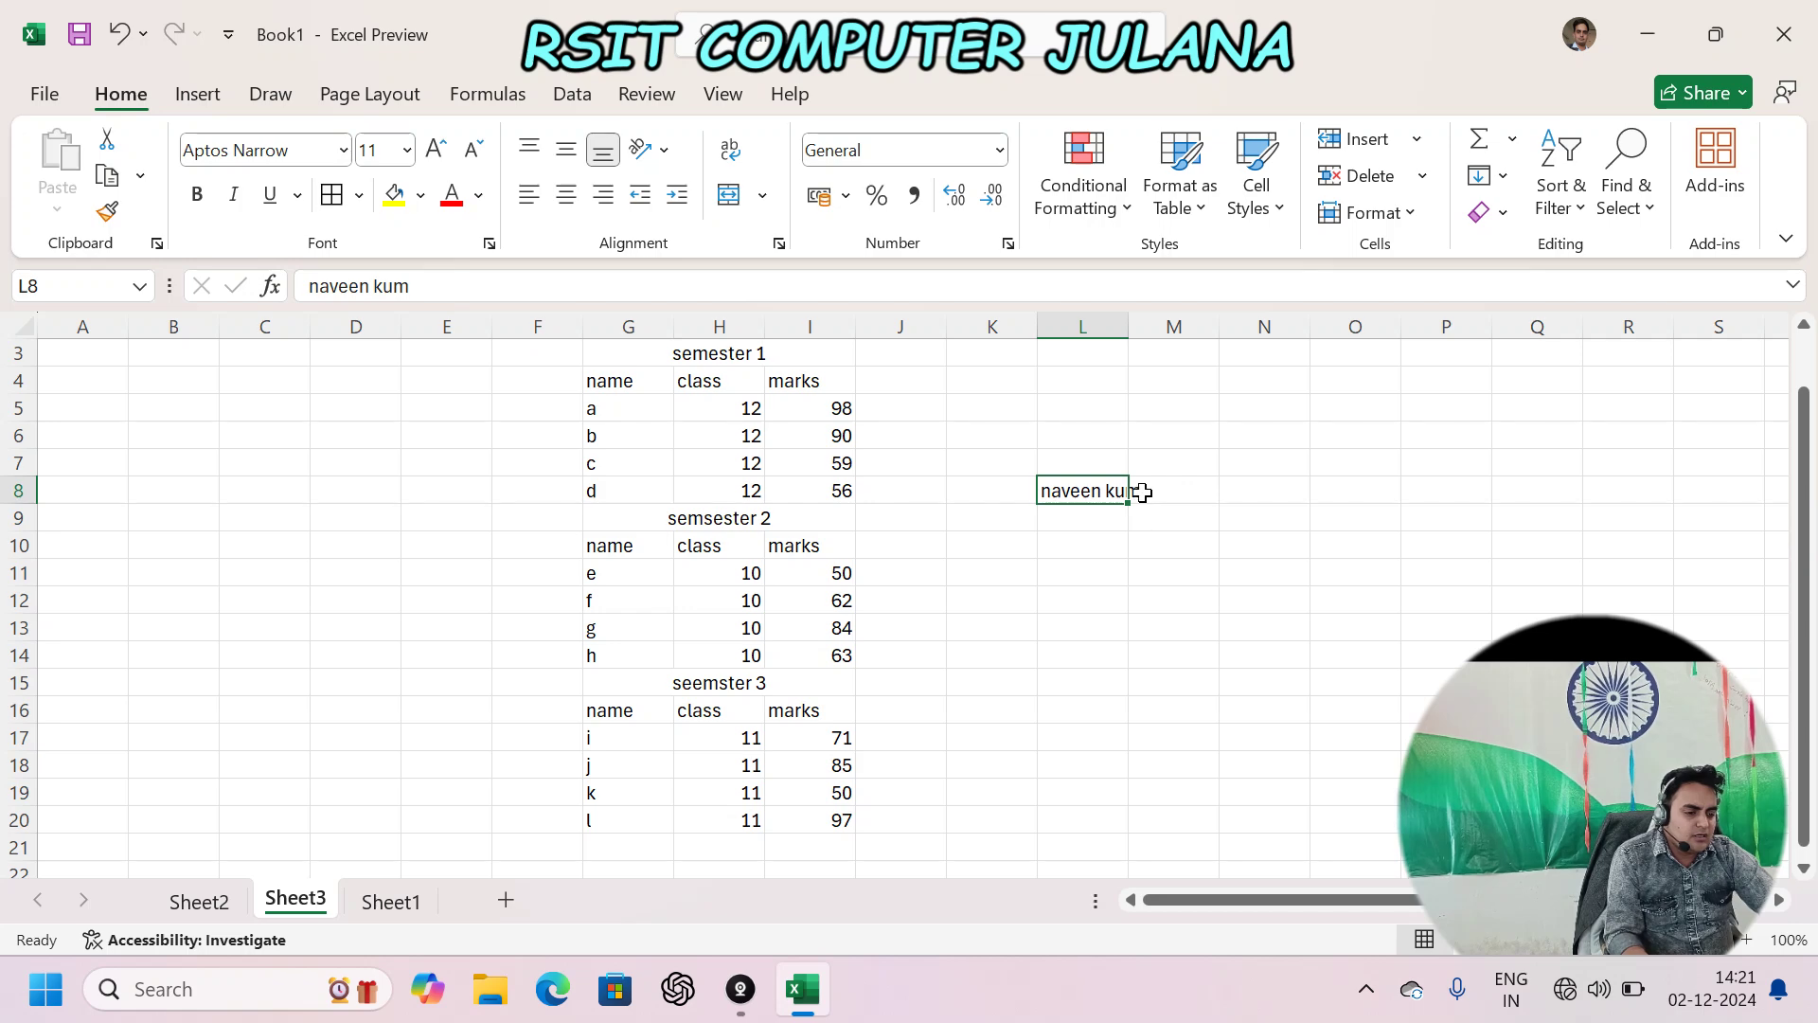
pyautogui.click(781, 244)
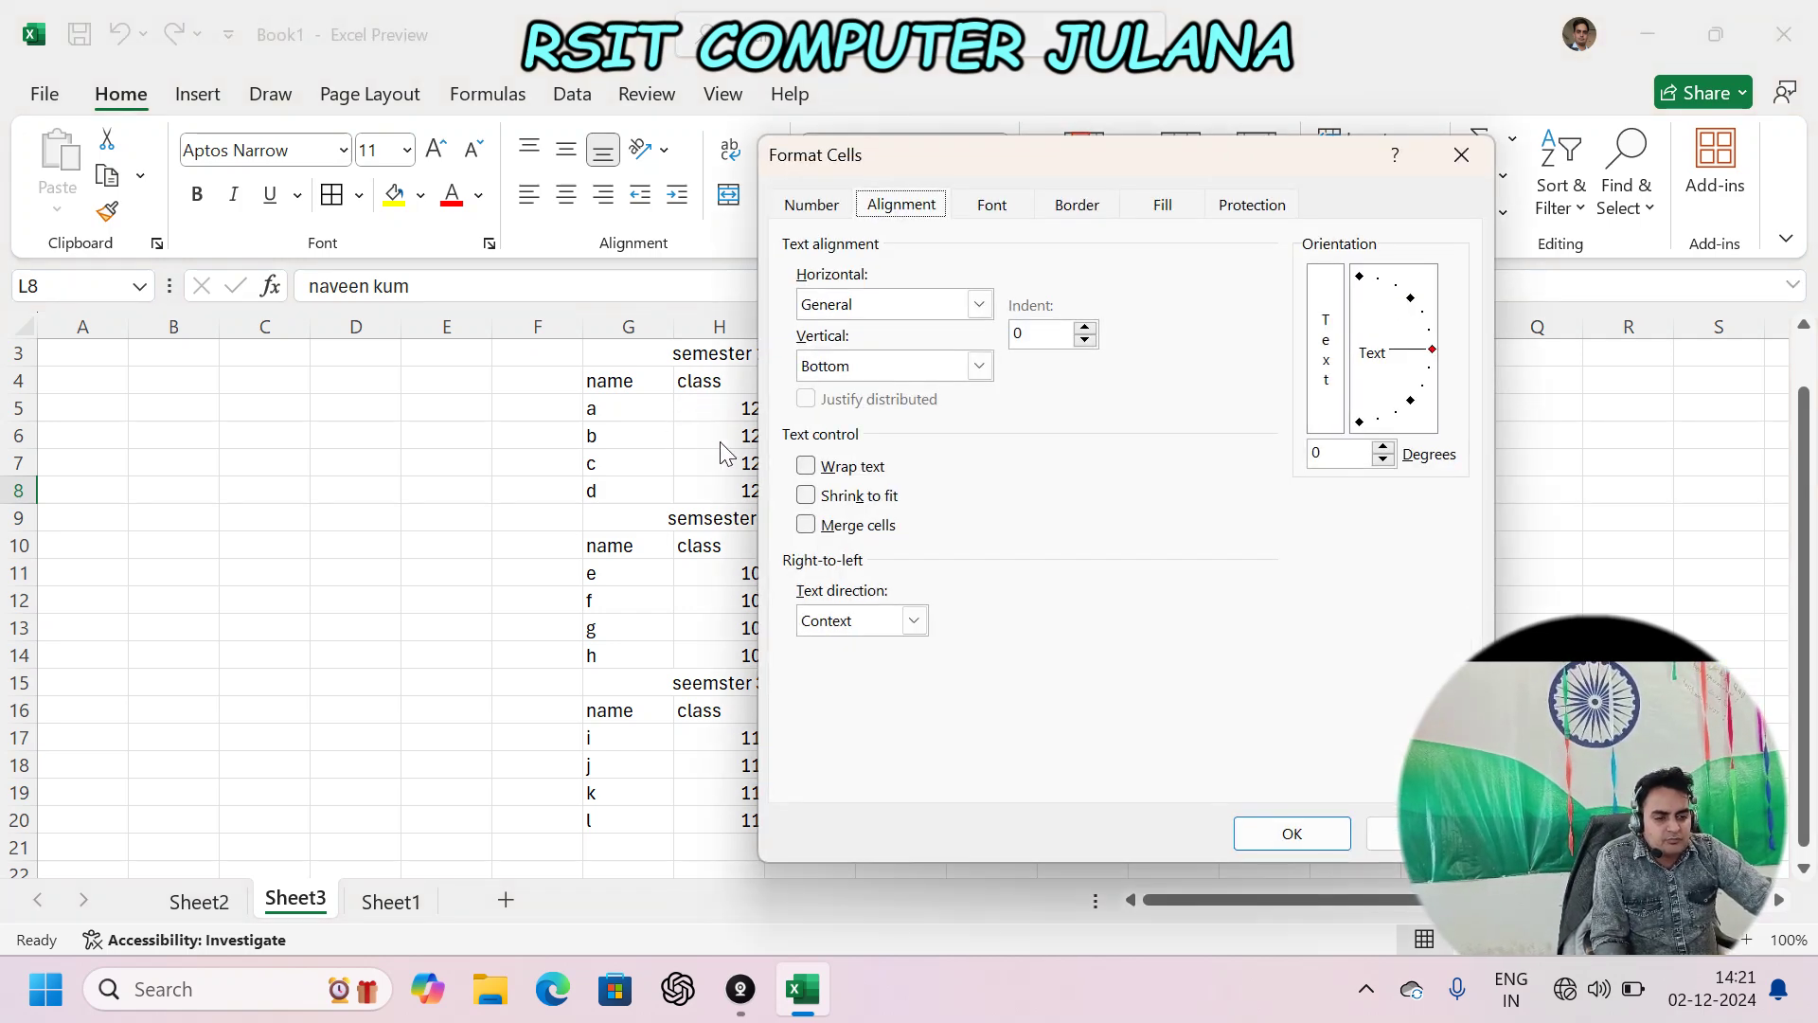
pyautogui.click(844, 500)
pyautogui.click(1317, 841)
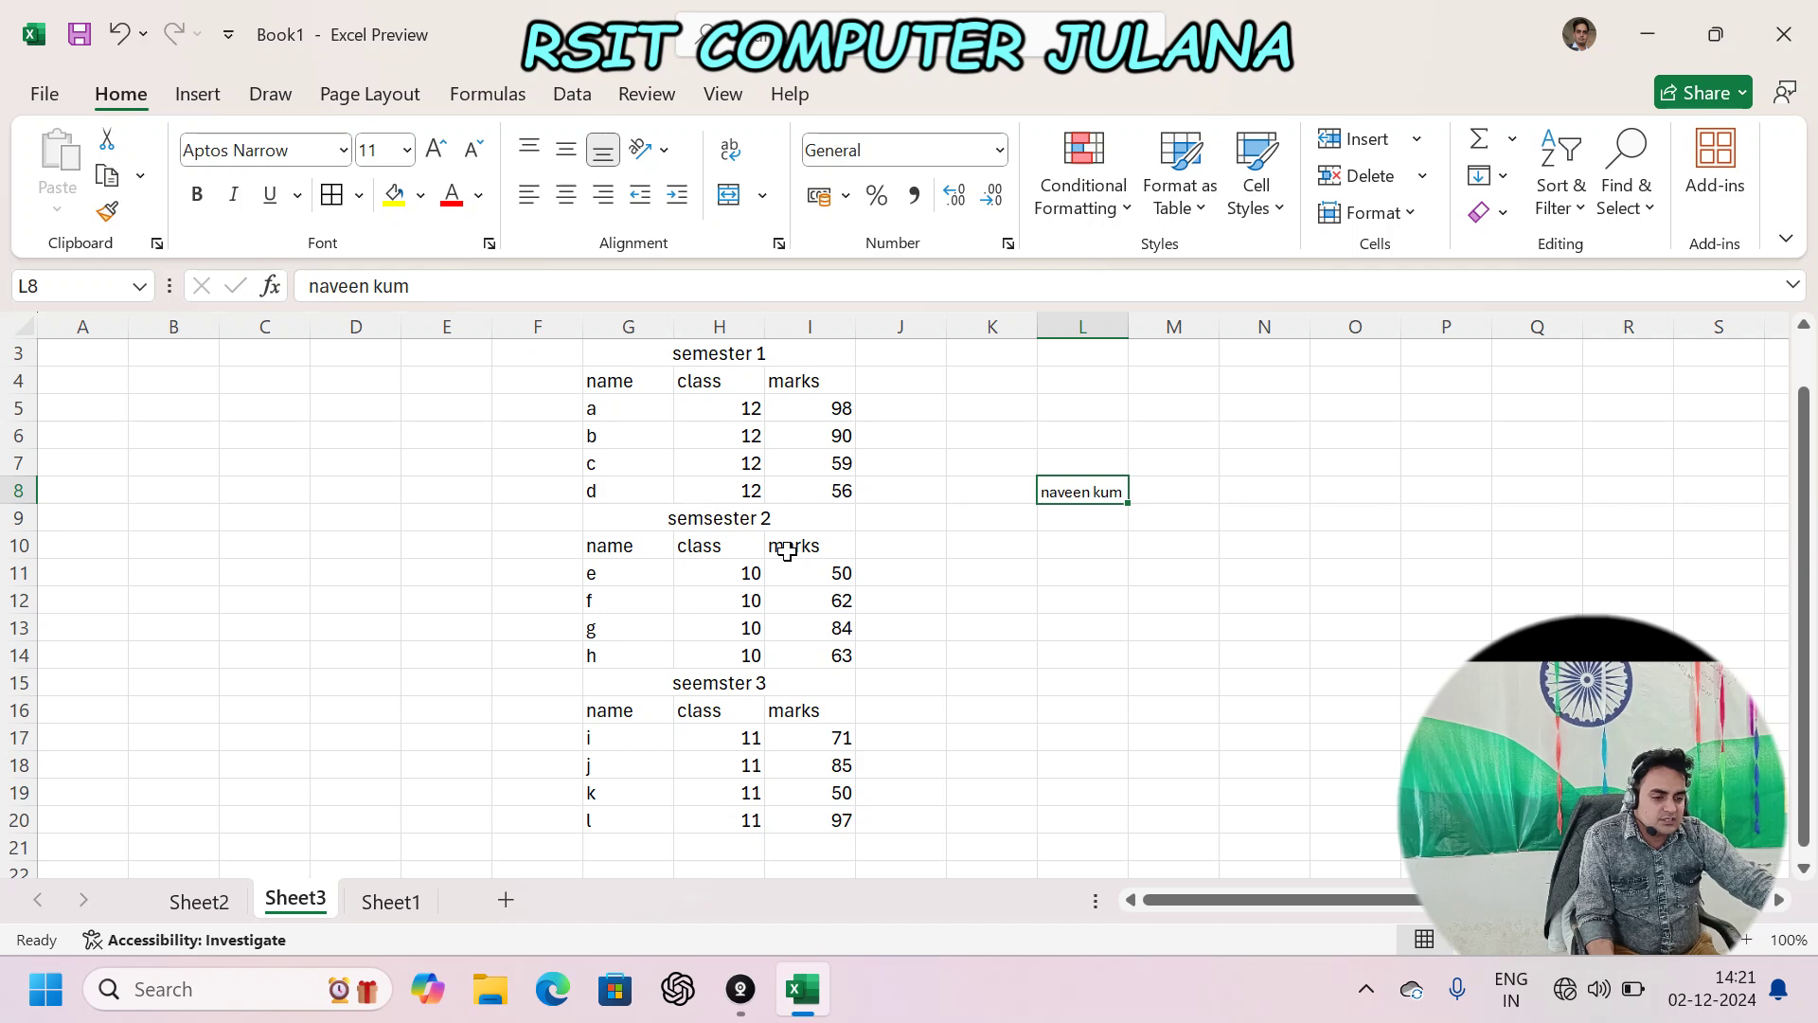
# - Inspect I9's horizontal alignment setting without changing it
pyautogui.click(826, 526)
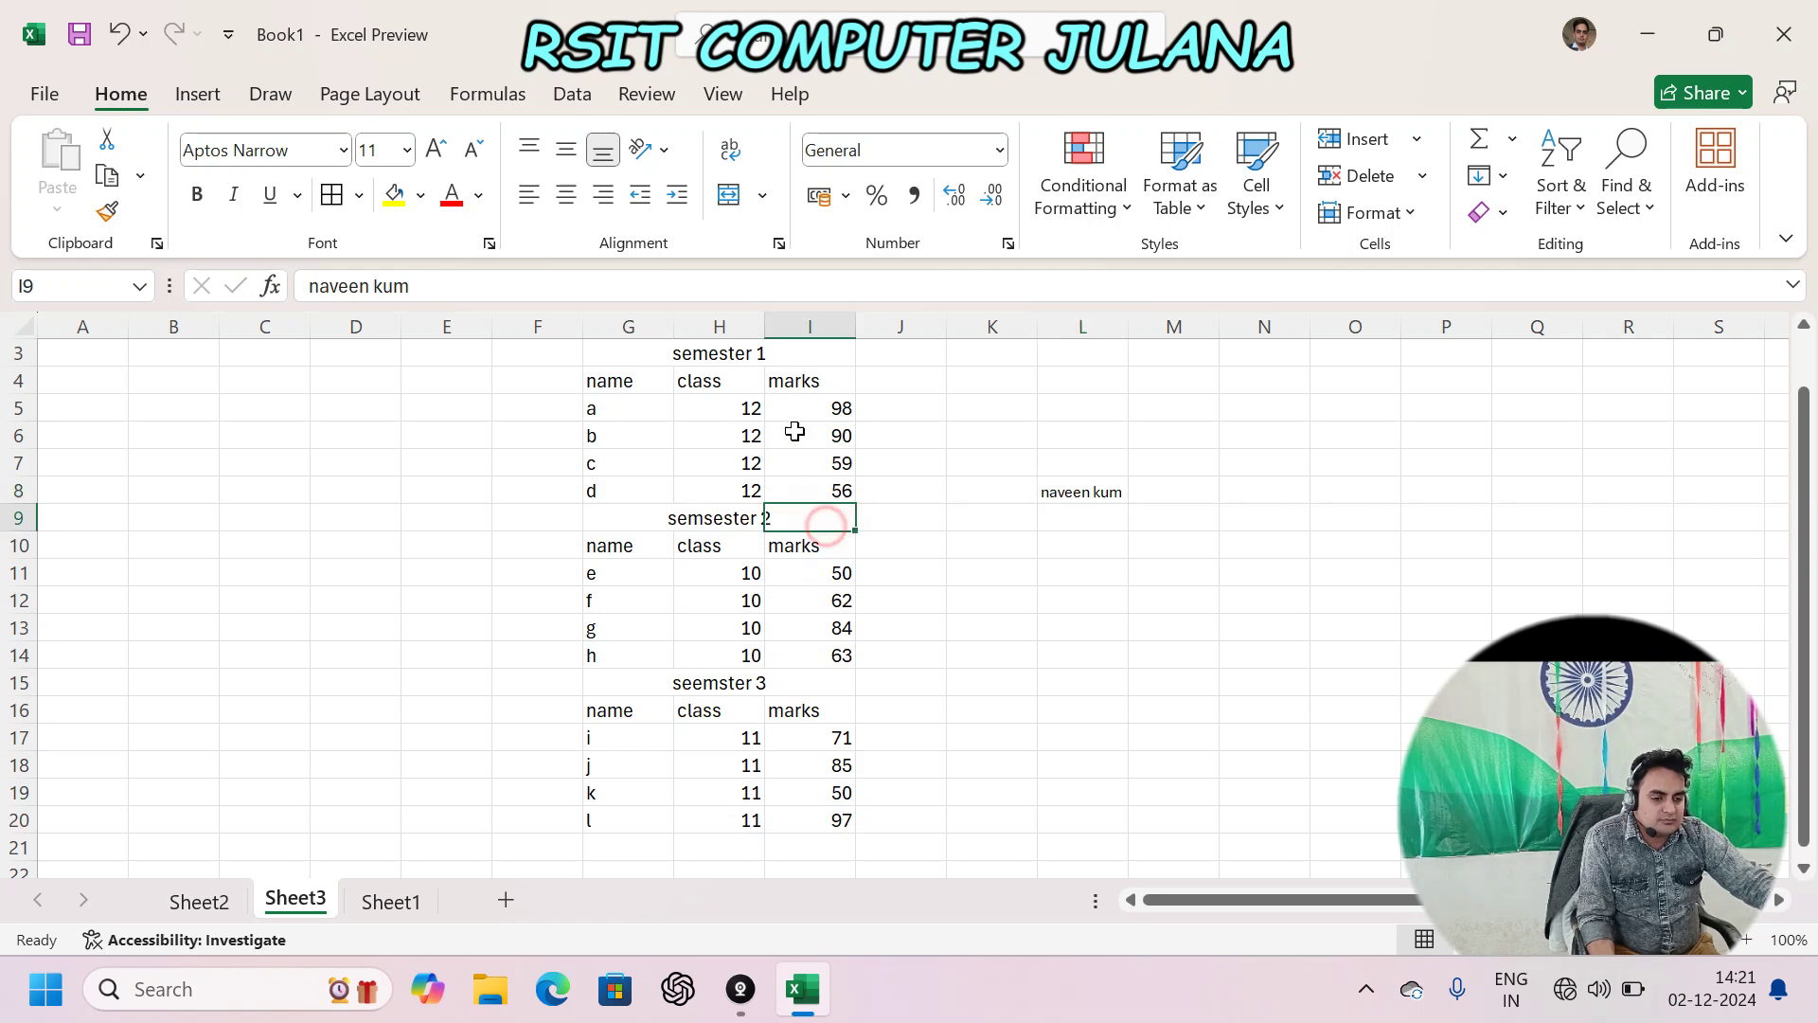
pyautogui.click(778, 243)
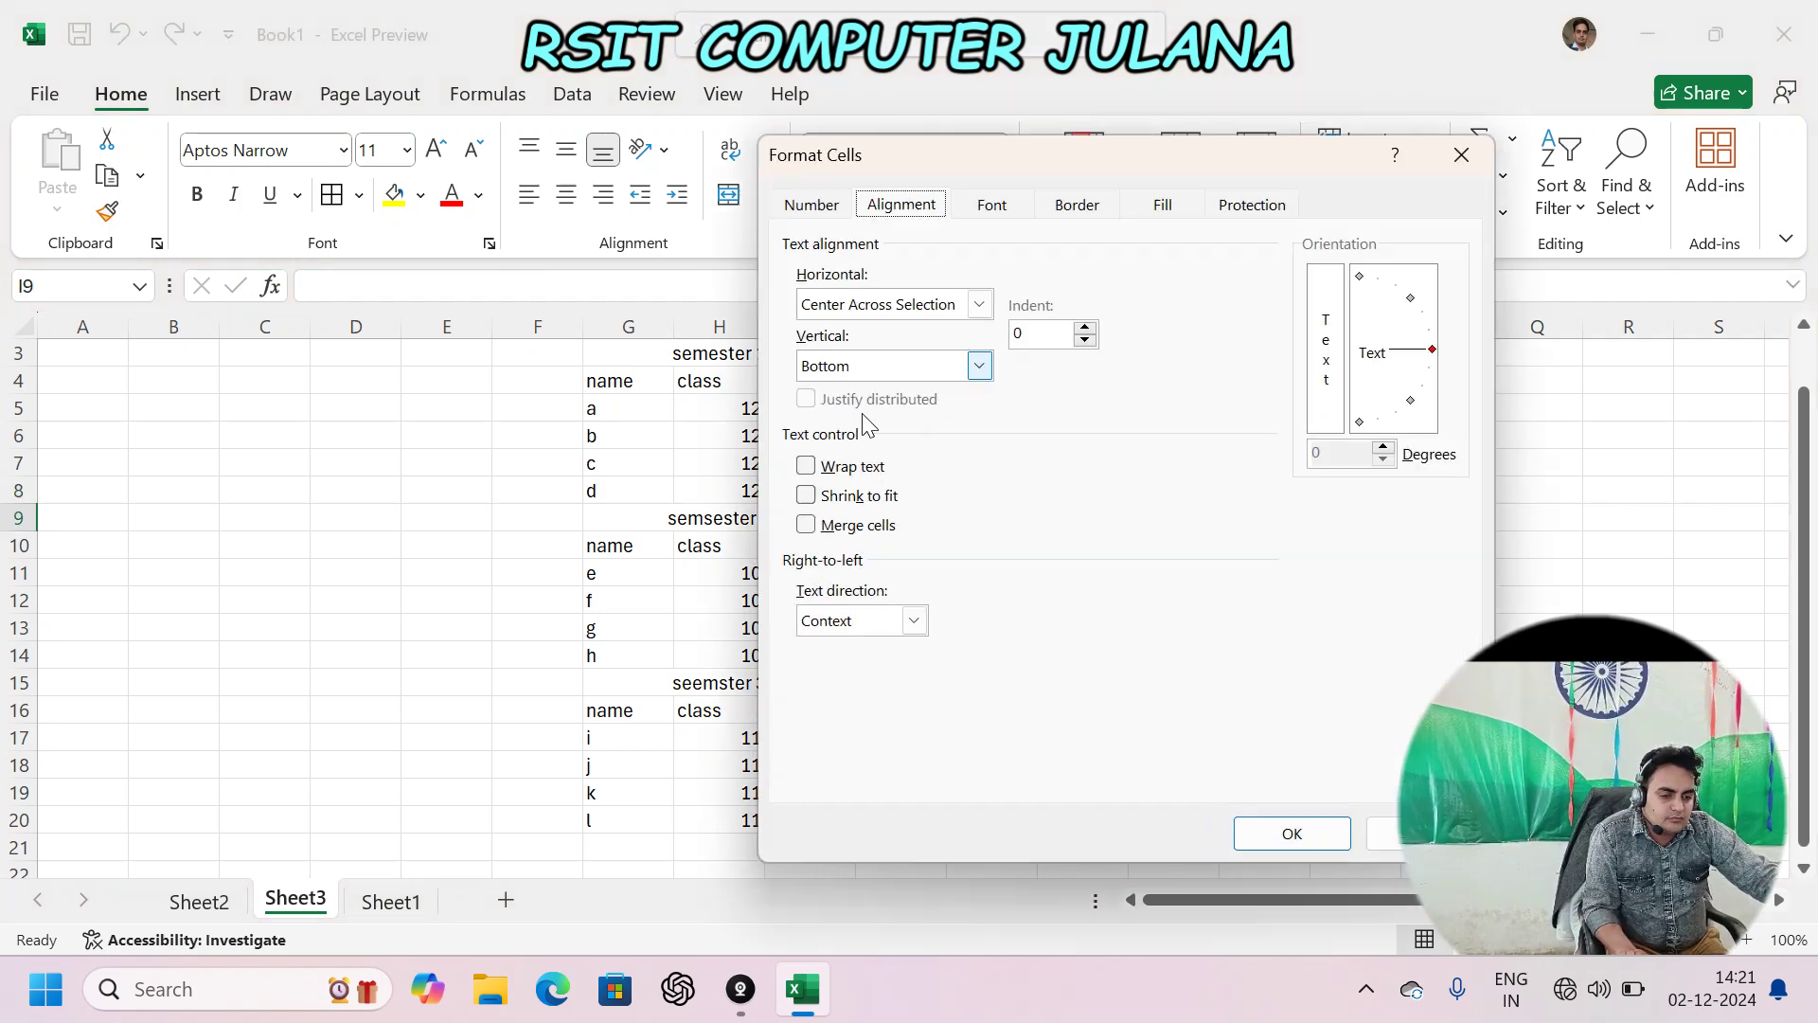
pyautogui.click(979, 304)
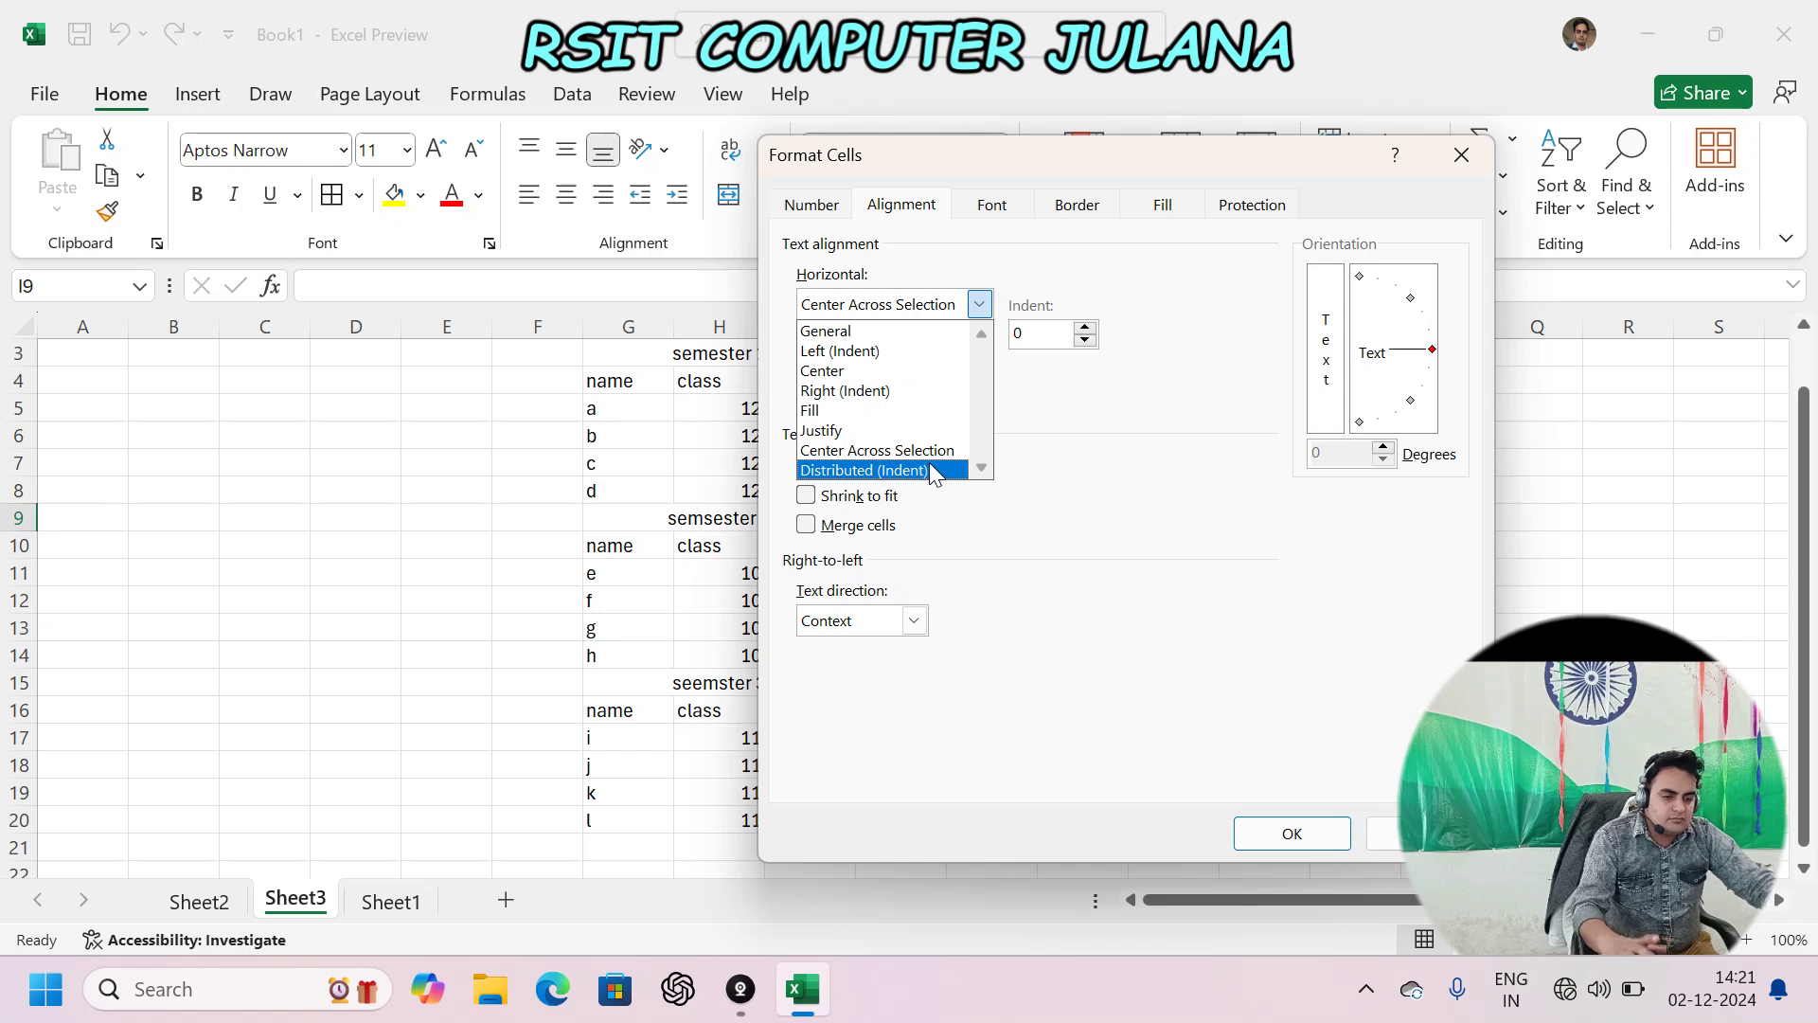
pyautogui.press('Escape')
pyautogui.press('Escape')
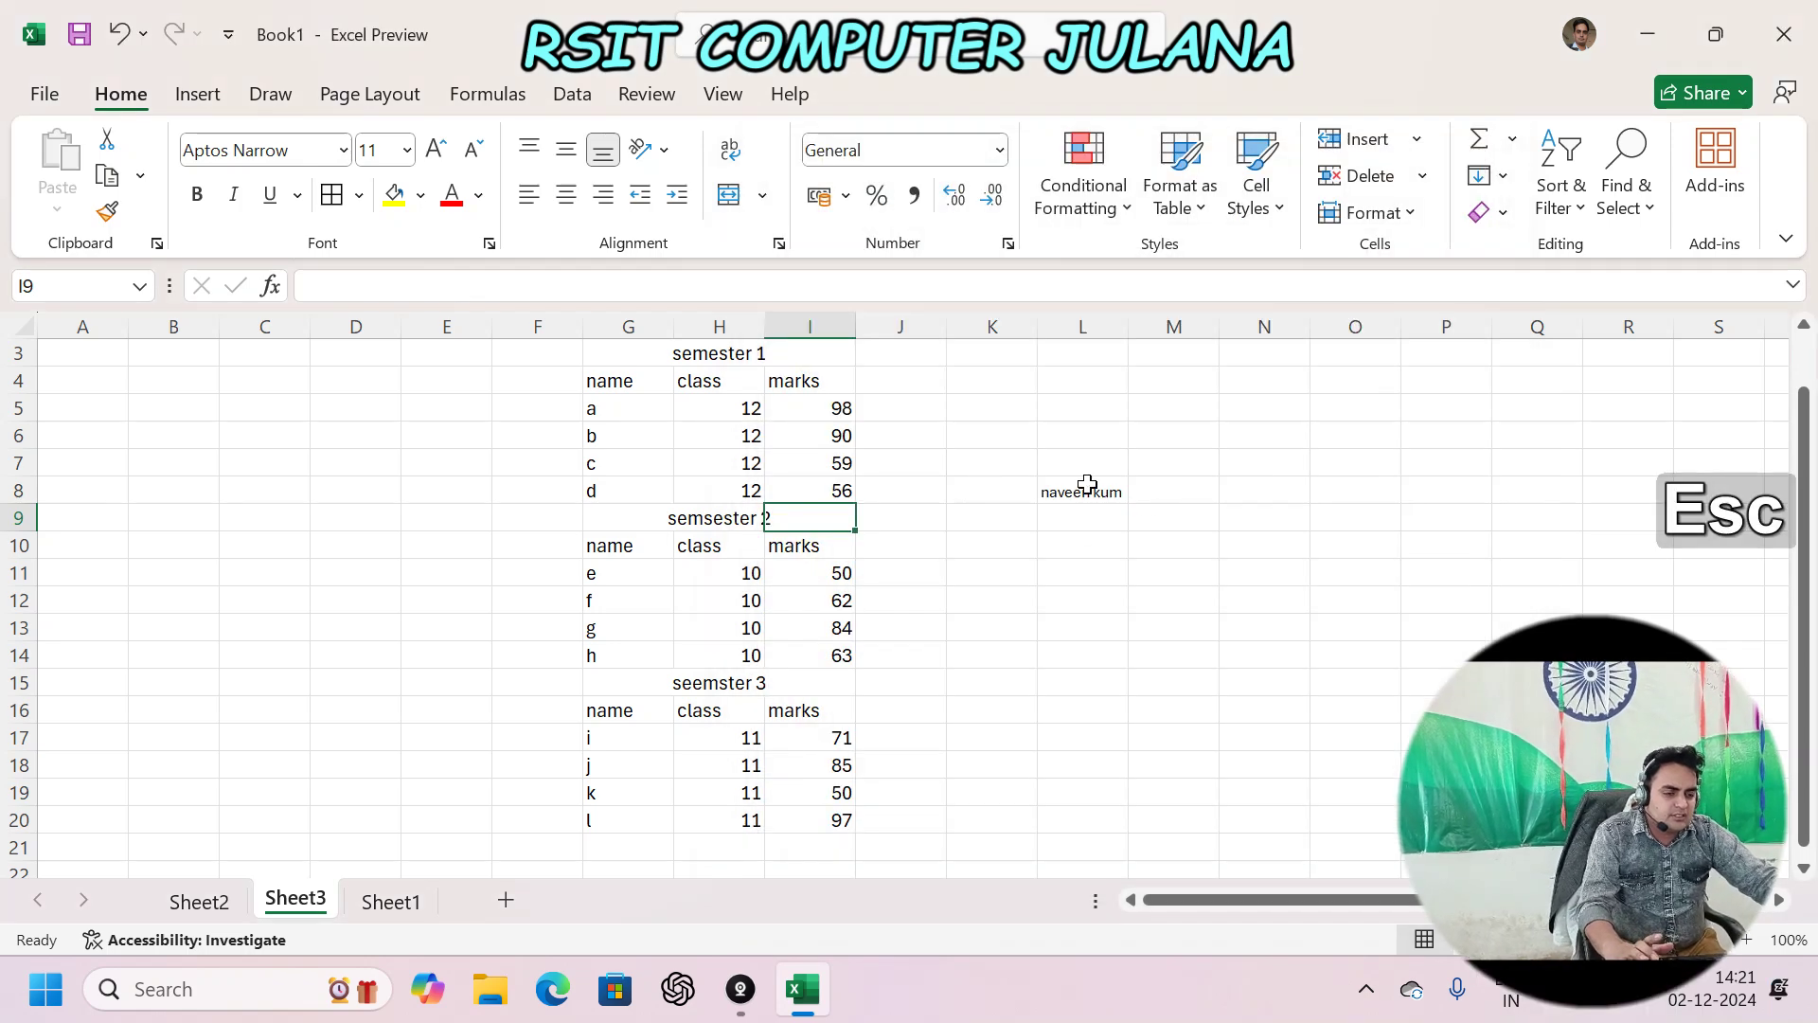
pyautogui.click(1081, 546)
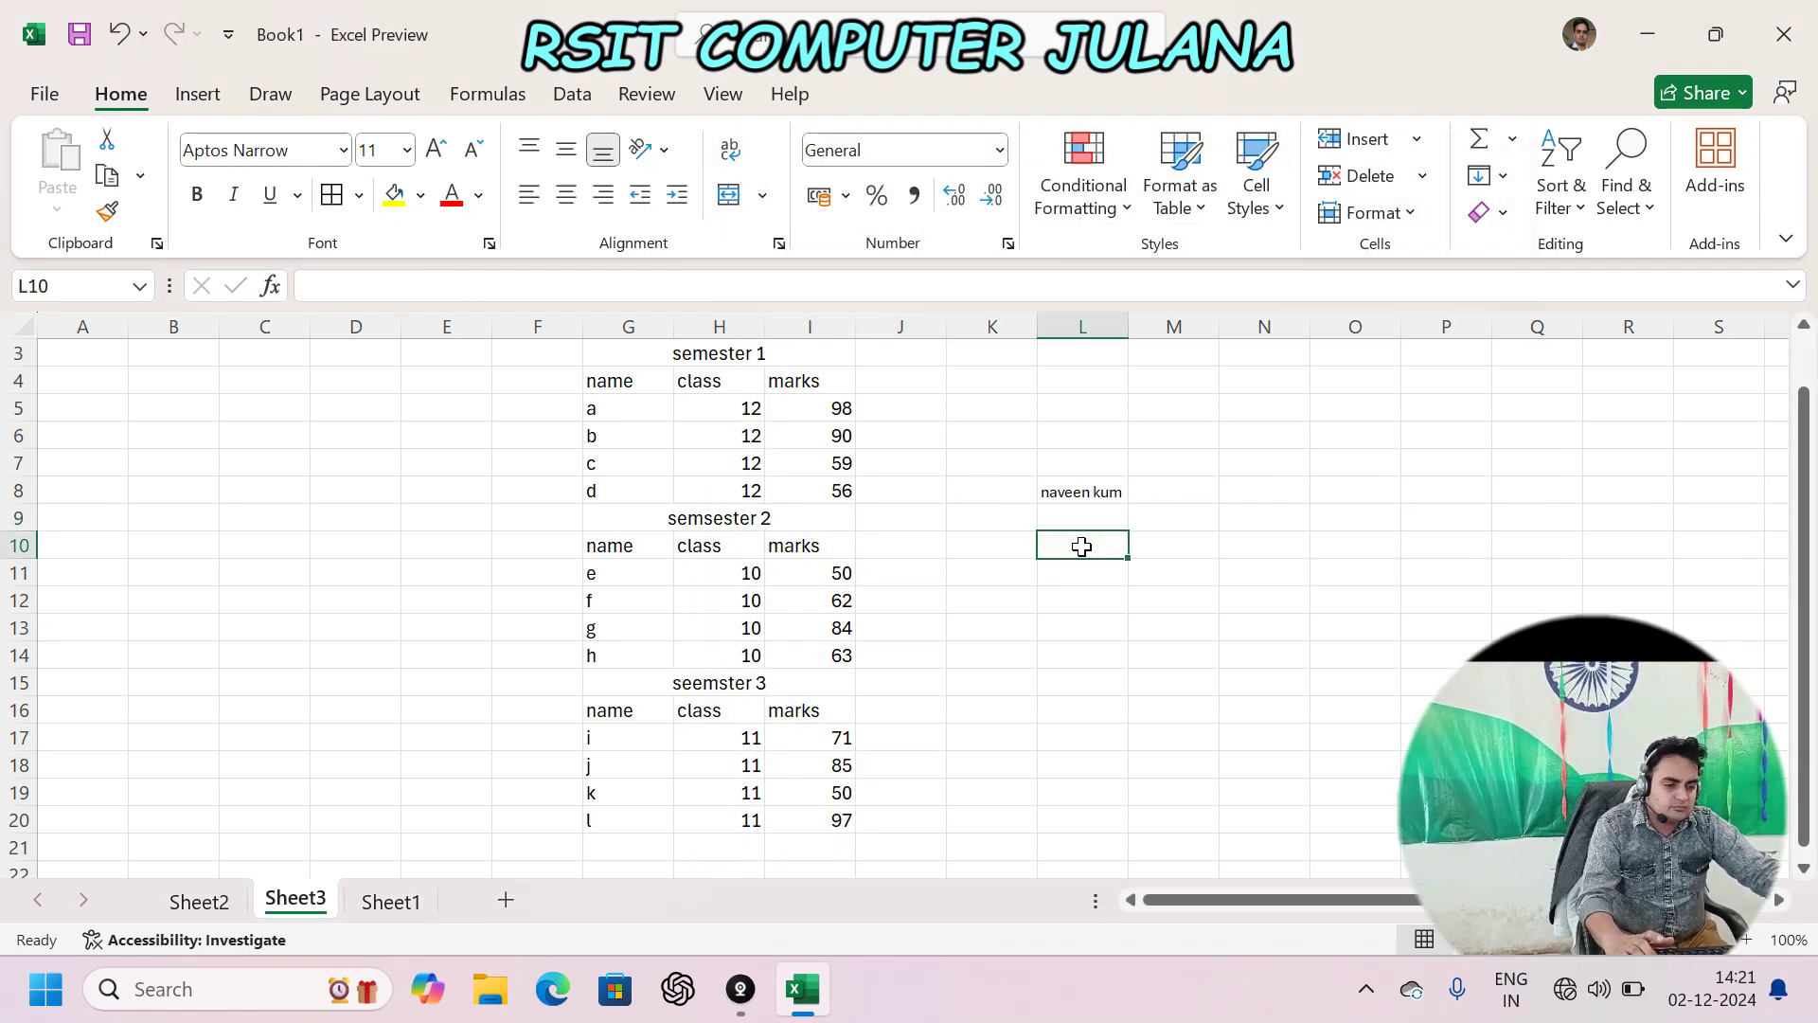
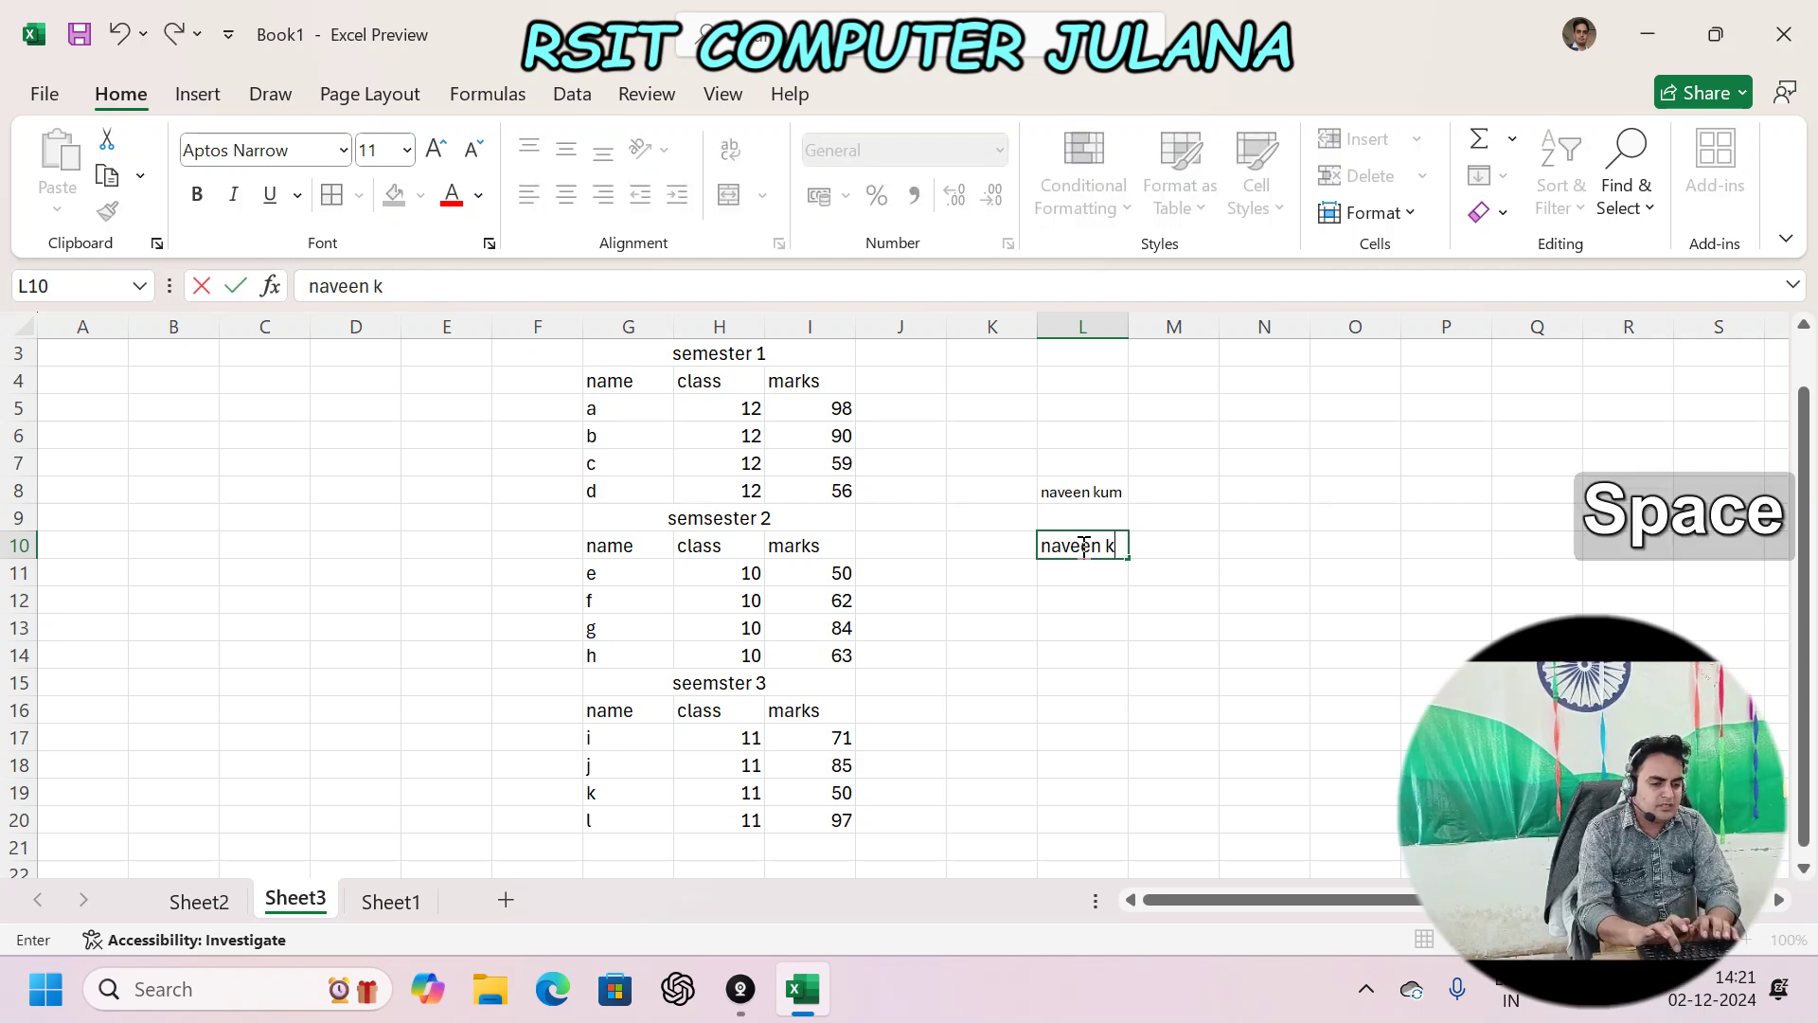
pyautogui.press('Return')
pyautogui.press('Up')
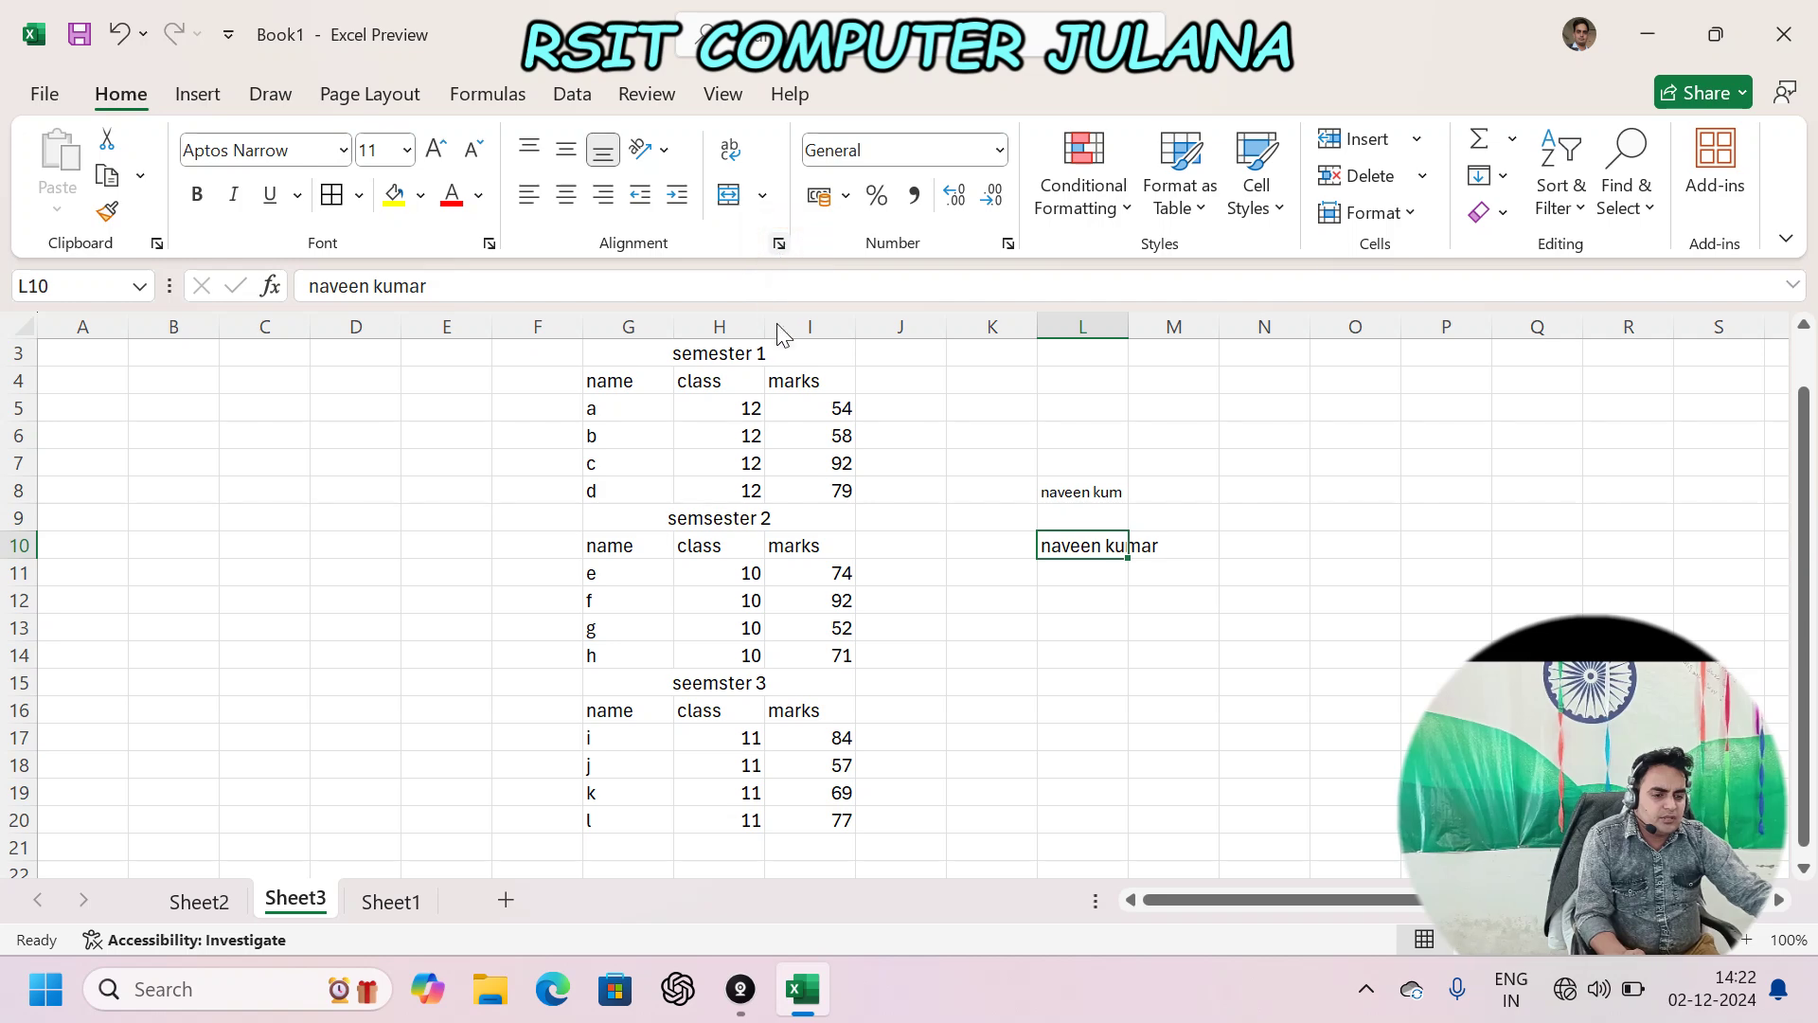
pyautogui.click(778, 244)
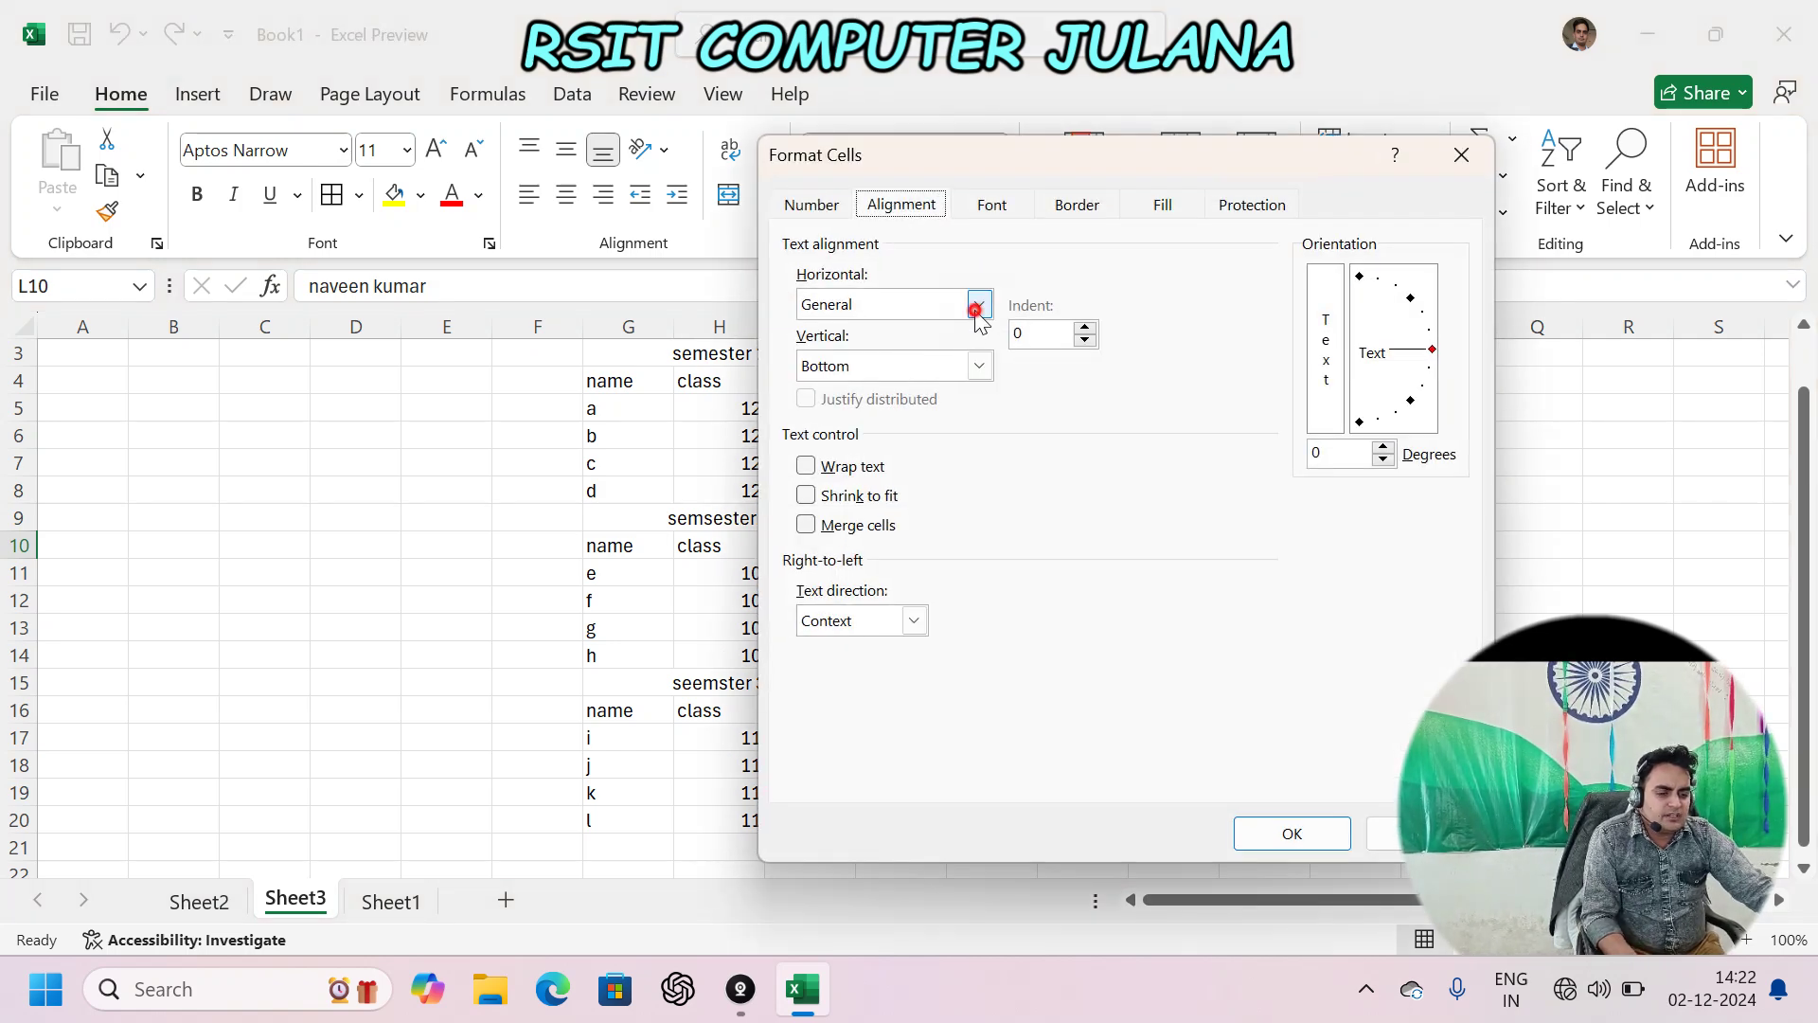
pyautogui.click(976, 305)
pyautogui.click(857, 423)
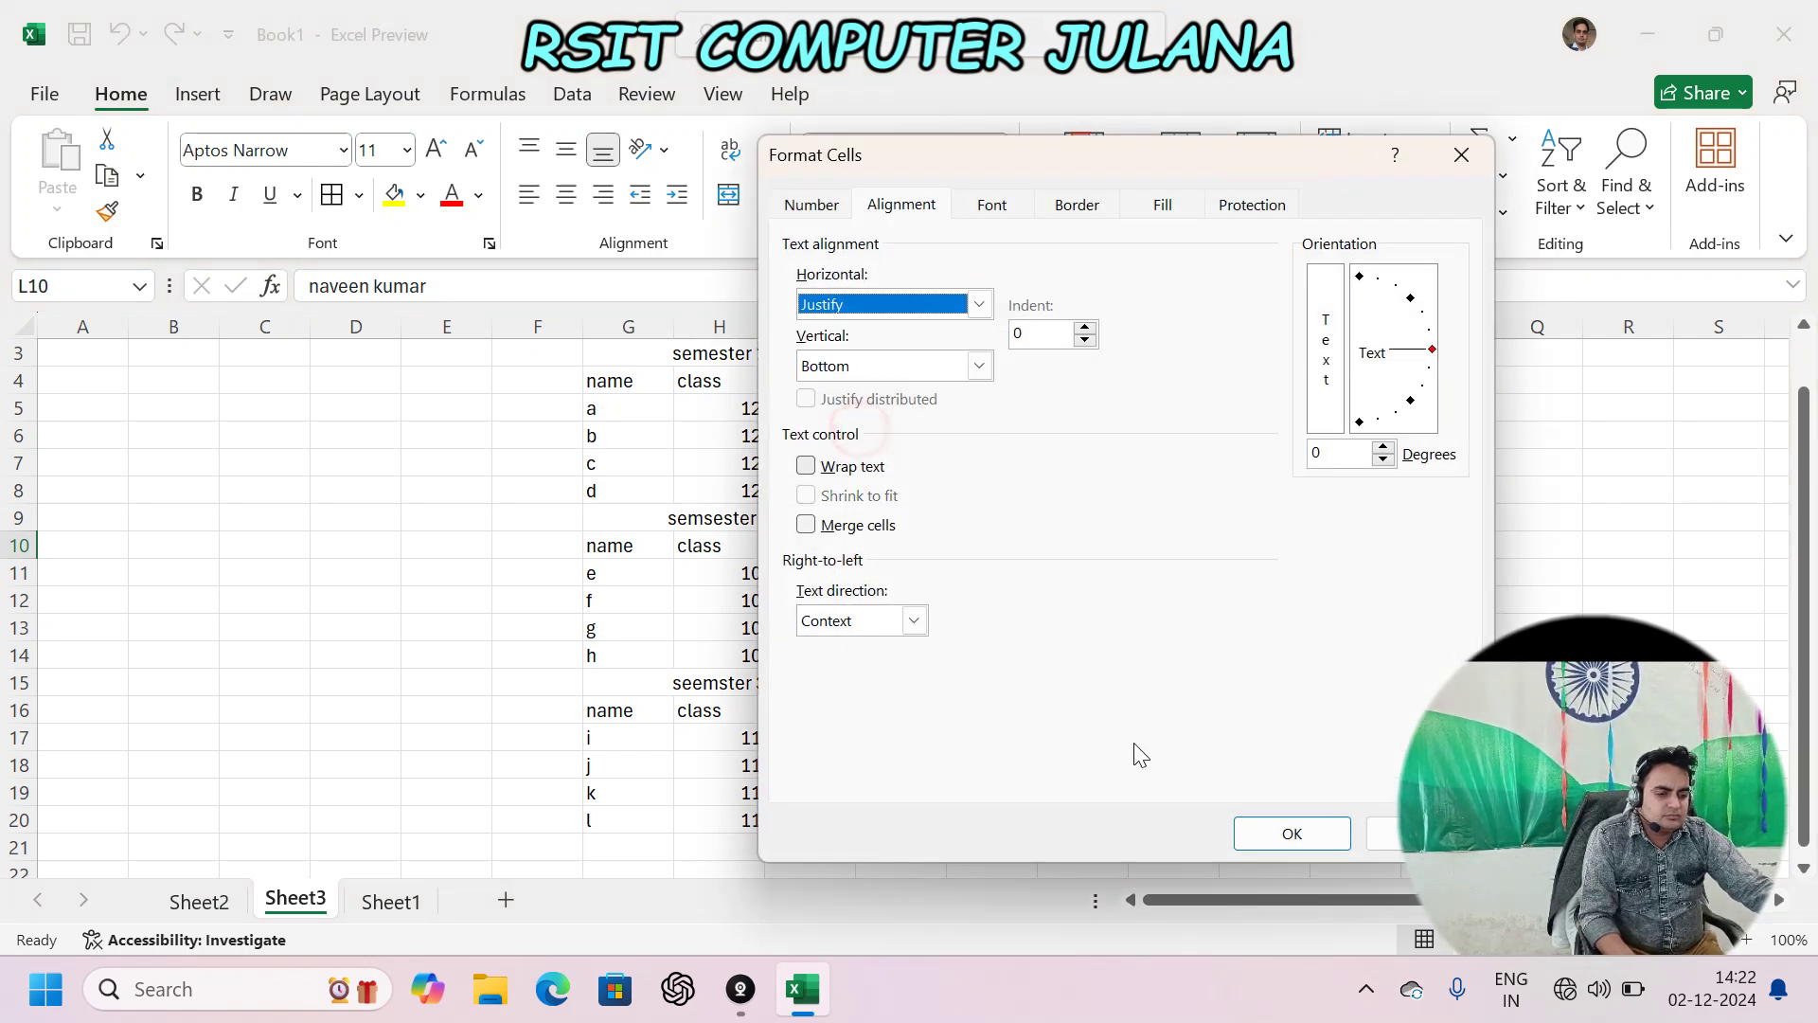
pyautogui.click(1280, 834)
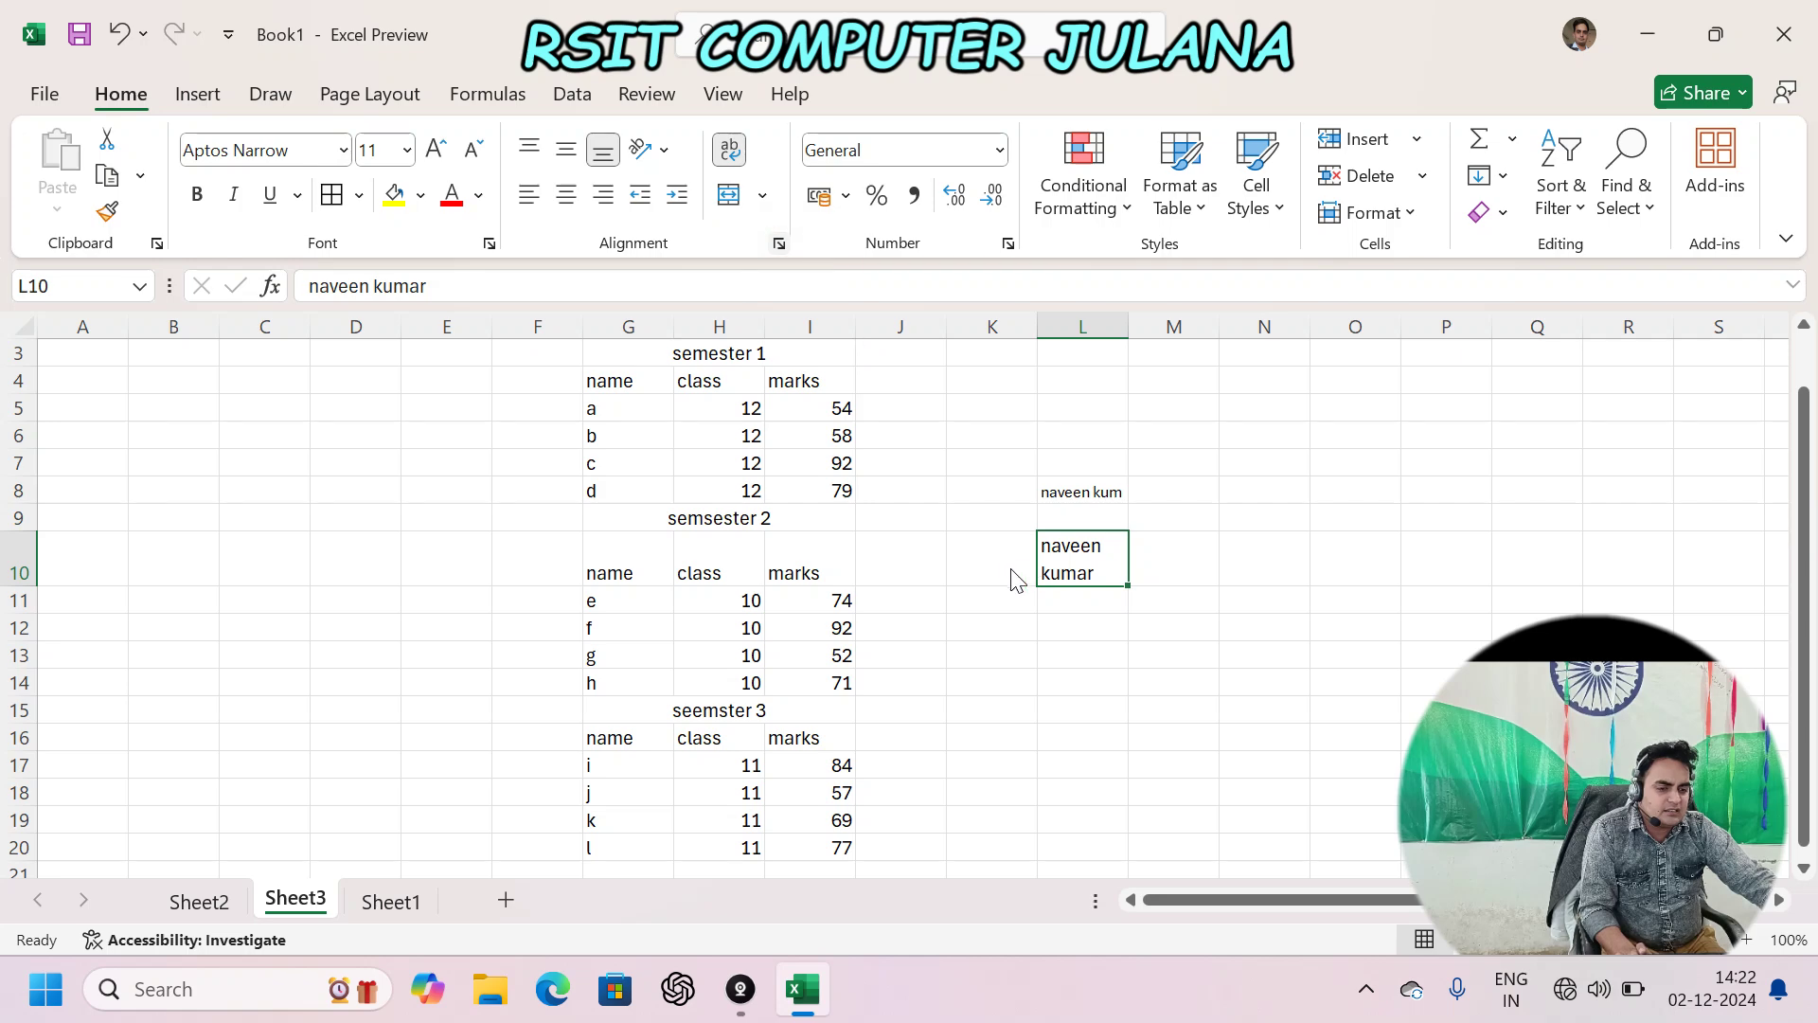
# - Switch L10 to Distributed (Indent) alignment, keeping the Context text direction
pyautogui.click(778, 243)
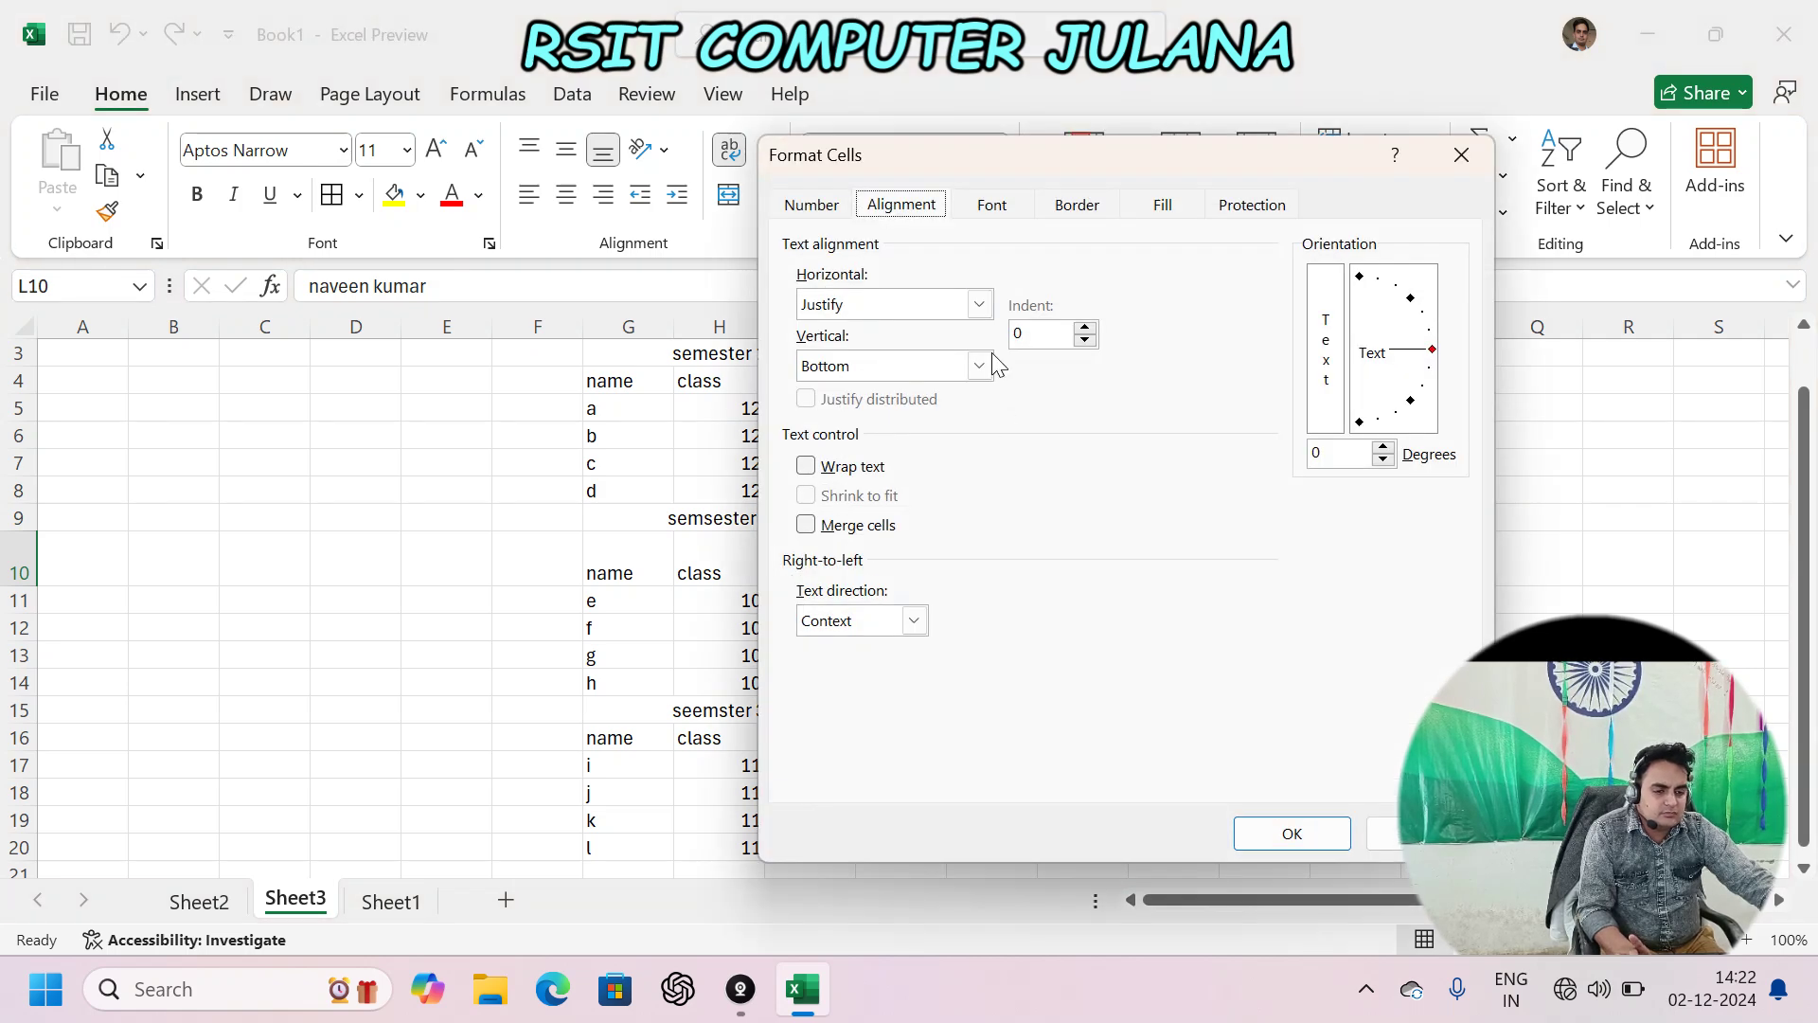
pyautogui.click(979, 304)
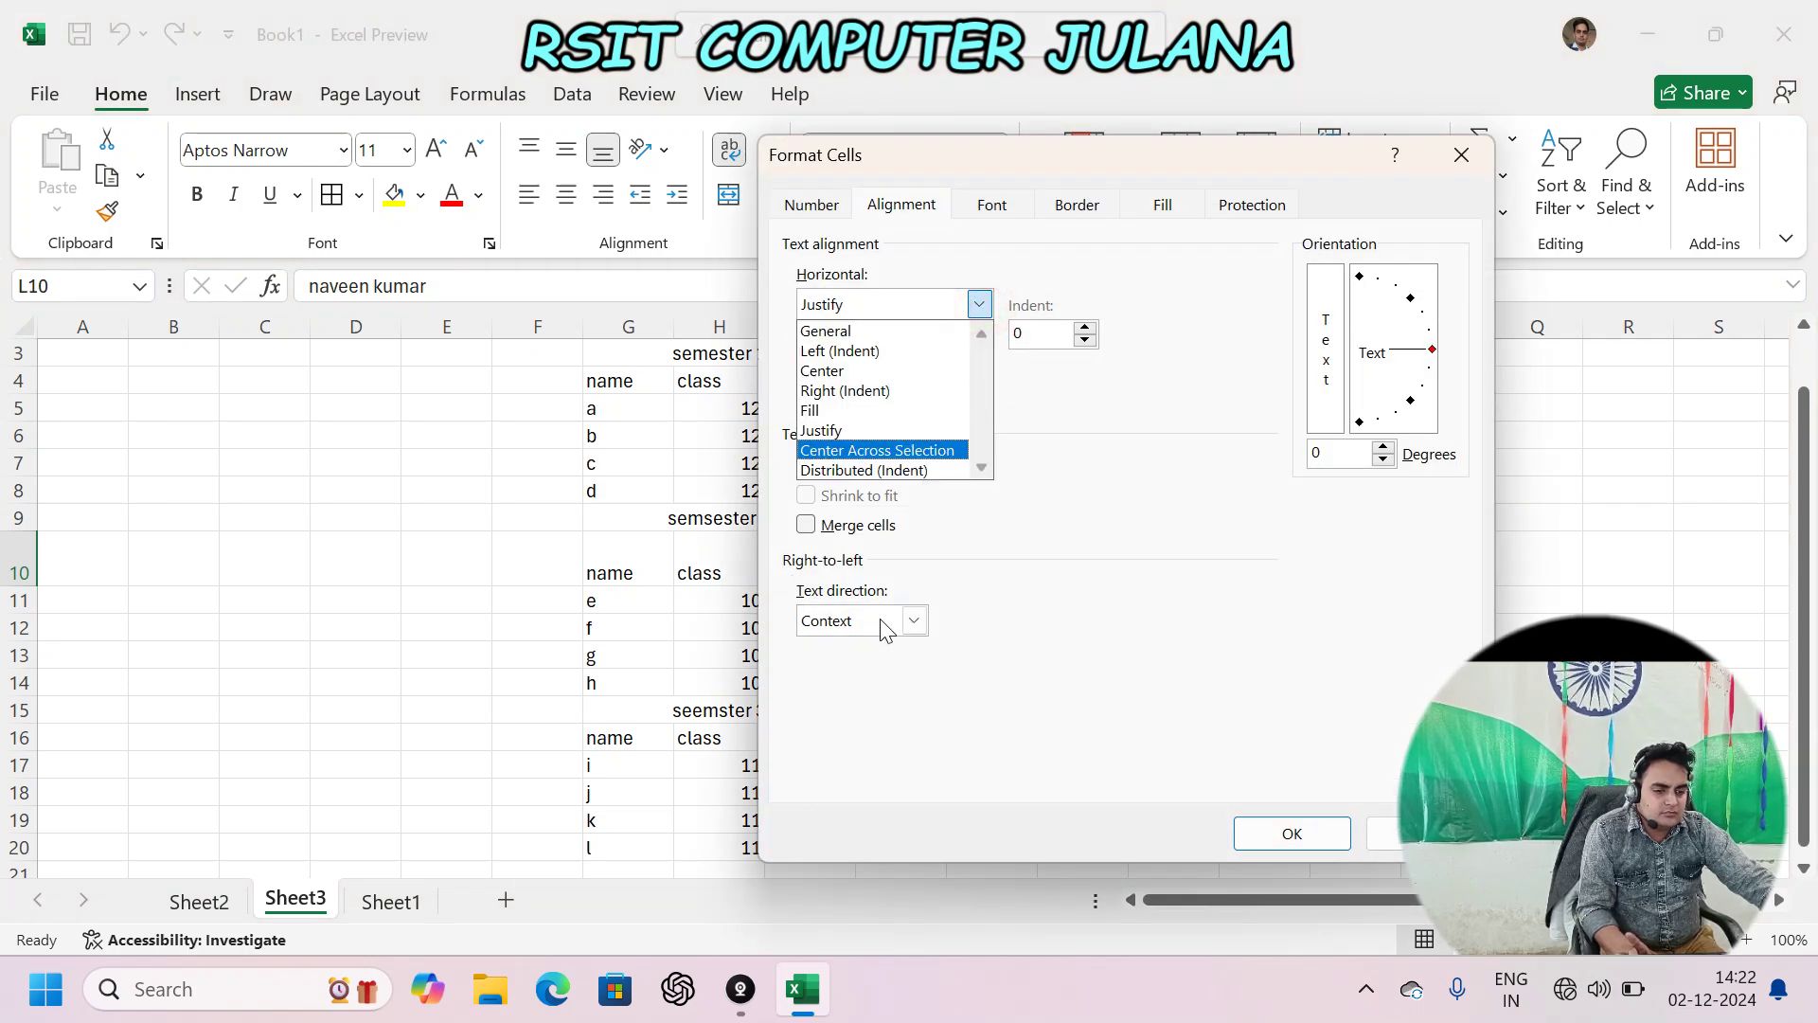
pyautogui.click(886, 470)
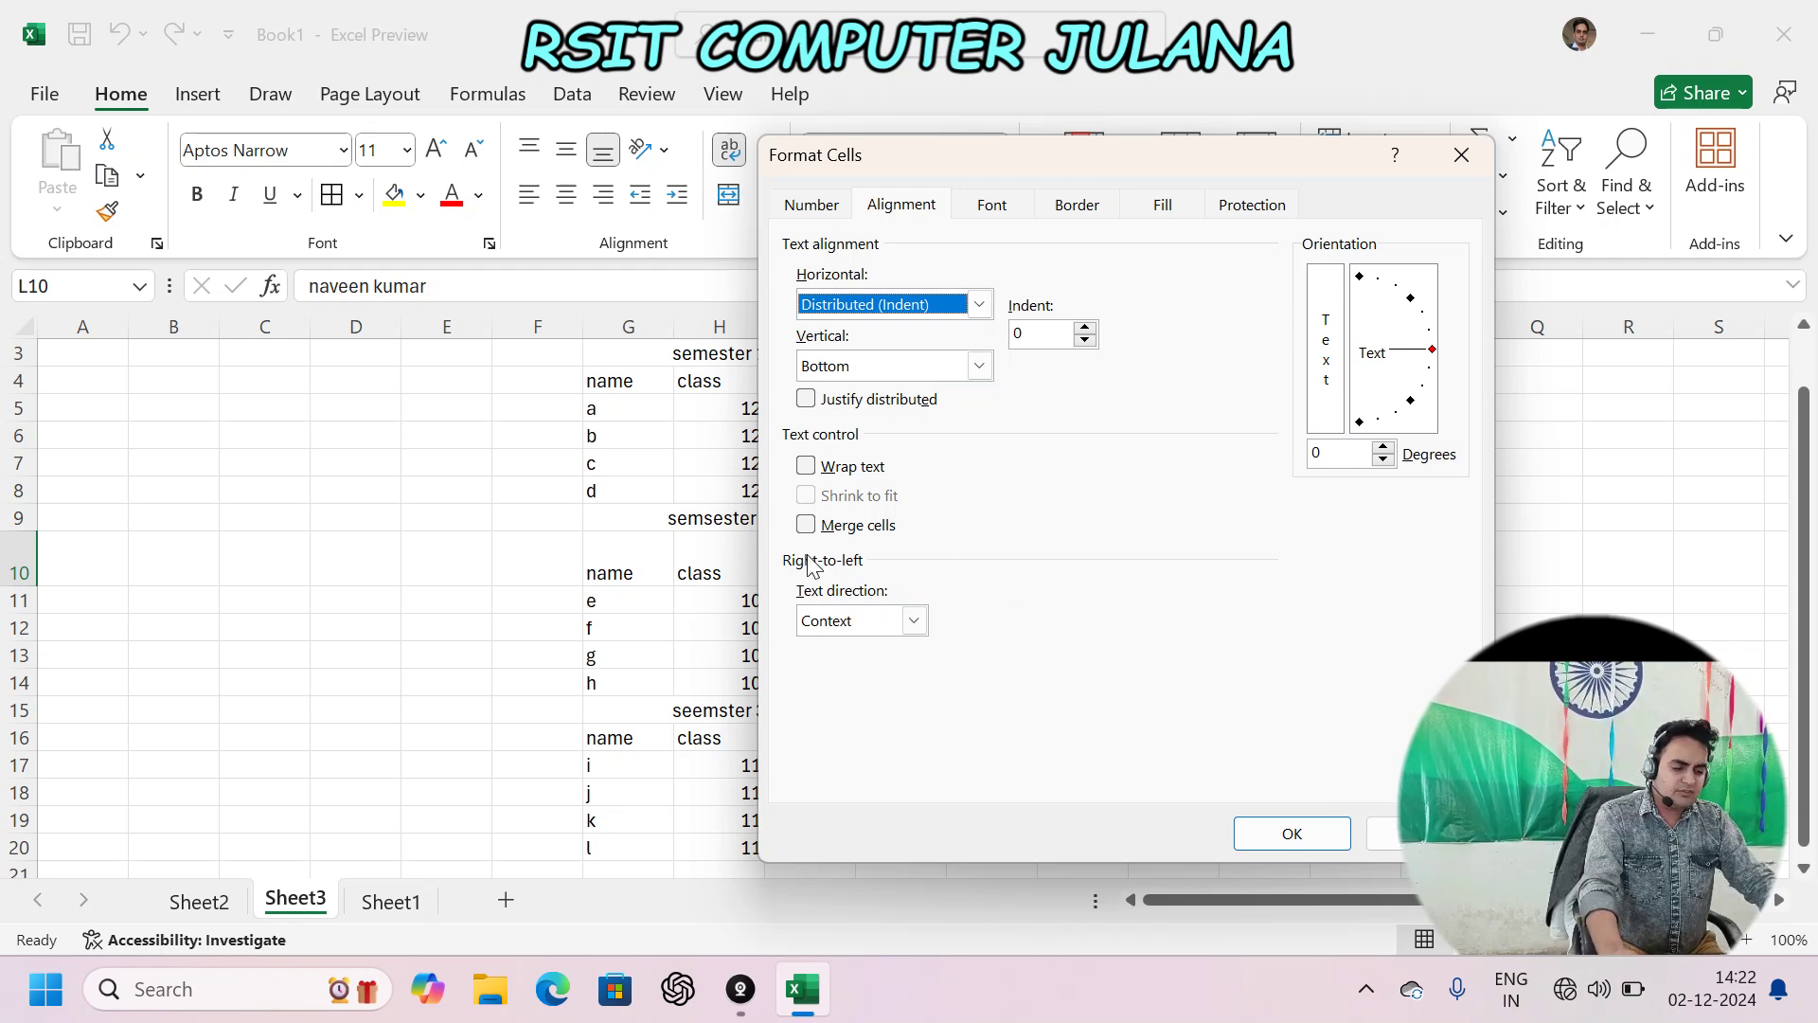
pyautogui.click(915, 621)
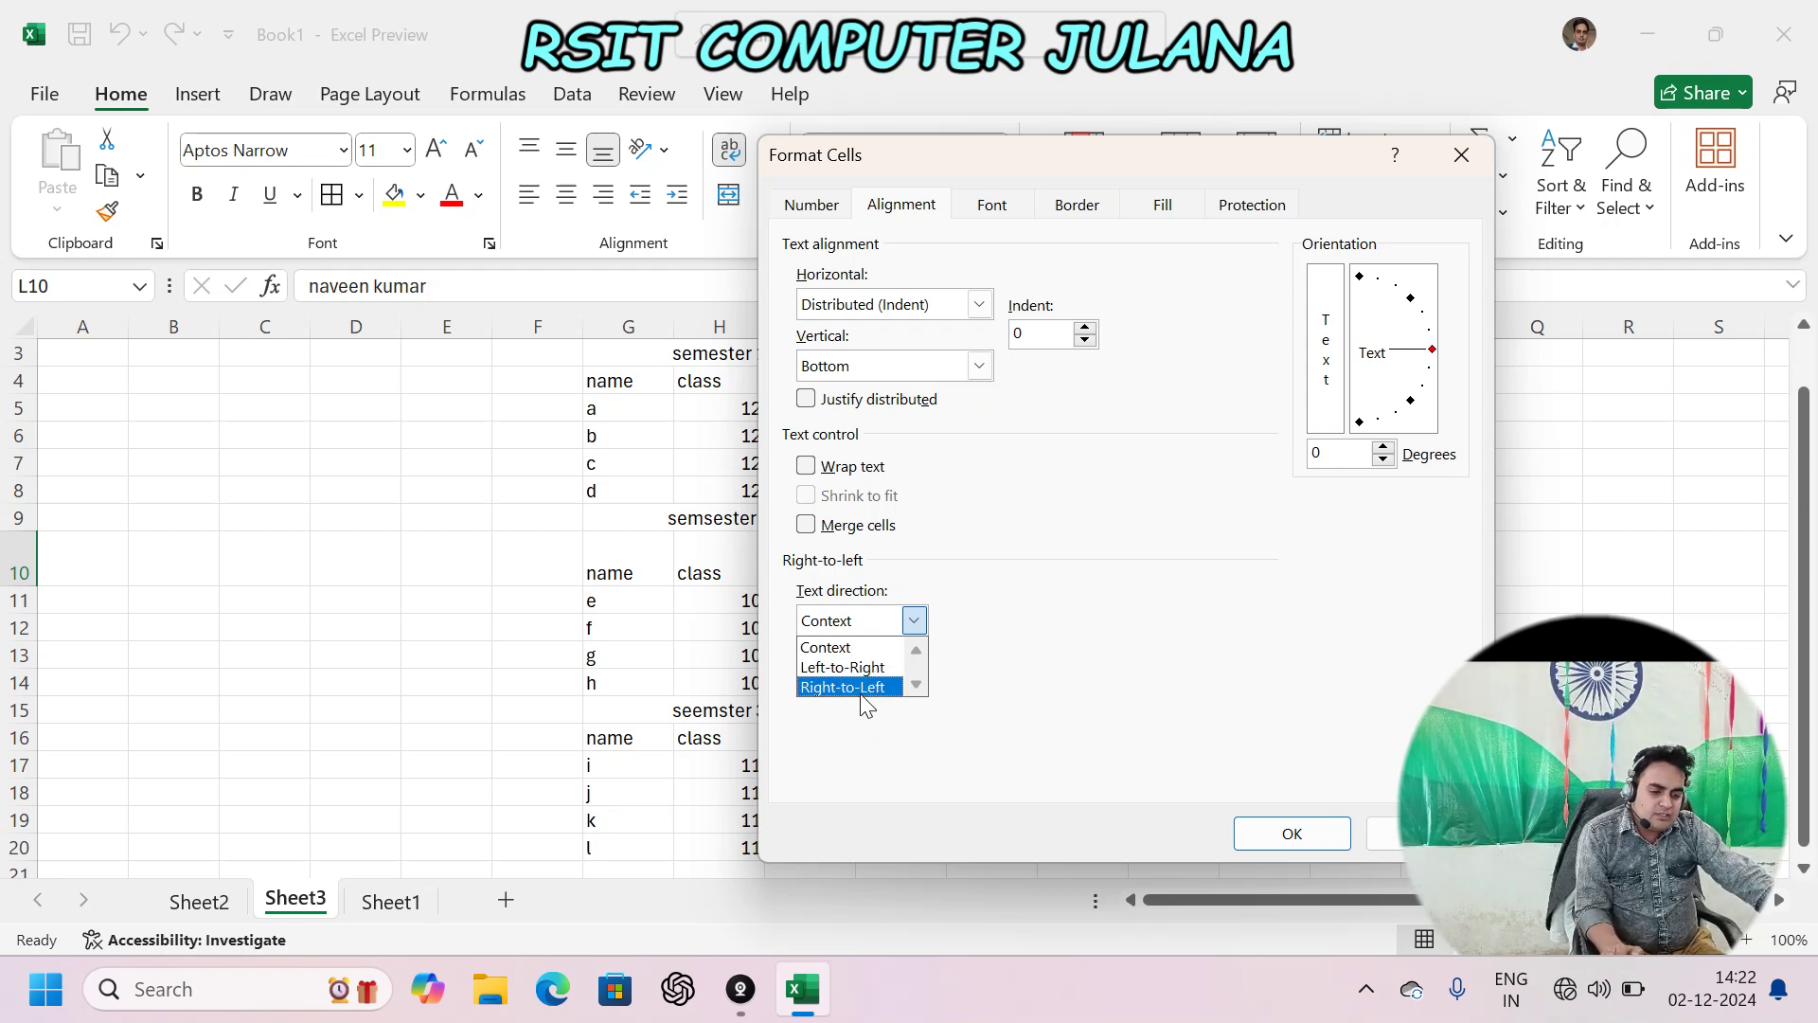
pyautogui.click(841, 648)
pyautogui.click(1292, 834)
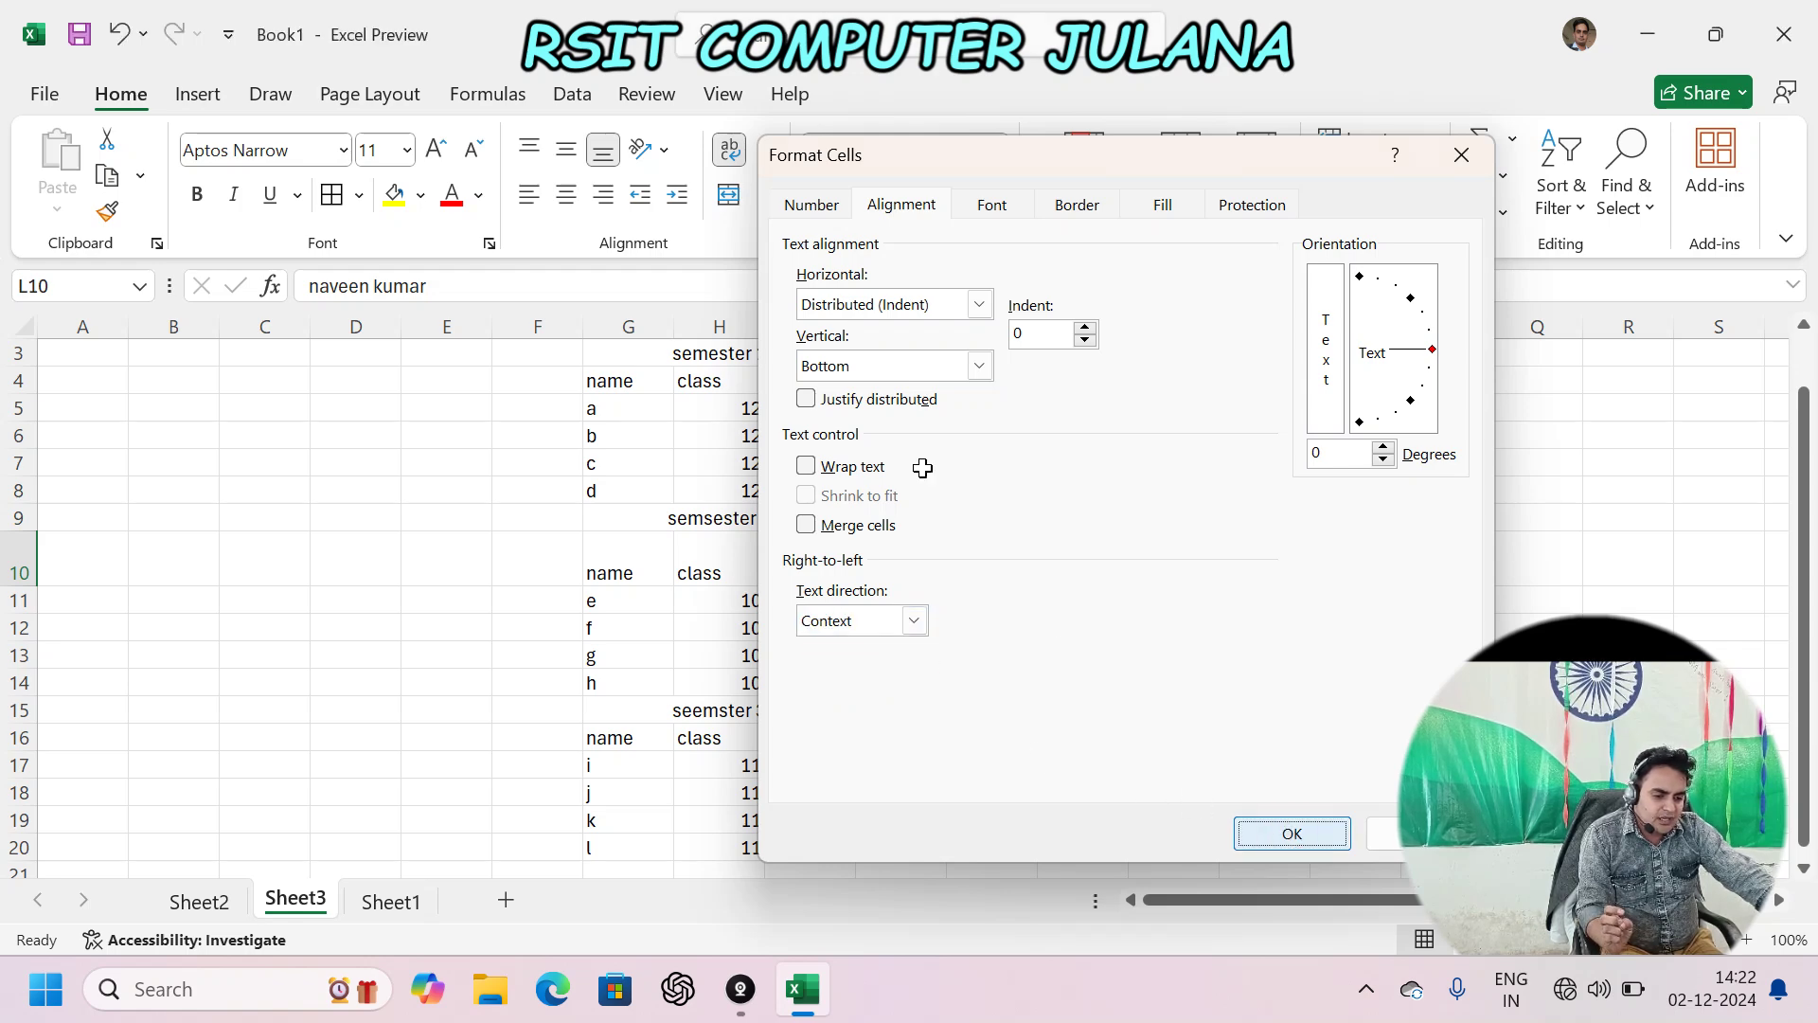
pyautogui.click(1212, 458)
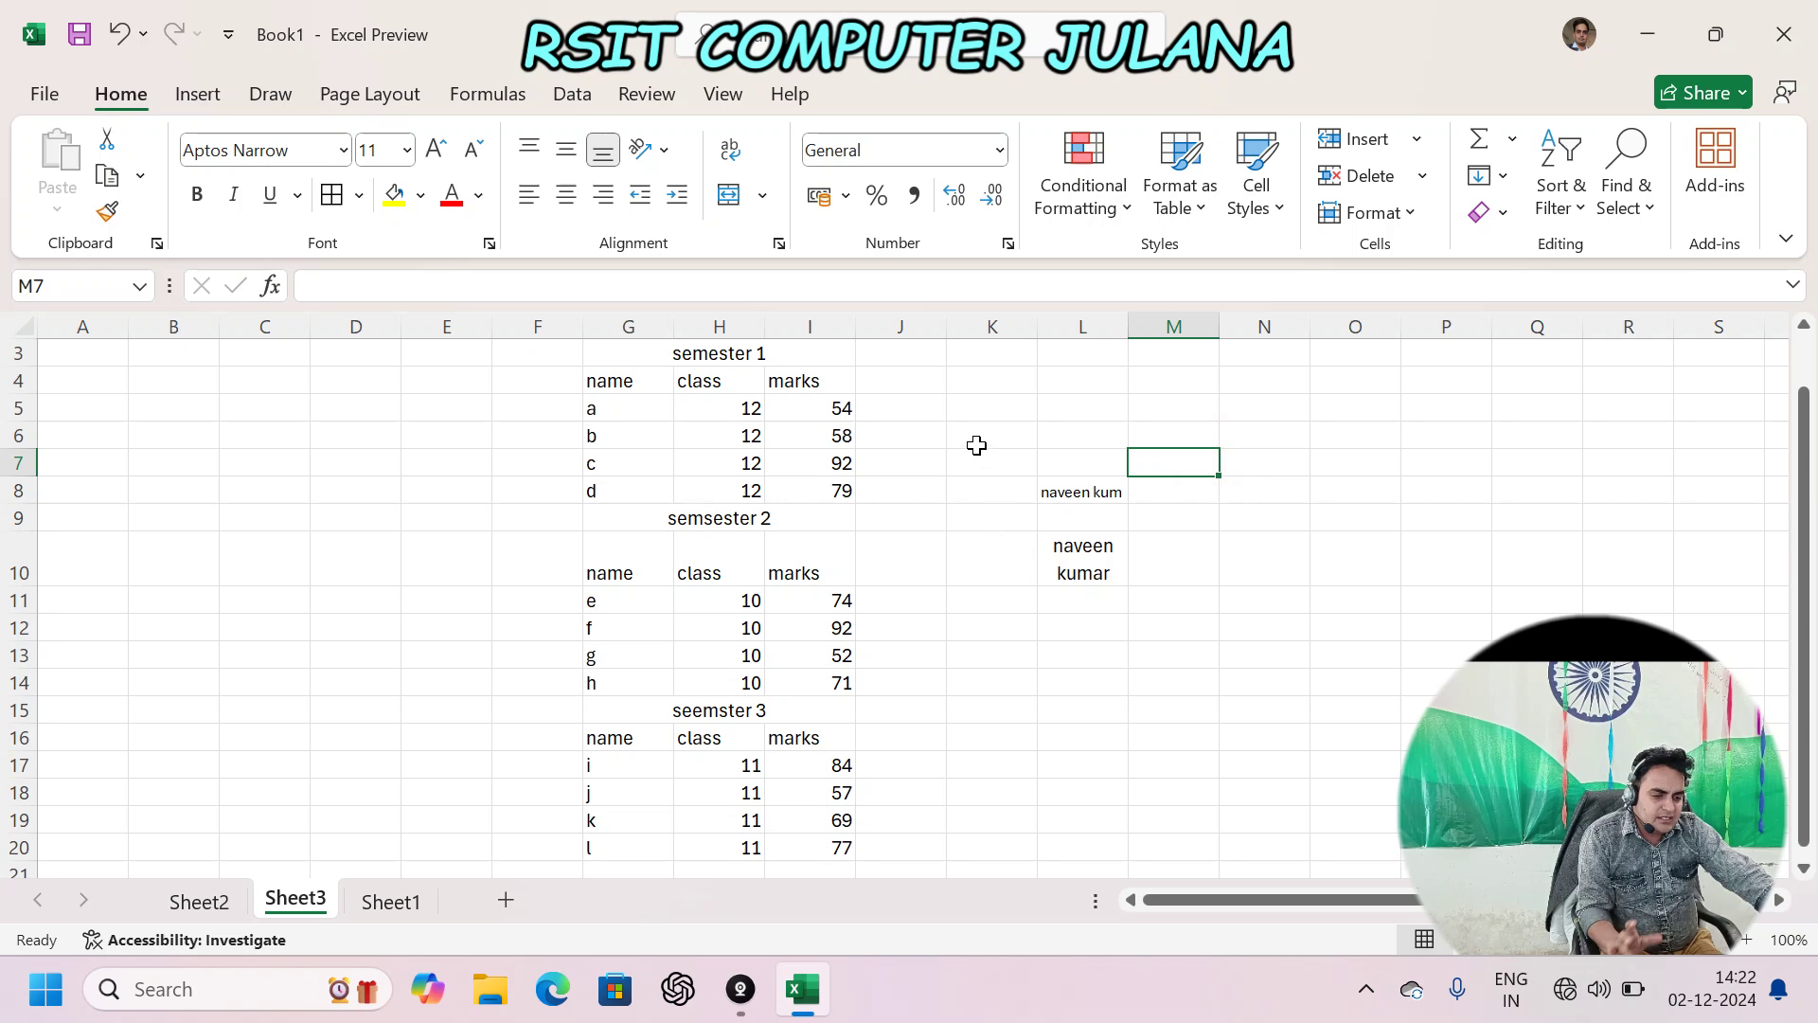
pyautogui.click(45, 94)
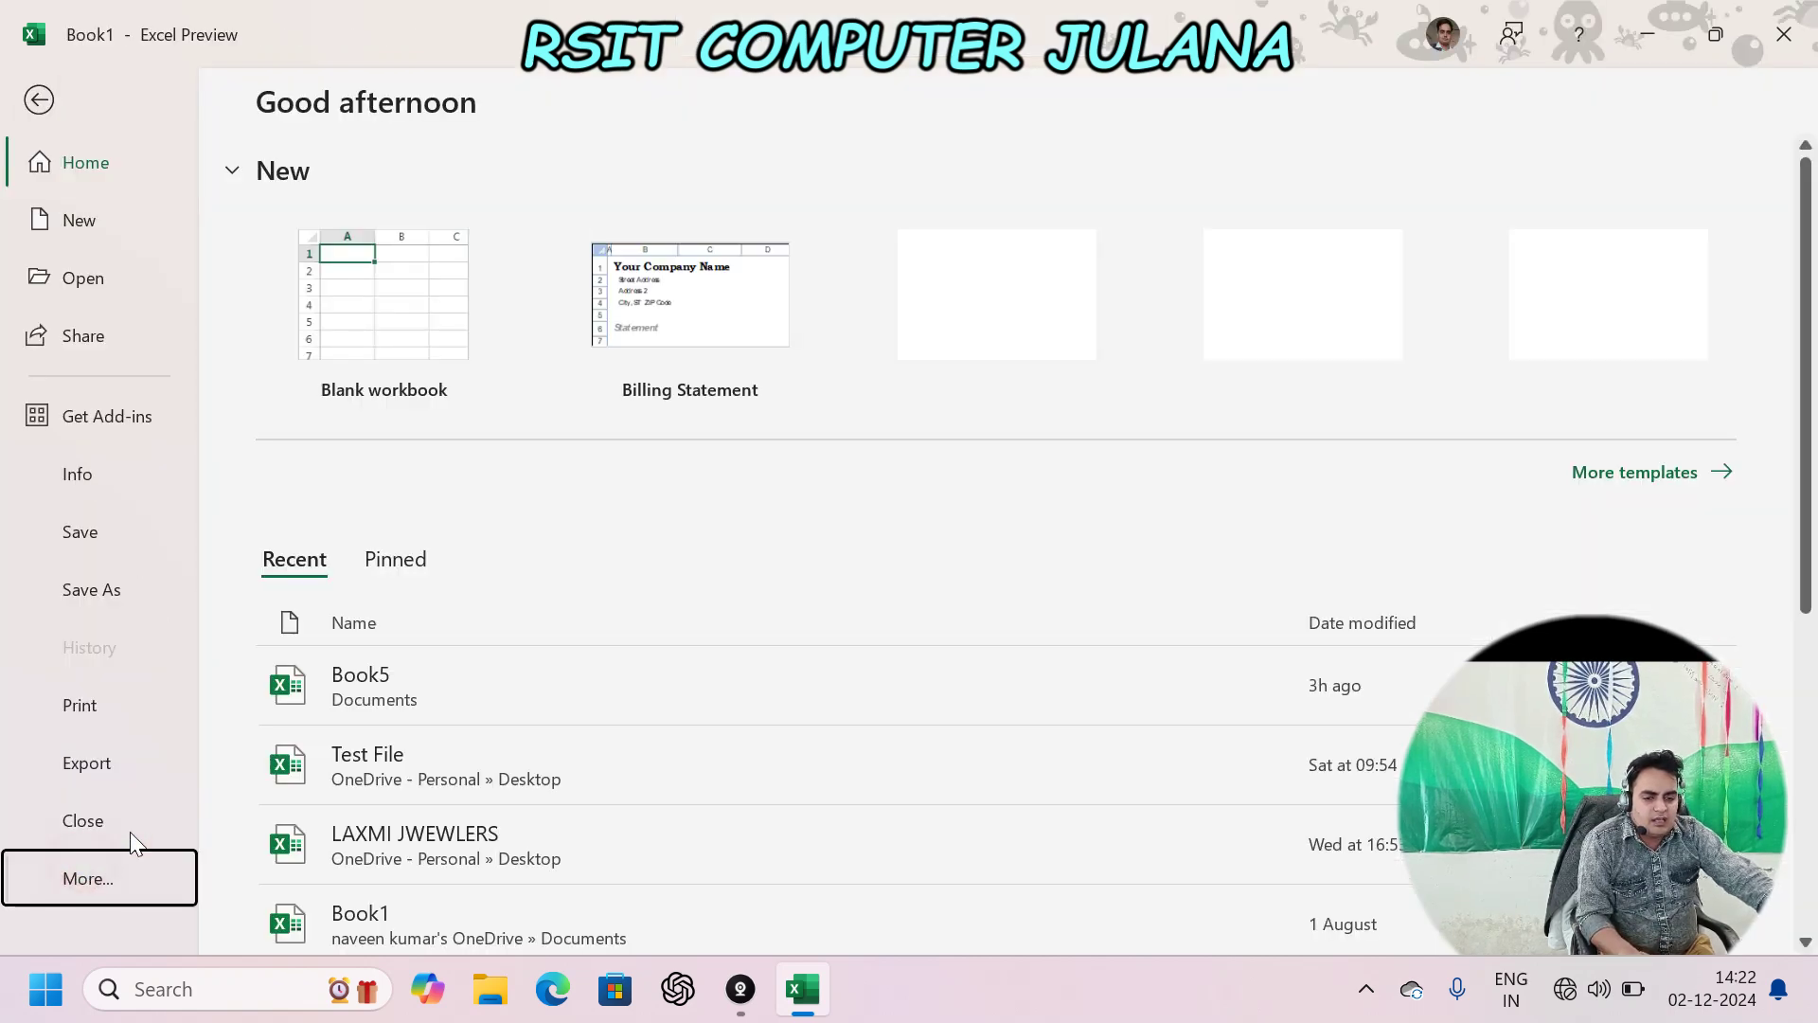
pyautogui.click(90, 878)
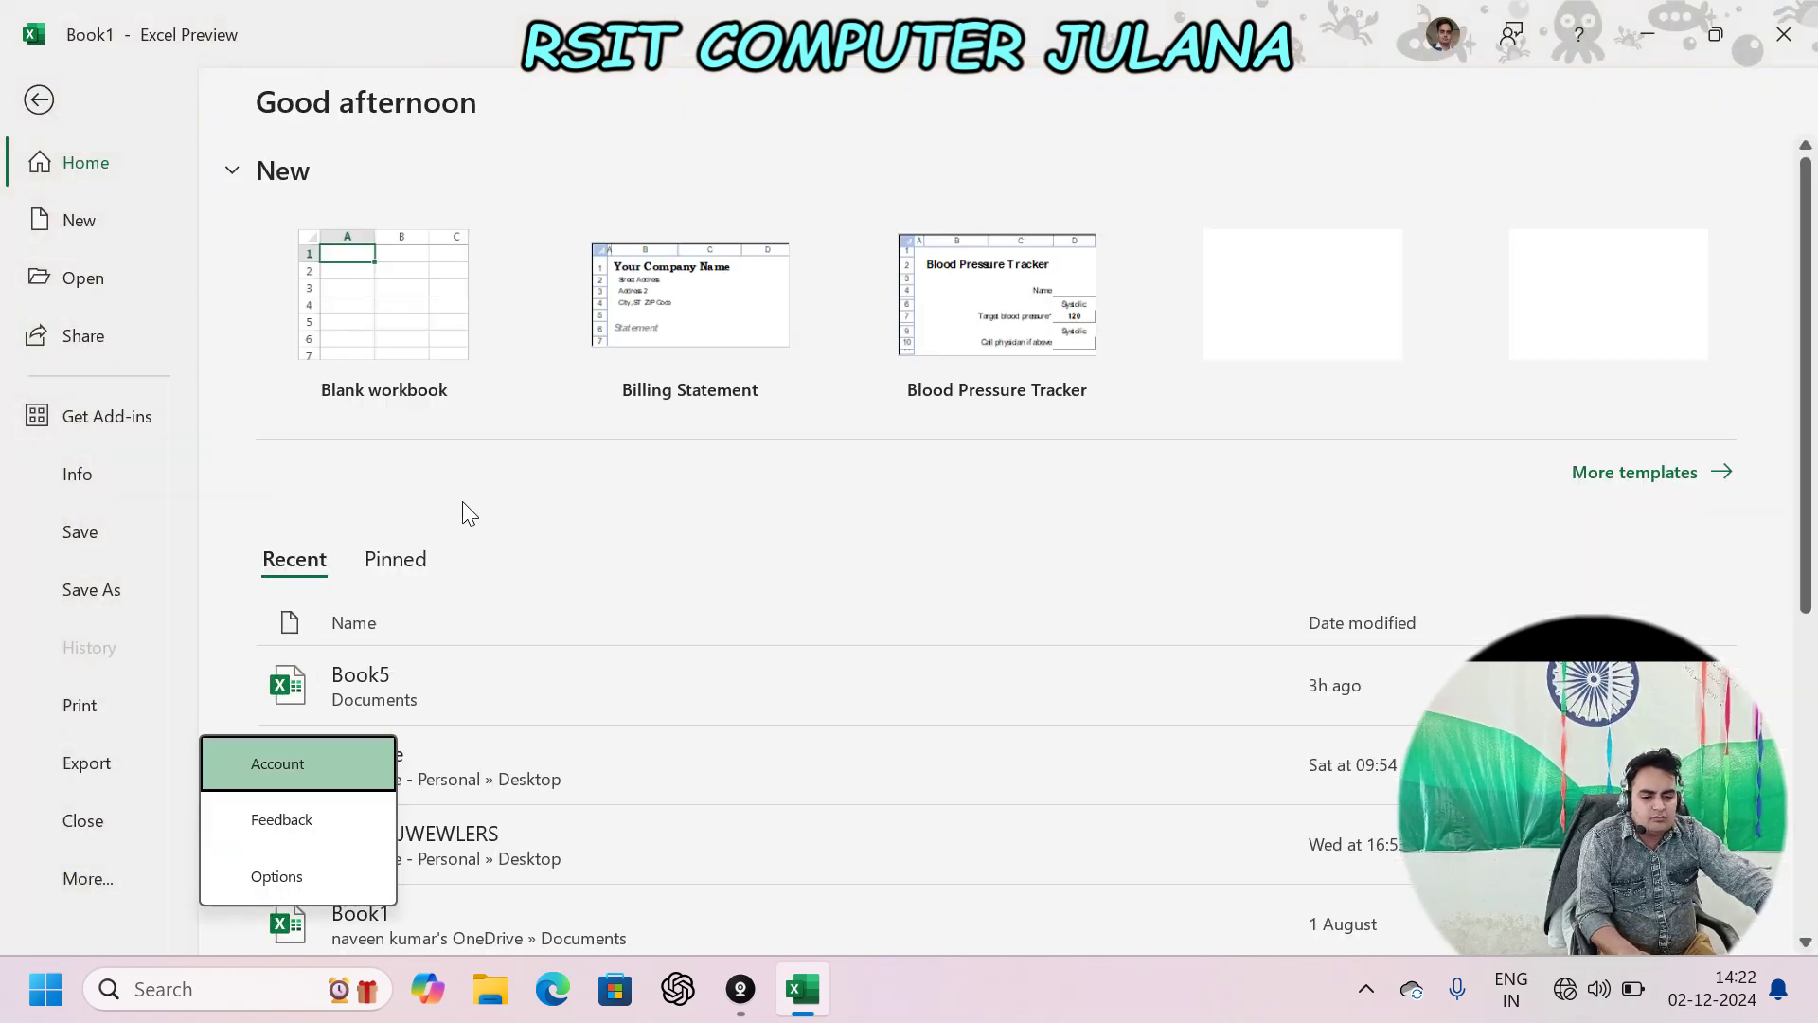
pyautogui.click(284, 878)
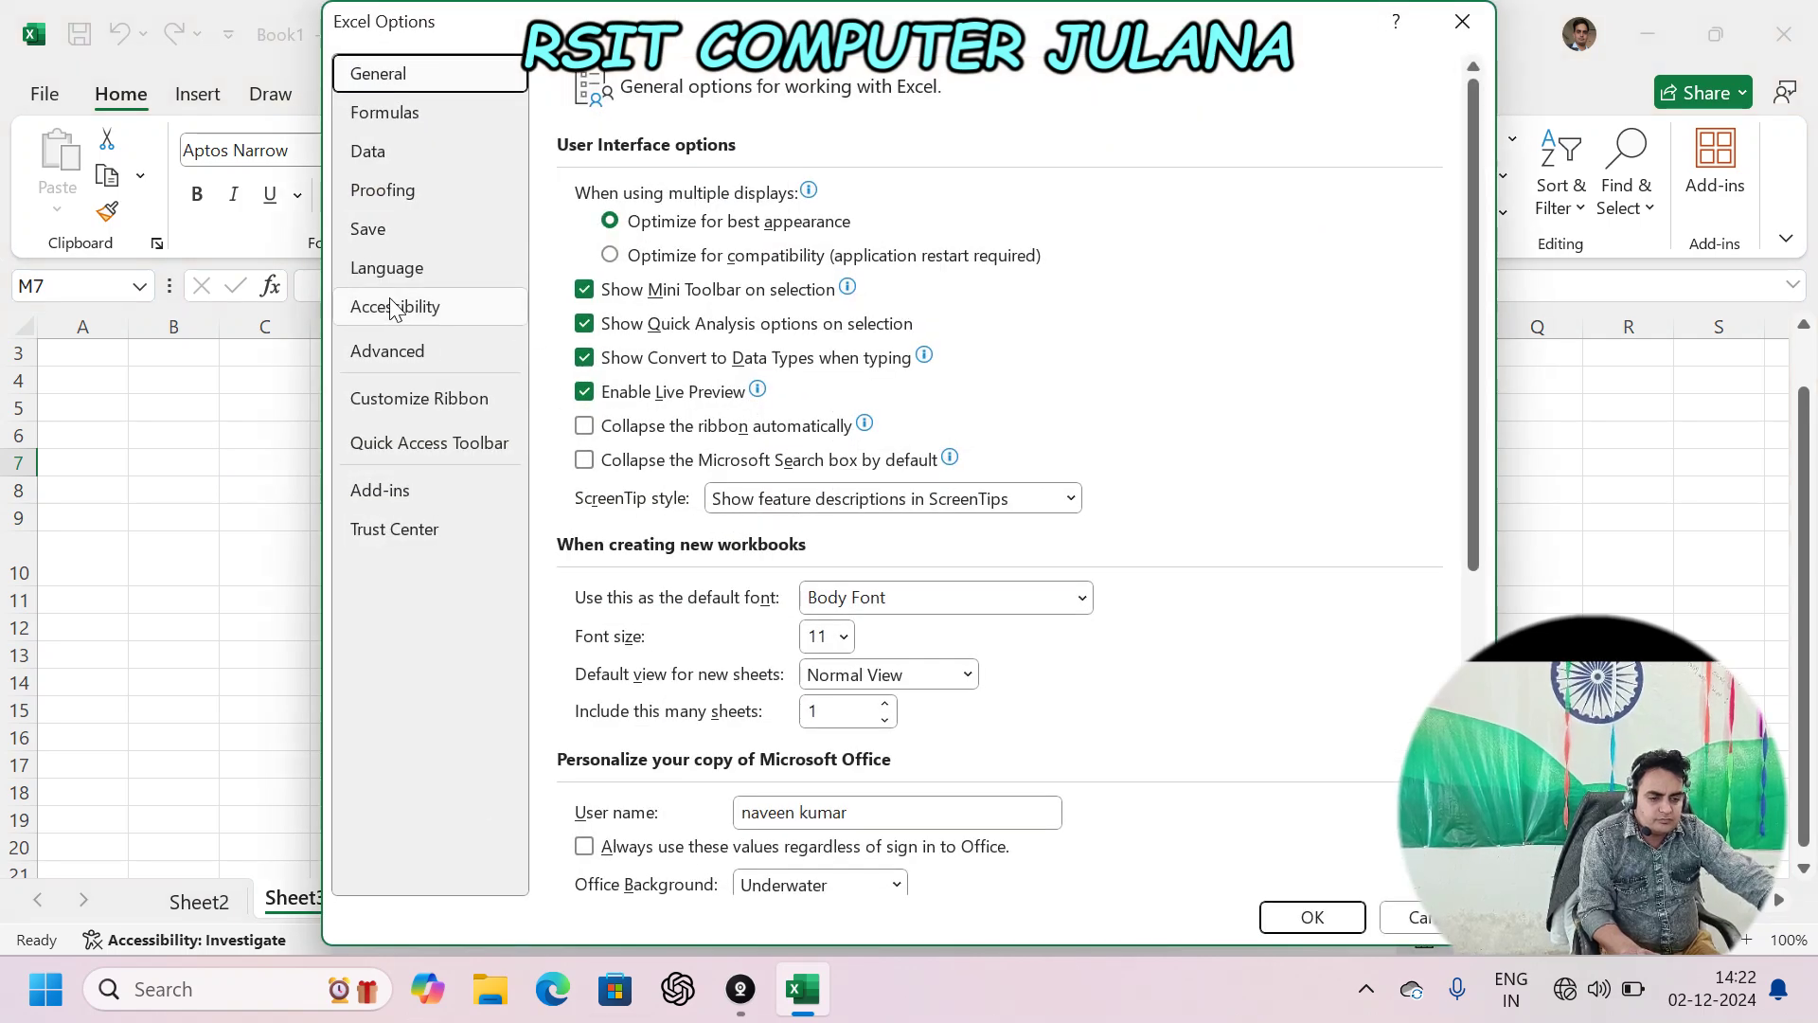
pyautogui.click(391, 269)
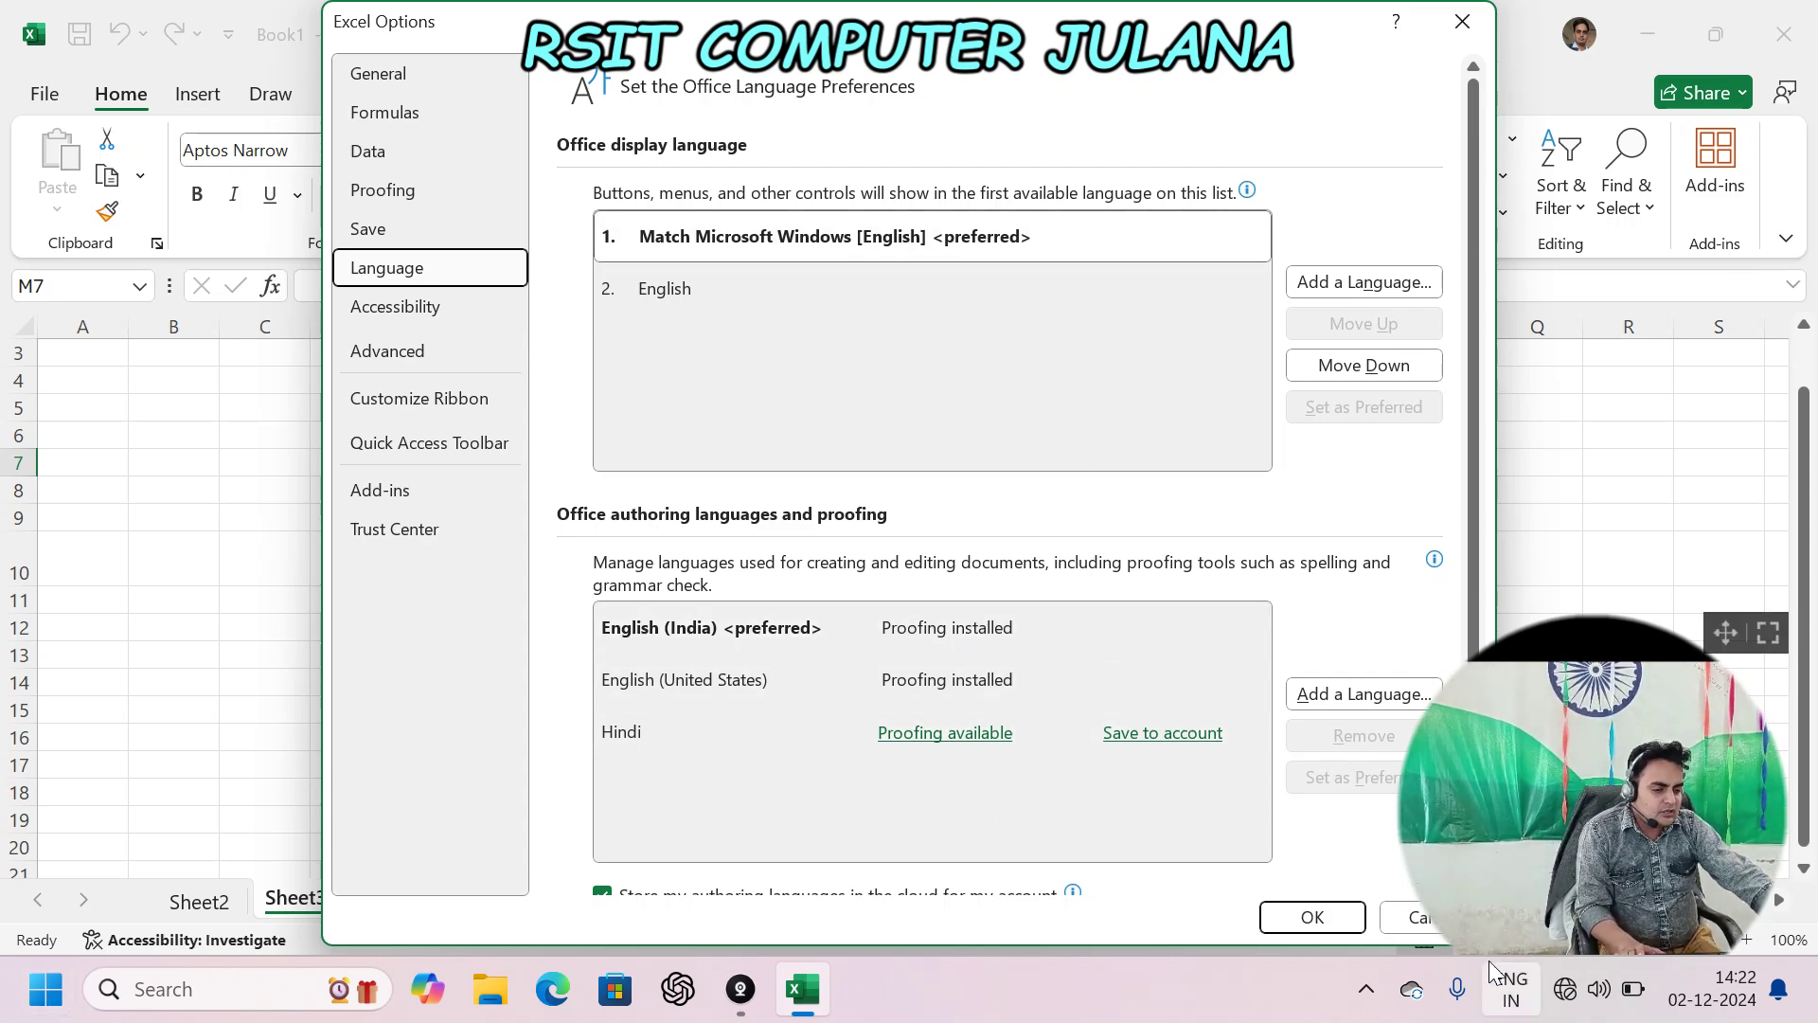
pyautogui.scroll(-2, 1266, 609)
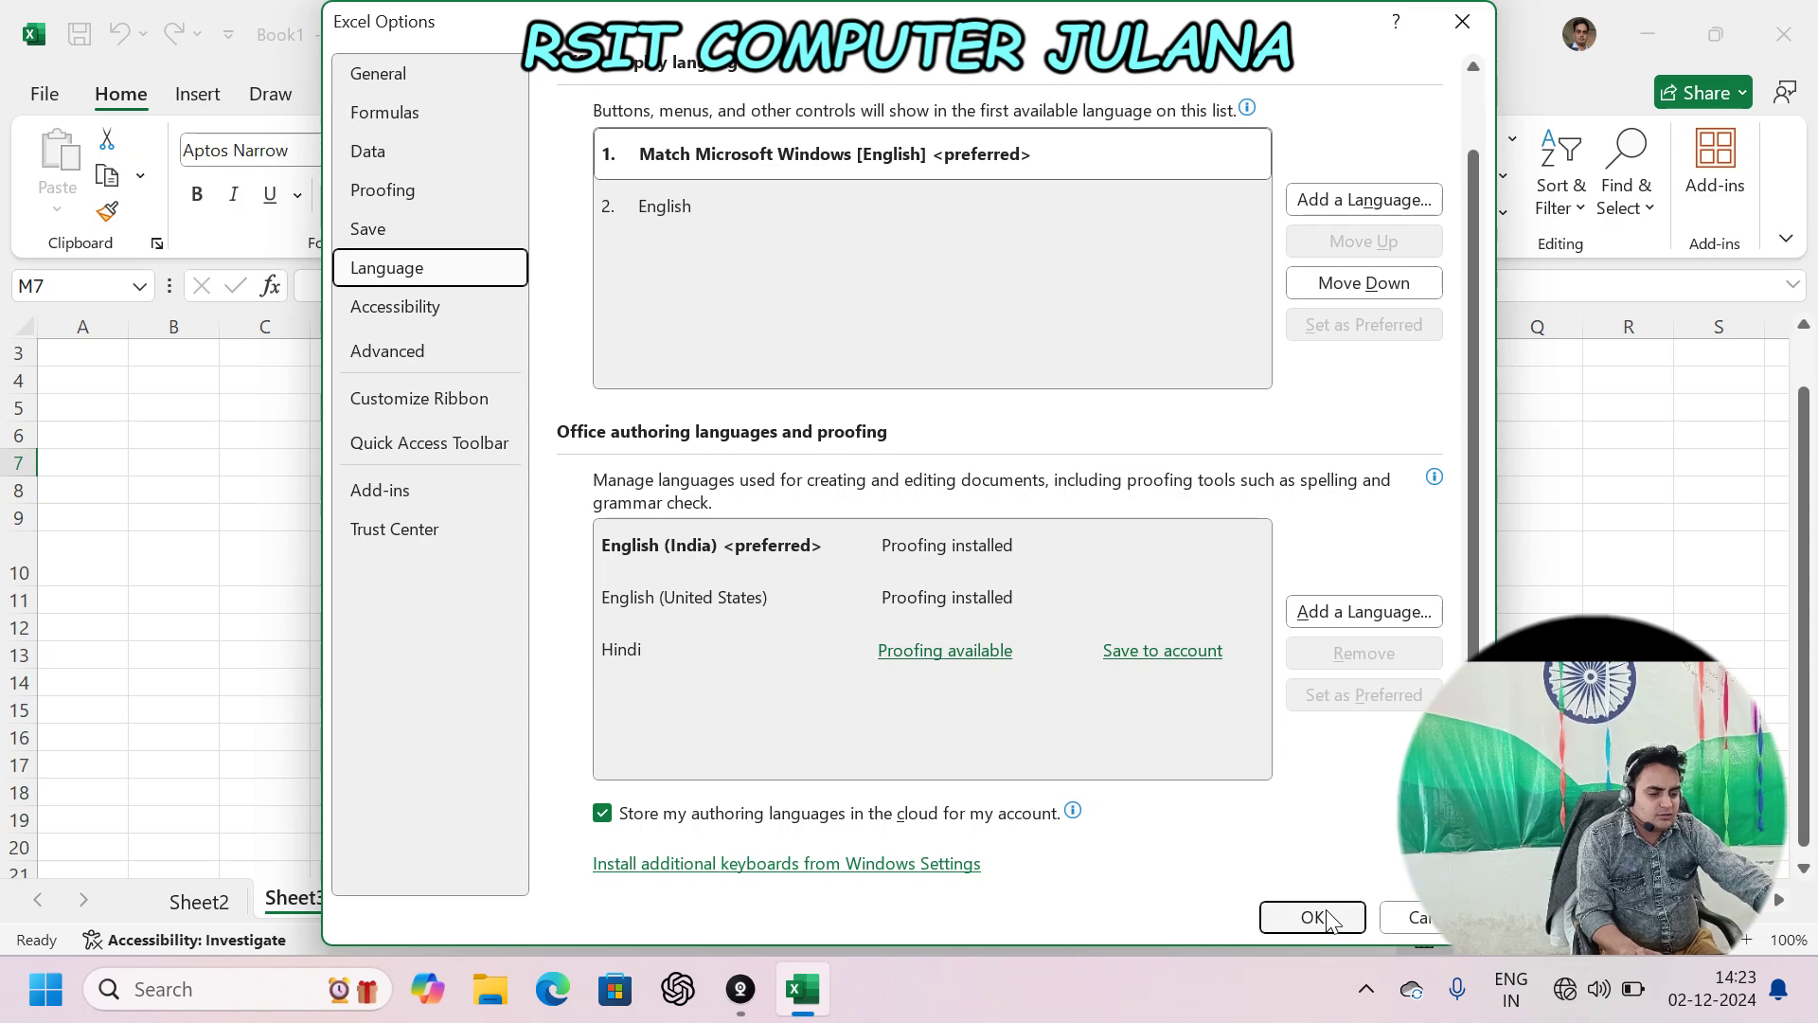
pyautogui.click(1311, 917)
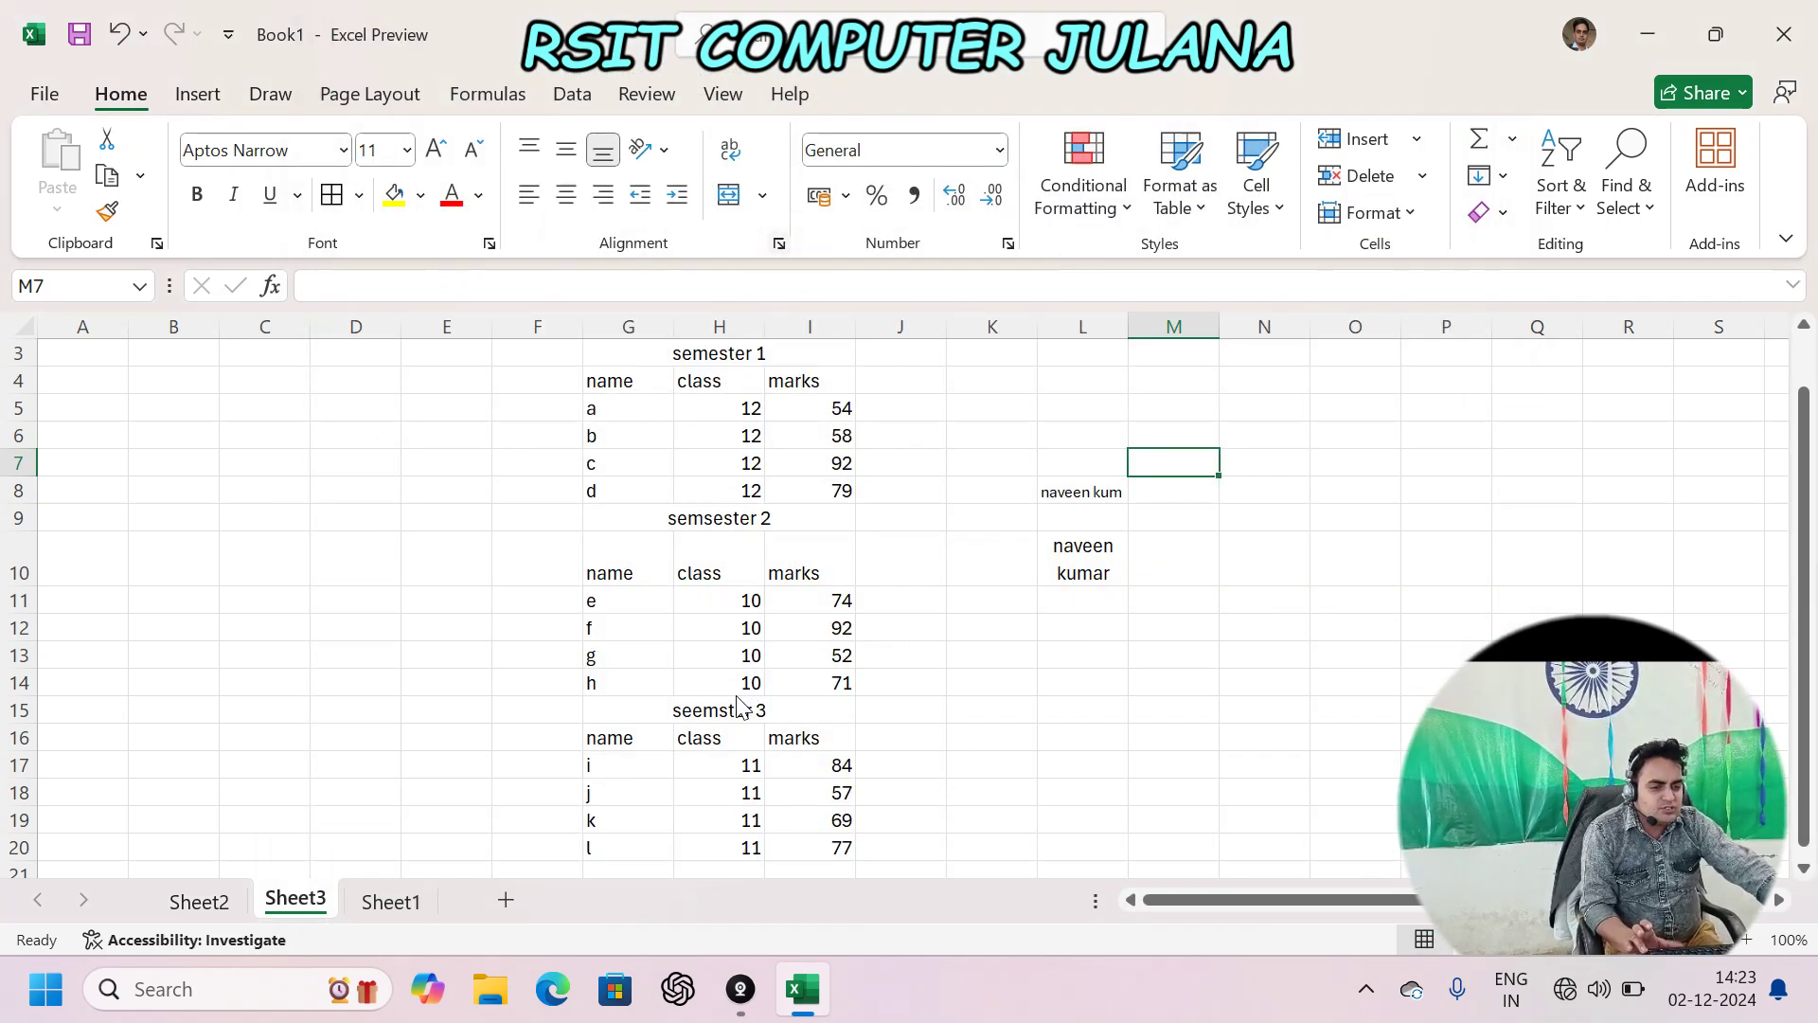
# - Open and close Format Cells for M7 without changes, then reveal the hidden taskbar icons
pyautogui.hotkey('ctrl', '1')
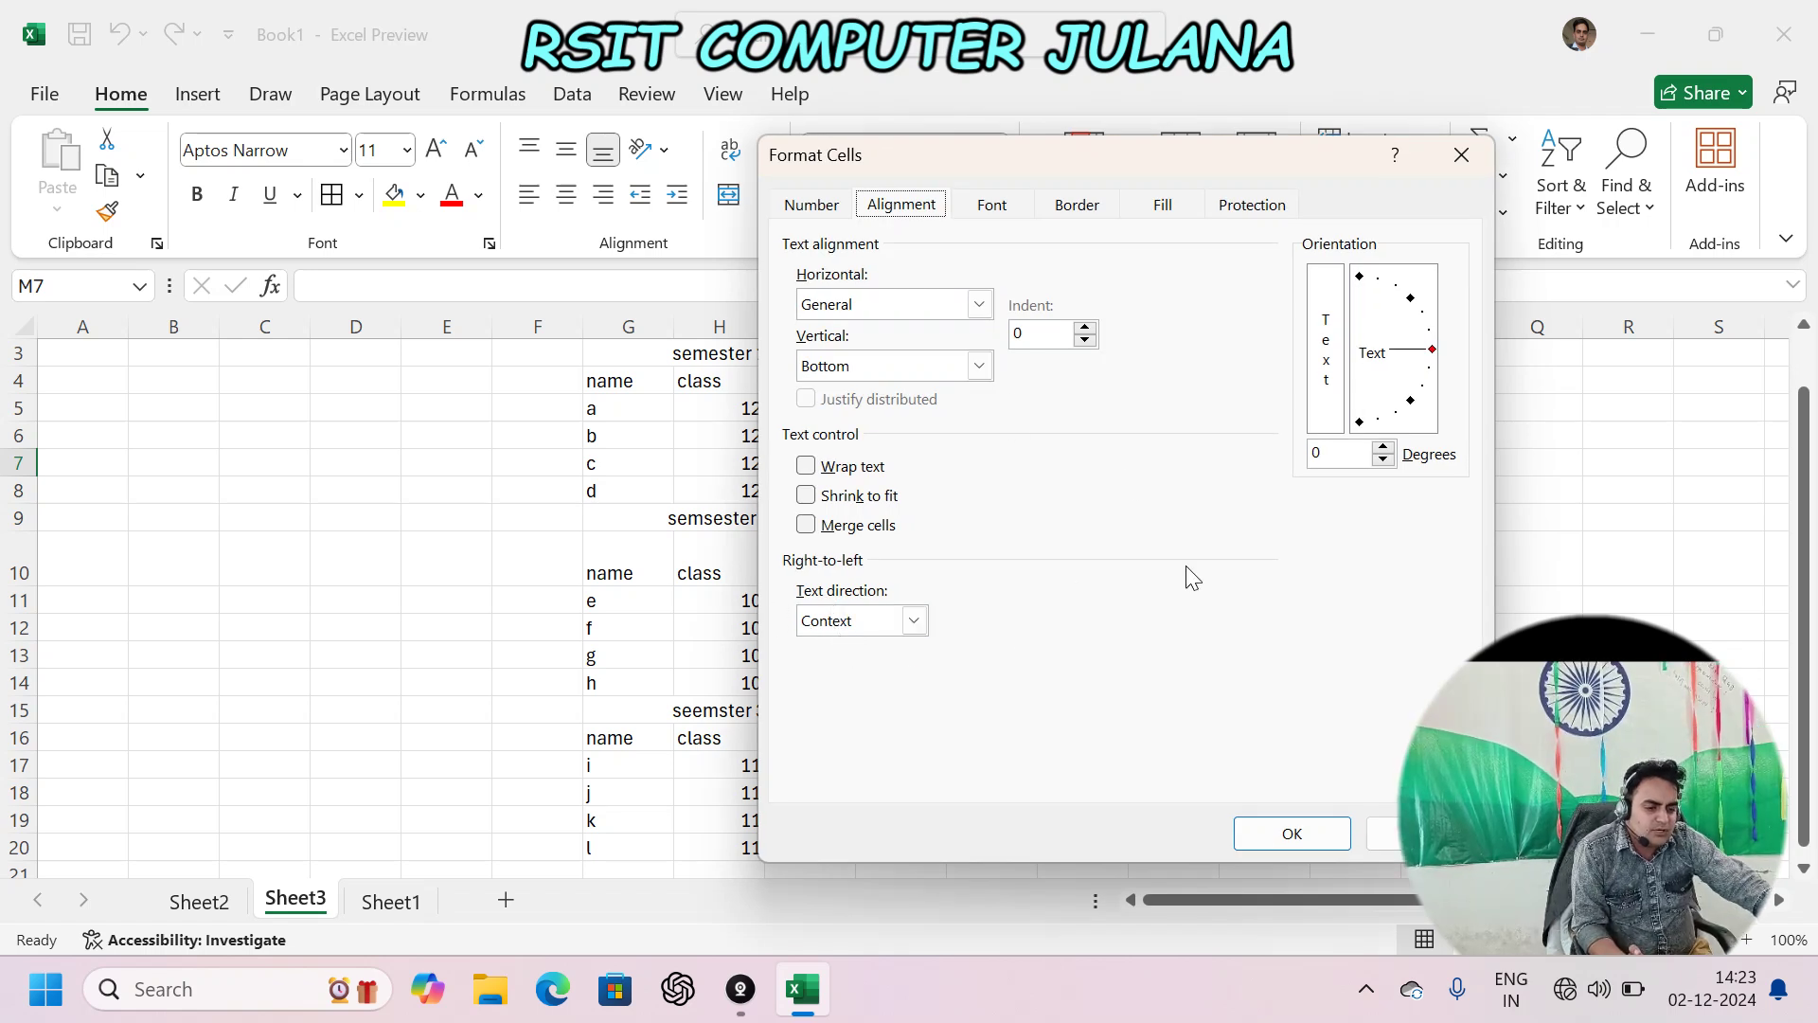
pyautogui.click(1293, 834)
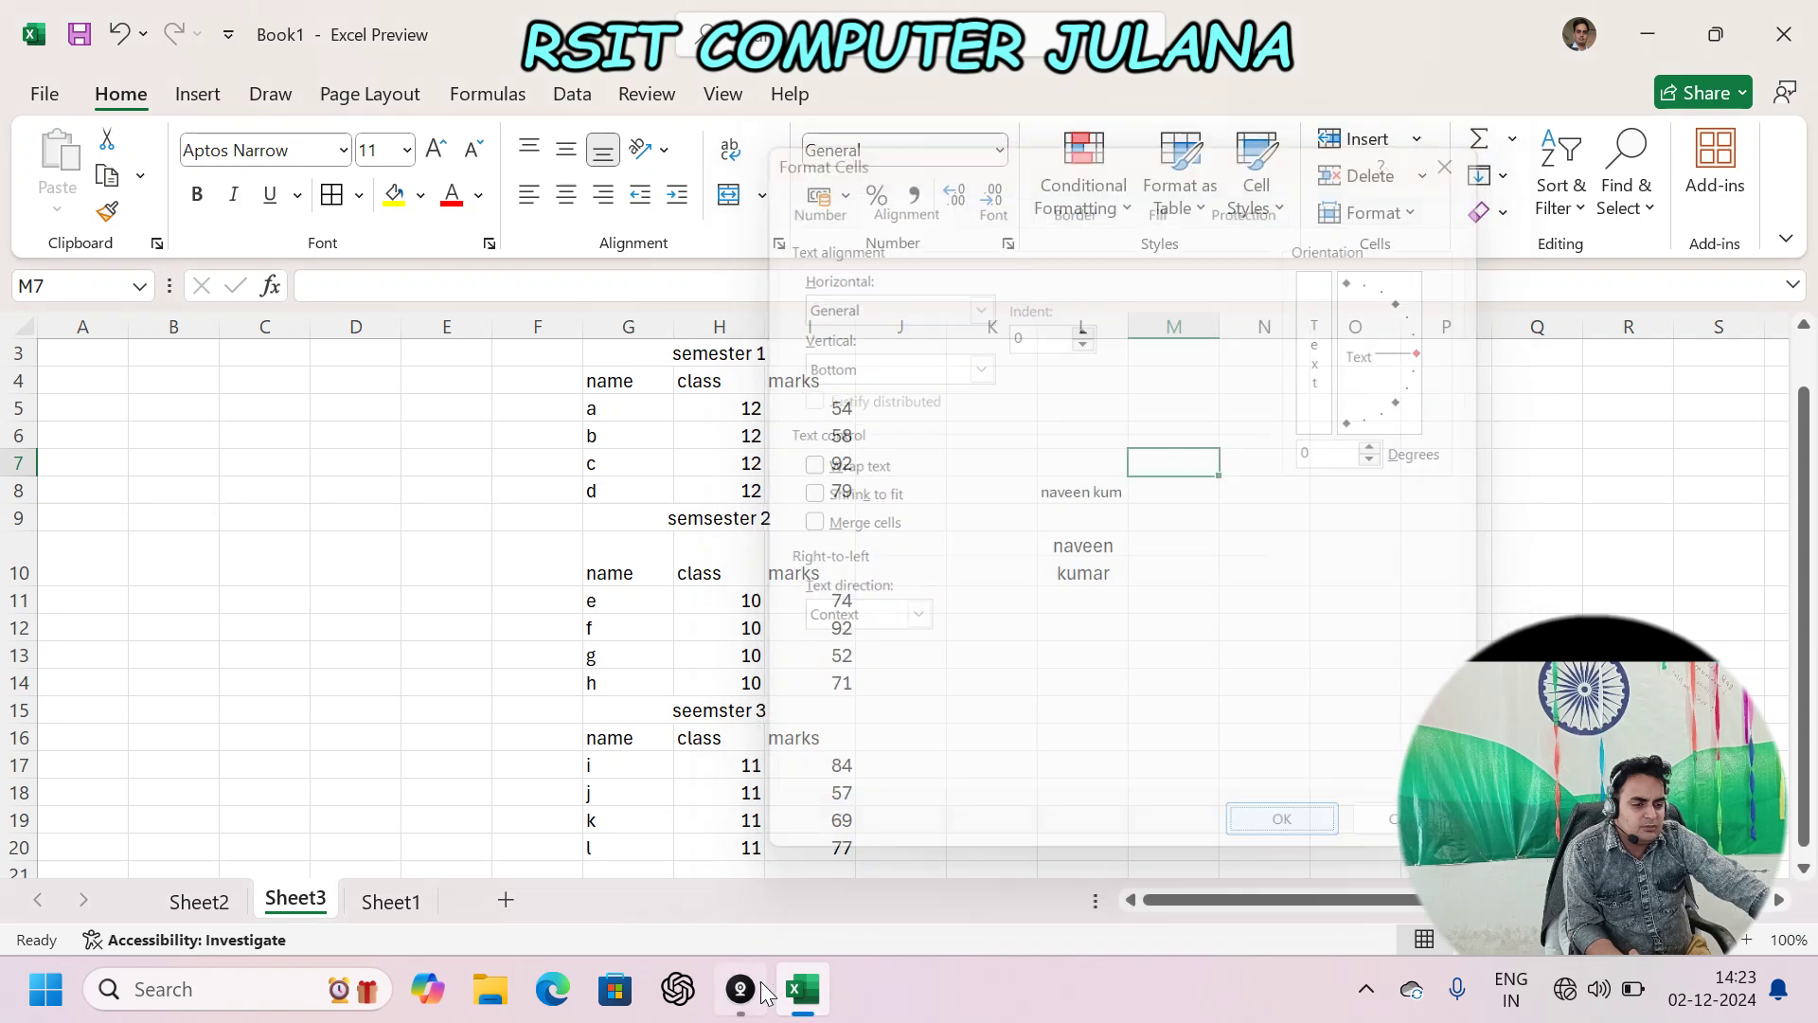
pyautogui.click(1369, 990)
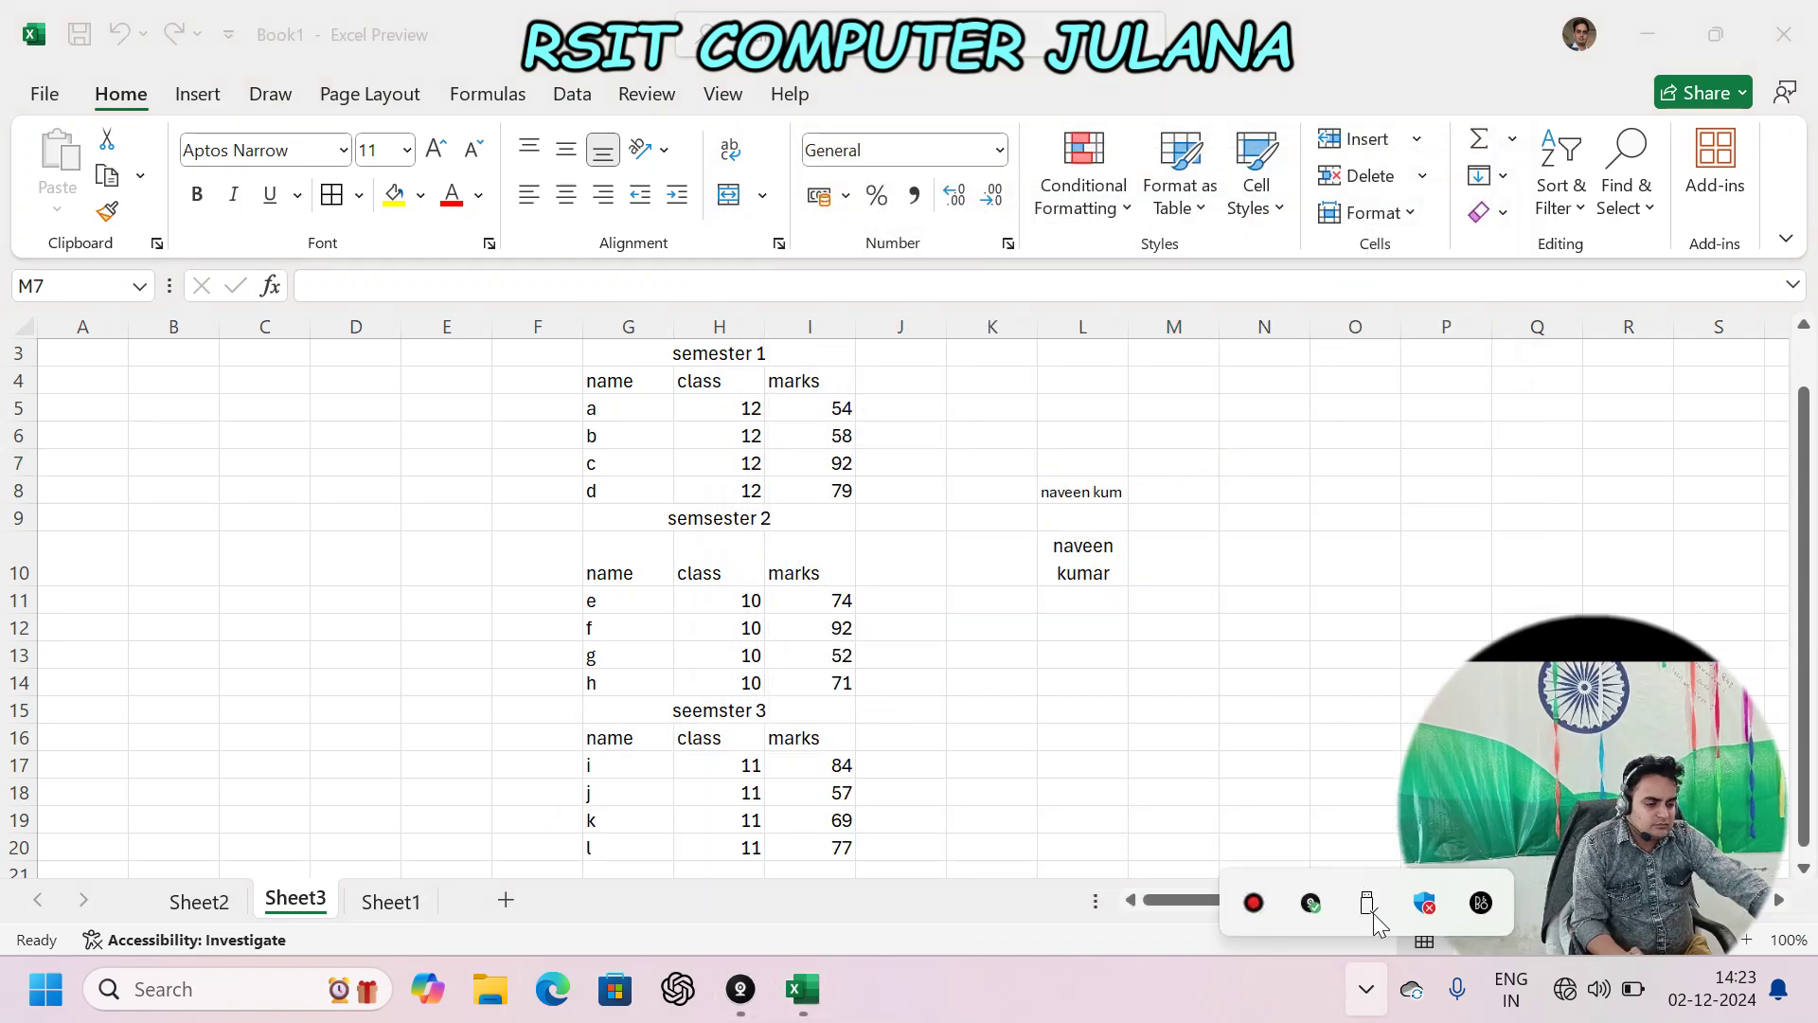